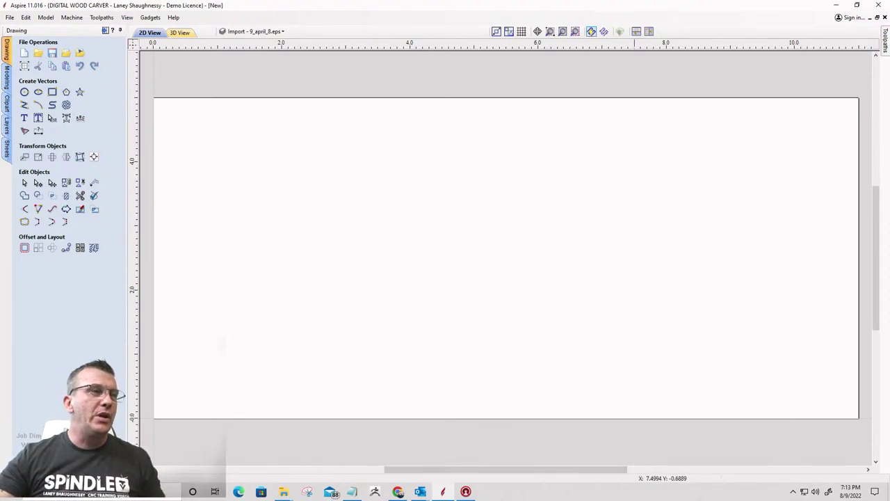
Launch the Windows Calculator from the taskbar over the blank Aspire job
{"action": "left_click", "coordinate": [353, 493]}
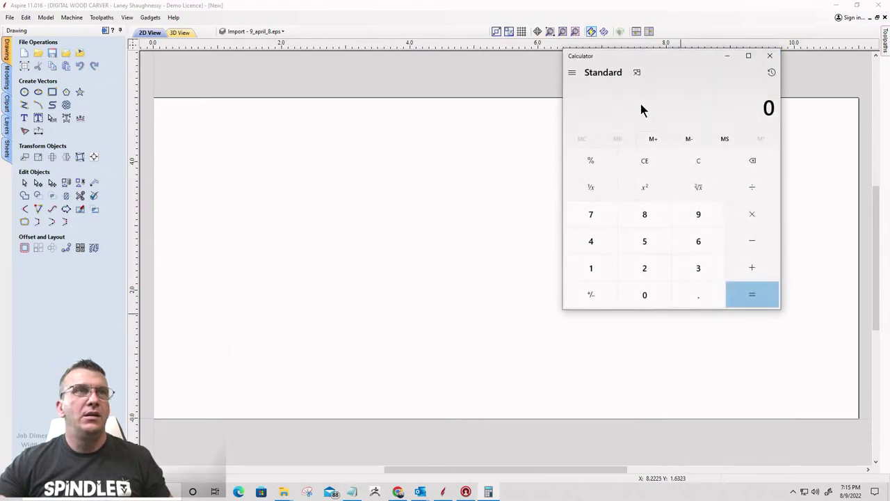
Compute 8 × 5.5 × 5 = 220 in Calculator, then close it
{"action": "left_click_drag", "start_coordinate": [674, 60], "coordinate": [463, 127]}
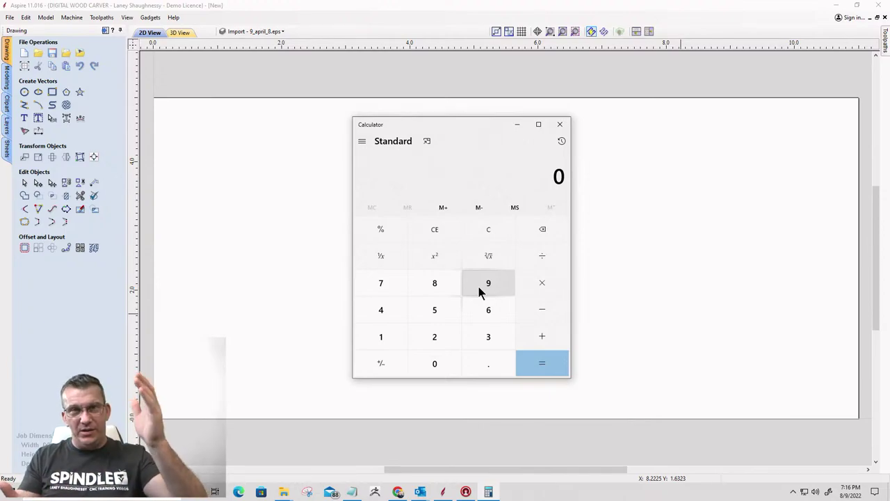
{"action": "left_click", "coordinate": [420, 275]}
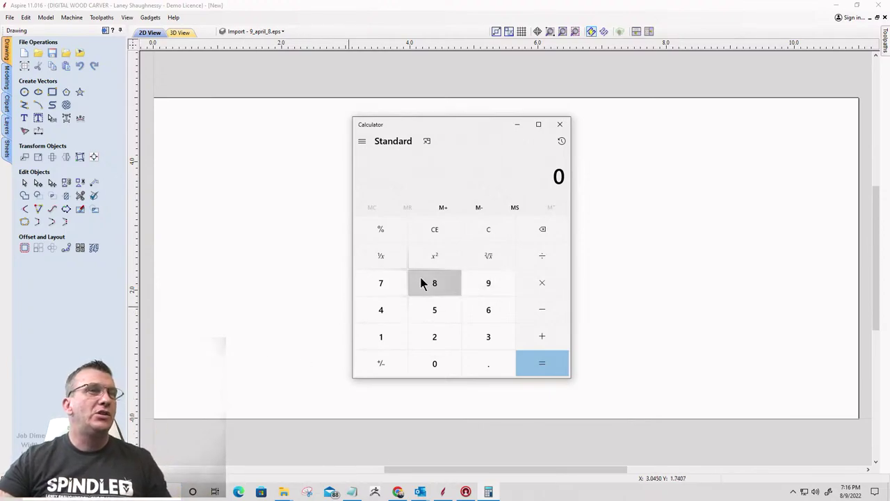
{"action": "left_click", "coordinate": [532, 292]}
{"action": "left_click", "coordinate": [427, 312]}
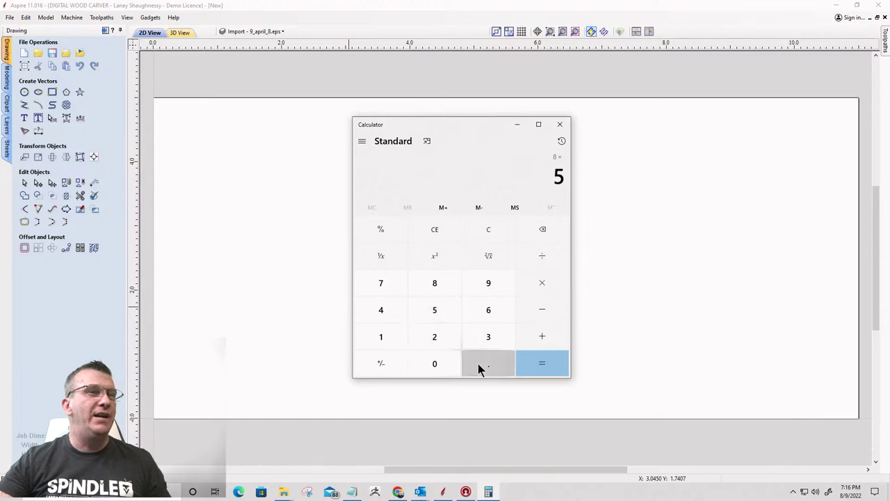
{"action": "left_click", "coordinate": [480, 363]}
{"action": "left_click", "coordinate": [440, 306]}
{"action": "left_click", "coordinate": [549, 284]}
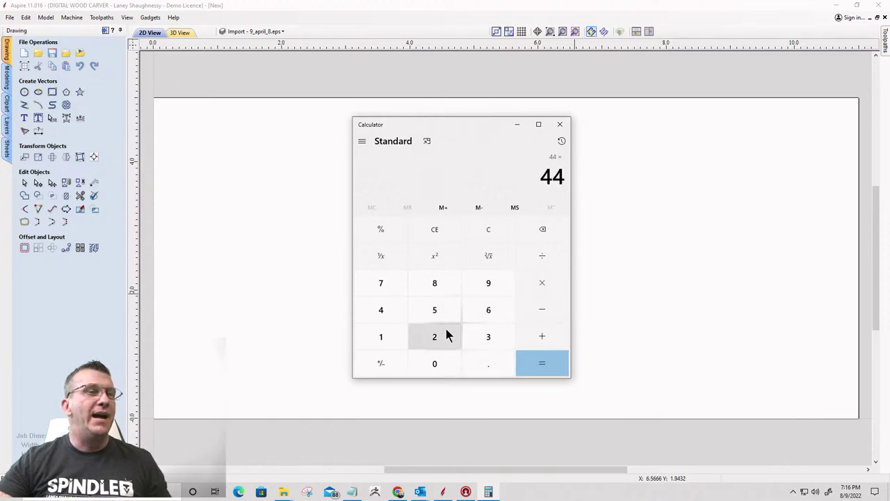
{"action": "left_click", "coordinate": [436, 309]}
{"action": "left_click", "coordinate": [540, 364]}
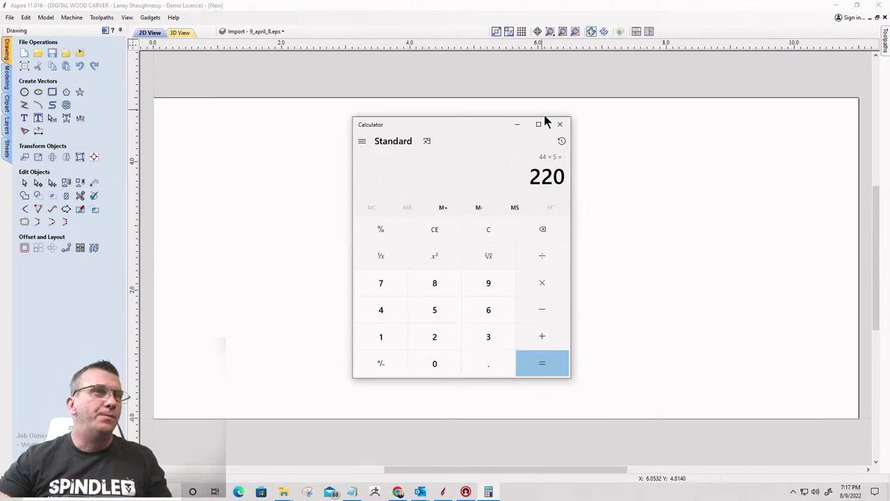
{"action": "left_click", "coordinate": [560, 124]}
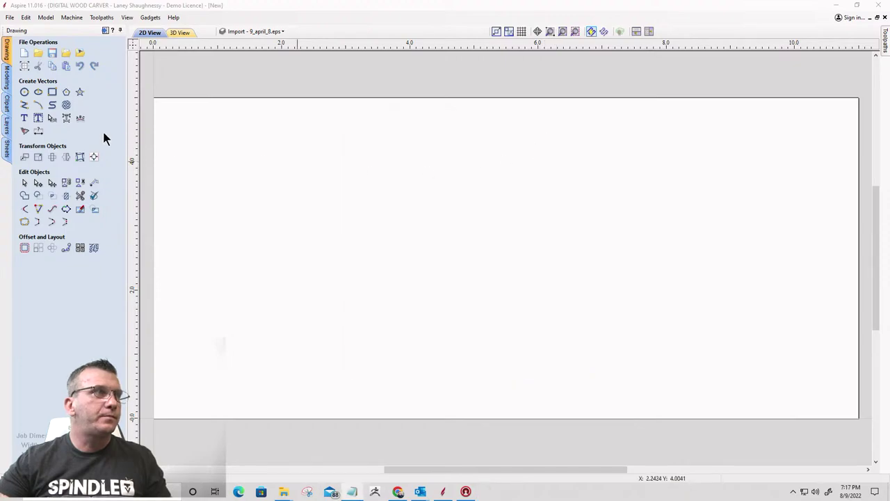
{"action": "left_click", "coordinate": [25, 65]}
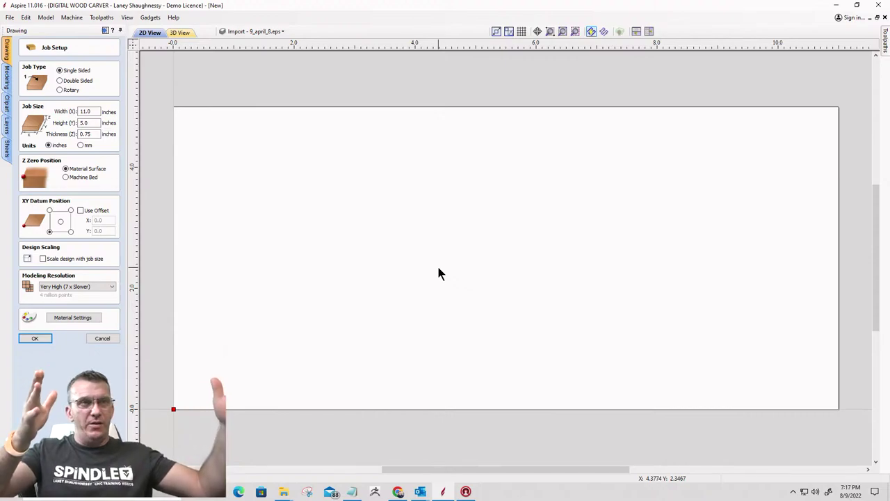
{"action": "double_click", "coordinate": [89, 111]}
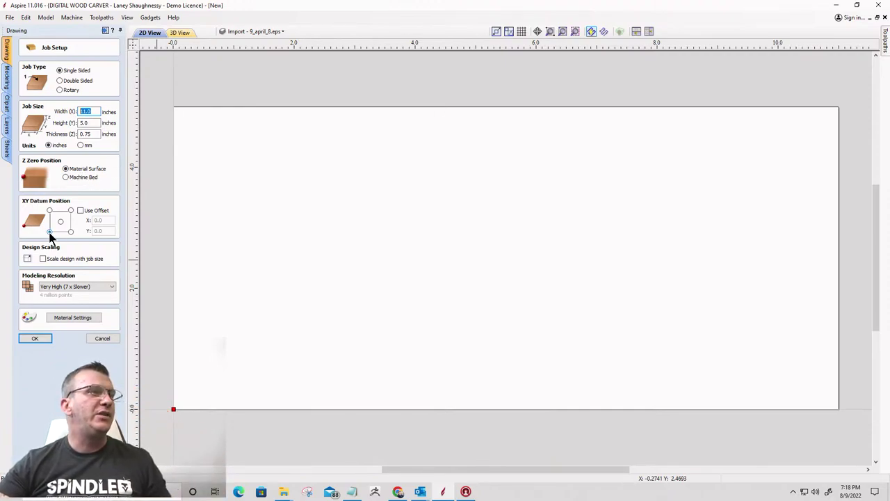
{"action": "left_click", "coordinate": [109, 291]}
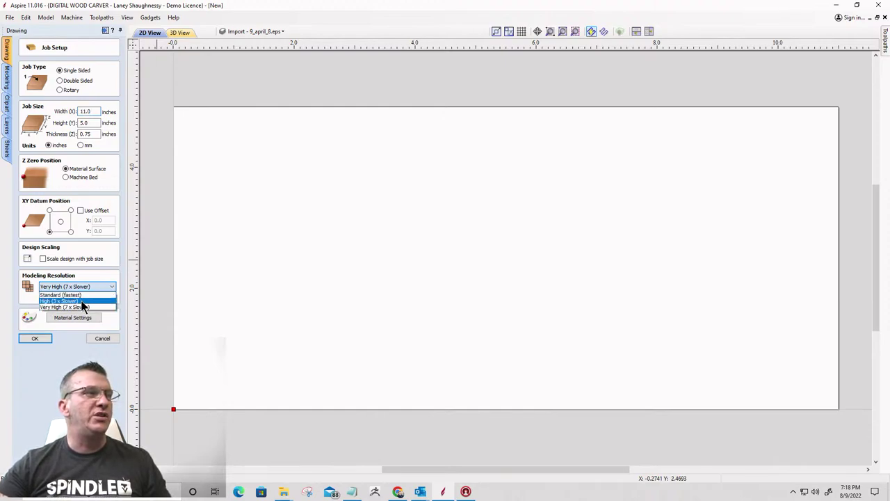
{"action": "left_click", "coordinate": [99, 335]}
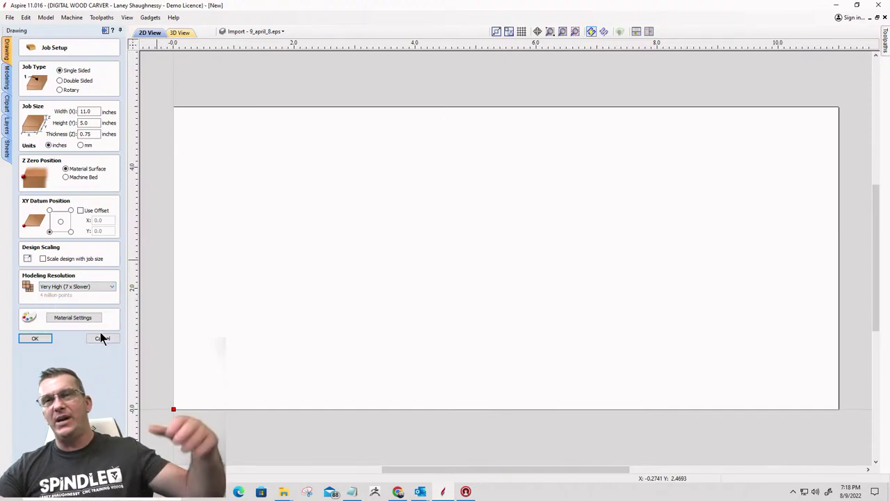
{"action": "left_click", "coordinate": [102, 338]}
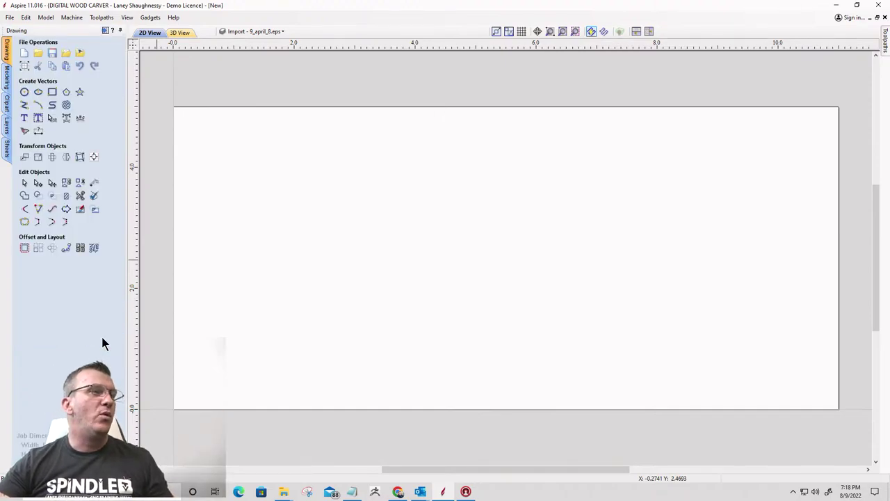
Close the current job without saving and start a new job
{"action": "left_click", "coordinate": [11, 20]}
{"action": "left_click", "coordinate": [24, 59]}
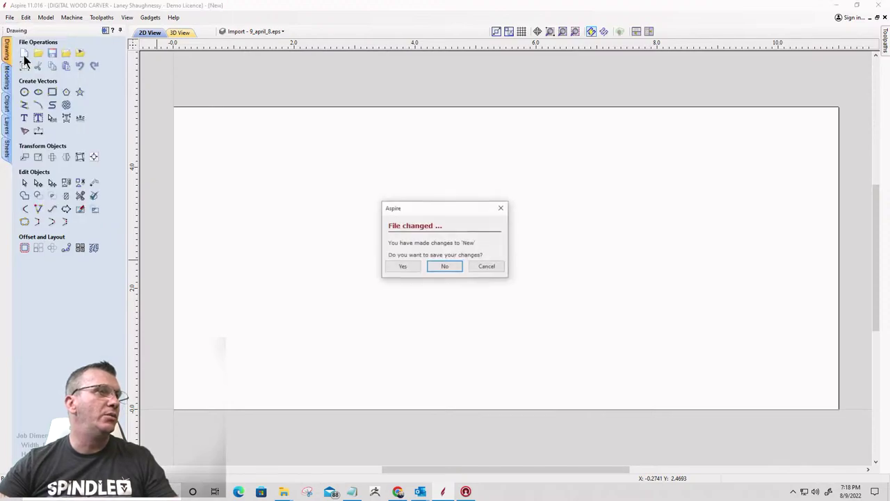
{"action": "left_click", "coordinate": [436, 266]}
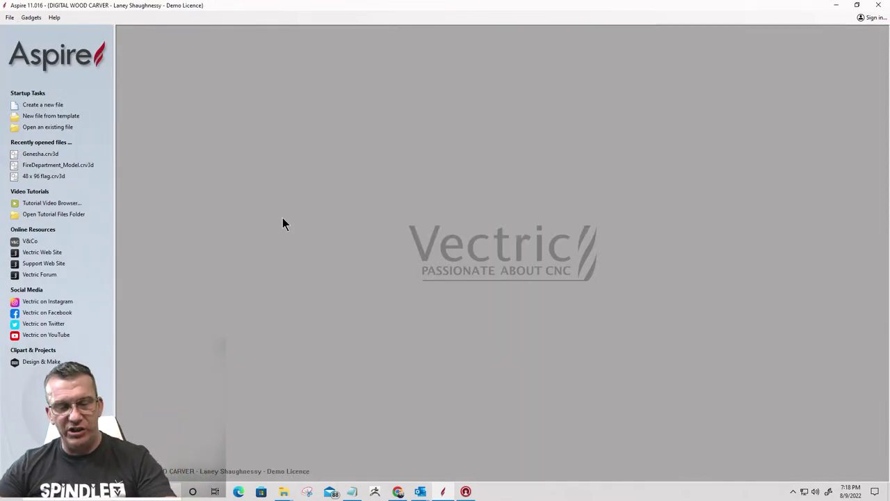
{"action": "left_click", "coordinate": [43, 105]}
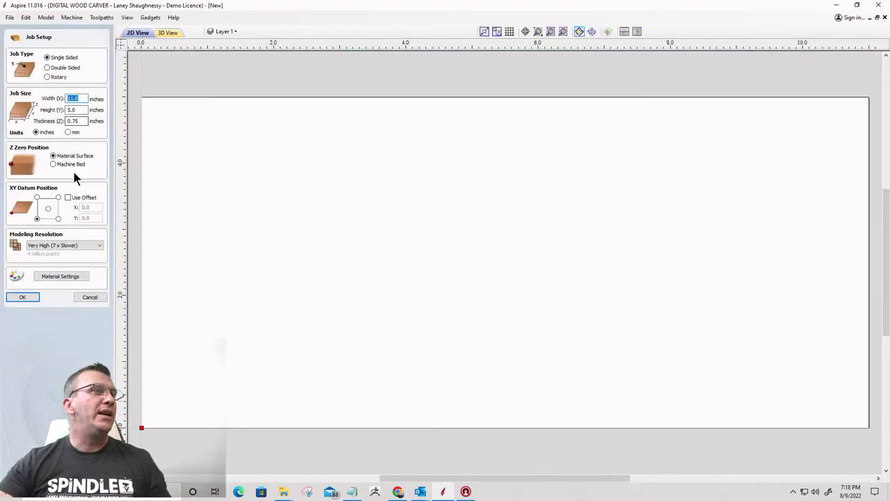
Set modeling resolution to Extremely High (20 x Slower) and create the 11 × 5 × 0.75 inch job
{"action": "left_click", "coordinate": [64, 246]}
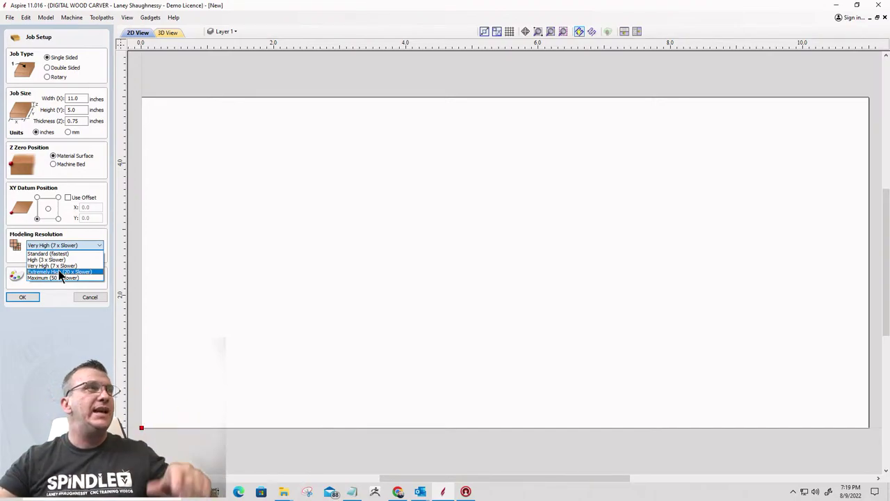
{"action": "left_click", "coordinate": [168, 34]}
{"action": "left_click", "coordinate": [169, 35]}
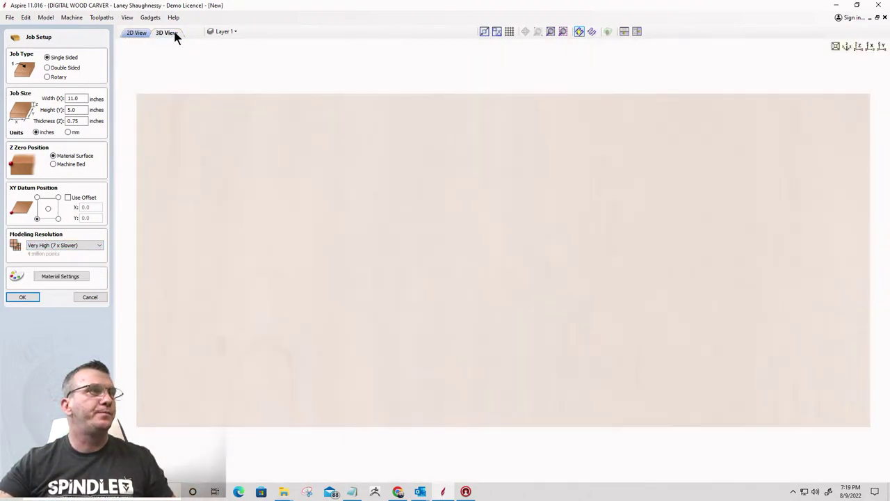
{"action": "left_click", "coordinate": [137, 35]}
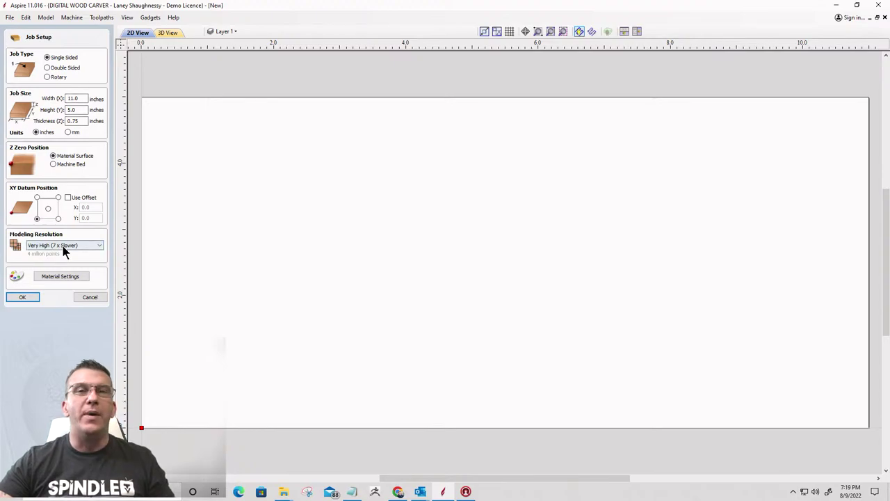
{"action": "left_click", "coordinate": [63, 245]}
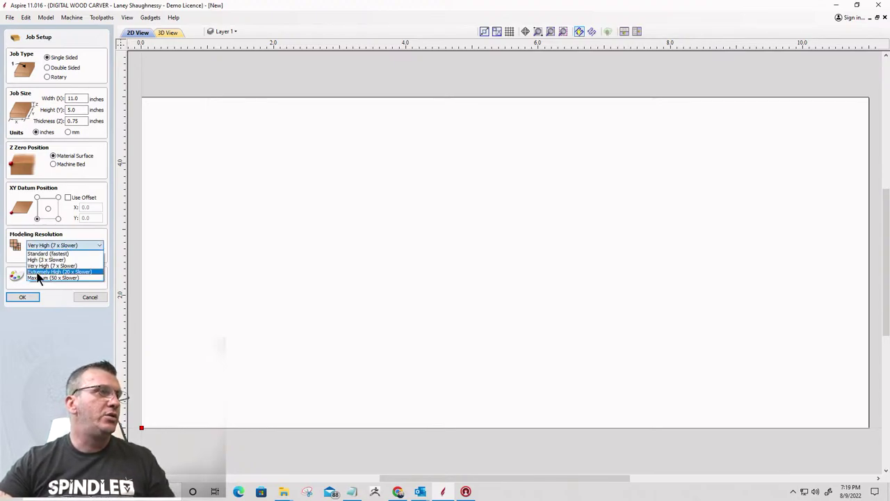
{"action": "left_click", "coordinate": [72, 271]}
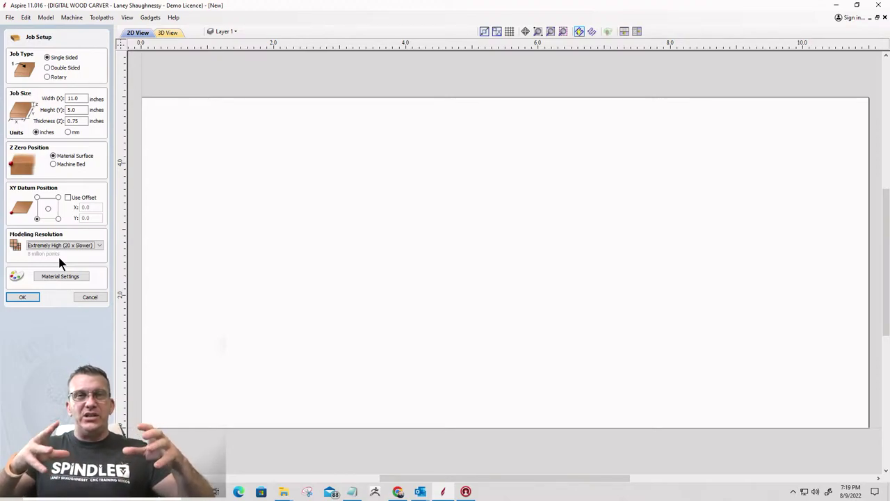
{"action": "left_click", "coordinate": [69, 244]}
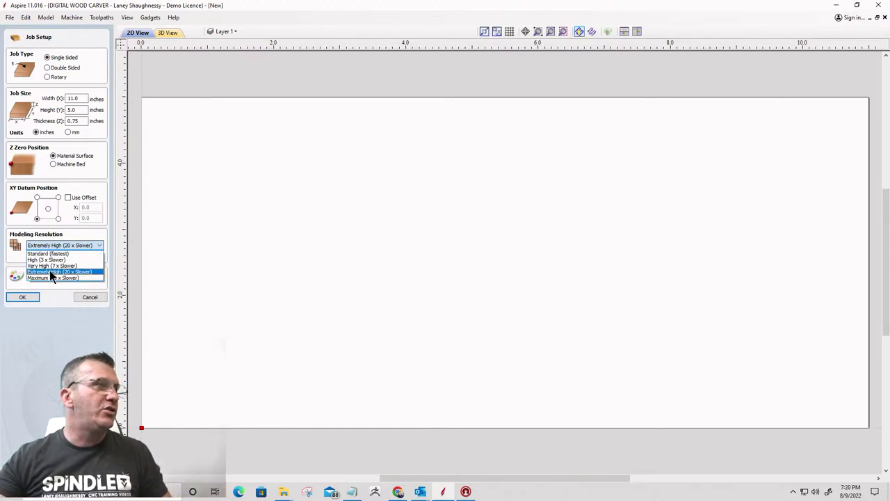
{"action": "left_click", "coordinate": [50, 269]}
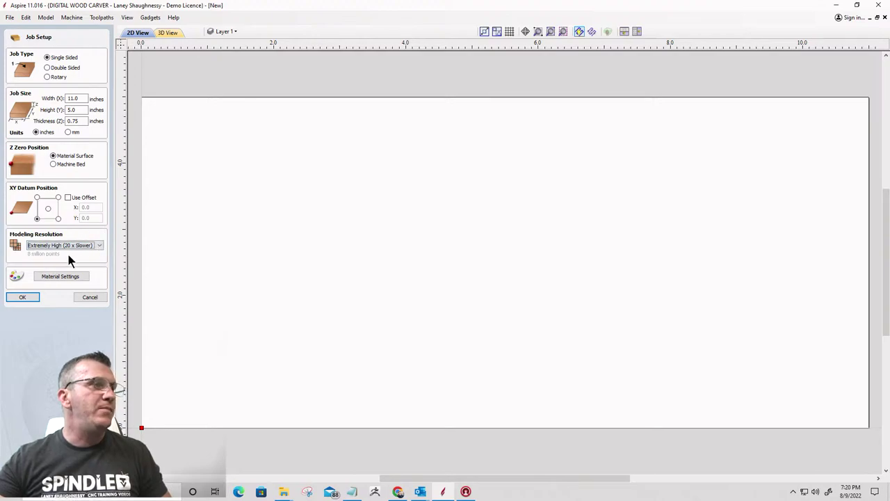
{"action": "left_click", "coordinate": [21, 299]}
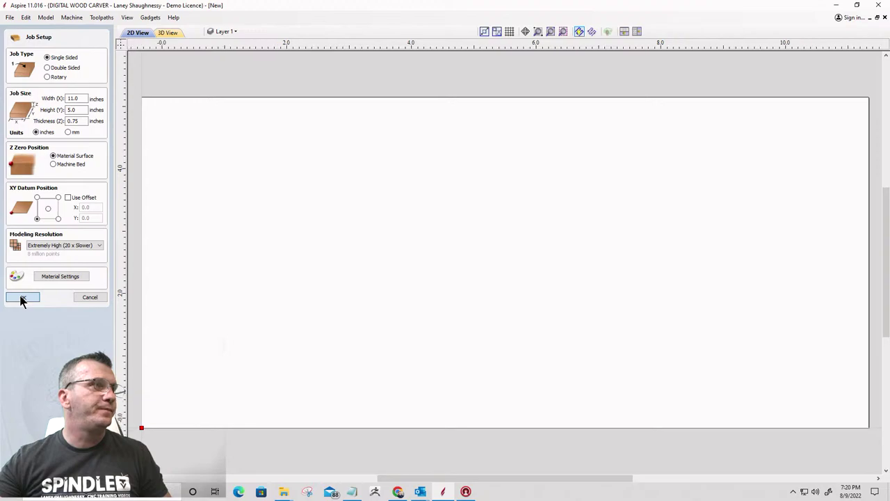
Display the Sheets list for the new job, showing Sheet 1
{"action": "scroll", "coordinate": [598, 208], "scroll_direction": "down", "scroll_amount": 2}
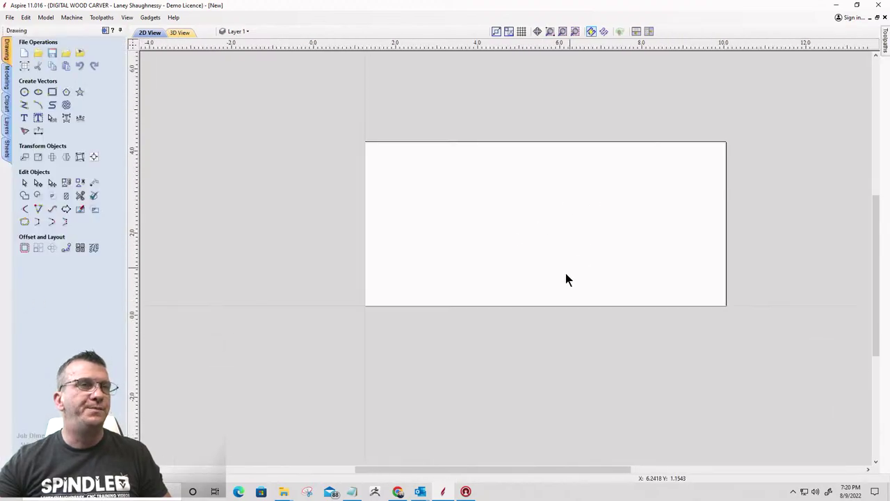
{"action": "scroll", "coordinate": [564, 280], "scroll_direction": "down", "scroll_amount": 1}
{"action": "scroll", "coordinate": [563, 255], "scroll_direction": "up", "scroll_amount": 1}
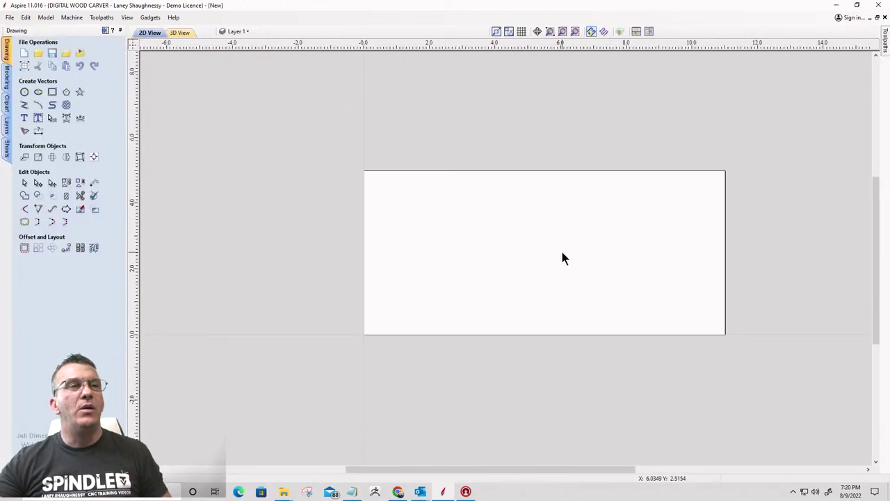
{"action": "left_click", "coordinate": [7, 148]}
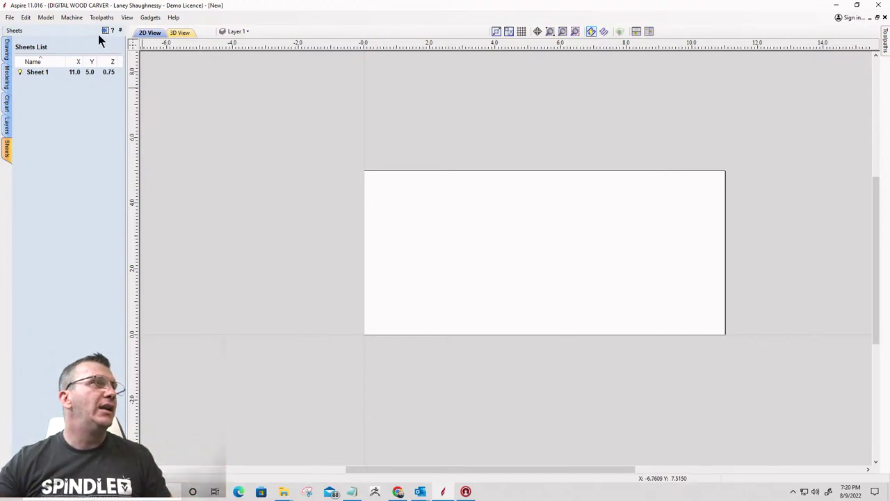
Import the three-urn photo from the Downloads folder as a bitmap
{"action": "left_click", "coordinate": [7, 50]}
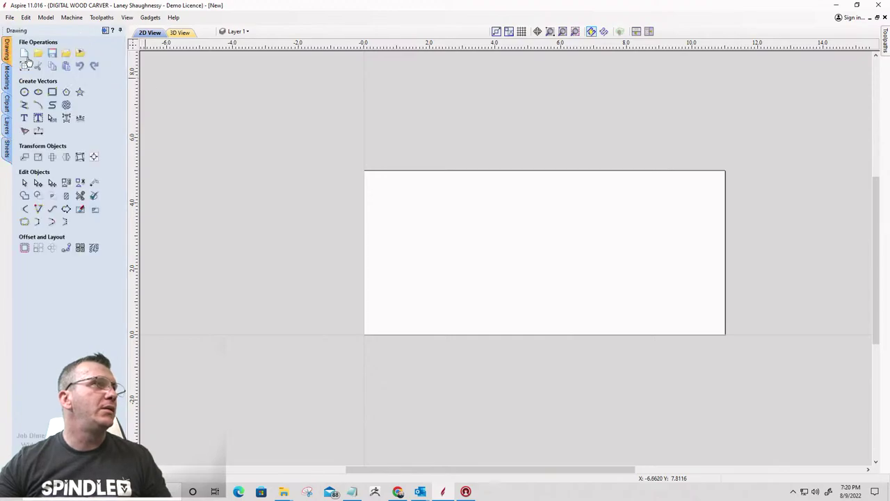
{"action": "left_click", "coordinate": [80, 53]}
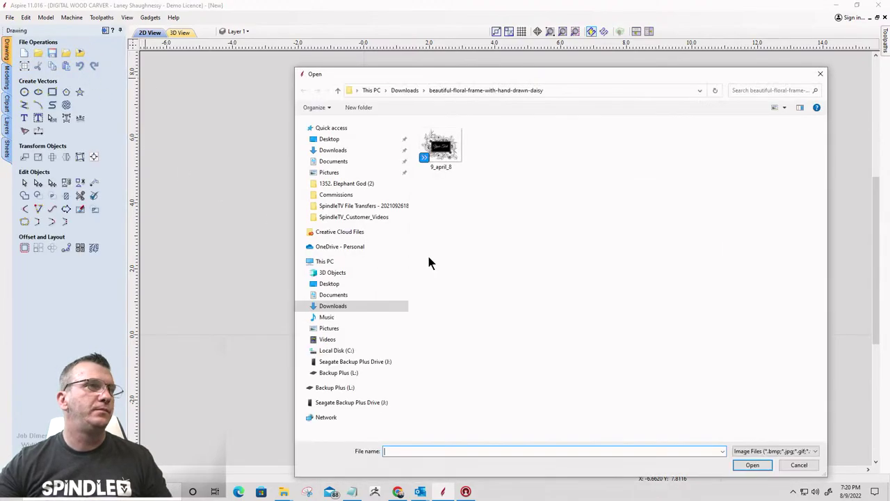
{"action": "left_click", "coordinate": [328, 151]}
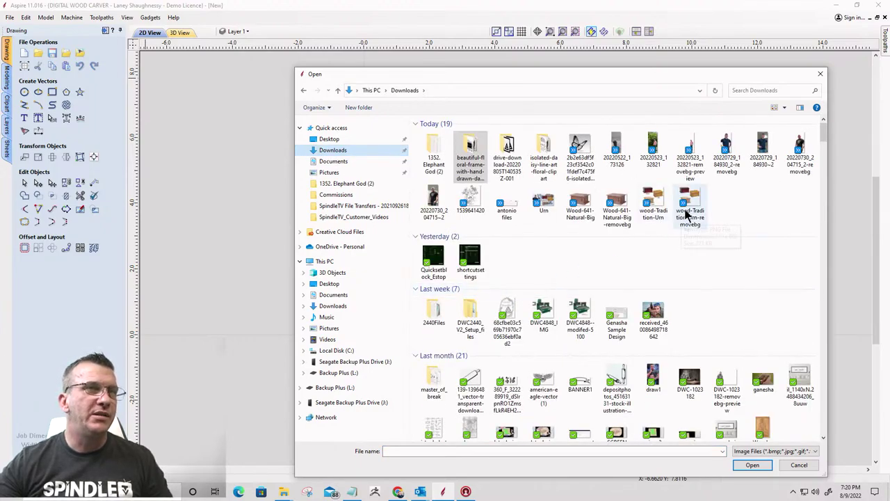
{"action": "double_click", "coordinate": [688, 212]}
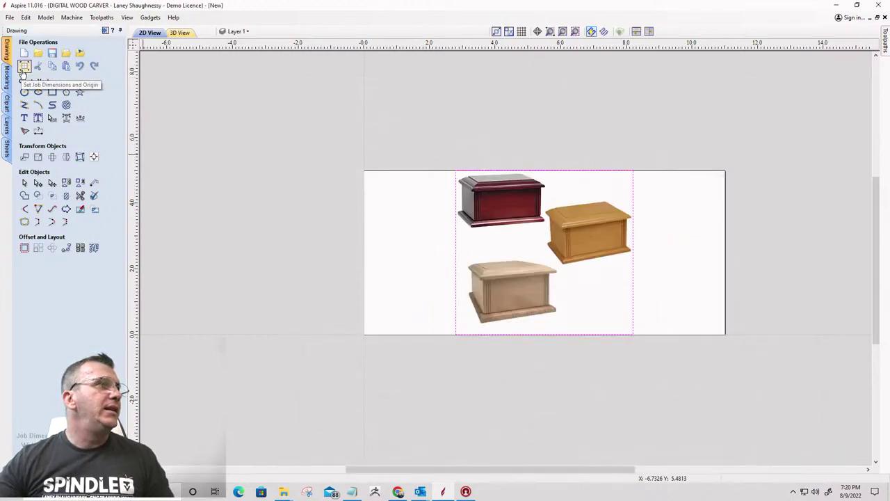
Import Wood-641-Natural-Big-removebg and drag the walnut urn image to the upper left, off the sheet
{"action": "left_click", "coordinate": [81, 53]}
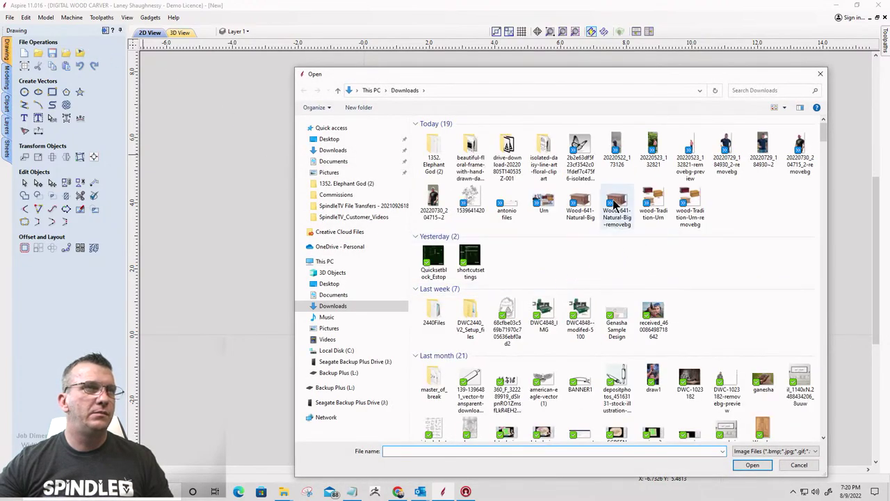
{"action": "double_click", "coordinate": [615, 205]}
{"action": "scroll", "coordinate": [547, 284], "scroll_direction": "up", "scroll_amount": 4}
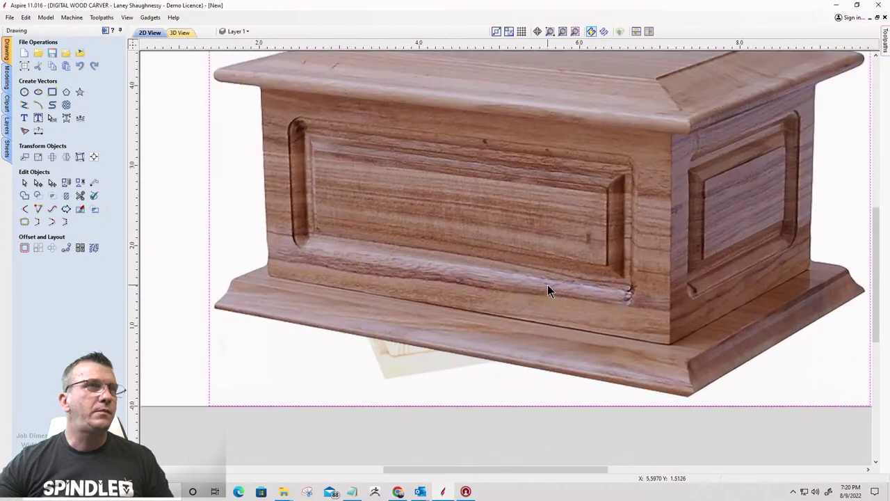
{"action": "scroll", "coordinate": [548, 284], "scroll_direction": "down", "scroll_amount": 1}
{"action": "scroll", "coordinate": [548, 290], "scroll_direction": "down", "scroll_amount": 2}
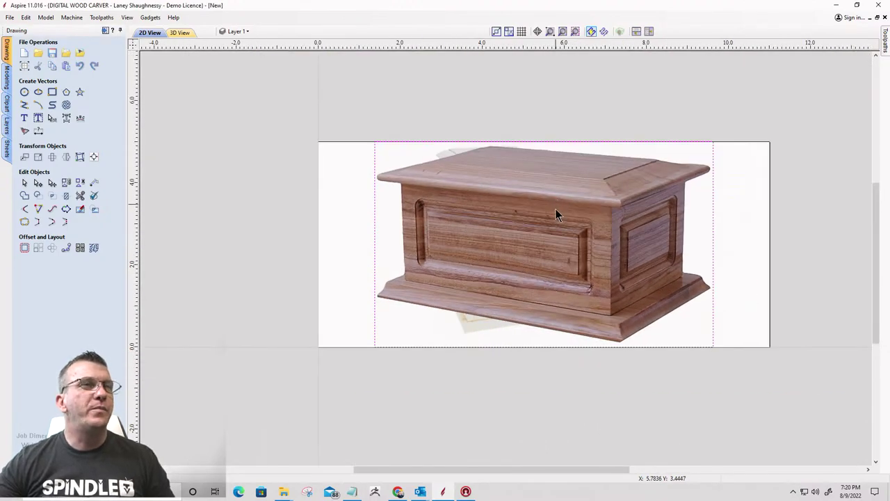
{"action": "key", "text": "Escape"}
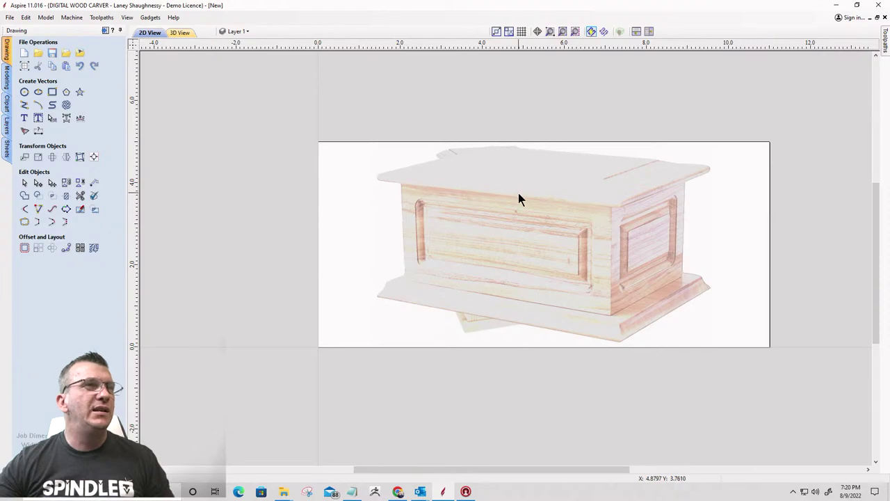
{"action": "left_click", "coordinate": [518, 194]}
{"action": "left_click_drag", "start_coordinate": [518, 193], "coordinate": [196, 112]}
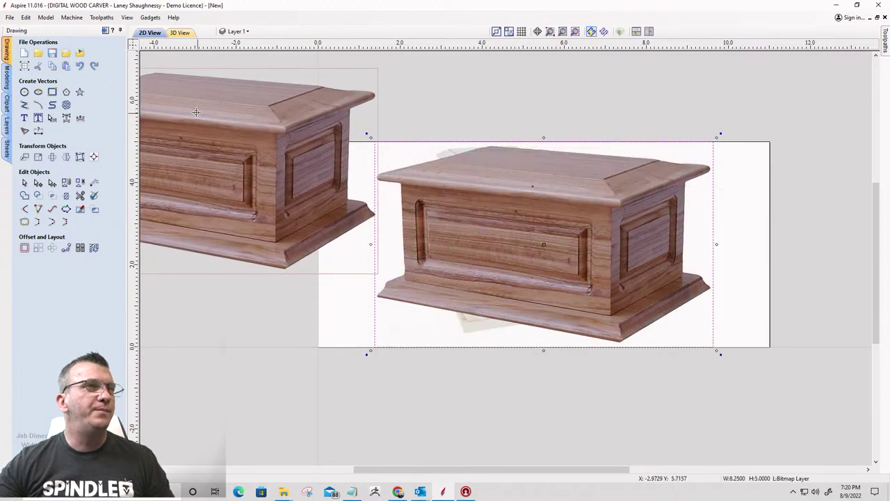
{"action": "scroll", "coordinate": [433, 310], "scroll_direction": "up", "scroll_amount": 3}
{"action": "key", "text": "Escape"}
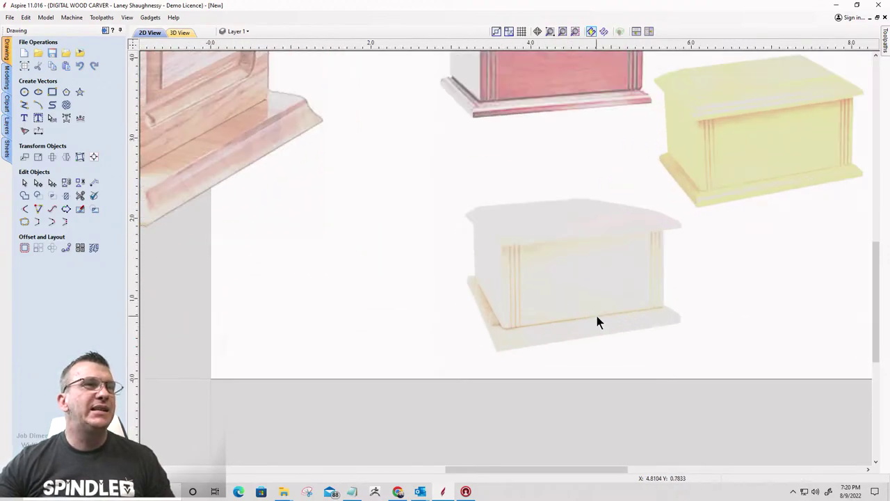
{"action": "scroll", "coordinate": [595, 316], "scroll_direction": "down", "scroll_amount": 3}
{"action": "left_click", "coordinate": [593, 311]}
{"action": "scroll", "coordinate": [541, 115], "scroll_direction": "up", "scroll_amount": 4}
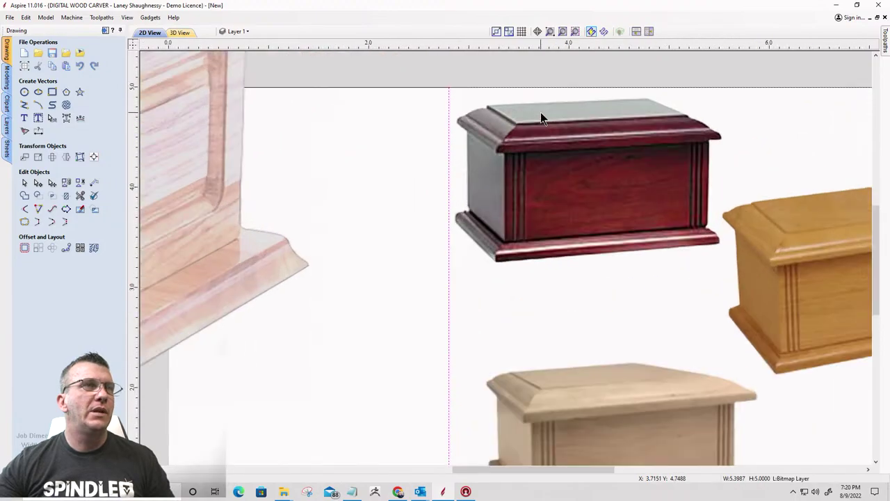
{"action": "scroll", "coordinate": [540, 115], "scroll_direction": "up", "scroll_amount": 2}
{"action": "scroll", "coordinate": [595, 163], "scroll_direction": "down", "scroll_amount": 3}
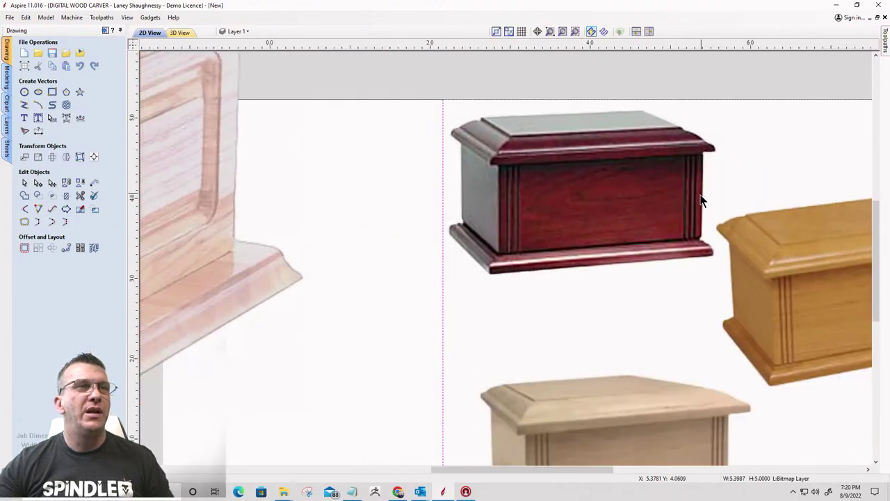
{"action": "scroll", "coordinate": [701, 201], "scroll_direction": "down", "scroll_amount": 2}
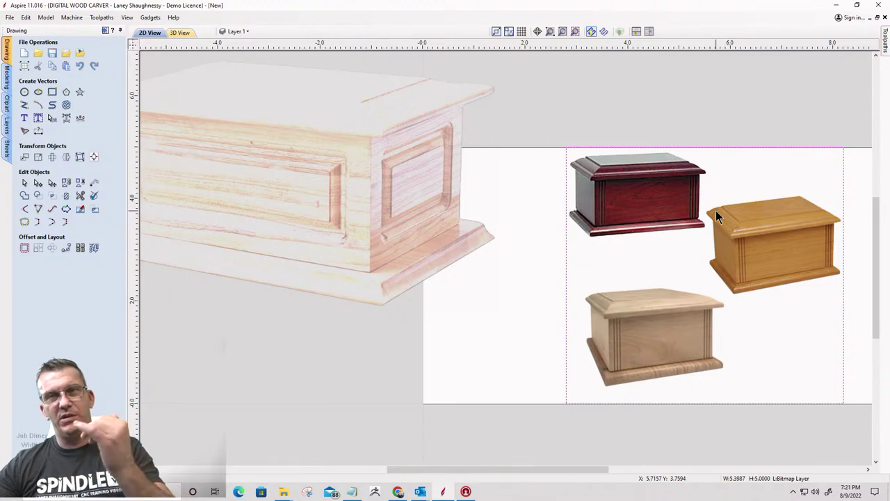
{"action": "scroll", "coordinate": [773, 243], "scroll_direction": "up", "scroll_amount": 4}
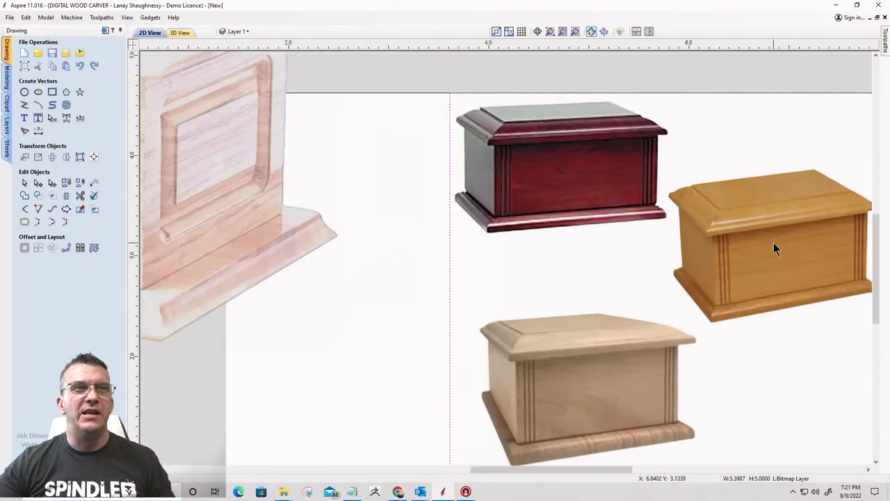
{"action": "scroll", "coordinate": [744, 234], "scroll_direction": "down", "scroll_amount": 2}
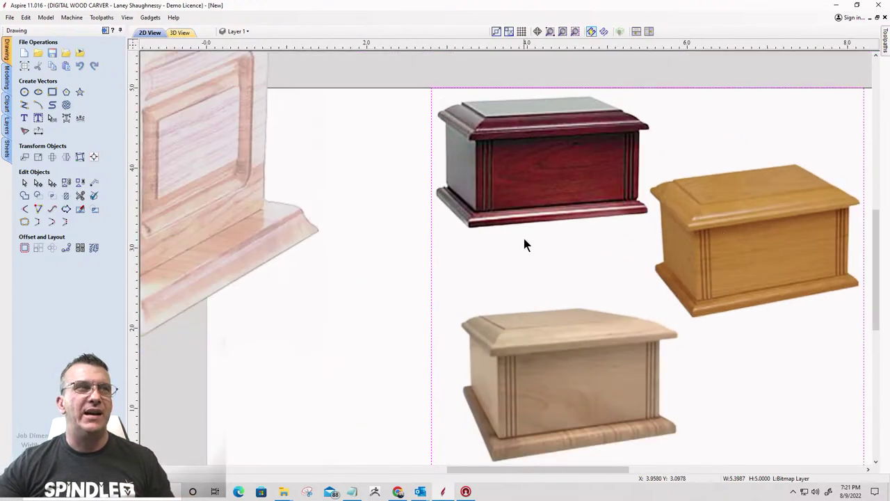
{"action": "scroll", "coordinate": [480, 209], "scroll_direction": "up", "scroll_amount": 1}
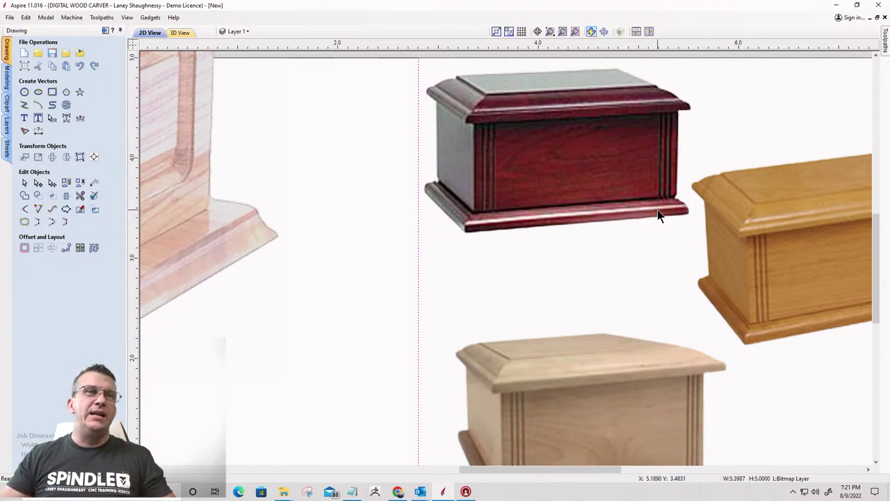
{"action": "scroll", "coordinate": [657, 210], "scroll_direction": "down", "scroll_amount": 3}
{"action": "scroll", "coordinate": [673, 370], "scroll_direction": "up", "scroll_amount": 3}
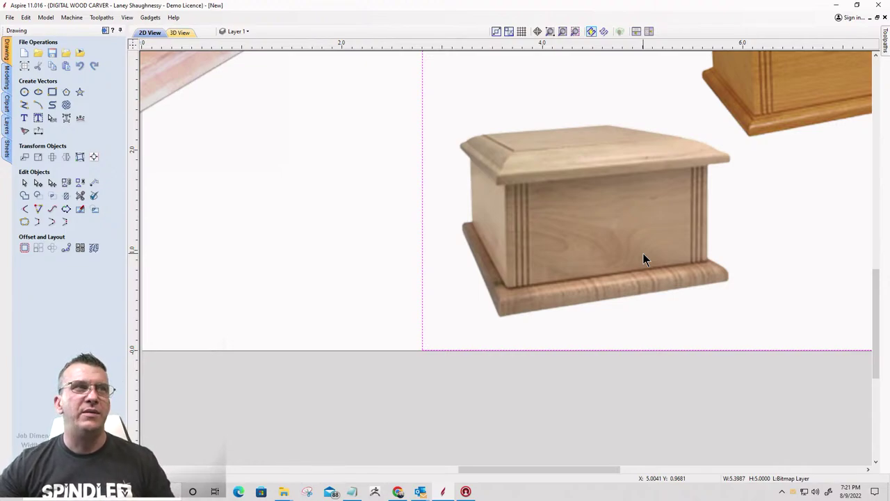
{"action": "scroll", "coordinate": [643, 259], "scroll_direction": "up", "scroll_amount": 2}
{"action": "scroll", "coordinate": [642, 259], "scroll_direction": "down", "scroll_amount": 4}
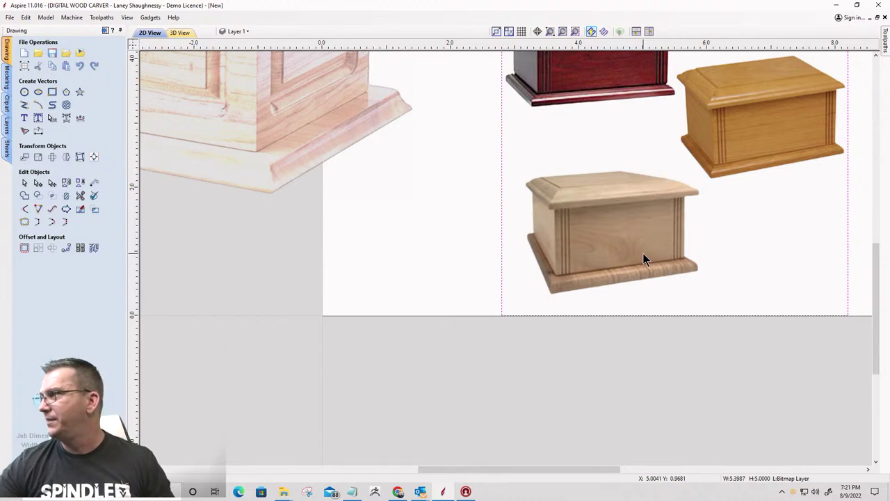
{"action": "scroll", "coordinate": [643, 256], "scroll_direction": "down", "scroll_amount": 1}
{"action": "scroll", "coordinate": [643, 253], "scroll_direction": "down", "scroll_amount": 3}
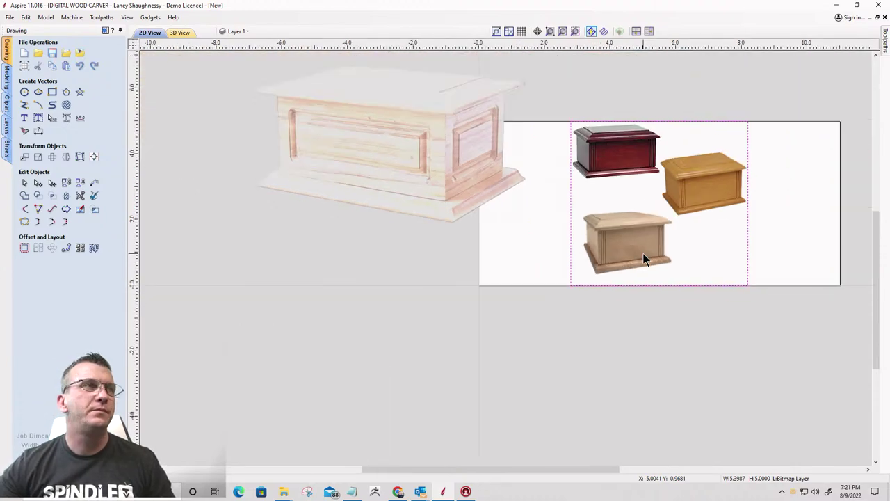
Delete the three-urn bitmap and the walnut urn bitmap from the job
{"action": "left_click", "coordinate": [523, 239]}
{"action": "scroll", "coordinate": [510, 254], "scroll_direction": "up", "scroll_amount": 3}
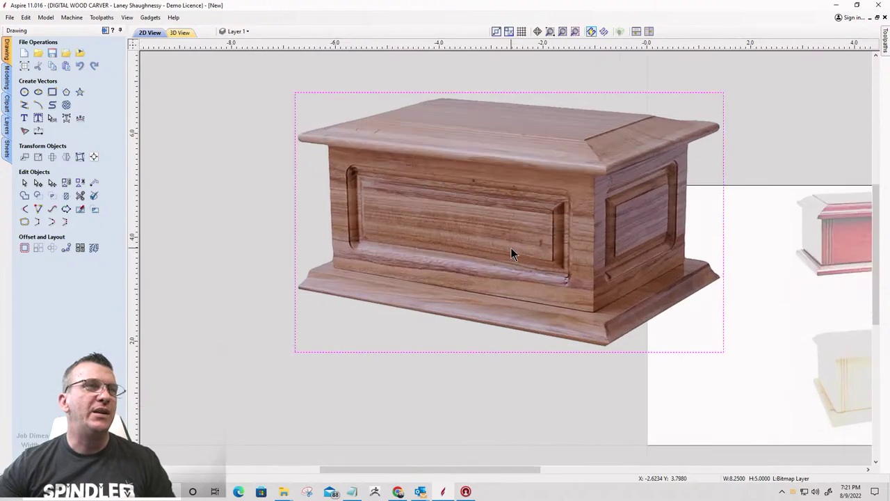
{"action": "scroll", "coordinate": [510, 254], "scroll_direction": "down", "scroll_amount": 1}
{"action": "scroll", "coordinate": [511, 249], "scroll_direction": "down", "scroll_amount": 3}
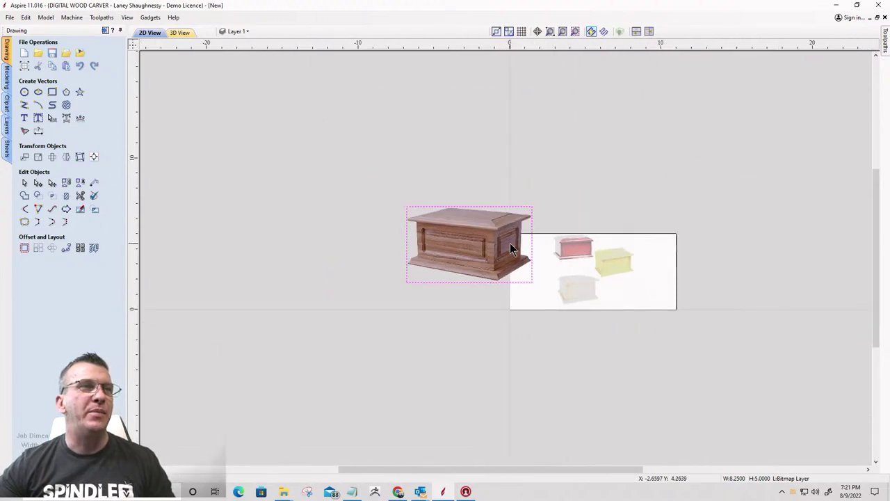
{"action": "scroll", "coordinate": [583, 265], "scroll_direction": "up", "scroll_amount": 4}
{"action": "left_click", "coordinate": [564, 215]}
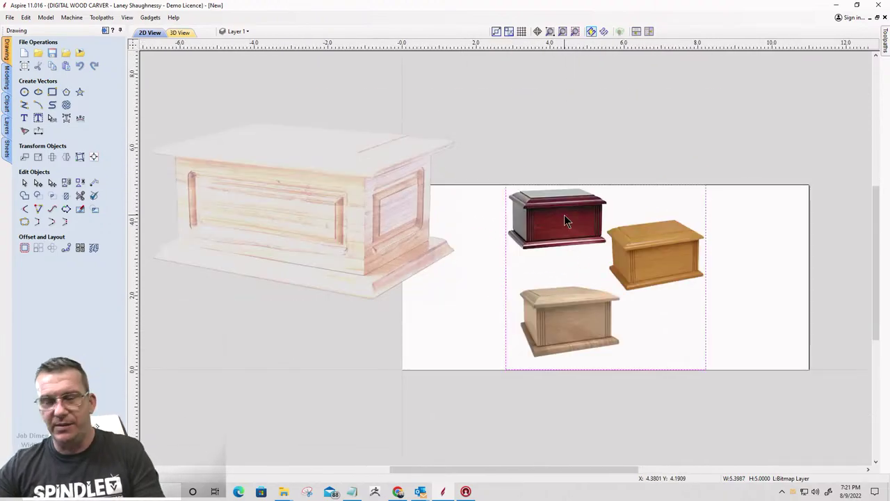
{"action": "key", "text": "Delete"}
{"action": "left_click", "coordinate": [415, 210]}
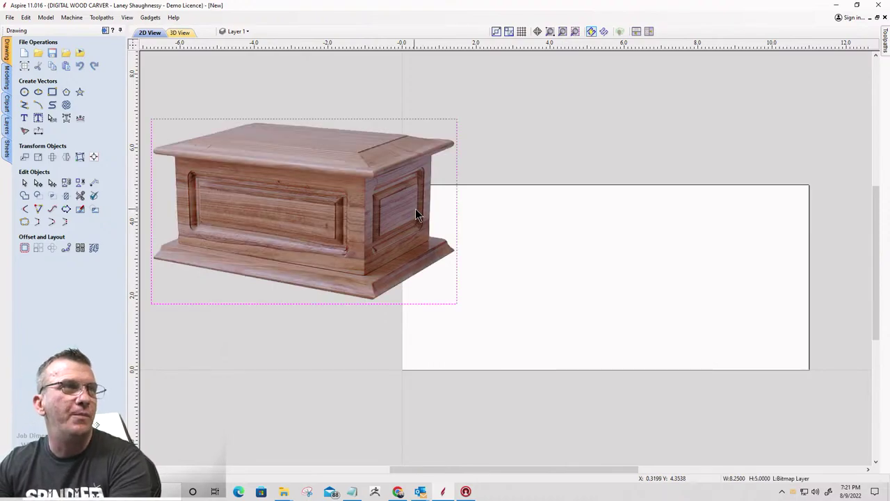
{"action": "key", "text": "Delete"}
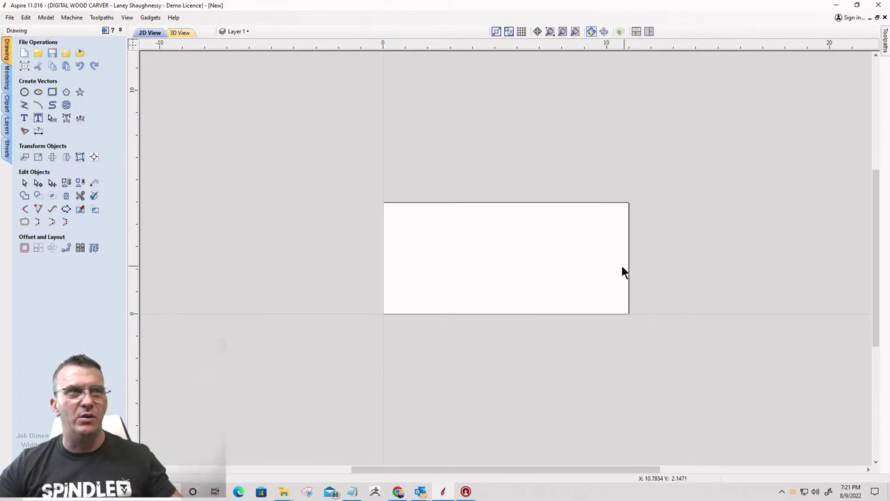
{"action": "scroll", "coordinate": [210, 304], "scroll_direction": "up", "scroll_amount": 2}
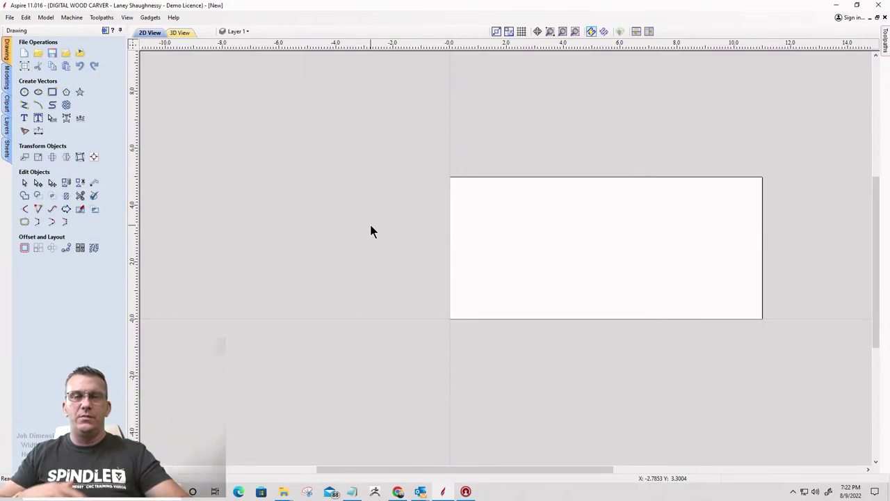
Rename Sheet 1 to 'Long Side' in the Sheets list
{"action": "left_click", "coordinate": [7, 149]}
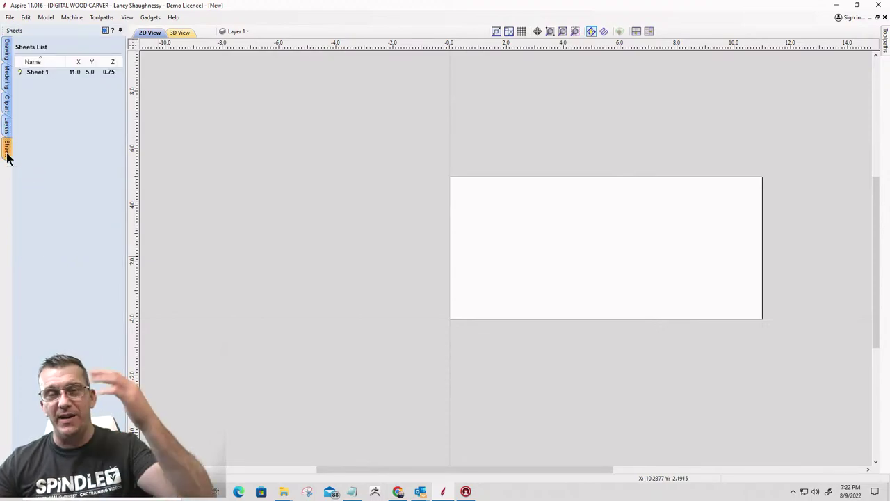
{"action": "left_click", "coordinate": [31, 74]}
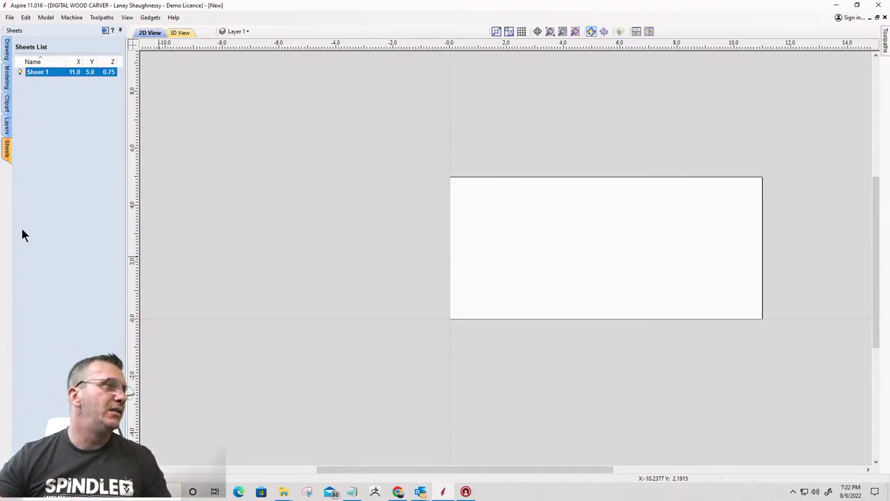
{"action": "right_click", "coordinate": [33, 73]}
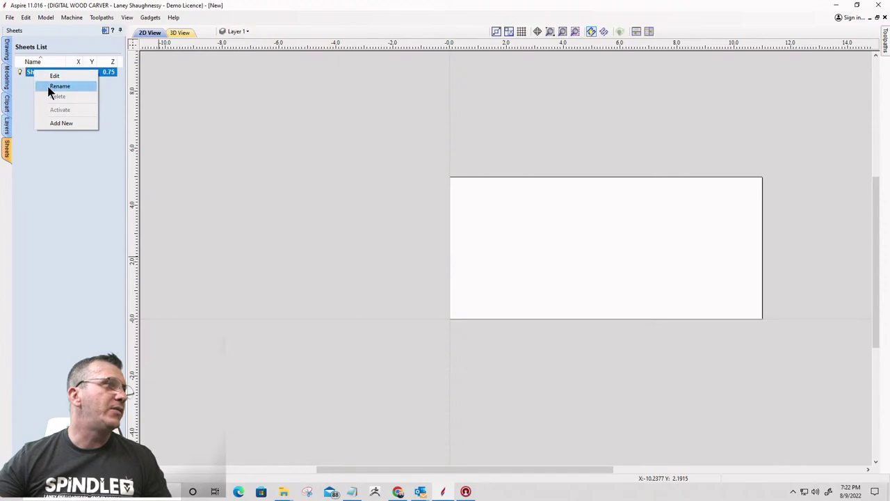
{"action": "left_click", "coordinate": [51, 87]}
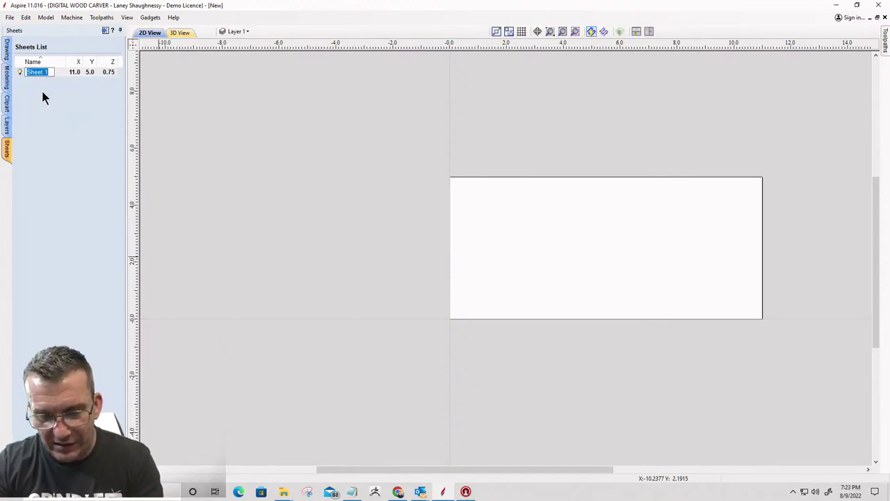
{"action": "type", "text": "Long"}
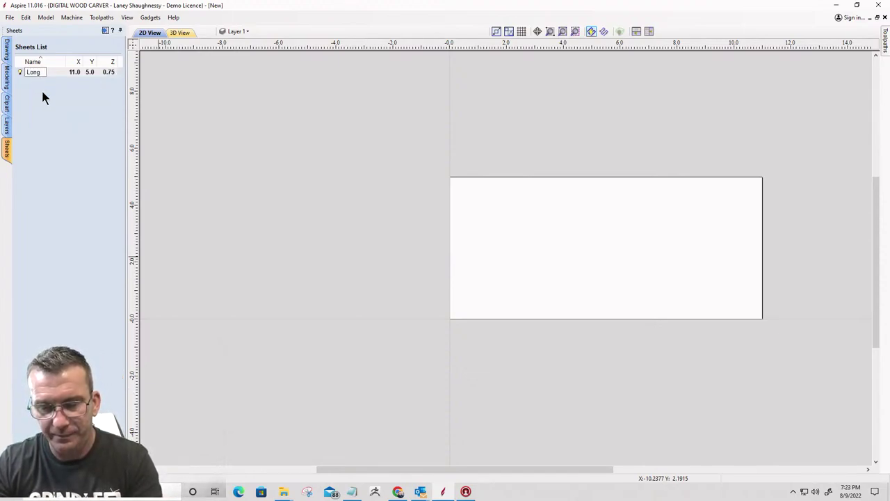
{"action": "type", "text": " Sif"}
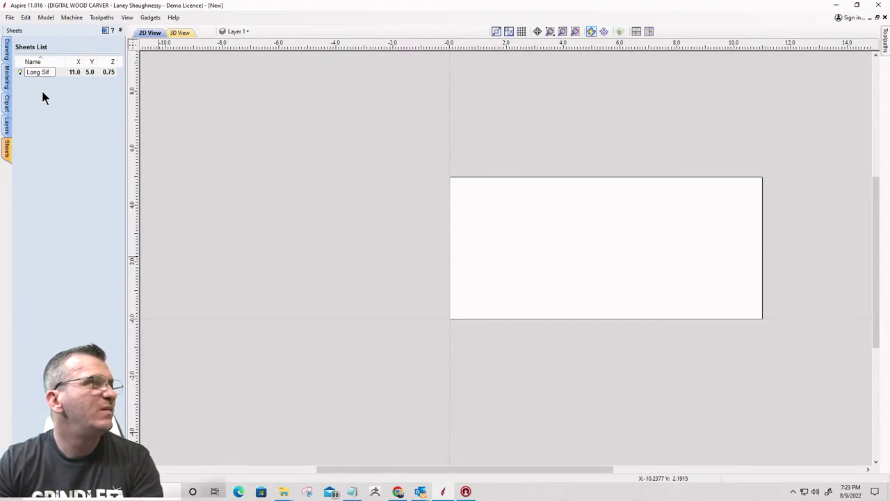
{"action": "key", "text": "BackSpace"}
{"action": "type", "text": "de"}
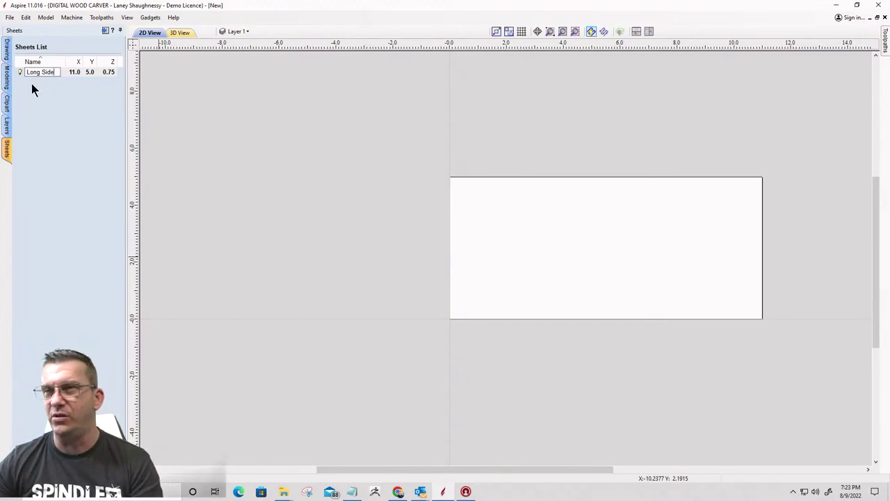
{"action": "key", "text": "Return"}
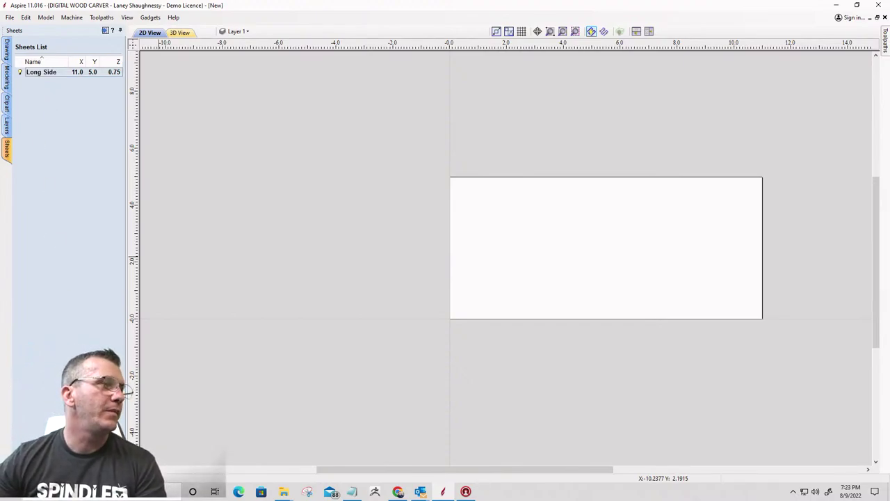
Add sheets named Short Side, Top and Base, and open Base's sheet settings
{"action": "double_click", "coordinate": [26, 237]}
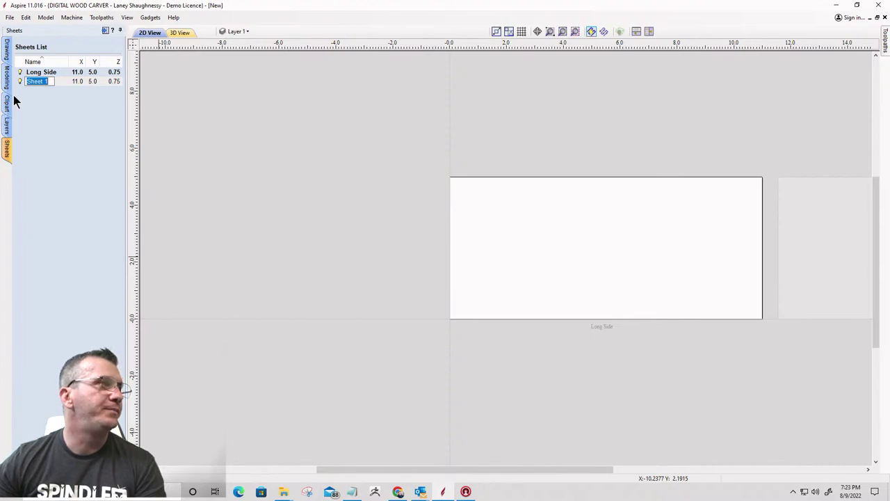
{"action": "type", "text": "Short Side"}
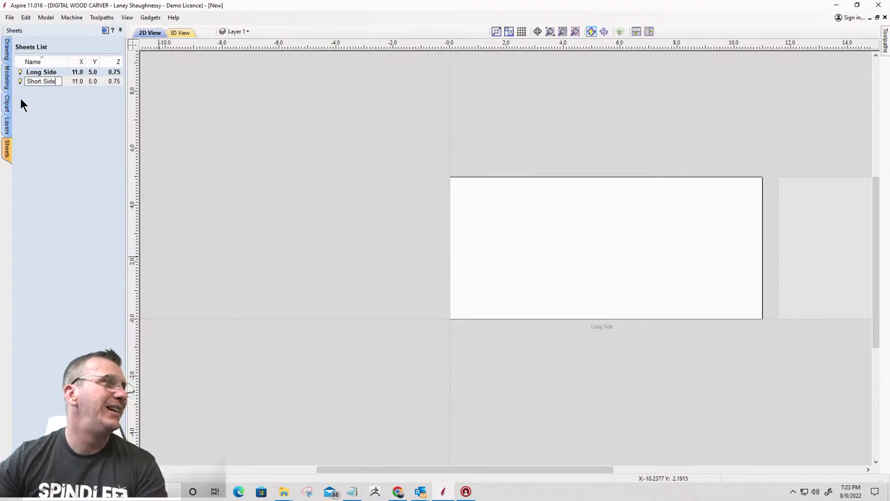
{"action": "key", "text": "Return"}
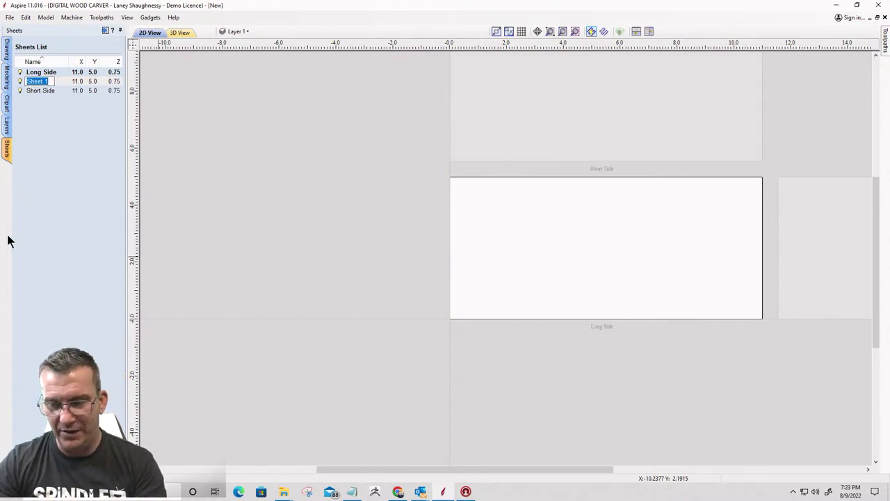
{"action": "type", "text": "Top"}
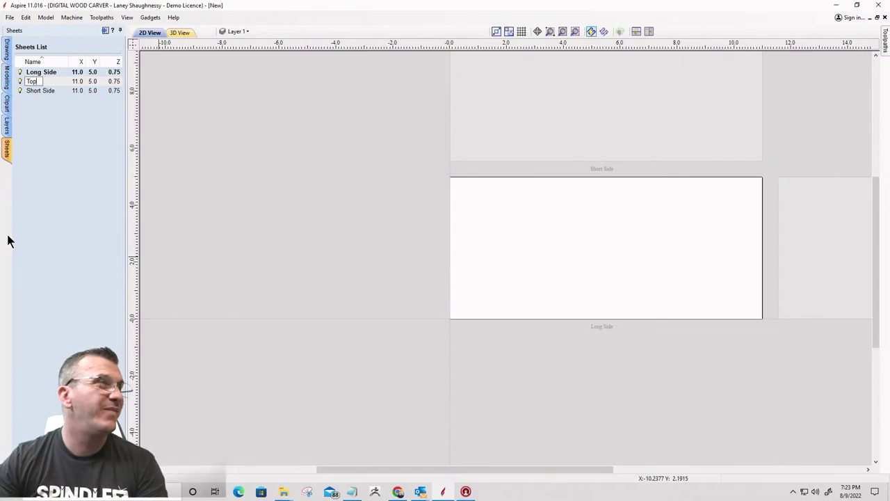
{"action": "key", "text": "Return"}
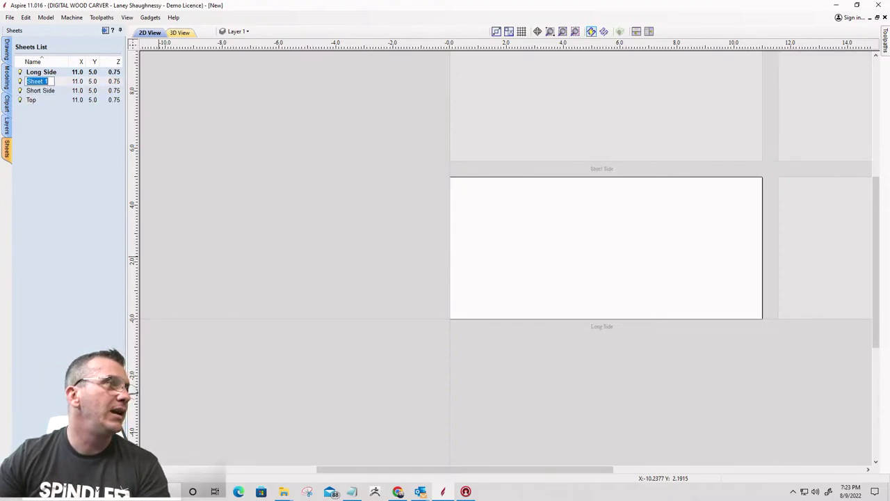
{"action": "type", "text": "Base"}
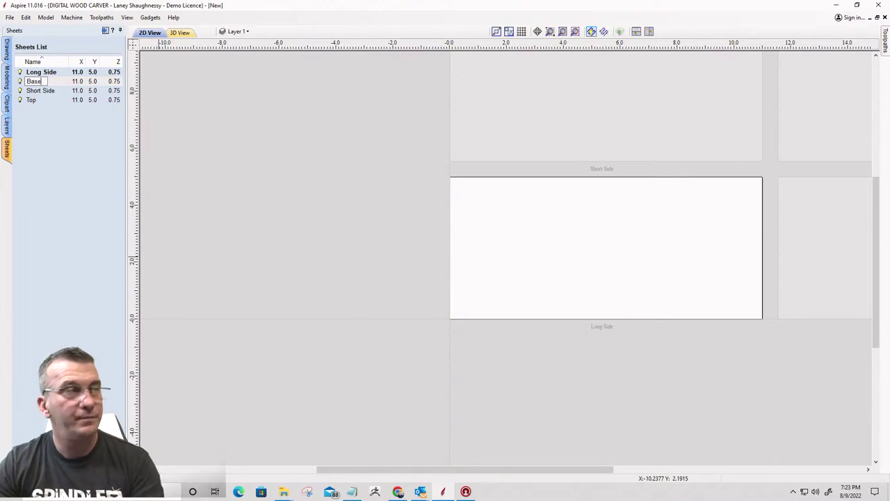
{"action": "key", "text": "Return"}
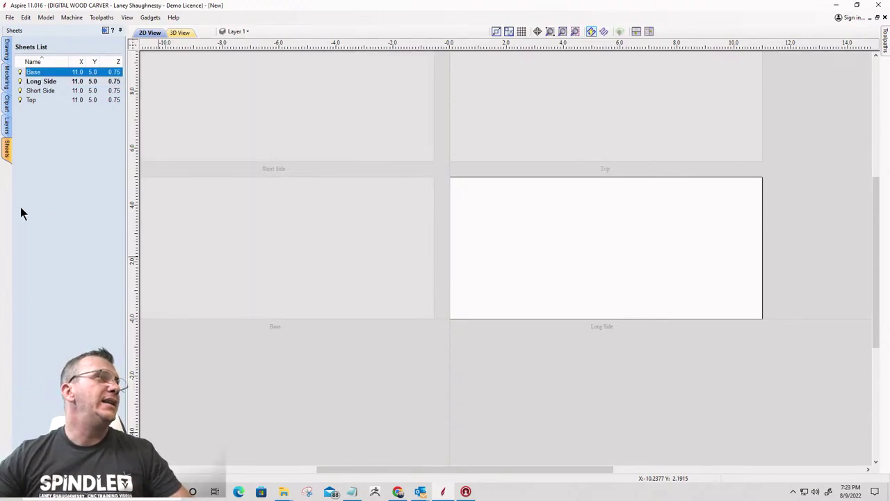
{"action": "double_click", "coordinate": [35, 73]}
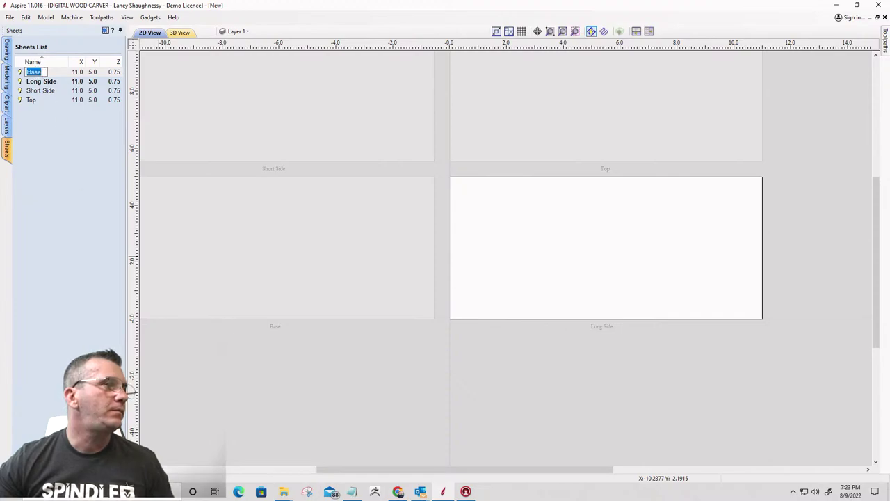
{"action": "double_click", "coordinate": [42, 72]}
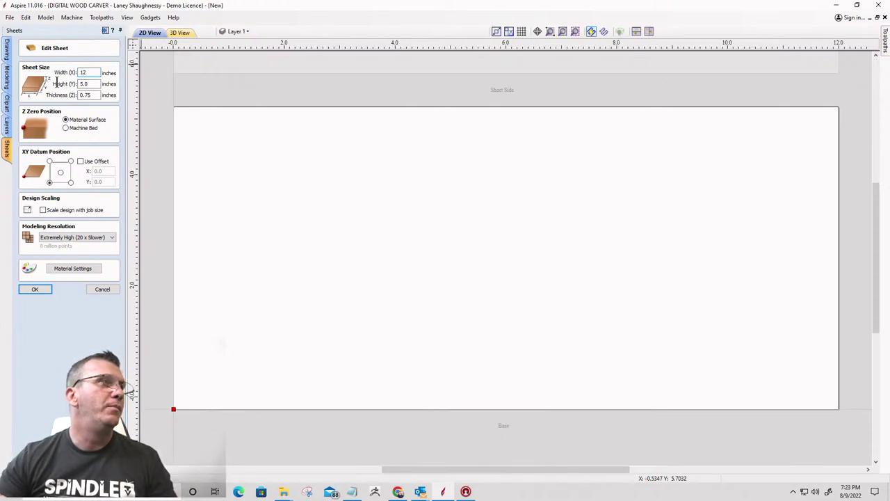
Set the Base sheet to 12 × 8 inches and briefly activate the Top sheet
{"action": "key", "text": "Tab"}
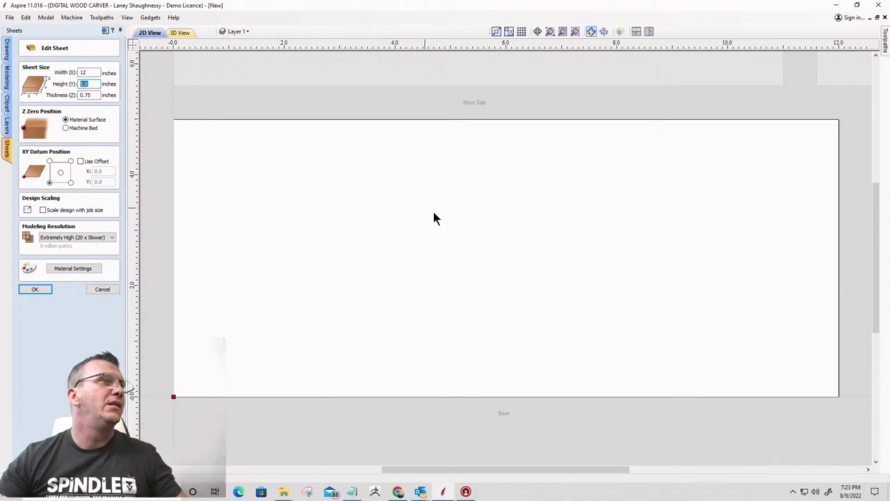
{"action": "scroll", "coordinate": [454, 233], "scroll_direction": "down", "scroll_amount": 3}
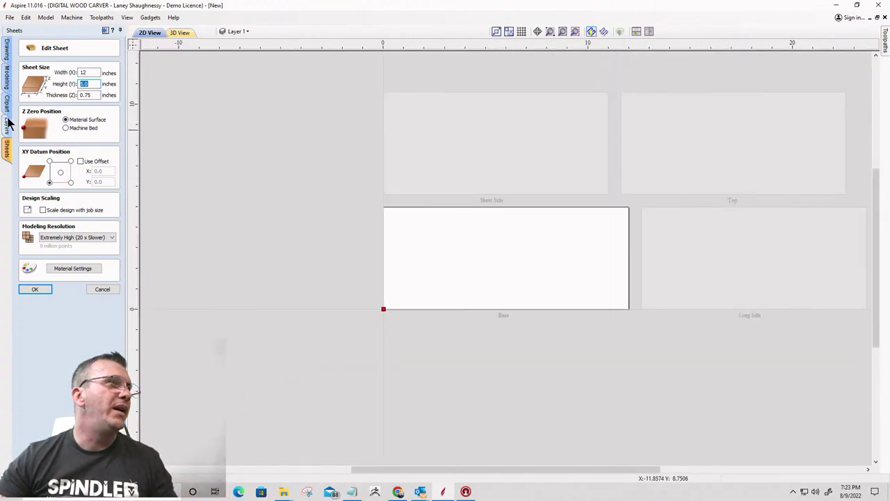
{"action": "type", "text": "8"}
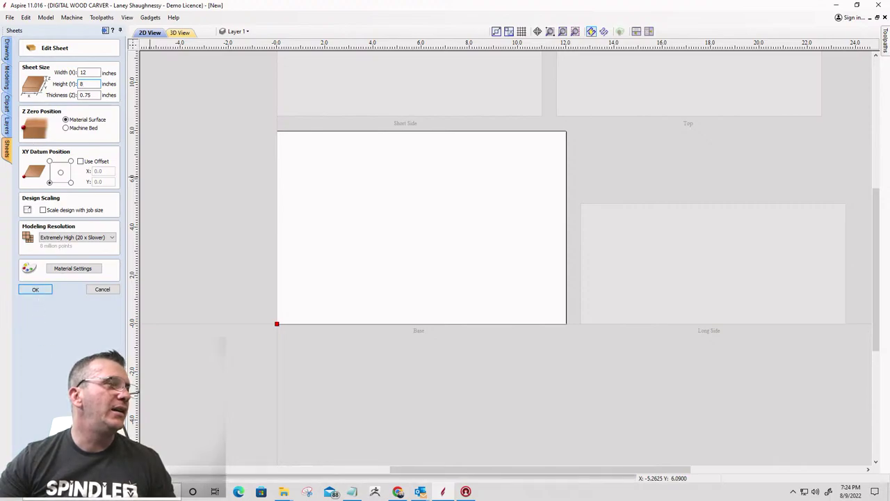
{"action": "left_click", "coordinate": [37, 290]}
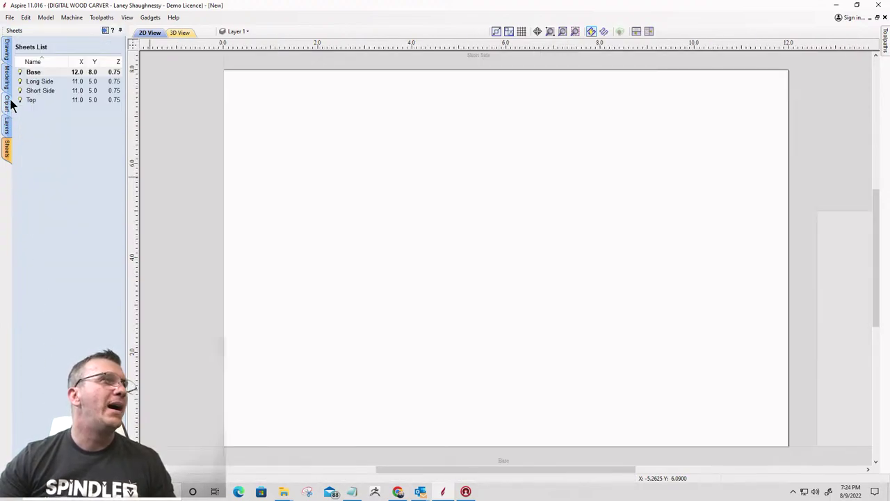
{"action": "left_click", "coordinate": [39, 101]}
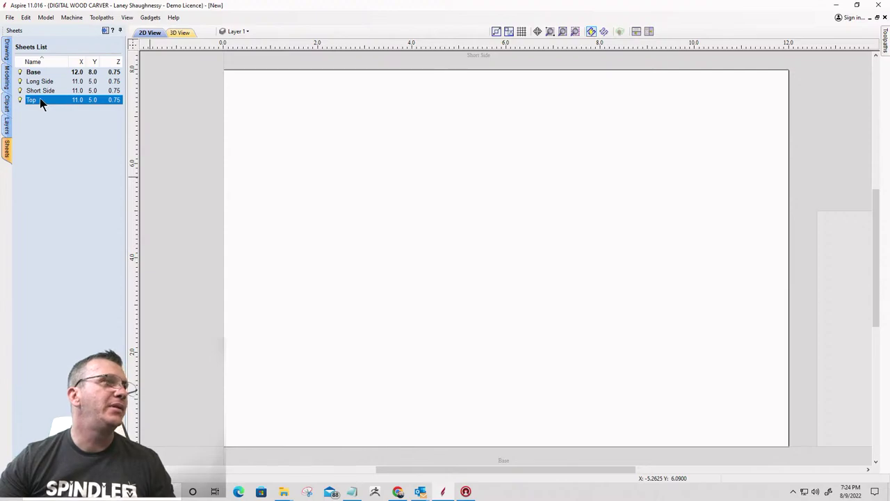
{"action": "double_click", "coordinate": [52, 102]}
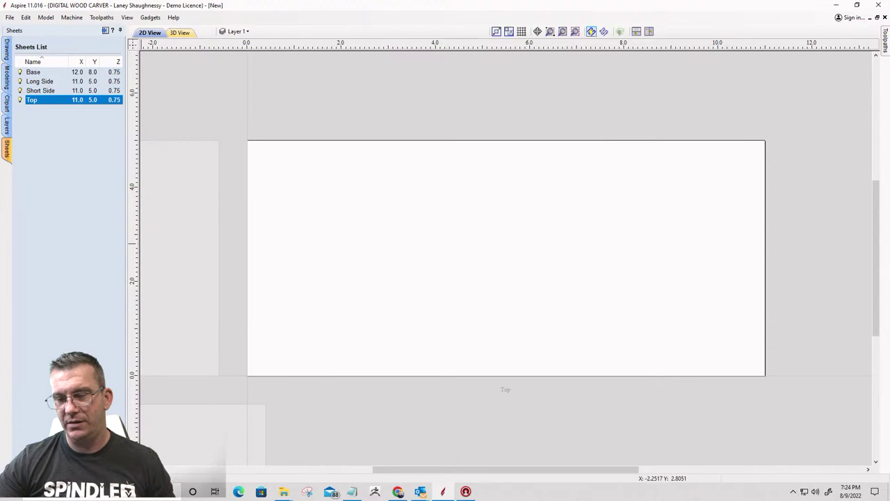
Change the Base sheet width to 10.5 inches, then select the Top sheet
{"action": "left_click", "coordinate": [34, 74]}
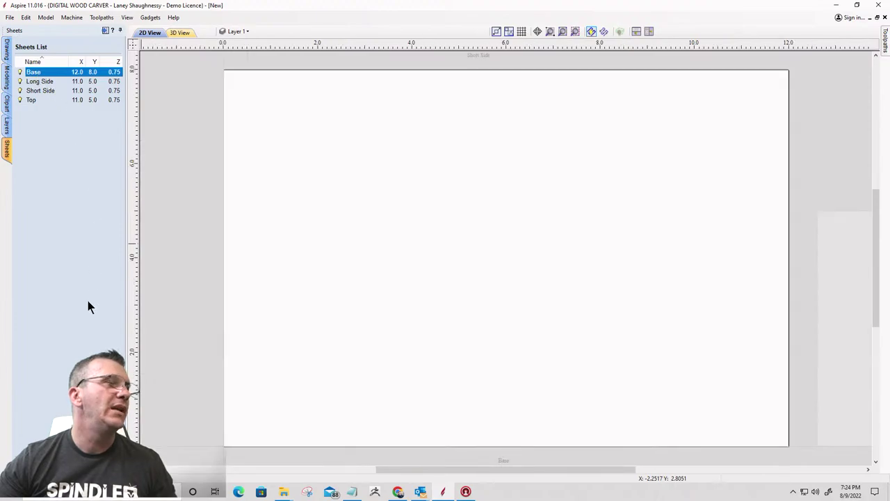
{"action": "left_click", "coordinate": [60, 402]}
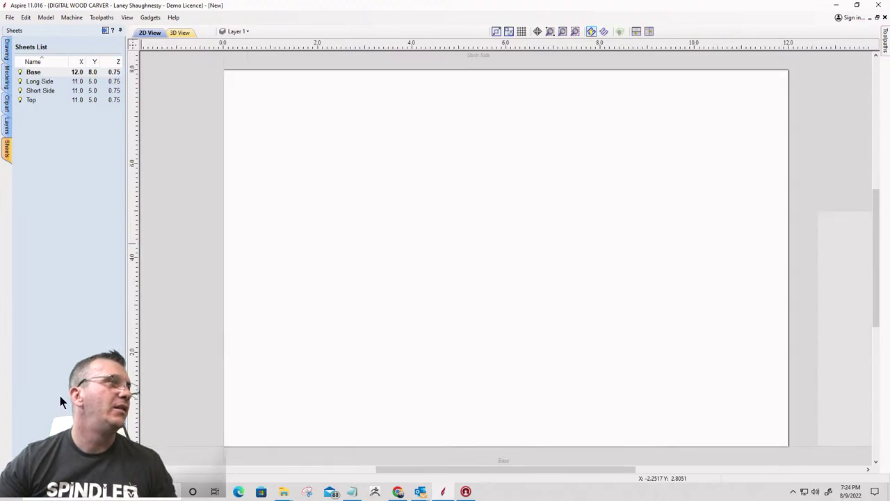
{"action": "double_click", "coordinate": [60, 396]}
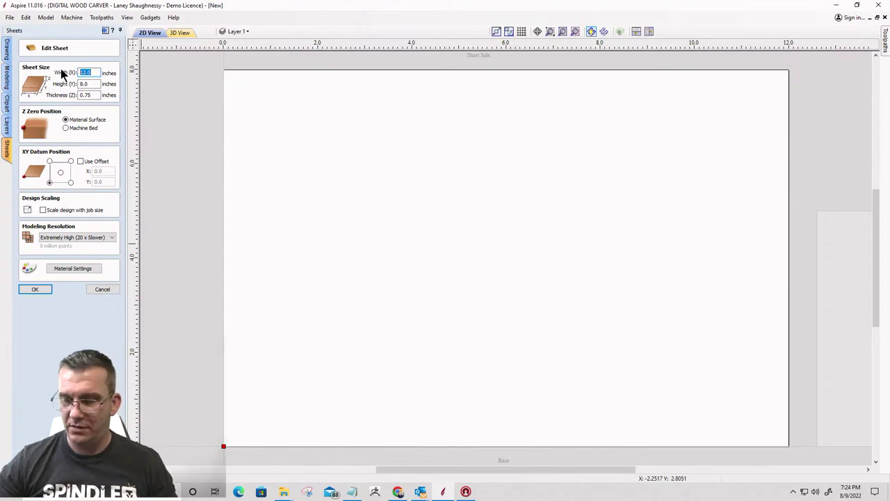
{"action": "type", "text": "10."}
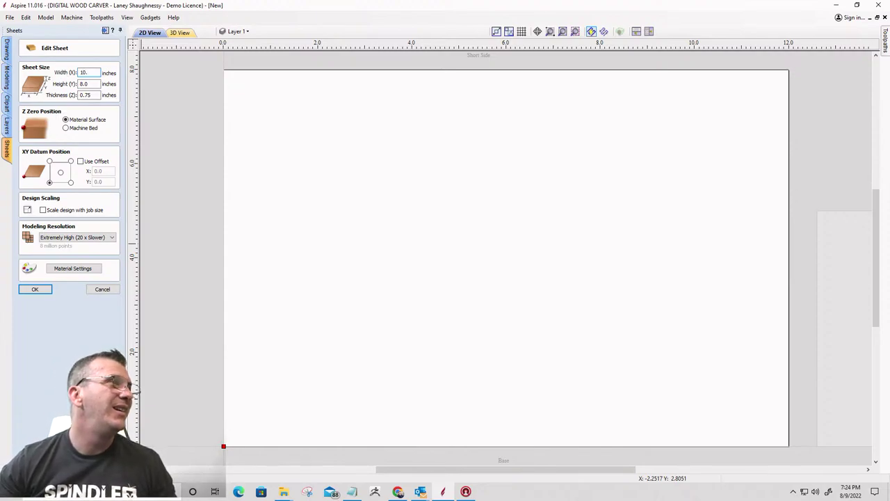
{"action": "type", "text": "5"}
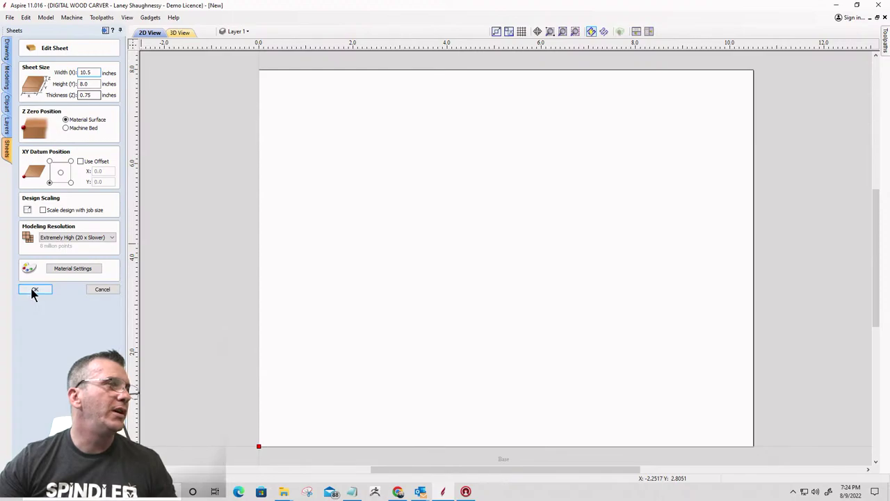
{"action": "key", "text": "Return"}
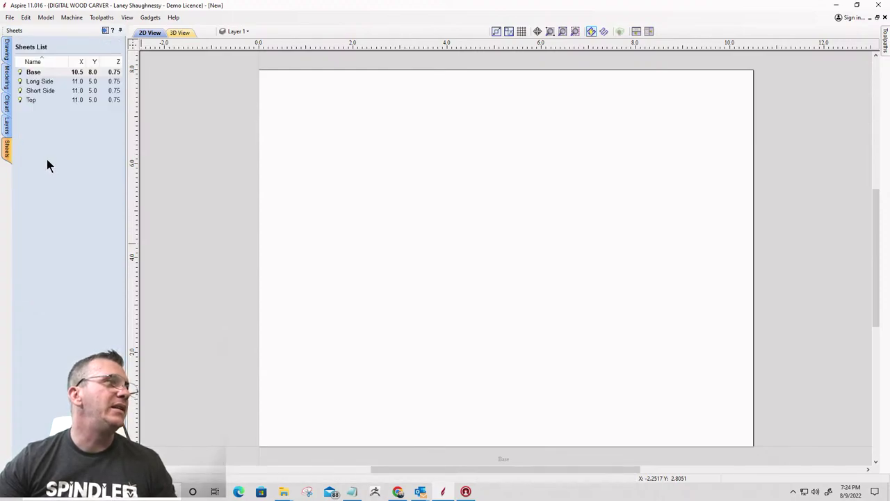
{"action": "left_click", "coordinate": [34, 100]}
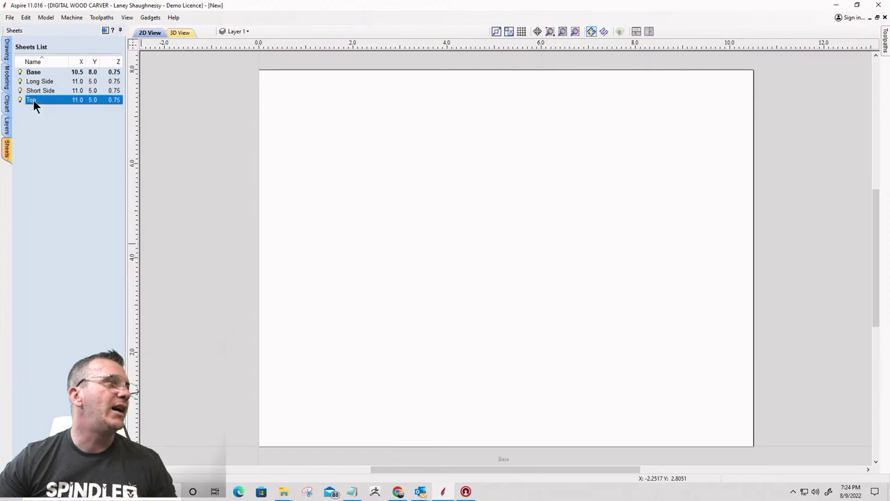
{"action": "left_click", "coordinate": [34, 101]}
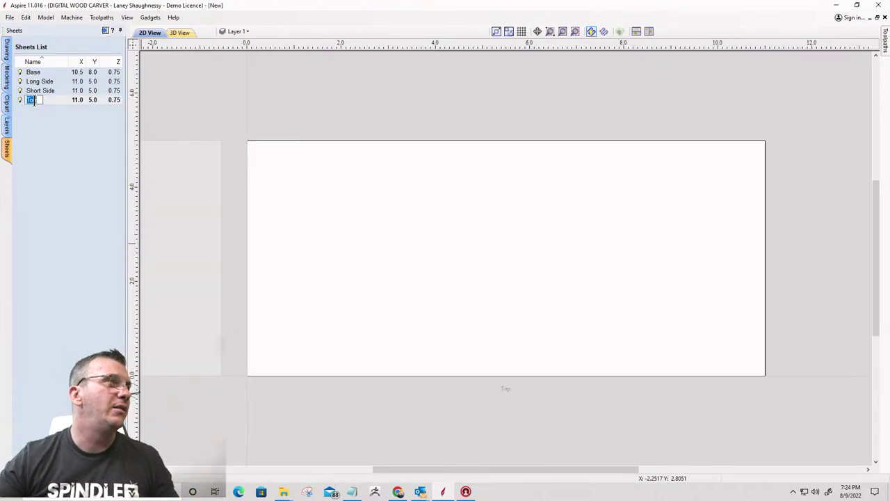
Give the Top sheet width 10.5 and height 8 inches, then select Short Side
{"action": "left_click", "coordinate": [76, 100]}
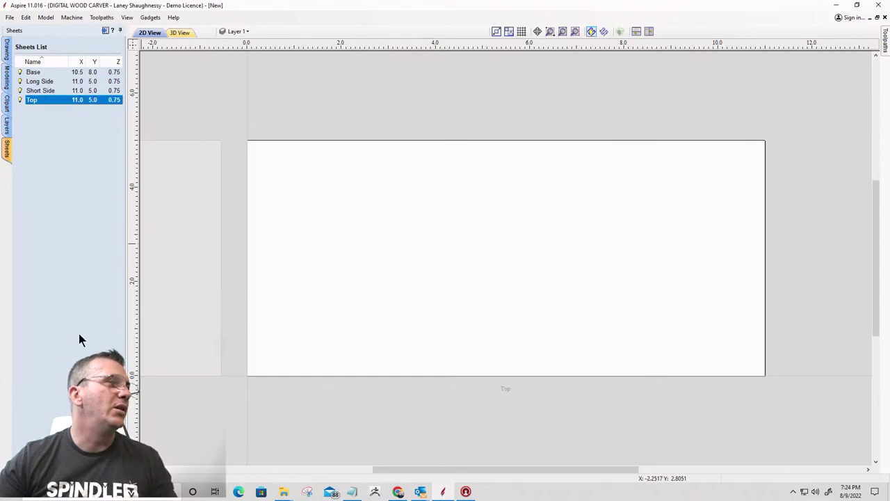
{"action": "double_click", "coordinate": [64, 99]}
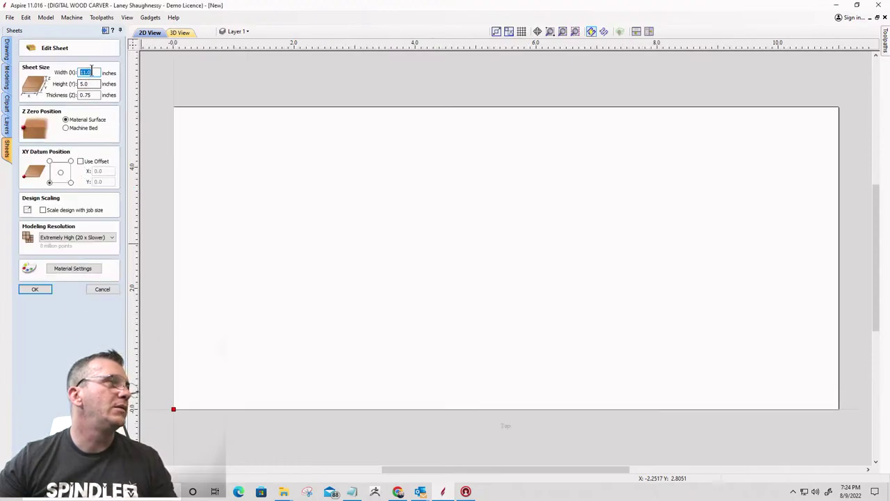
{"action": "type", "text": "10.5"}
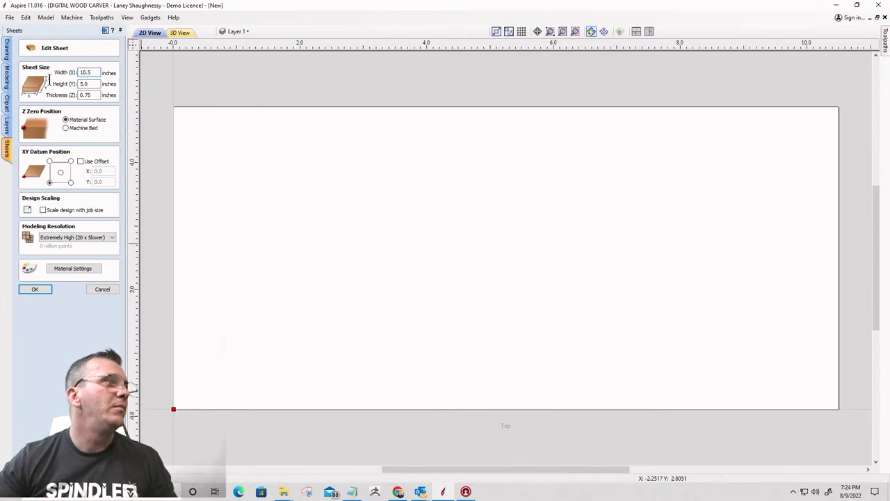
{"action": "key", "text": "Tab"}
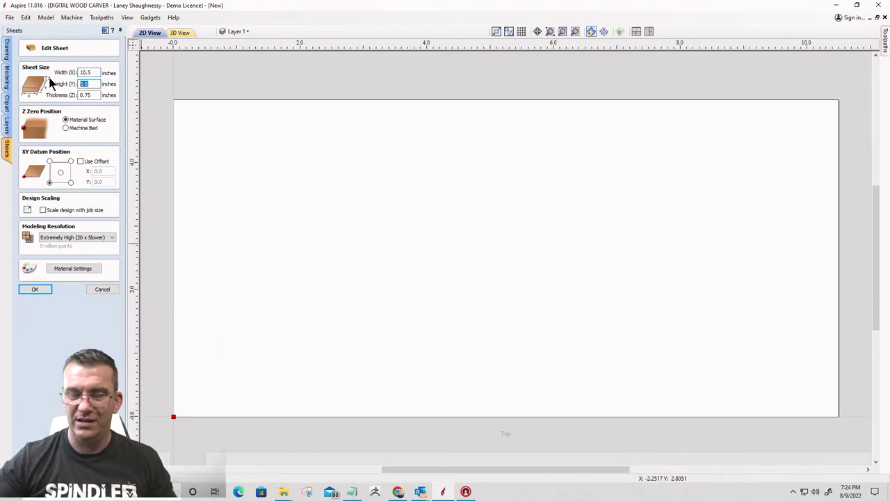
{"action": "type", "text": "8"}
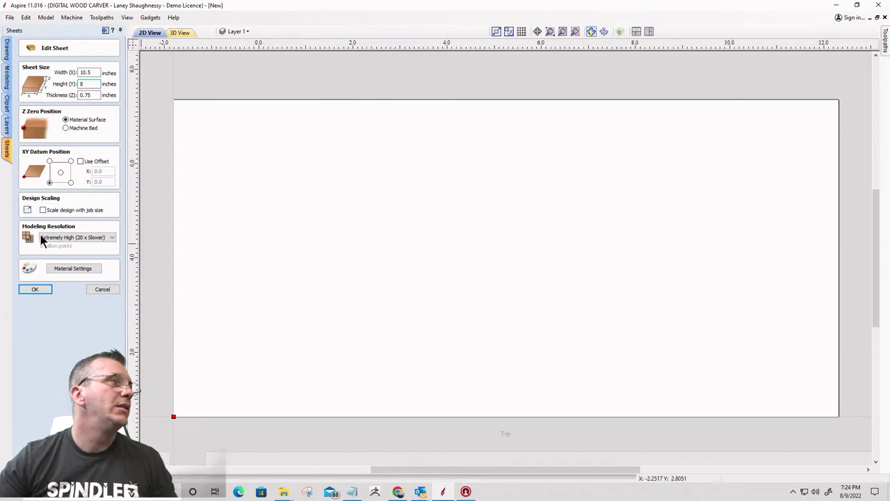
{"action": "key", "text": "Return"}
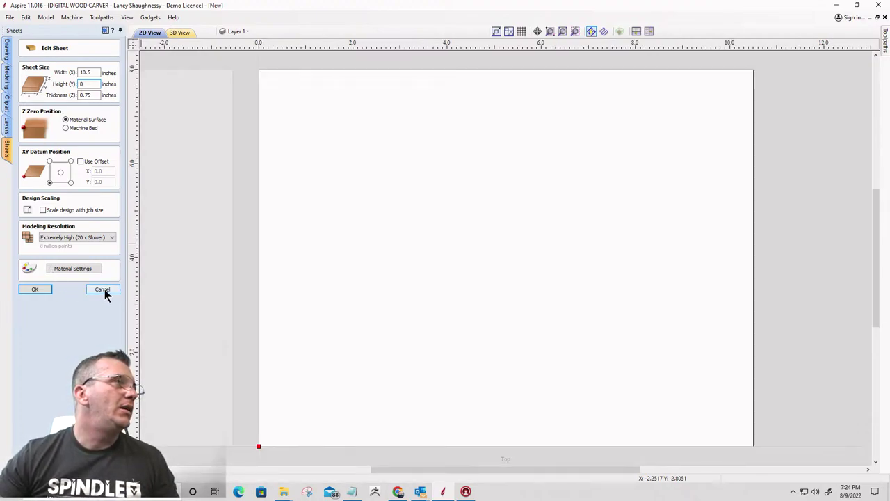
{"action": "left_click", "coordinate": [36, 289]}
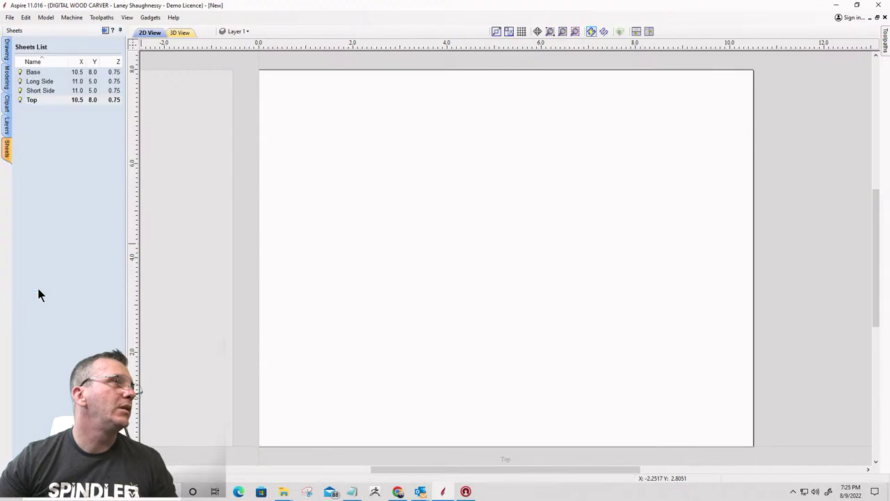
{"action": "left_click", "coordinate": [35, 91]}
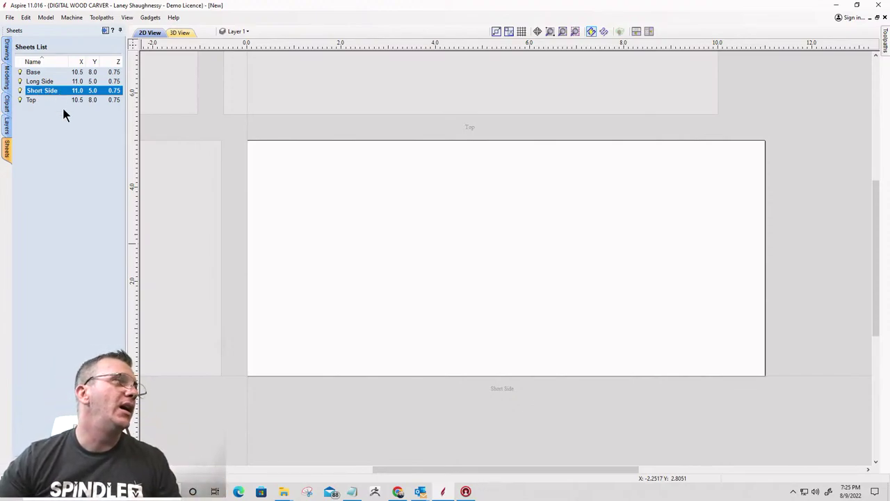
Set the Short Side sheet's width to 9 inches, keeping its height at 5, and confirm
{"action": "double_click", "coordinate": [42, 91]}
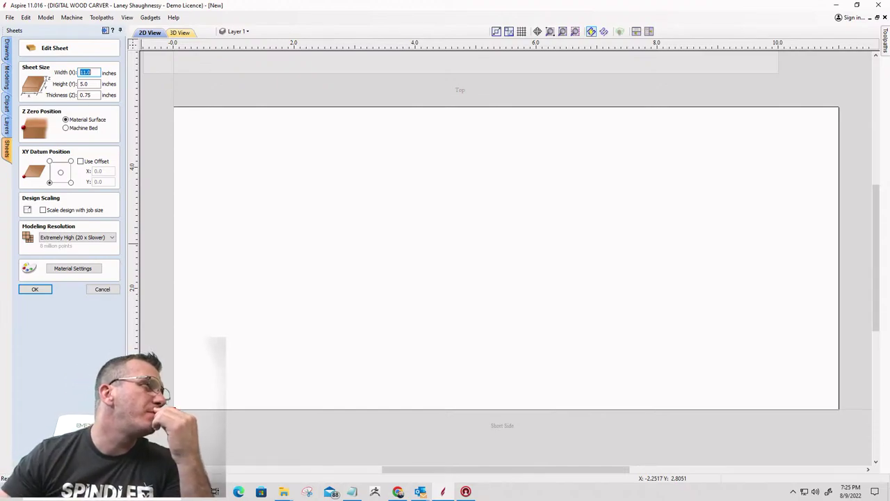
{"action": "double_click", "coordinate": [78, 83]}
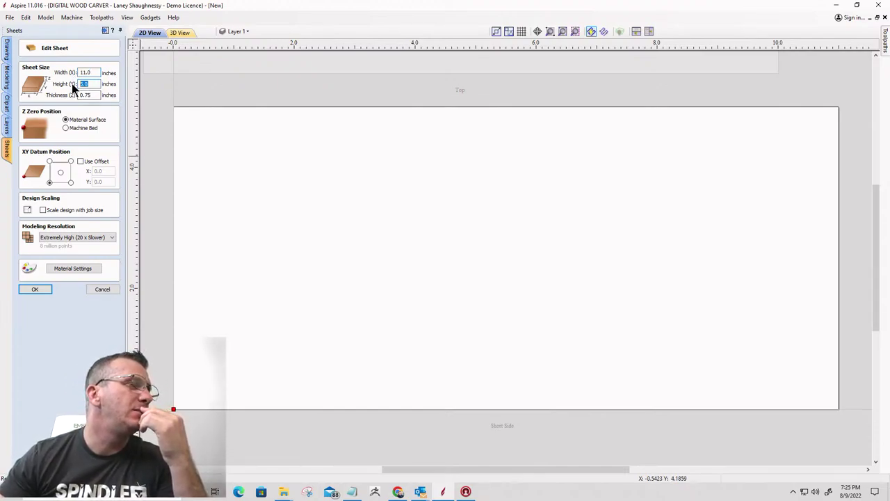
{"action": "type", "text": "9"}
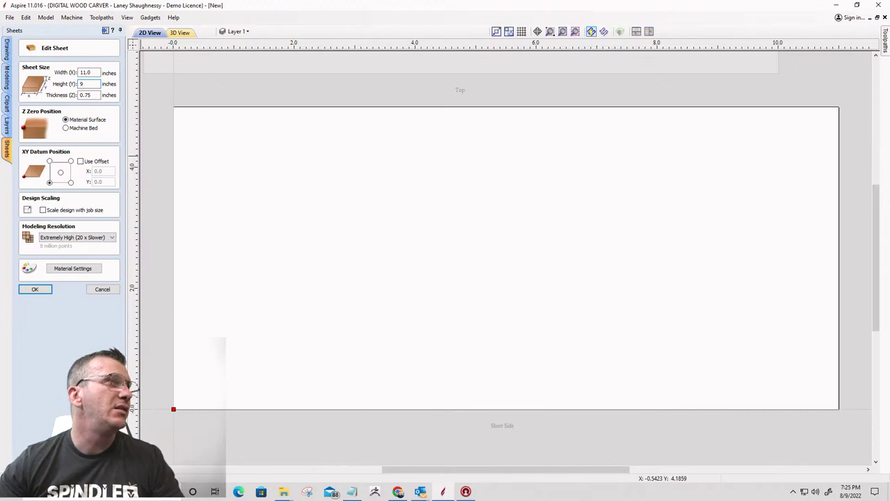
{"action": "key", "text": "Return"}
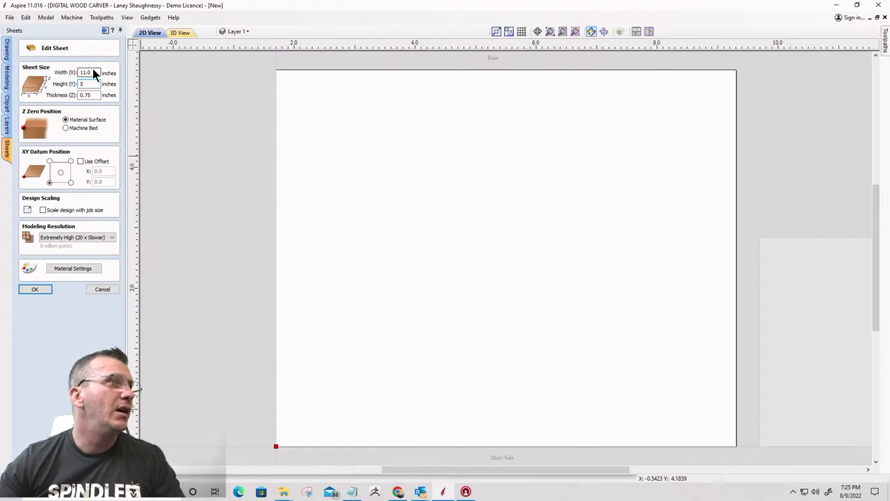
{"action": "left_click_drag", "start_coordinate": [93, 72], "coordinate": [69, 76]}
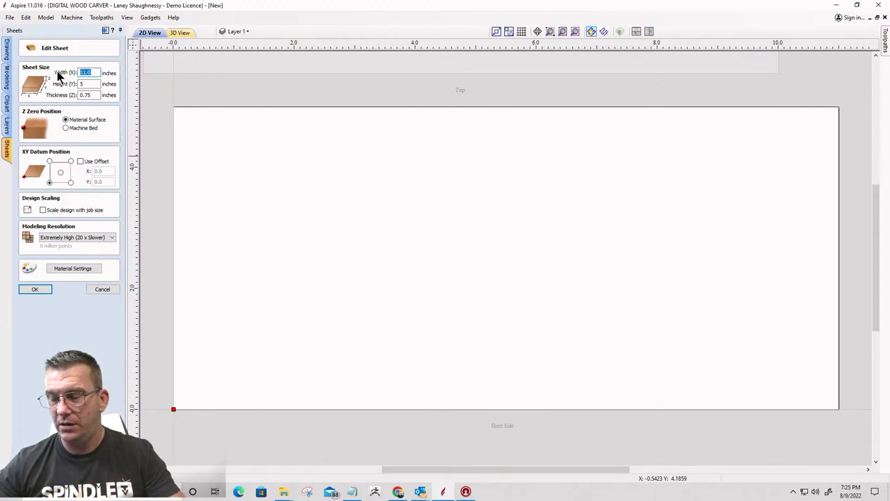
{"action": "type", "text": "9"}
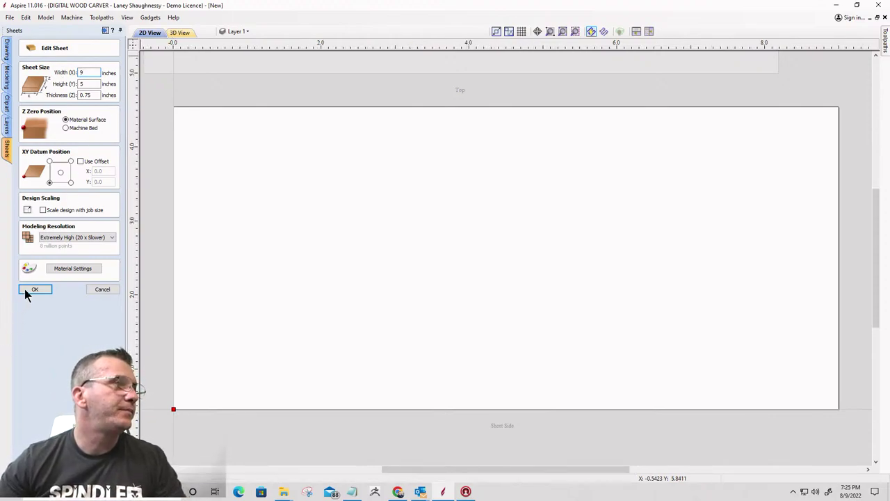
{"action": "left_click", "coordinate": [28, 289]}
{"action": "left_click", "coordinate": [27, 289]}
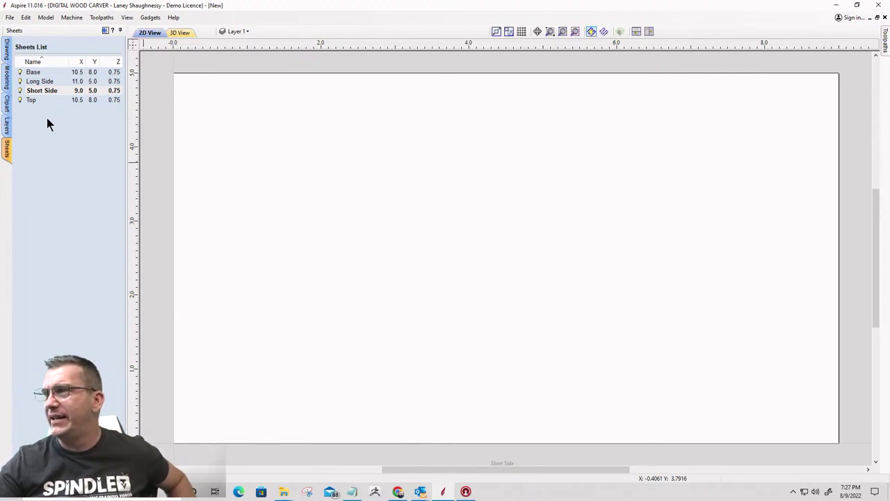
Make the 10.5 × 8.0 Top sheet active and zoom the 2D view to frame it
{"action": "left_click", "coordinate": [35, 82]}
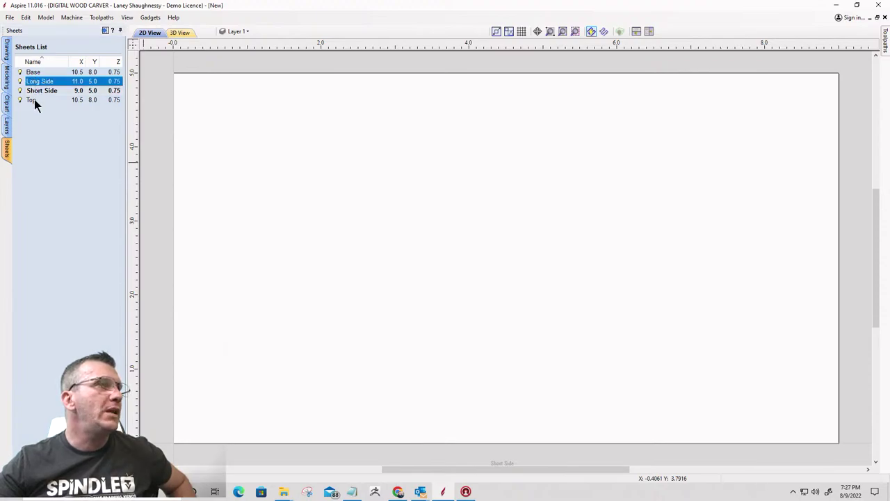
{"action": "left_click", "coordinate": [34, 101]}
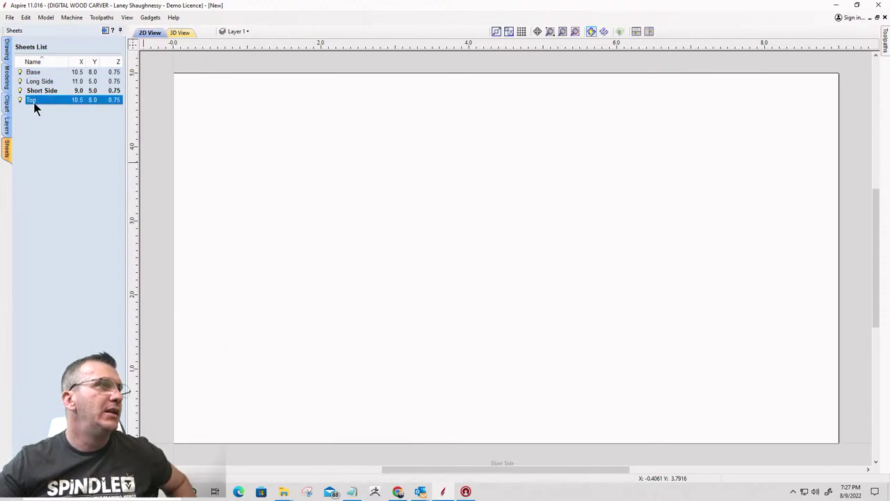
{"action": "left_click", "coordinate": [34, 101]}
{"action": "scroll", "coordinate": [618, 327], "scroll_direction": "down", "scroll_amount": 3}
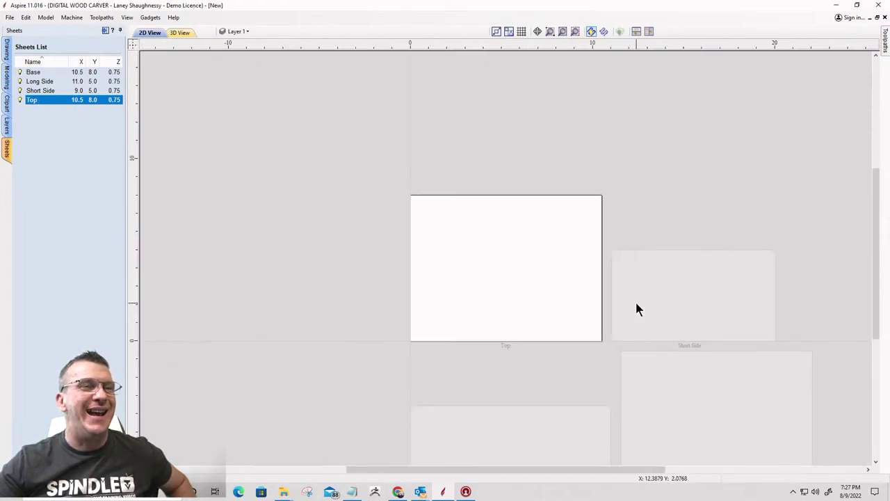
{"action": "scroll", "coordinate": [636, 308], "scroll_direction": "up", "scroll_amount": 2}
{"action": "scroll", "coordinate": [585, 302], "scroll_direction": "down", "scroll_amount": 1}
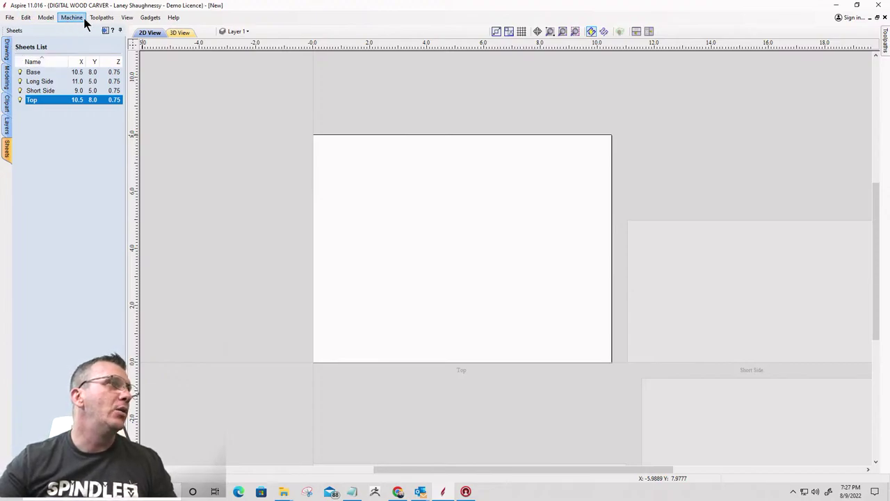
Start a 3D model import and bring up the drive-download folder of P321 butterfly files
{"action": "left_click", "coordinate": [6, 78]}
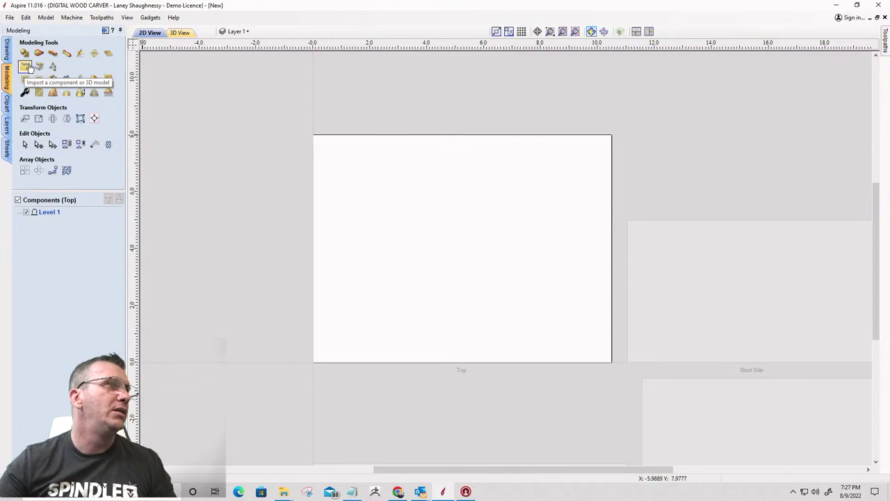
{"action": "left_click", "coordinate": [25, 67]}
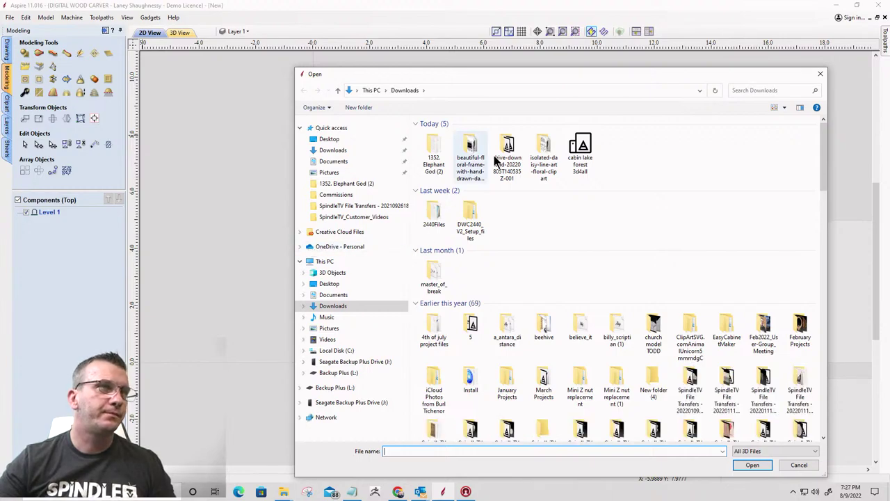
{"action": "double_click", "coordinate": [507, 154]}
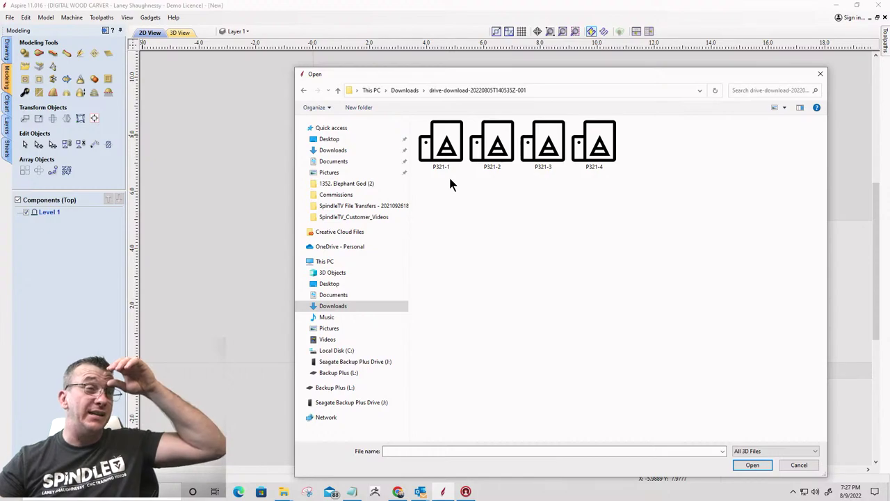
{"action": "mouse_move", "coordinate": [283, 493]}
{"action": "left_click", "coordinate": [263, 469]}
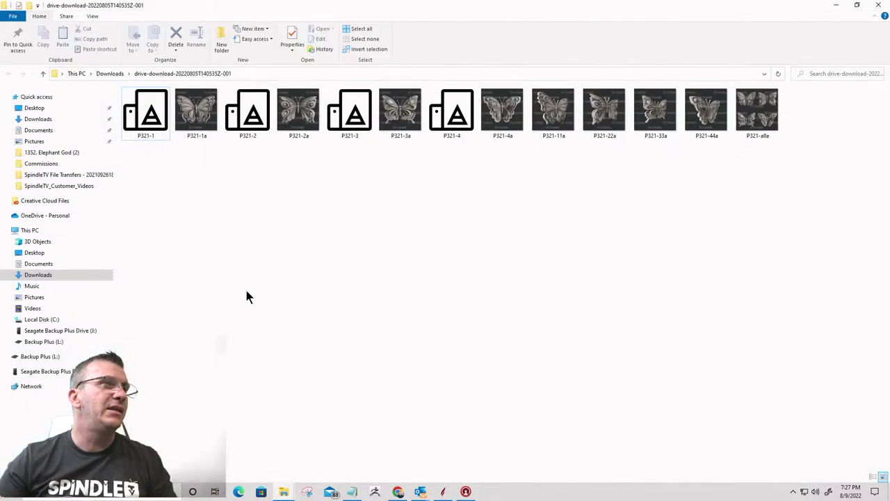
{"action": "double_click", "coordinate": [196, 114]}
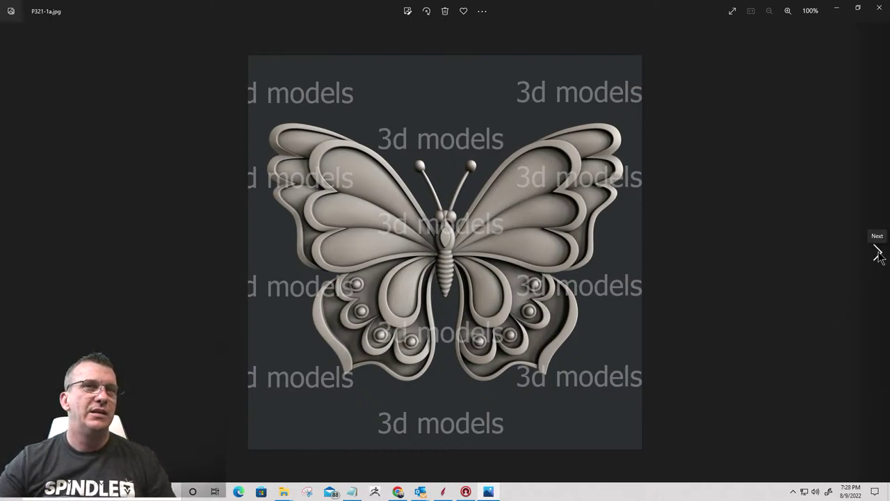
{"action": "left_click", "coordinate": [876, 252]}
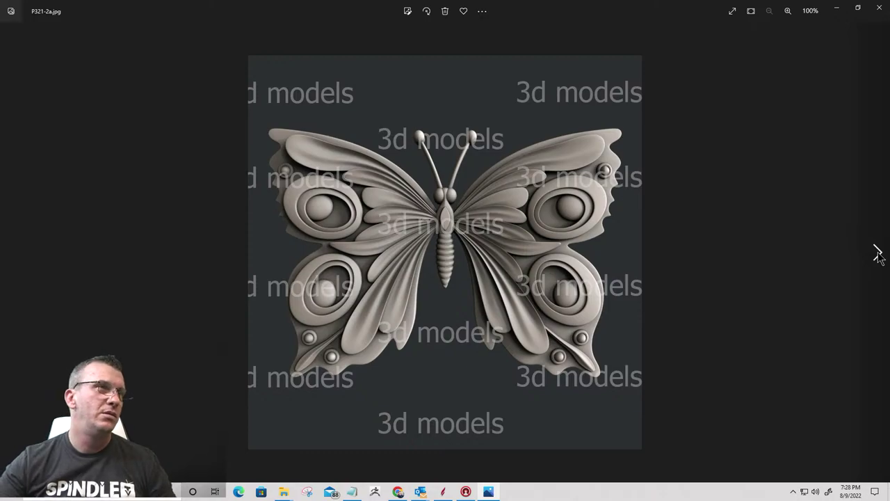
{"action": "left_click", "coordinate": [878, 253]}
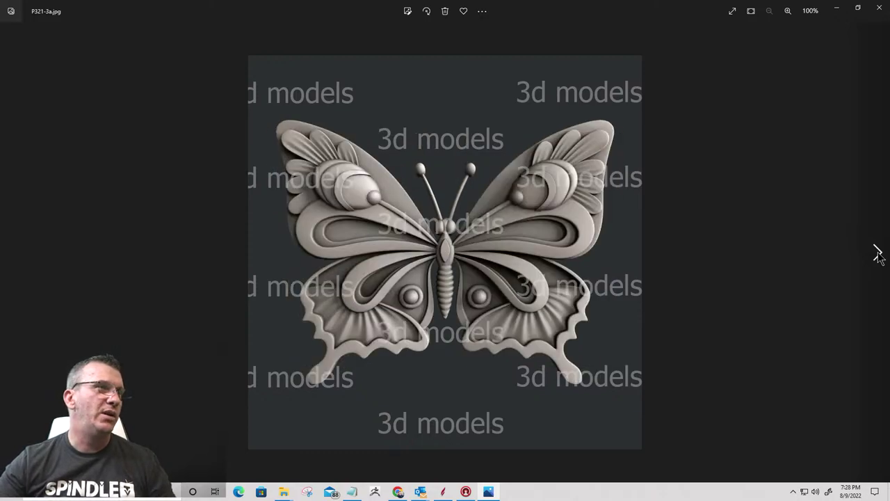
{"action": "left_click", "coordinate": [878, 253]}
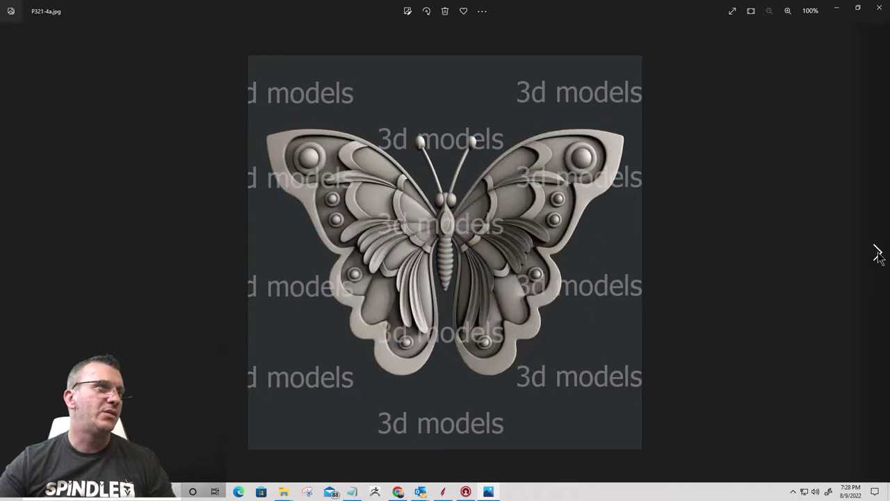
{"action": "left_click", "coordinate": [878, 253]}
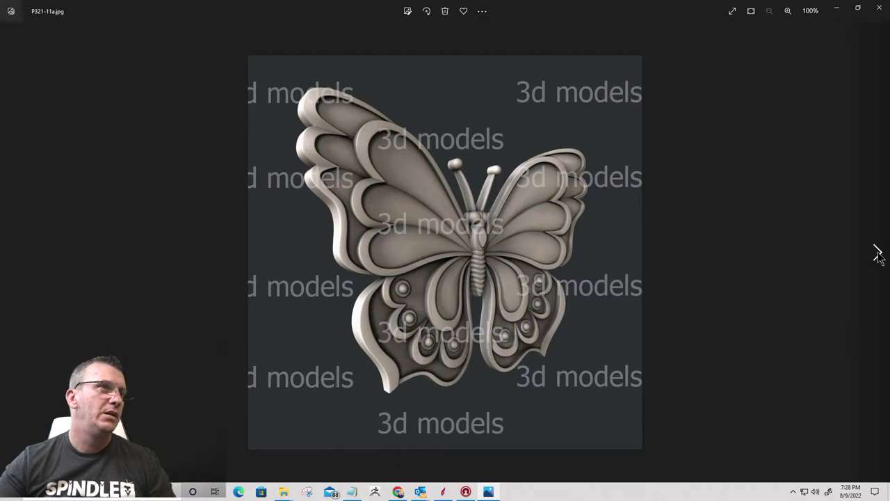
{"action": "left_click", "coordinate": [878, 253]}
{"action": "left_click", "coordinate": [877, 253]}
{"action": "left_click", "coordinate": [878, 253]}
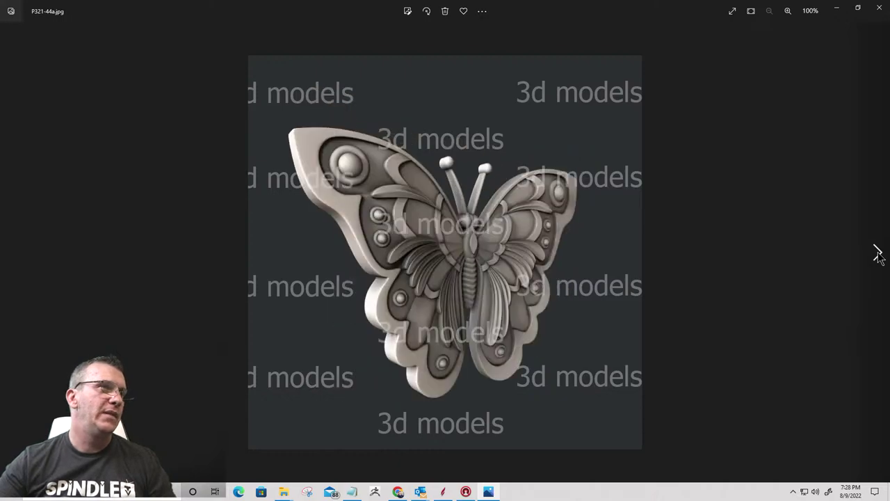
{"action": "left_click", "coordinate": [877, 253]}
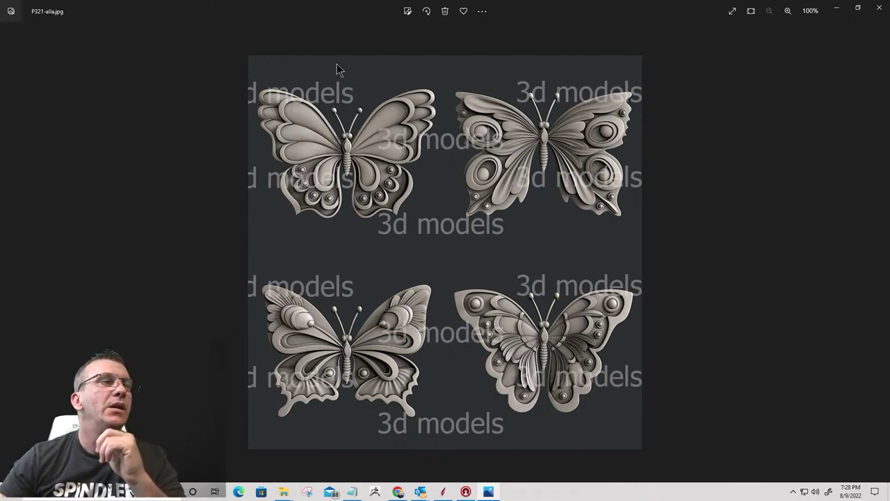
{"action": "left_click", "coordinate": [879, 7]}
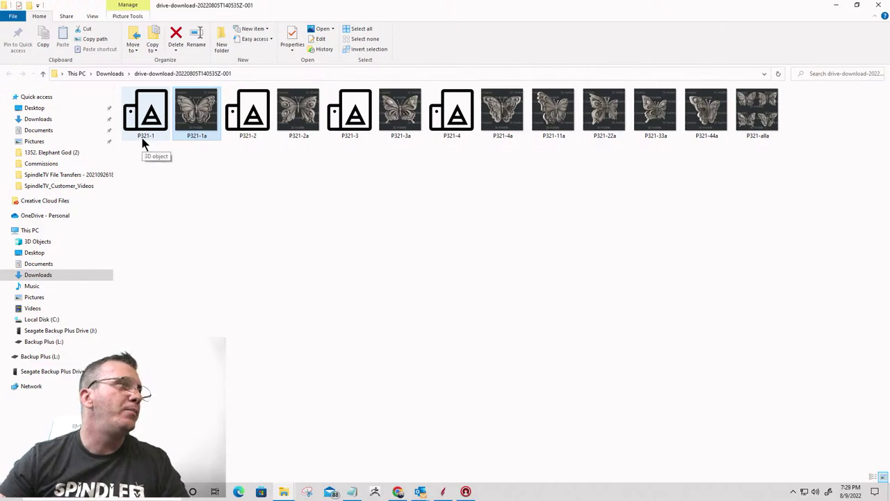
Load the P321-1 butterfly model file into Import 3D Model
{"action": "left_click", "coordinate": [835, 6]}
{"action": "left_click", "coordinate": [441, 144]}
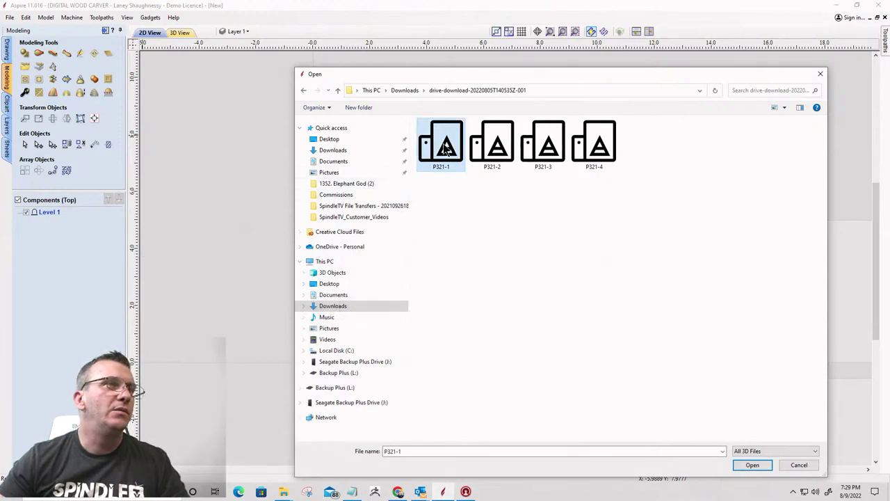
{"action": "left_click", "coordinate": [749, 464]}
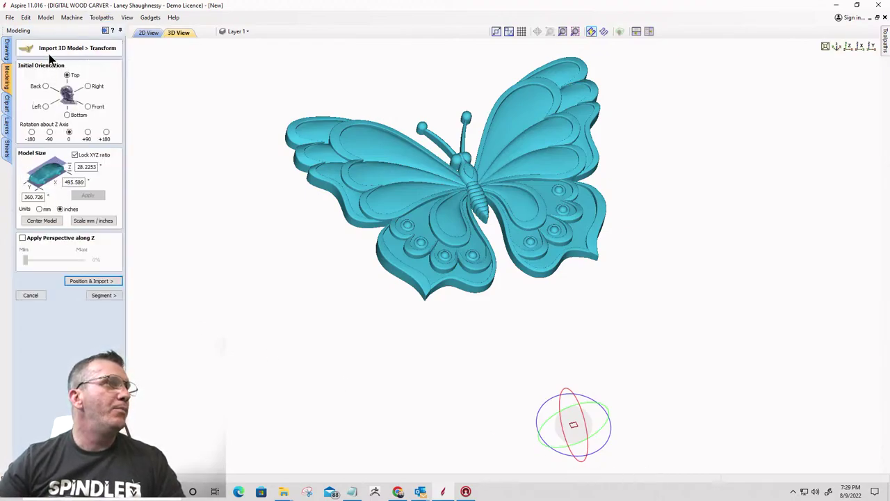
Try Right and Bottom orientations, settle on Top, and centre the butterfly model
{"action": "left_click", "coordinate": [88, 85]}
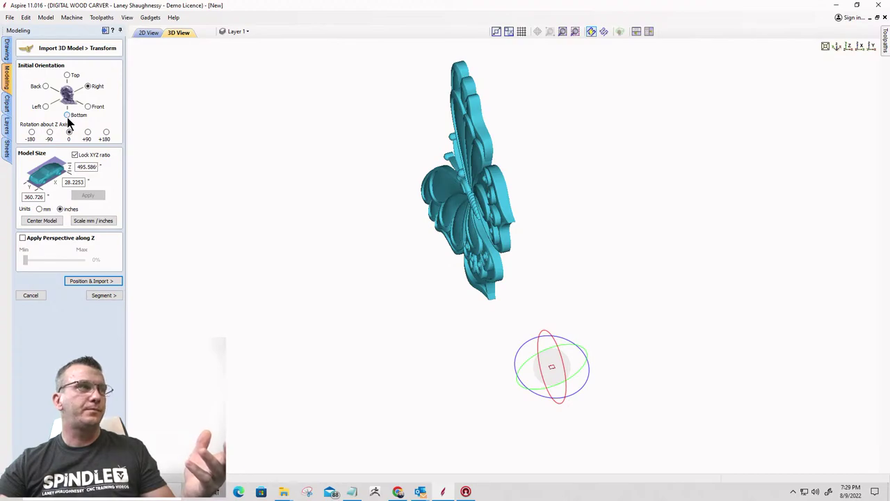
{"action": "left_click", "coordinate": [67, 115]}
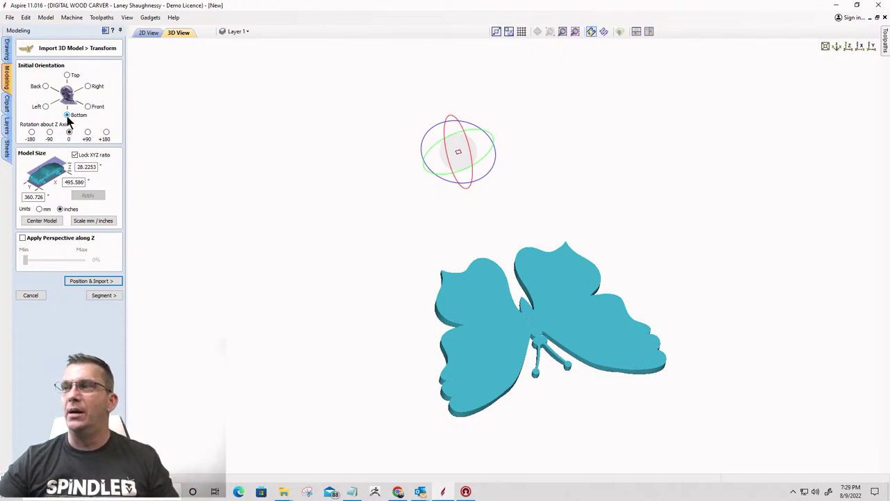
{"action": "left_click", "coordinate": [67, 75]}
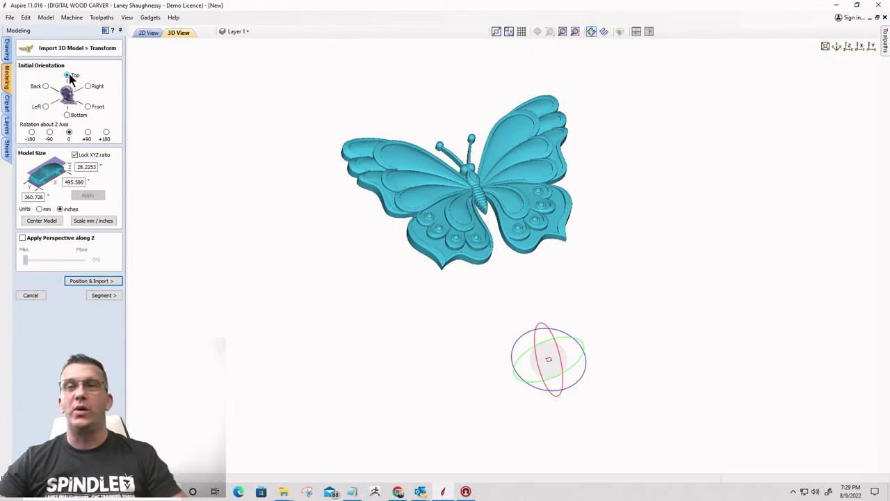
{"action": "left_click", "coordinate": [41, 220]}
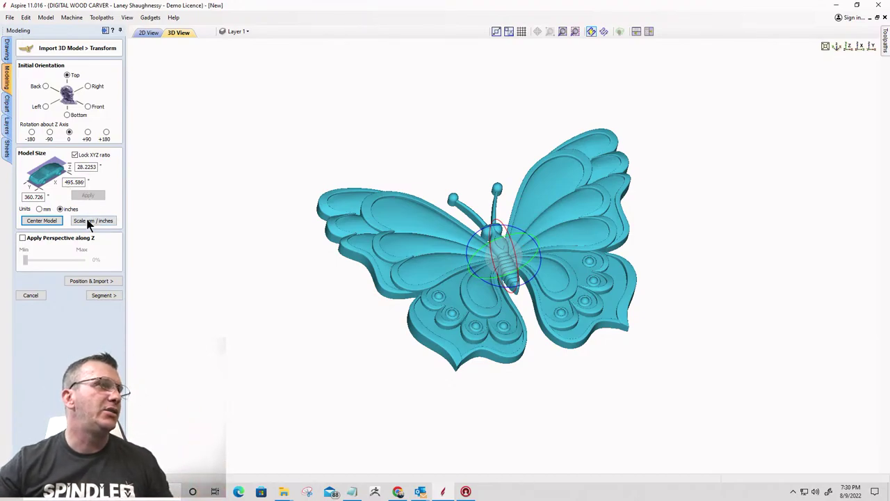
Convert the butterfly to inches, scale it to 6 wide (4.3673 × 0.3417), and re-centre it
{"action": "left_click", "coordinate": [91, 222]}
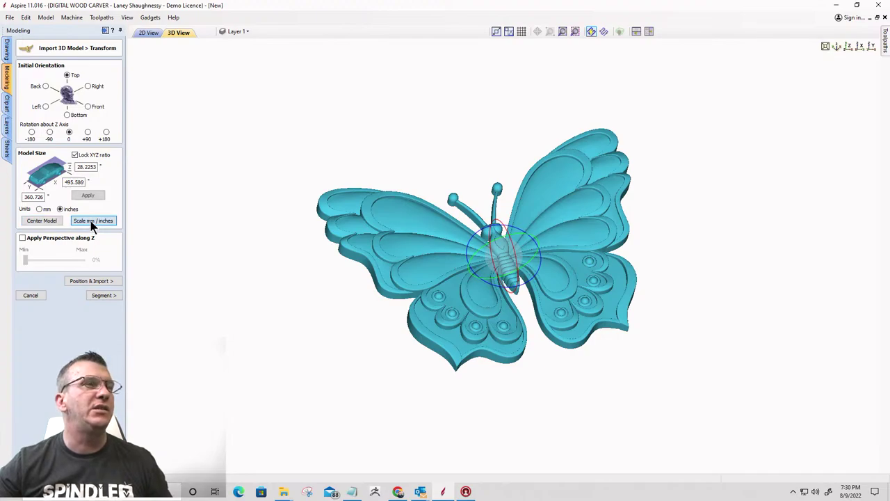
{"action": "left_click", "coordinate": [91, 223]}
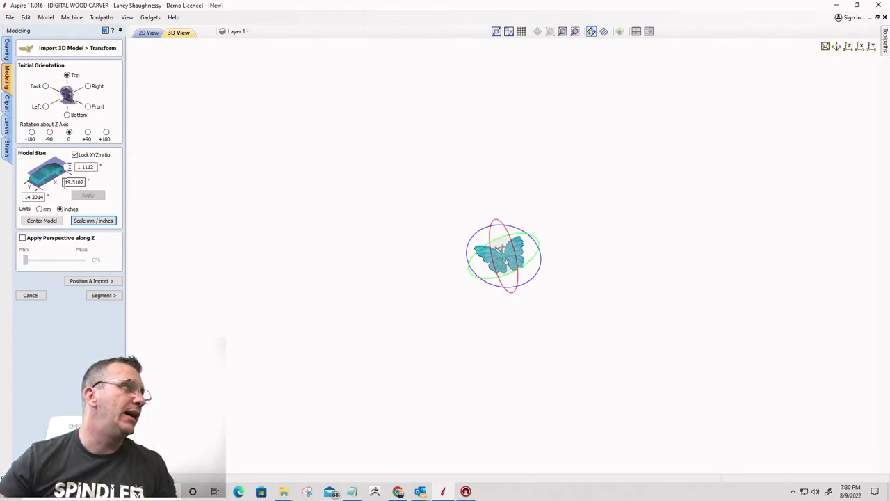
{"action": "left_click_drag", "start_coordinate": [65, 182], "coordinate": [93, 180]}
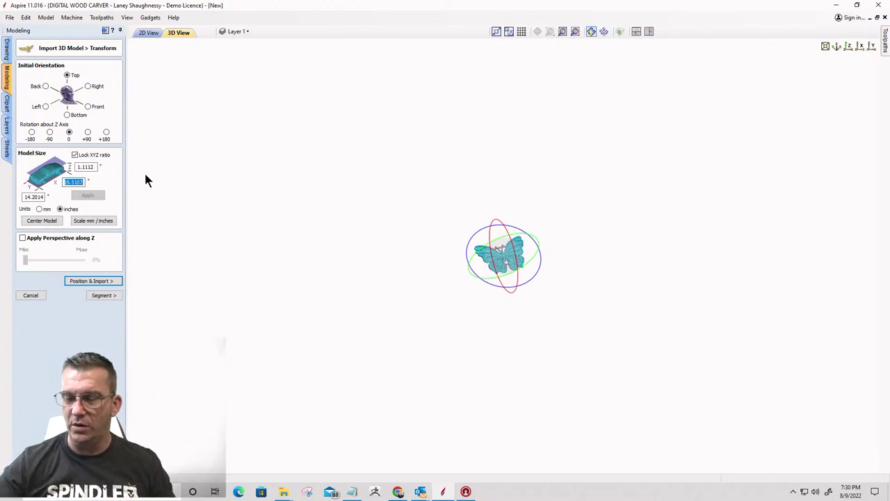
{"action": "type", "text": "6"}
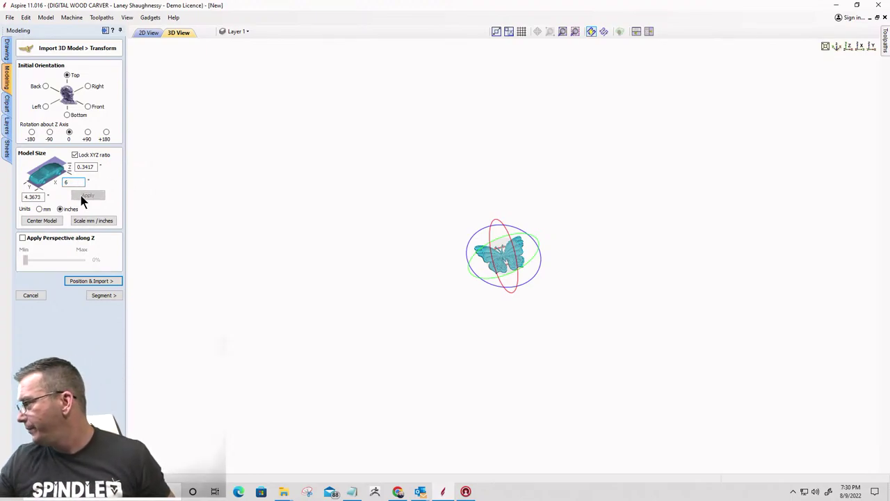
{"action": "left_click", "coordinate": [80, 195]}
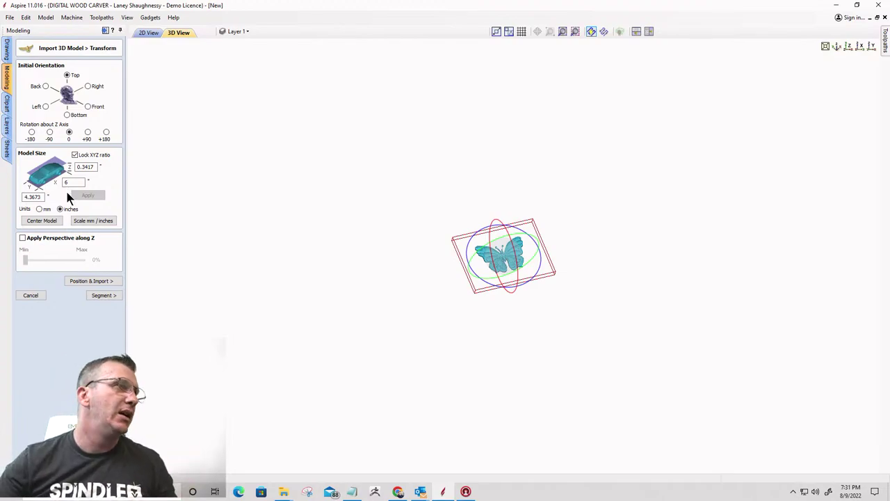
{"action": "left_click", "coordinate": [43, 223]}
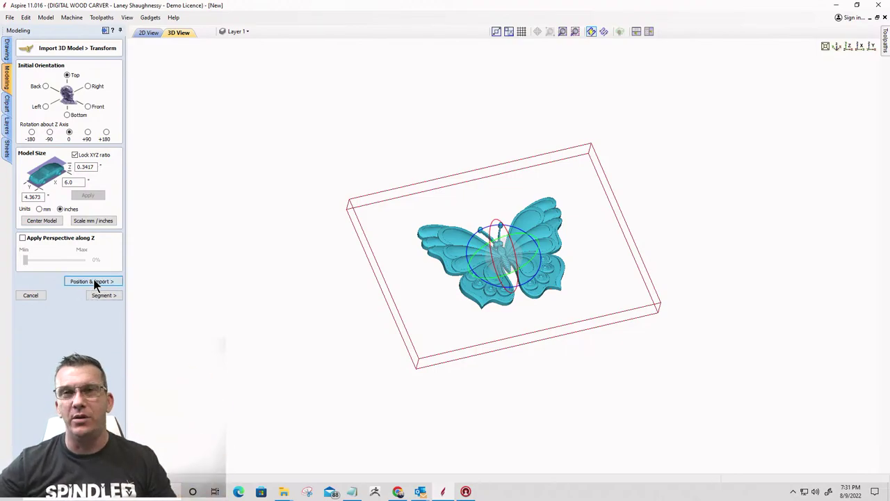
Move to the Position step and set the butterfly's Depth Below Top to 0.3417 inches
{"action": "left_click", "coordinate": [93, 281]}
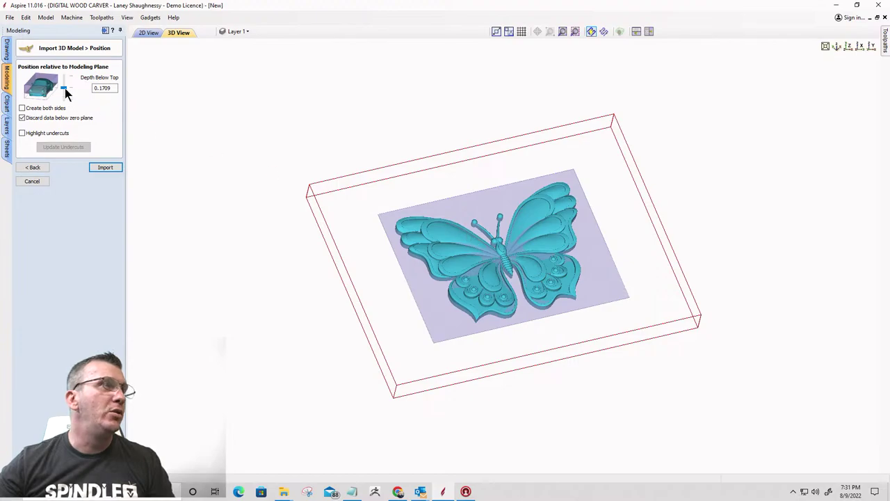
{"action": "left_click_drag", "start_coordinate": [64, 89], "coordinate": [64, 75]}
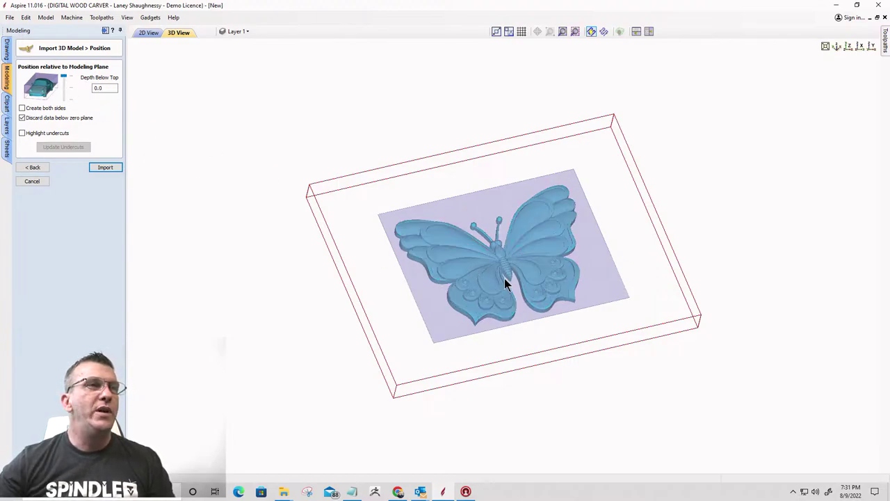
{"action": "scroll", "coordinate": [505, 274], "scroll_direction": "up", "scroll_amount": 1}
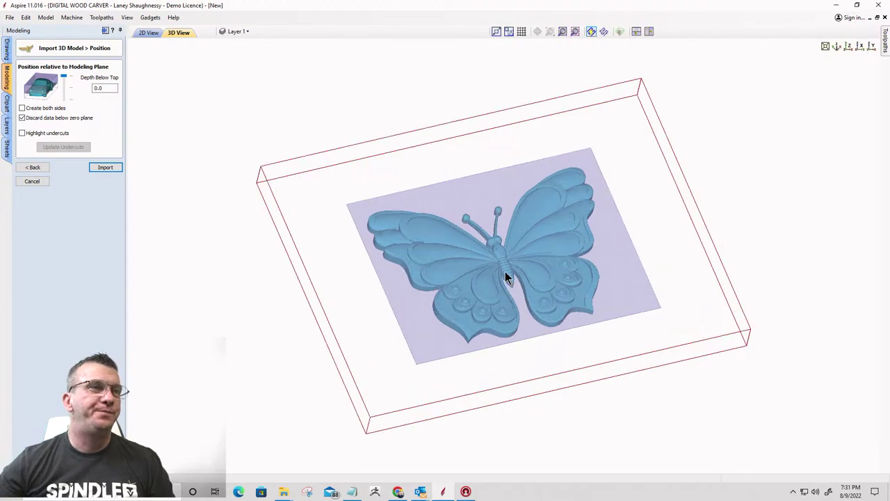
{"action": "scroll", "coordinate": [503, 271], "scroll_direction": "up", "scroll_amount": 1}
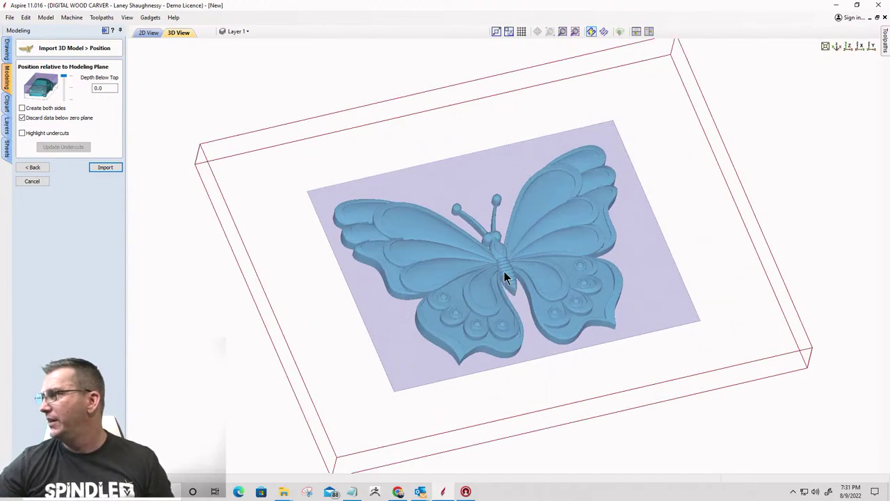
{"action": "scroll", "coordinate": [489, 286], "scroll_direction": "up", "scroll_amount": 1}
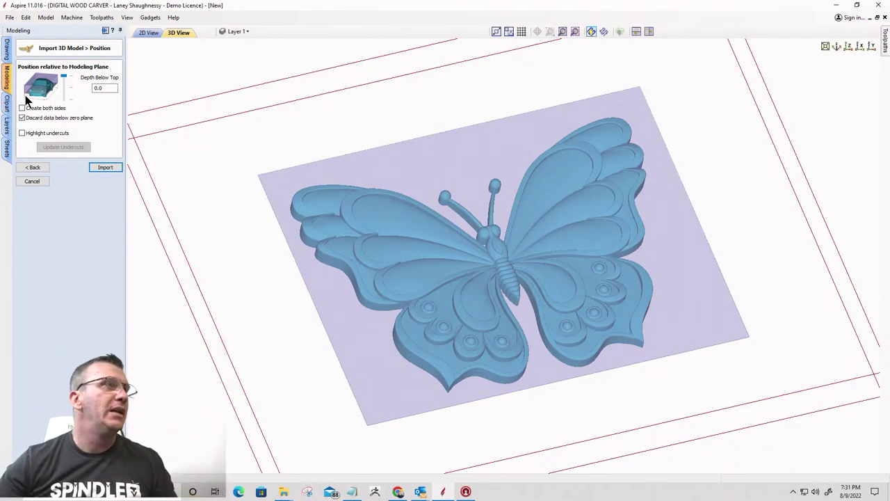
{"action": "left_click_drag", "start_coordinate": [66, 78], "coordinate": [63, 111]}
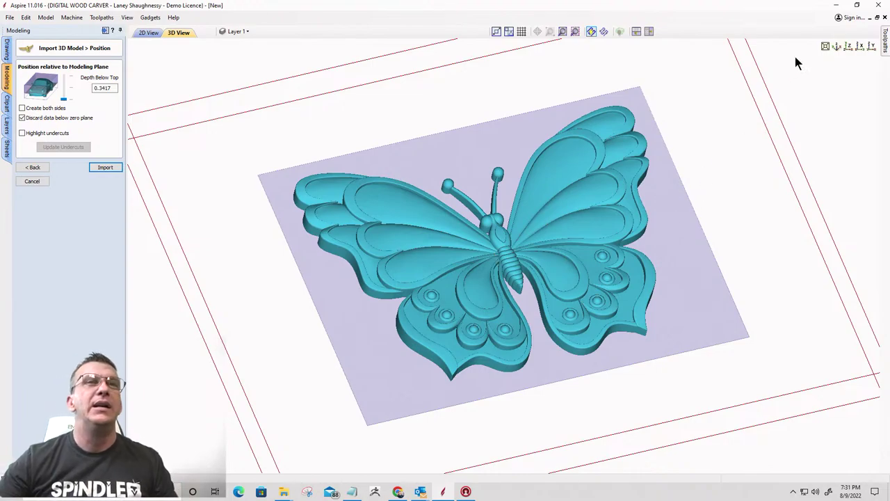
View the material block side-on and set Depth Below Top to 0.1845
{"action": "left_click", "coordinate": [860, 48]}
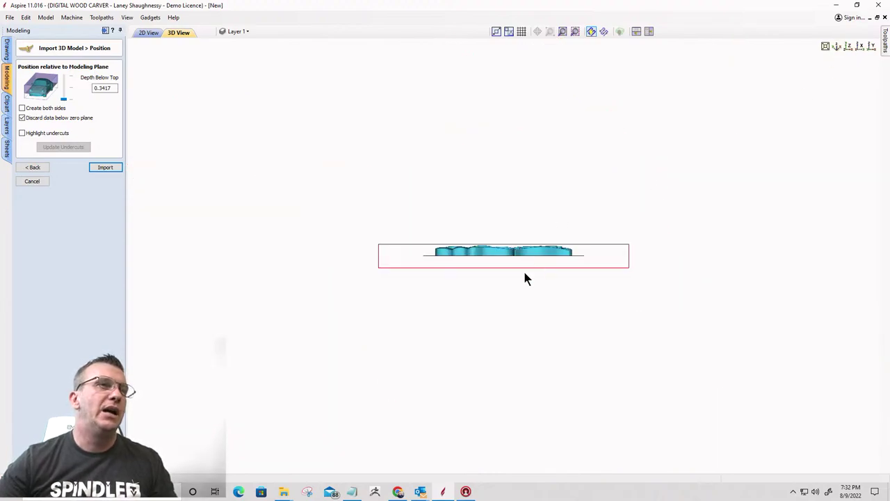
{"action": "scroll", "coordinate": [525, 279], "scroll_direction": "up", "scroll_amount": 1}
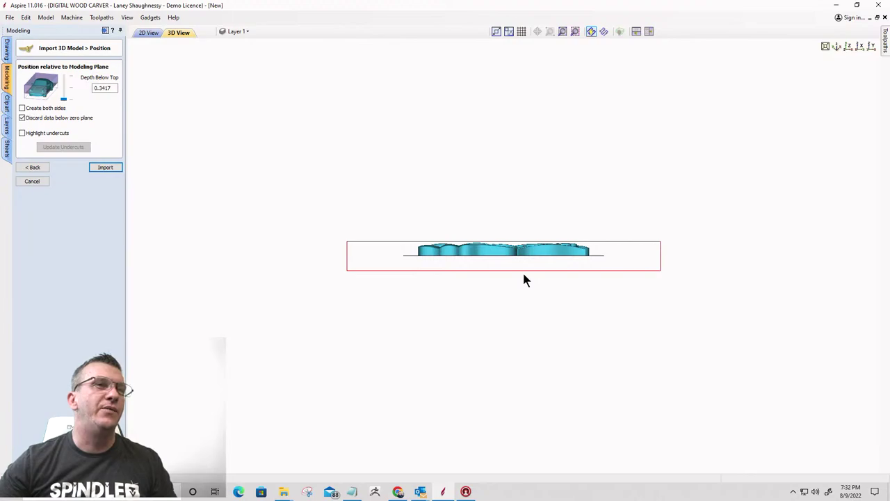
{"action": "scroll", "coordinate": [525, 279], "scroll_direction": "up", "scroll_amount": 1}
{"action": "scroll", "coordinate": [365, 261], "scroll_direction": "up", "scroll_amount": 1}
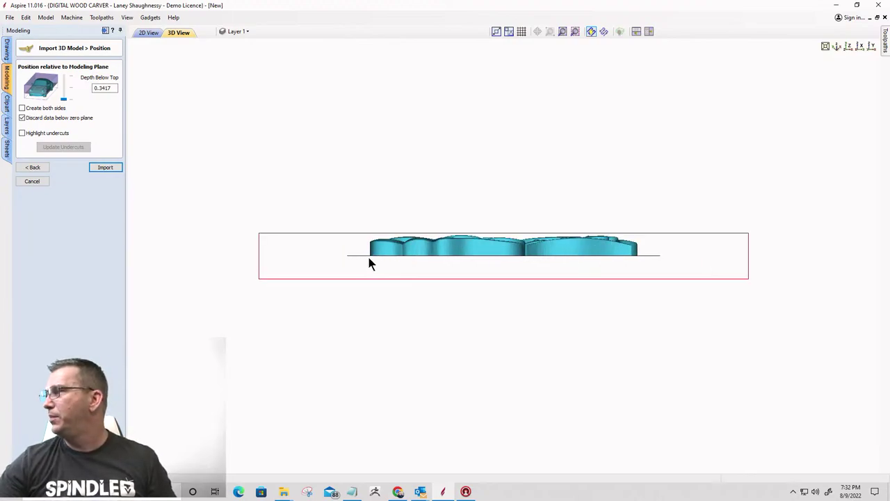
{"action": "scroll", "coordinate": [549, 260], "scroll_direction": "up", "scroll_amount": 1}
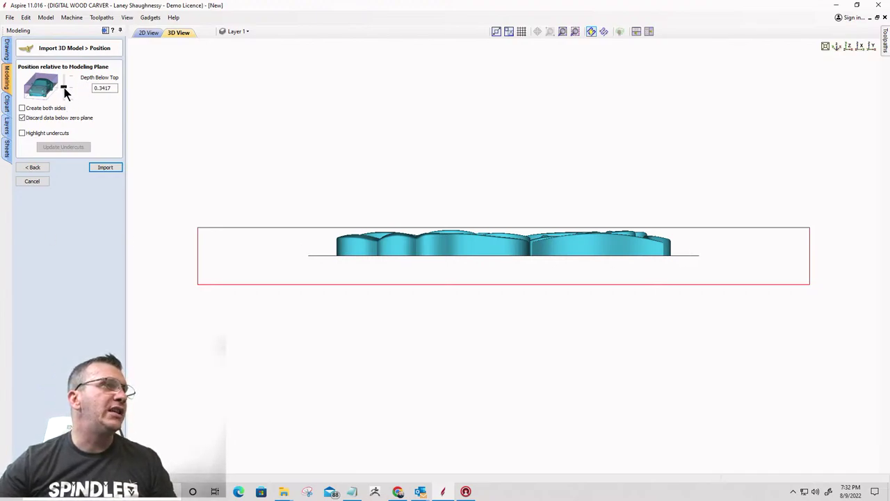
{"action": "left_click_drag", "start_coordinate": [63, 93], "coordinate": [65, 89]}
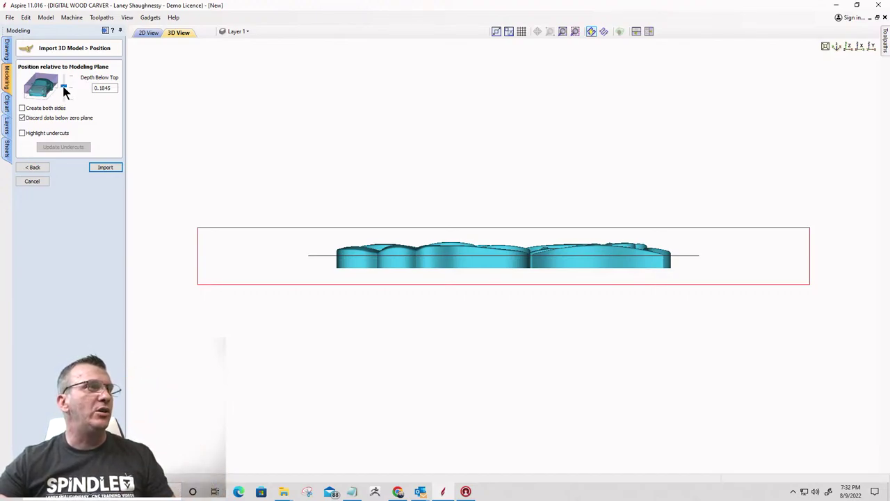
Test deeper and shallower depths, then return Depth Below Top to 0.3417
{"action": "left_click_drag", "start_coordinate": [65, 90], "coordinate": [66, 113]}
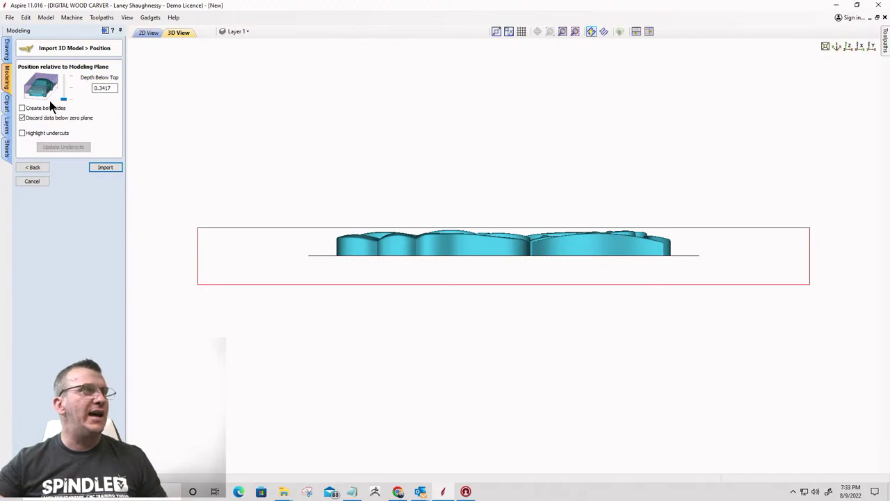
{"action": "left_click_drag", "start_coordinate": [62, 101], "coordinate": [63, 96]}
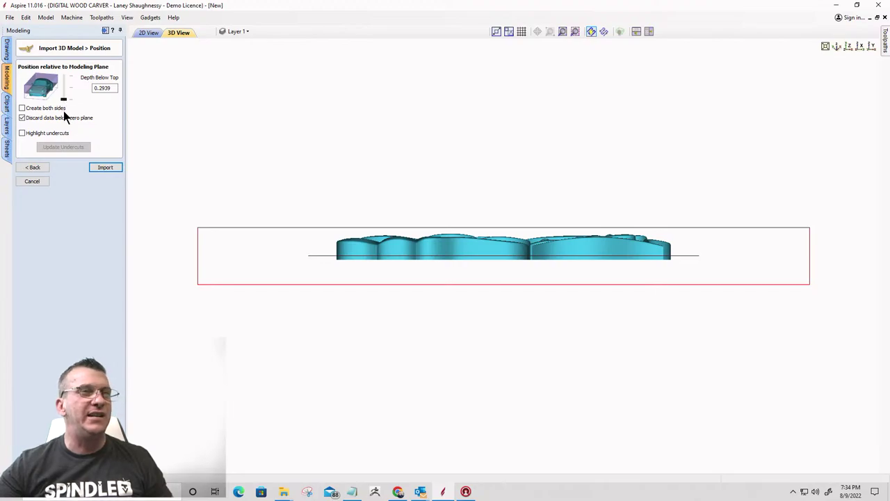
{"action": "key", "text": "Up"}
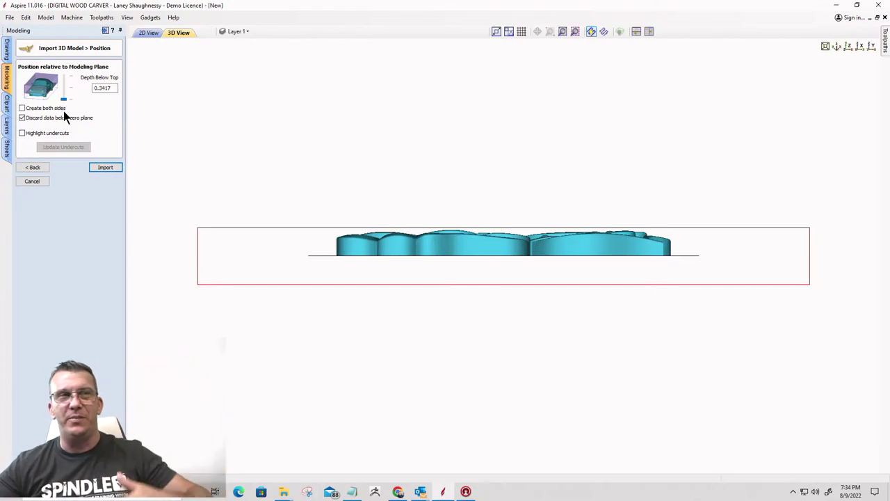
Import the butterfly as component P321-1 and orbit the 3D view to inspect its relief
{"action": "left_click", "coordinate": [99, 166]}
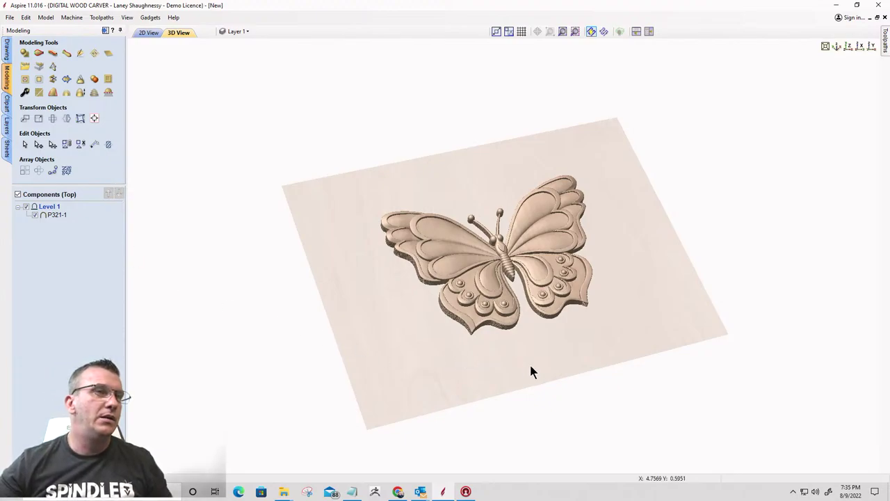
{"action": "left_click_drag", "start_coordinate": [531, 369], "coordinate": [505, 365]}
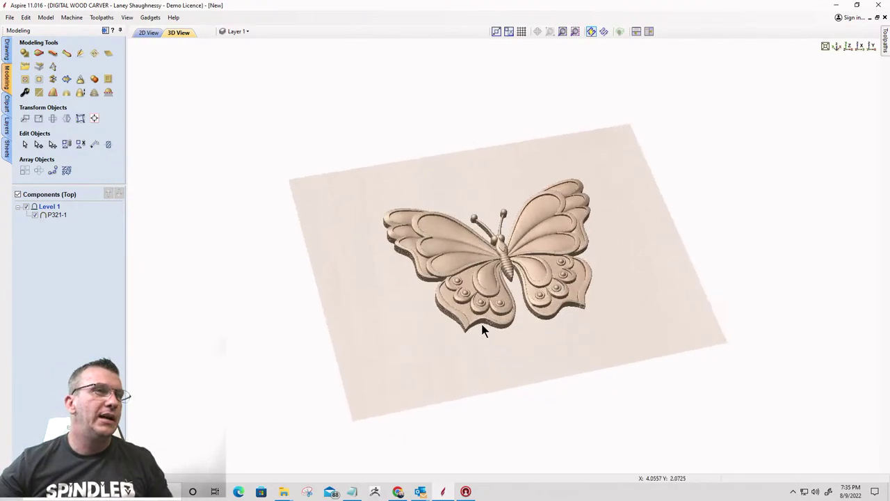
{"action": "scroll", "coordinate": [485, 330], "scroll_direction": "up", "scroll_amount": 4}
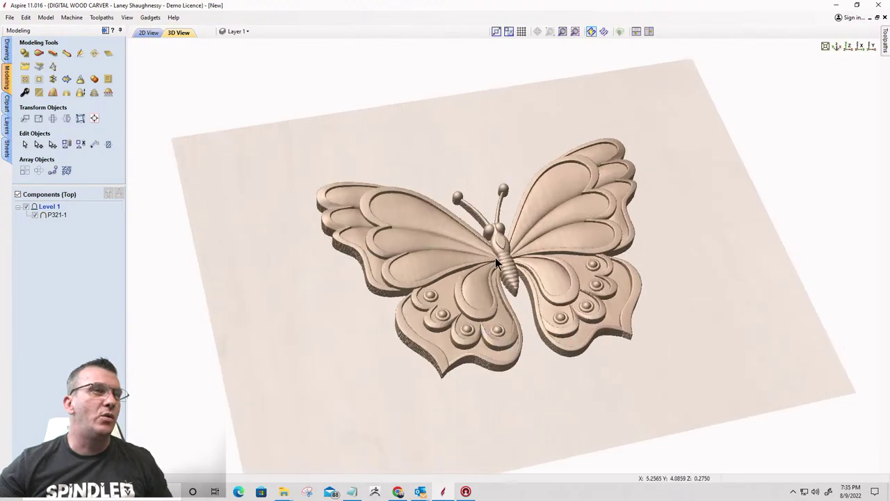
{"action": "left_click_drag", "start_coordinate": [511, 358], "coordinate": [475, 358]}
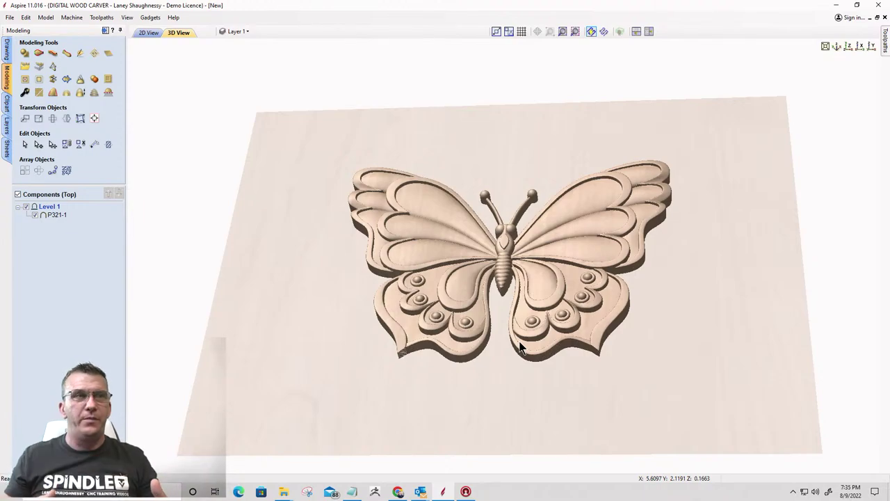
{"action": "left_click_drag", "start_coordinate": [557, 411], "coordinate": [441, 345]}
{"action": "left_click", "coordinate": [24, 92]}
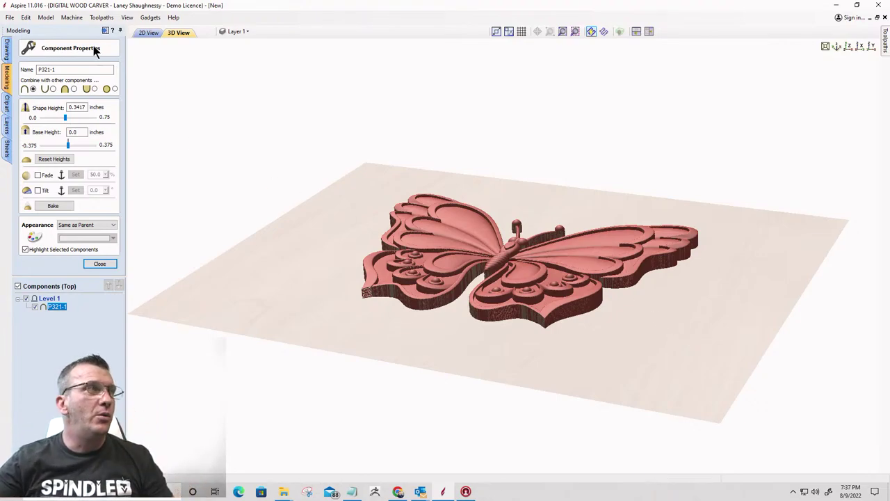
Close Component Properties and switch to the flat 2D Top view of the sheet
{"action": "left_click", "coordinate": [100, 264]}
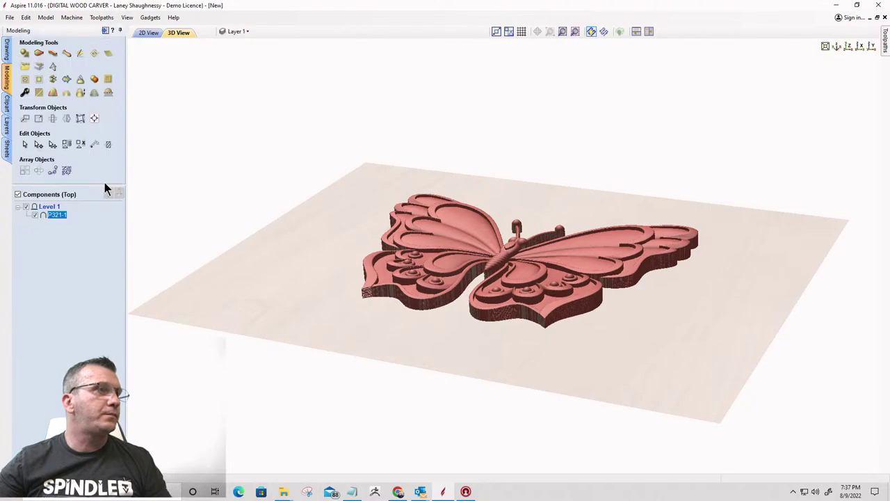
{"action": "left_click", "coordinate": [149, 33]}
{"action": "scroll", "coordinate": [562, 235], "scroll_direction": "down", "scroll_amount": 3}
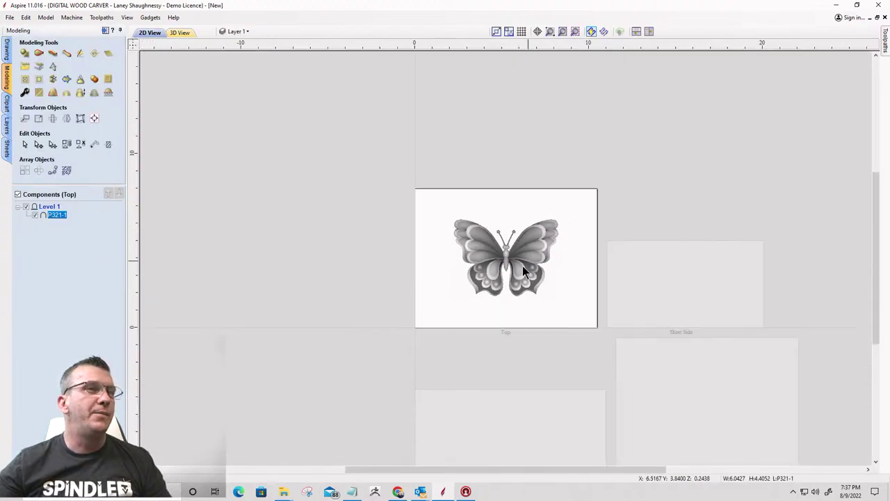
{"action": "scroll", "coordinate": [515, 265], "scroll_direction": "up", "scroll_amount": 5}
Select the butterfly component and show the Drawing tools panel
{"action": "left_click", "coordinate": [484, 238]}
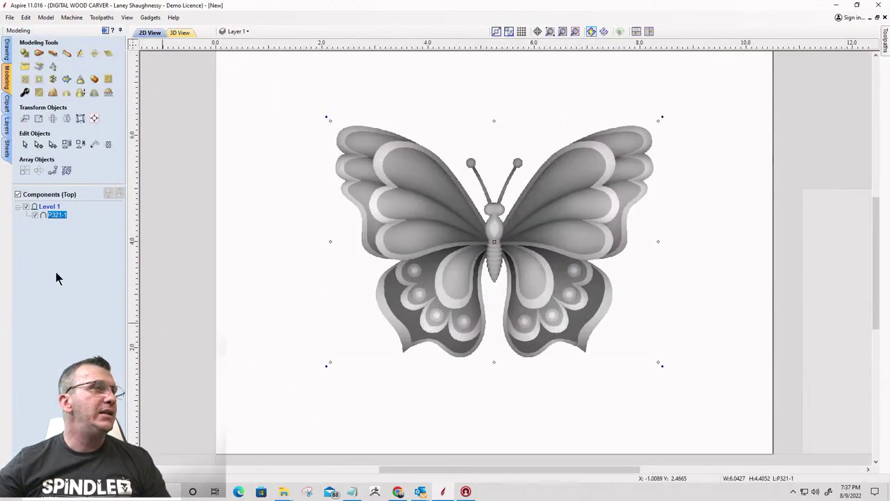
{"action": "scroll", "coordinate": [532, 144], "scroll_direction": "down", "scroll_amount": 2}
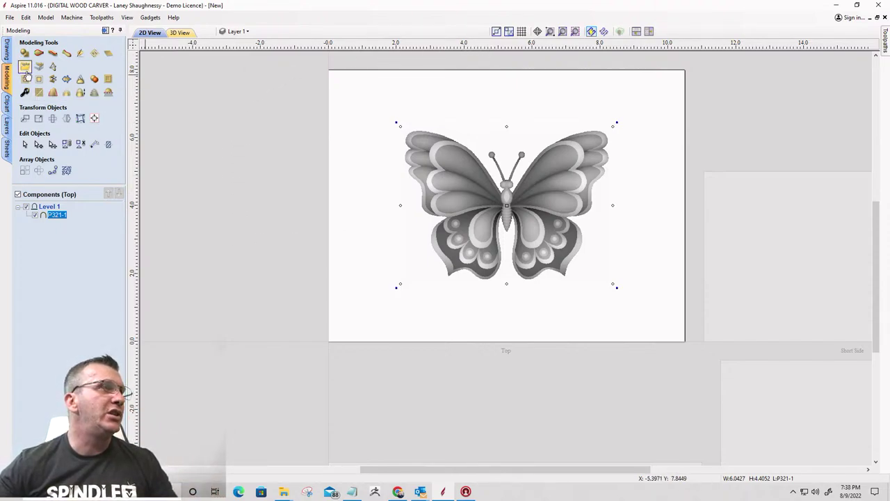
{"action": "left_click", "coordinate": [7, 54]}
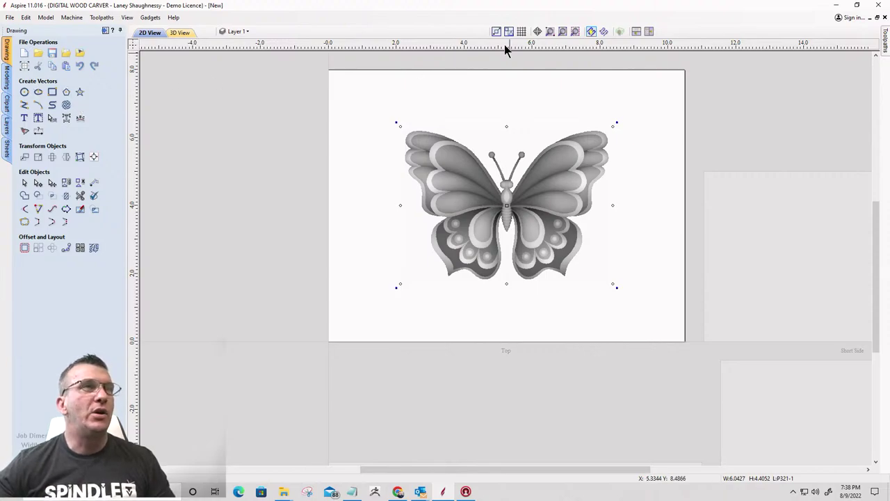
Place a horizontal guide on the 8-inch top edge and add one 0.5 inch below it
{"action": "left_click", "coordinate": [473, 74]}
{"action": "left_click_drag", "start_coordinate": [480, 42], "coordinate": [326, 69]}
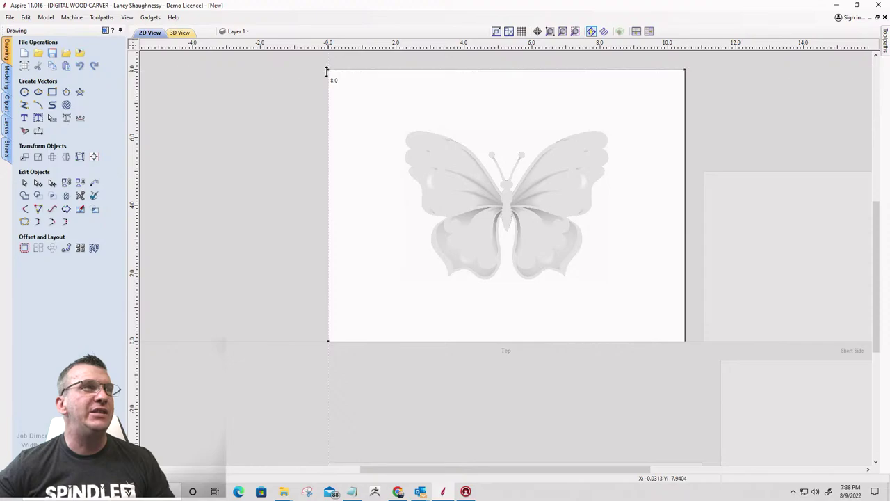
{"action": "double_click", "coordinate": [309, 69]}
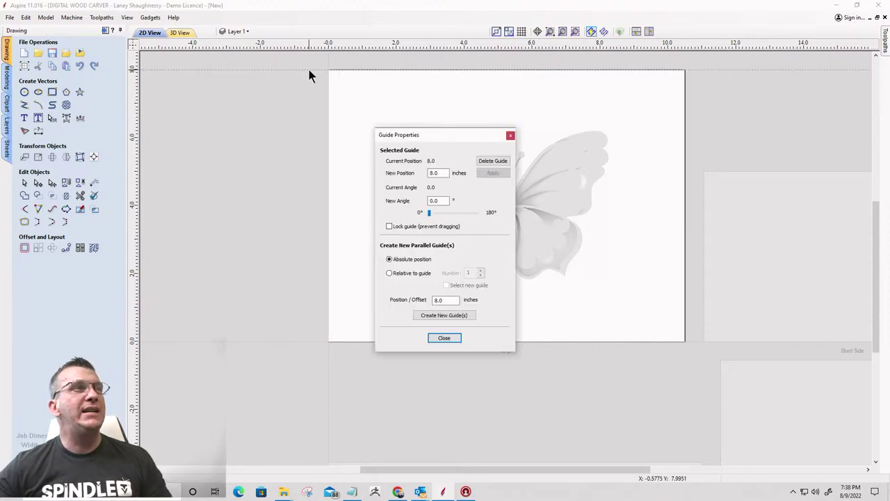
{"action": "left_click", "coordinate": [389, 273]}
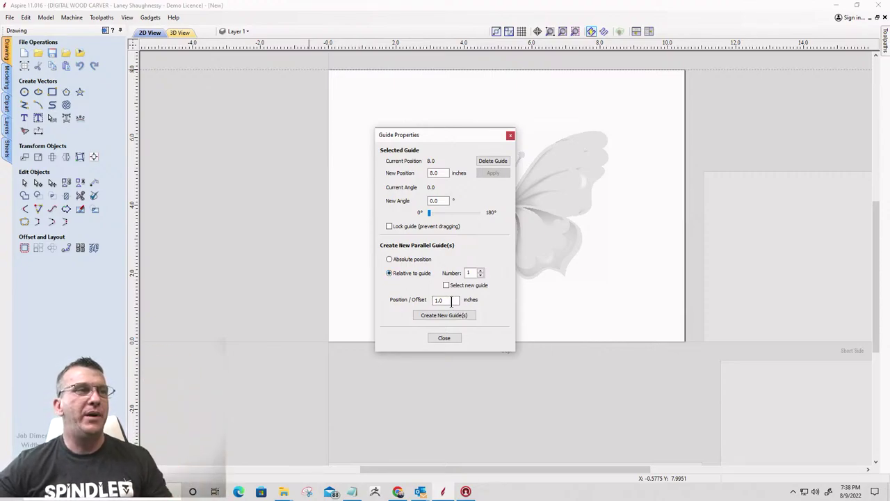
{"action": "left_click_drag", "start_coordinate": [452, 301], "coordinate": [422, 299]}
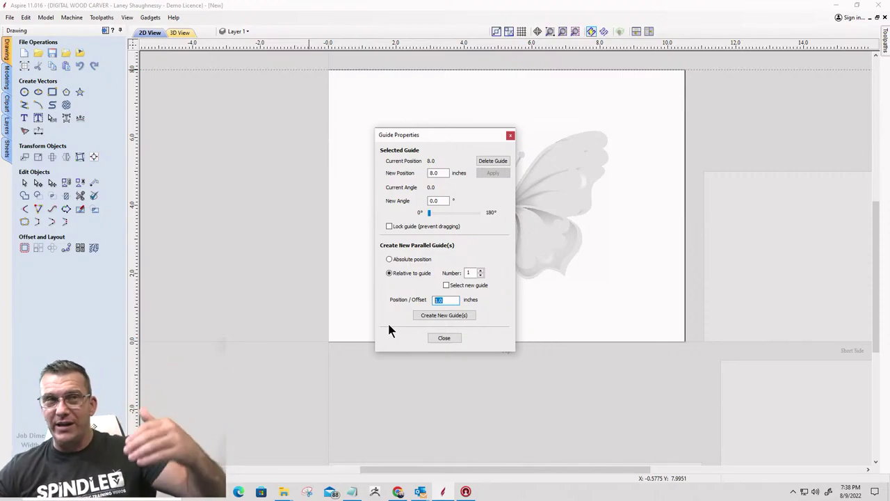
{"action": "type", "text": "-0.5"}
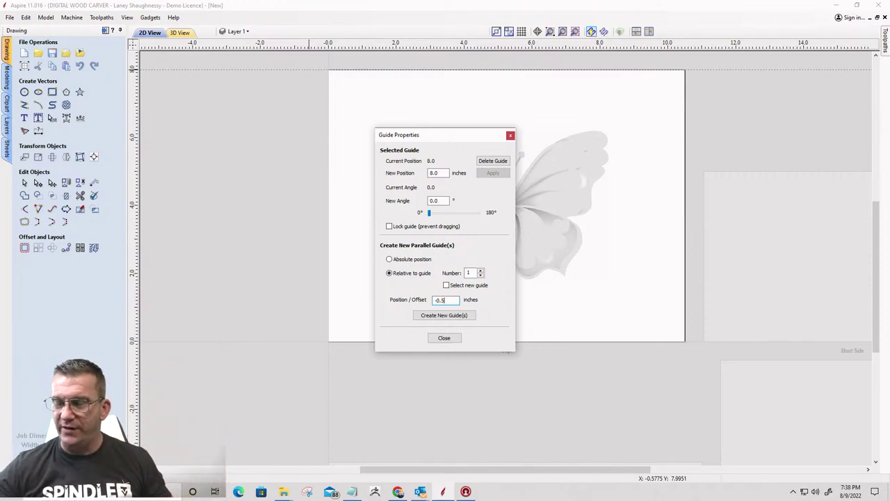
{"action": "left_click", "coordinate": [444, 318]}
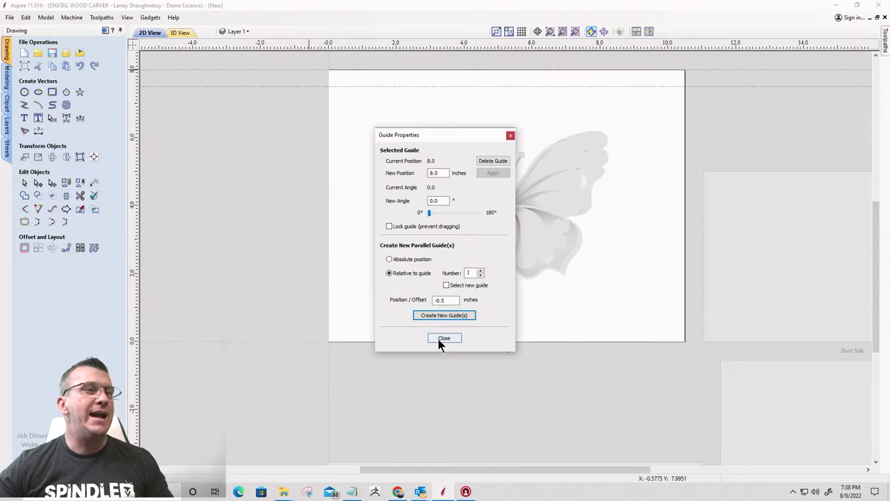
{"action": "left_click", "coordinate": [509, 135]}
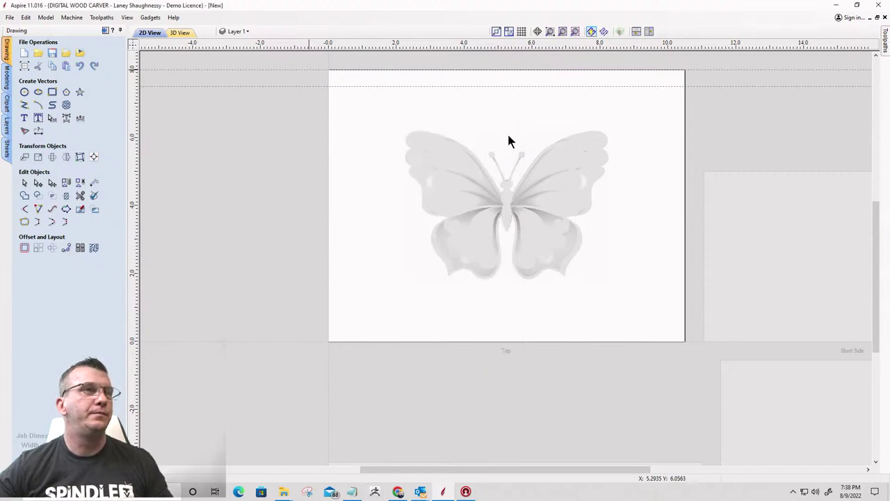
Add a horizontal guide 7 inches below the 7.5-inch guide, at 0.5 inch
{"action": "double_click", "coordinate": [360, 87]}
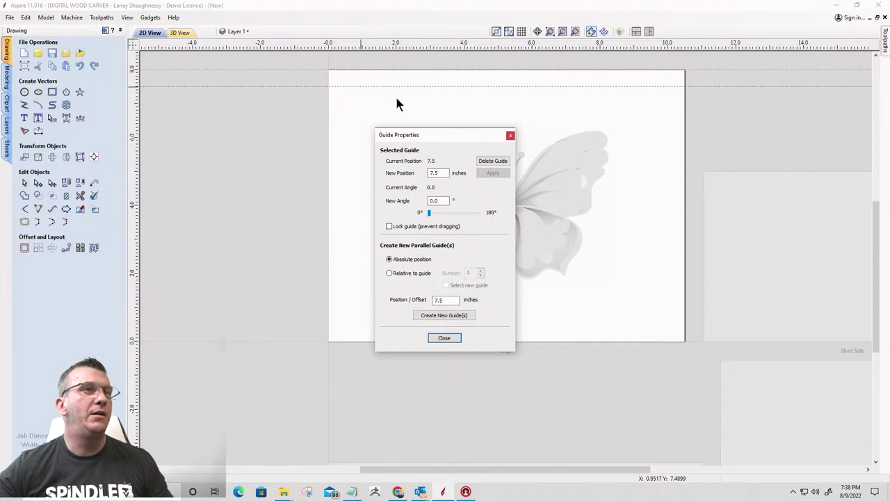
{"action": "left_click", "coordinate": [390, 274]}
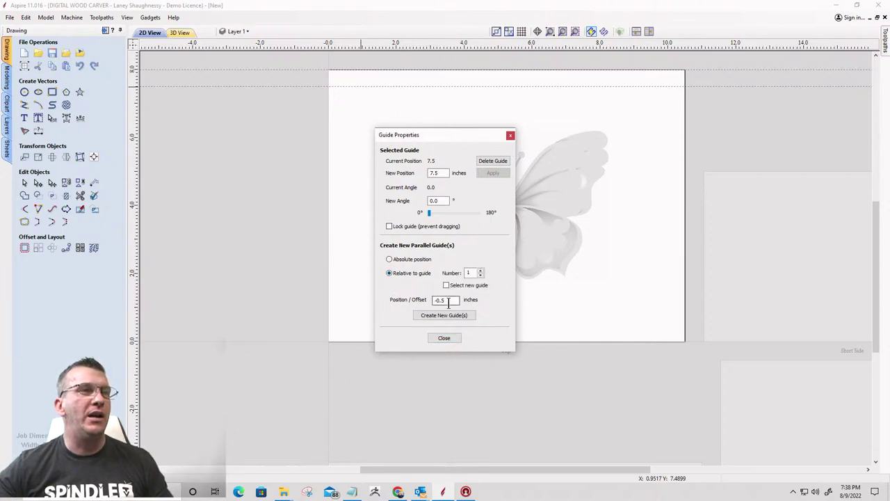
{"action": "double_click", "coordinate": [441, 300]}
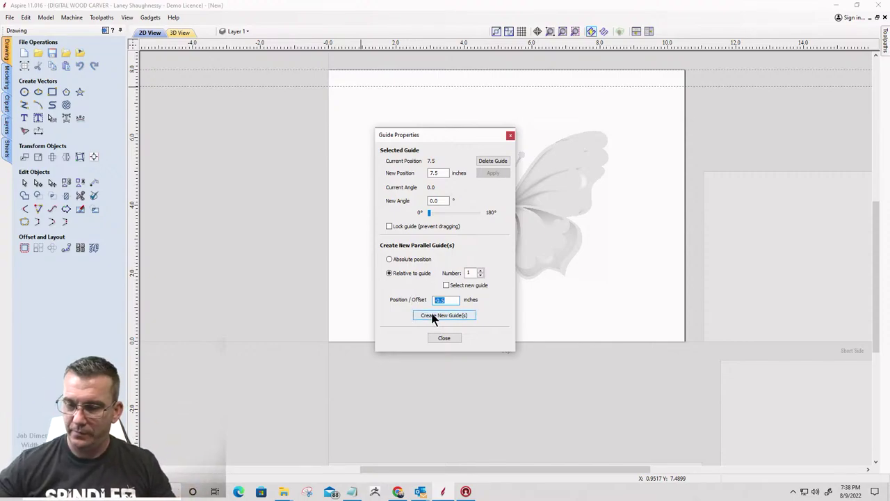
{"action": "type", "text": "7"}
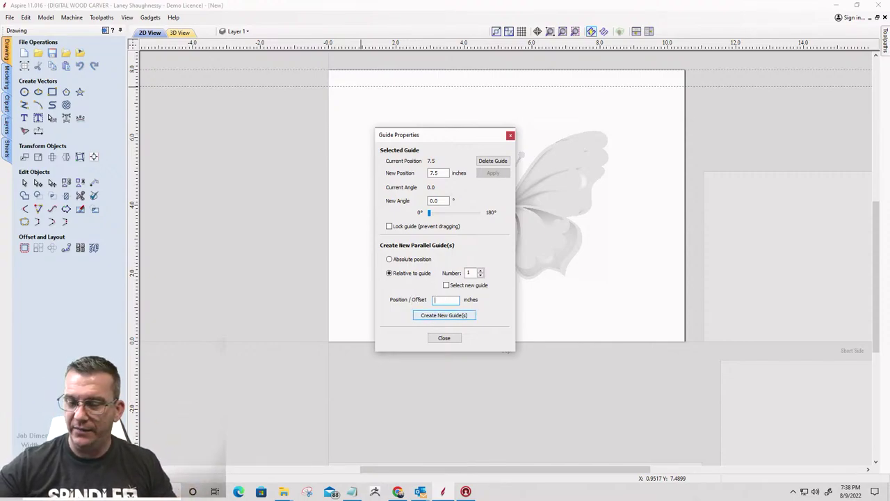
{"action": "left_click", "coordinate": [427, 316]}
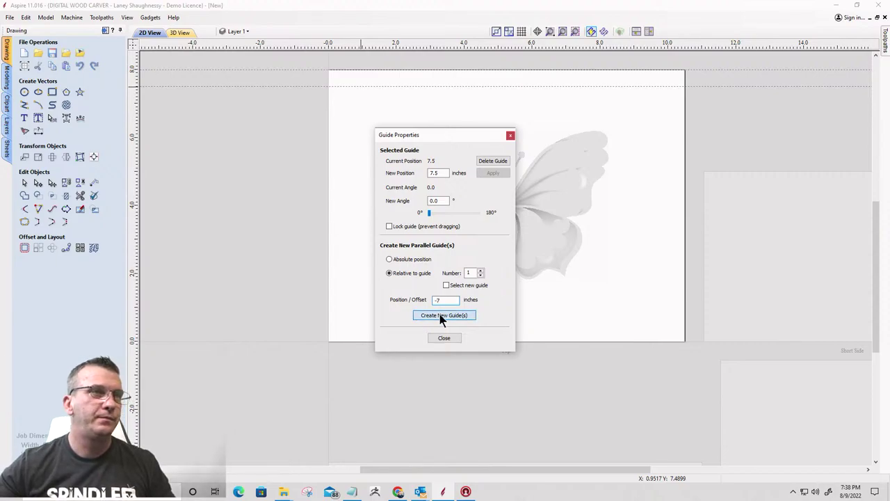
{"action": "left_click", "coordinate": [446, 339]}
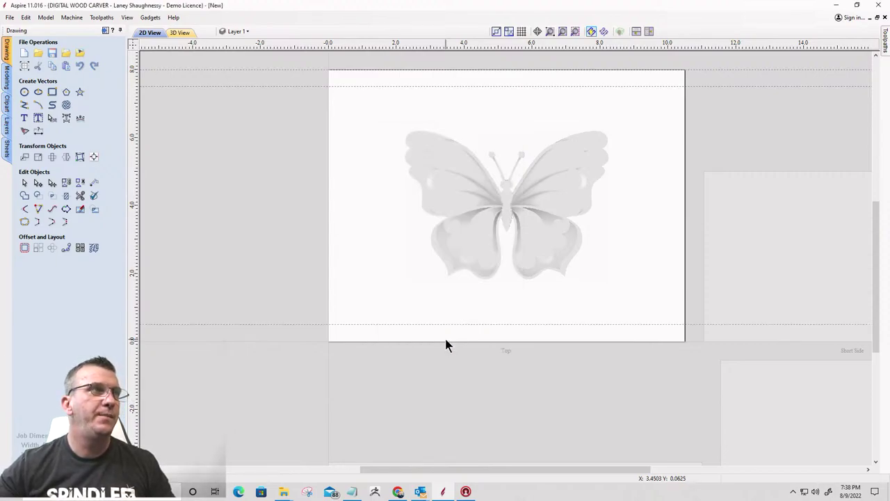
{"action": "left_click_drag", "start_coordinate": [287, 44], "coordinate": [294, 23]}
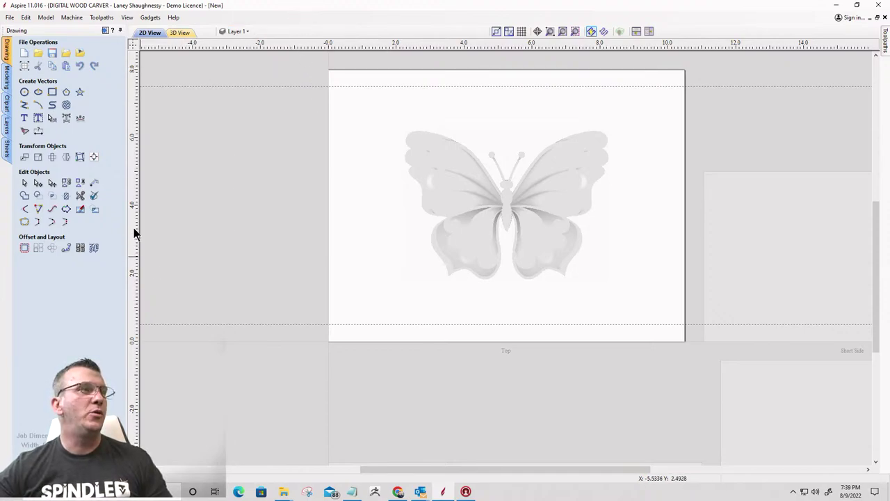
Place a vertical guide at the sheet's left edge and add one offset 0.5 inch from it
{"action": "left_click_drag", "start_coordinate": [134, 226], "coordinate": [328, 153]}
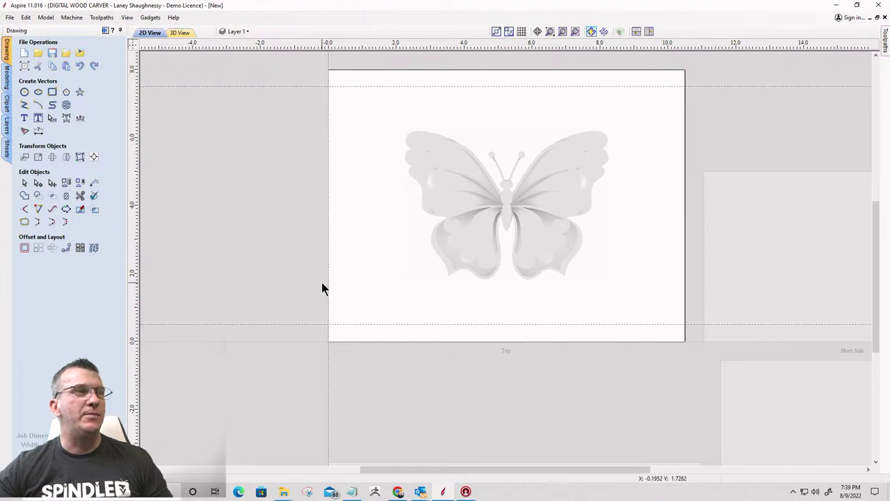
{"action": "double_click", "coordinate": [329, 167]}
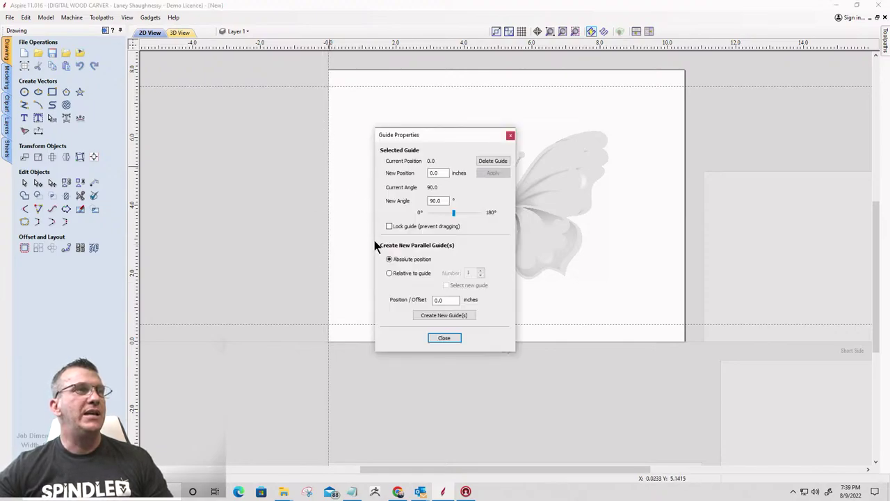
{"action": "left_click", "coordinate": [389, 272]}
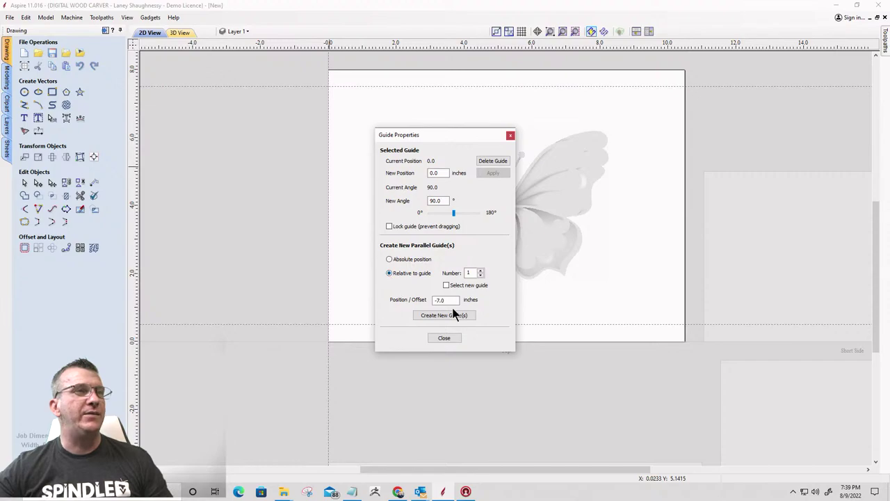
{"action": "left_click_drag", "start_coordinate": [453, 300], "coordinate": [407, 297]}
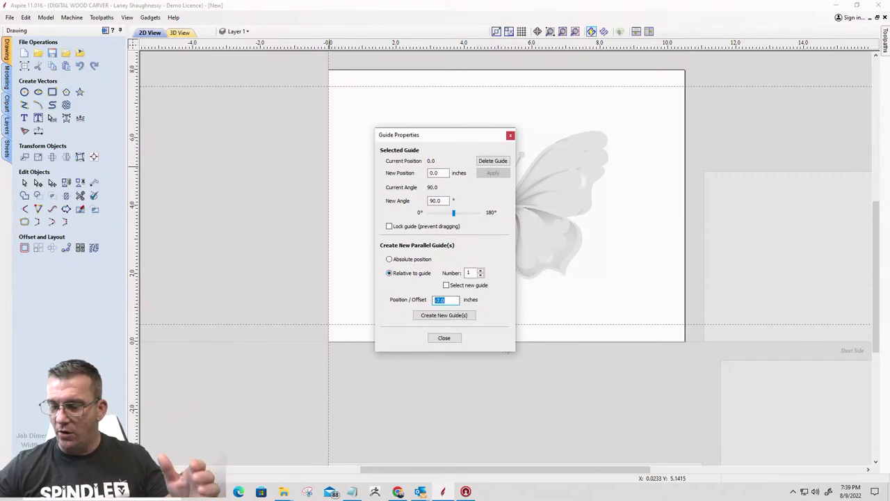
{"action": "type", "text": "0.5"}
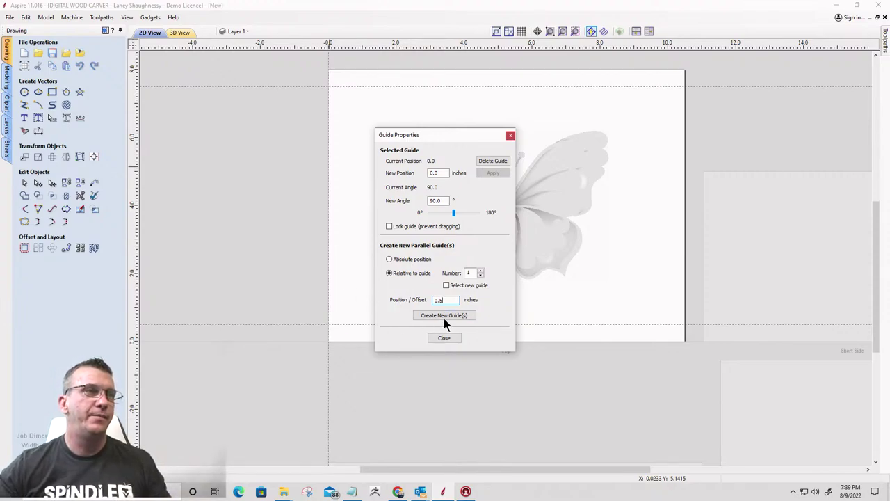
{"action": "left_click", "coordinate": [444, 312]}
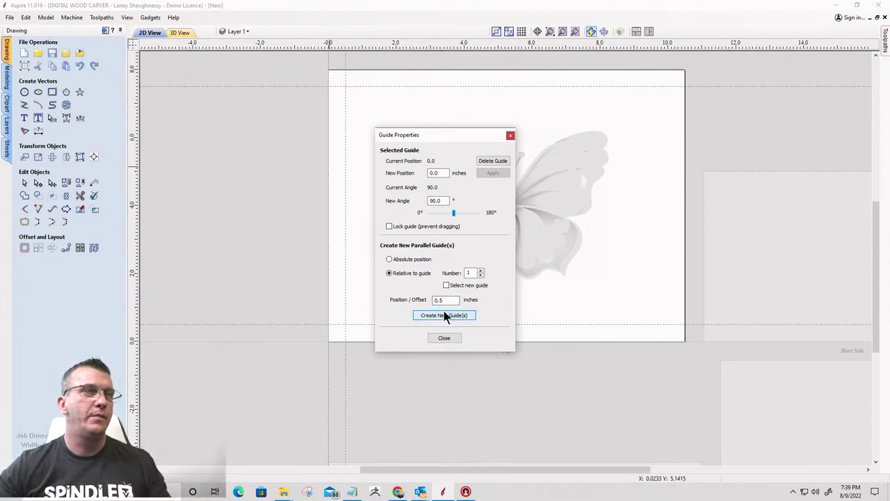
{"action": "left_click", "coordinate": [510, 137]}
Add a vertical guide 9 inches right of the 0.5-inch guide and remove the leftover left-edge guide
{"action": "double_click", "coordinate": [346, 133]}
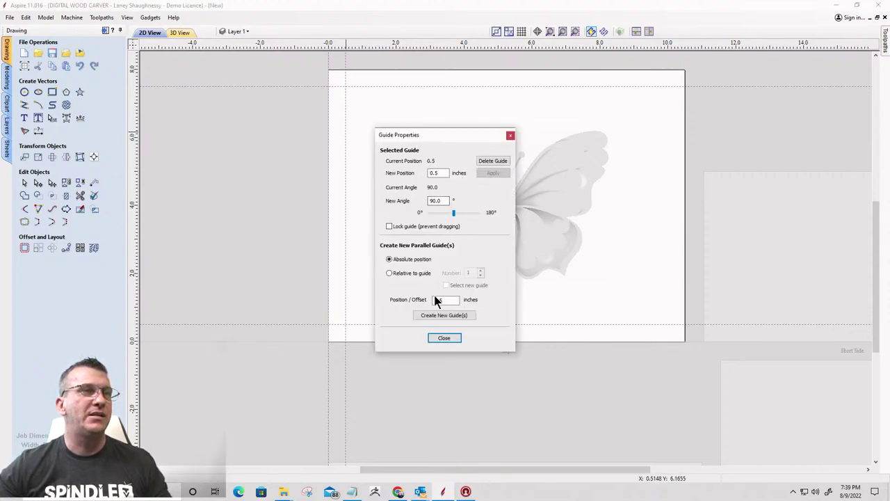
{"action": "left_click", "coordinate": [390, 273]}
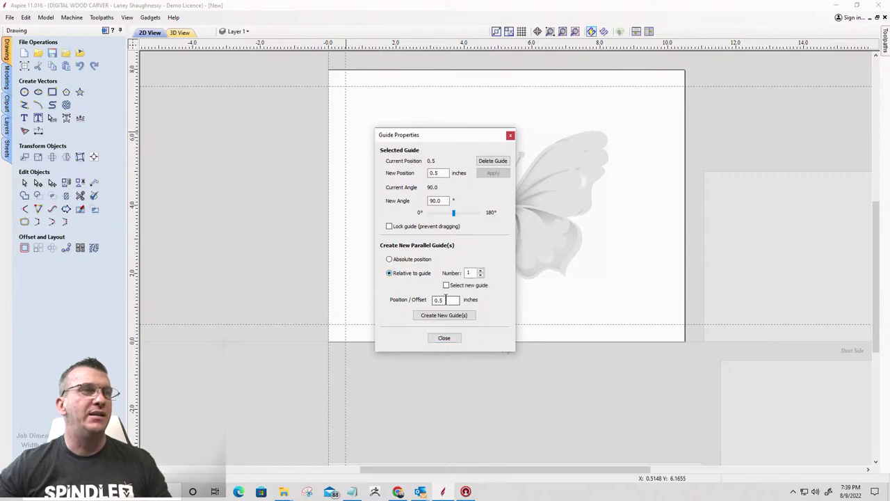
{"action": "left_click_drag", "start_coordinate": [449, 299], "coordinate": [379, 299]}
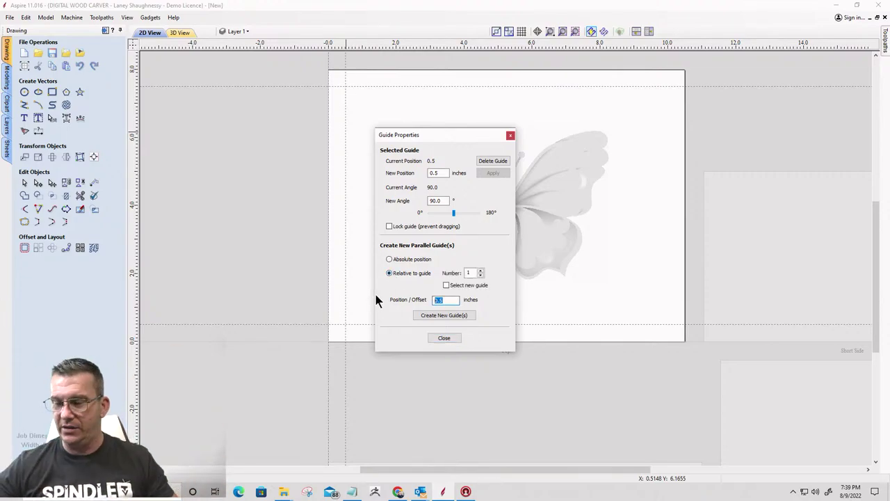
{"action": "type", "text": "9"}
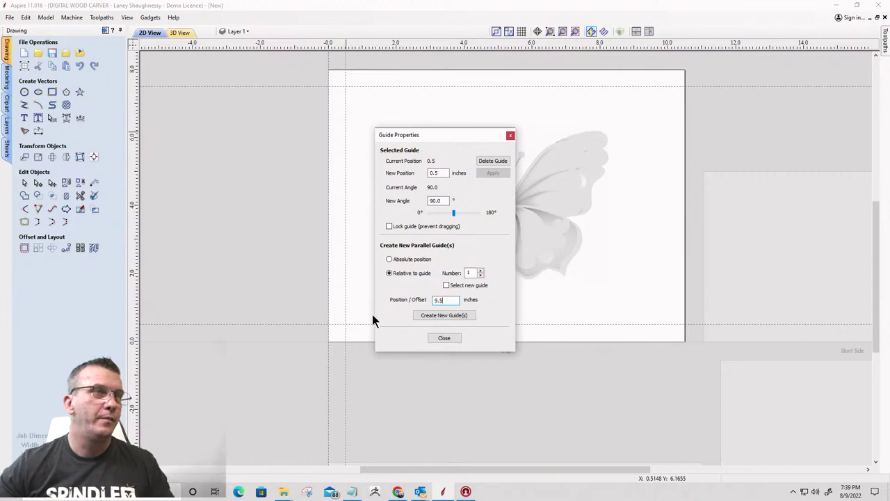
{"action": "left_click", "coordinate": [434, 315]}
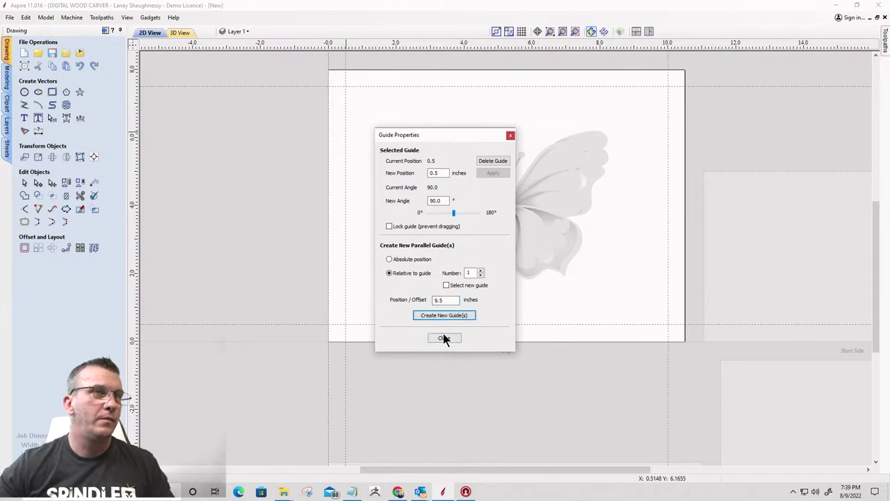
{"action": "left_click", "coordinate": [444, 338]}
{"action": "left_click_drag", "start_coordinate": [322, 240], "coordinate": [101, 221]}
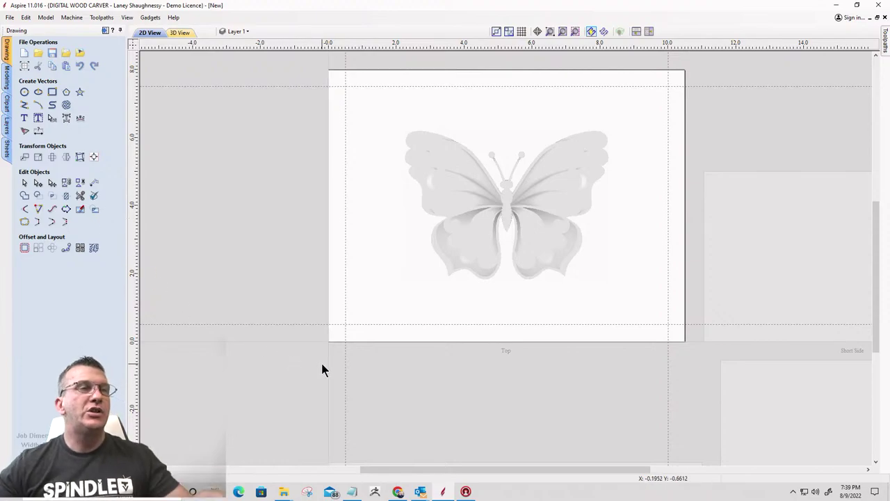
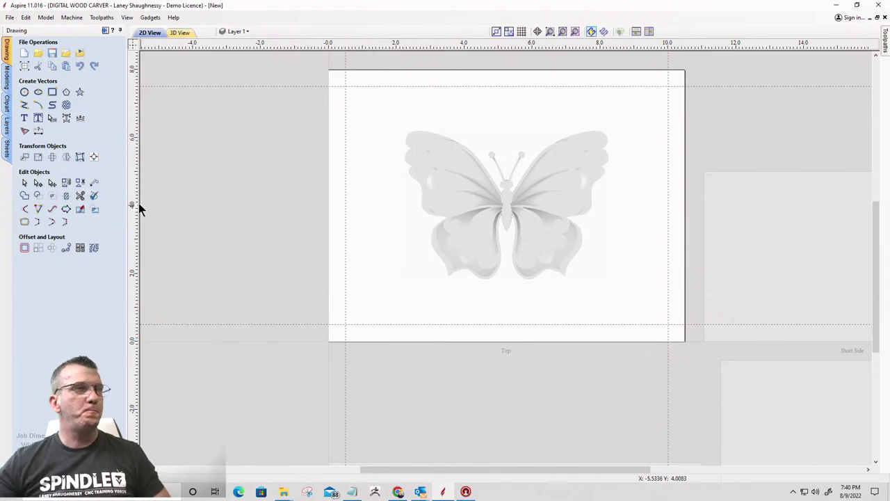
Add a vertical guide offset 0.75 inch from the existing 0.5-inch guide
{"action": "left_click", "coordinate": [505, 211]}
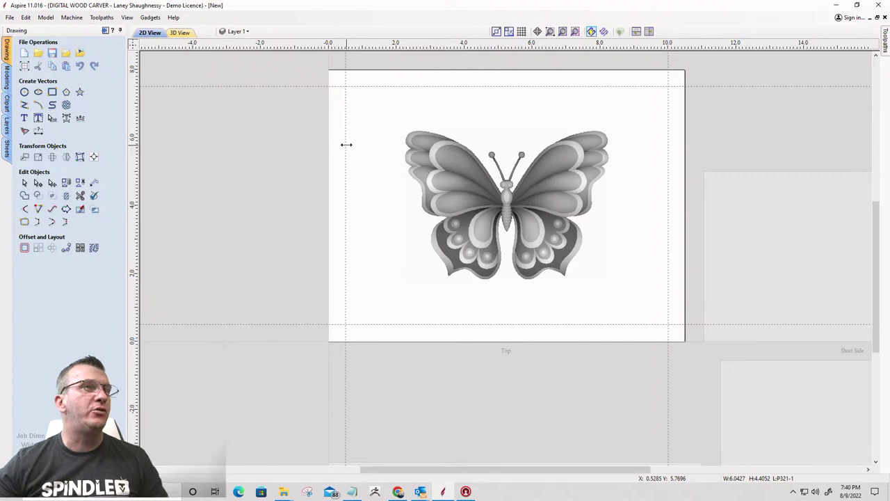
{"action": "double_click", "coordinate": [346, 144]}
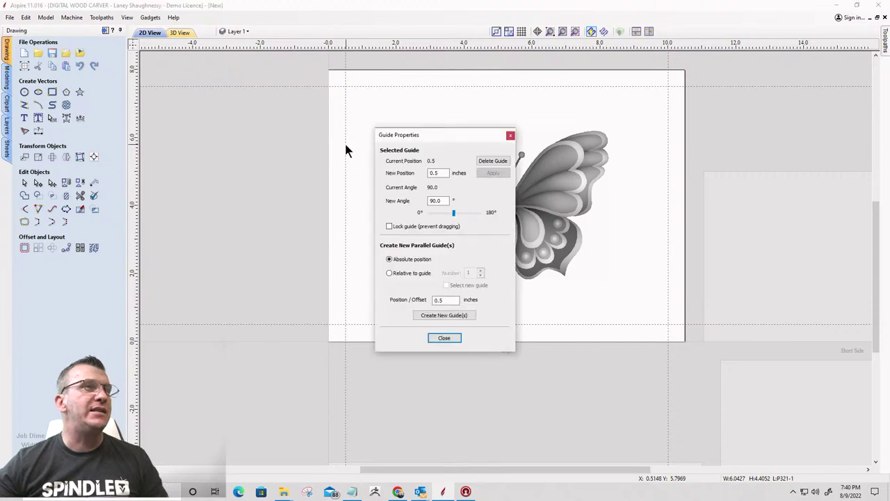
{"action": "left_click", "coordinate": [388, 273]}
{"action": "left_click_drag", "start_coordinate": [461, 300], "coordinate": [415, 299]}
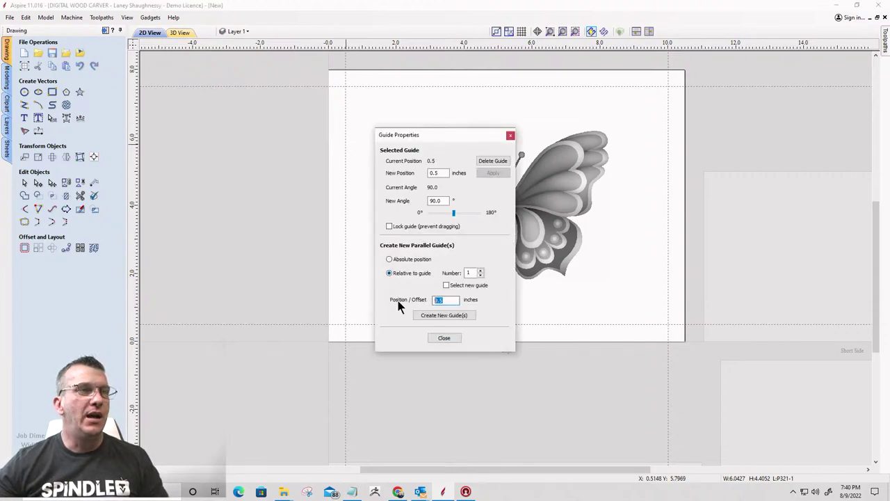
{"action": "type", "text": "."}
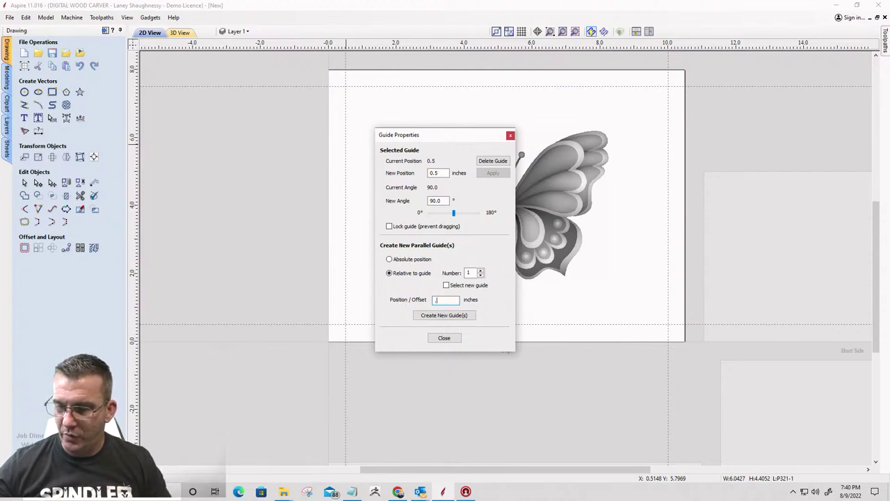
{"action": "left_click", "coordinate": [436, 314]}
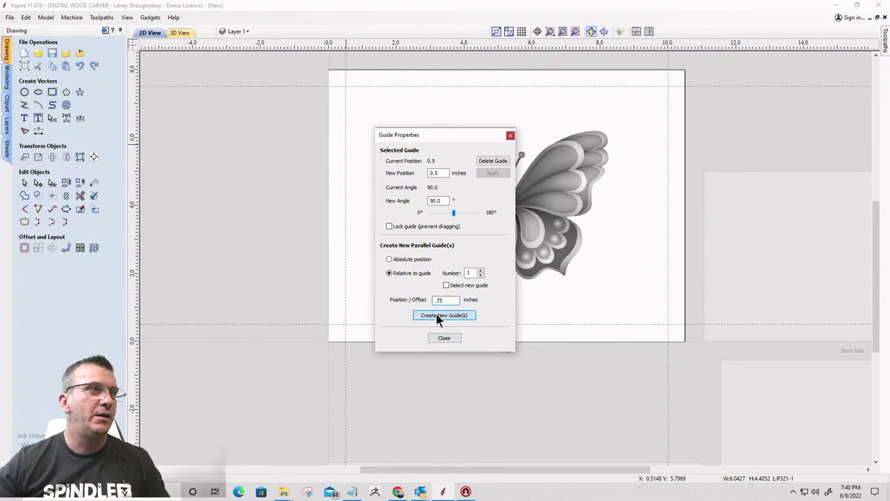
{"action": "left_click", "coordinate": [443, 345]}
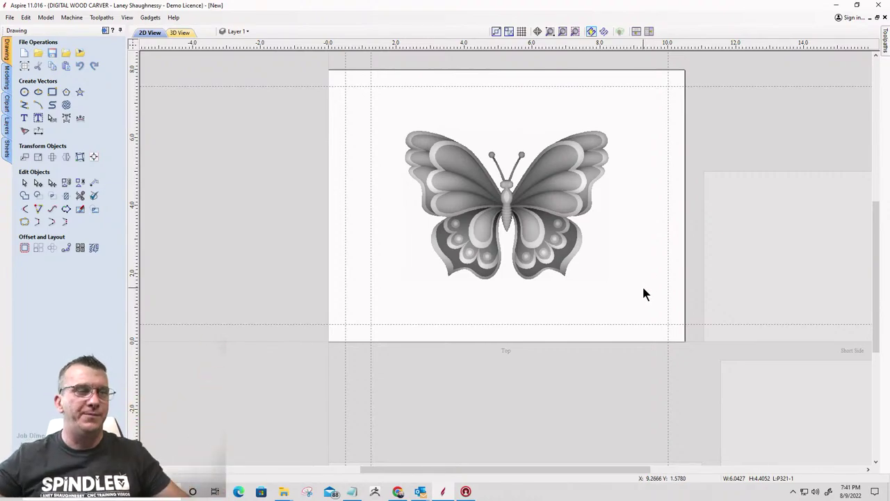
Remove the extra guide and centre the butterfly on the material
{"action": "left_click_drag", "start_coordinate": [370, 175], "coordinate": [104, 171]}
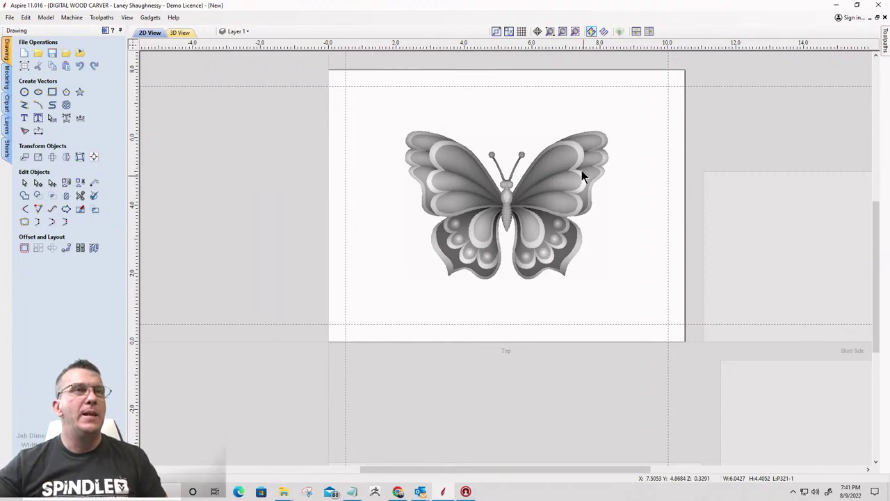
{"action": "left_click", "coordinate": [508, 212]}
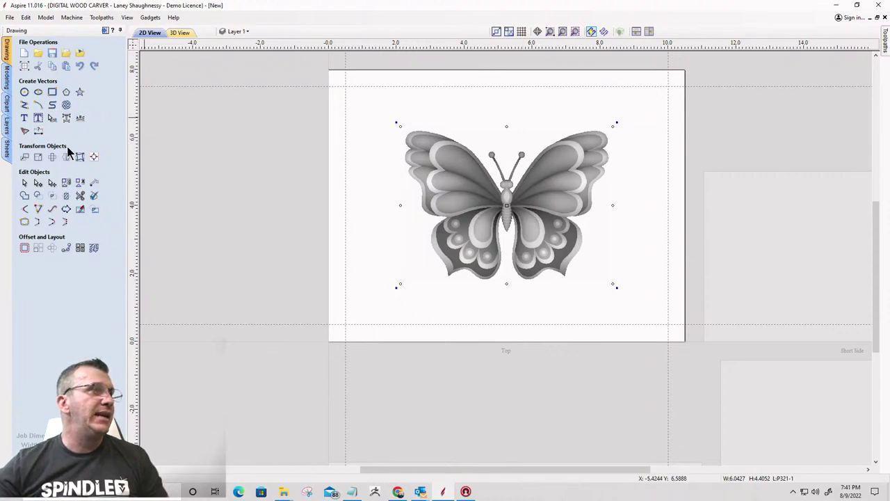
{"action": "left_click", "coordinate": [93, 157]}
{"action": "left_click", "coordinate": [68, 78]}
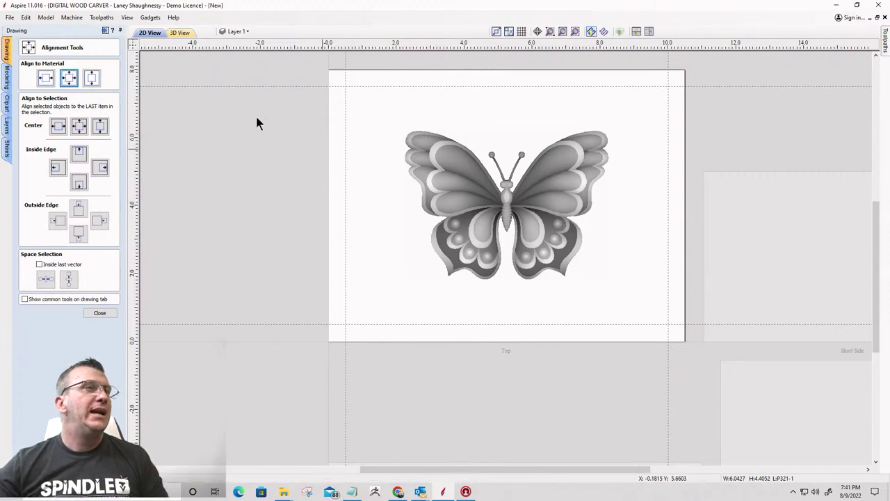
{"action": "left_click", "coordinate": [99, 313]}
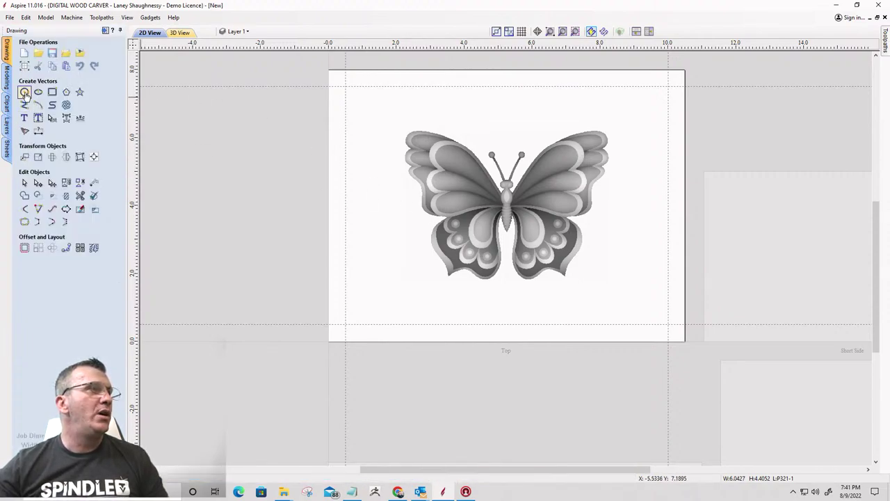
Draw a 6.4-inch diameter circle centred at X 5.25, Y 4.0 around the butterfly
{"action": "left_click", "coordinate": [25, 92]}
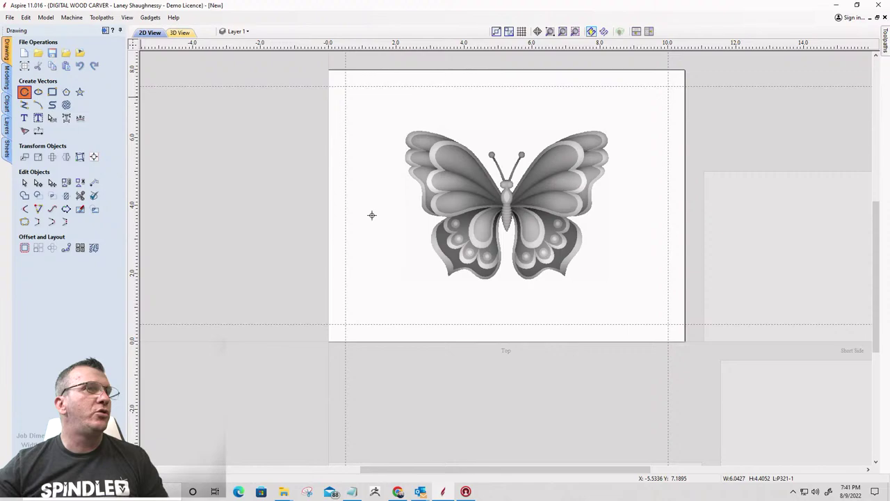
{"action": "left_click", "coordinate": [506, 207]}
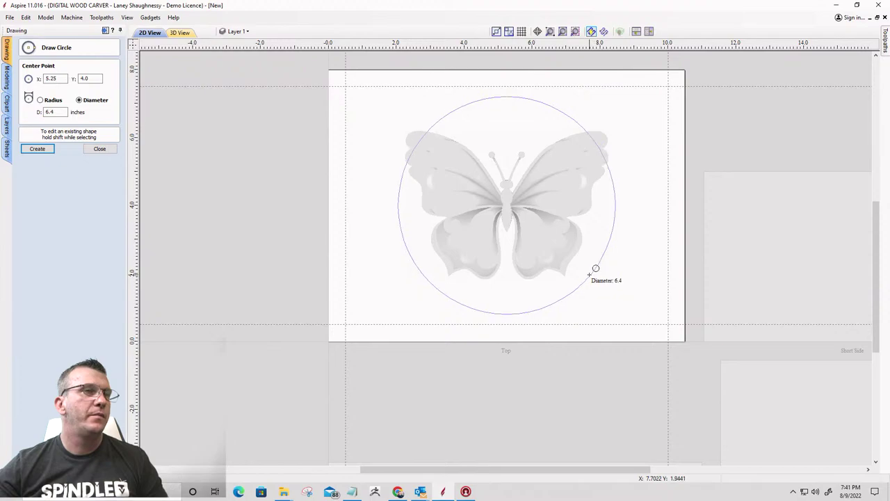
{"action": "left_click", "coordinate": [589, 274]}
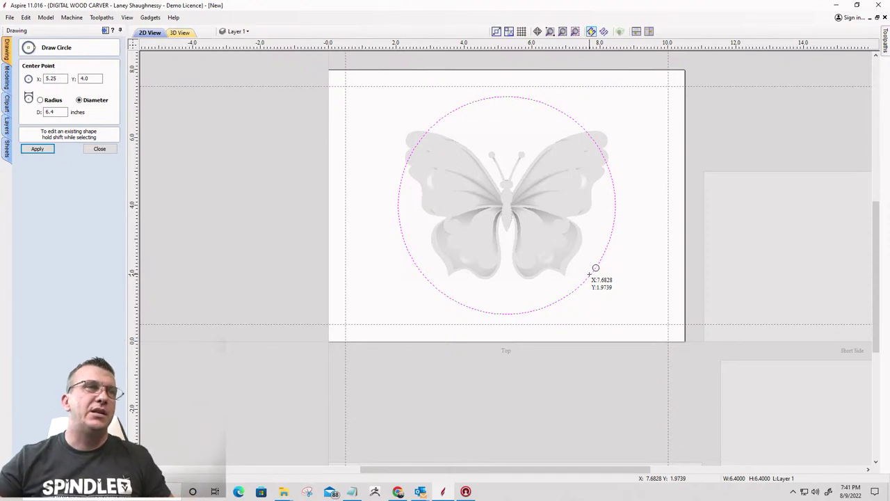
{"action": "left_click", "coordinate": [101, 151]}
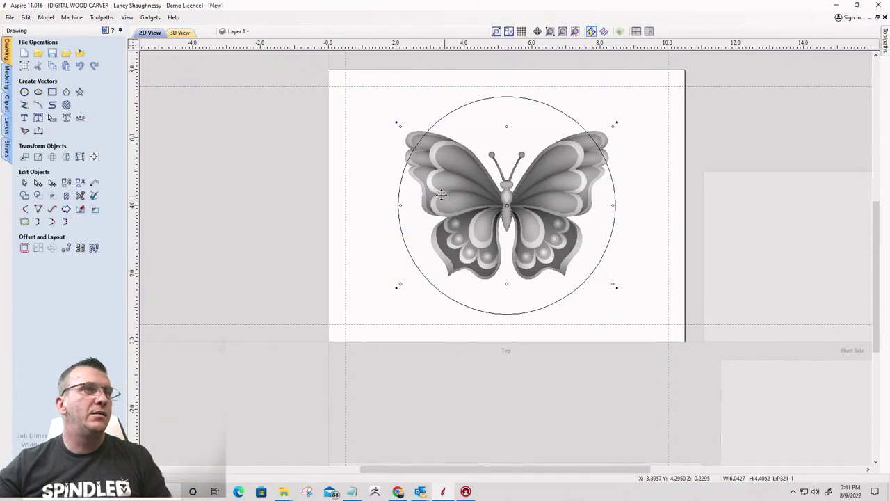
Select the butterfly, tile the 2D and 3D views side by side, then select the circle
{"action": "left_click", "coordinate": [400, 126]}
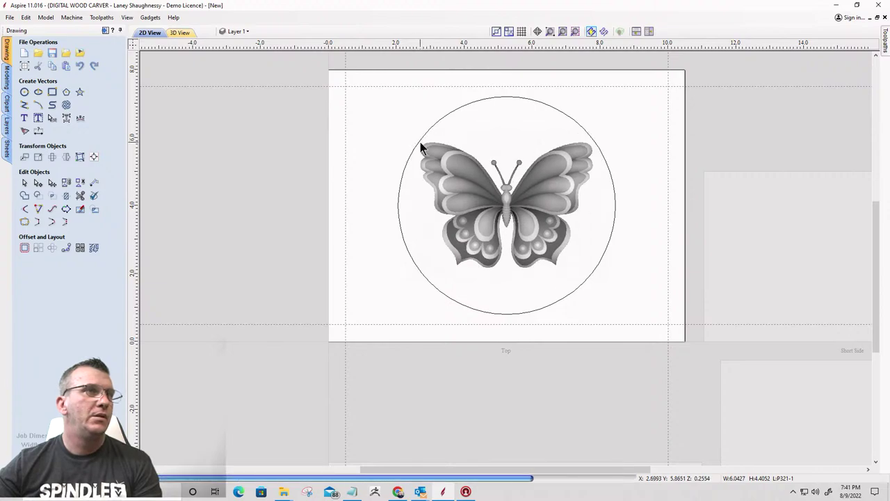
{"action": "left_click", "coordinate": [433, 206]}
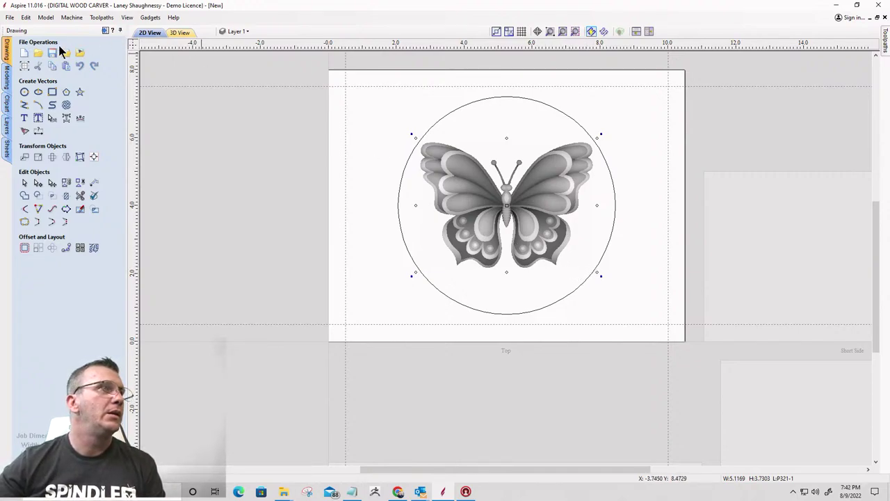
{"action": "left_click", "coordinate": [6, 81]}
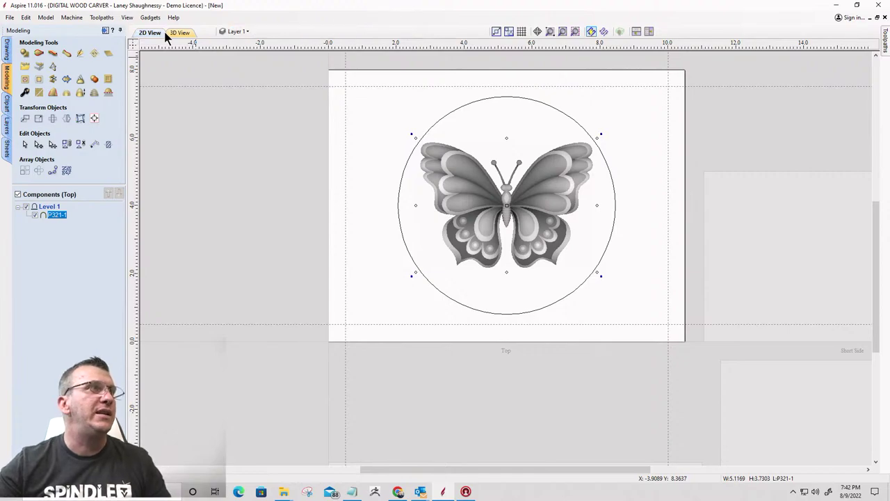
{"action": "left_click", "coordinate": [649, 32]}
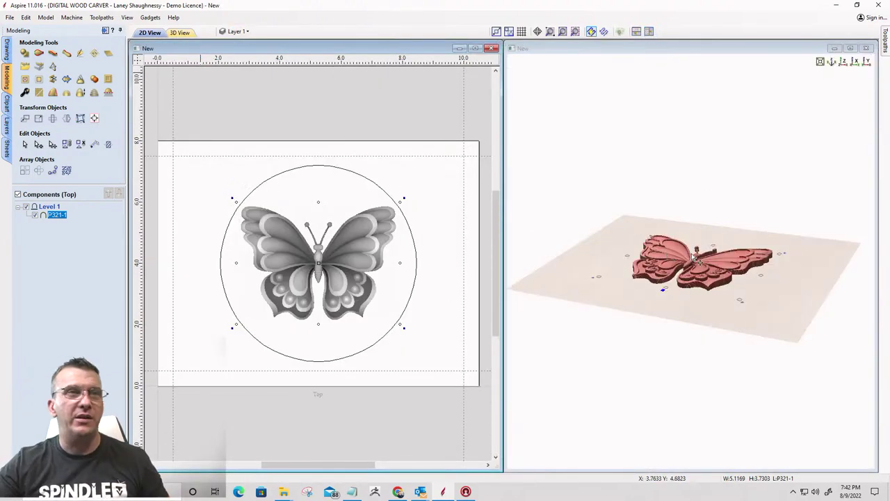
{"action": "scroll", "coordinate": [531, 304], "scroll_direction": "up", "scroll_amount": 4}
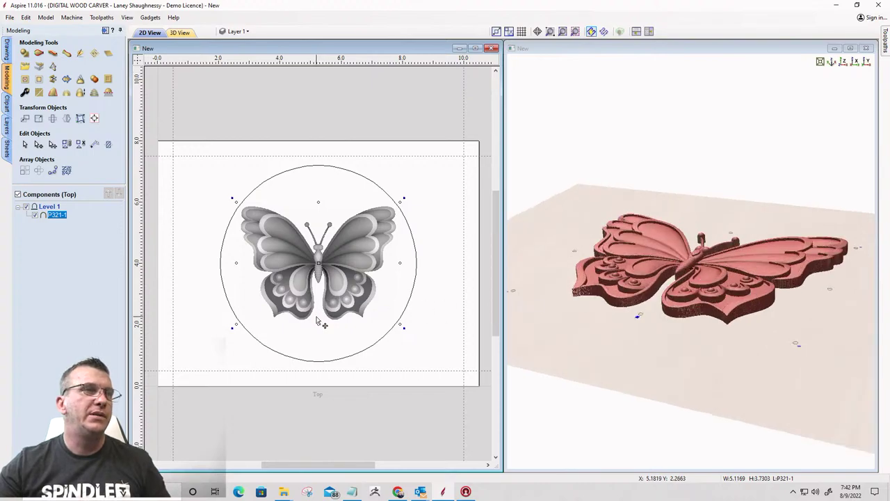
{"action": "scroll", "coordinate": [331, 313], "scroll_direction": "up", "scroll_amount": 1}
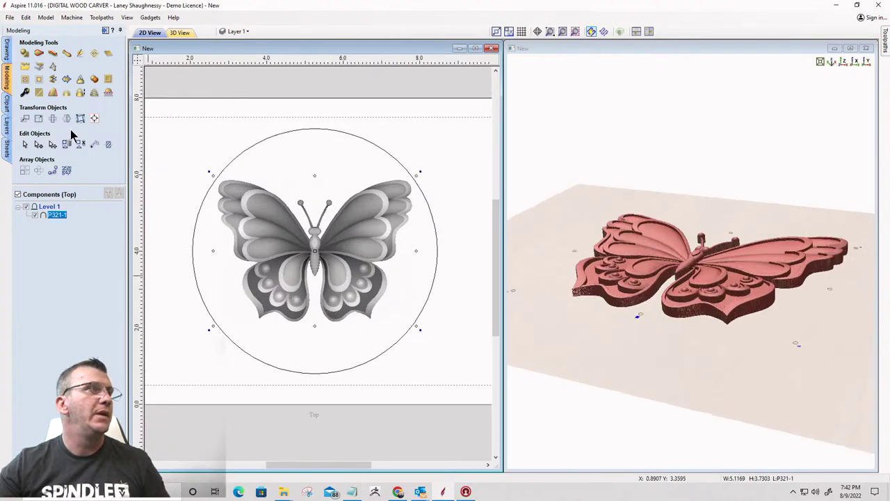
{"action": "left_click", "coordinate": [238, 153]}
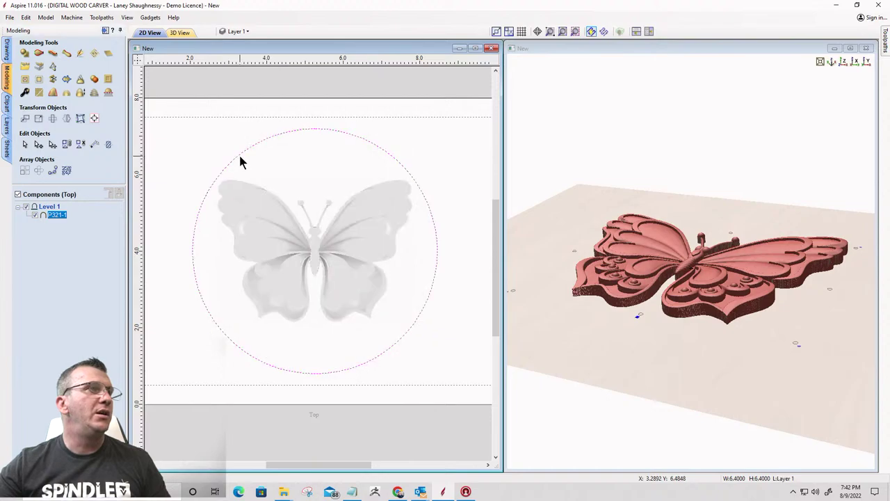
Build a rounded 3D shape from the circle with unlimited height, combined with the butterfly
{"action": "left_click", "coordinate": [25, 54]}
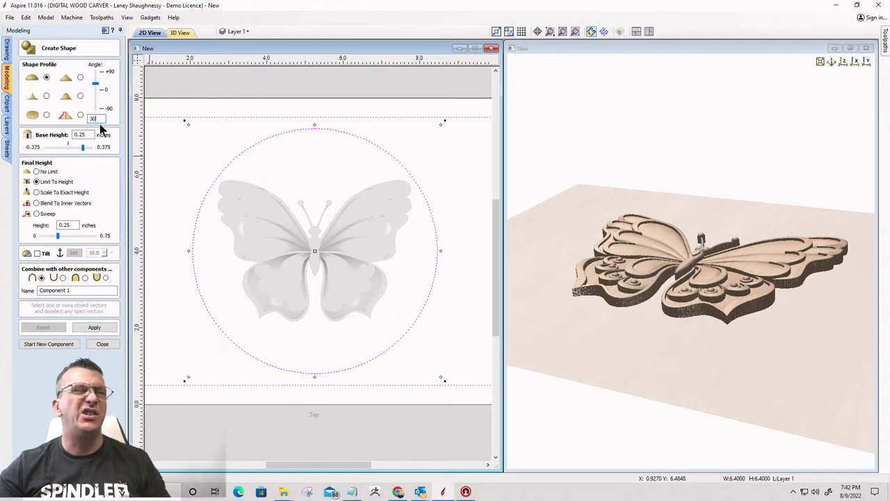
{"action": "left_click", "coordinate": [63, 278]}
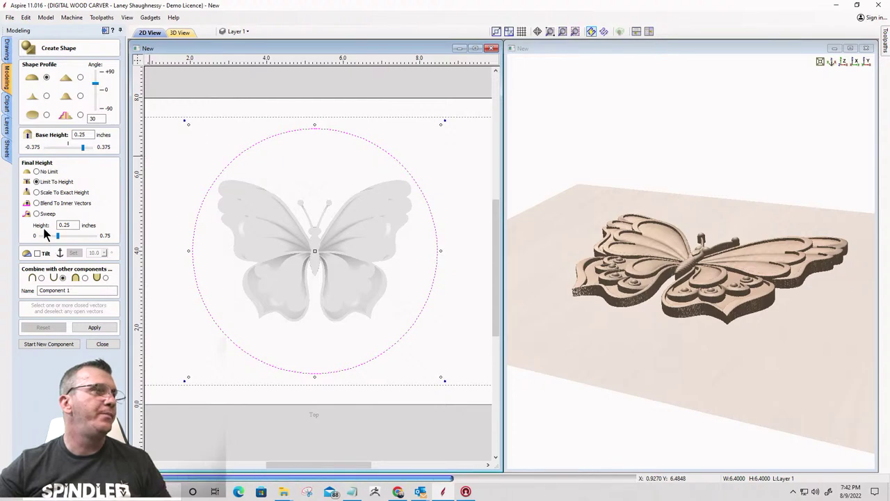
{"action": "left_click", "coordinate": [36, 171]}
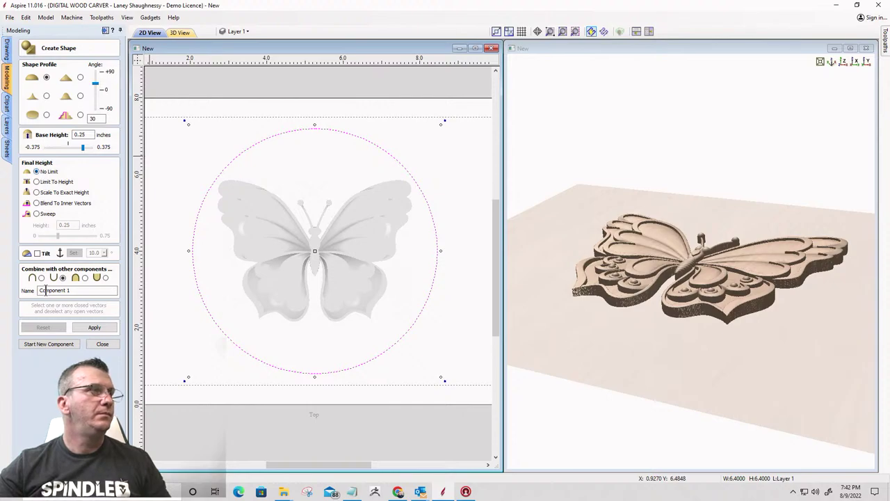
{"action": "left_click", "coordinate": [93, 327]}
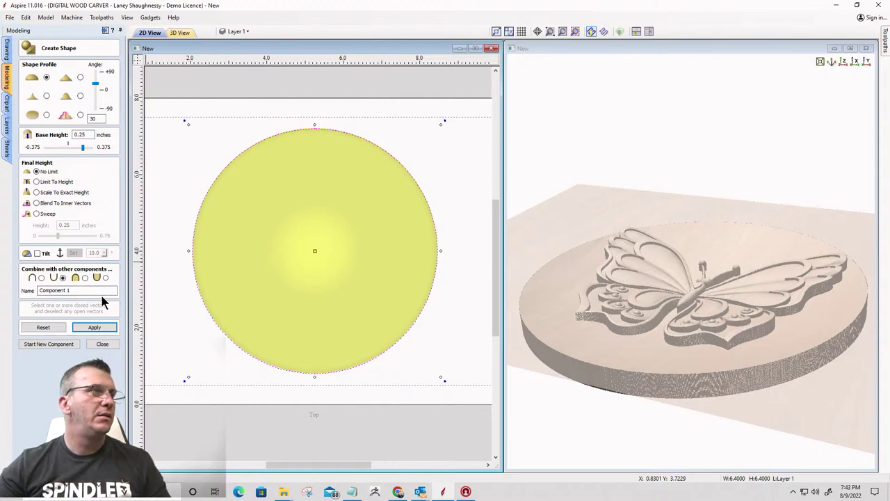
Try a 60° profile angle, then settle on 45° to finish Component 1
{"action": "double_click", "coordinate": [102, 118]}
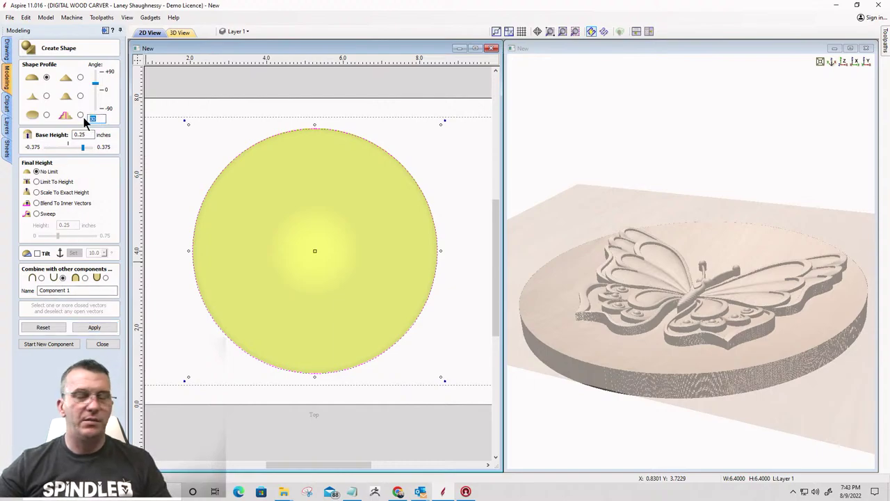
{"action": "type", "text": "60"}
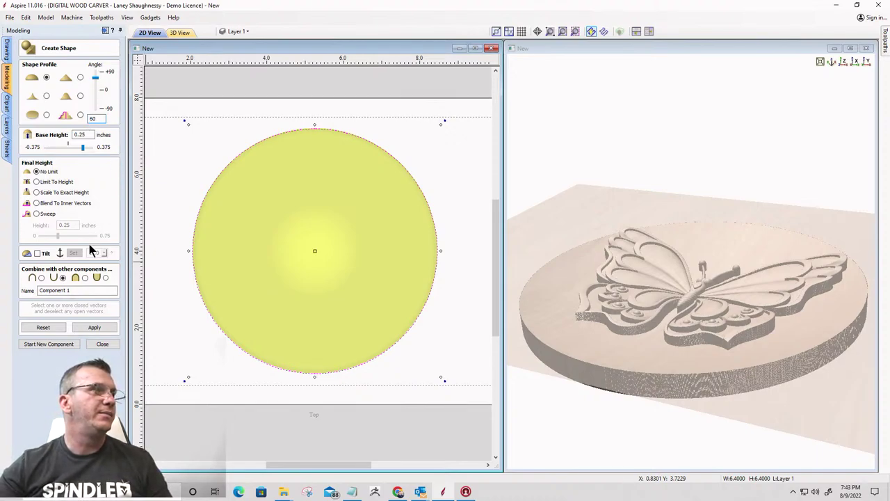
{"action": "left_click", "coordinate": [94, 328]}
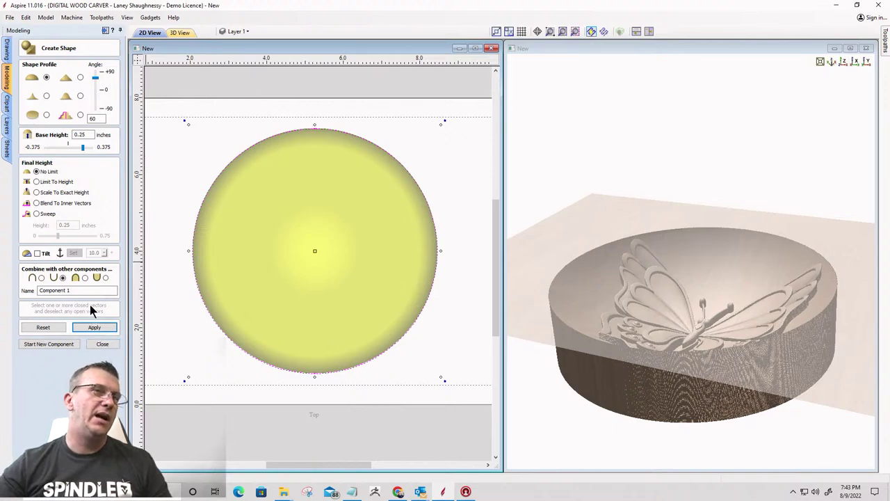
{"action": "double_click", "coordinate": [91, 118]}
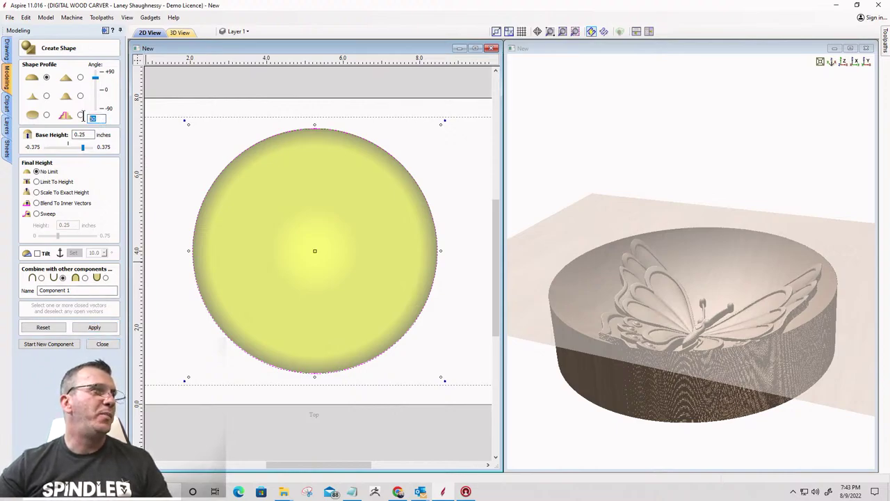
{"action": "type", "text": "45"}
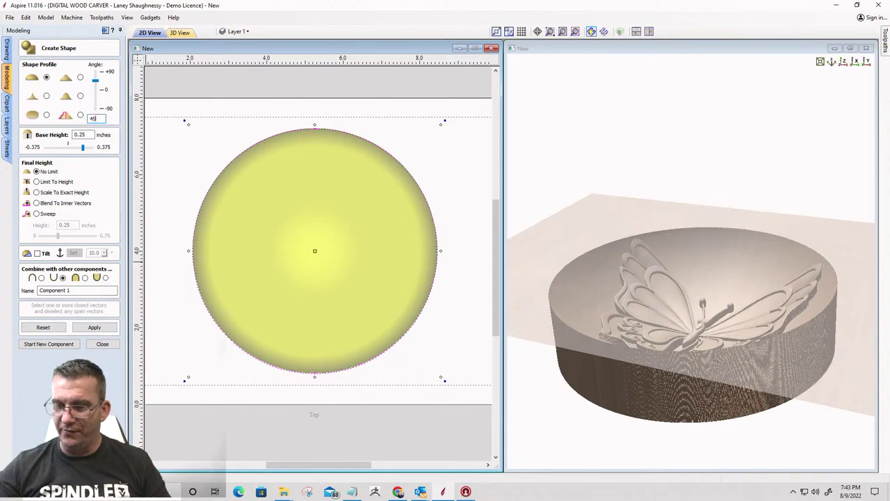
{"action": "left_click", "coordinate": [90, 327]}
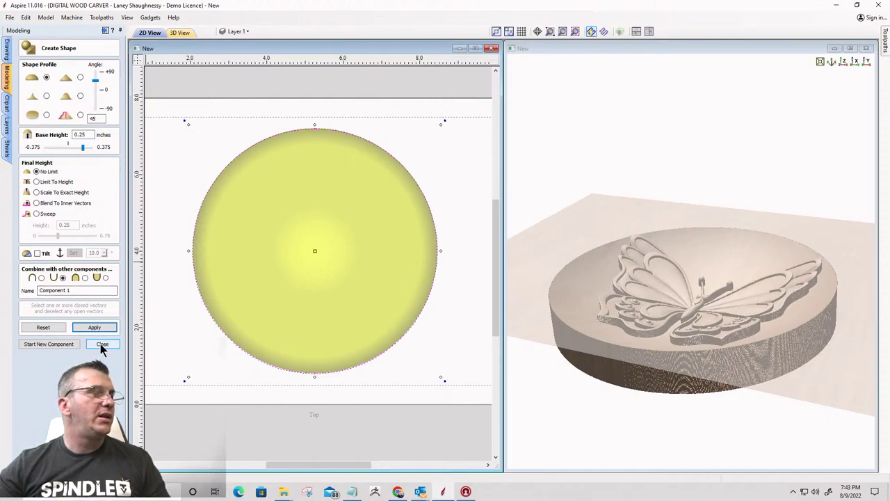
{"action": "left_click", "coordinate": [101, 345]}
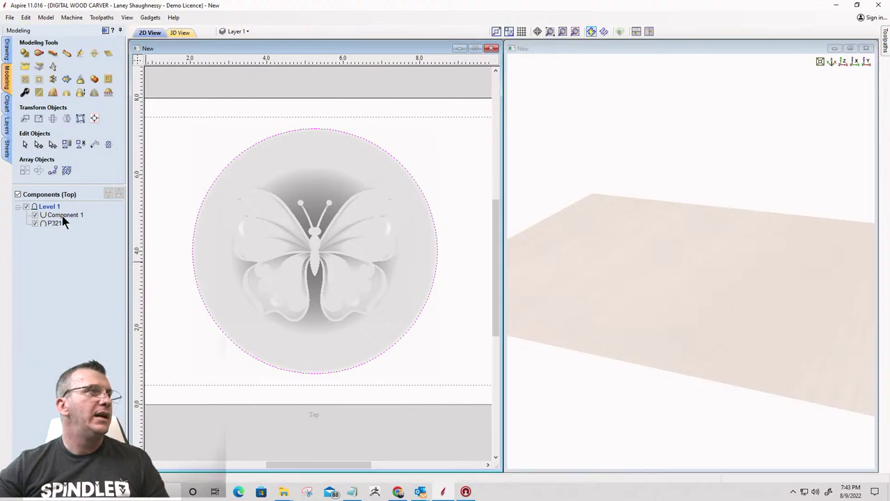
Move Component 1, the dish, below the butterfly in the component order
{"action": "left_click", "coordinate": [71, 216]}
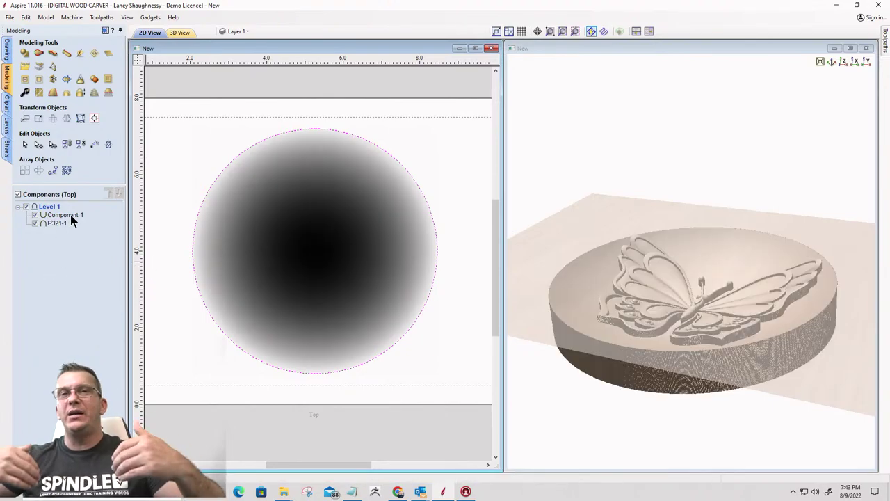
{"action": "left_click", "coordinate": [71, 214]}
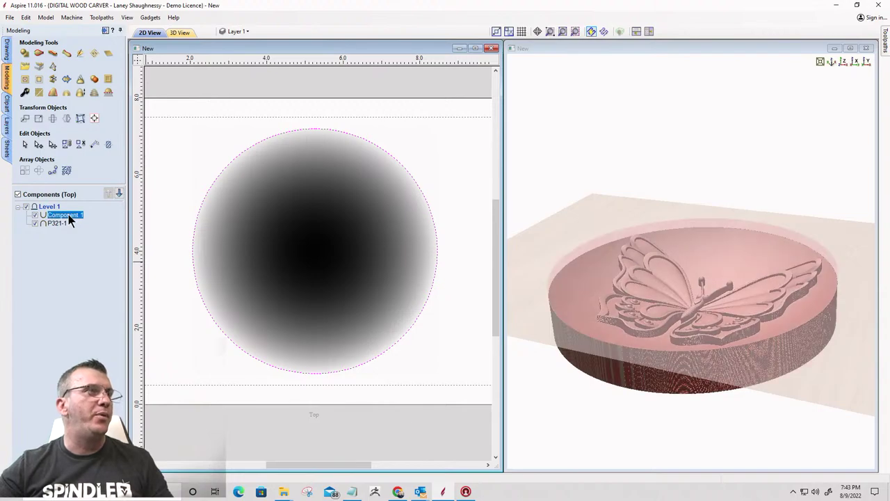
{"action": "left_click", "coordinate": [119, 194]}
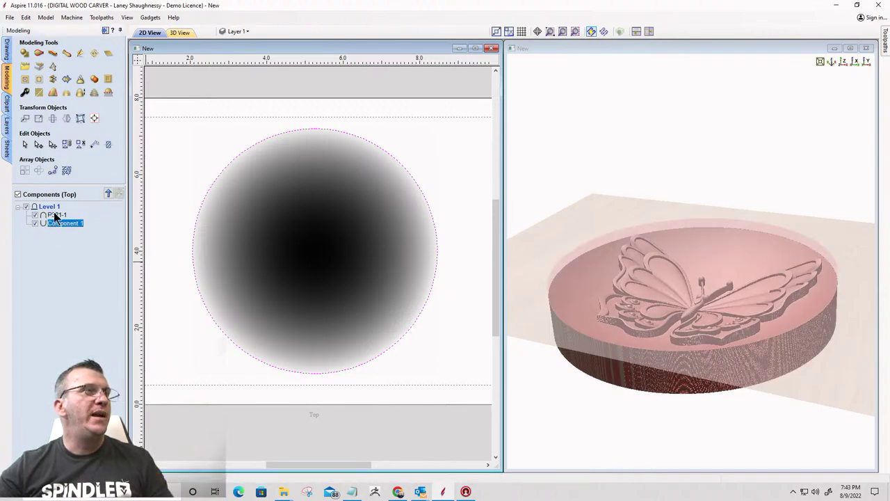
Add a Zero Plane so the dish pockets into the board, then show the Toolpaths workspace
{"action": "mouse_move", "coordinate": [52, 216]}
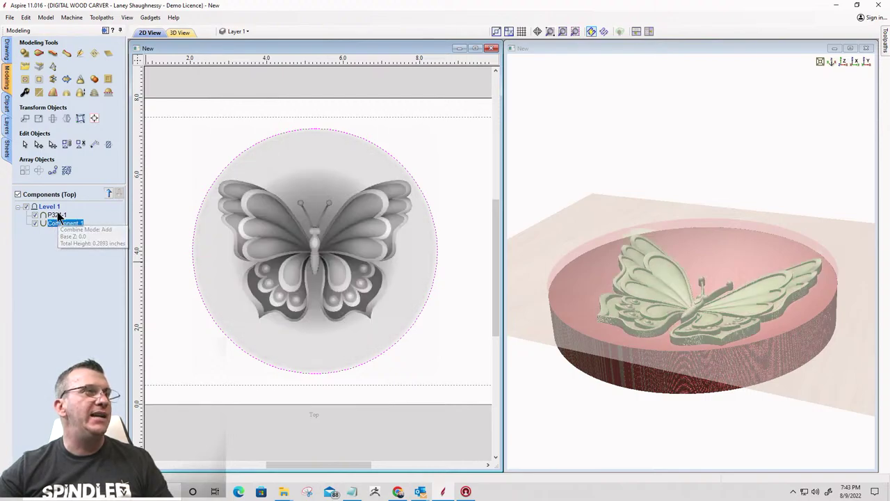
{"action": "left_click", "coordinate": [52, 214]}
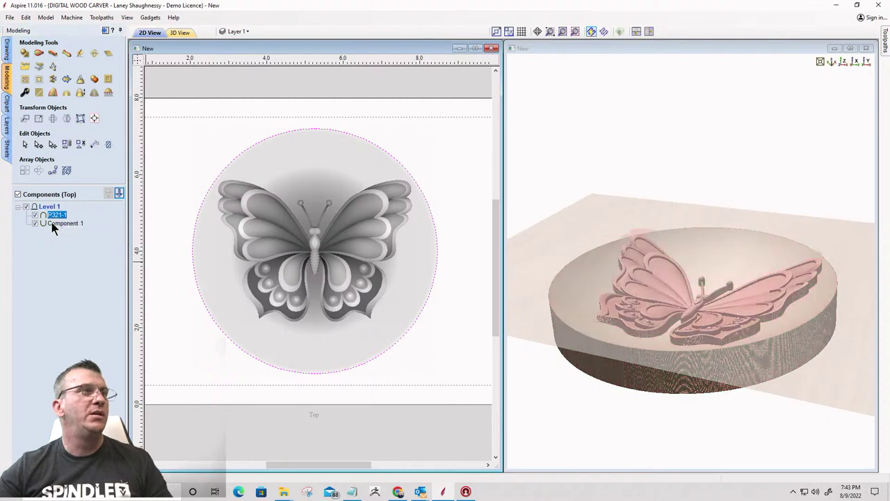
{"action": "mouse_move", "coordinate": [59, 223]}
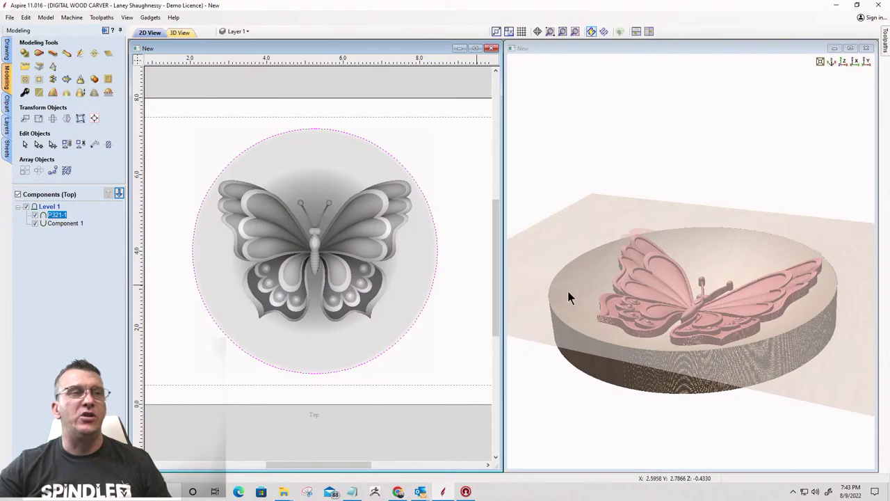
{"action": "left_click", "coordinate": [108, 53]}
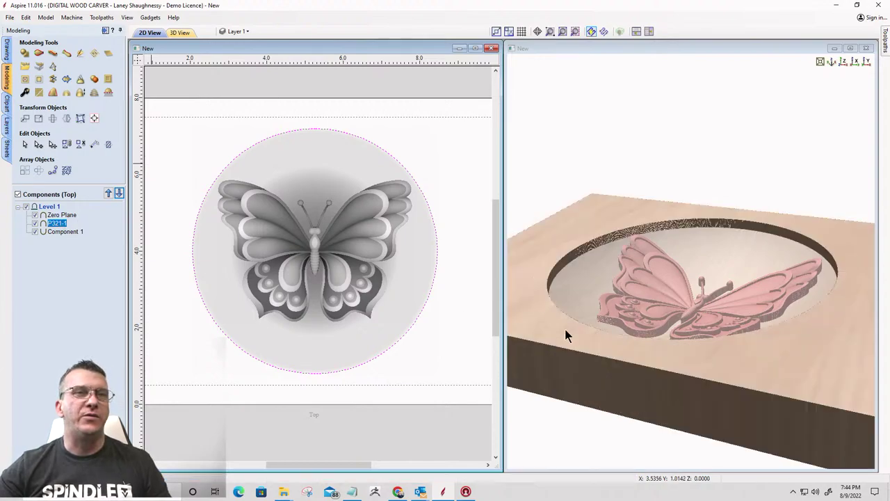
{"action": "left_click_drag", "start_coordinate": [758, 191], "coordinate": [736, 344]}
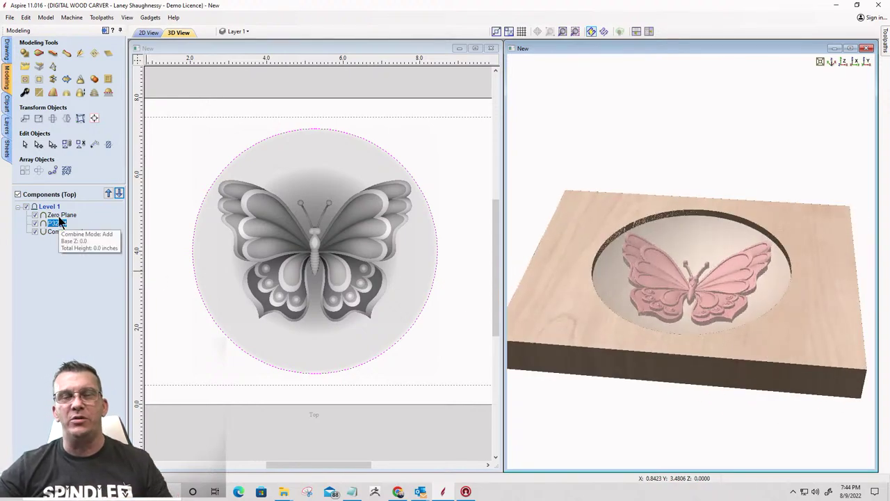
{"action": "left_click", "coordinate": [104, 32]}
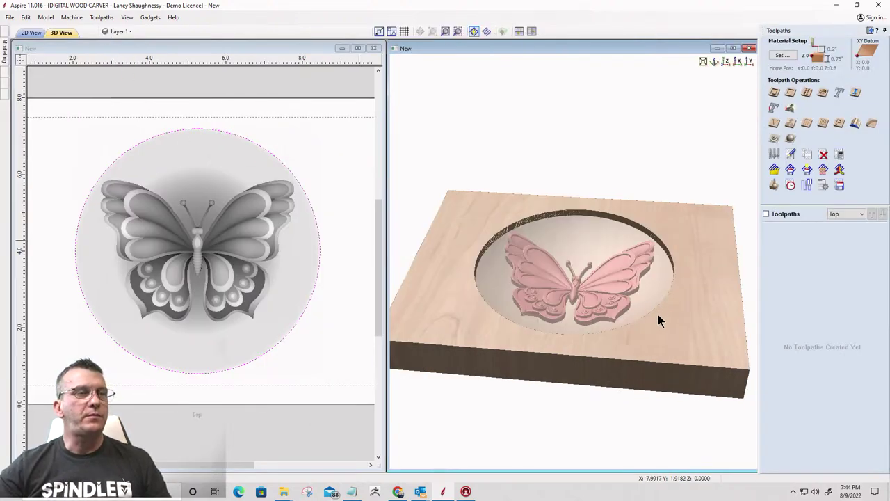
Open Material Setup, which flags the 1.1805-inch model as thicker than the 0.75-inch board
{"action": "left_click_drag", "start_coordinate": [658, 318], "coordinate": [511, 312]}
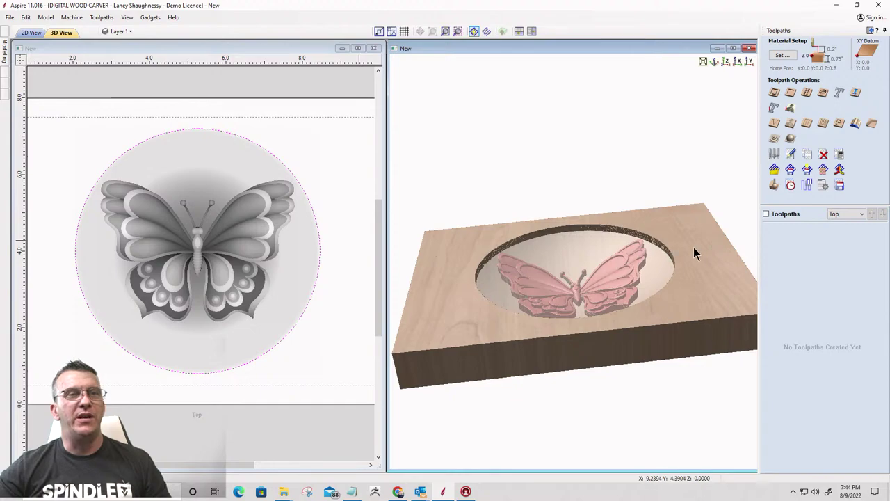
{"action": "left_click", "coordinate": [778, 57]}
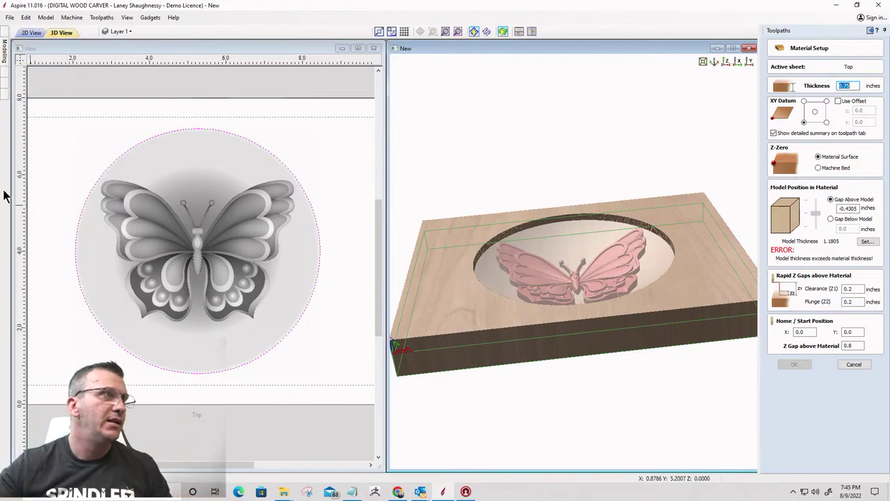
{"action": "mouse_move", "coordinate": [5, 61]}
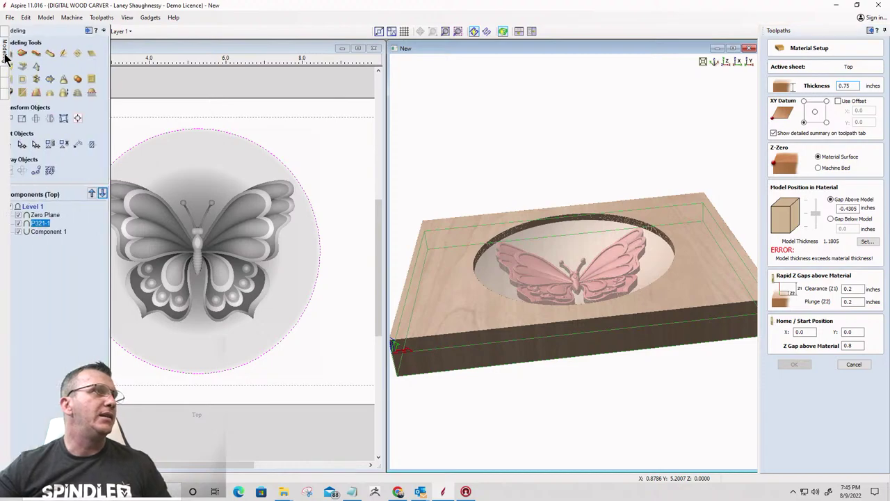
{"action": "left_click", "coordinate": [53, 232]}
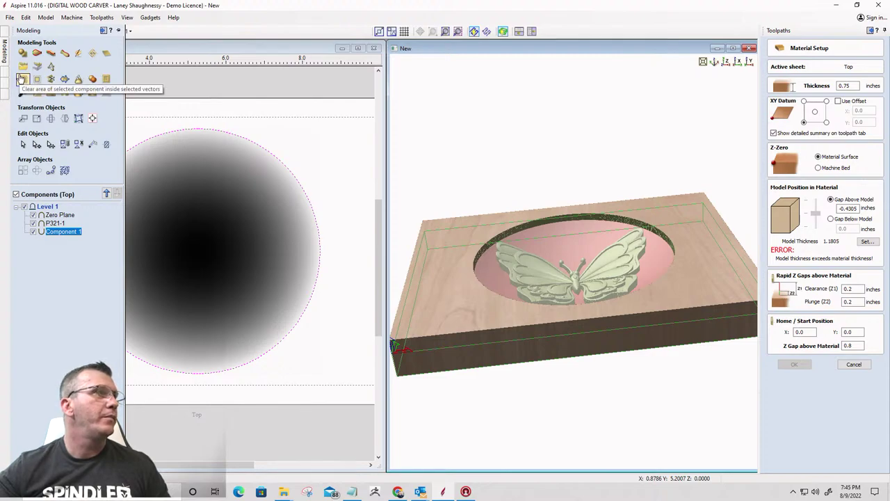
{"action": "left_click", "coordinate": [6, 126]}
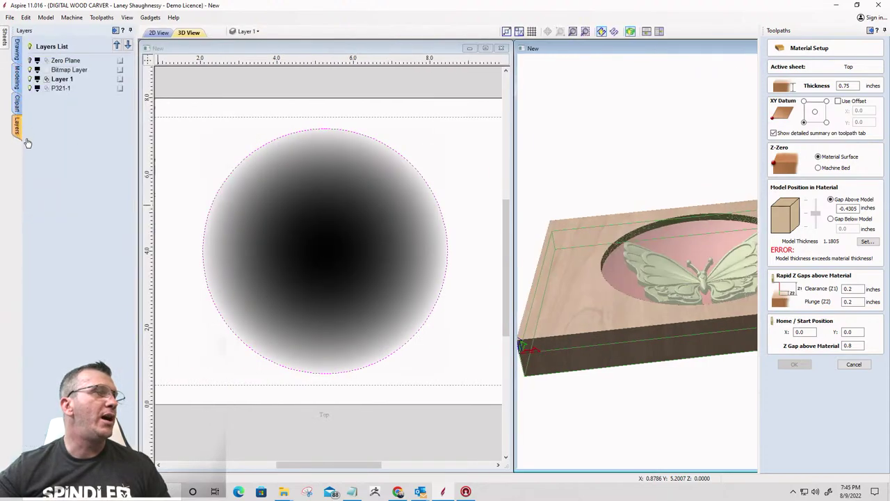
{"action": "left_click", "coordinate": [6, 149]}
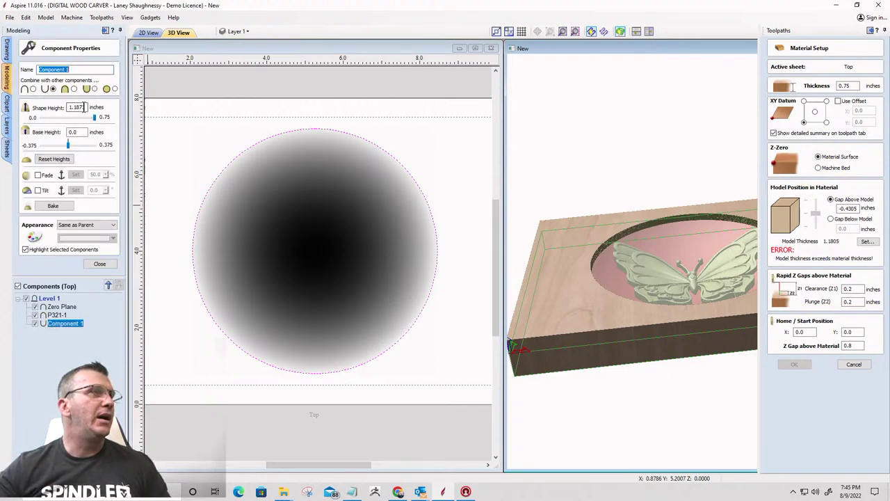
Set Component 1's shape height to 0.625 inch, making the model 0.6356 inches thick
{"action": "left_click", "coordinate": [85, 108]}
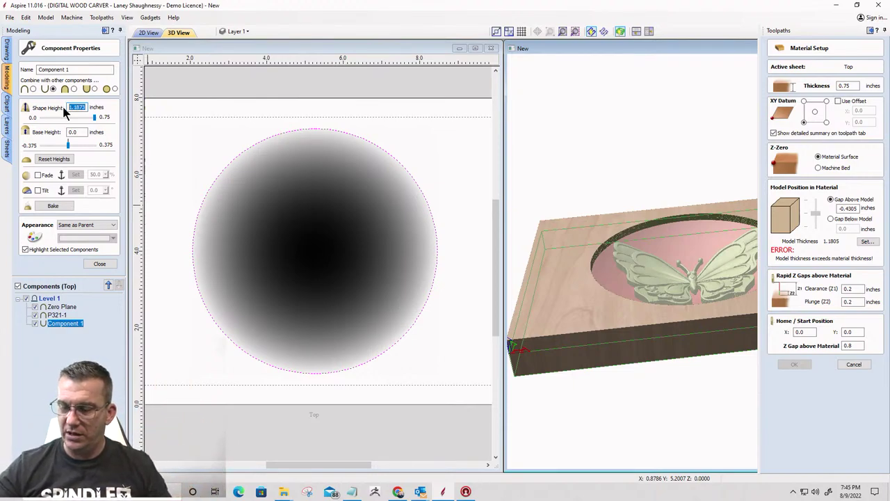
{"action": "type", "text": ".625"}
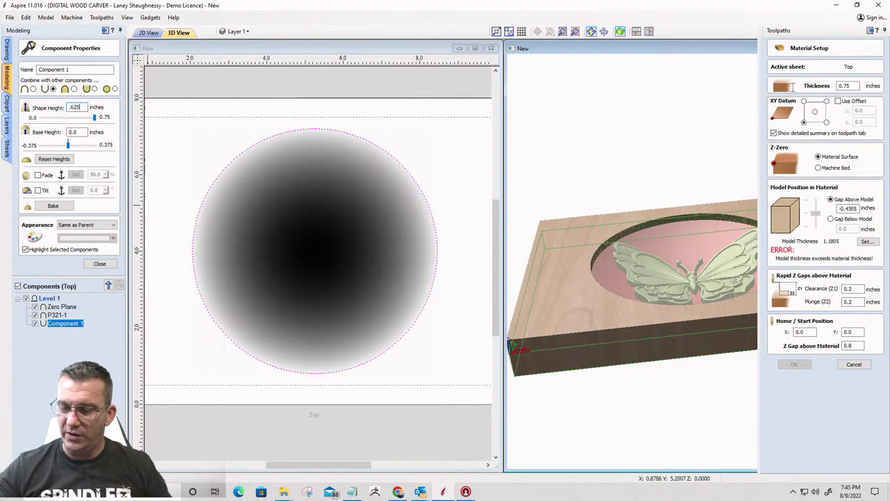
{"action": "left_click", "coordinate": [97, 263]}
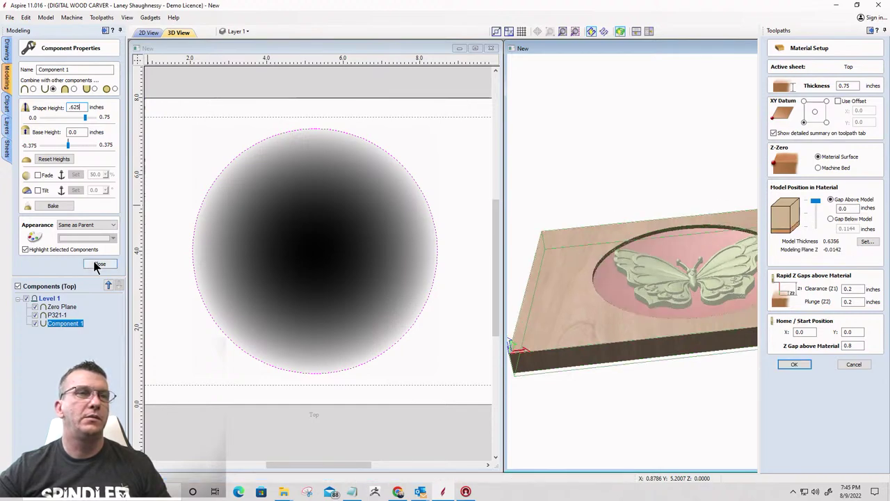
{"action": "left_click_drag", "start_coordinate": [637, 313], "coordinate": [626, 260]}
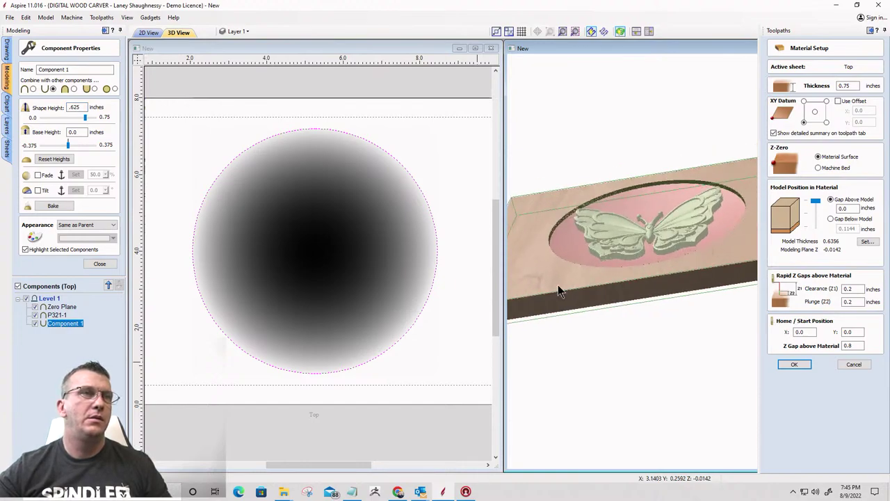
{"action": "left_click_drag", "start_coordinate": [542, 283], "coordinate": [759, 213]}
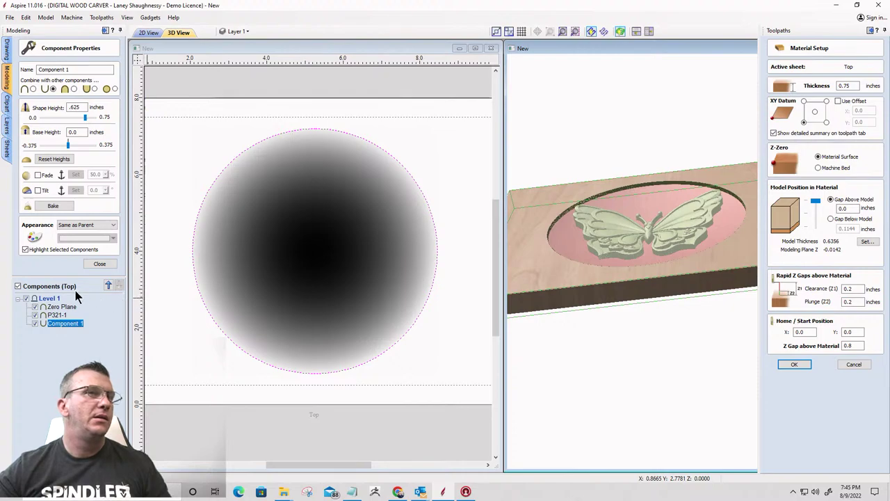
{"action": "left_click", "coordinate": [100, 264]}
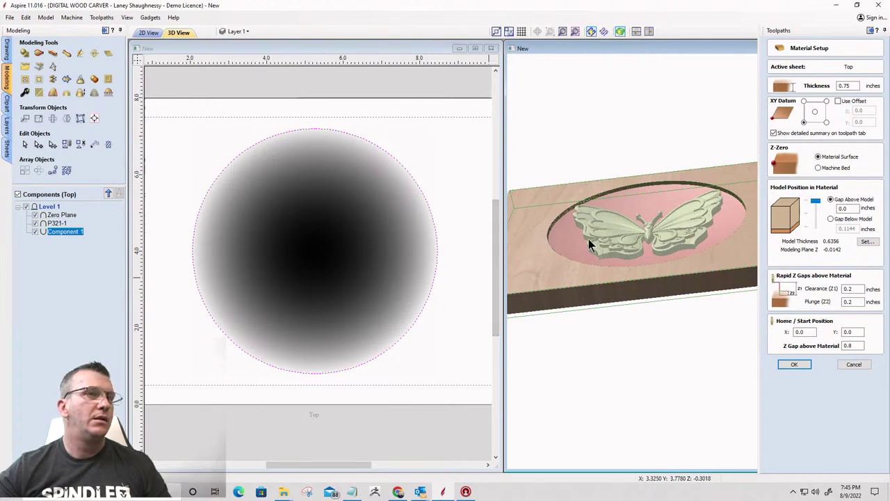
Lower the butterfly P321-1's shape height and inspect the relief in 3D
{"action": "left_click", "coordinate": [58, 223]}
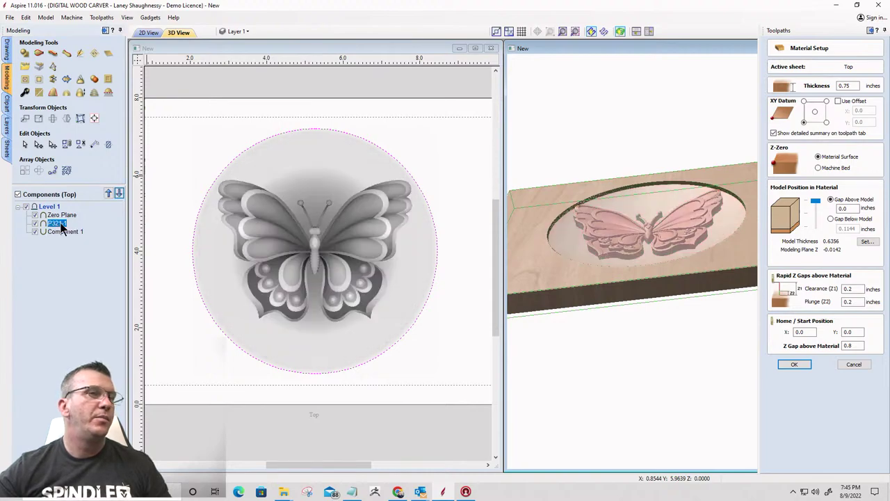
{"action": "left_click", "coordinate": [24, 96]}
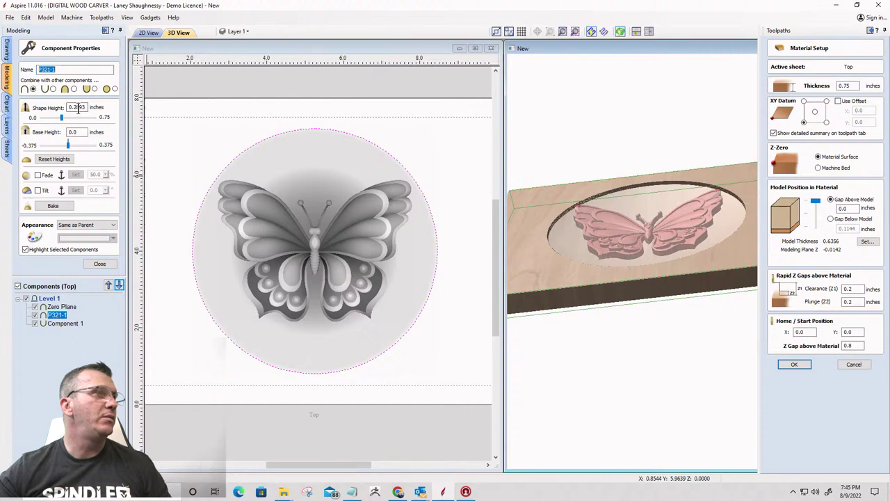
{"action": "left_click", "coordinate": [76, 106]}
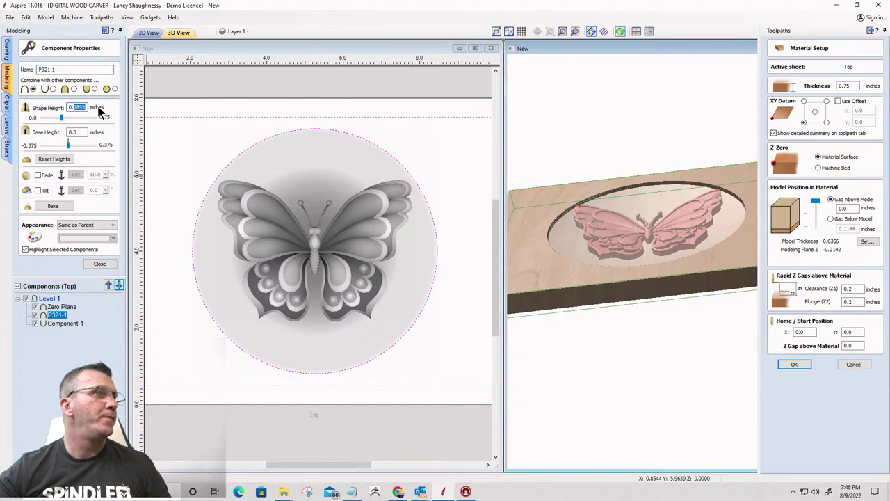
{"action": "type", "text": "0.1875"}
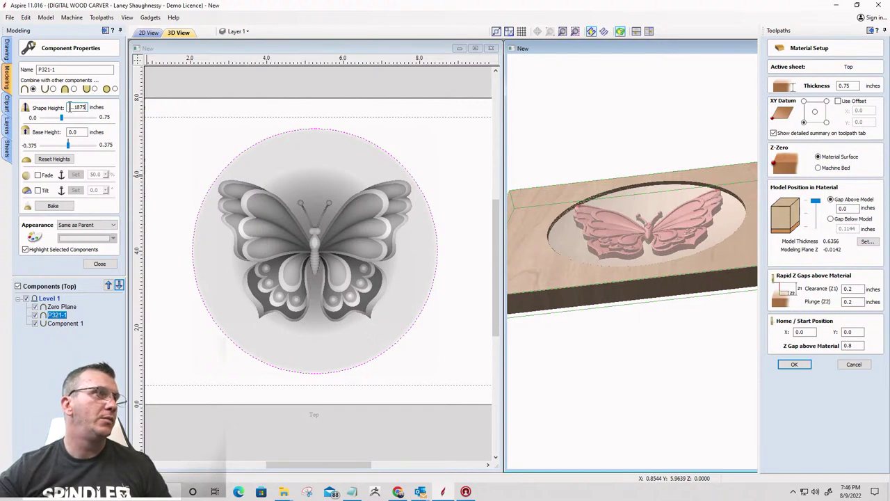
{"action": "key", "text": "Return"}
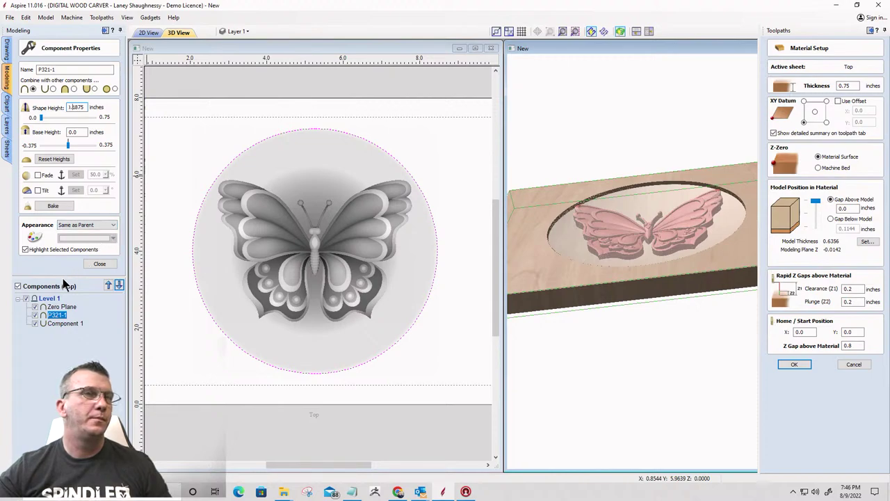
{"action": "left_click_drag", "start_coordinate": [613, 292], "coordinate": [710, 211]}
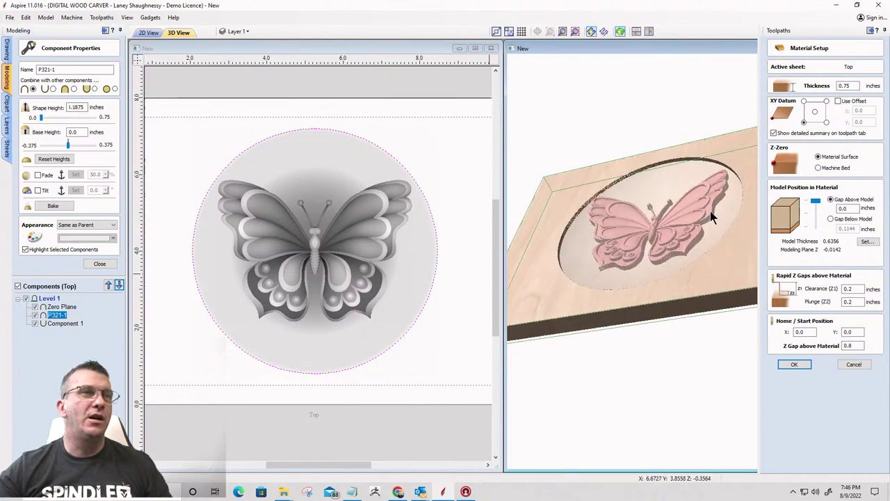
{"action": "scroll", "coordinate": [710, 210], "scroll_direction": "up", "scroll_amount": 6}
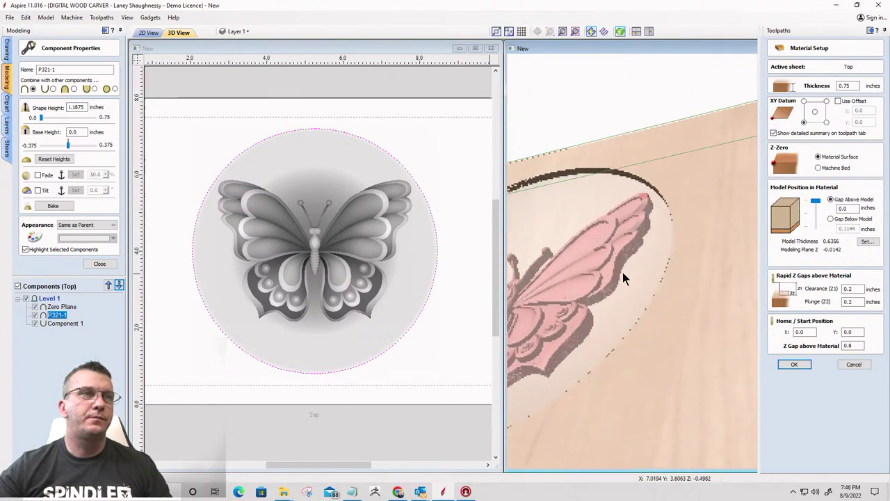
{"action": "scroll", "coordinate": [622, 263], "scroll_direction": "up", "scroll_amount": 4}
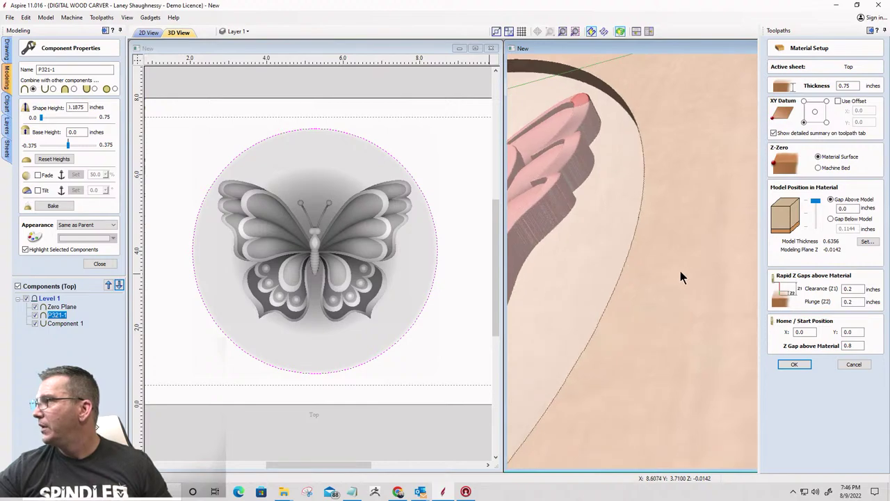
{"action": "left_click_drag", "start_coordinate": [680, 270], "coordinate": [710, 297]}
{"action": "left_click_drag", "start_coordinate": [603, 263], "coordinate": [663, 263]}
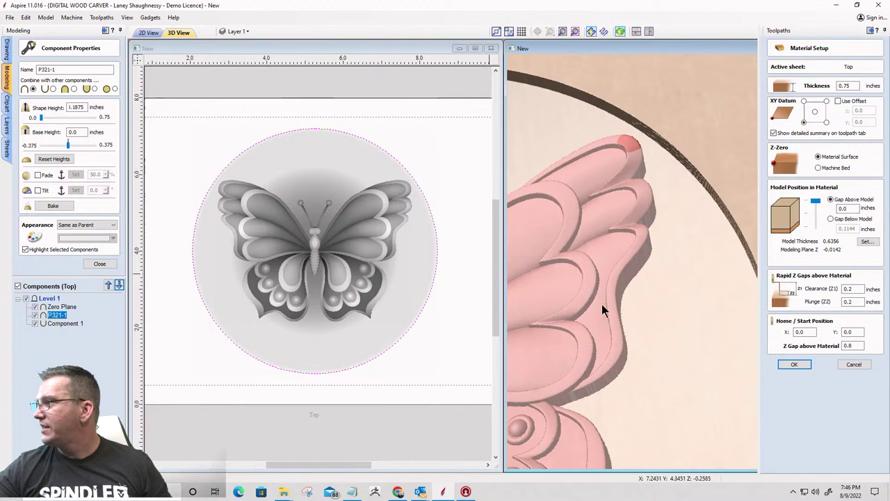
{"action": "left_click_drag", "start_coordinate": [602, 308], "coordinate": [712, 270]}
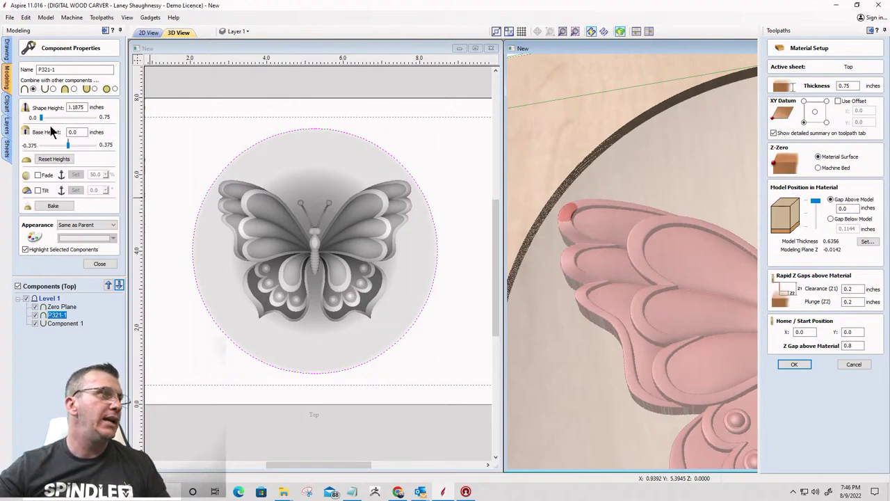
Re-enter the butterfly's shape height to reach 0.15 inch, check the wings, and deselect it
{"action": "double_click", "coordinate": [75, 106]}
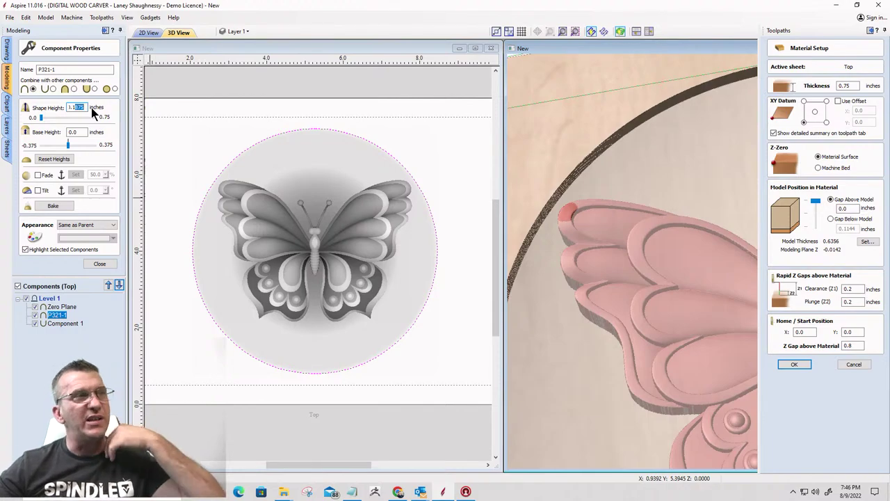
{"action": "left_click_drag", "start_coordinate": [653, 257], "coordinate": [555, 323]}
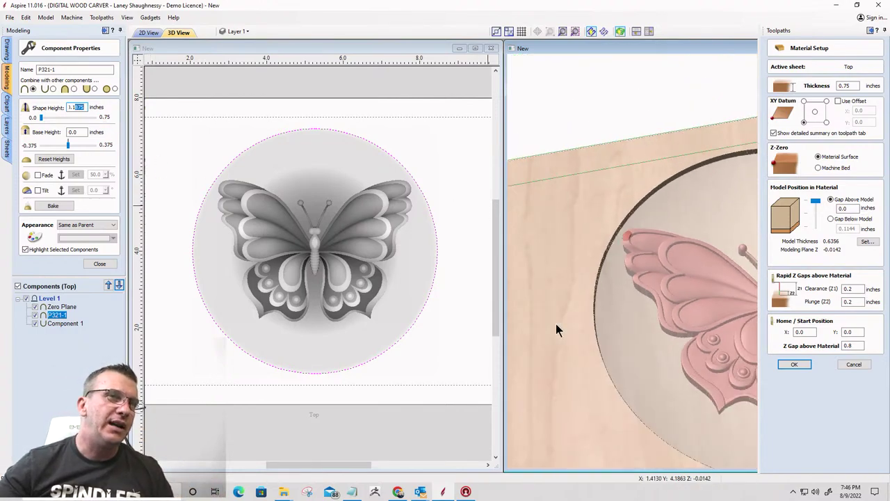
{"action": "scroll", "coordinate": [555, 321], "scroll_direction": "up", "scroll_amount": 2}
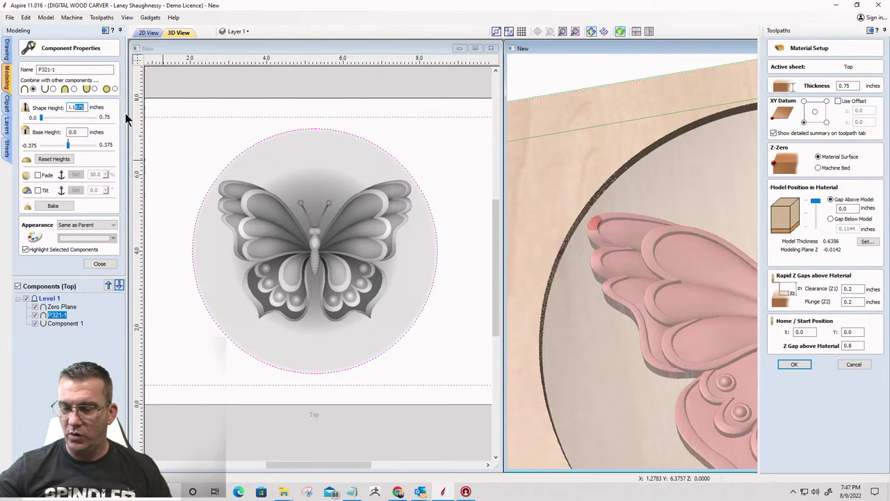
{"action": "type", "text": "1.15"}
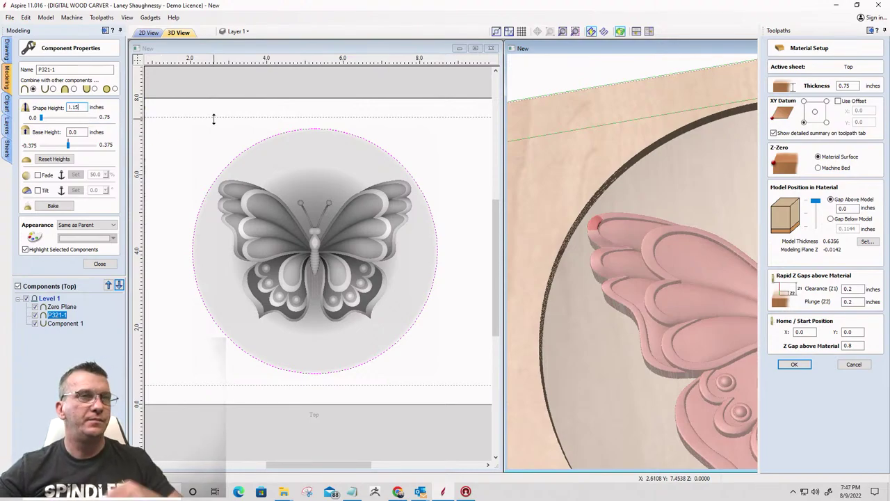
{"action": "key", "text": "Return"}
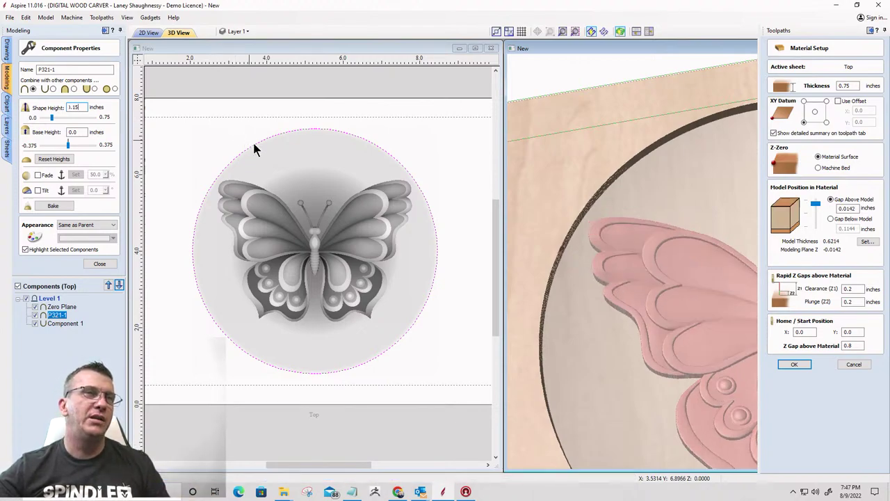
{"action": "middle_click_drag", "start_coordinate": [563, 306], "coordinate": [495, 244]}
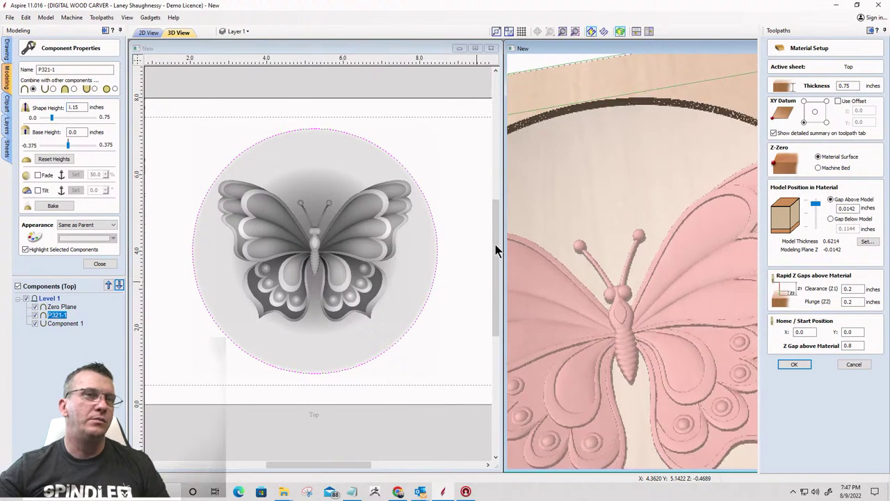
{"action": "left_click_drag", "start_coordinate": [495, 244], "coordinate": [692, 144]}
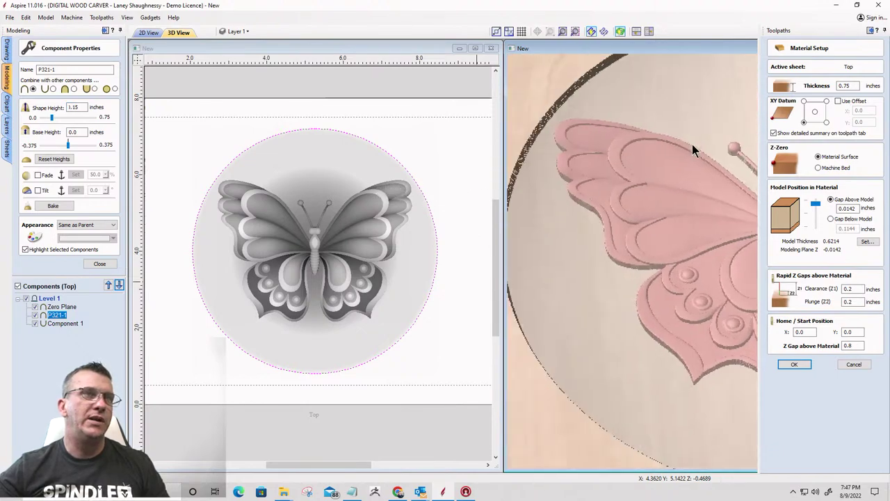
{"action": "left_click", "coordinate": [169, 361]}
Set Gap Above Model to 0.0, leaving 0.1286 inch below the model in the 0.75-inch board
{"action": "scroll", "coordinate": [485, 226], "scroll_direction": "down", "scroll_amount": 2}
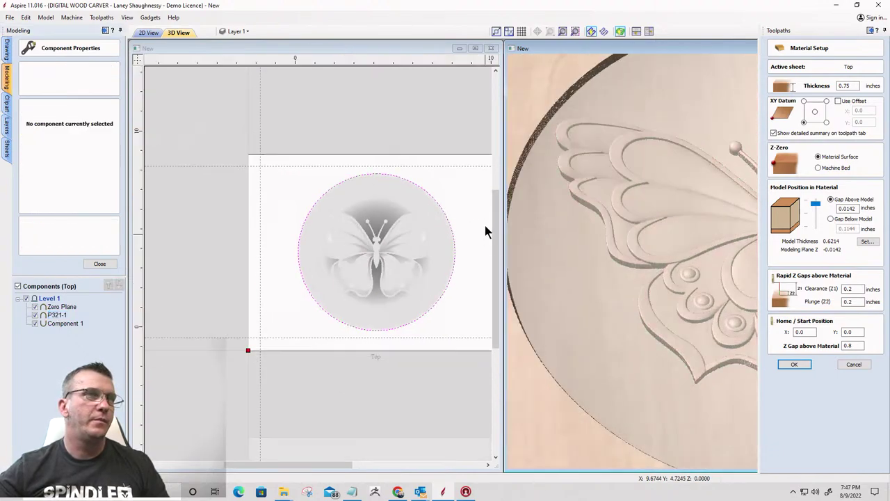
{"action": "scroll", "coordinate": [484, 226], "scroll_direction": "down", "scroll_amount": 1}
{"action": "left_click_drag", "start_coordinate": [611, 315], "coordinate": [672, 250]}
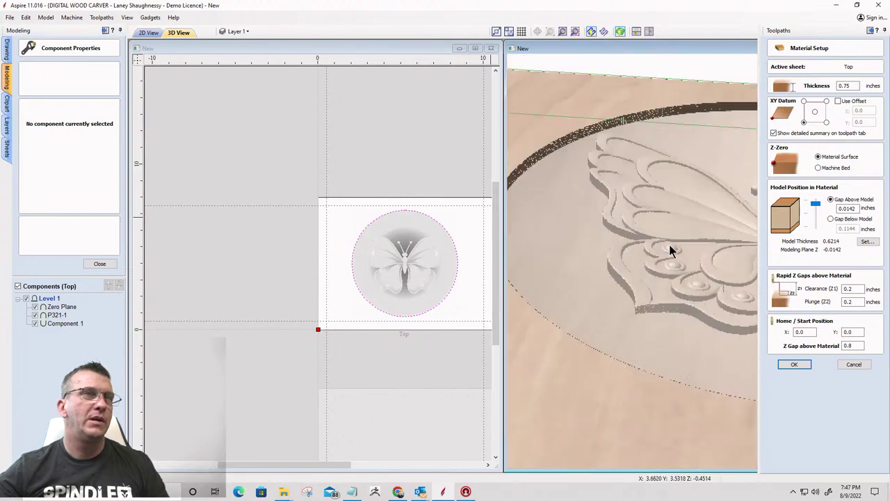
{"action": "left_click_drag", "start_coordinate": [590, 275], "coordinate": [580, 288]}
{"action": "left_click_drag", "start_coordinate": [820, 233], "coordinate": [818, 205]}
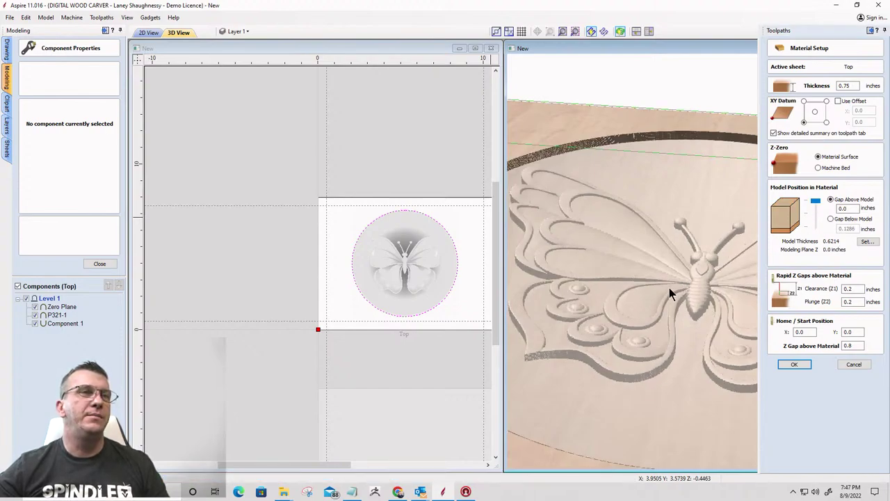
{"action": "left_click_drag", "start_coordinate": [669, 290], "coordinate": [642, 279]}
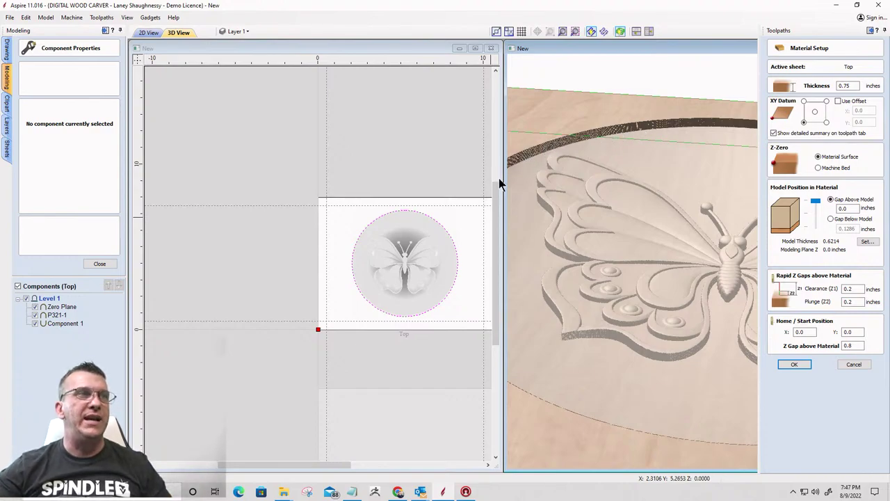
{"action": "left_click_drag", "start_coordinate": [635, 183], "coordinate": [602, 204]}
{"action": "scroll", "coordinate": [598, 196], "scroll_direction": "down", "scroll_amount": 2}
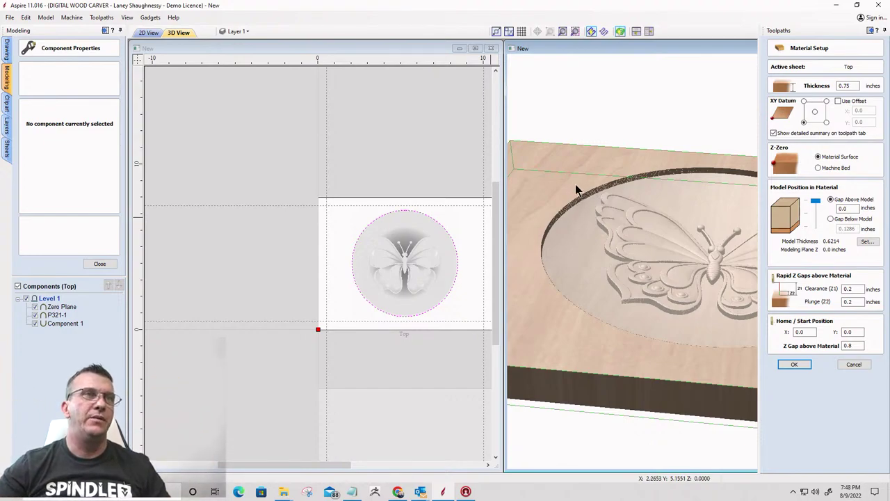
{"action": "scroll", "coordinate": [532, 205], "scroll_direction": "down", "scroll_amount": 5}
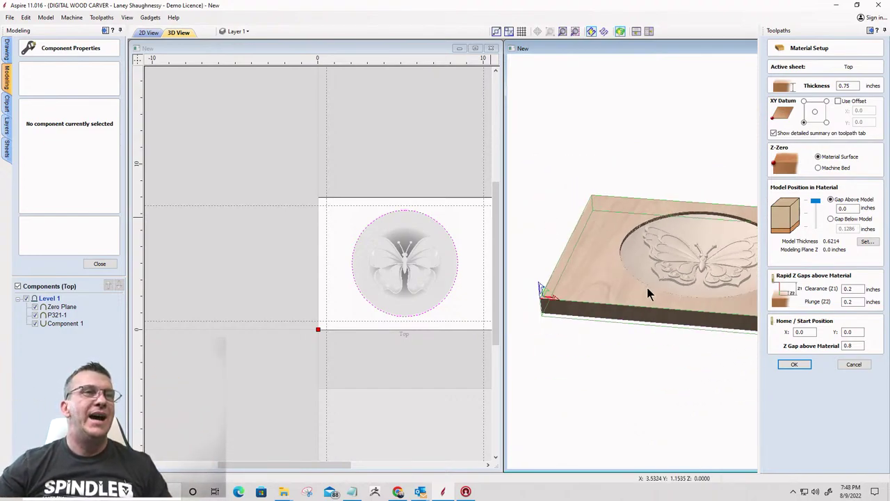
{"action": "scroll", "coordinate": [618, 284], "scroll_direction": "up", "scroll_amount": 5}
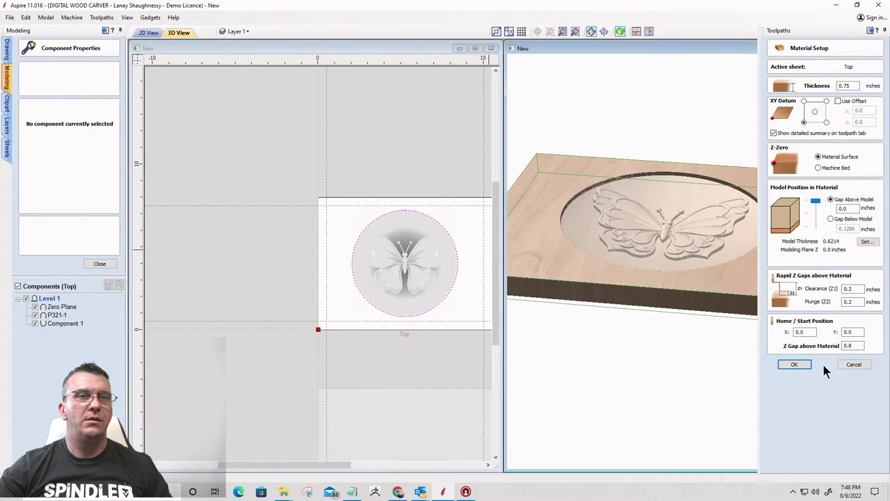
Accept the material setup and maximize the 3D view with the Modeling panel collapsed
{"action": "left_click", "coordinate": [794, 365]}
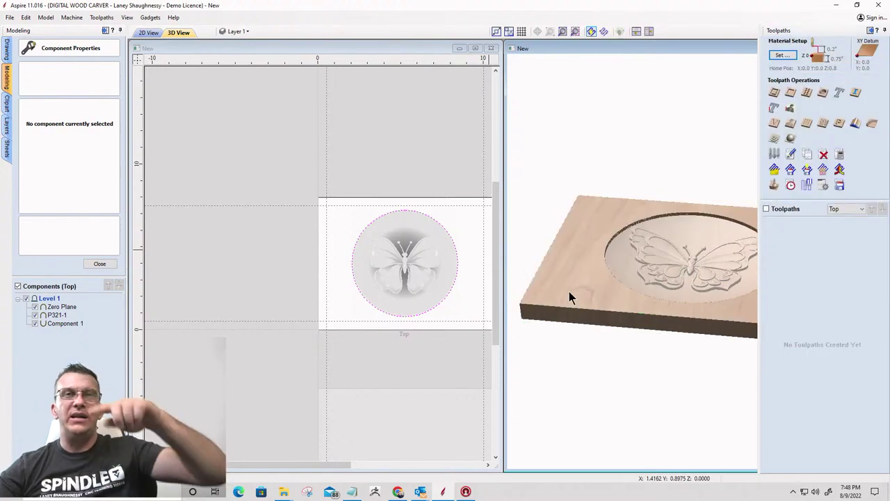
{"action": "left_click_drag", "start_coordinate": [582, 265], "coordinate": [756, 47]}
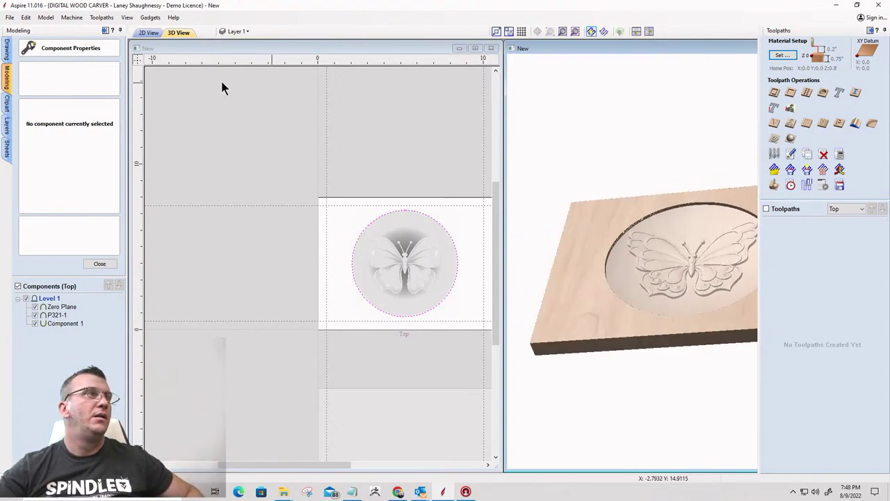
{"action": "left_click", "coordinate": [107, 30]}
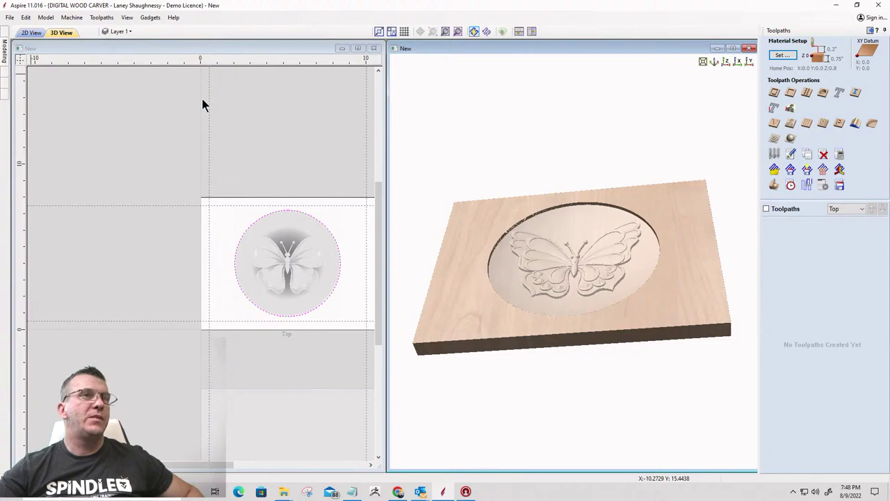
{"action": "left_click", "coordinate": [732, 47]}
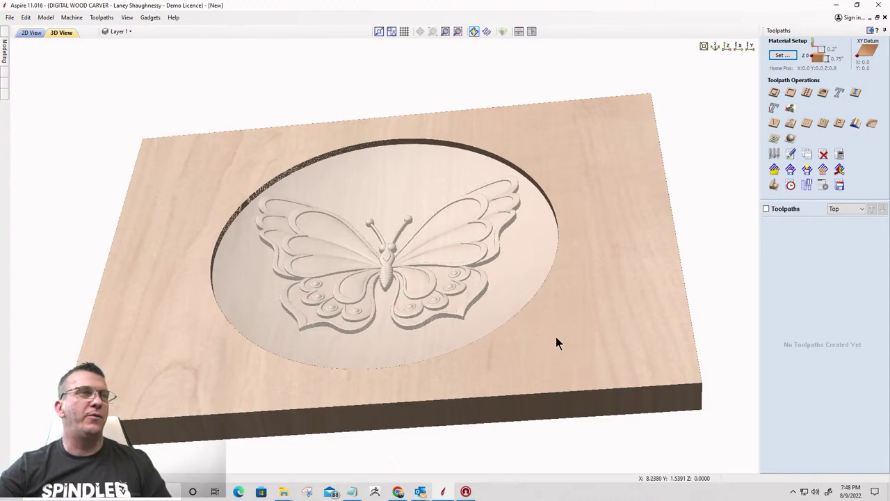
Orbit the 3D preview to inspect the butterfly inside the recessed circular dish
{"action": "left_click_drag", "start_coordinate": [511, 336], "coordinate": [491, 313]}
{"action": "left_click_drag", "start_coordinate": [492, 276], "coordinate": [359, 426]}
{"action": "left_click_drag", "start_coordinate": [224, 415], "coordinate": [190, 395]}
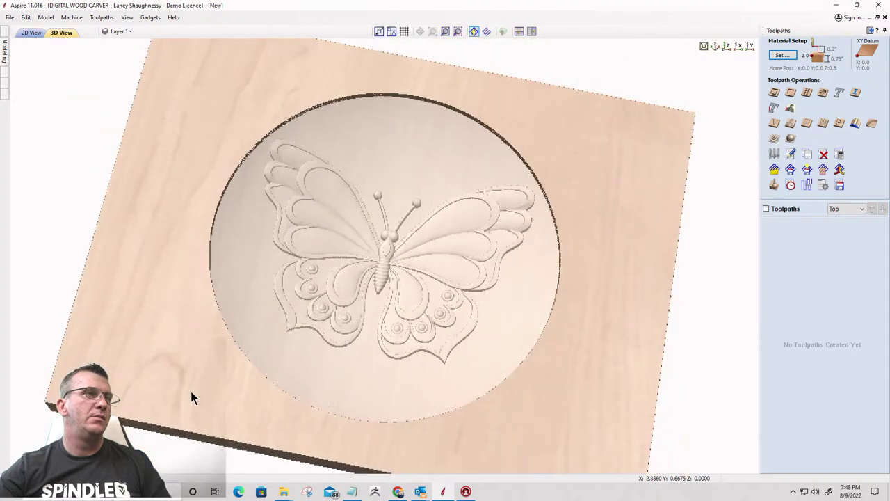
{"action": "left_click_drag", "start_coordinate": [590, 350], "coordinate": [587, 318]}
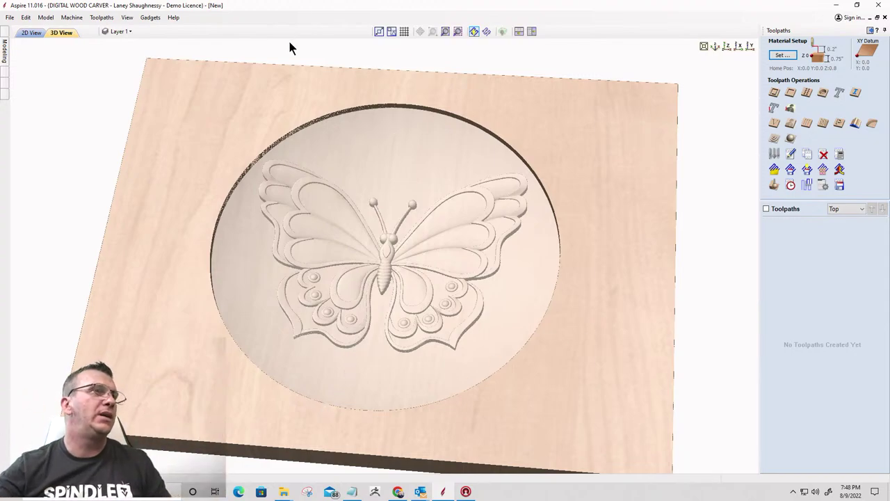
{"action": "left_click_drag", "start_coordinate": [388, 377], "coordinate": [439, 321]}
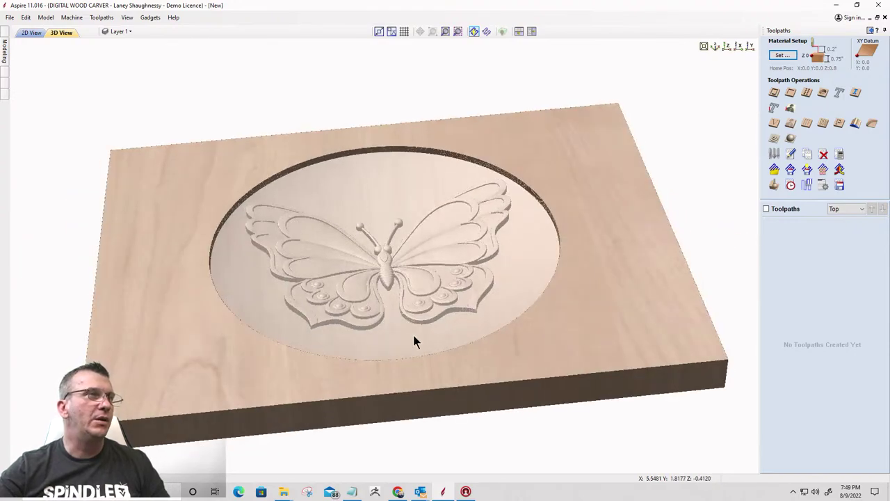
{"action": "left_click_drag", "start_coordinate": [284, 397], "coordinate": [239, 414]}
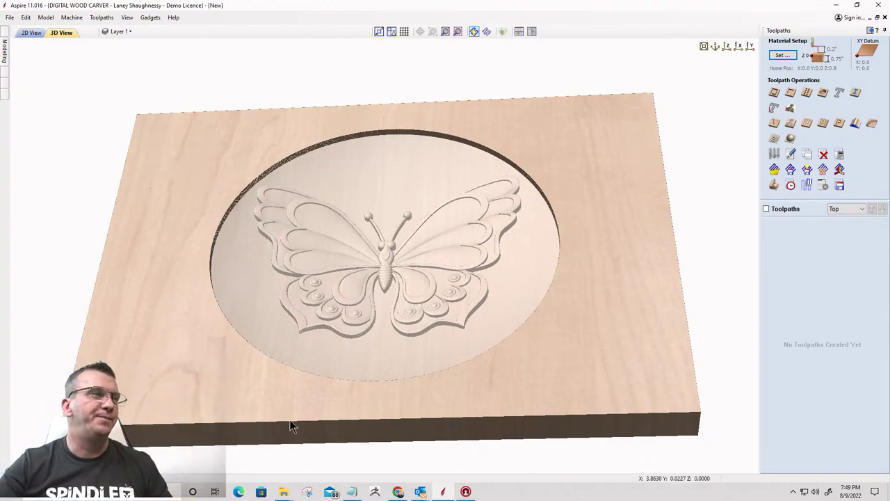
{"action": "left_click_drag", "start_coordinate": [257, 419], "coordinate": [132, 292]}
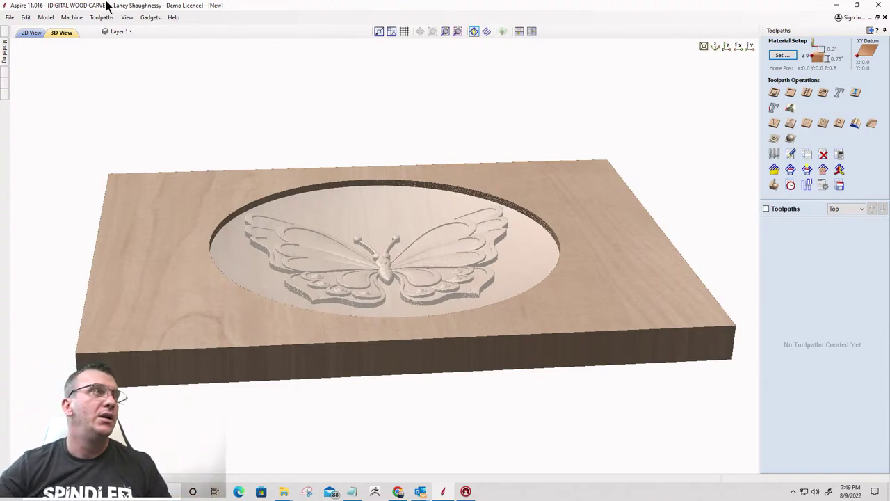
Save the project as 'Aunt' in Downloads, collapse the Toolpaths panel and open the Modeling tab
{"action": "left_click", "coordinate": [9, 18]}
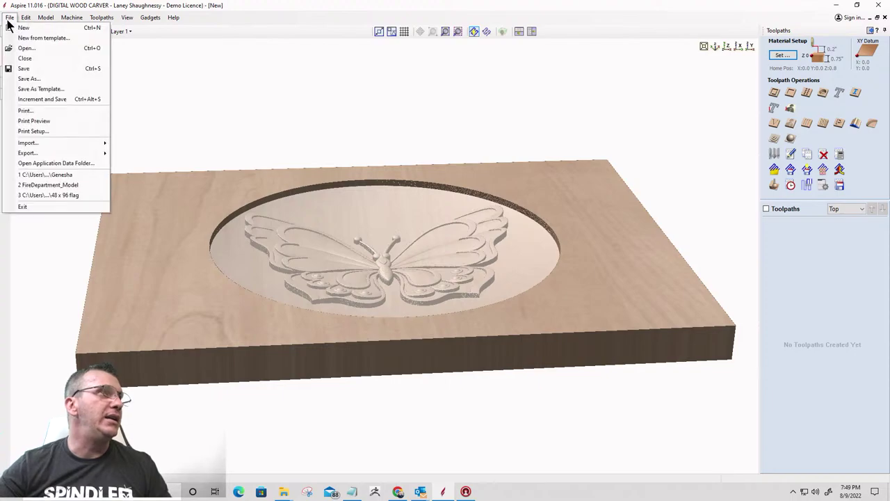
{"action": "left_click", "coordinate": [28, 79]}
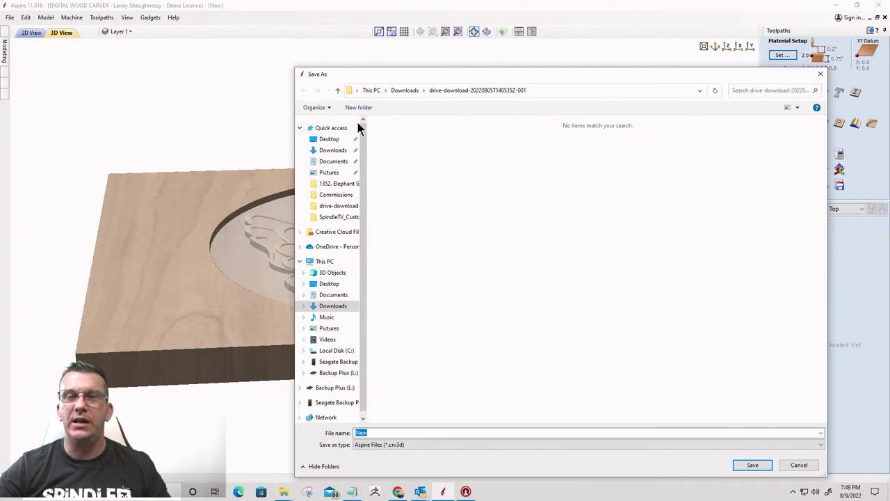
{"action": "left_click", "coordinate": [332, 150]}
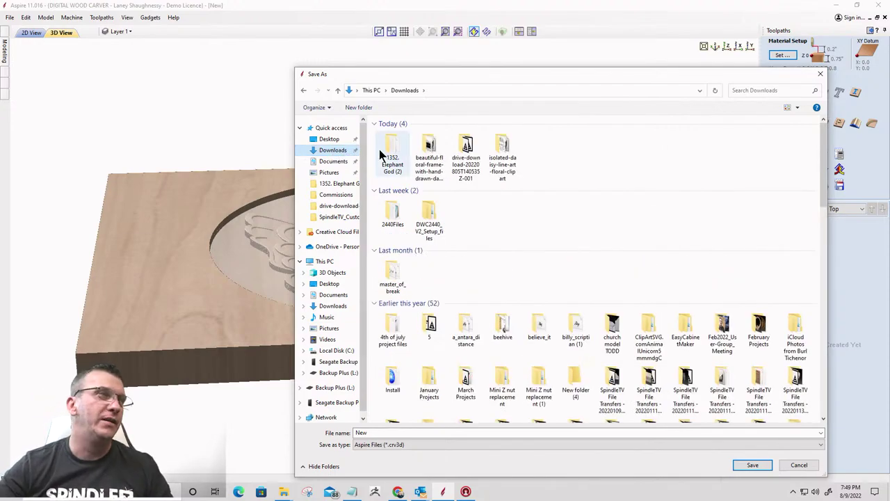
{"action": "double_click", "coordinate": [360, 432]}
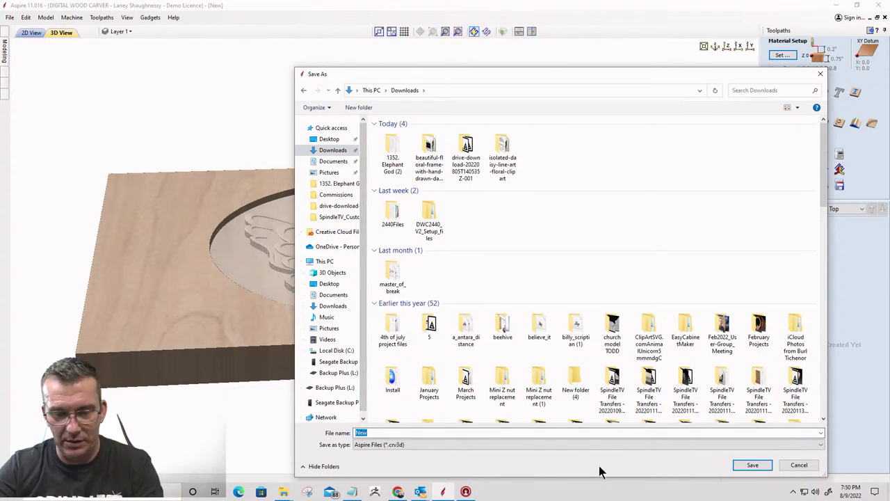
{"action": "type", "text": "AuntMarsha_Urn"}
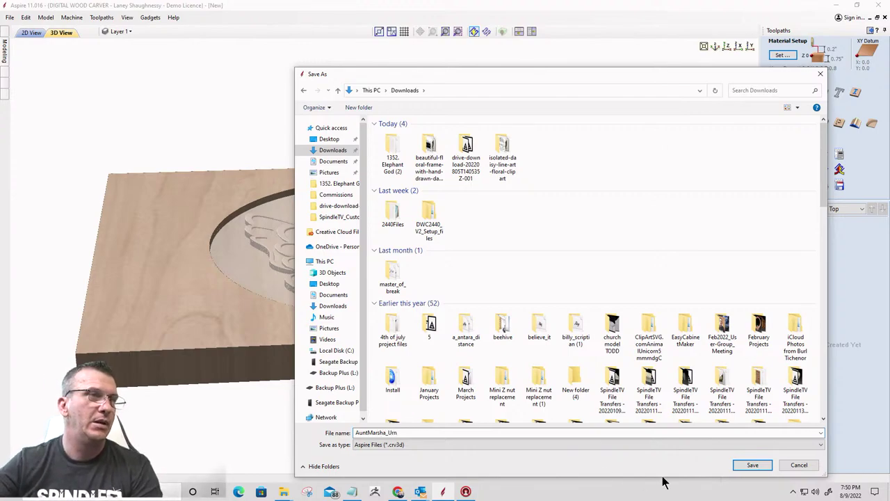
{"action": "left_click", "coordinate": [754, 467]}
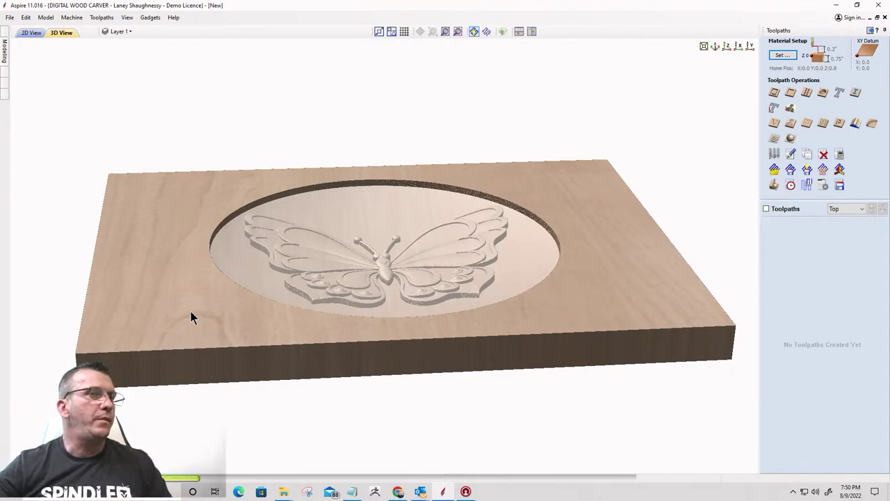
{"action": "left_click", "coordinate": [870, 30]}
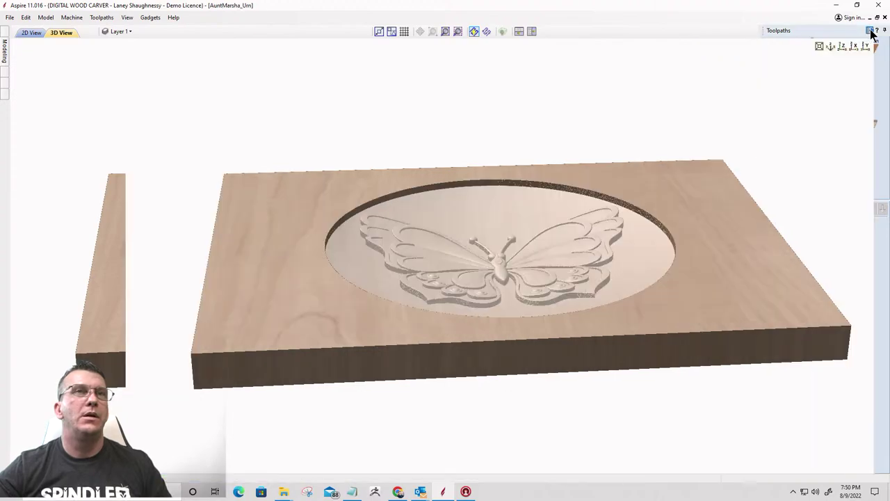
{"action": "left_click", "coordinate": [6, 50]}
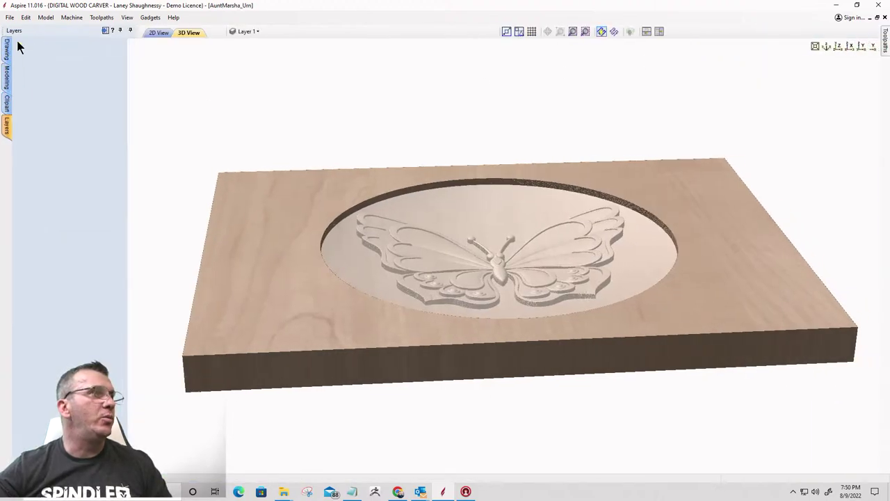
Bring up the Sheets list and make Long Side the active sheet
{"action": "left_click", "coordinate": [8, 132]}
{"action": "left_click", "coordinate": [7, 149]}
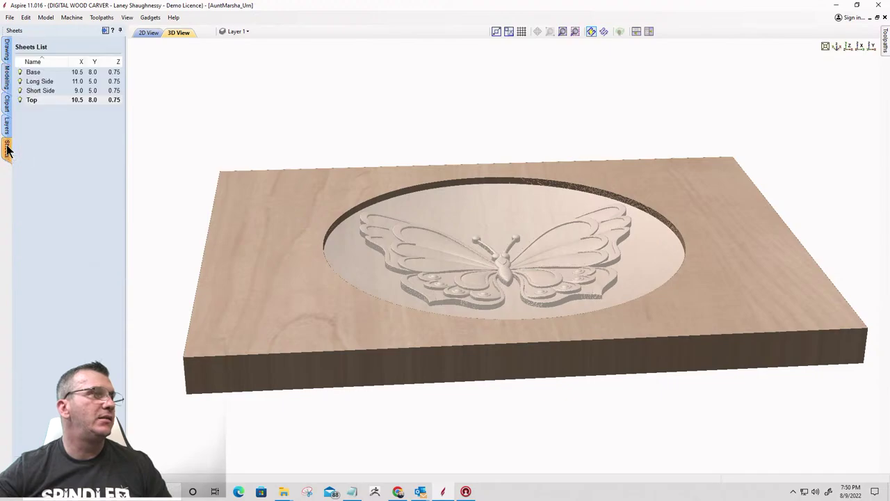
{"action": "left_click", "coordinate": [40, 83]}
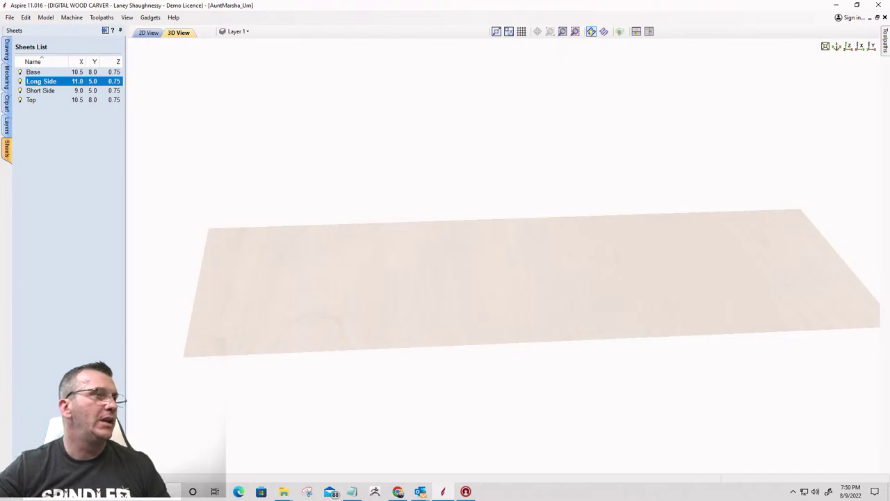
Show the Long Side sheet in the flat 2D view
{"action": "left_click", "coordinate": [5, 61]}
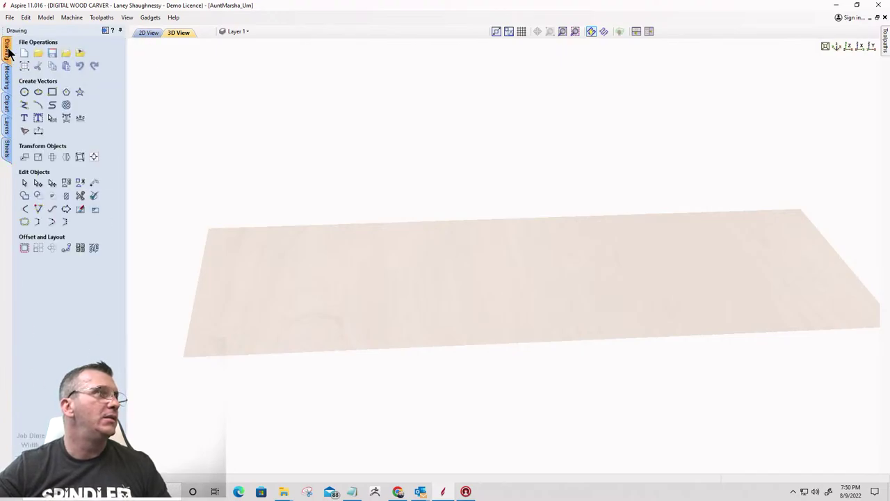
{"action": "left_click", "coordinate": [148, 34]}
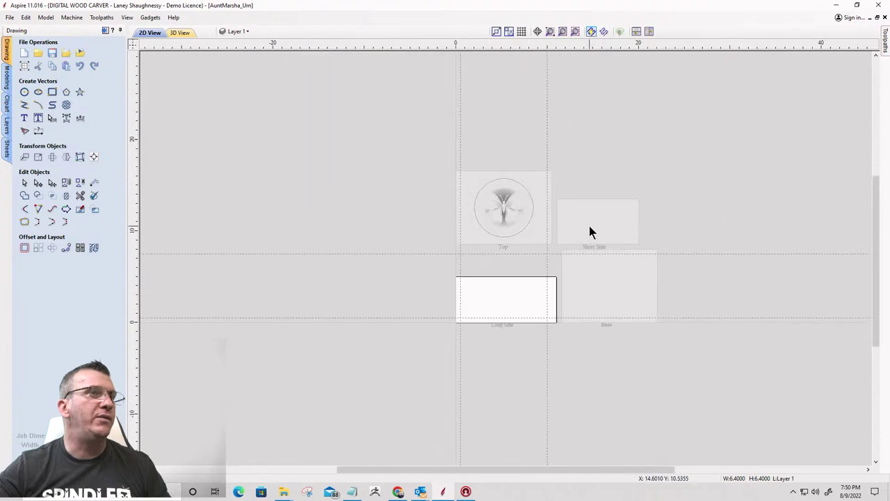
{"action": "scroll", "coordinate": [626, 264], "scroll_direction": "down", "scroll_amount": 3}
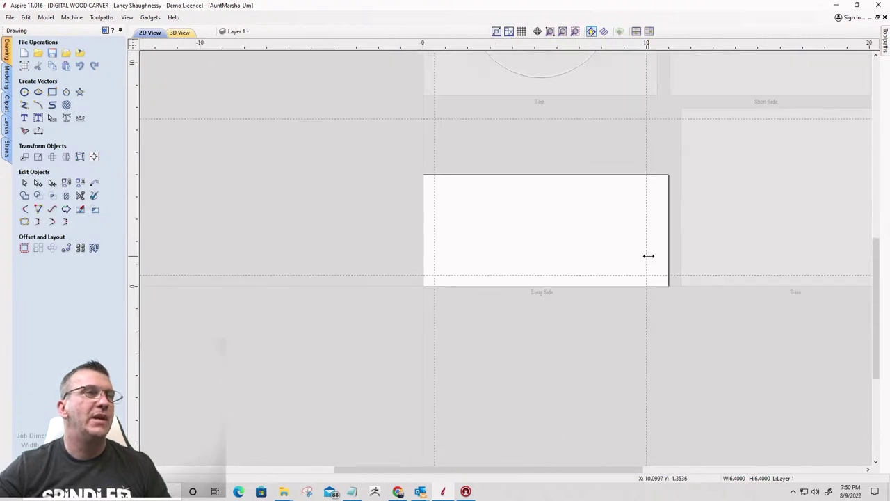
{"action": "scroll", "coordinate": [644, 254], "scroll_direction": "up", "scroll_amount": 3}
{"action": "scroll", "coordinate": [644, 255], "scroll_direction": "down", "scroll_amount": 6}
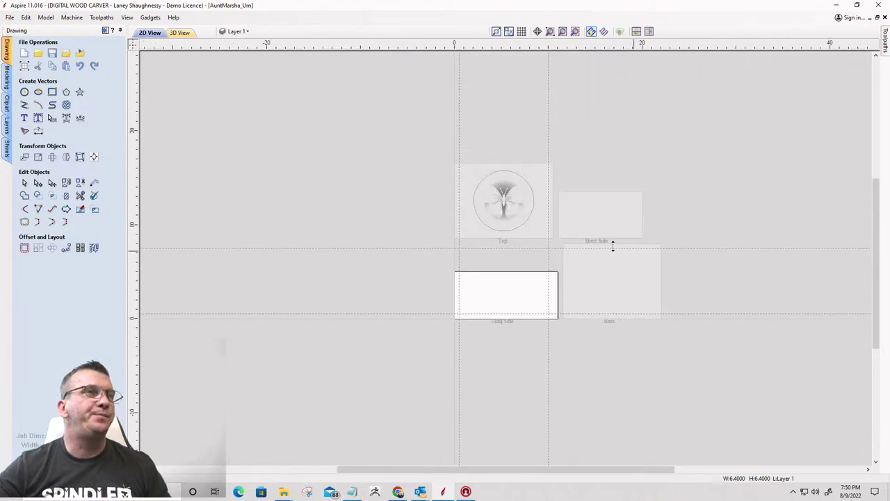
{"action": "scroll", "coordinate": [513, 290], "scroll_direction": "up", "scroll_amount": 5}
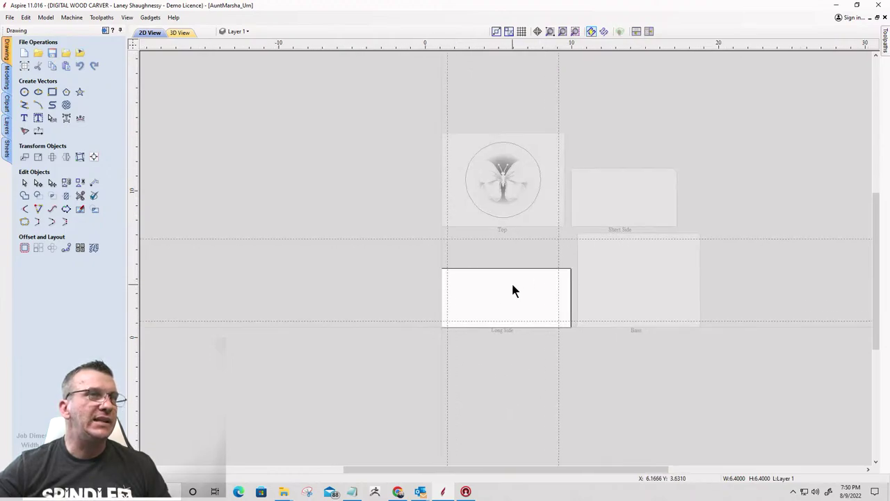
Clear the dashed guide lines from the 2D canvas
{"action": "left_click", "coordinate": [135, 47]}
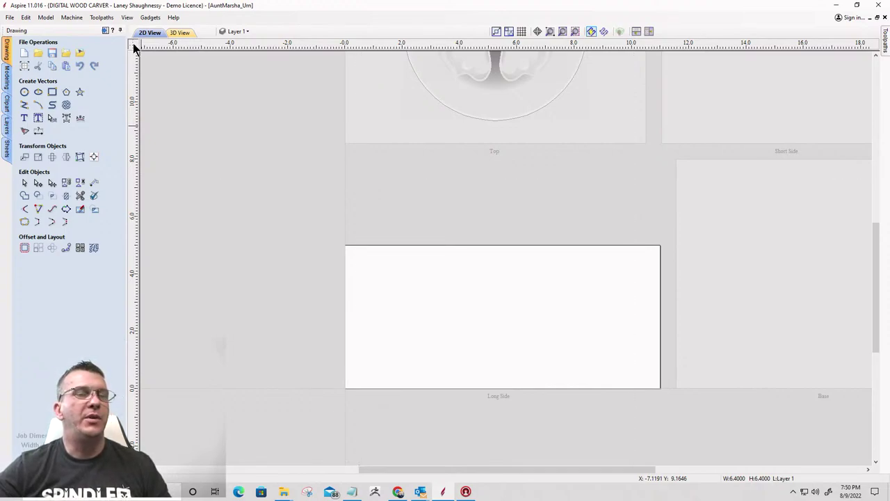
{"action": "scroll", "coordinate": [453, 379], "scroll_direction": "up", "scroll_amount": 2}
{"action": "scroll", "coordinate": [458, 382], "scroll_direction": "down", "scroll_amount": 2}
{"action": "scroll", "coordinate": [461, 459], "scroll_direction": "up", "scroll_amount": 2}
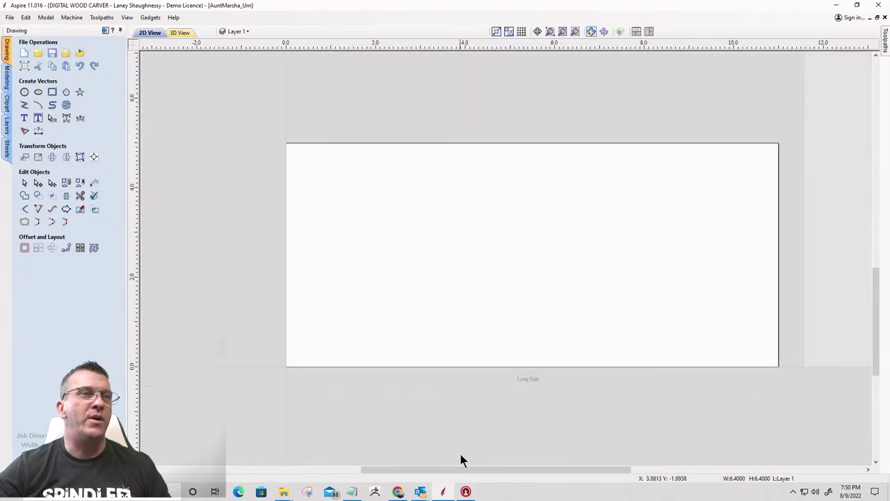
{"action": "scroll", "coordinate": [463, 419], "scroll_direction": "down", "scroll_amount": 1}
{"action": "scroll", "coordinate": [517, 387], "scroll_direction": "up", "scroll_amount": 1}
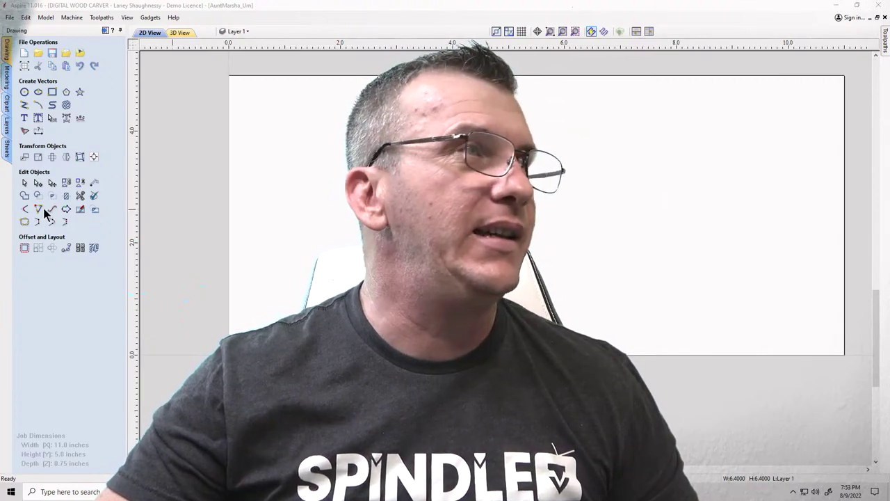
Draw an 11 x 1.5 inch square-cornered rectangle from the sheet's bottom-left corner
{"action": "left_click", "coordinate": [52, 92]}
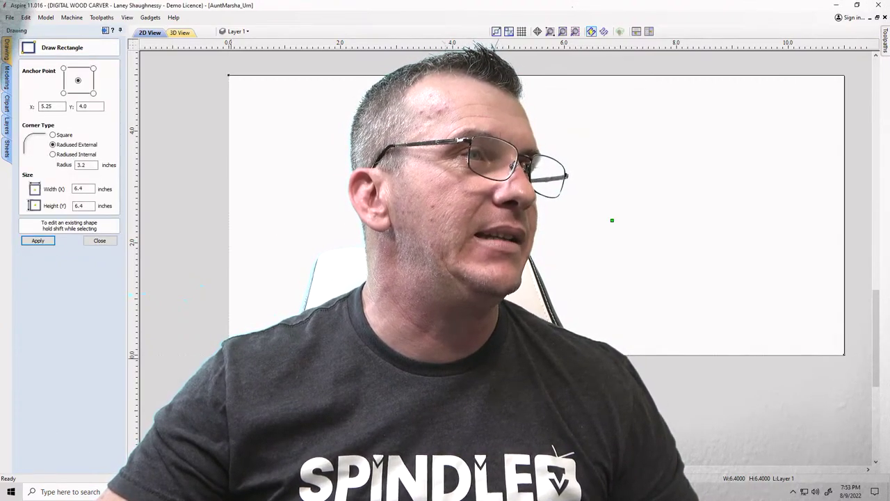
{"action": "left_click_drag", "start_coordinate": [228, 354], "coordinate": [247, 299]}
{"action": "left_click_drag", "start_coordinate": [577, 280], "coordinate": [843, 271]}
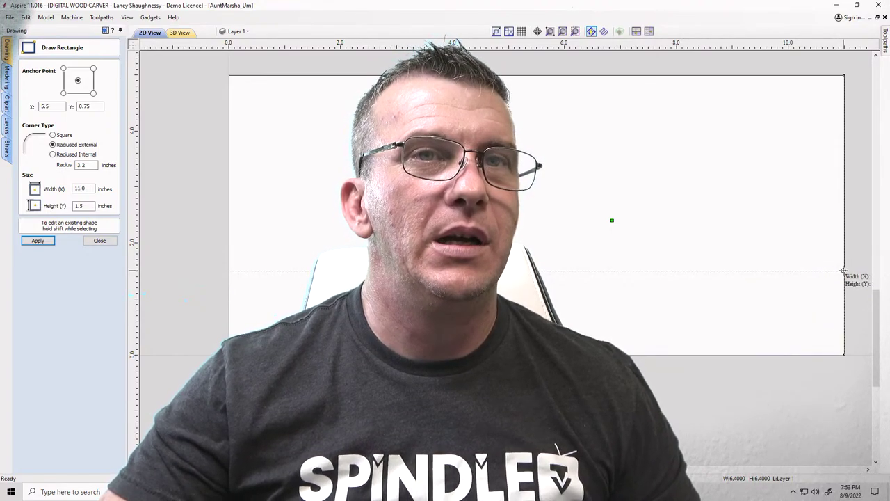
{"action": "left_click_drag", "start_coordinate": [843, 270], "coordinate": [843, 270]}
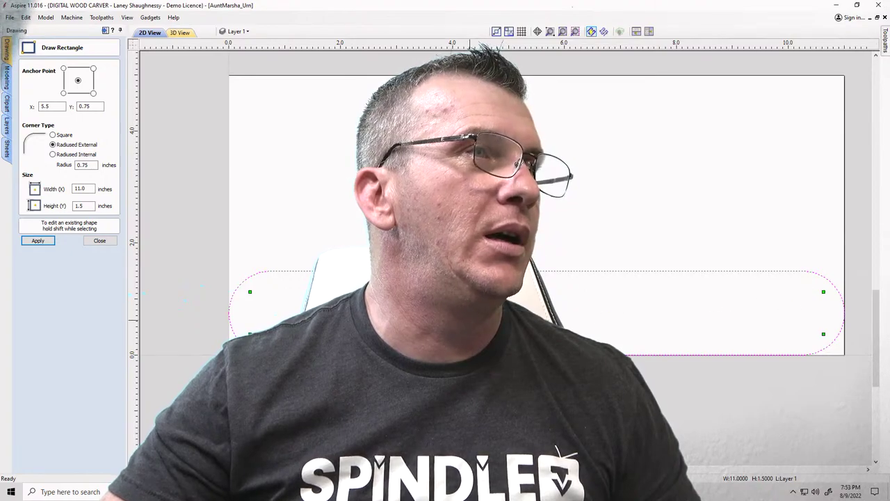
{"action": "left_click", "coordinate": [53, 135]}
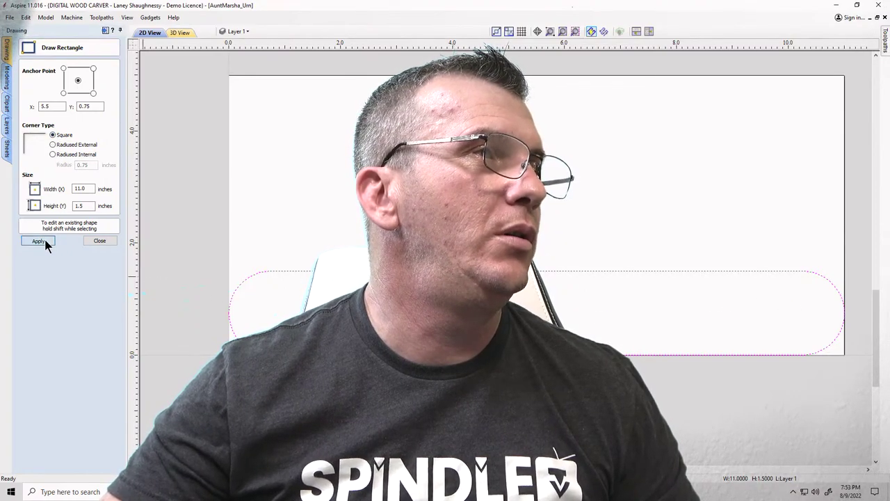
{"action": "left_click", "coordinate": [45, 240]}
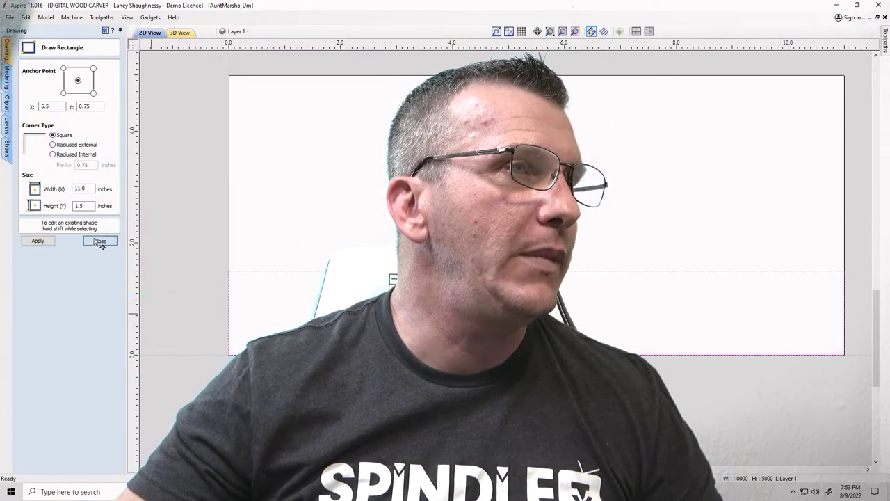
{"action": "left_click", "coordinate": [100, 240]}
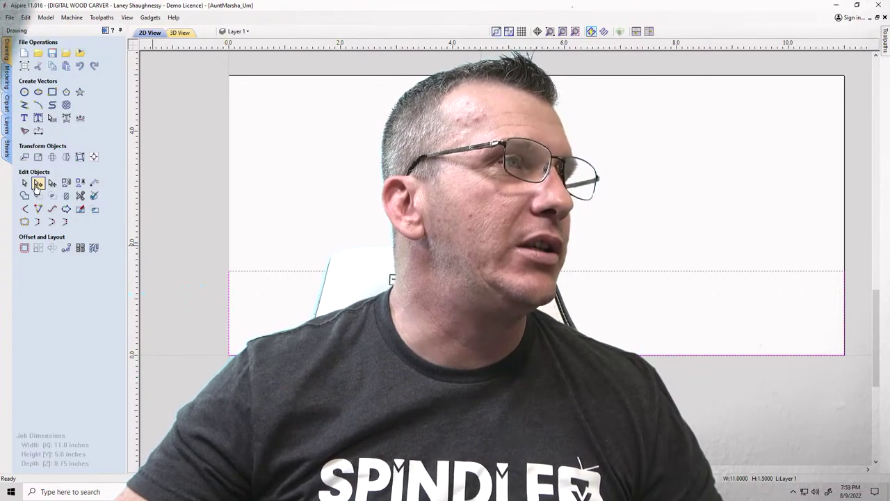
Delete the rectangle's right-hand span, leaving an 11-inch line along the sheet bottom
{"action": "left_click", "coordinate": [38, 182]}
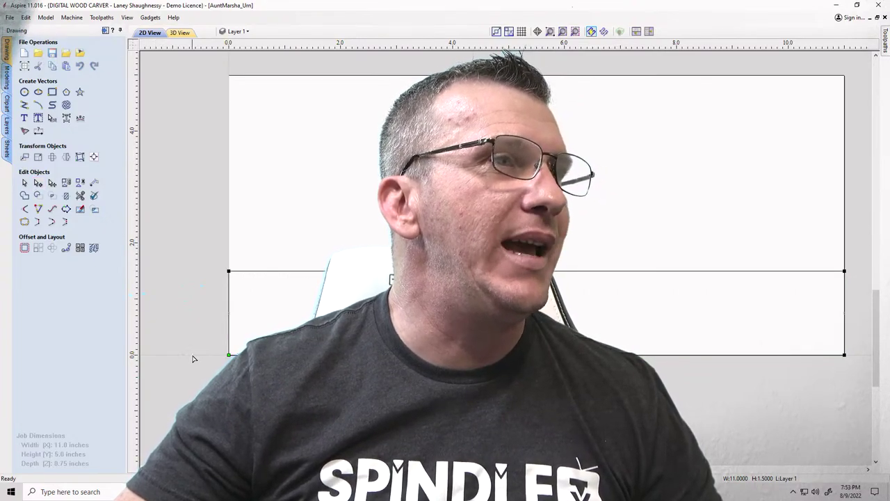
{"action": "right_click", "coordinate": [229, 293]}
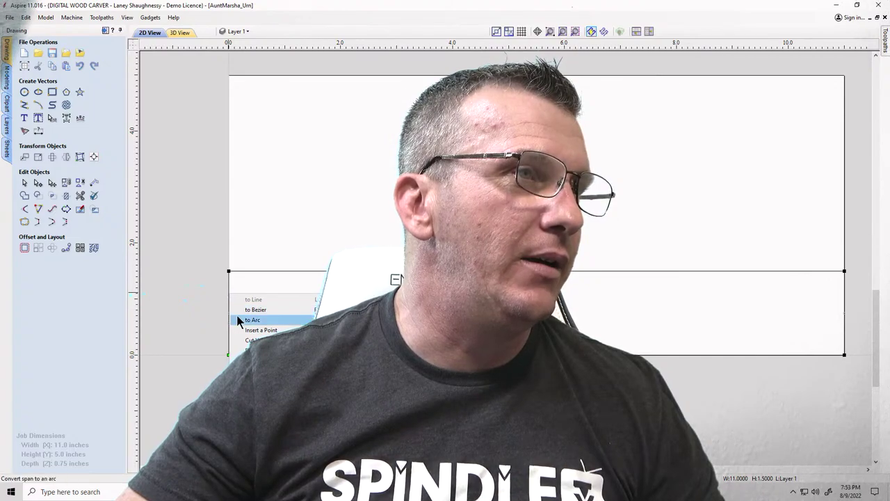
{"action": "left_click", "coordinate": [240, 340]}
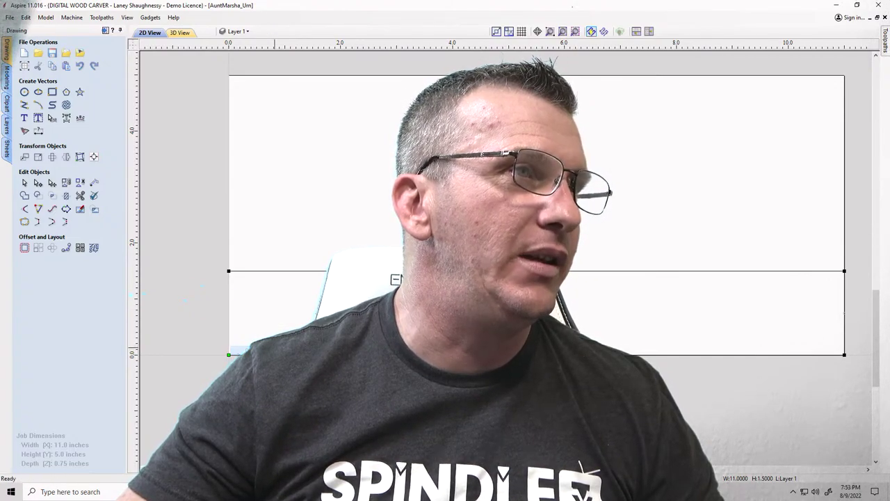
{"action": "right_click", "coordinate": [845, 288]}
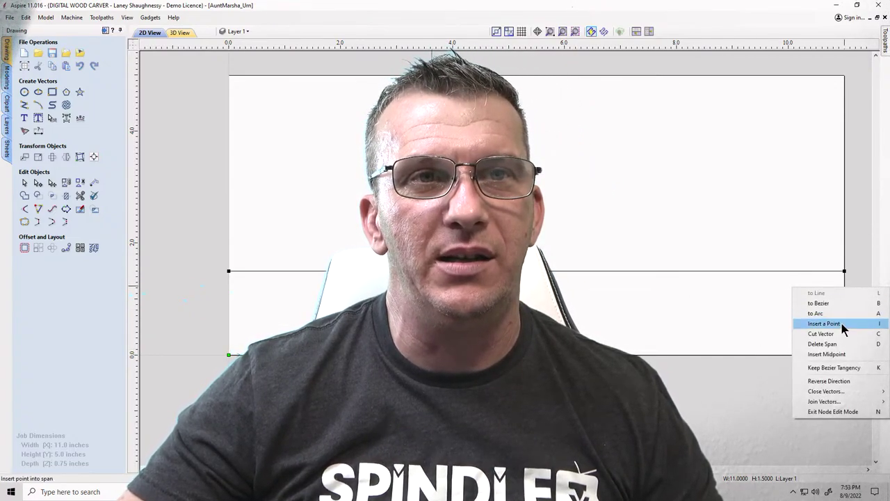
{"action": "left_click", "coordinate": [837, 344]}
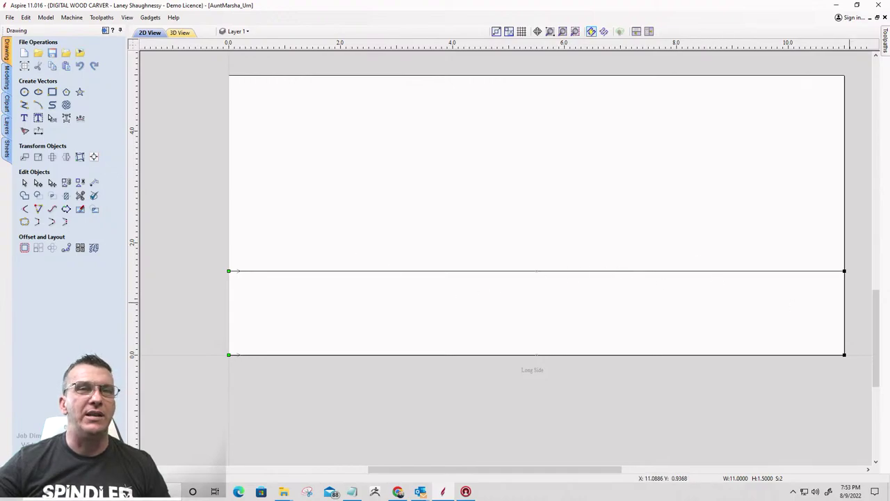
{"action": "right_click", "coordinate": [828, 274]}
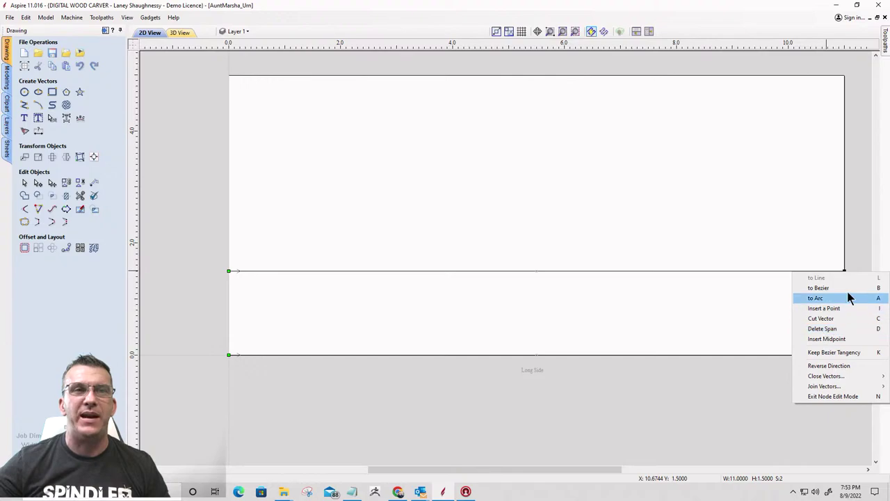
{"action": "left_click", "coordinate": [779, 314]}
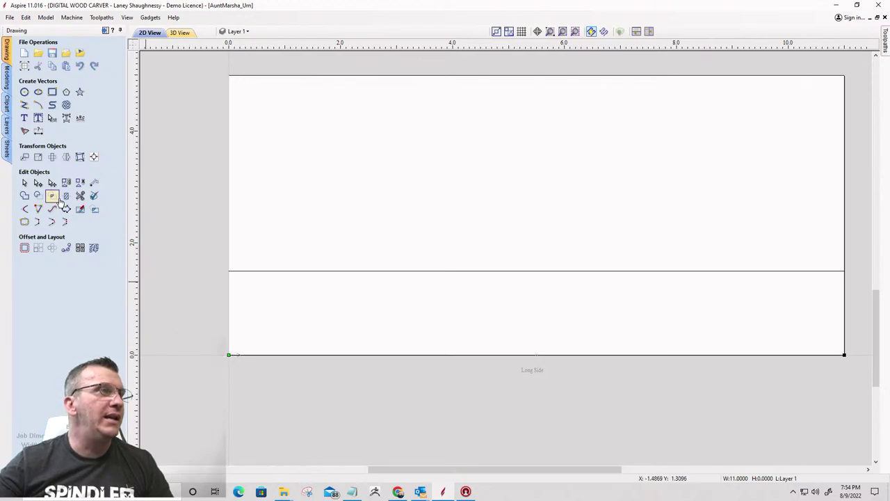
Draw an upright rectangle 0.25 inch wide and 1.5 inches tall above the bottom line
{"action": "left_click", "coordinate": [52, 93]}
{"action": "scroll", "coordinate": [494, 236], "scroll_direction": "down", "scroll_amount": 1}
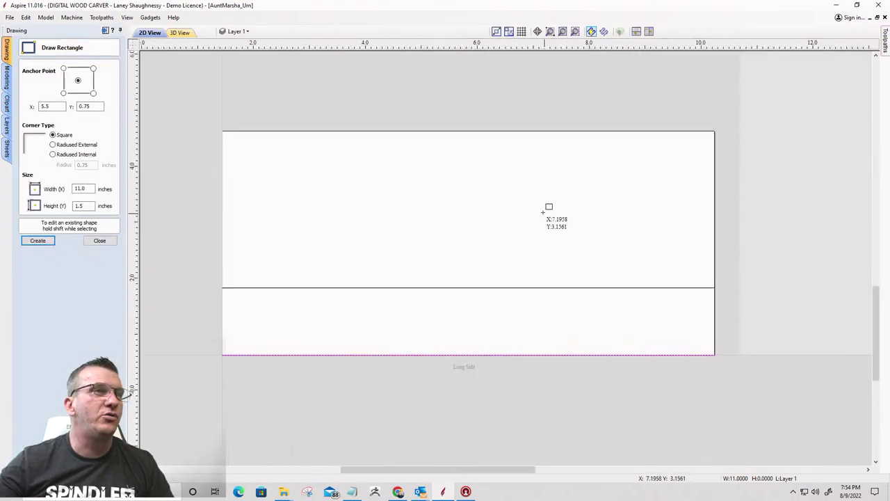
{"action": "scroll", "coordinate": [547, 205], "scroll_direction": "up", "scroll_amount": 3}
{"action": "left_click_drag", "start_coordinate": [470, 157], "coordinate": [488, 294]}
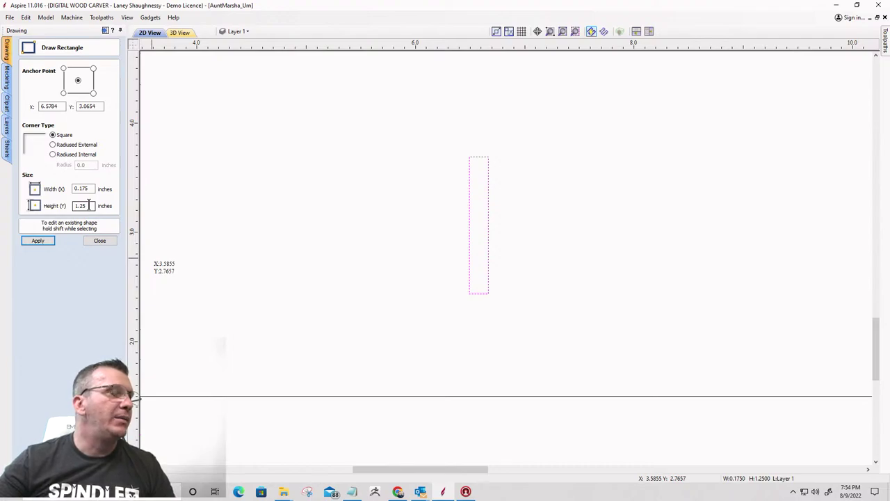
{"action": "double_click", "coordinate": [91, 206]}
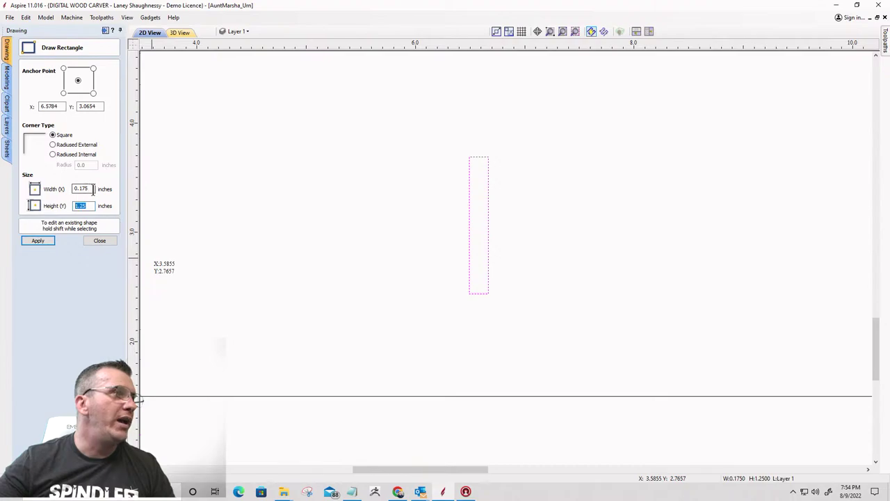
{"action": "left_click", "coordinate": [93, 189]}
{"action": "type", "text": ".25"}
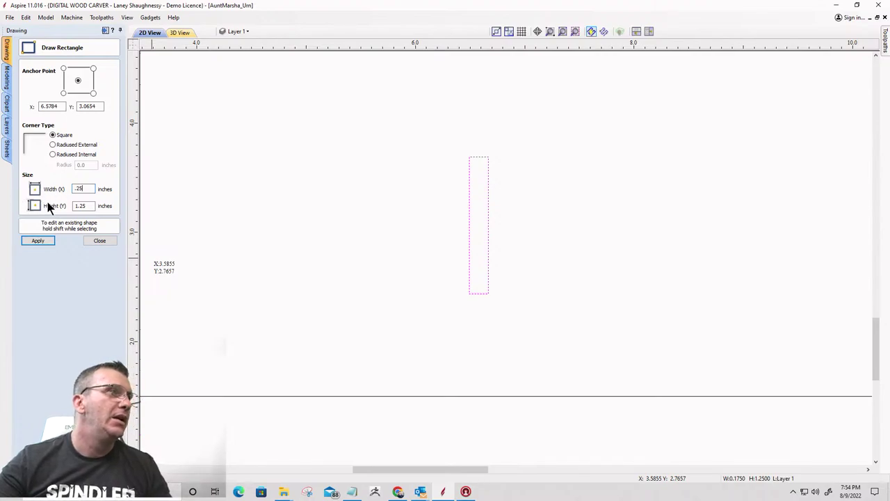
{"action": "left_click", "coordinate": [42, 239]}
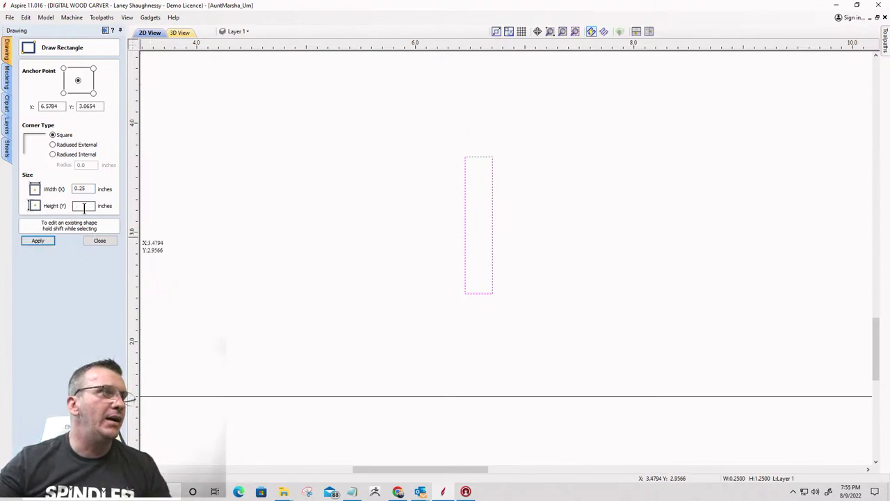
{"action": "type", "text": "1.5"}
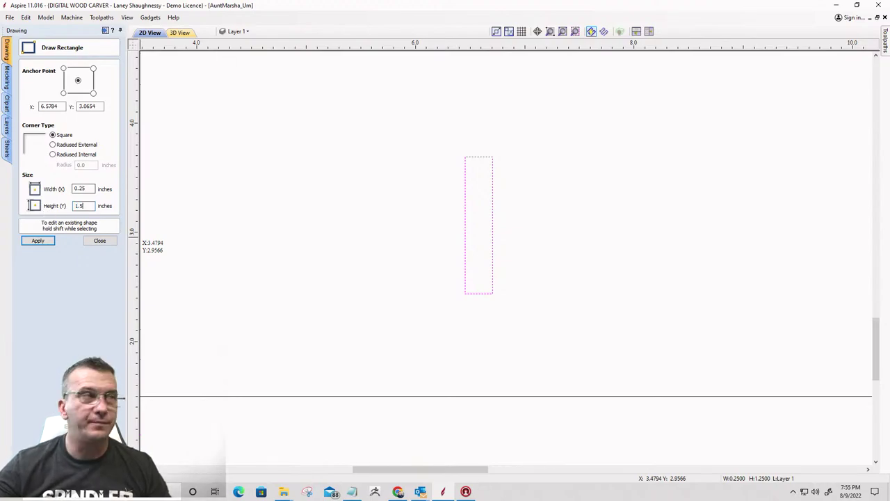
{"action": "left_click", "coordinate": [36, 241]}
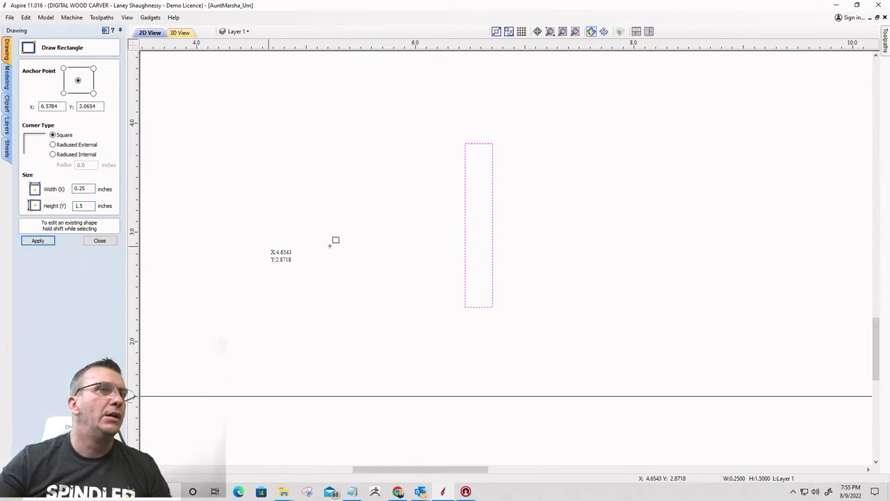
{"action": "left_click", "coordinate": [93, 244]}
{"action": "scroll", "coordinate": [400, 197], "scroll_direction": "up", "scroll_amount": 2}
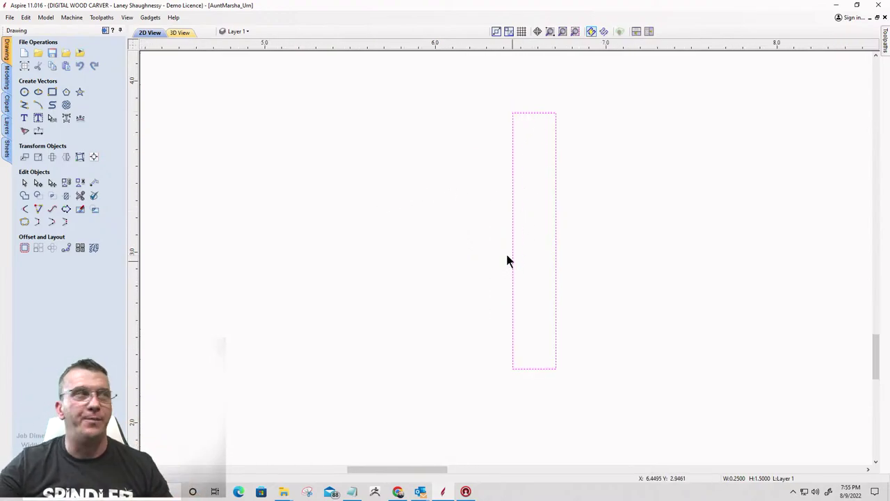
Draw a 0.5-inch circle and move it to the rectangle's bottom-left corner
{"action": "left_click", "coordinate": [25, 92]}
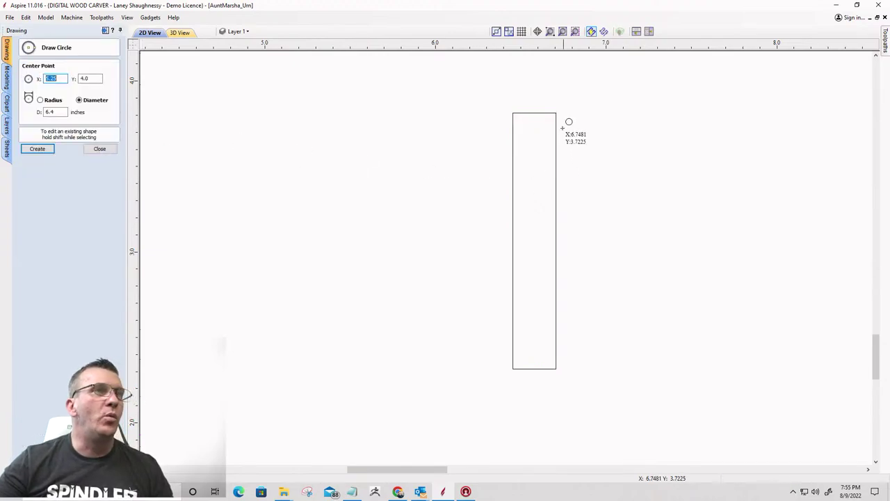
{"action": "left_click", "coordinate": [513, 137]}
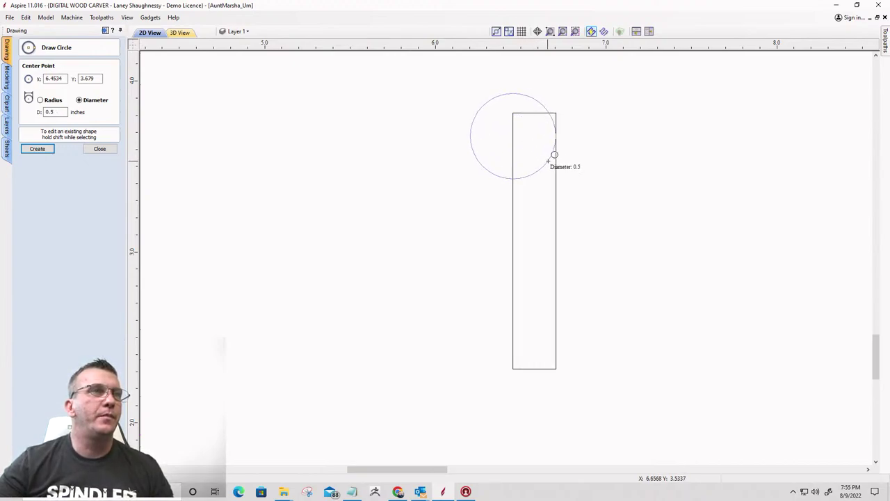
{"action": "left_click", "coordinate": [554, 154]}
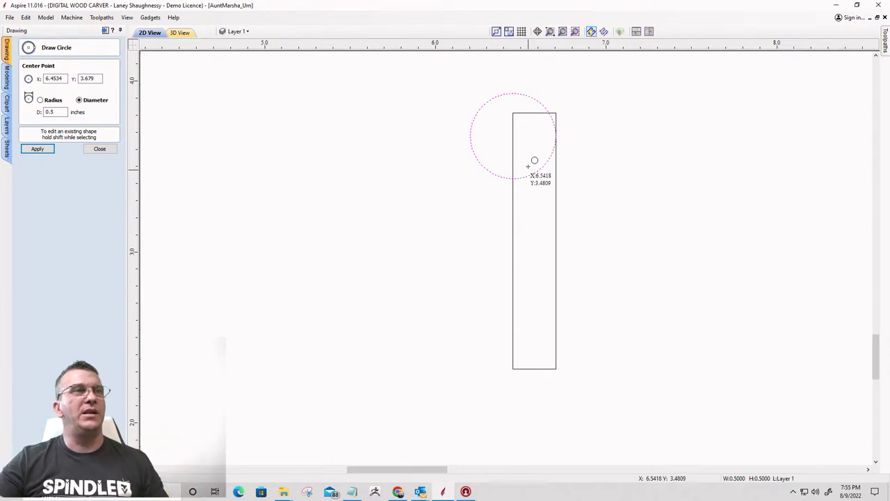
{"action": "left_click", "coordinate": [100, 150]}
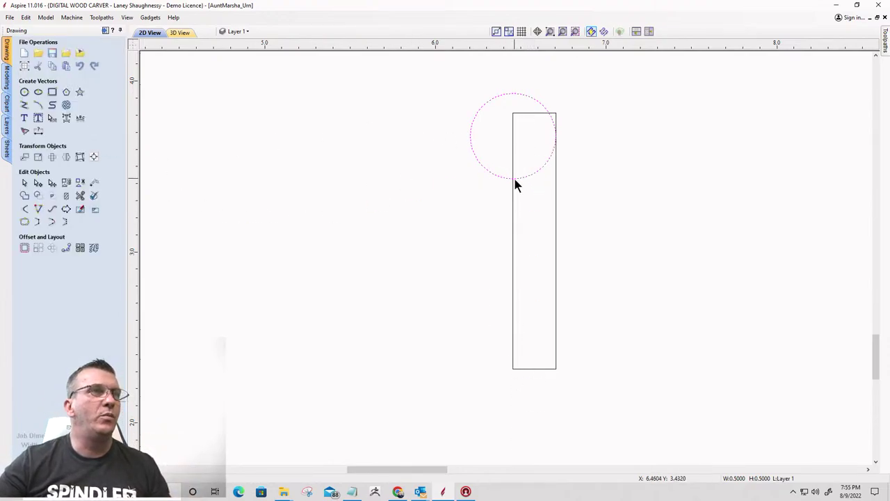
{"action": "left_click_drag", "start_coordinate": [514, 135], "coordinate": [513, 368]}
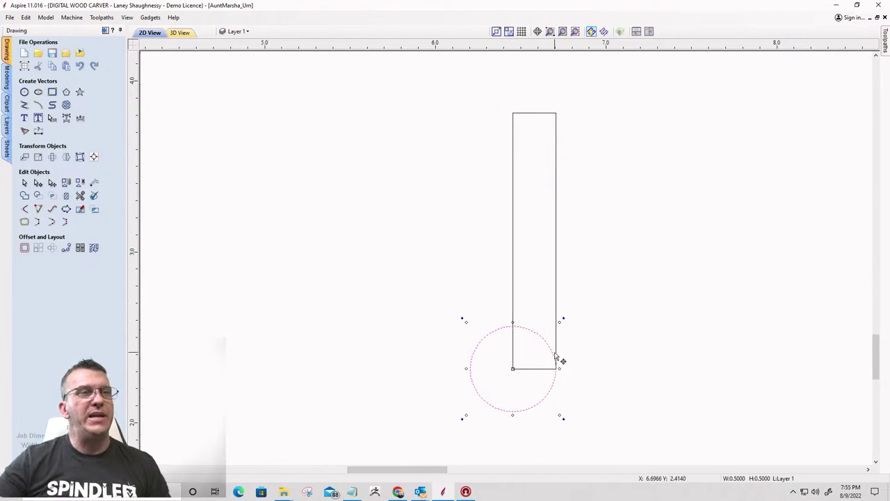
Copy the circle up to the rectangle's top-left corner
{"action": "scroll", "coordinate": [556, 356], "scroll_direction": "up", "scroll_amount": 3}
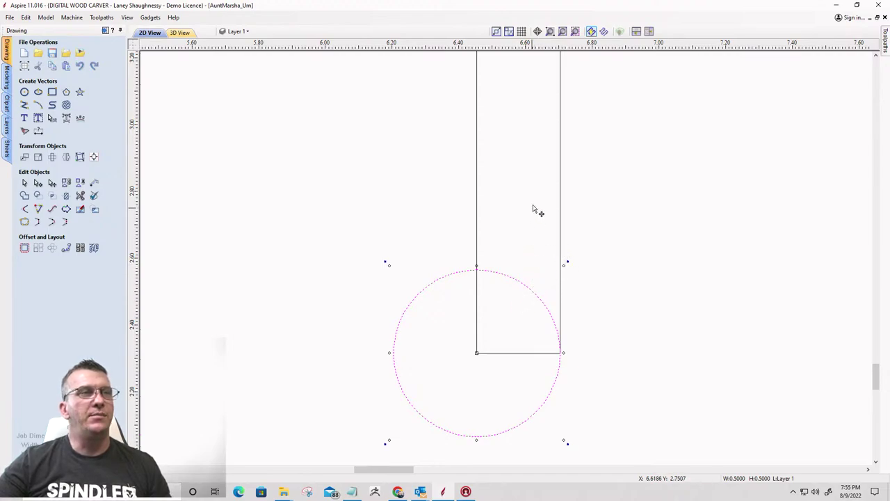
{"action": "scroll", "coordinate": [547, 299], "scroll_direction": "down", "scroll_amount": 2}
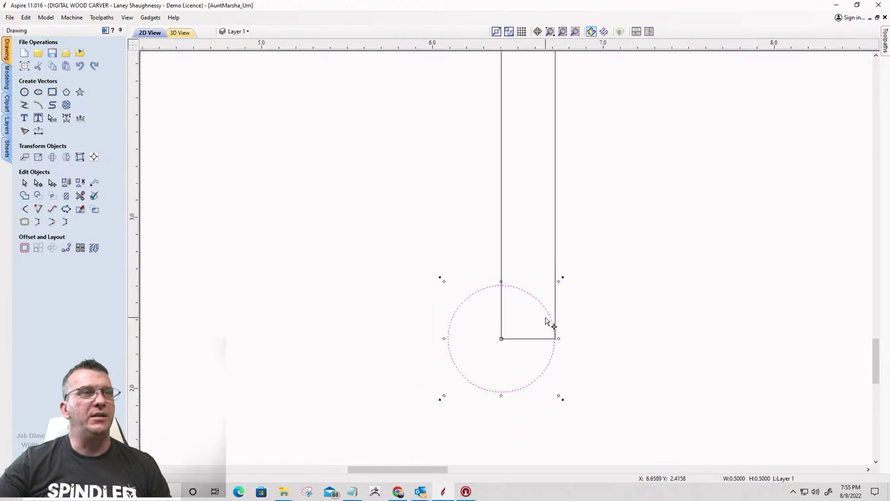
{"action": "scroll", "coordinate": [550, 327], "scroll_direction": "down", "scroll_amount": 4}
{"action": "scroll", "coordinate": [551, 333], "scroll_direction": "up", "scroll_amount": 2}
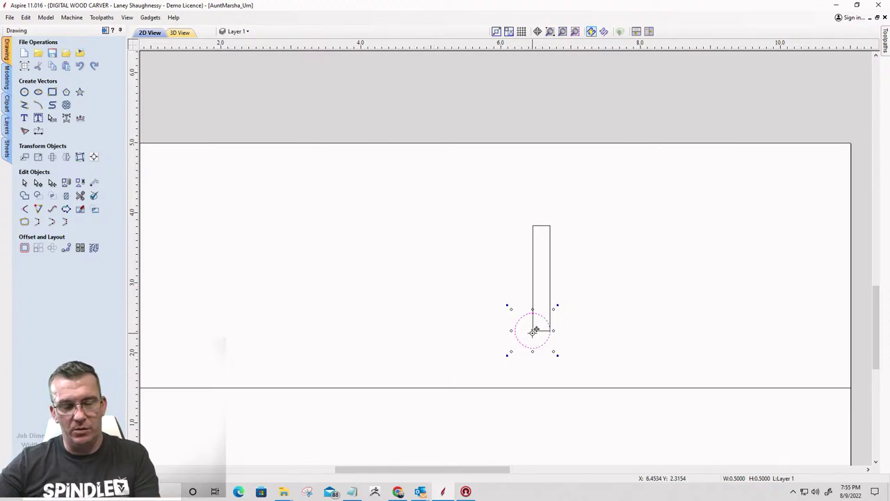
{"action": "left_click_drag", "start_coordinate": [533, 331], "coordinate": [534, 225]}
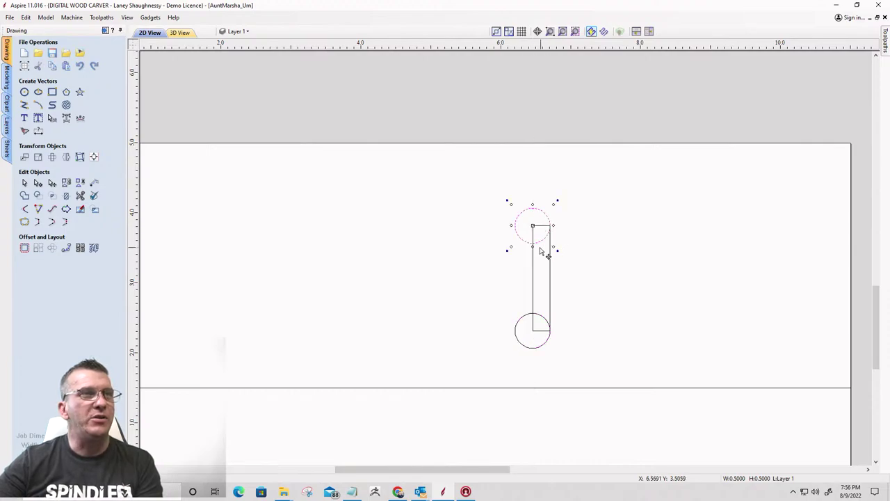
{"action": "scroll", "coordinate": [542, 250], "scroll_direction": "up", "scroll_amount": 2}
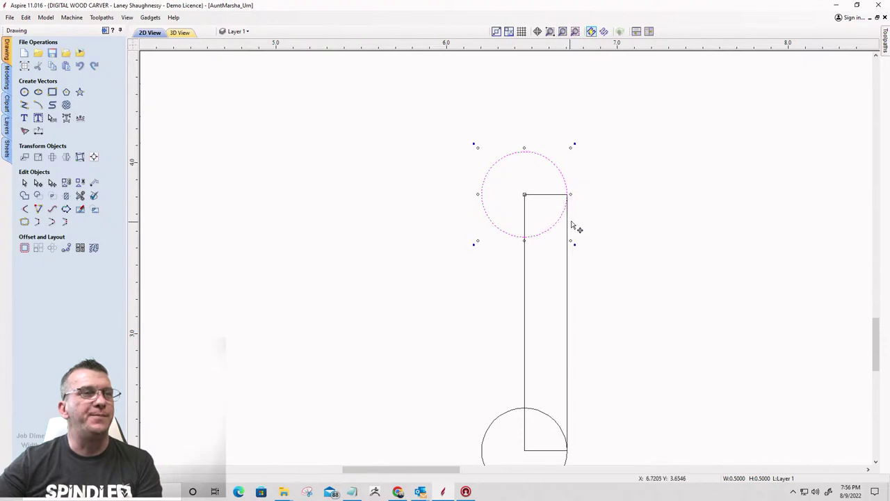
{"action": "scroll", "coordinate": [574, 227], "scroll_direction": "down", "scroll_amount": 3}
{"action": "scroll", "coordinate": [567, 225], "scroll_direction": "up", "scroll_amount": 4}
{"action": "scroll", "coordinate": [571, 227], "scroll_direction": "down", "scroll_amount": 1}
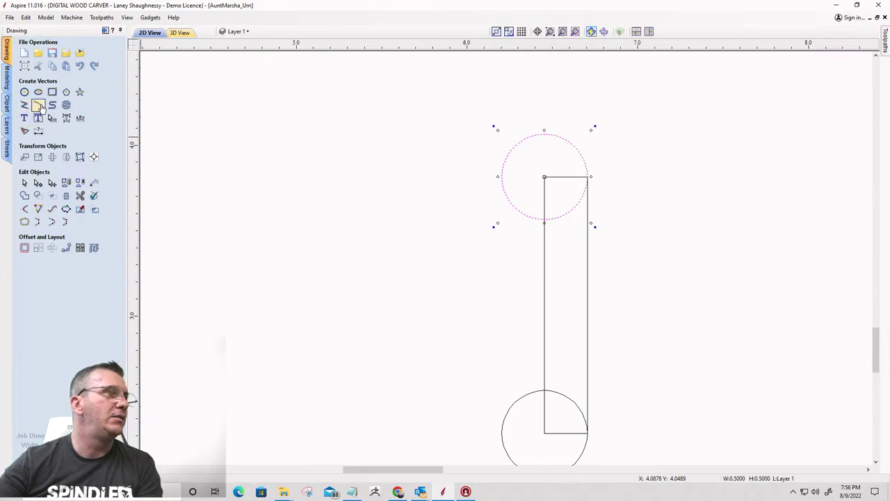
Draw a three-point arc from the top circle to the bottom circle, bulging to the right edge
{"action": "left_click", "coordinate": [38, 104]}
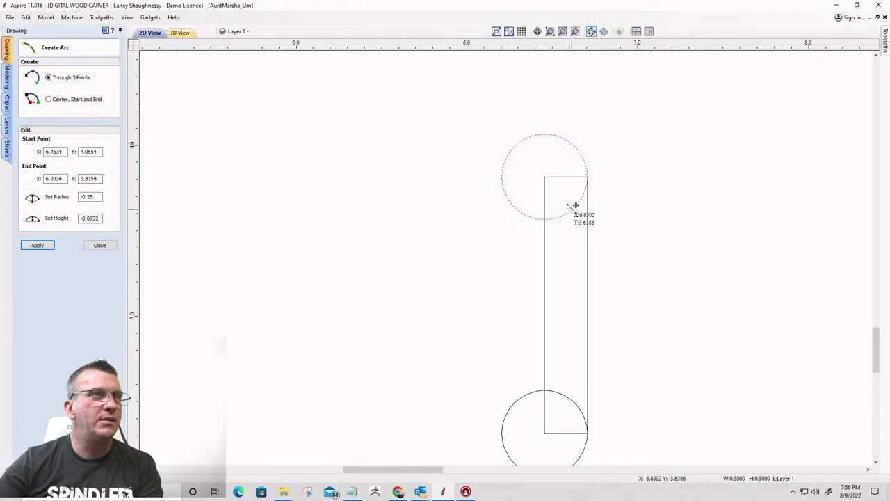
{"action": "left_click", "coordinate": [573, 207]}
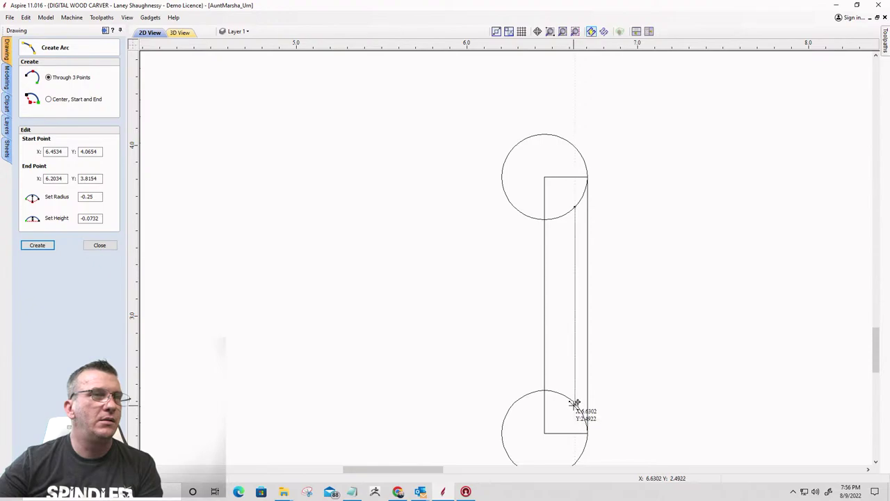
{"action": "left_click", "coordinate": [574, 402]}
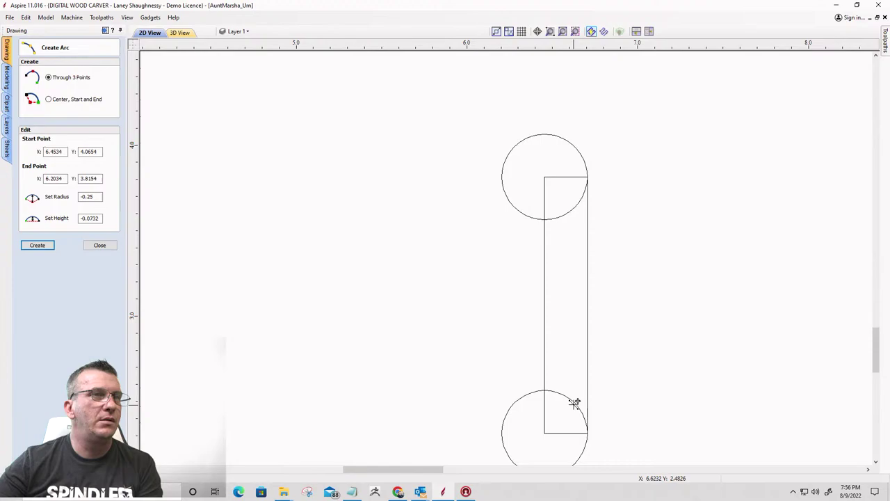
{"action": "left_click", "coordinate": [589, 305]}
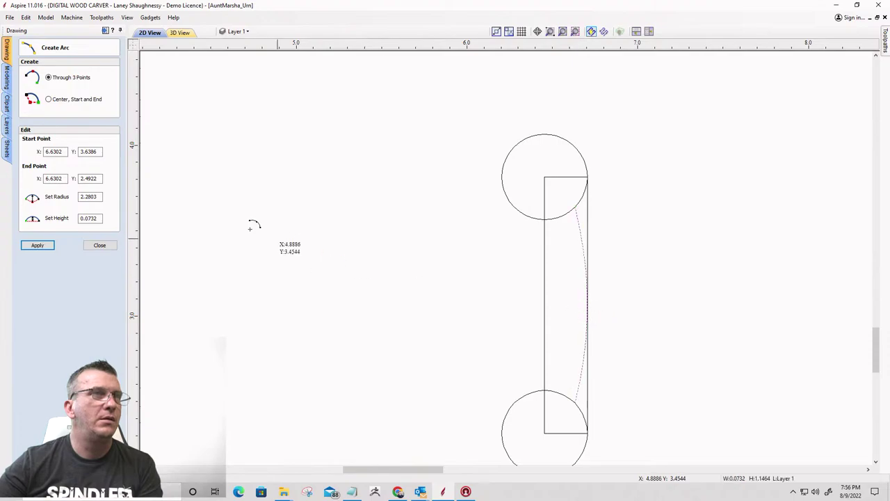
{"action": "left_click", "coordinate": [100, 245]}
{"action": "scroll", "coordinate": [589, 235], "scroll_direction": "up", "scroll_amount": 4}
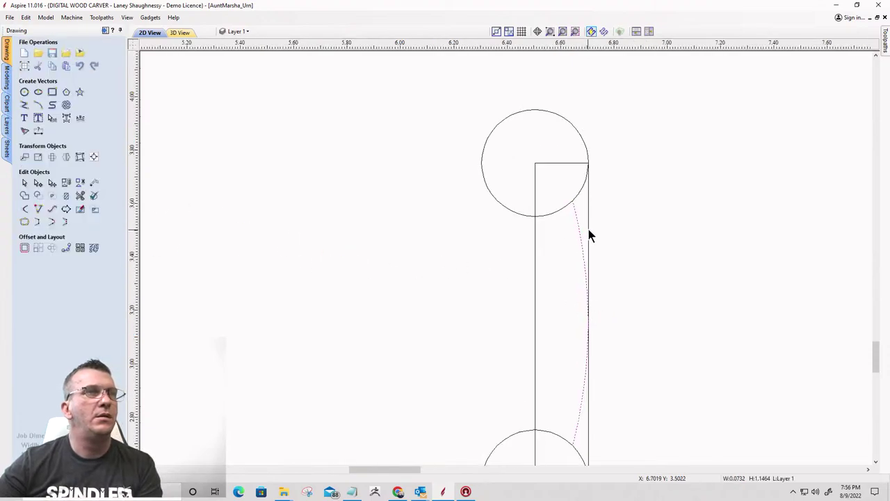
{"action": "scroll", "coordinate": [590, 125], "scroll_direction": "down", "scroll_amount": 4}
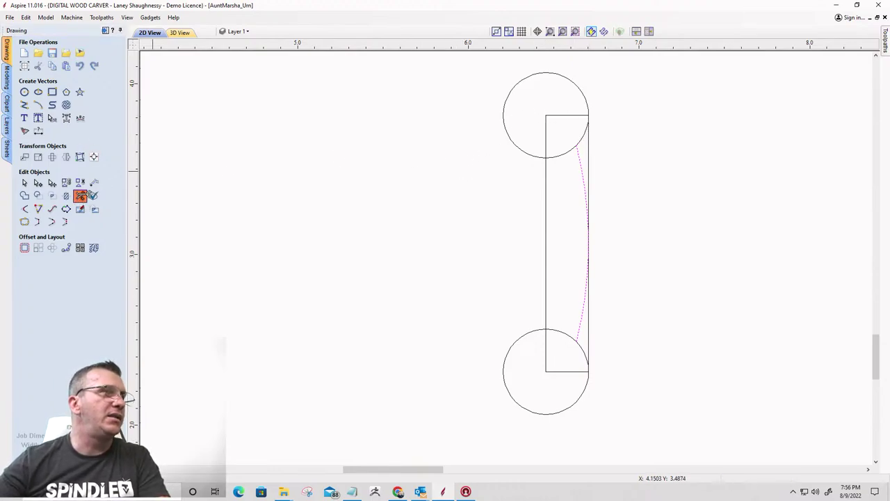
Trim away the top circle's outer arc and the rectangle's right edge beside the arc
{"action": "left_click", "coordinate": [80, 195]}
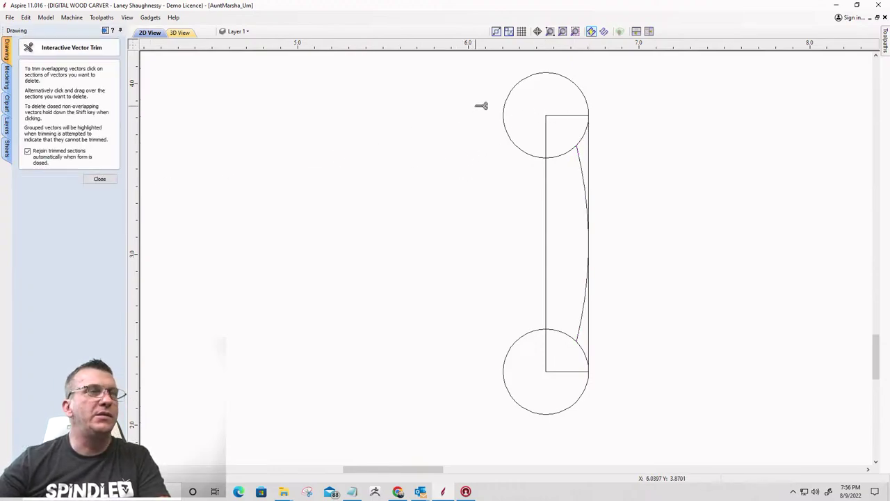
{"action": "left_click", "coordinate": [583, 89]}
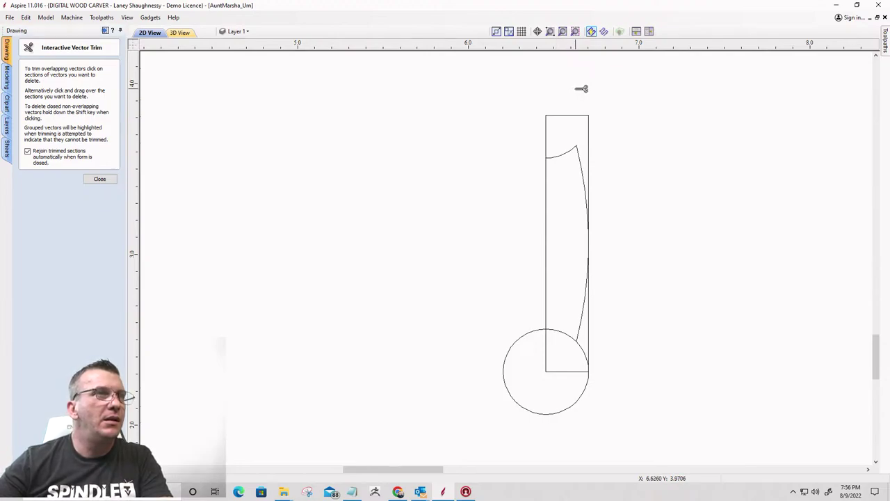
{"action": "key", "text": "ctrl+z"}
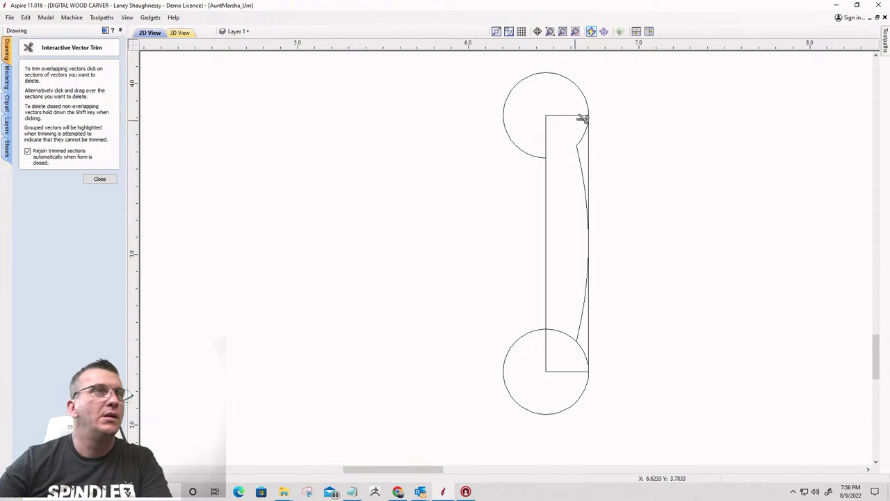
{"action": "left_click", "coordinate": [588, 99]}
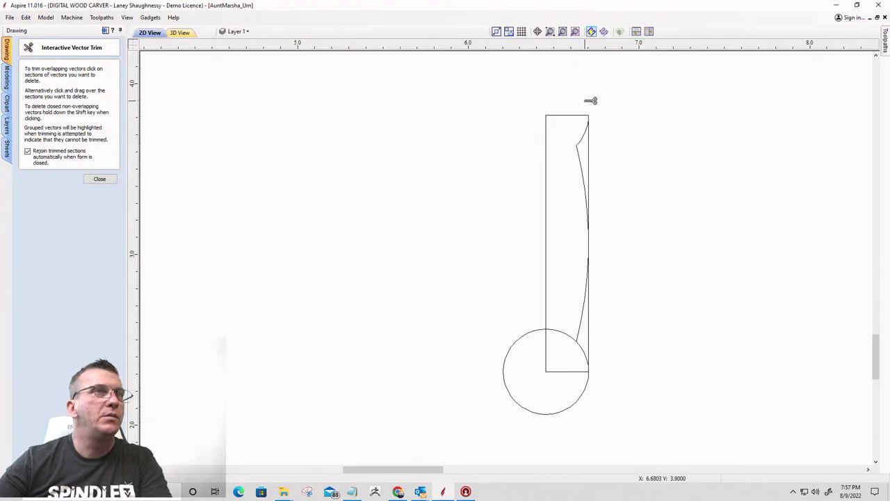
{"action": "left_click", "coordinate": [589, 146]}
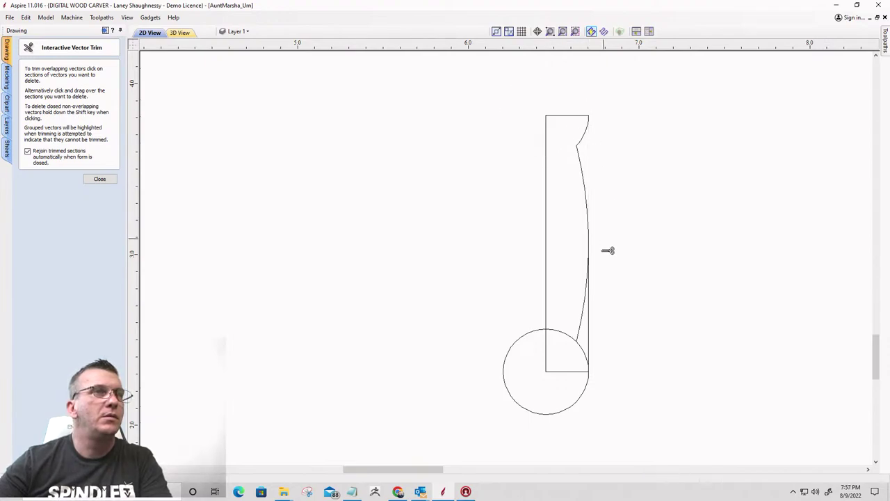
{"action": "left_click", "coordinate": [590, 318]}
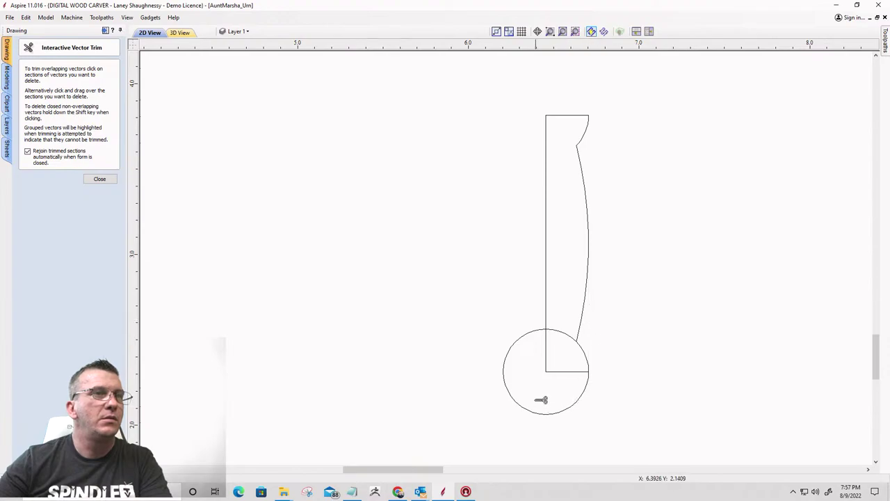
Trim the bottom circle's outer and inner arcs to complete the coved profile
{"action": "scroll", "coordinate": [520, 365], "scroll_direction": "up", "scroll_amount": 2}
{"action": "scroll", "coordinate": [532, 367], "scroll_direction": "up", "scroll_amount": 2}
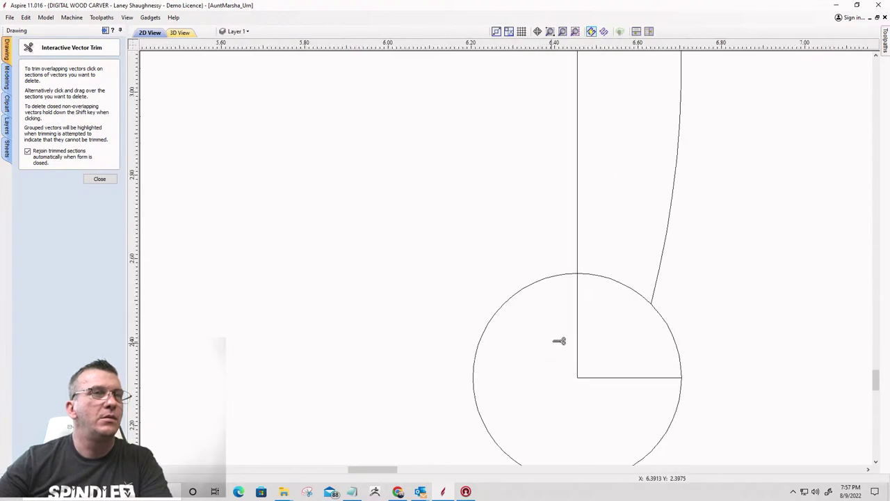
{"action": "left_click", "coordinate": [552, 276]}
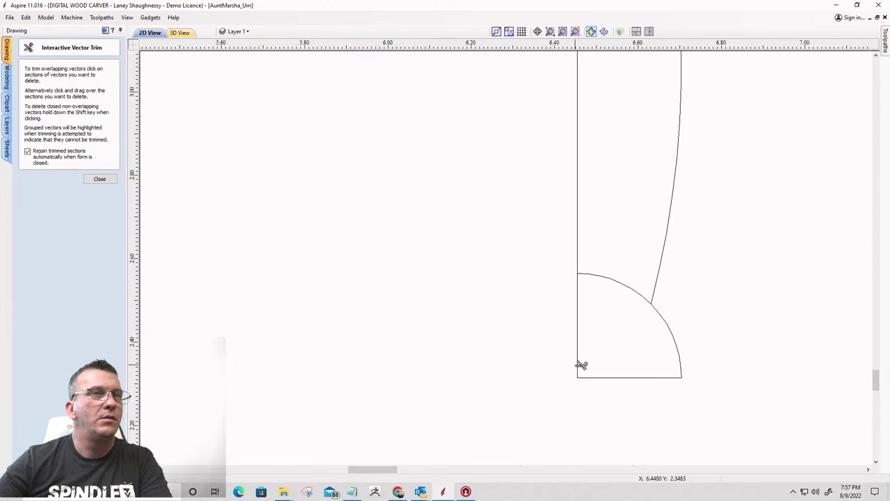
{"action": "left_click", "coordinate": [610, 280]}
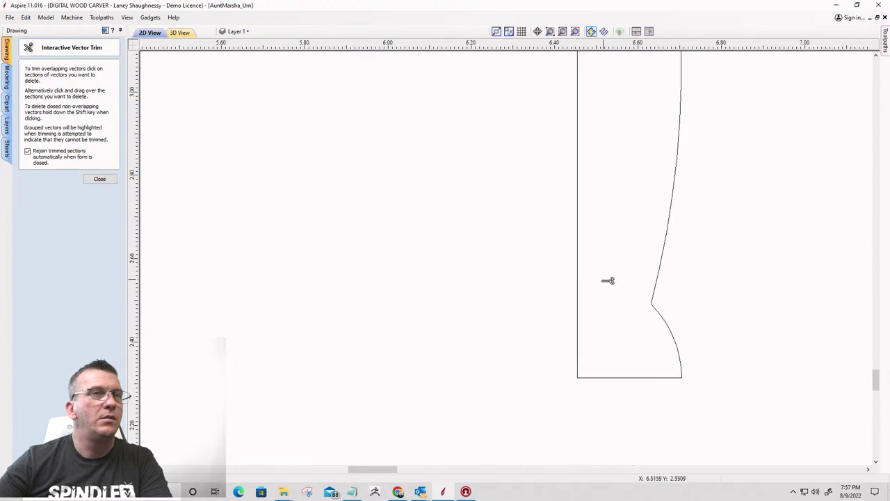
{"action": "scroll", "coordinate": [611, 289], "scroll_direction": "down", "scroll_amount": 3}
{"action": "scroll", "coordinate": [591, 235], "scroll_direction": "up", "scroll_amount": 2}
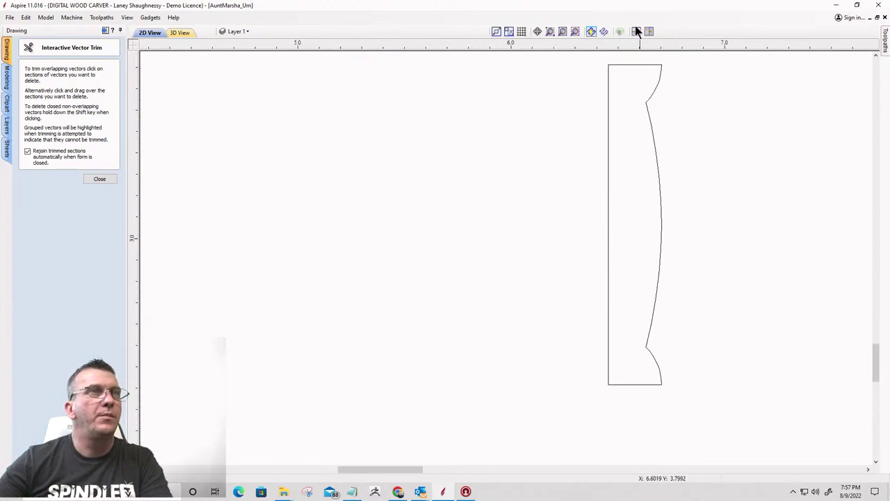
{"action": "scroll", "coordinate": [695, 71], "scroll_direction": "up", "scroll_amount": 3}
{"action": "scroll", "coordinate": [552, 105], "scroll_direction": "down", "scroll_amount": 5}
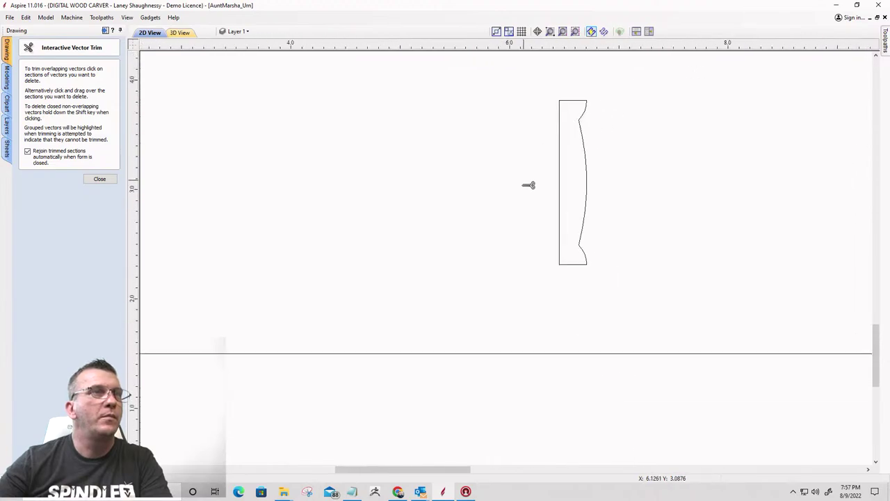
{"action": "left_click", "coordinate": [101, 178]}
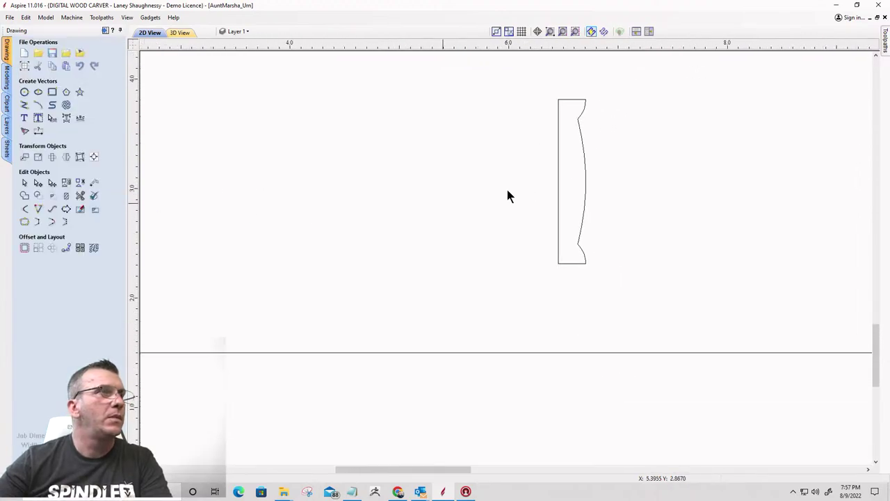
Select the Long Side profile and delete its straight left vertical span in node editing
{"action": "left_click", "coordinate": [559, 166]}
{"action": "scroll", "coordinate": [546, 167], "scroll_direction": "down", "scroll_amount": 4}
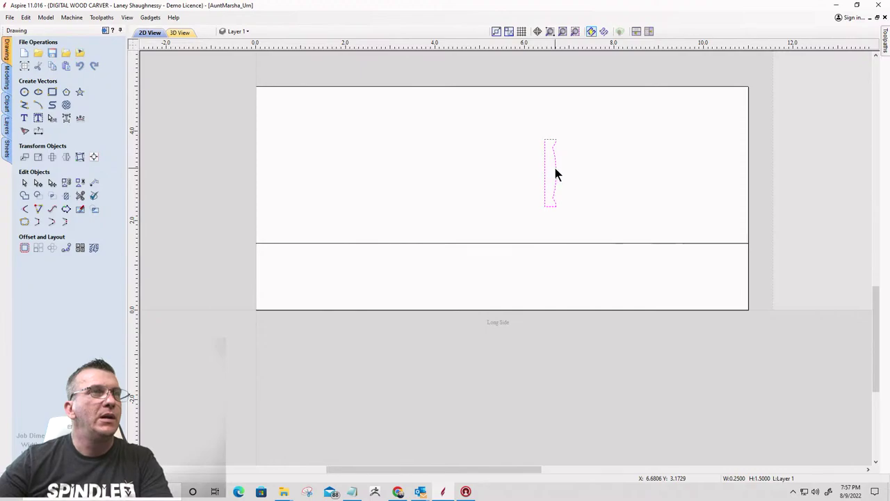
{"action": "scroll", "coordinate": [548, 137], "scroll_direction": "up", "scroll_amount": 4}
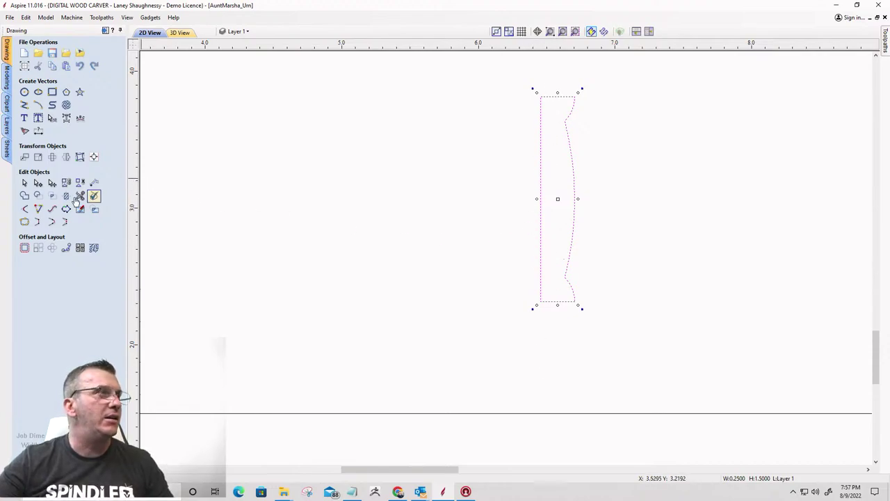
{"action": "left_click", "coordinate": [38, 184]}
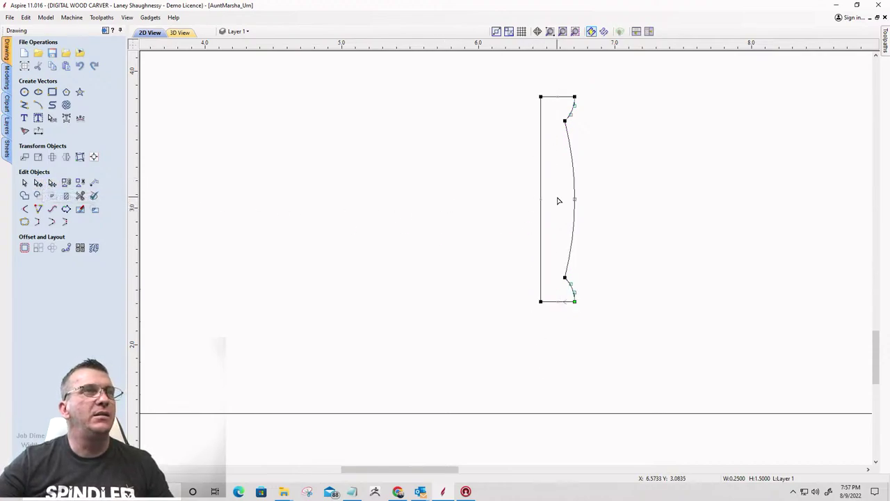
{"action": "right_click", "coordinate": [542, 186]}
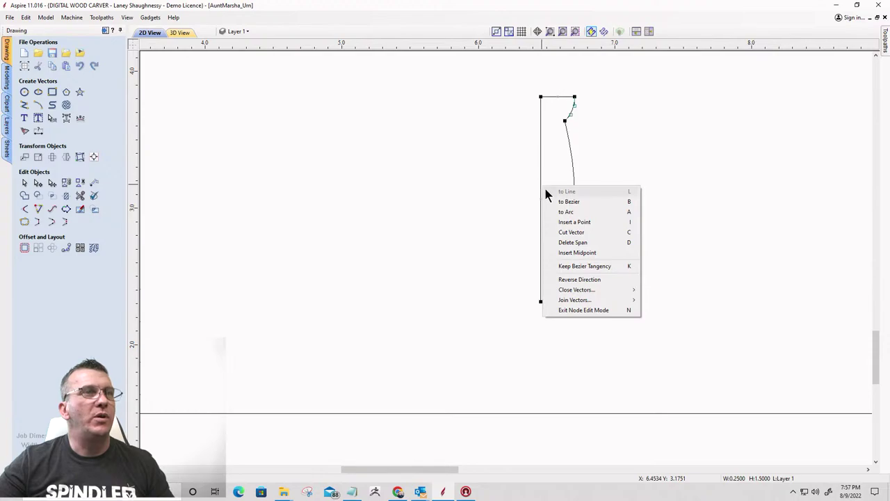
{"action": "left_click", "coordinate": [570, 242]}
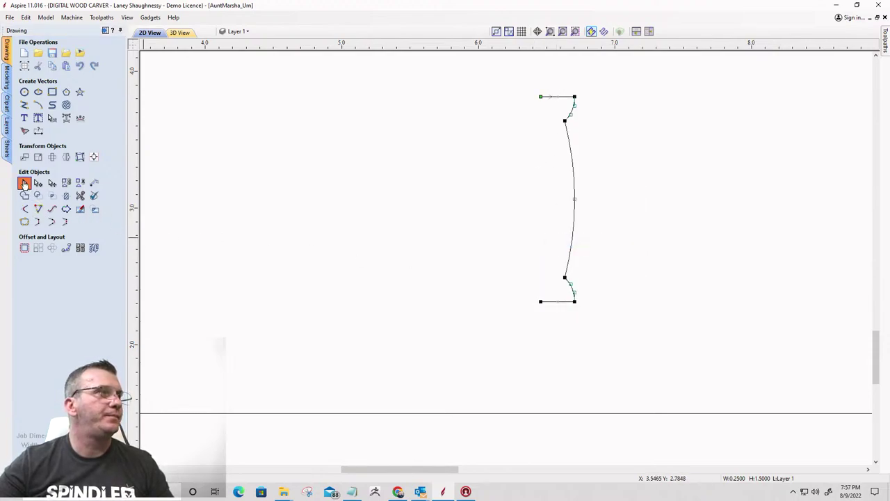
{"action": "left_click", "coordinate": [25, 182]}
{"action": "scroll", "coordinate": [739, 128], "scroll_direction": "down", "scroll_amount": 3}
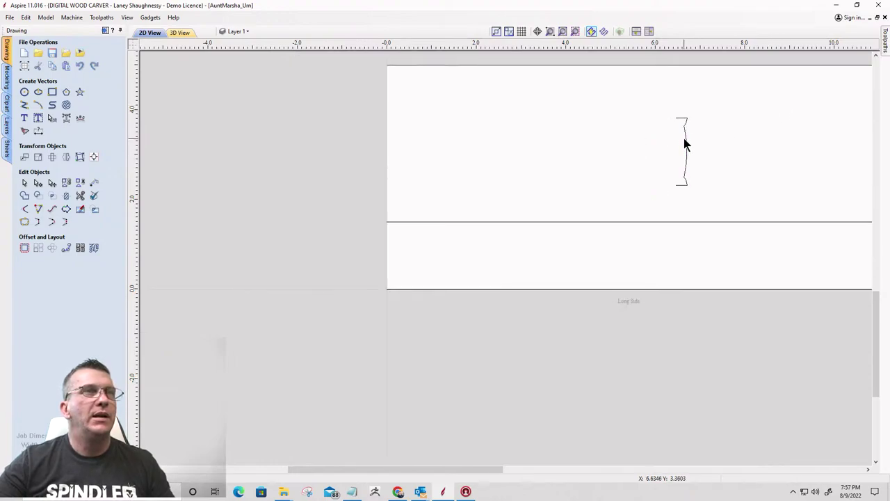
Move the curved profile to the left end of the Long Side's lower band
{"action": "left_click", "coordinate": [684, 134]}
{"action": "left_click_drag", "start_coordinate": [687, 113], "coordinate": [390, 222]}
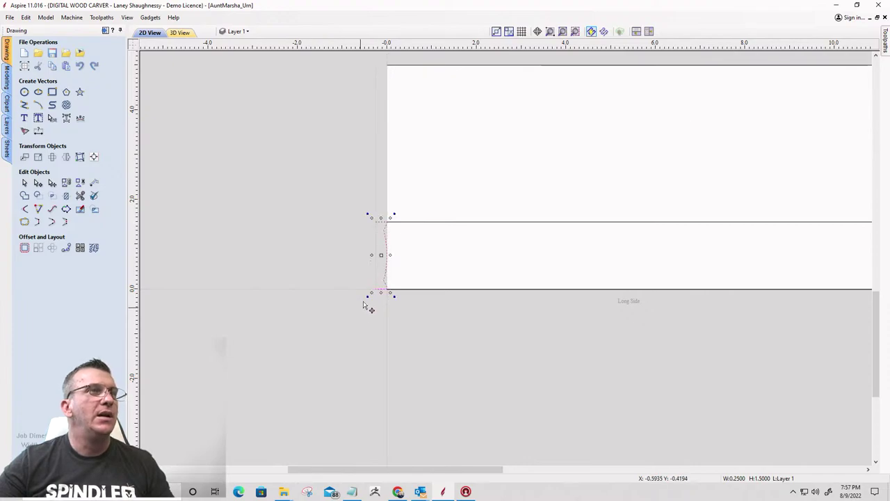
{"action": "scroll", "coordinate": [368, 273], "scroll_direction": "up", "scroll_amount": 3}
{"action": "scroll", "coordinate": [389, 285], "scroll_direction": "up", "scroll_amount": 1}
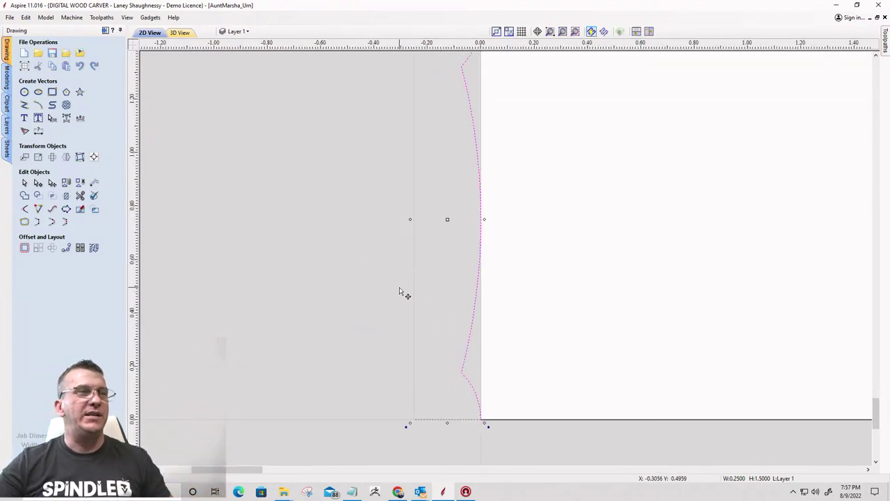
{"action": "scroll", "coordinate": [403, 294], "scroll_direction": "down", "scroll_amount": 4}
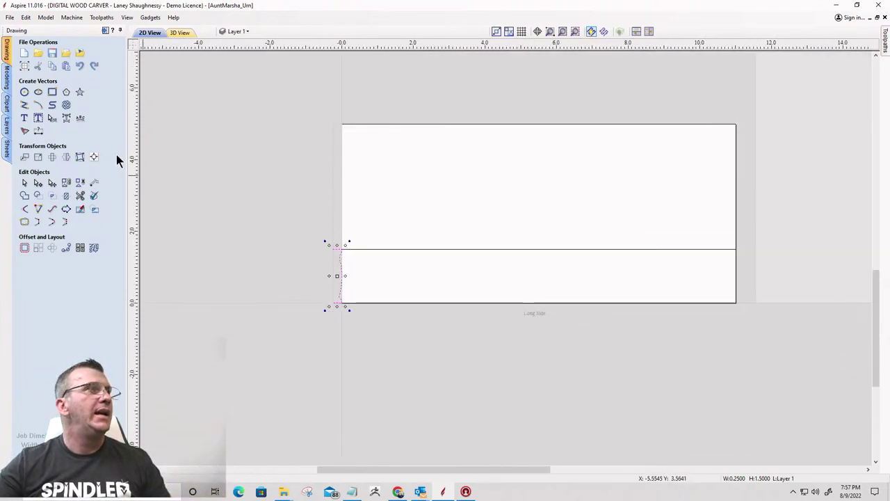
Tile the 2D and 3D views side by side and tilt the 3D board to look along it
{"action": "left_click", "coordinate": [650, 32]}
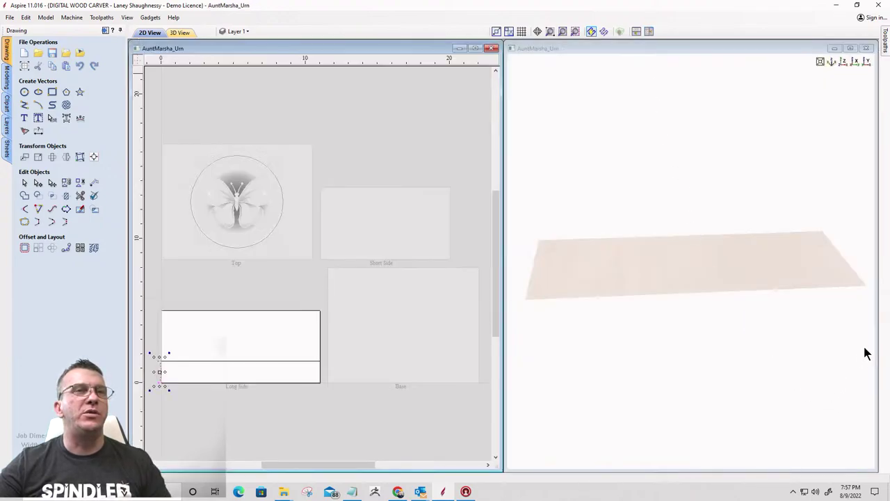
{"action": "left_click_drag", "start_coordinate": [866, 353], "coordinate": [630, 352]}
{"action": "left_click_drag", "start_coordinate": [596, 229], "coordinate": [642, 282]}
{"action": "scroll", "coordinate": [659, 343], "scroll_direction": "up", "scroll_amount": 4}
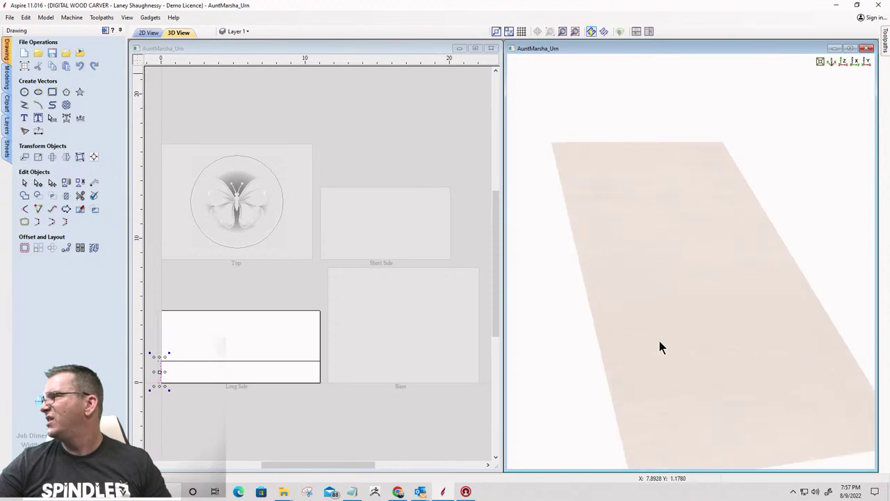
{"action": "left_click_drag", "start_coordinate": [659, 340], "coordinate": [663, 245]}
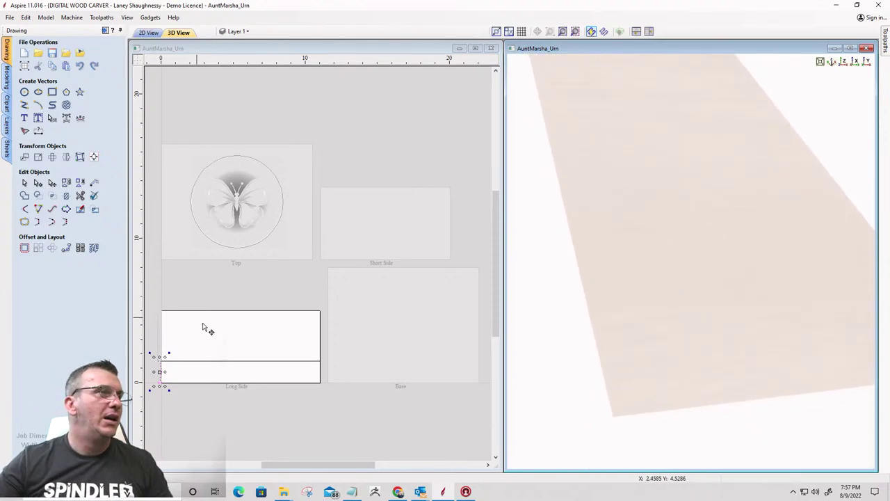
{"action": "scroll", "coordinate": [209, 331], "scroll_direction": "up", "scroll_amount": 5}
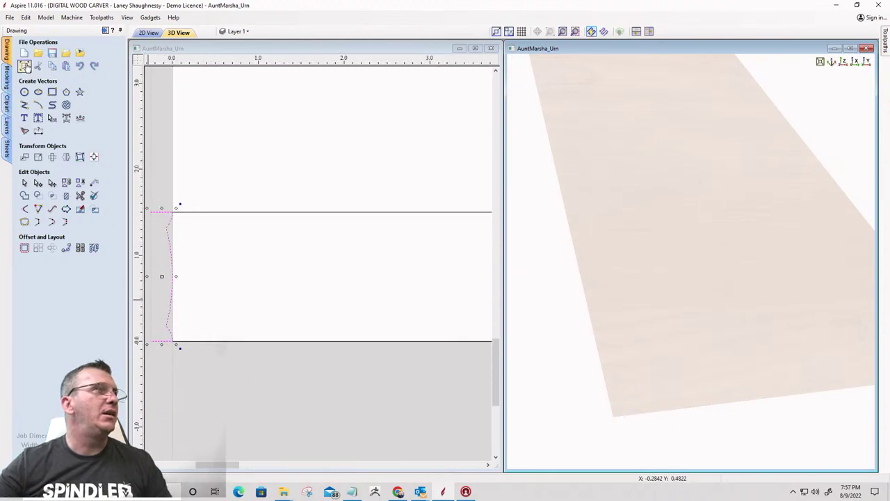
Run a Two Rail Sweep with the band's bottom and top lines as rails and the curve as cross-section
{"action": "left_click", "coordinate": [7, 80]}
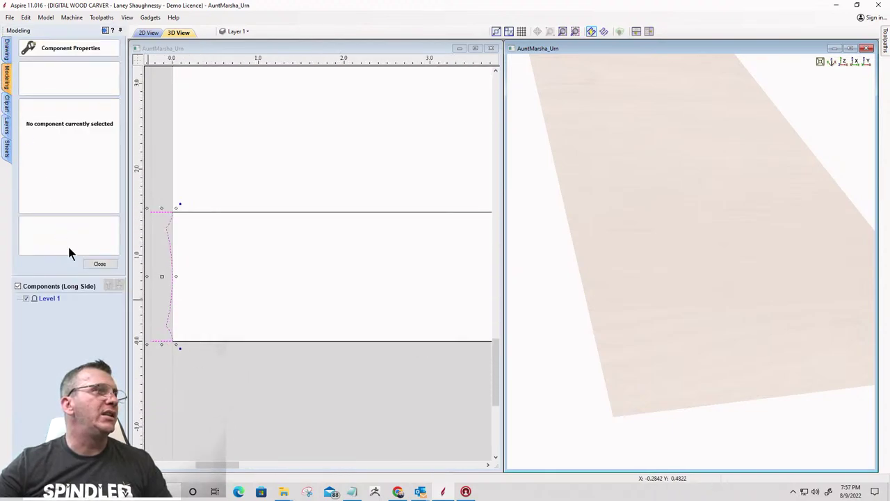
{"action": "left_click", "coordinate": [103, 263]}
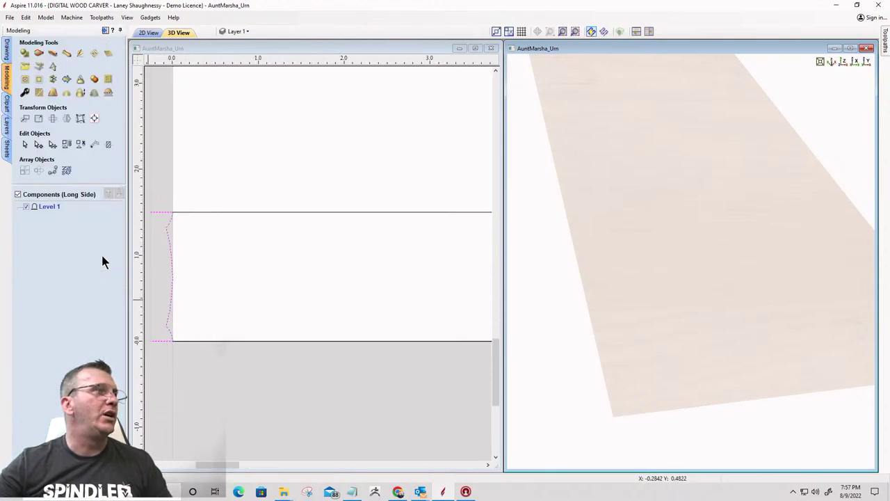
{"action": "left_click", "coordinate": [25, 54]}
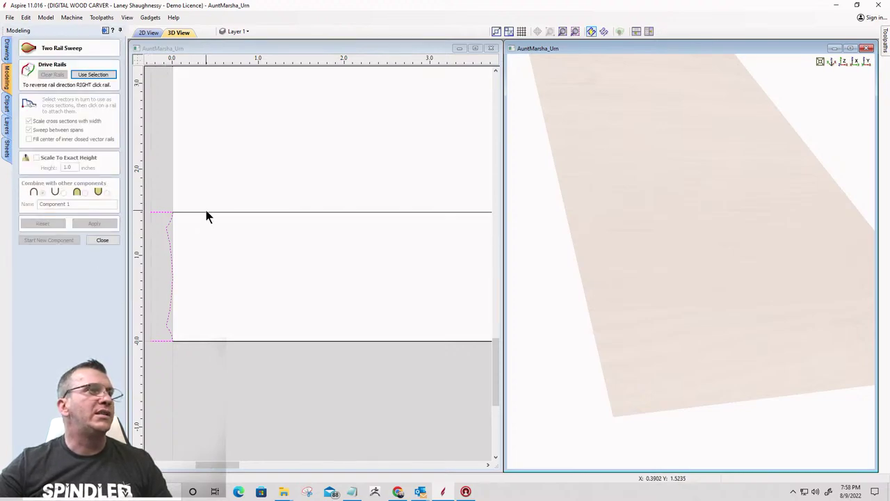
{"action": "left_click", "coordinate": [205, 215]}
{"action": "left_click", "coordinate": [211, 342]}
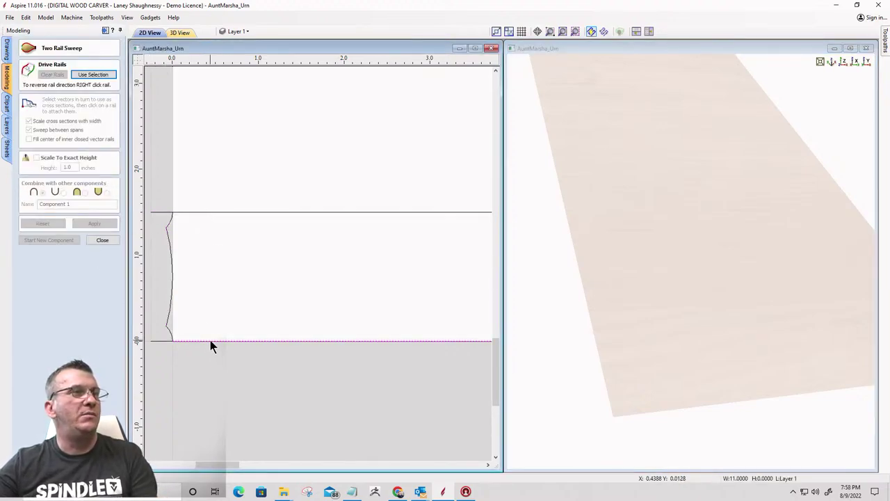
{"action": "left_click", "coordinate": [211, 212], "text": "shift"}
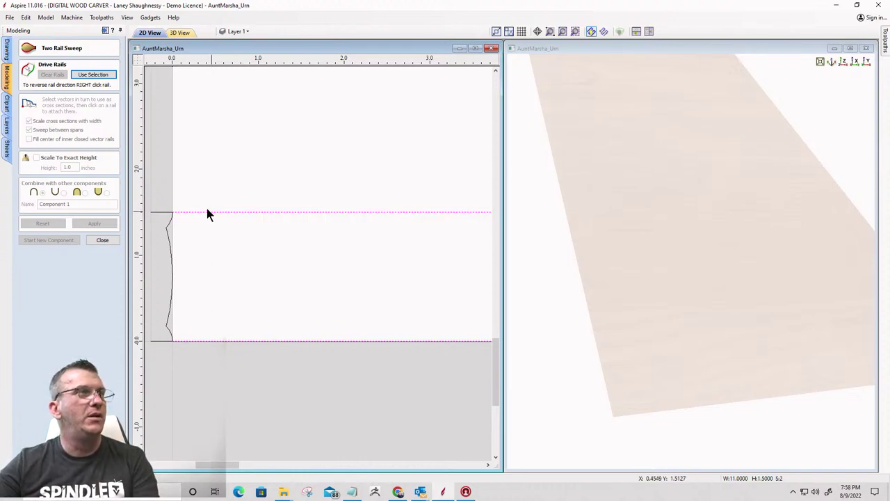
{"action": "left_click", "coordinate": [93, 75]}
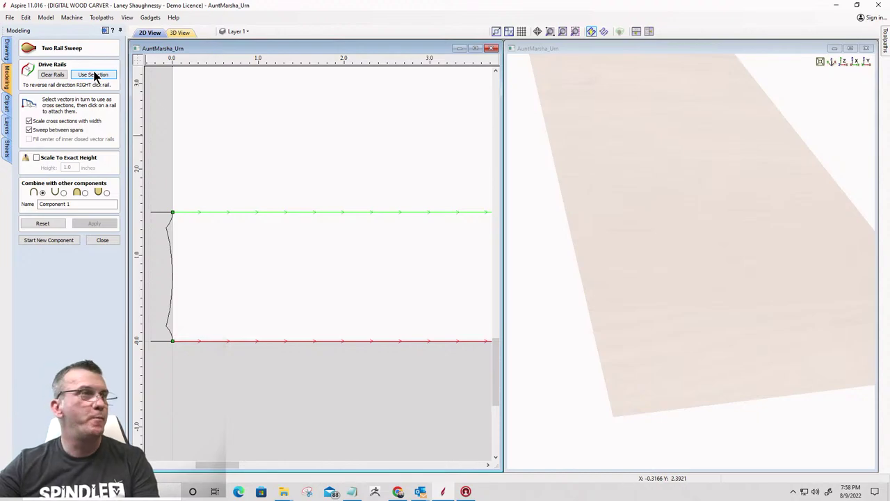
{"action": "left_click", "coordinate": [171, 241]}
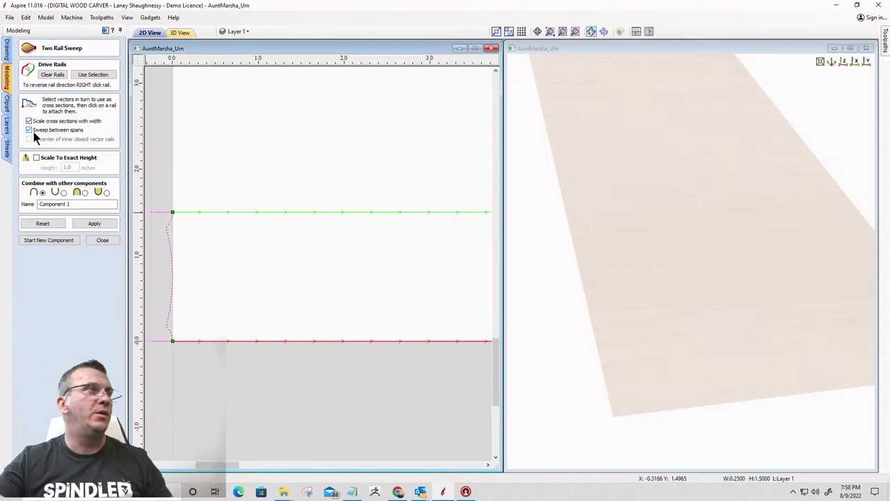
{"action": "left_click", "coordinate": [96, 224]}
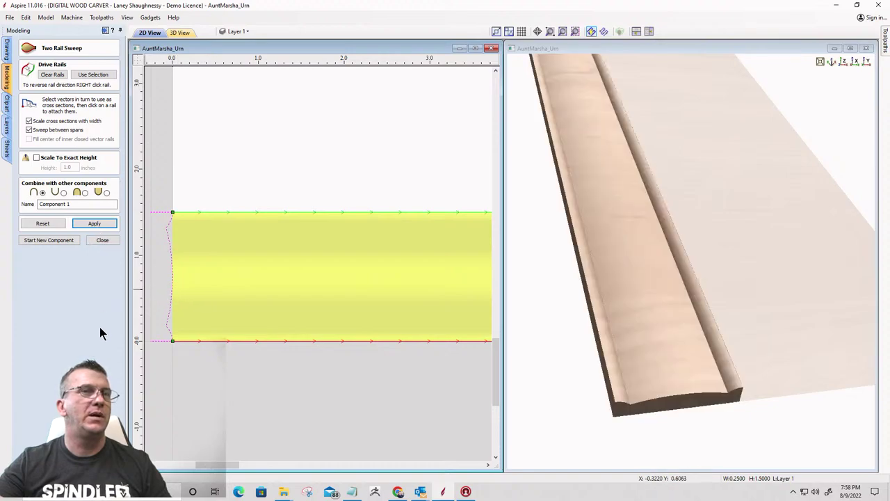
Orbit and zoom the 3D view to inspect the swept moulding from several angles
{"action": "left_click_drag", "start_coordinate": [772, 320], "coordinate": [675, 242]}
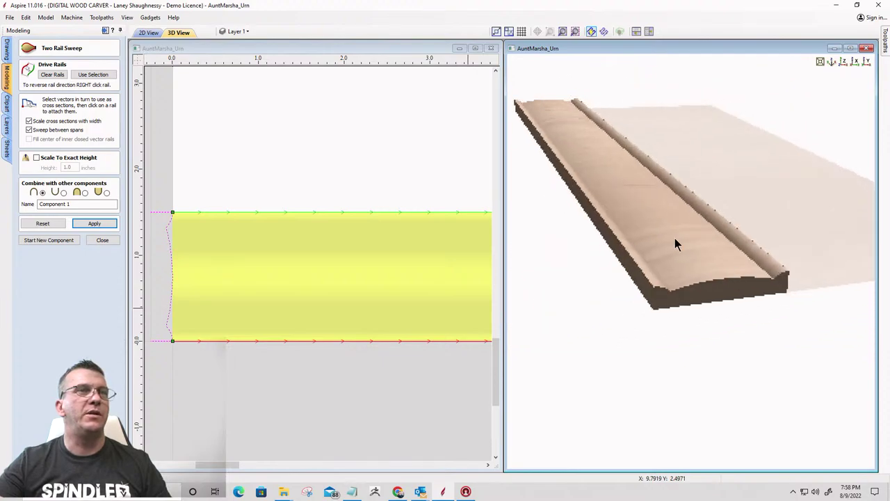
{"action": "left_click_drag", "start_coordinate": [588, 217], "coordinate": [583, 222]}
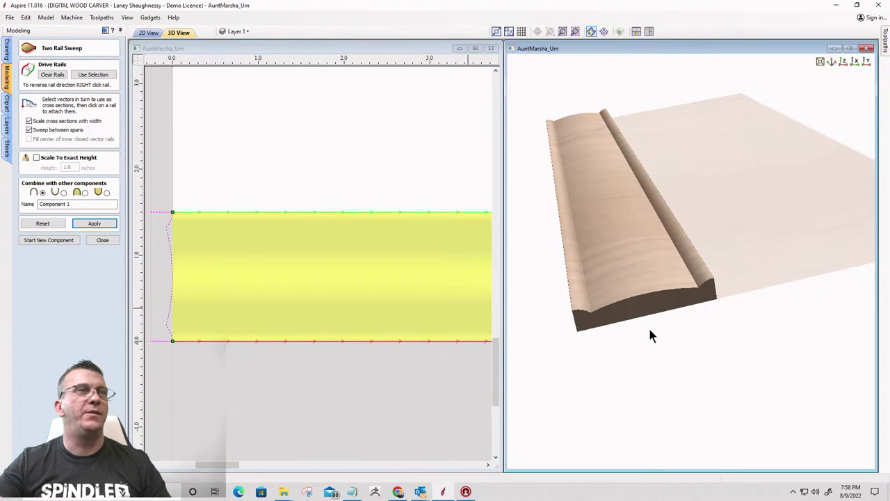
{"action": "scroll", "coordinate": [651, 332], "scroll_direction": "up", "scroll_amount": 6}
{"action": "left_click_drag", "start_coordinate": [598, 207], "coordinate": [676, 267]}
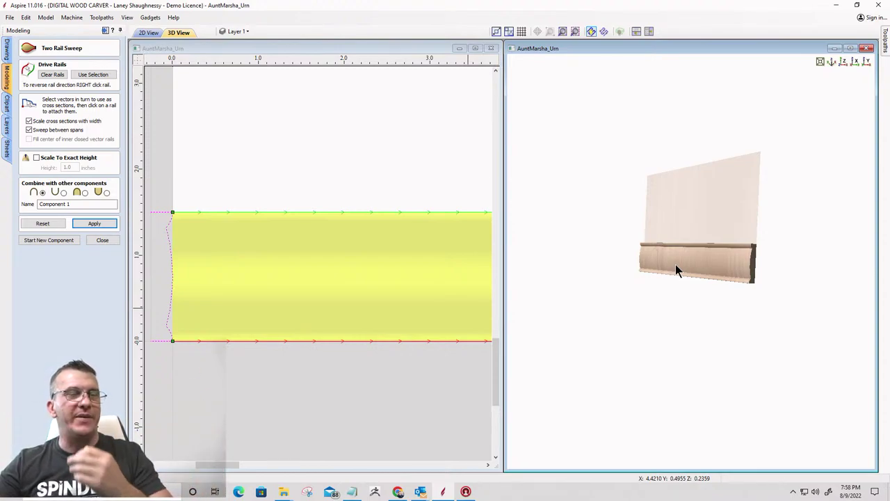
{"action": "left_click_drag", "start_coordinate": [642, 255], "coordinate": [661, 272]}
{"action": "scroll", "coordinate": [771, 292], "scroll_direction": "up", "scroll_amount": 2}
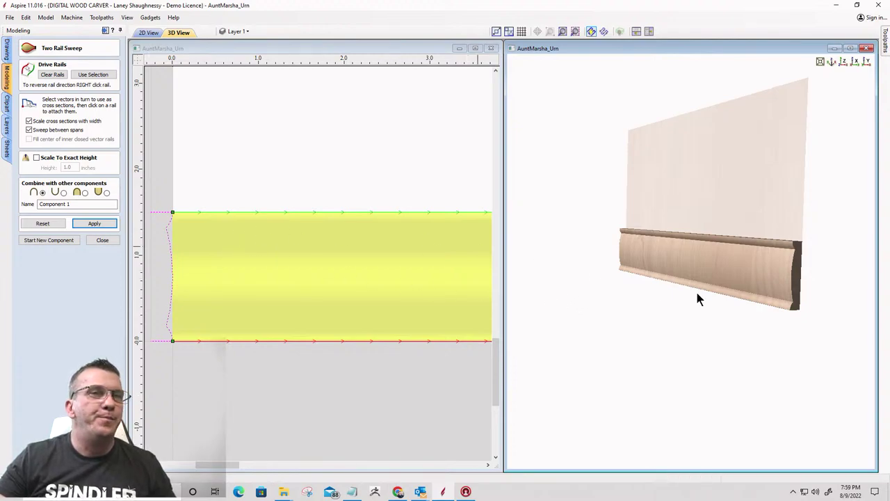
View the moulding along its edge, long side and end, then close the Two Rail Sweep panel
{"action": "left_click_drag", "start_coordinate": [795, 292], "coordinate": [731, 312]}
{"action": "left_click_drag", "start_coordinate": [680, 294], "coordinate": [789, 290]}
{"action": "left_click_drag", "start_coordinate": [547, 232], "coordinate": [701, 243]}
{"action": "scroll", "coordinate": [683, 246], "scroll_direction": "down", "scroll_amount": 3}
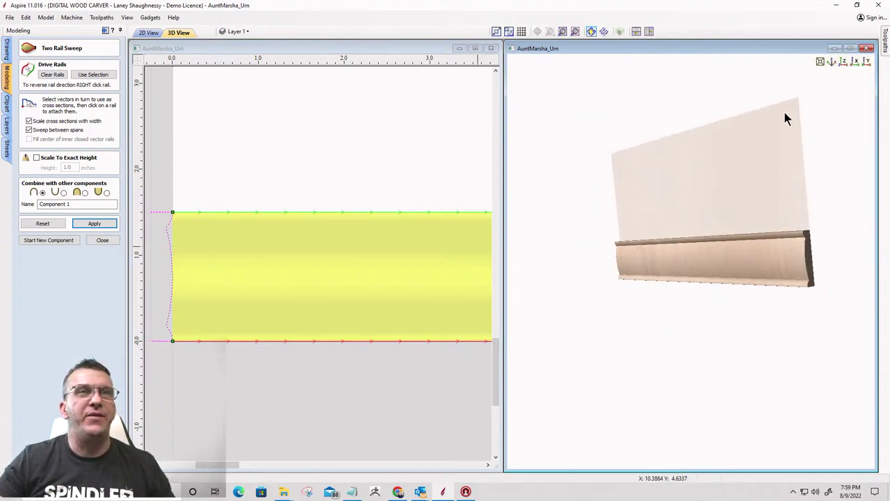
{"action": "left_click", "coordinate": [102, 240]}
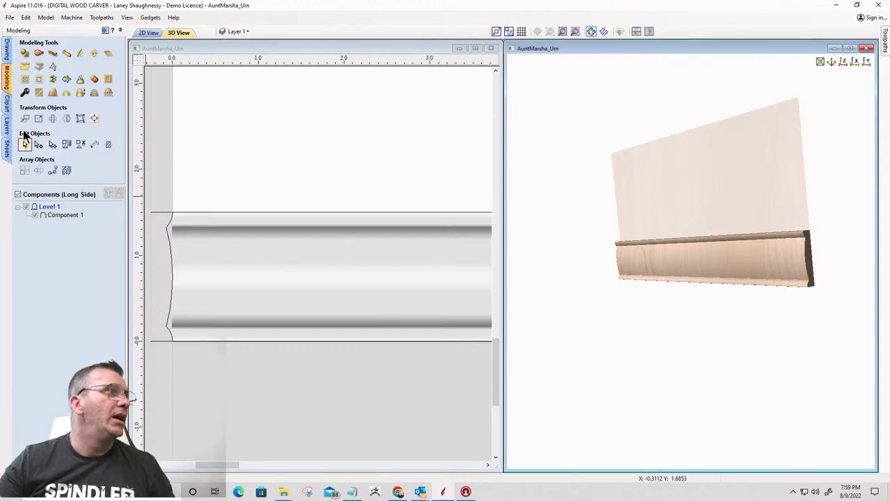
{"action": "left_click", "coordinate": [7, 51]}
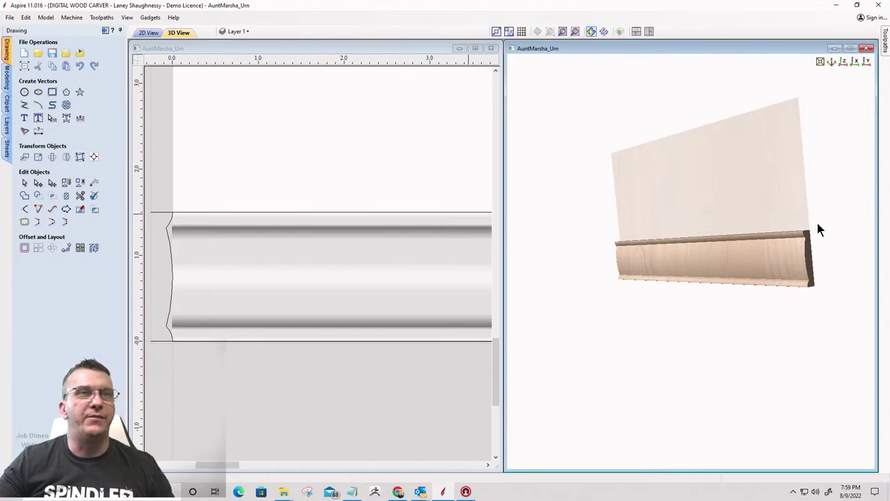
{"action": "left_click_drag", "start_coordinate": [786, 258], "coordinate": [769, 291]}
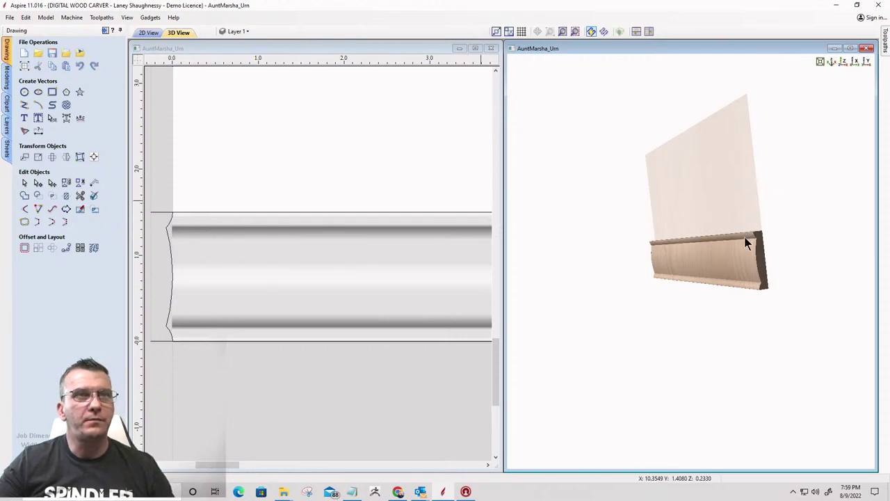
{"action": "left_click_drag", "start_coordinate": [759, 243], "coordinate": [730, 266]}
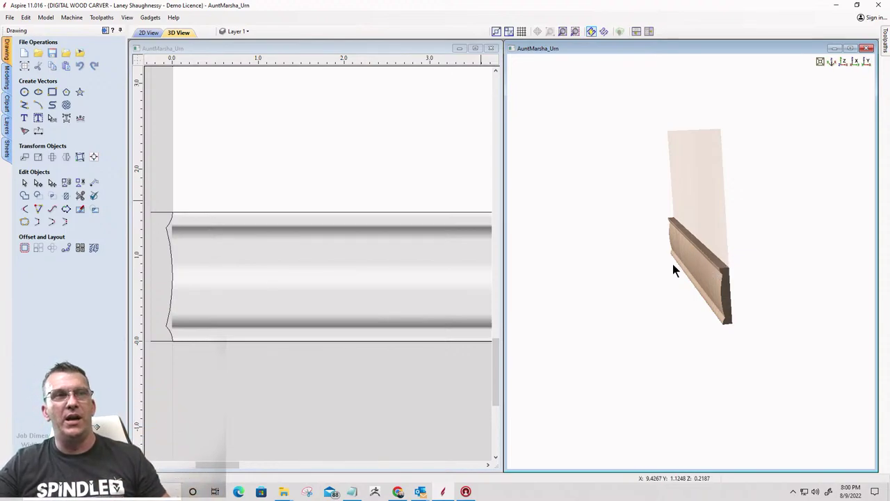
{"action": "left_click_drag", "start_coordinate": [672, 263], "coordinate": [452, 253]}
{"action": "scroll", "coordinate": [451, 253], "scroll_direction": "down", "scroll_amount": 5}
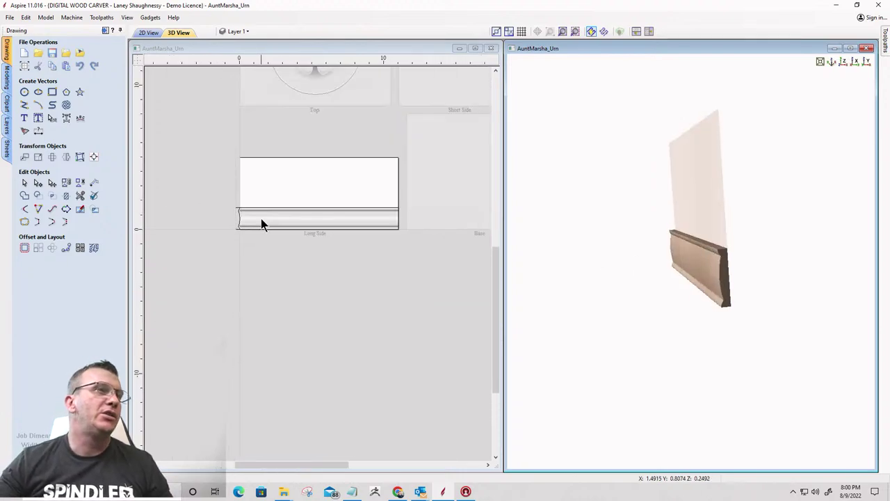
{"action": "scroll", "coordinate": [261, 221], "scroll_direction": "down", "scroll_amount": 1}
{"action": "scroll", "coordinate": [360, 207], "scroll_direction": "up", "scroll_amount": 2}
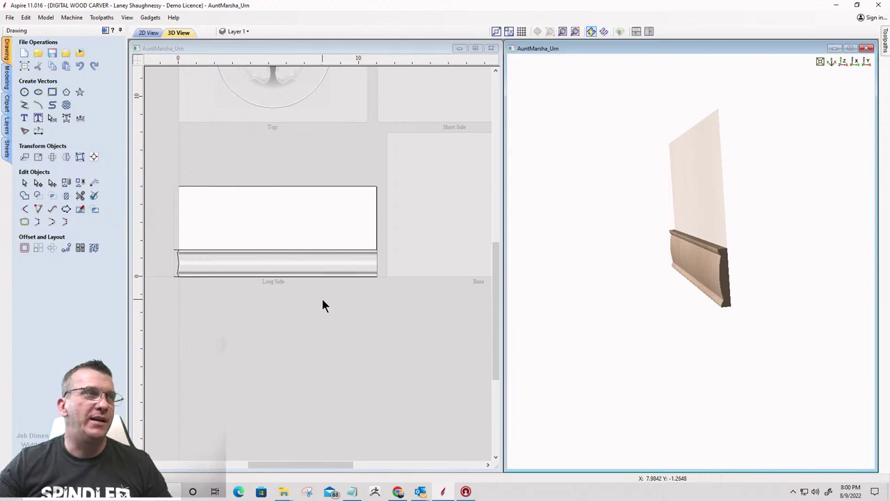
{"action": "scroll", "coordinate": [146, 286], "scroll_direction": "up", "scroll_amount": 6}
{"action": "scroll", "coordinate": [292, 153], "scroll_direction": "down", "scroll_amount": 2}
{"action": "scroll", "coordinate": [313, 131], "scroll_direction": "down", "scroll_amount": 2}
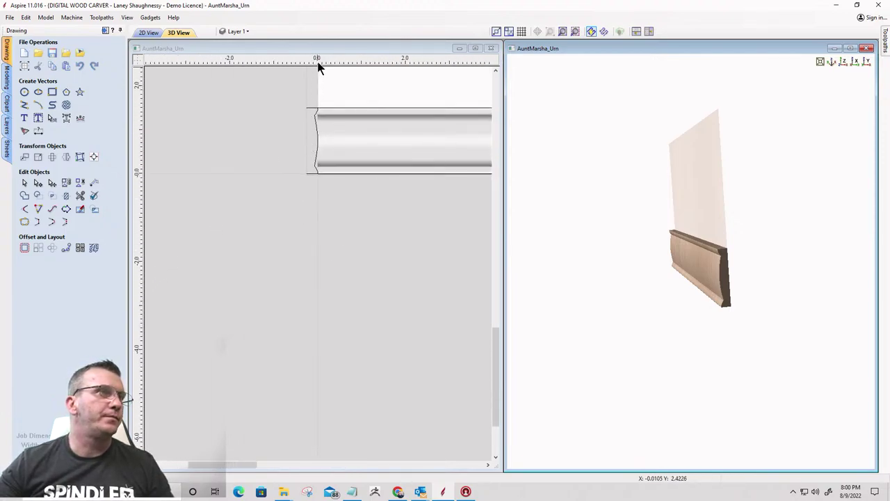
{"action": "scroll", "coordinate": [320, 70], "scroll_direction": "up", "scroll_amount": 4}
{"action": "scroll", "coordinate": [272, 184], "scroll_direction": "up", "scroll_amount": 2}
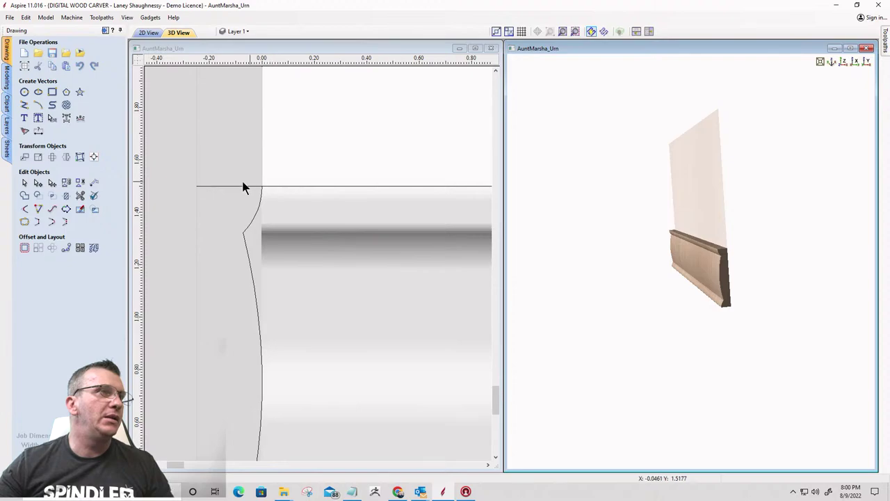
{"action": "scroll", "coordinate": [195, 189], "scroll_direction": "down", "scroll_amount": 9}
{"action": "scroll", "coordinate": [236, 162], "scroll_direction": "up", "scroll_amount": 1}
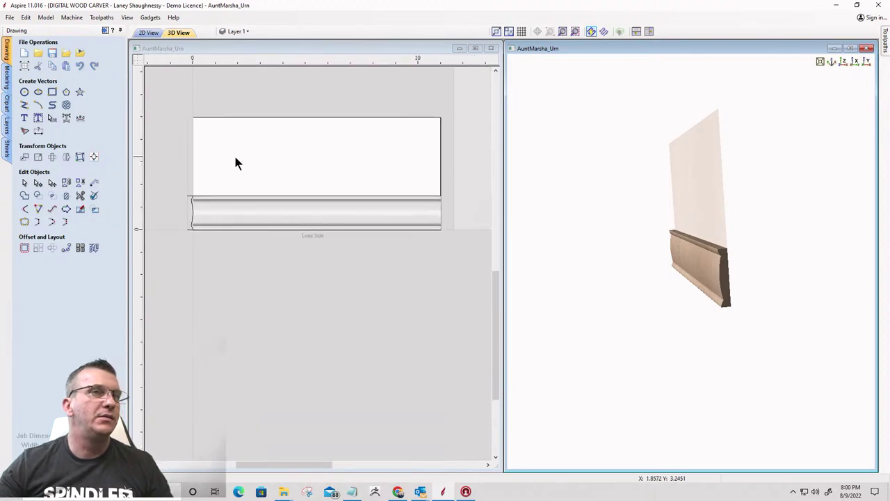
{"action": "scroll", "coordinate": [236, 162], "scroll_direction": "up", "scroll_amount": 1}
{"action": "scroll", "coordinate": [197, 171], "scroll_direction": "down", "scroll_amount": 2}
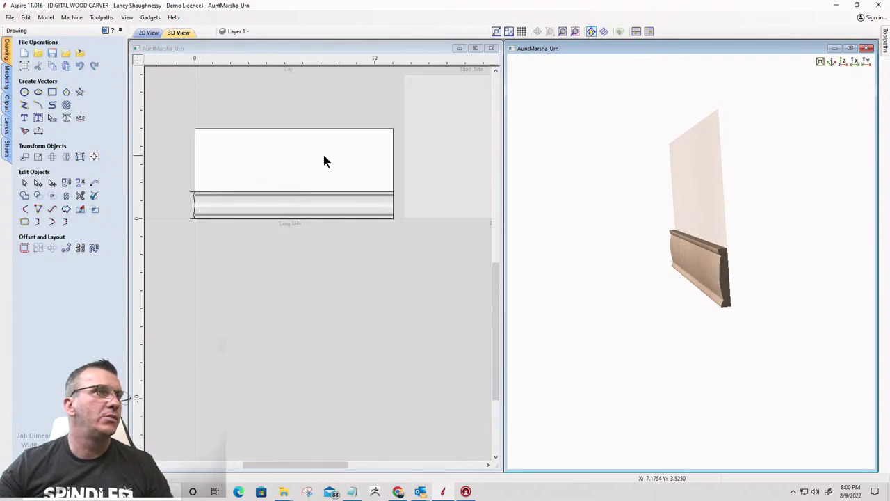
{"action": "scroll", "coordinate": [320, 159], "scroll_direction": "up", "scroll_amount": 1}
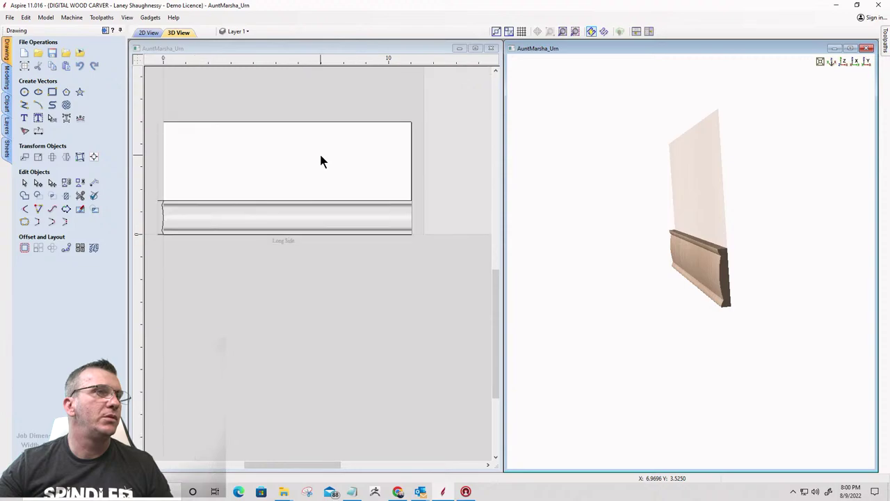
Draw an 11 x 3.5 inch rectangle over the Long Side's blank panel
{"action": "left_click", "coordinate": [53, 92]}
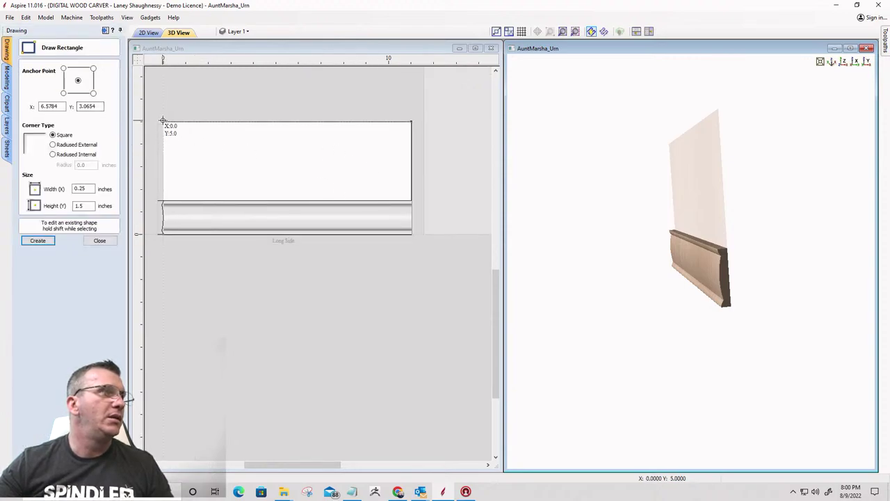
{"action": "left_click_drag", "start_coordinate": [163, 121], "coordinate": [409, 201]}
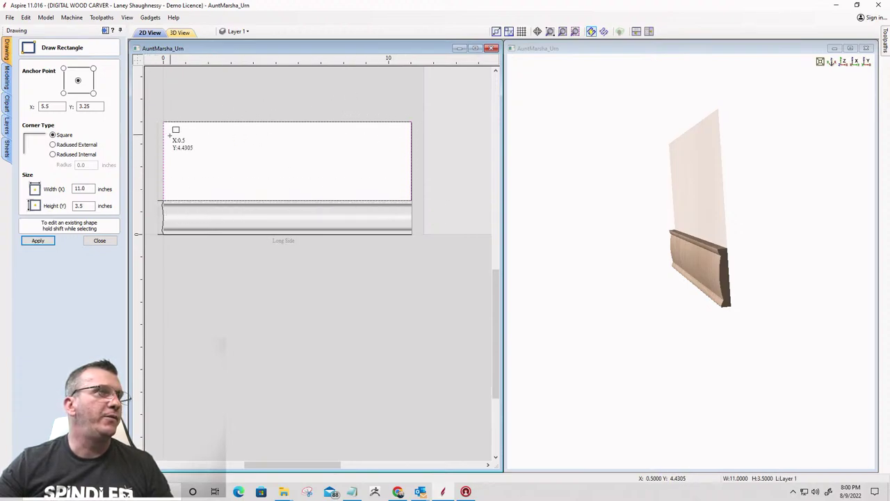
{"action": "left_click", "coordinate": [99, 241]}
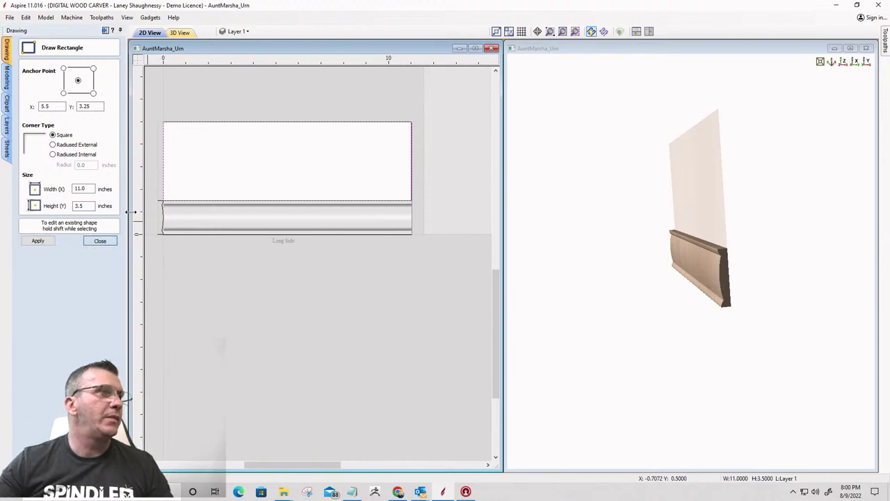
Delete the rectangle's left and right side spans, leaving an open 11-inch top line
{"action": "right_click", "coordinate": [162, 164]}
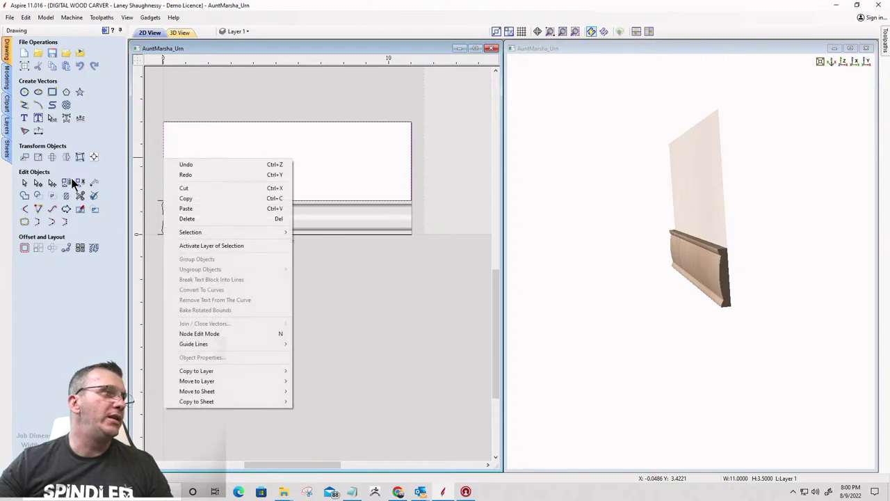
{"action": "left_click", "coordinate": [38, 183]}
{"action": "right_click", "coordinate": [165, 148]}
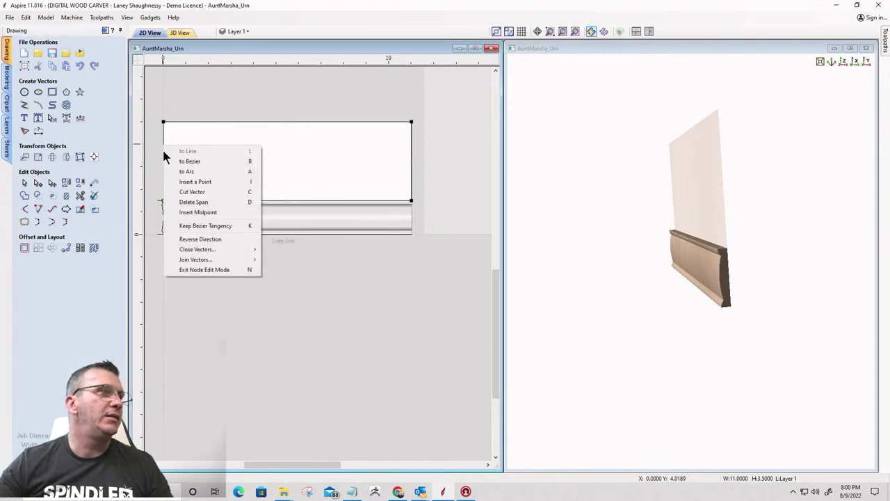
{"action": "left_click", "coordinate": [193, 202]}
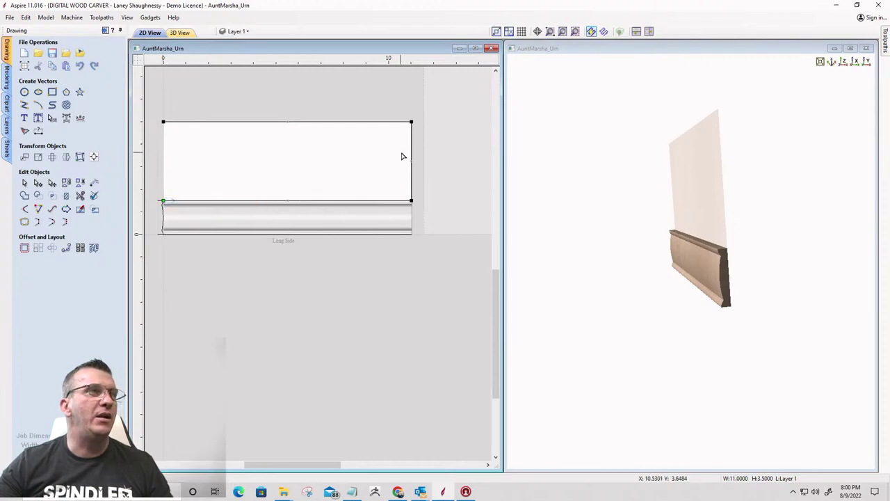
{"action": "right_click", "coordinate": [410, 148]}
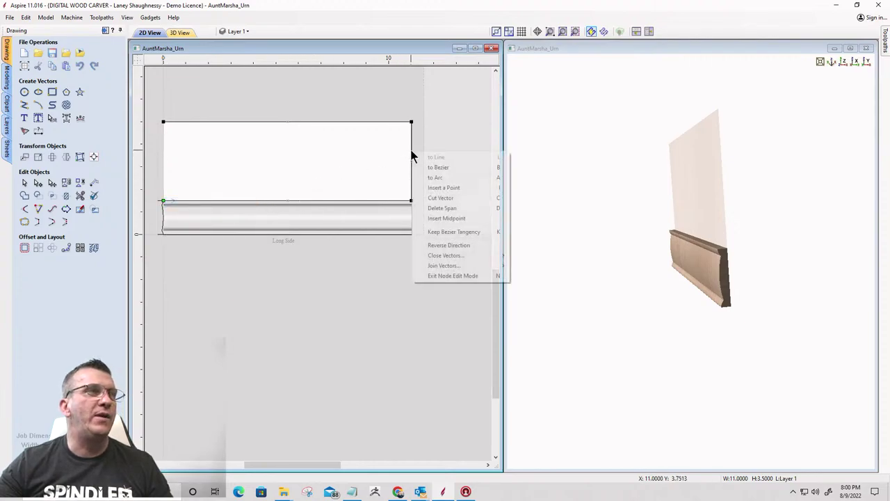
{"action": "left_click", "coordinate": [434, 208]}
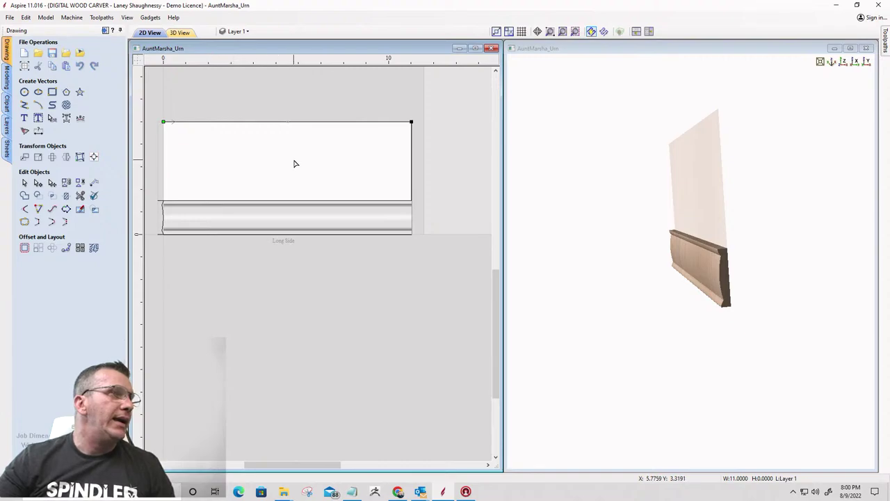
Draw a narrow, tall rectangle above the moulding on the Long Side
{"action": "scroll", "coordinate": [143, 222], "scroll_direction": "up", "scroll_amount": 1}
{"action": "scroll", "coordinate": [149, 237], "scroll_direction": "down", "scroll_amount": 3}
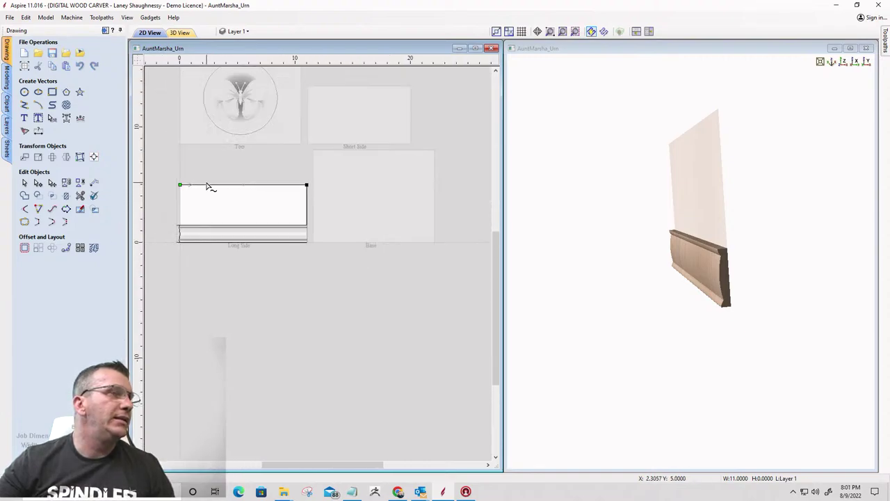
{"action": "scroll", "coordinate": [149, 237], "scroll_direction": "up", "scroll_amount": 1}
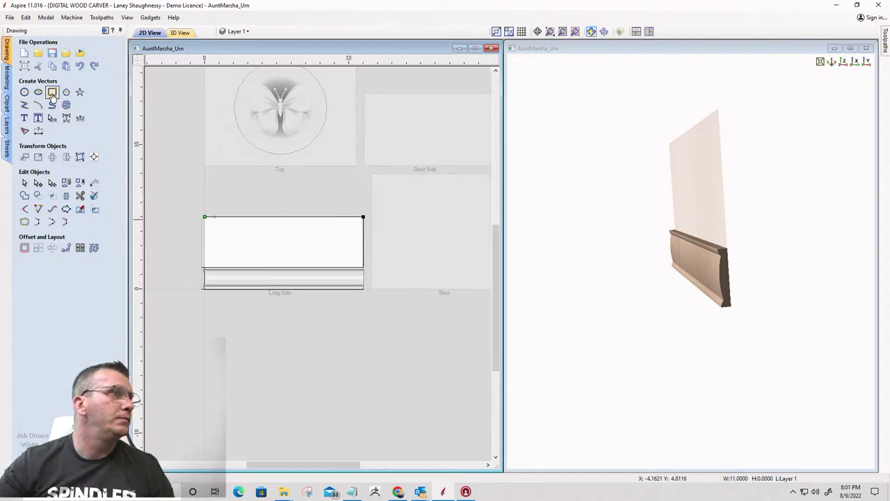
{"action": "left_click", "coordinate": [52, 91]}
{"action": "left_click_drag", "start_coordinate": [284, 221], "coordinate": [297, 262]}
{"action": "scroll", "coordinate": [282, 252], "scroll_direction": "up", "scroll_amount": 4}
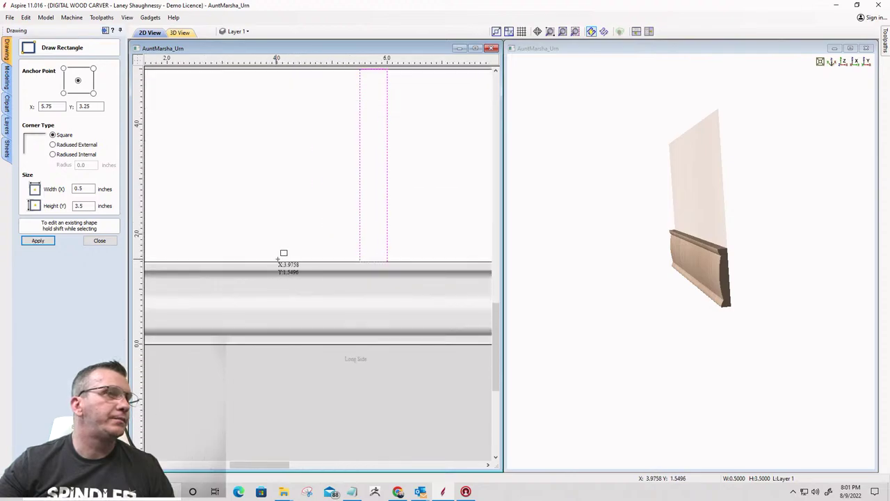
{"action": "scroll", "coordinate": [427, 193], "scroll_direction": "down", "scroll_amount": 2}
{"action": "scroll", "coordinate": [447, 150], "scroll_direction": "up", "scroll_amount": 1}
{"action": "scroll", "coordinate": [447, 150], "scroll_direction": "up", "scroll_amount": 1}
{"action": "scroll", "coordinate": [407, 201], "scroll_direction": "up", "scroll_amount": 1}
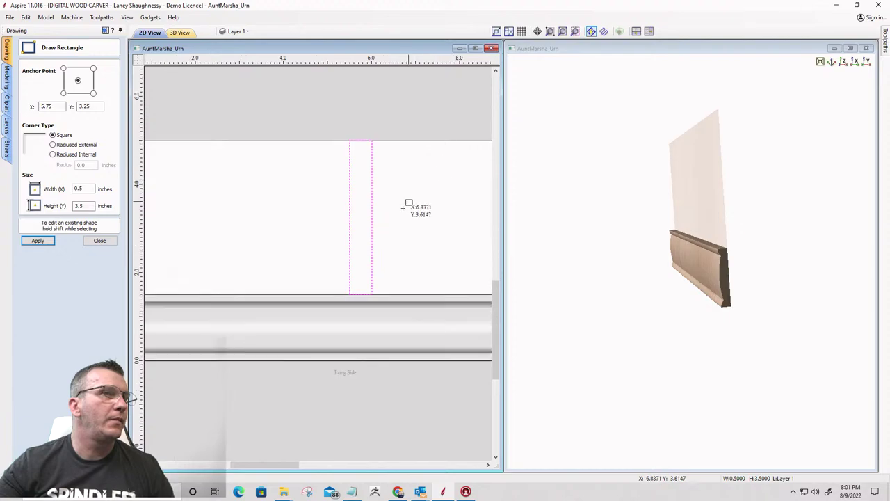
{"action": "scroll", "coordinate": [309, 280], "scroll_direction": "down", "scroll_amount": 1}
{"action": "scroll", "coordinate": [407, 215], "scroll_direction": "down", "scroll_amount": 2}
{"action": "scroll", "coordinate": [385, 236], "scroll_direction": "up", "scroll_amount": 4}
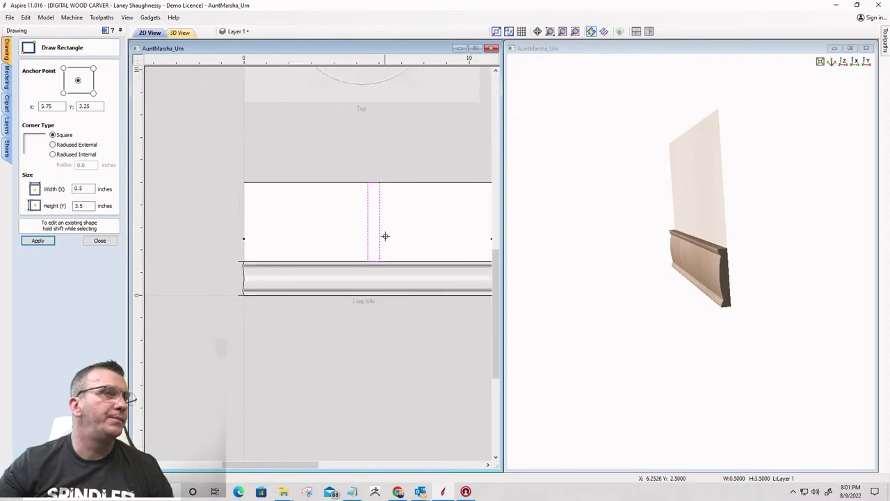
Size the rectangle to 0.25 x 3.5 inches, centred at X 5.75, Y 3.25
{"action": "left_click", "coordinate": [84, 188]}
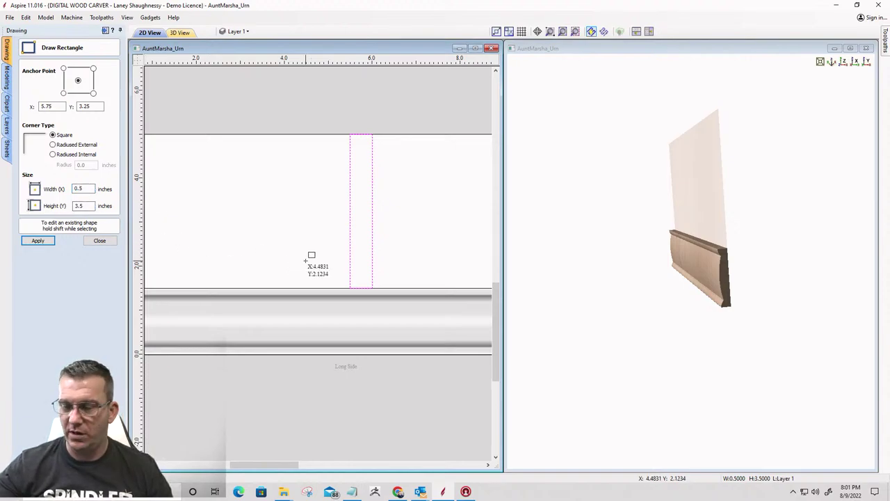
{"action": "left_click", "coordinate": [38, 240]}
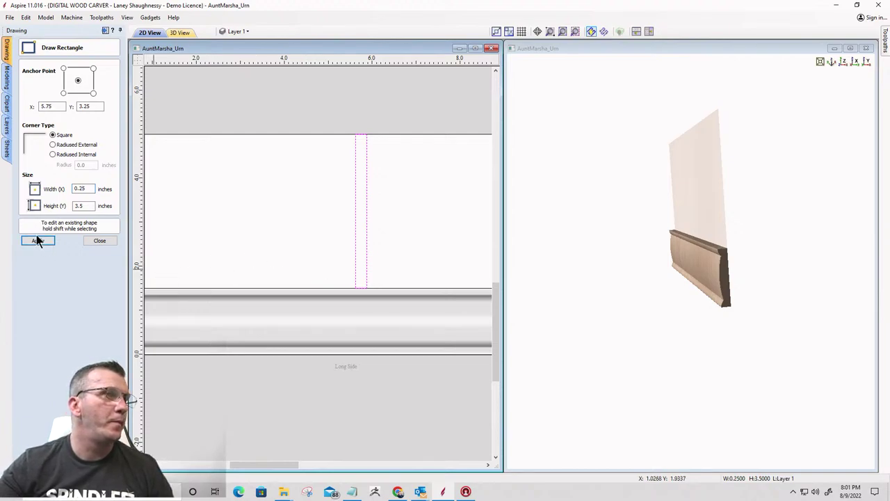
{"action": "scroll", "coordinate": [369, 276], "scroll_direction": "up", "scroll_amount": 6}
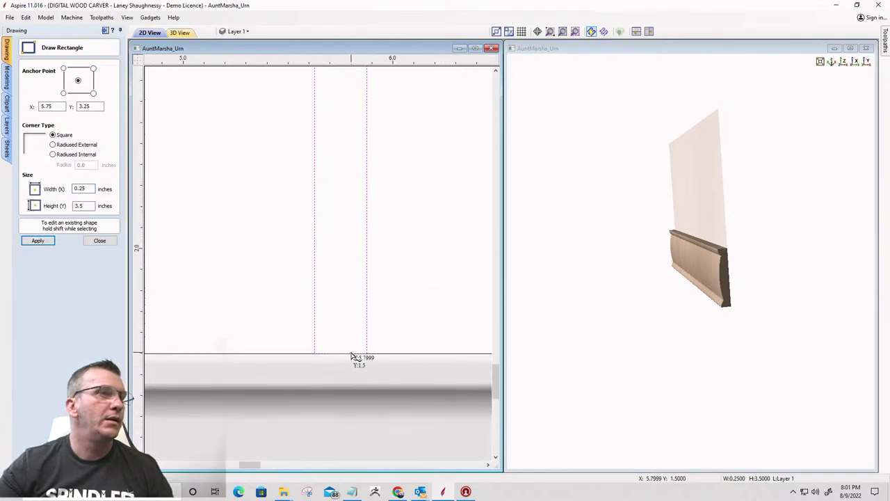
{"action": "scroll", "coordinate": [380, 238], "scroll_direction": "down", "scroll_amount": 3}
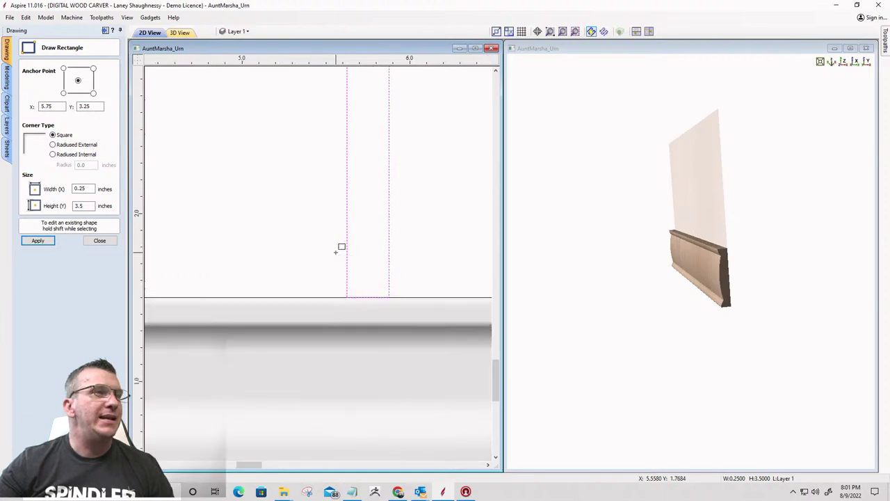
{"action": "left_click", "coordinate": [98, 240]}
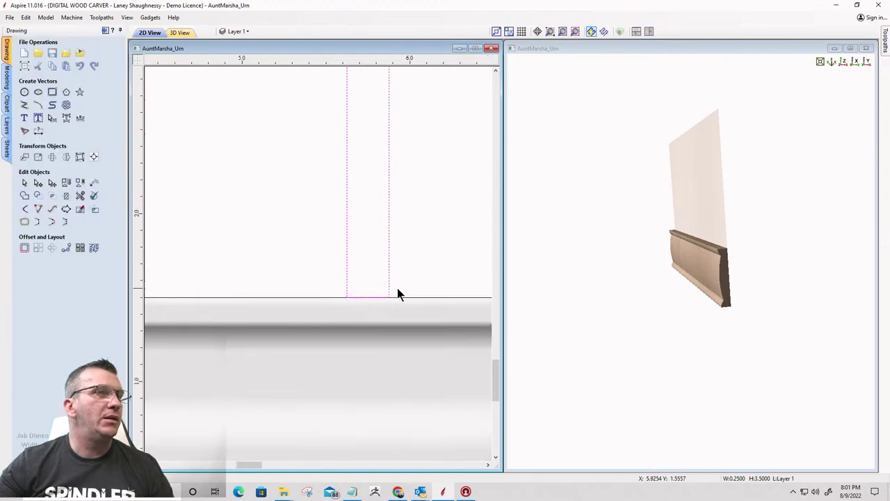
{"action": "scroll", "coordinate": [384, 268], "scroll_direction": "down", "scroll_amount": 4}
{"action": "scroll", "coordinate": [382, 267], "scroll_direction": "up", "scroll_amount": 5}
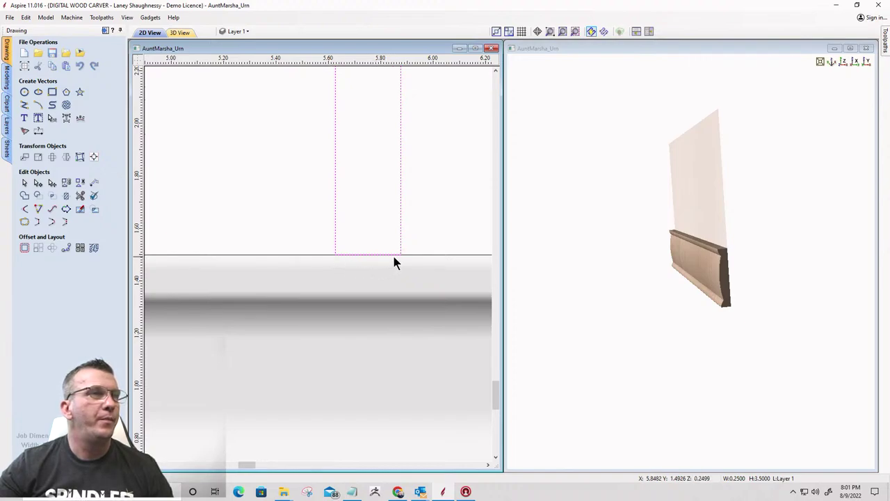
{"action": "scroll", "coordinate": [393, 262], "scroll_direction": "down", "scroll_amount": 6}
{"action": "scroll", "coordinate": [442, 264], "scroll_direction": "up", "scroll_amount": 3}
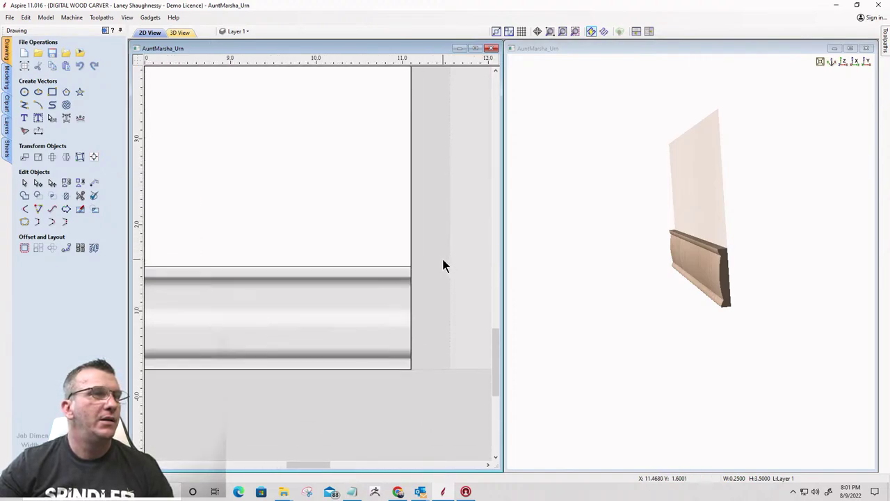
{"action": "scroll", "coordinate": [443, 264], "scroll_direction": "up", "scroll_amount": 2}
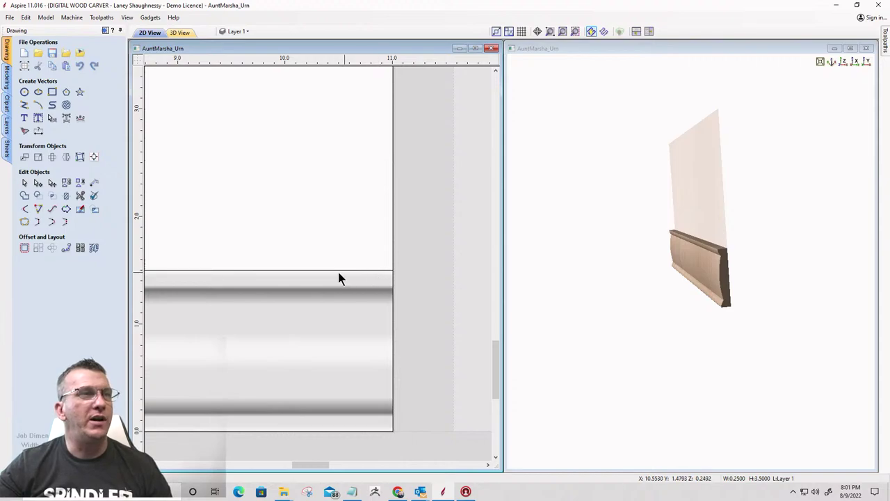
{"action": "scroll", "coordinate": [386, 283], "scroll_direction": "down", "scroll_amount": 5}
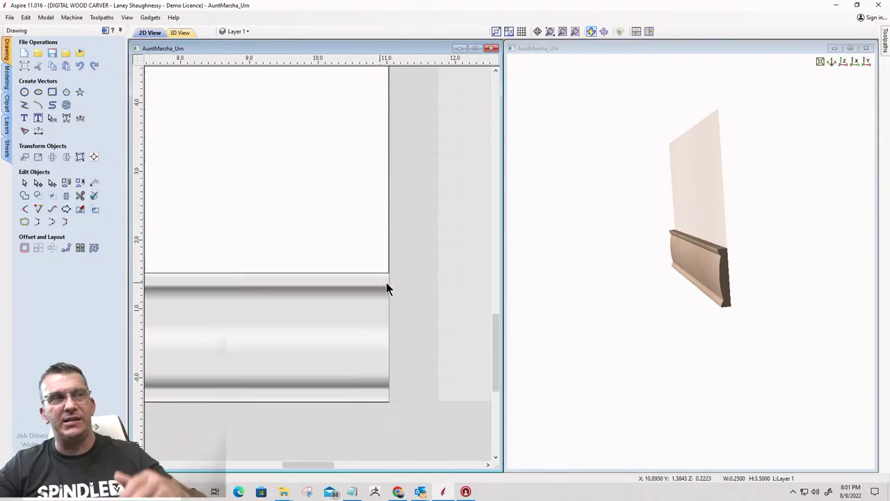
{"action": "scroll", "coordinate": [420, 254], "scroll_direction": "up", "scroll_amount": 5}
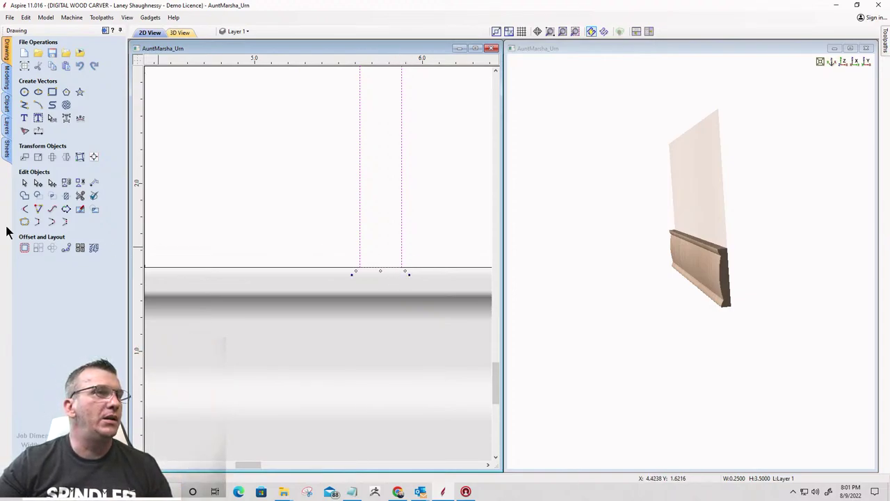
Insert a node on the narrow rectangle's right line and pull it inward about 0.075 inch
{"action": "left_click", "coordinate": [37, 182]}
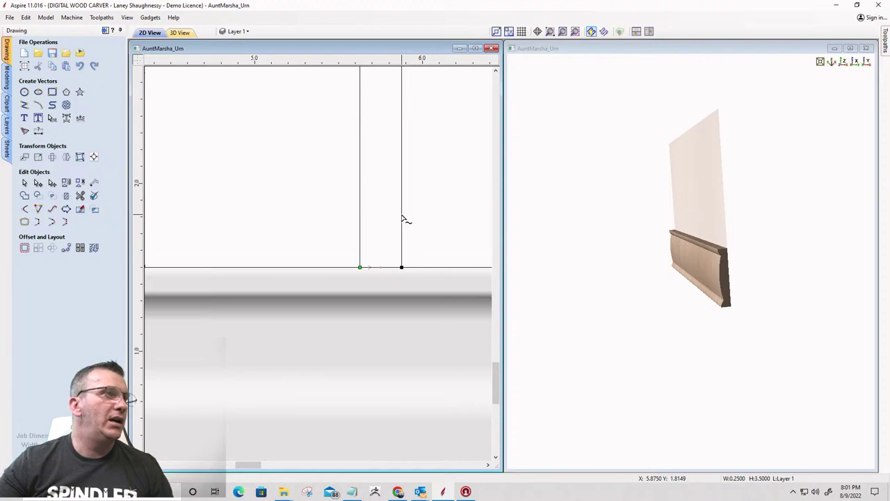
{"action": "right_click", "coordinate": [402, 218]}
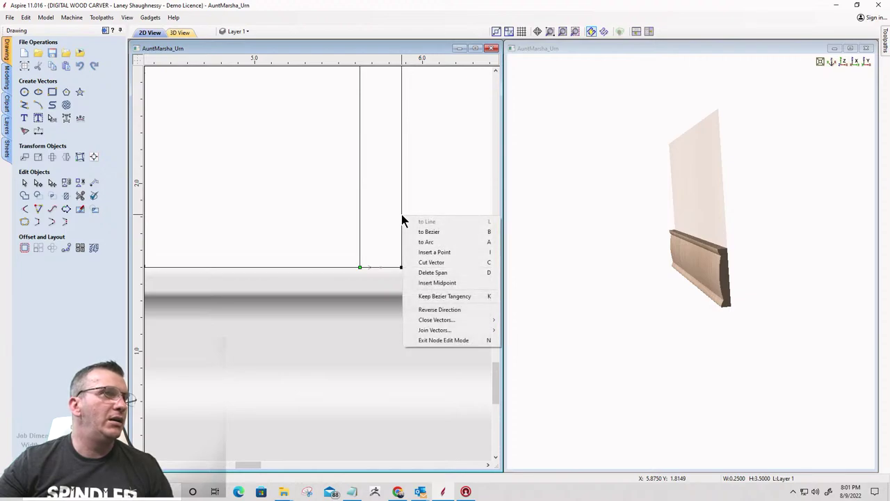
{"action": "left_click", "coordinate": [419, 252]}
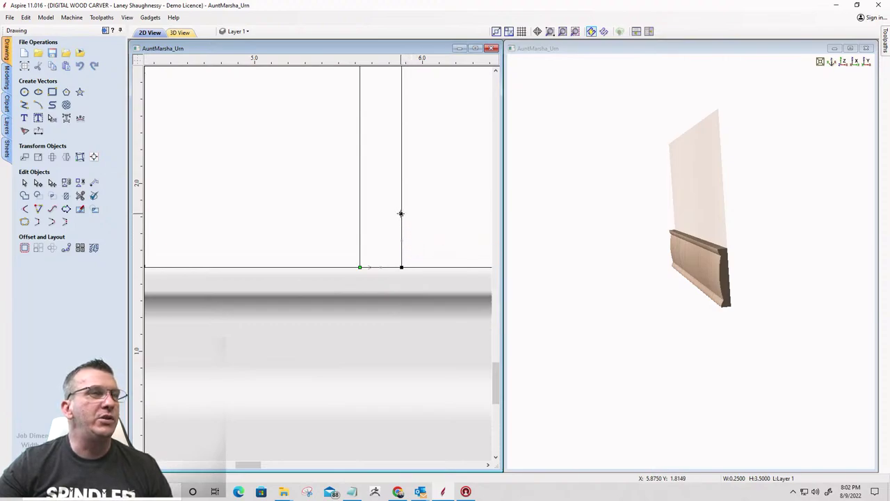
{"action": "left_click_drag", "start_coordinate": [400, 214], "coordinate": [385, 213]}
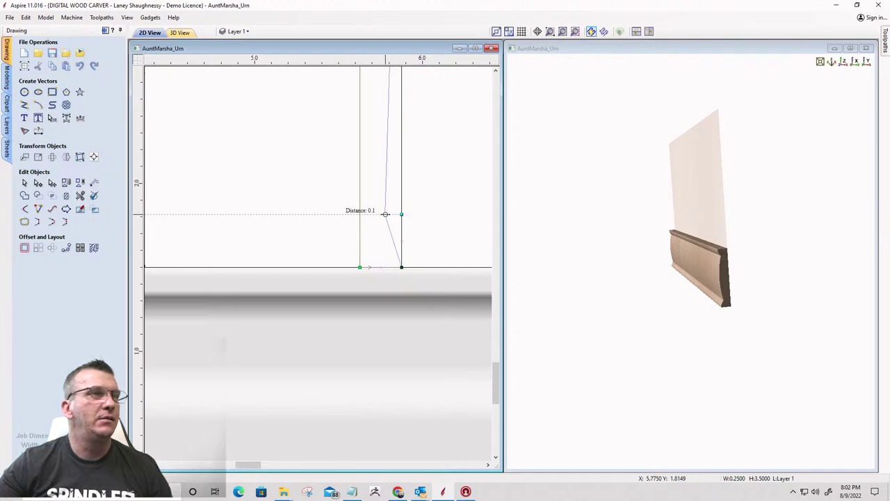
{"action": "left_click_drag", "start_coordinate": [385, 213], "coordinate": [385, 214]}
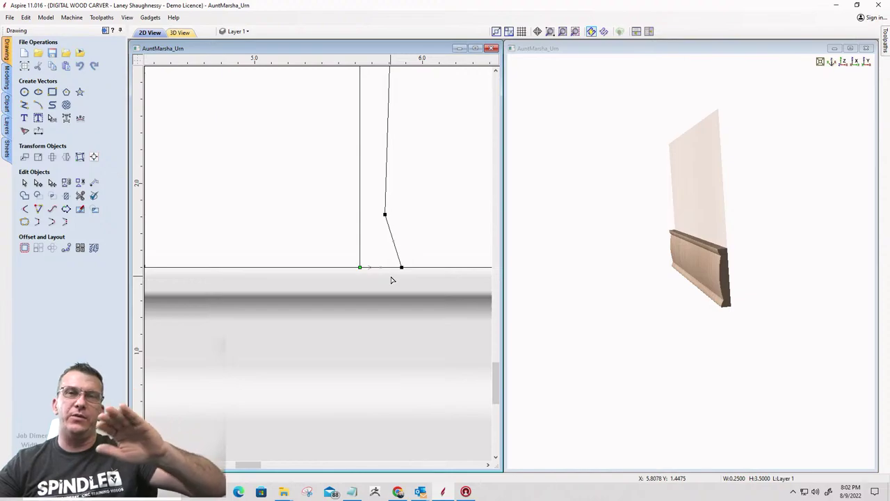
Add a second node farther along the rectangle's right-side line
{"action": "scroll", "coordinate": [409, 290], "scroll_direction": "down", "scroll_amount": 3}
{"action": "scroll", "coordinate": [411, 297], "scroll_direction": "down", "scroll_amount": 3}
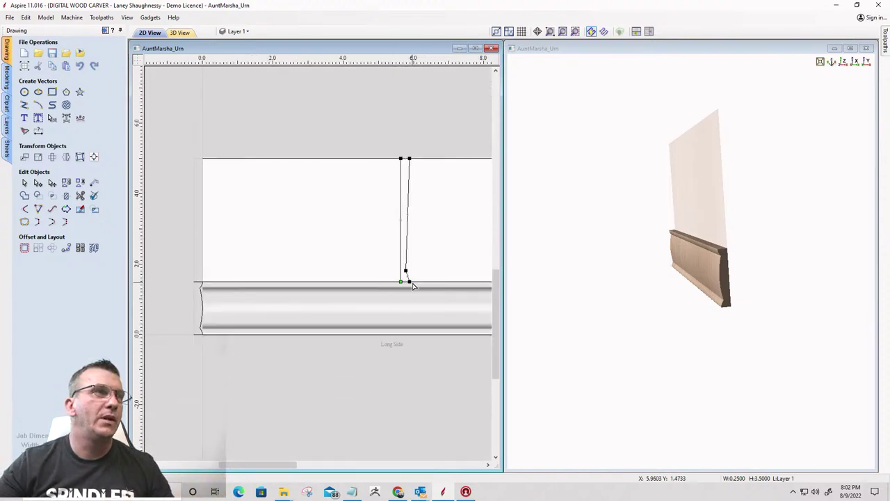
{"action": "scroll", "coordinate": [408, 229], "scroll_direction": "up", "scroll_amount": 3}
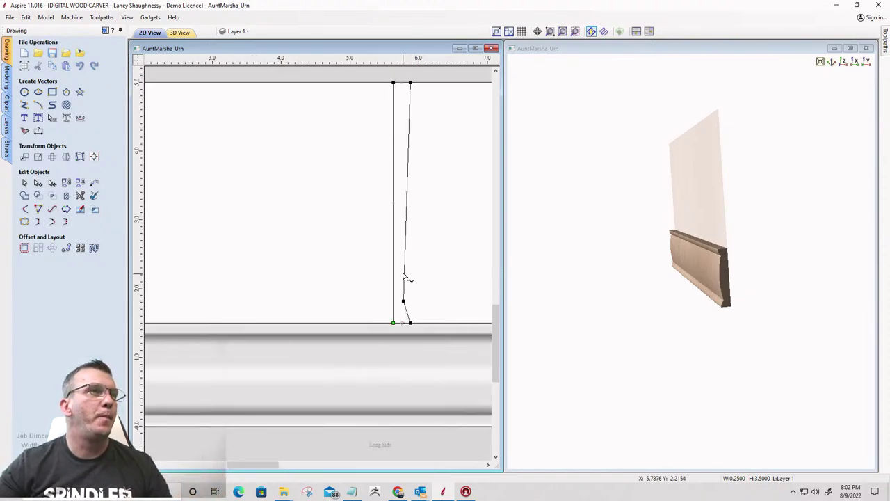
{"action": "scroll", "coordinate": [406, 278], "scroll_direction": "down", "scroll_amount": 1}
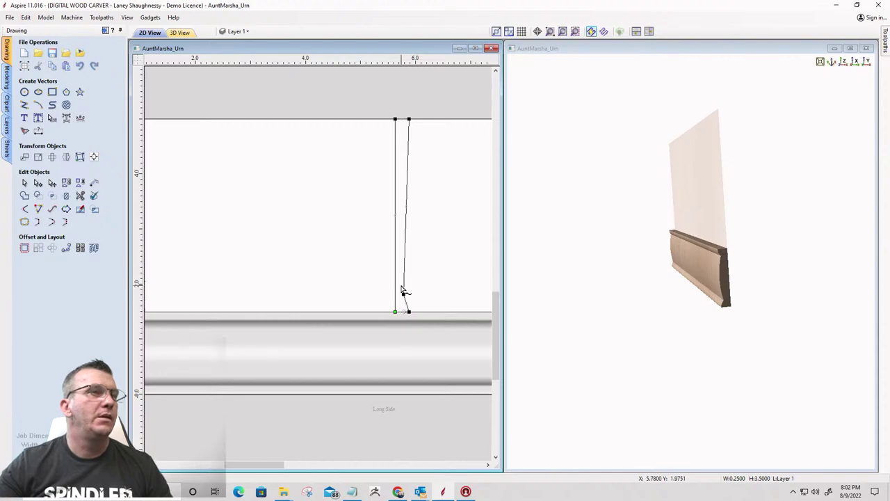
{"action": "double_click", "coordinate": [404, 294]}
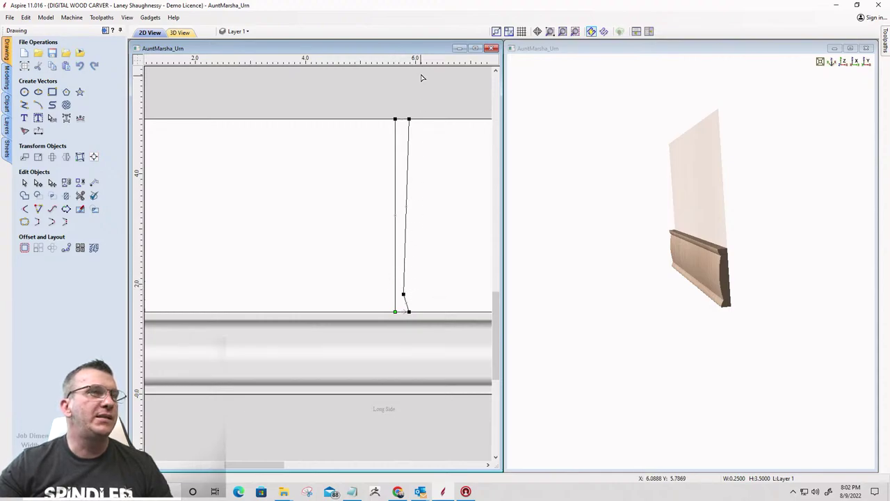
{"action": "scroll", "coordinate": [417, 119], "scroll_direction": "up", "scroll_amount": 2}
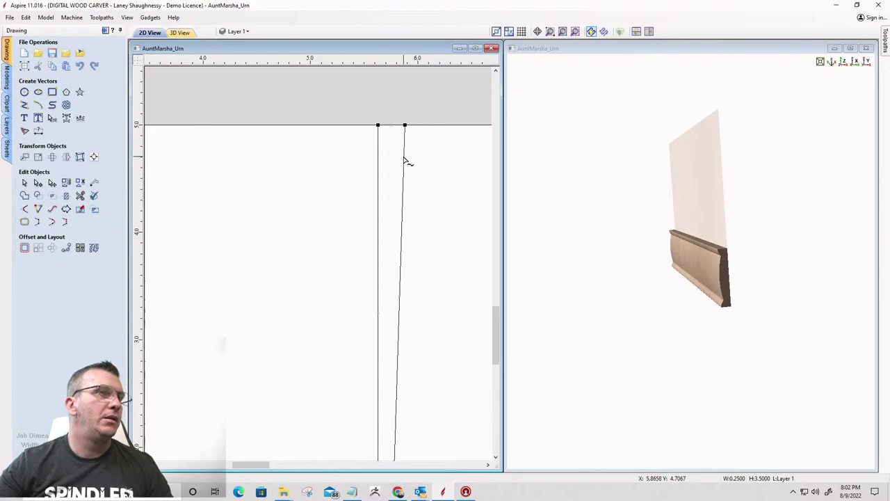
{"action": "right_click", "coordinate": [404, 159]}
{"action": "left_click", "coordinate": [417, 194]}
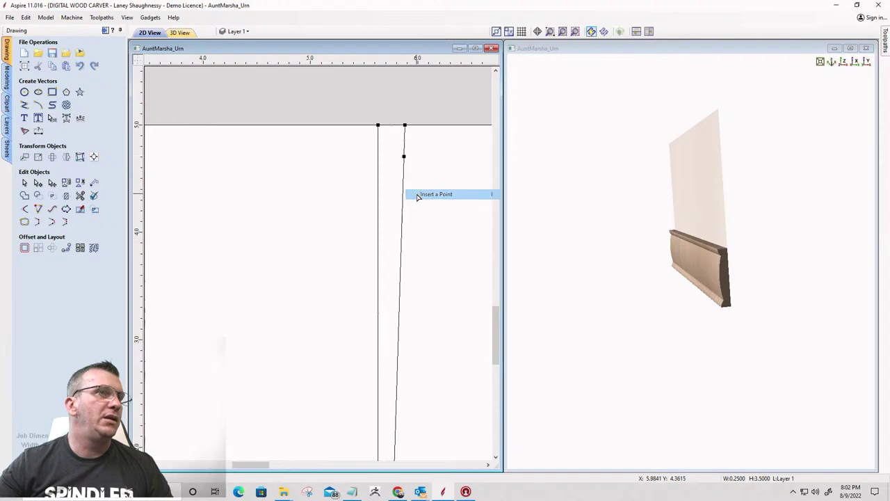
{"action": "scroll", "coordinate": [426, 132], "scroll_direction": "down", "scroll_amount": 2}
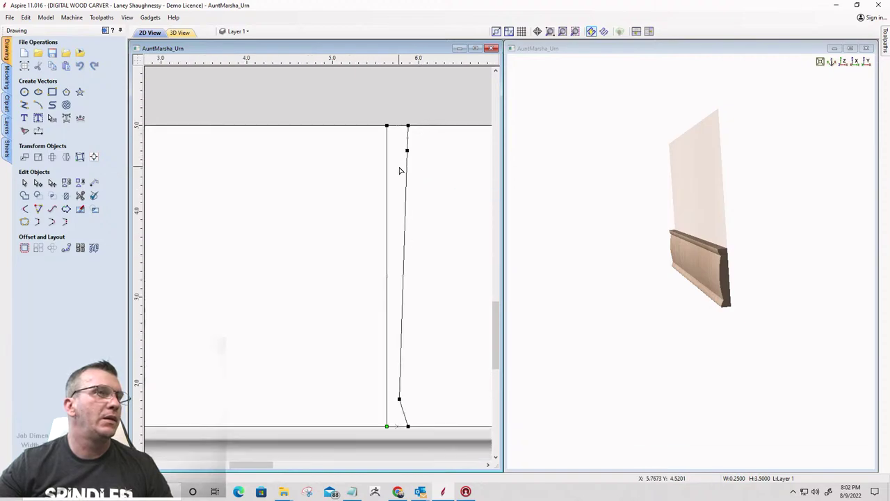
{"action": "right_click", "coordinate": [404, 209]}
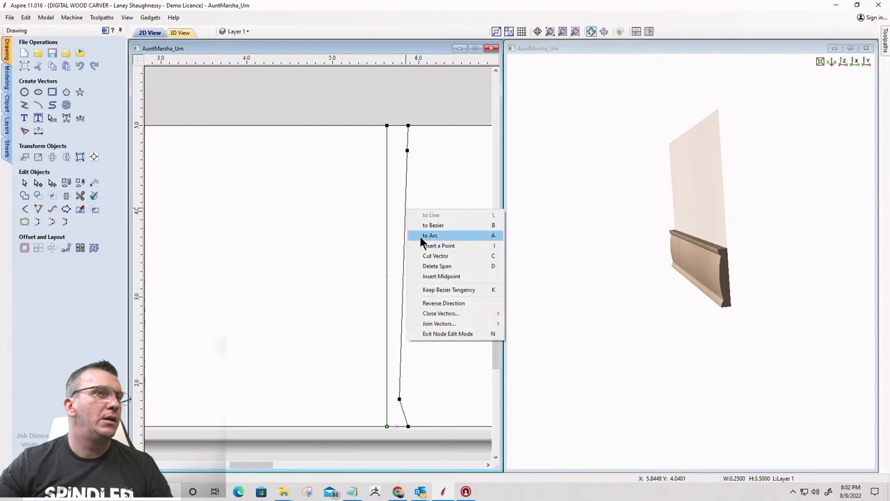
{"action": "left_click", "coordinate": [425, 225]}
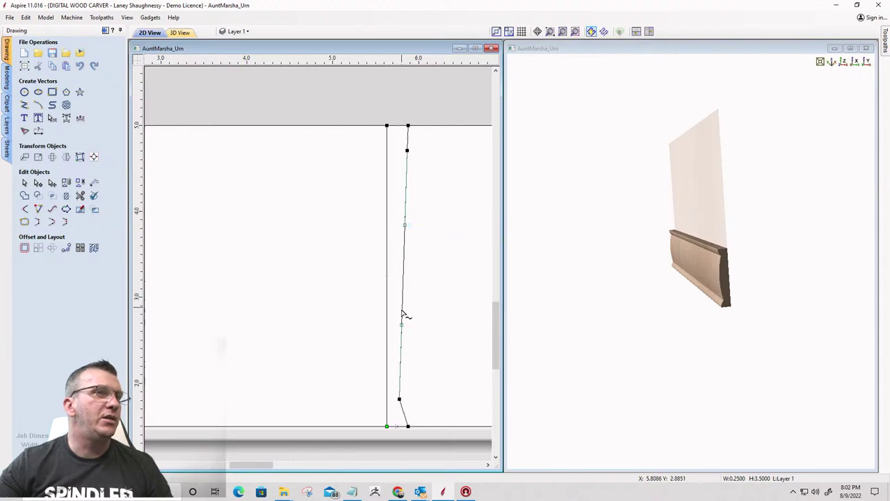
{"action": "scroll", "coordinate": [419, 260], "scroll_direction": "down", "scroll_amount": 3}
{"action": "scroll", "coordinate": [406, 337], "scroll_direction": "up", "scroll_amount": 3}
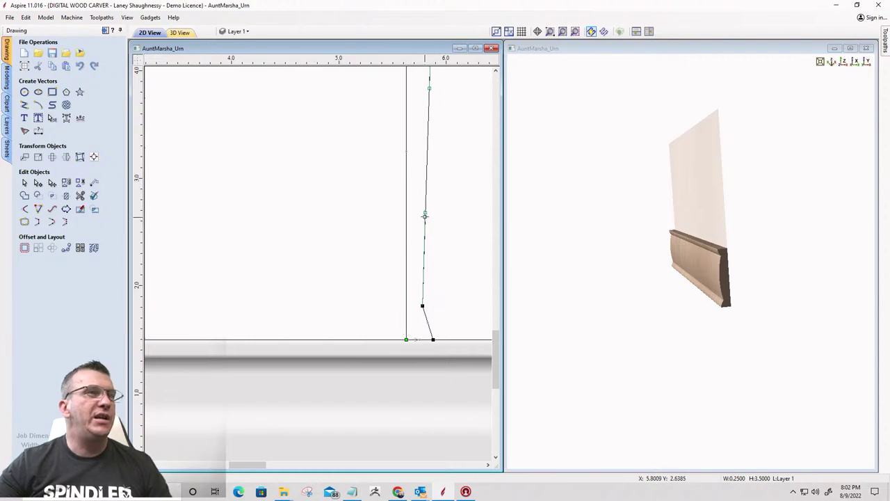
{"action": "left_click_drag", "start_coordinate": [424, 213], "coordinate": [443, 220]}
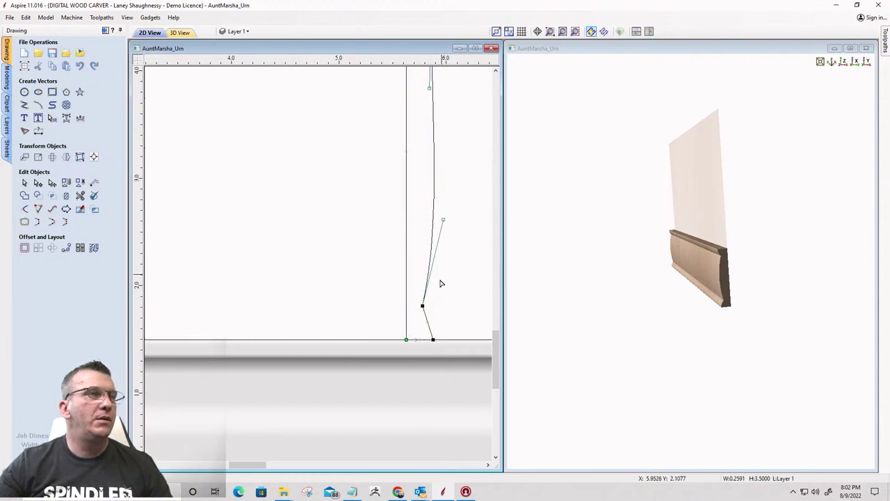
{"action": "scroll", "coordinate": [425, 318], "scroll_direction": "down", "scroll_amount": 3}
{"action": "scroll", "coordinate": [429, 192], "scroll_direction": "up", "scroll_amount": 3}
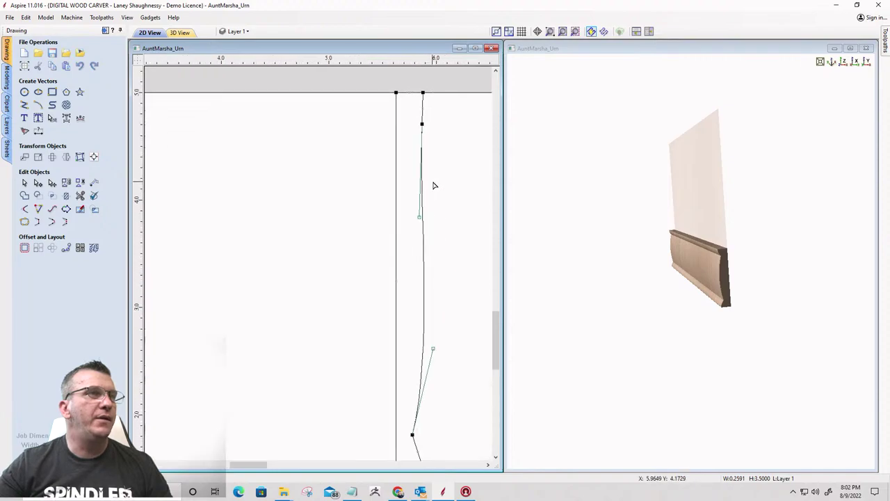
{"action": "left_click_drag", "start_coordinate": [420, 221], "coordinate": [405, 219]}
{"action": "scroll", "coordinate": [422, 360], "scroll_direction": "up", "scroll_amount": 1}
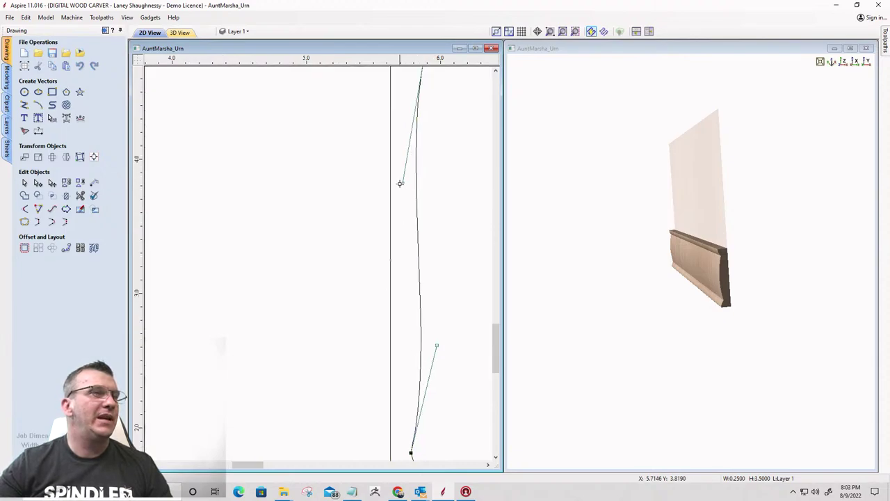
{"action": "left_click_drag", "start_coordinate": [402, 182], "coordinate": [361, 184]}
{"action": "scroll", "coordinate": [418, 264], "scroll_direction": "down", "scroll_amount": 3}
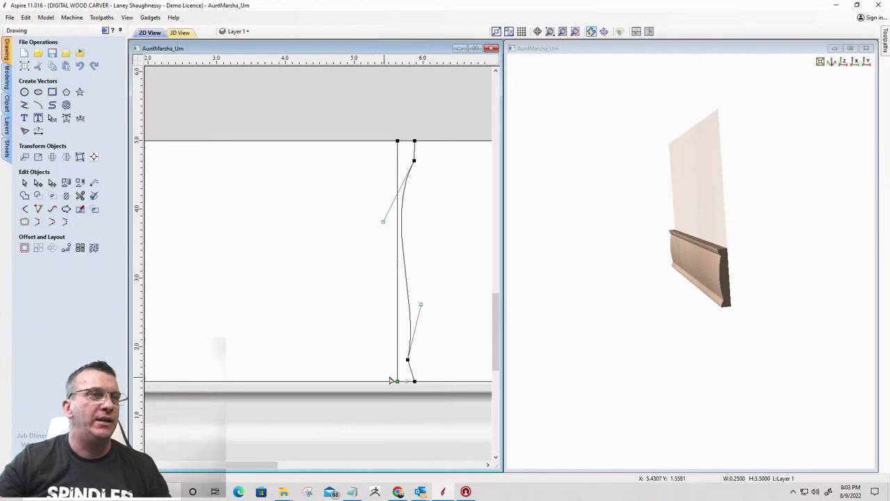
{"action": "scroll", "coordinate": [408, 363], "scroll_direction": "up", "scroll_amount": 3}
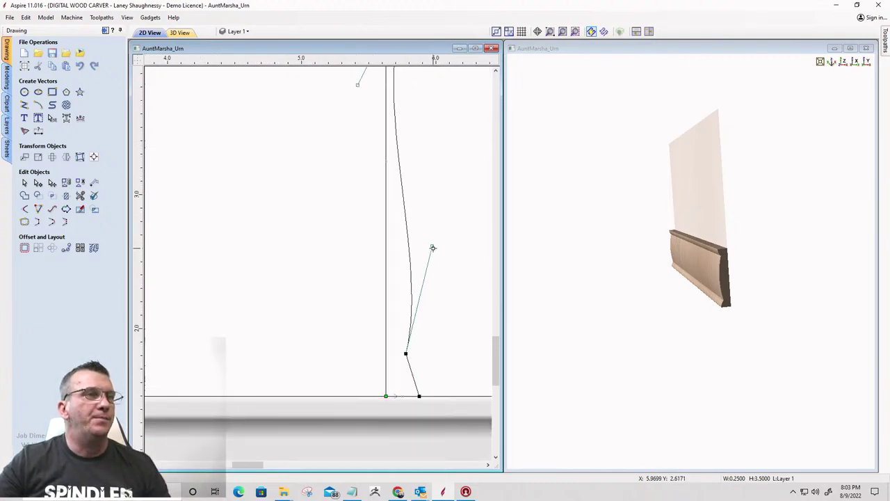
{"action": "left_click_drag", "start_coordinate": [432, 247], "coordinate": [446, 258]}
{"action": "scroll", "coordinate": [431, 279], "scroll_direction": "down", "scroll_amount": 3}
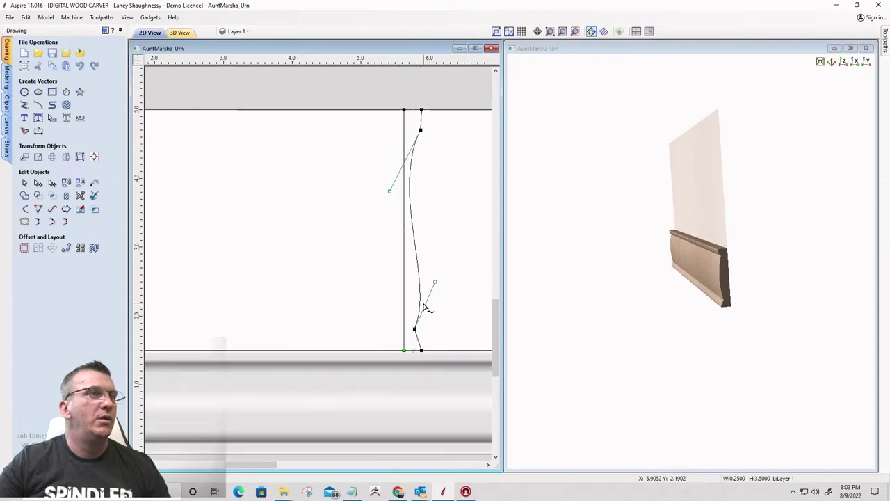
{"action": "scroll", "coordinate": [409, 122], "scroll_direction": "up", "scroll_amount": 2}
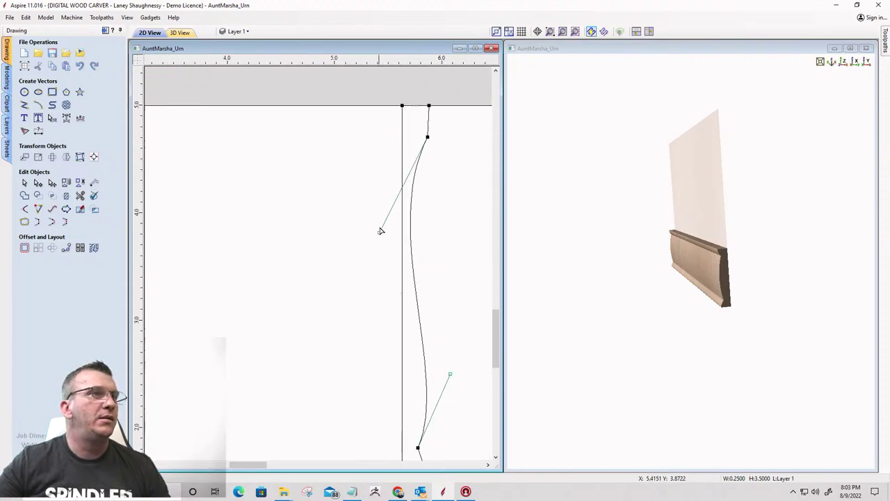
{"action": "left_click_drag", "start_coordinate": [379, 232], "coordinate": [379, 200]}
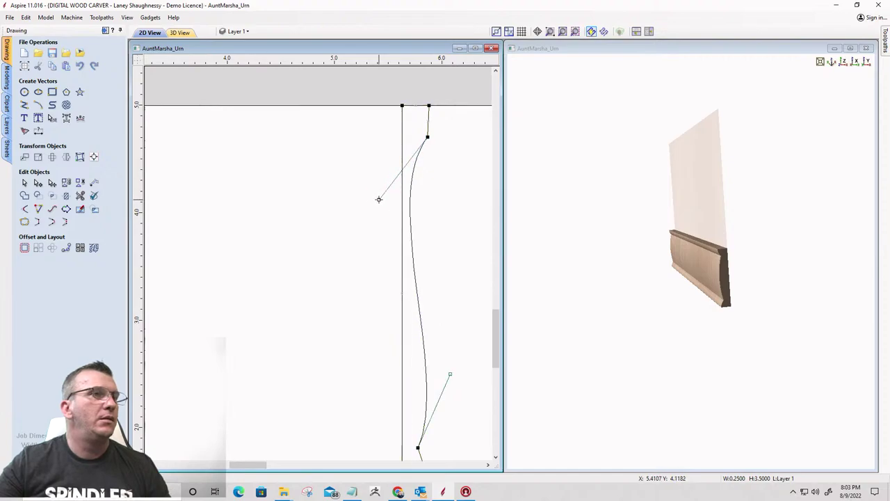
{"action": "scroll", "coordinate": [404, 252], "scroll_direction": "up", "scroll_amount": 2}
{"action": "scroll", "coordinate": [410, 250], "scroll_direction": "down", "scroll_amount": 4}
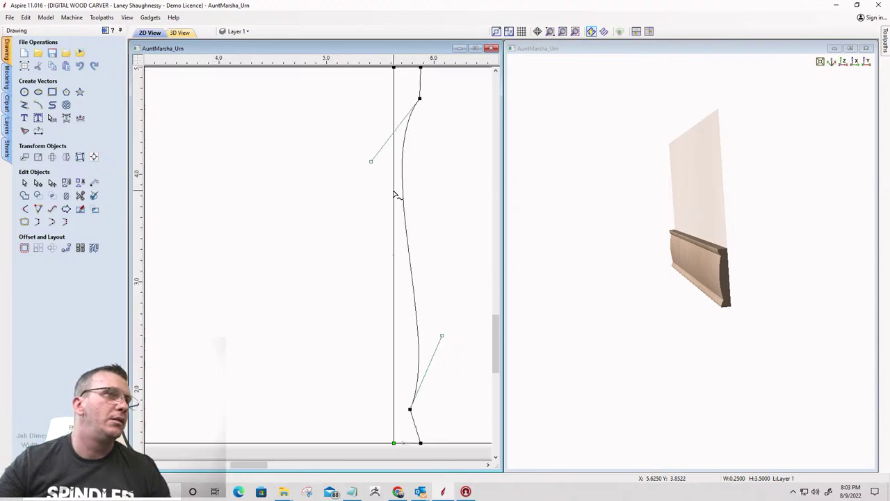
{"action": "left_click_drag", "start_coordinate": [426, 284], "coordinate": [436, 286]}
{"action": "left_click", "coordinate": [362, 274]}
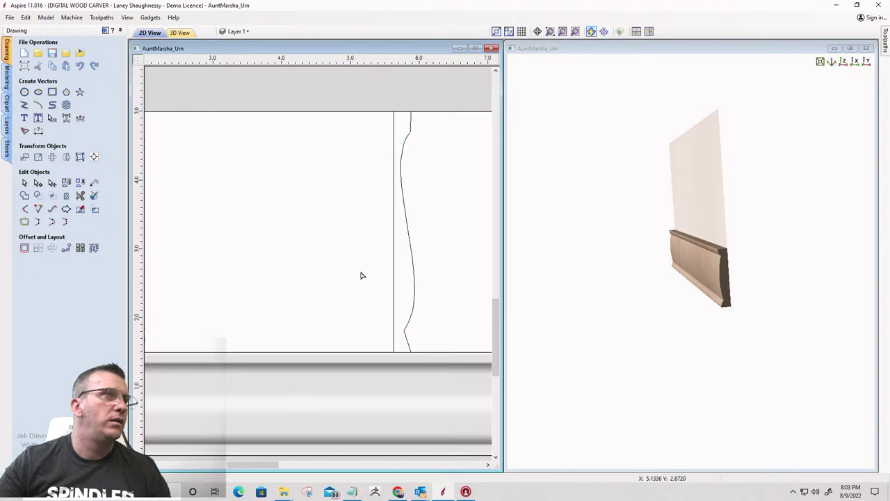
{"action": "scroll", "coordinate": [428, 246], "scroll_direction": "down", "scroll_amount": 1}
{"action": "scroll", "coordinate": [418, 272], "scroll_direction": "down", "scroll_amount": 1}
{"action": "scroll", "coordinate": [406, 260], "scroll_direction": "up", "scroll_amount": 3}
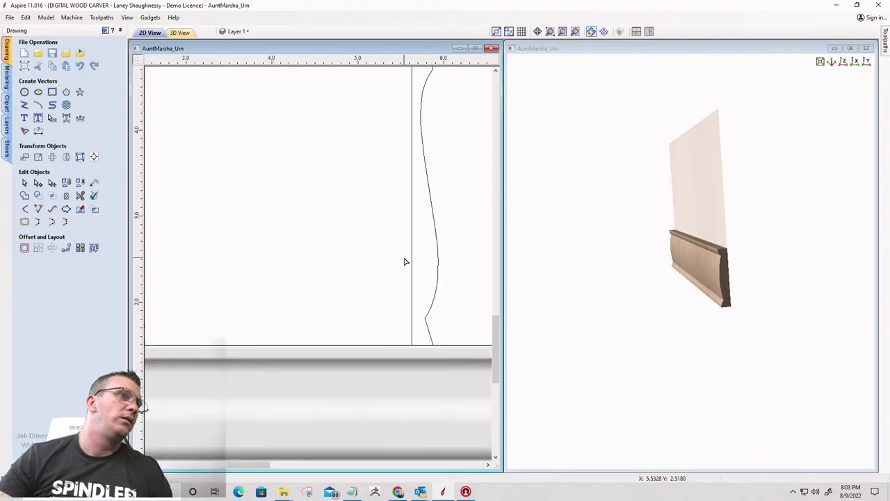
{"action": "scroll", "coordinate": [406, 260], "scroll_direction": "down", "scroll_amount": 2}
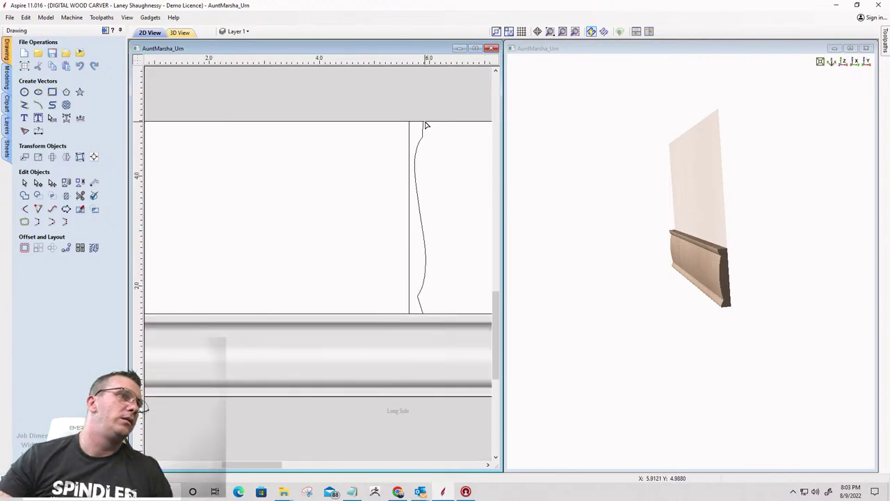
{"action": "scroll", "coordinate": [423, 129], "scroll_direction": "up", "scroll_amount": 3}
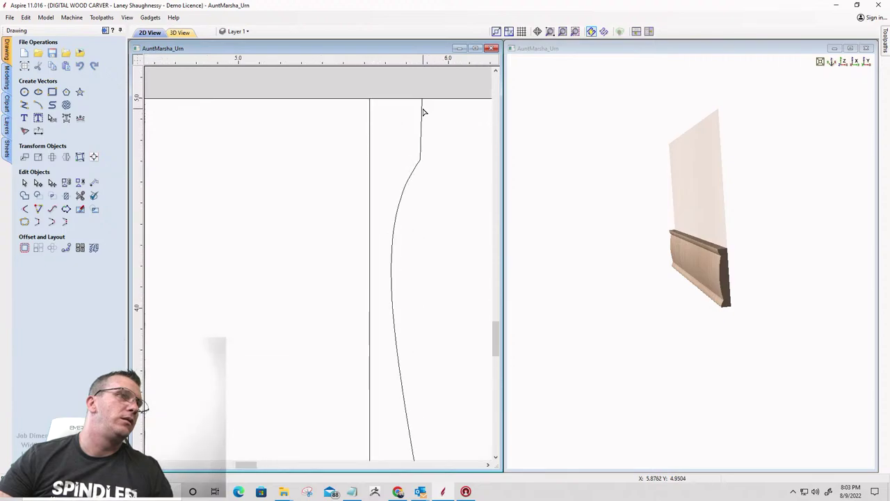
{"action": "left_click", "coordinate": [420, 158]}
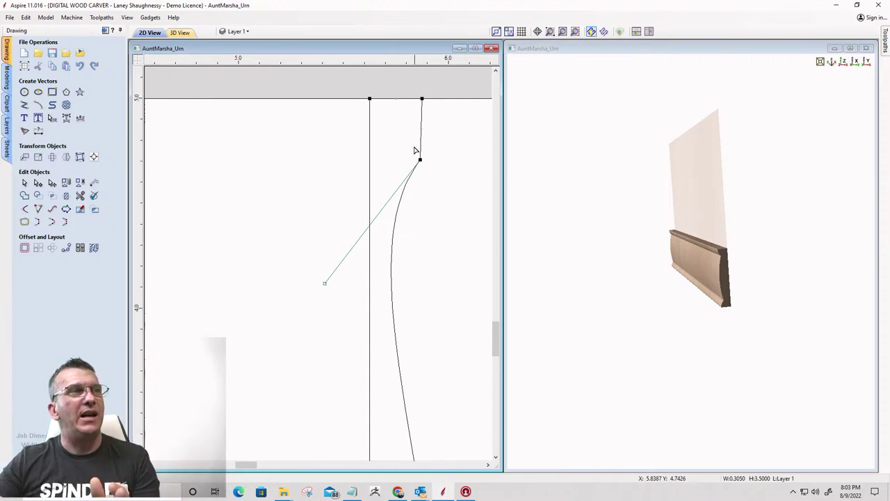
{"action": "left_click", "coordinate": [422, 98]}
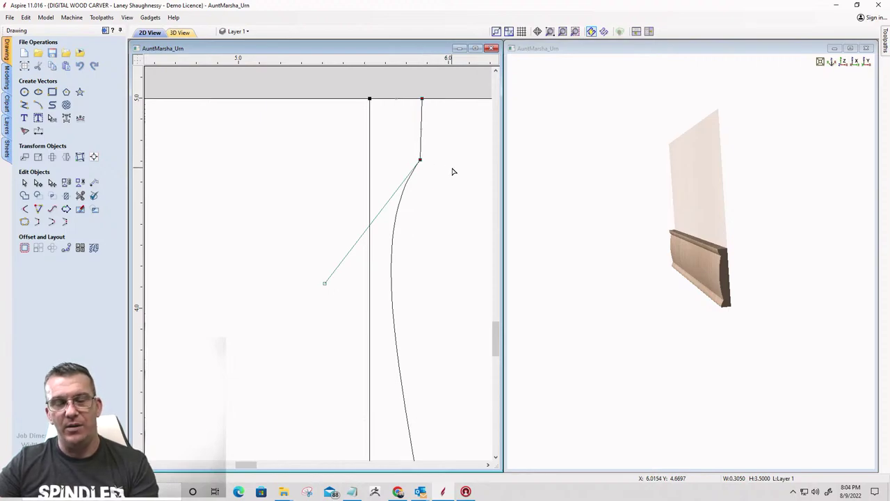
{"action": "key", "text": "Right"}
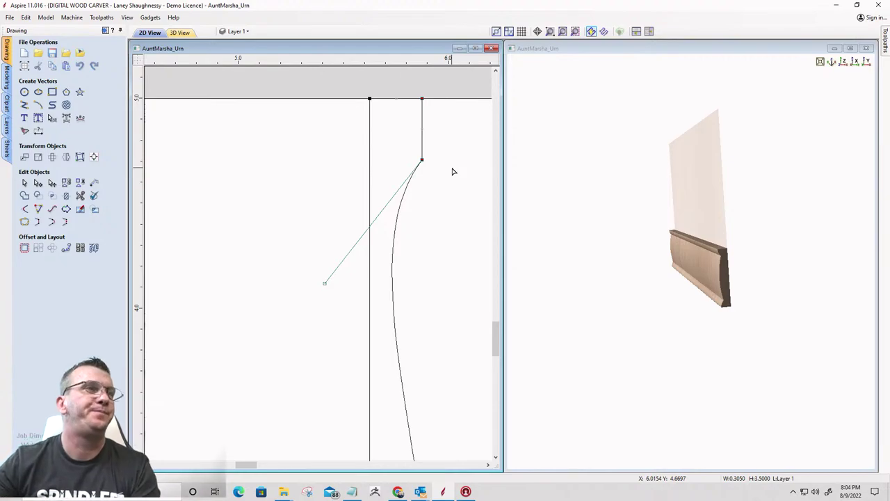
{"action": "left_click", "coordinate": [448, 203]}
{"action": "scroll", "coordinate": [452, 165], "scroll_direction": "down", "scroll_amount": 5}
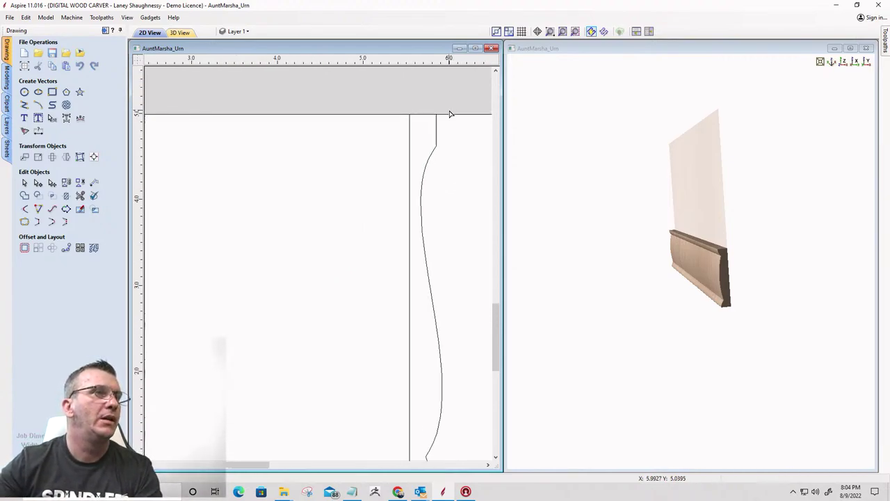
{"action": "scroll", "coordinate": [404, 354], "scroll_direction": "up", "scroll_amount": 1}
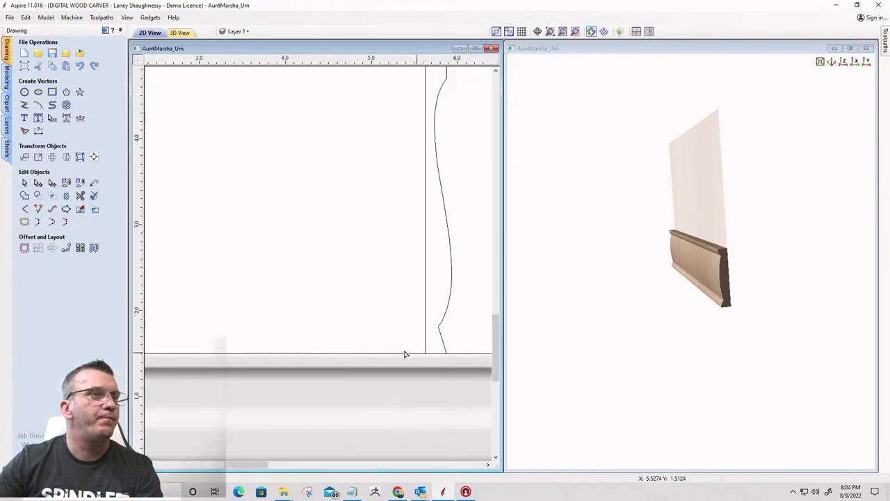
{"action": "scroll", "coordinate": [244, 190], "scroll_direction": "down", "scroll_amount": 2}
{"action": "scroll", "coordinate": [347, 292], "scroll_direction": "up", "scroll_amount": 3}
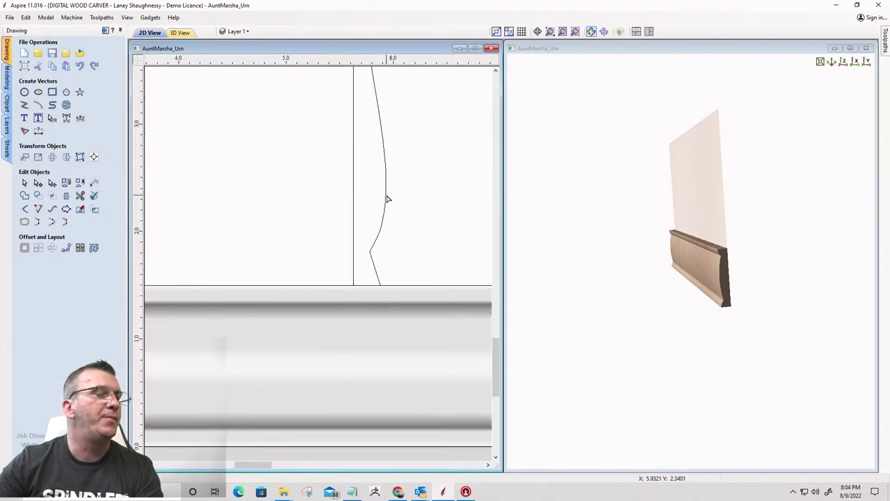
{"action": "scroll", "coordinate": [383, 209], "scroll_direction": "down", "scroll_amount": 3}
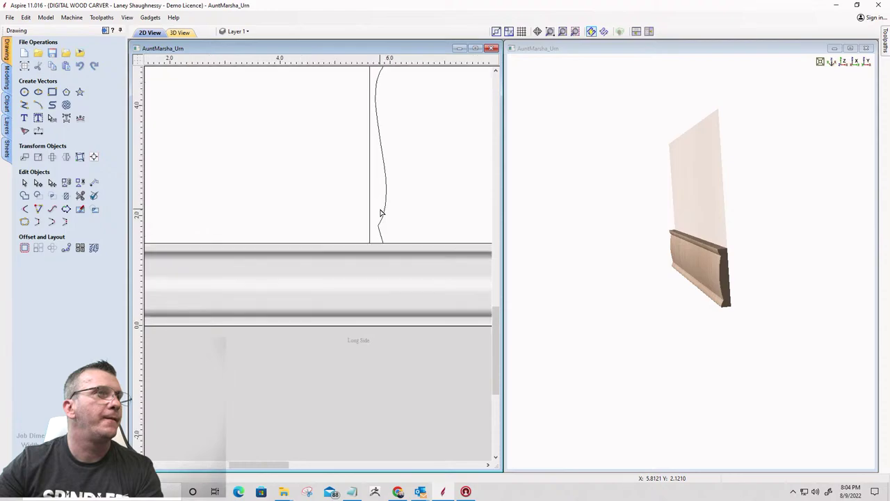
{"action": "scroll", "coordinate": [381, 212], "scroll_direction": "down", "scroll_amount": 1}
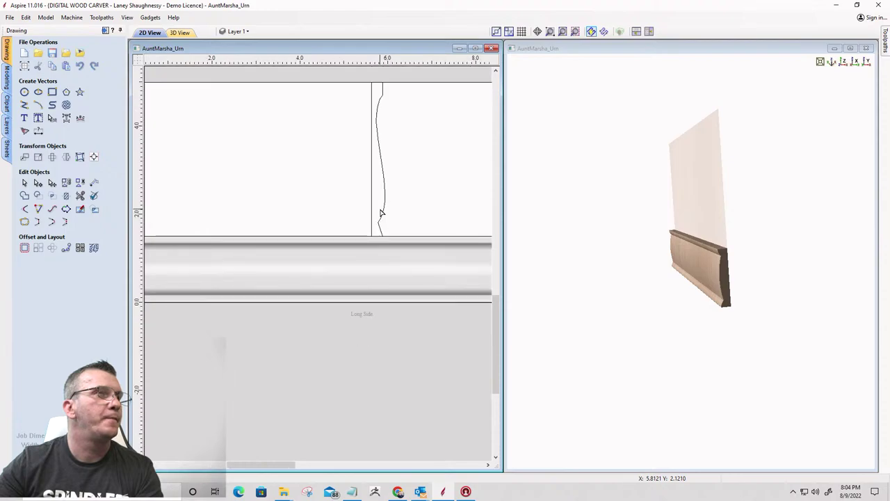
{"action": "scroll", "coordinate": [386, 207], "scroll_direction": "up", "scroll_amount": 1}
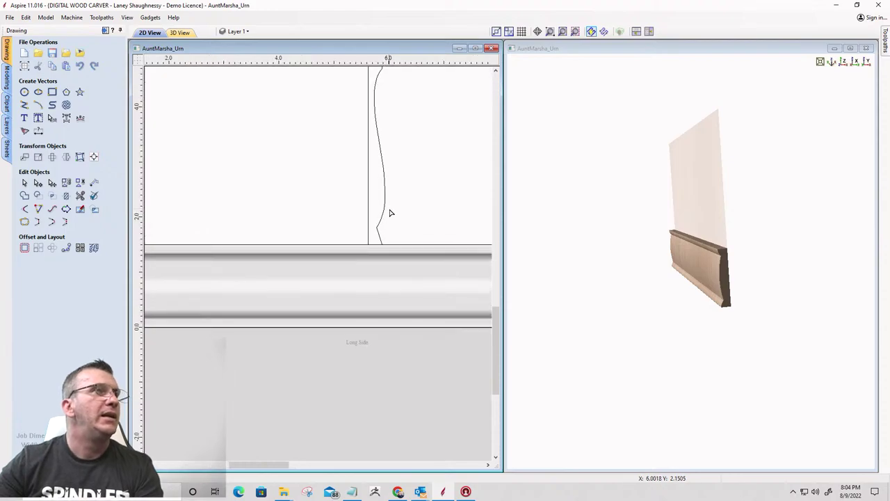
{"action": "scroll", "coordinate": [325, 247], "scroll_direction": "down", "scroll_amount": 1}
{"action": "scroll", "coordinate": [324, 250], "scroll_direction": "down", "scroll_amount": 2}
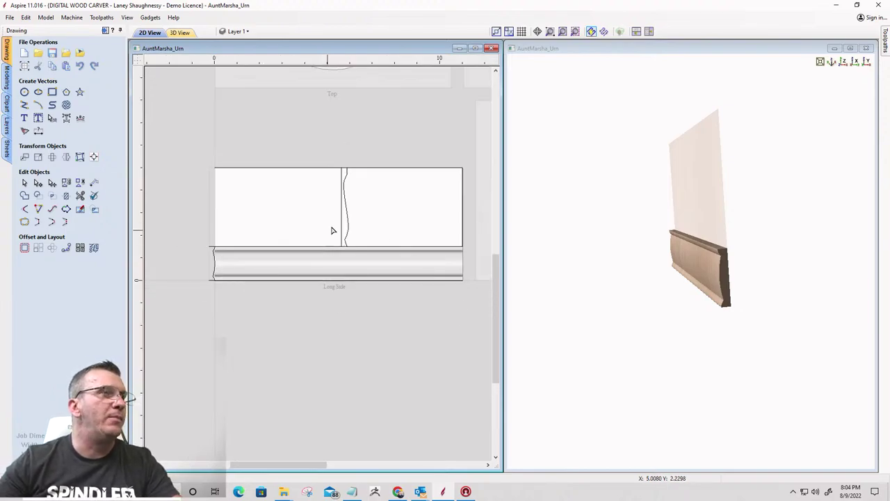
{"action": "scroll", "coordinate": [311, 188], "scroll_direction": "up", "scroll_amount": 2}
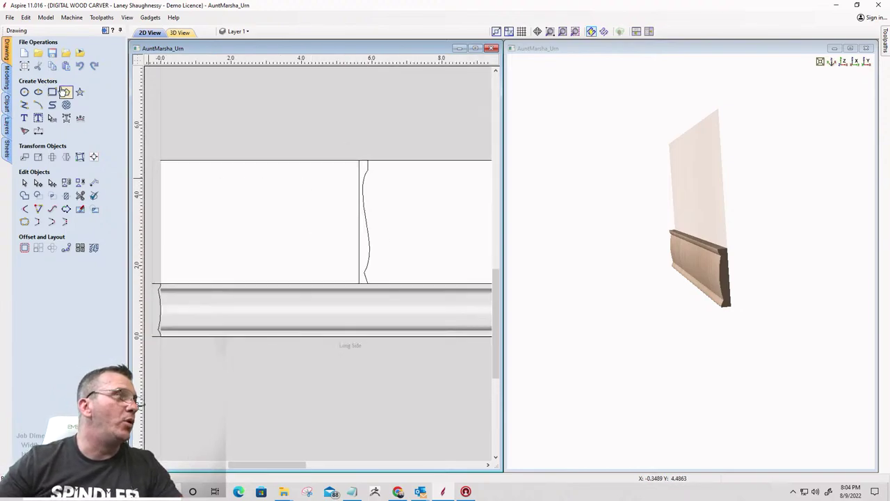
Draw a 0.25 x 3.5 inch rectangle over the curved profile
{"action": "left_click", "coordinate": [52, 92]}
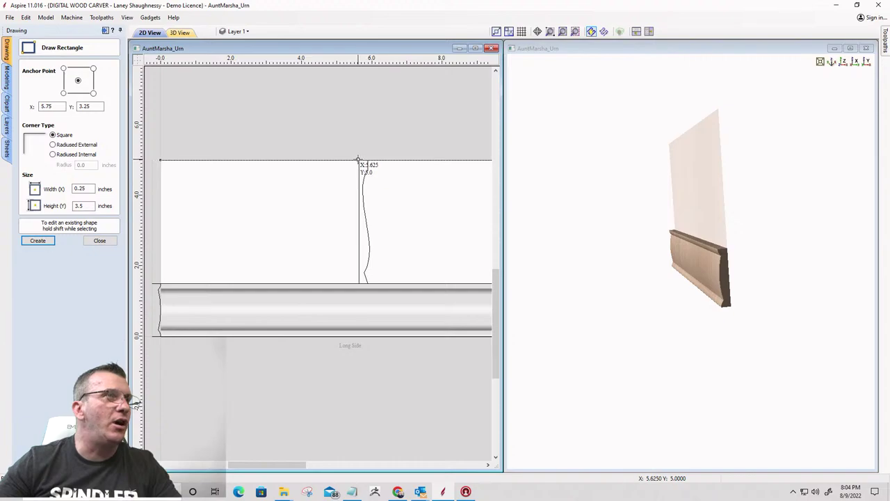
{"action": "left_click_drag", "start_coordinate": [362, 161], "coordinate": [369, 282]}
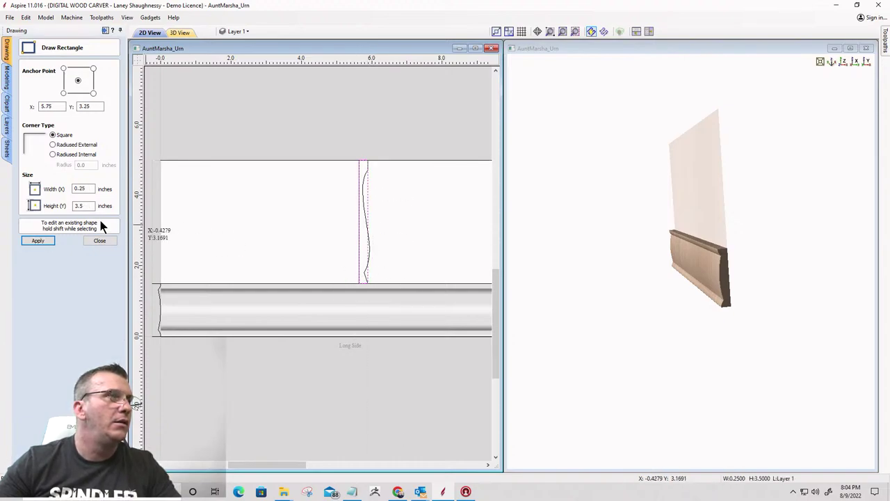
{"action": "key", "text": "Escape"}
{"action": "scroll", "coordinate": [367, 238], "scroll_direction": "up", "scroll_amount": 5}
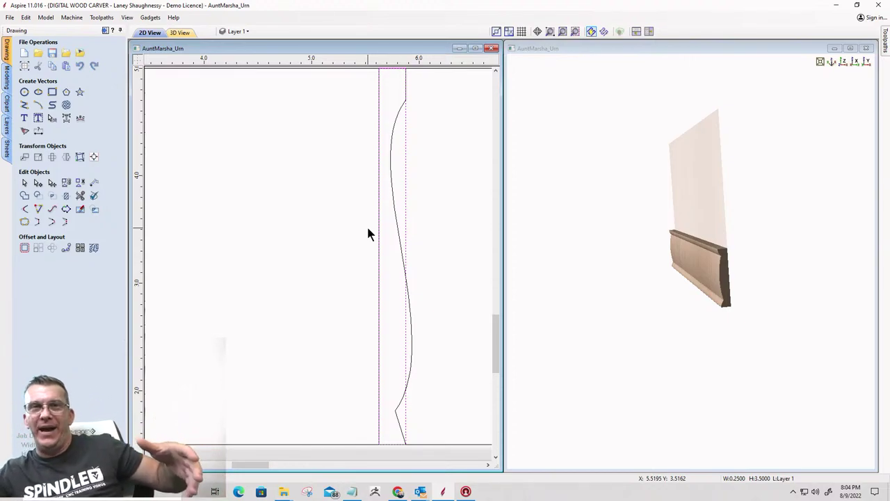
{"action": "scroll", "coordinate": [357, 339], "scroll_direction": "up", "scroll_amount": 1}
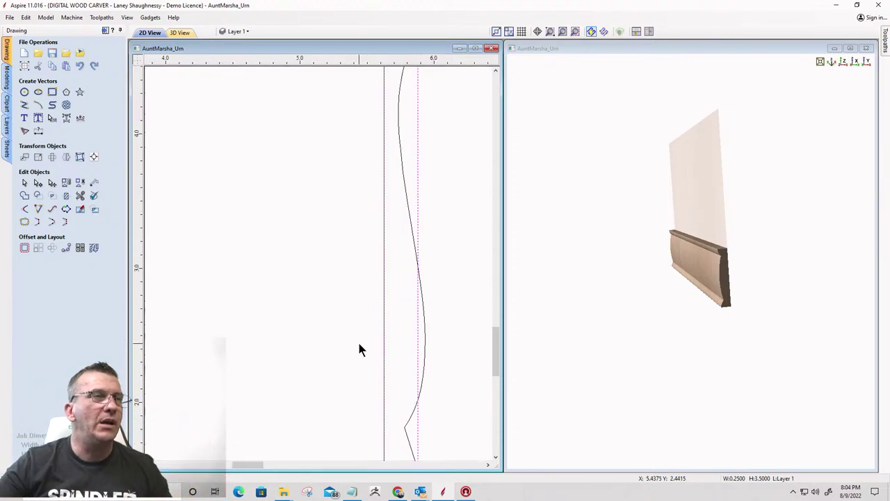
{"action": "scroll", "coordinate": [415, 195], "scroll_direction": "down", "scroll_amount": 2}
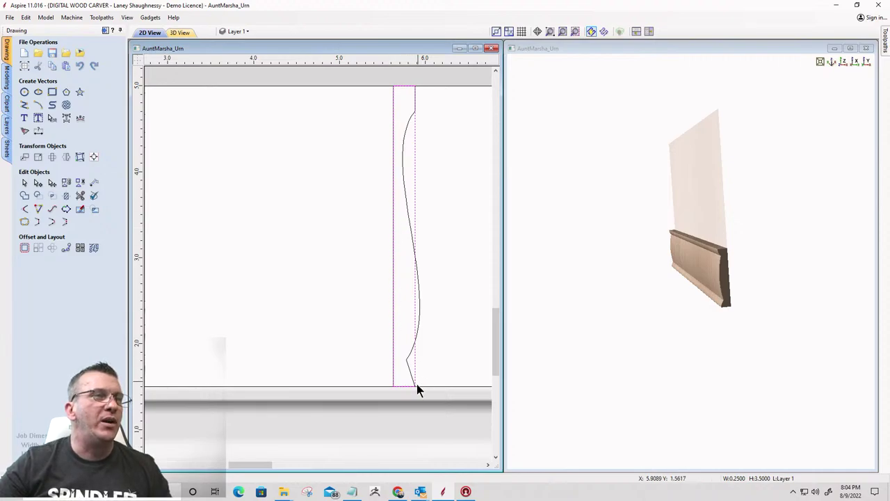
{"action": "scroll", "coordinate": [417, 387], "scroll_direction": "up", "scroll_amount": 2}
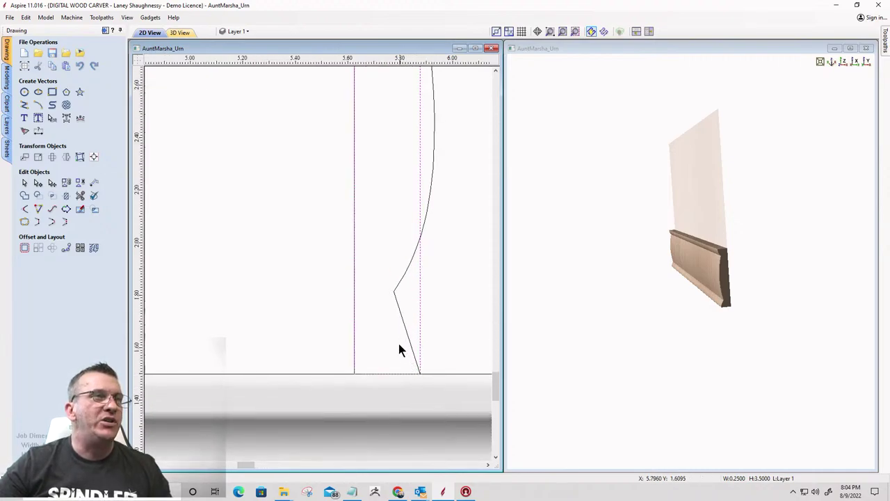
Nudge the curve's lower node slightly left in node editing
{"action": "left_click", "coordinate": [392, 299]}
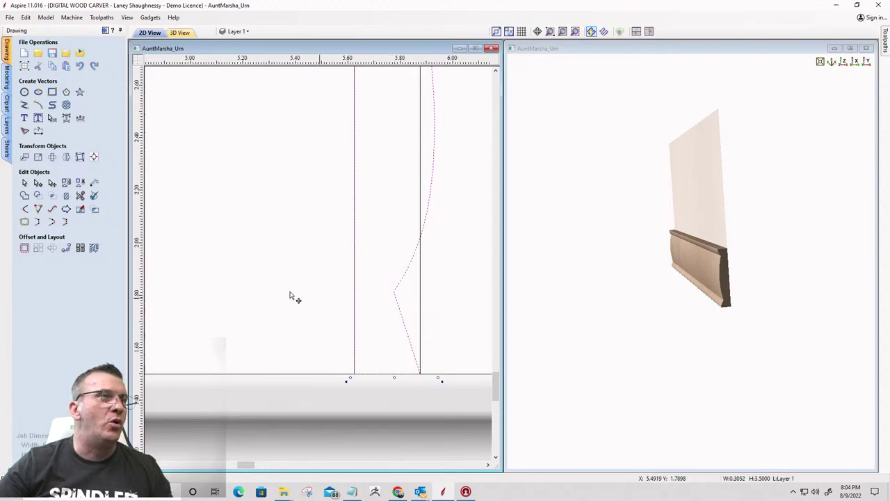
{"action": "left_click", "coordinate": [36, 183]}
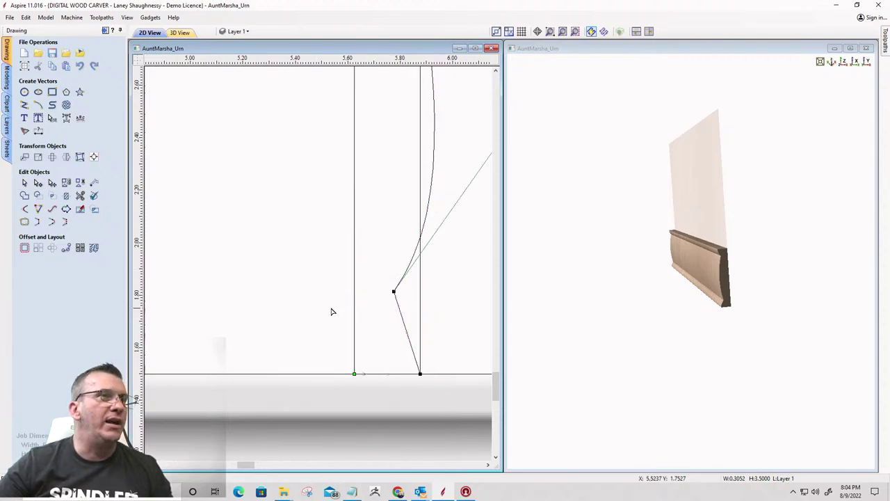
{"action": "left_click_drag", "start_coordinate": [393, 291], "coordinate": [383, 308]}
{"action": "scroll", "coordinate": [391, 319], "scroll_direction": "down", "scroll_amount": 3}
{"action": "left_click", "coordinate": [381, 307]}
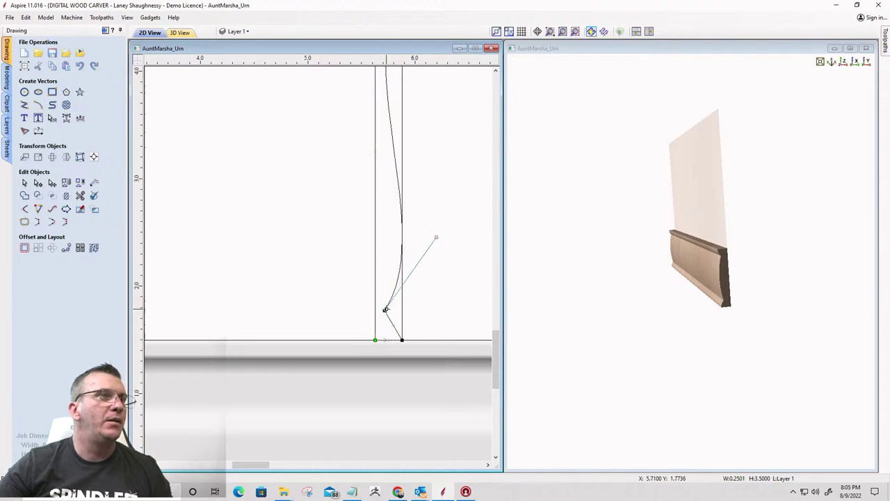
{"action": "scroll", "coordinate": [384, 310], "scroll_direction": "up", "scroll_amount": 2}
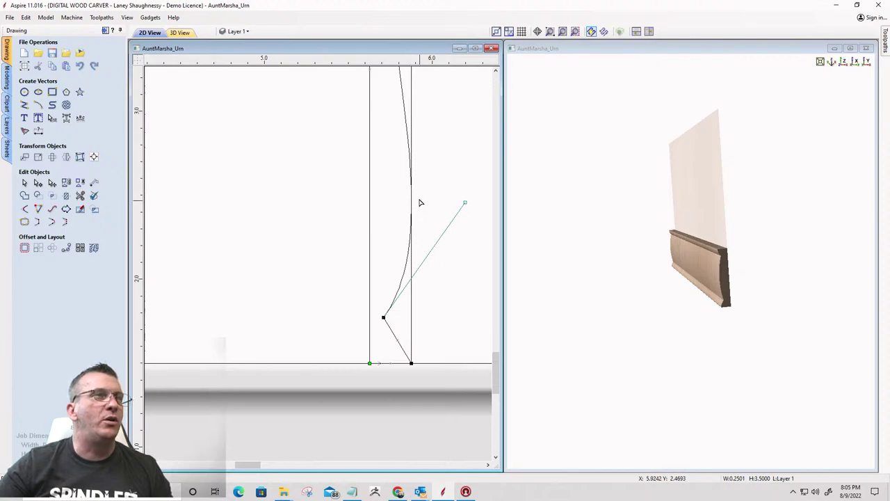
{"action": "scroll", "coordinate": [419, 203], "scroll_direction": "down", "scroll_amount": 3}
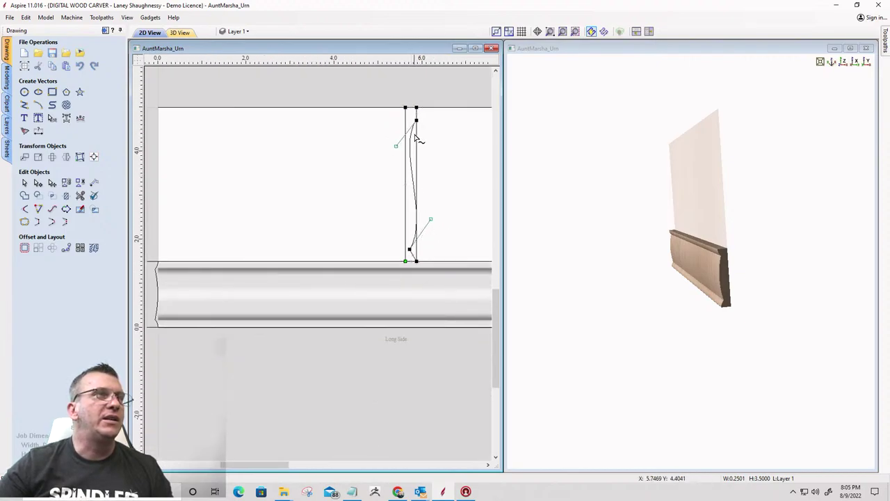
{"action": "left_click", "coordinate": [418, 162]}
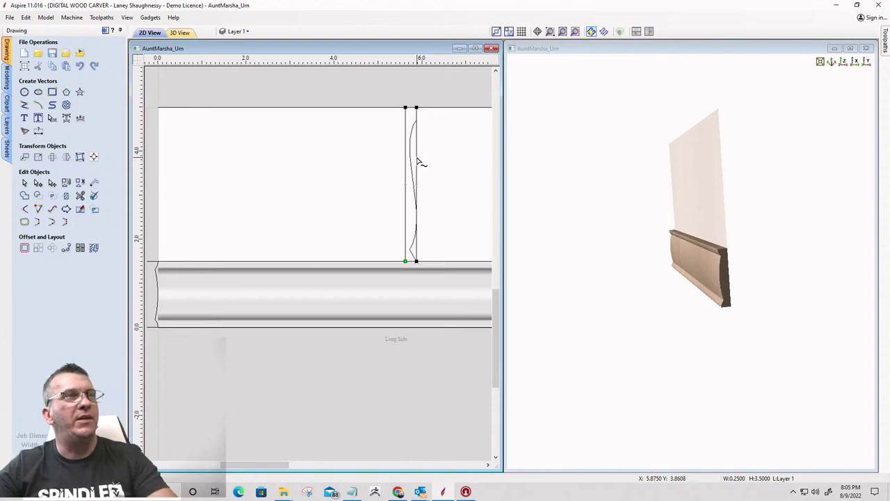
Reselect the curve vector and put it back into node editing
{"action": "left_click", "coordinate": [24, 183]}
{"action": "left_click", "coordinate": [408, 169]}
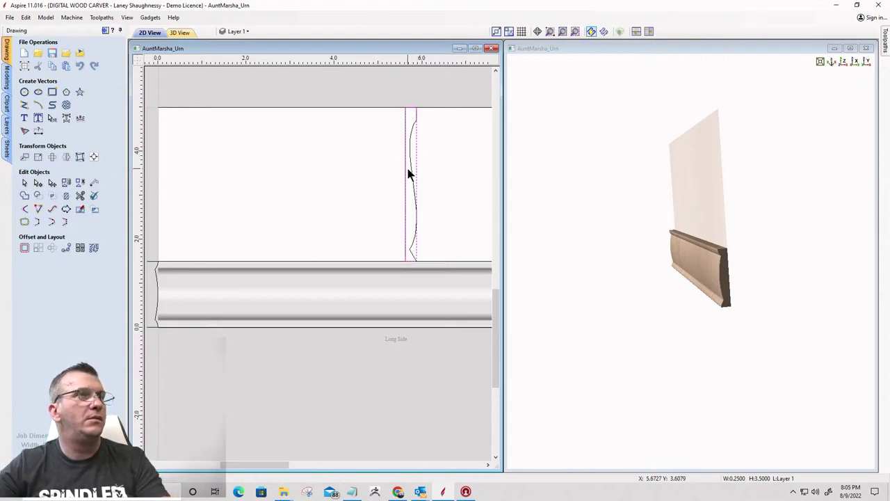
{"action": "left_click", "coordinate": [445, 238]}
{"action": "scroll", "coordinate": [291, 248], "scroll_direction": "down", "scroll_amount": 2}
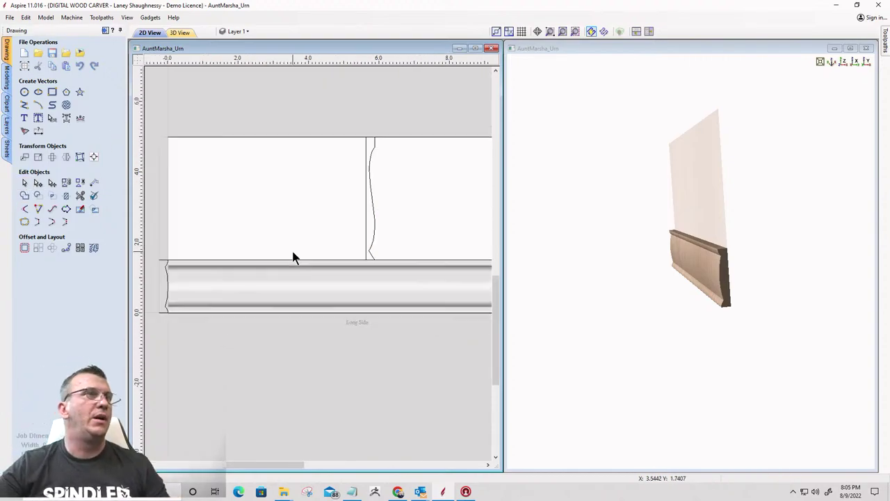
{"action": "scroll", "coordinate": [332, 233], "scroll_direction": "up", "scroll_amount": 3}
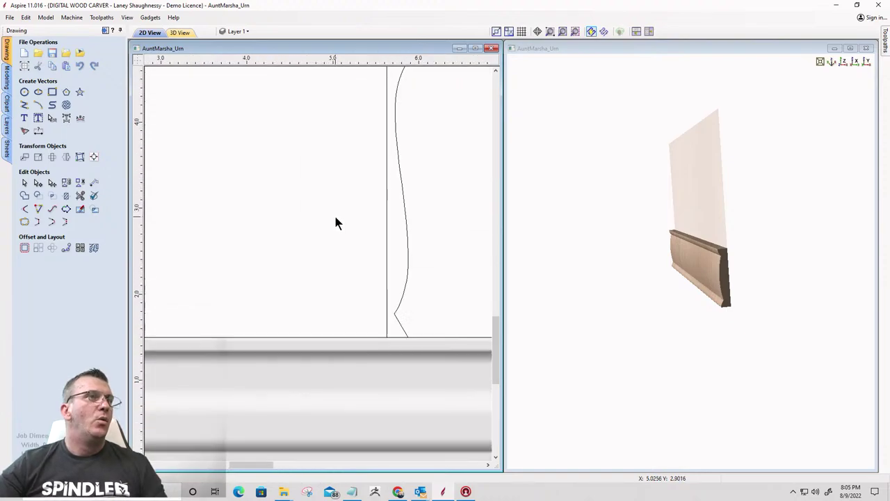
{"action": "left_click", "coordinate": [387, 221]}
{"action": "left_click", "coordinate": [39, 182]}
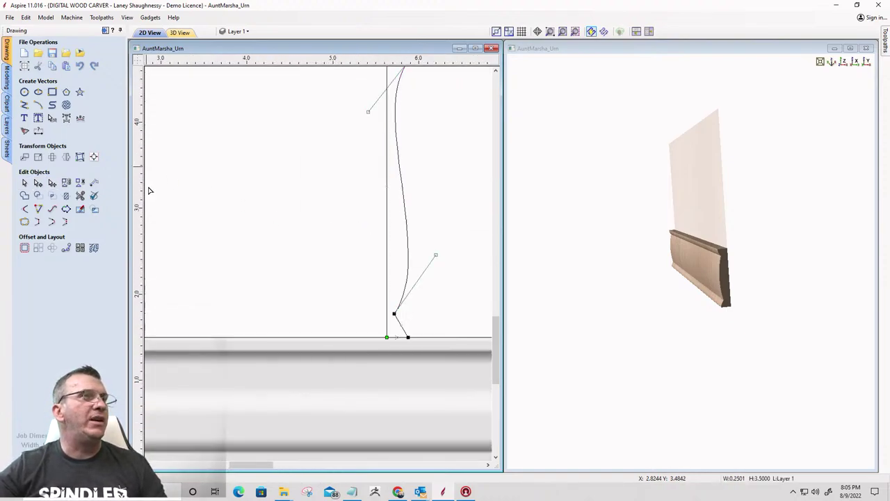
Delete the unwanted span from the profile curve
{"action": "right_click", "coordinate": [388, 177]}
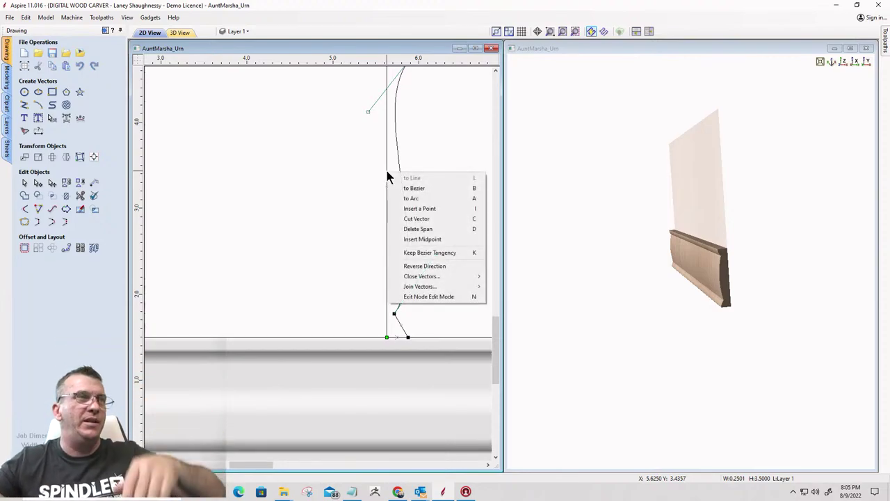
{"action": "left_click", "coordinate": [408, 228]}
{"action": "scroll", "coordinate": [412, 233], "scroll_direction": "down", "scroll_amount": 3}
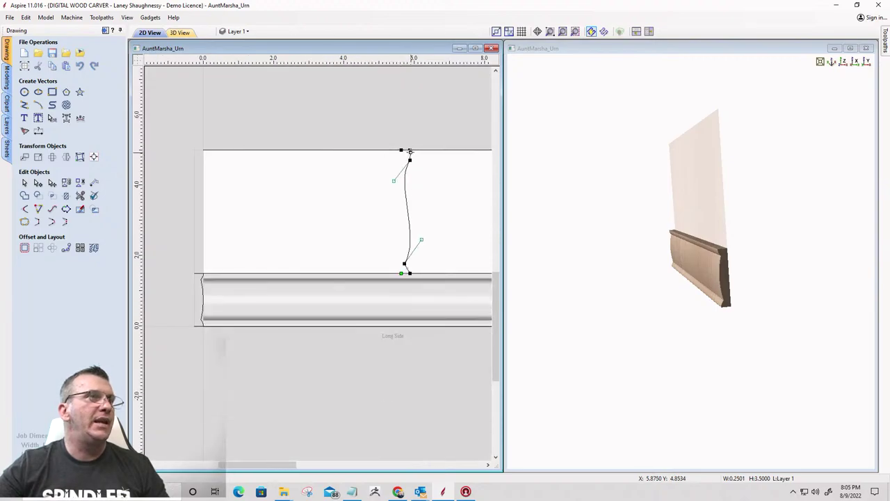
Move the S-curve to the left end of the long upper rectangle and deselect it
{"action": "left_click", "coordinate": [383, 218]}
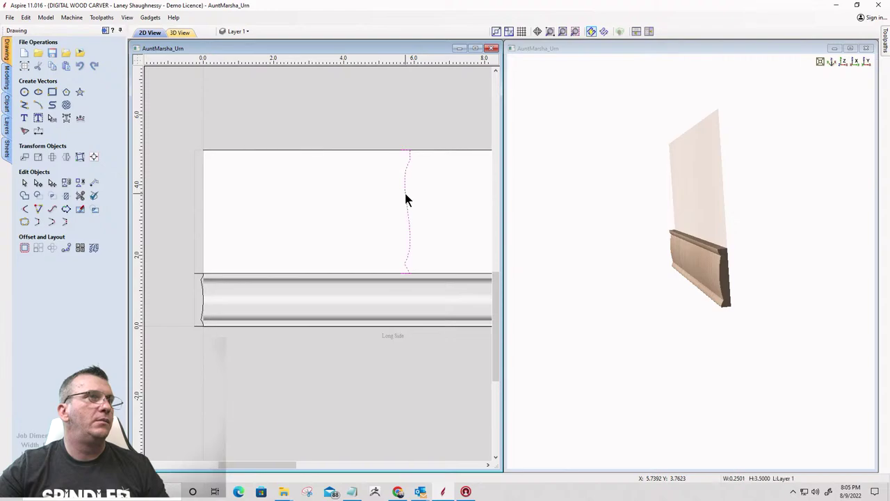
{"action": "left_click_drag", "start_coordinate": [407, 199], "coordinate": [190, 191]}
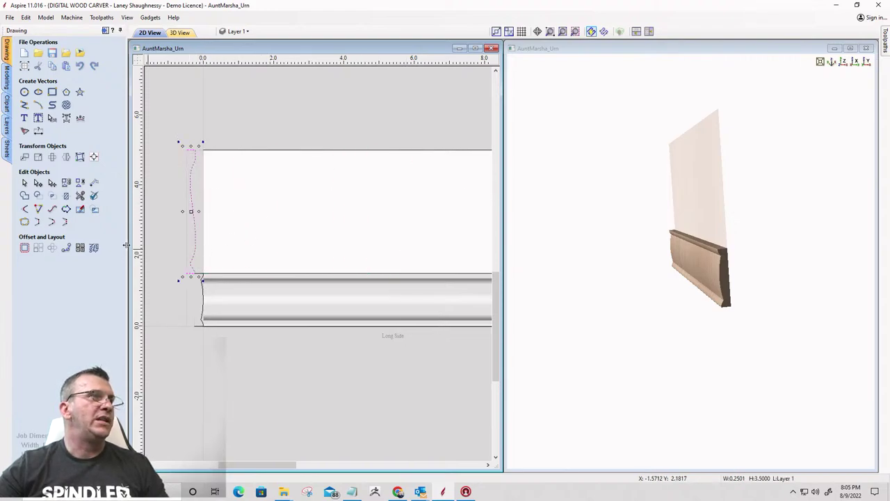
{"action": "scroll", "coordinate": [141, 201], "scroll_direction": "down", "scroll_amount": 2}
{"action": "scroll", "coordinate": [143, 238], "scroll_direction": "up", "scroll_amount": 3}
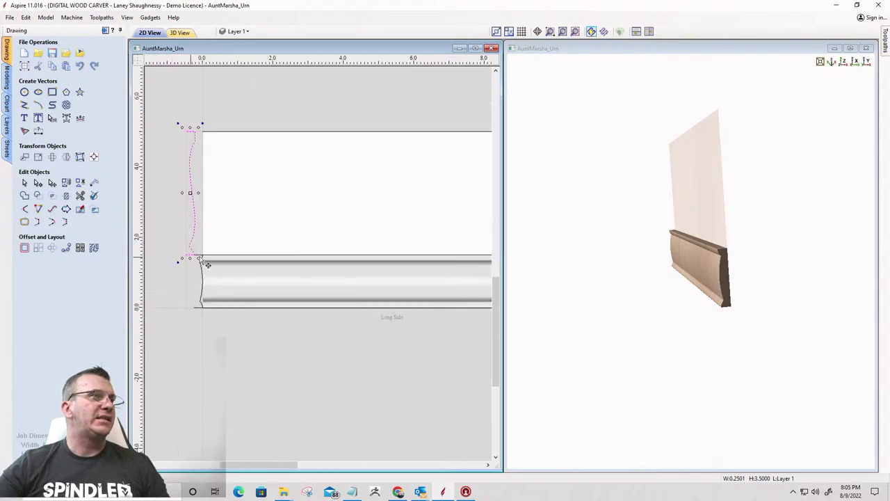
{"action": "key", "text": "Escape"}
{"action": "scroll", "coordinate": [205, 260], "scroll_direction": "down", "scroll_amount": 2}
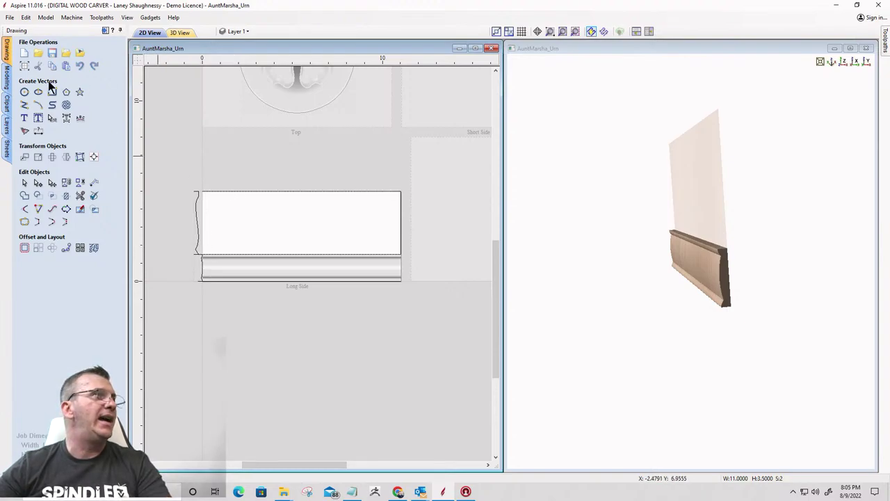
Set up a Two Rail Sweep using the upper panel's edge lines as rails and the left S-curve as cross-section
{"action": "left_click", "coordinate": [7, 78]}
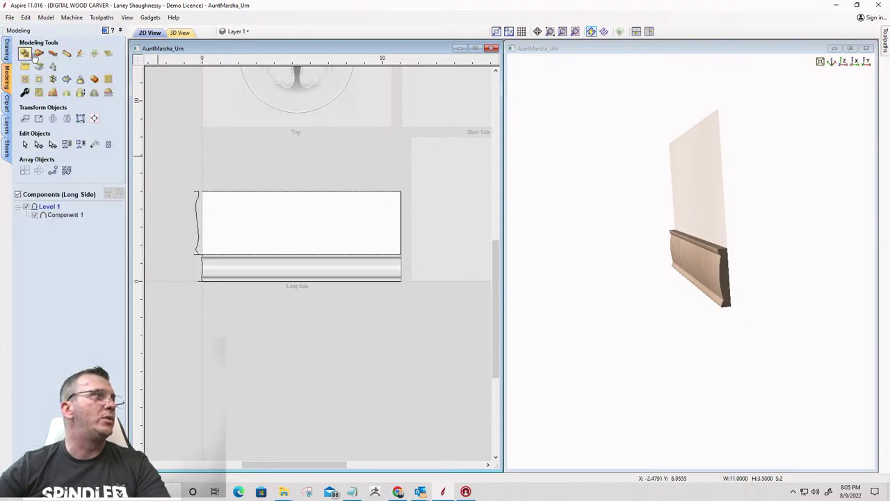
{"action": "left_click", "coordinate": [37, 53]}
{"action": "left_click", "coordinate": [101, 77]}
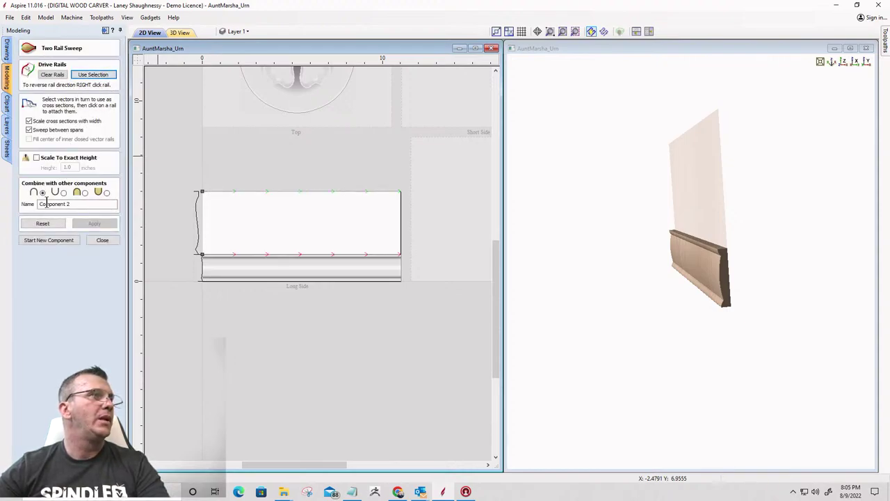
{"action": "left_click", "coordinate": [198, 228]}
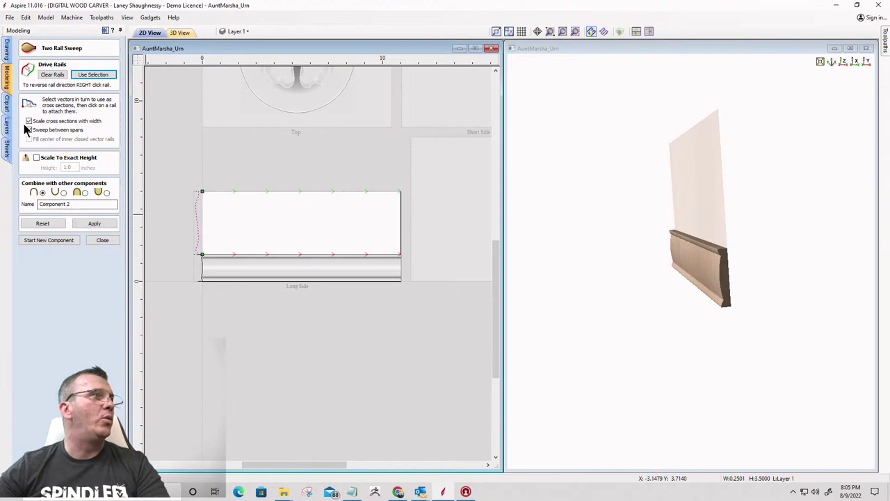
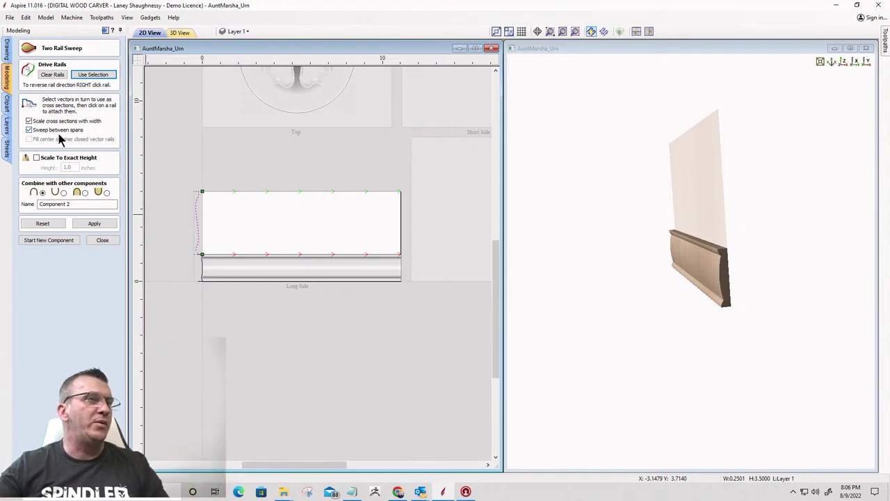
Apply the two-rail sweep with the third Combine option, creating the Component 2 moulding
{"action": "left_click", "coordinate": [84, 192]}
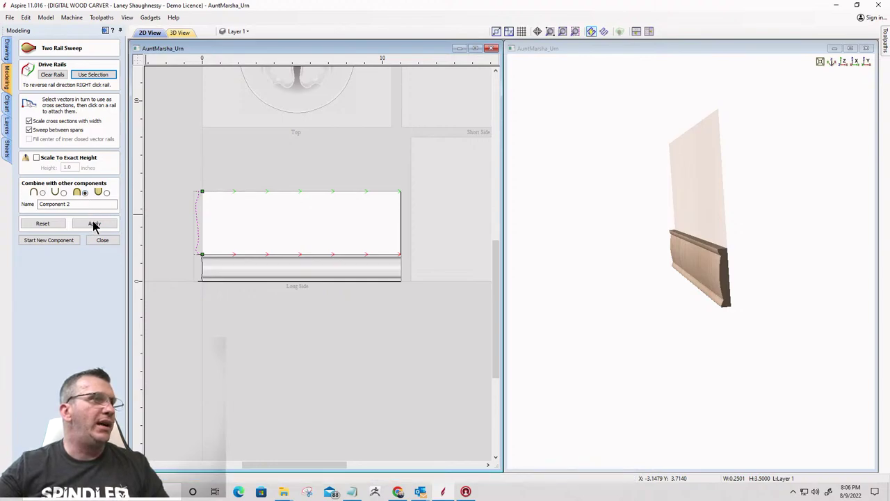
{"action": "left_click", "coordinate": [94, 224]}
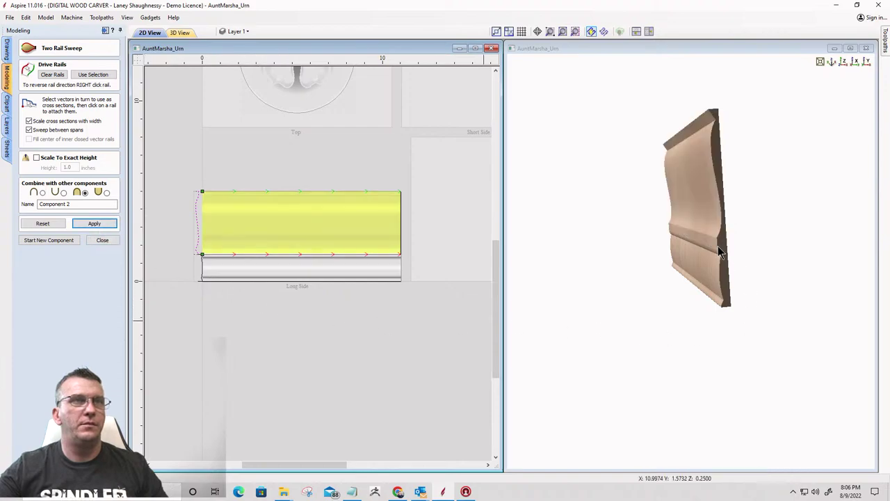
{"action": "mouse_move", "coordinate": [718, 245]}
{"action": "left_mouse_down"}
{"action": "mouse_move", "coordinate": [703, 253]}
{"action": "mouse_move", "coordinate": [757, 241]}
{"action": "mouse_move", "coordinate": [734, 244]}
{"action": "left_mouse_up"}
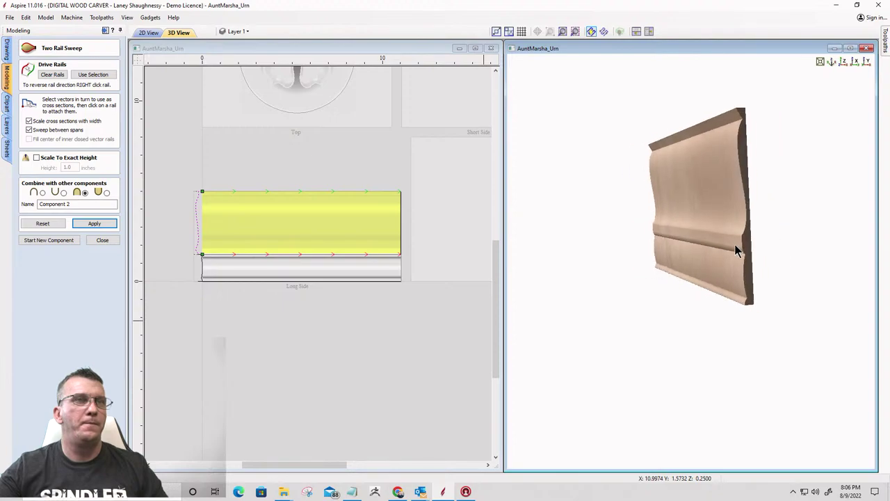
{"action": "scroll", "coordinate": [745, 198], "scroll_direction": "up", "scroll_amount": 3}
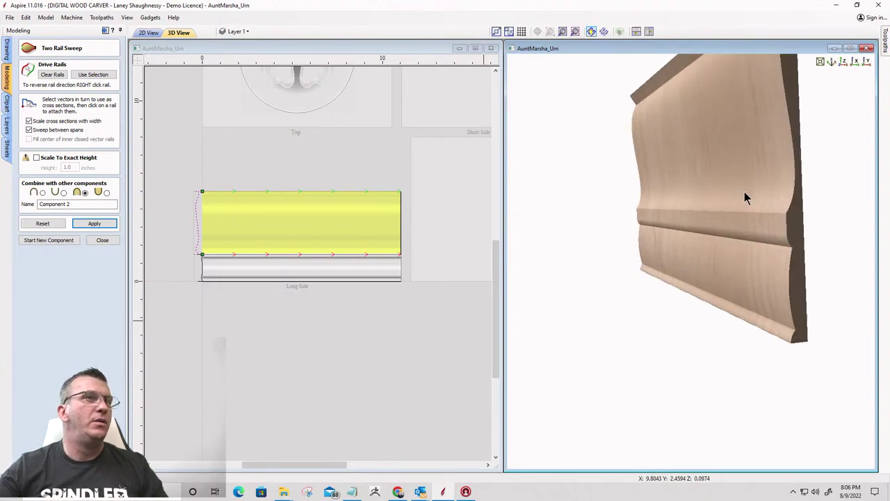
Orbit and zoom the 3D view to inspect the new long-side moulding profile
{"action": "left_click", "coordinate": [842, 62]}
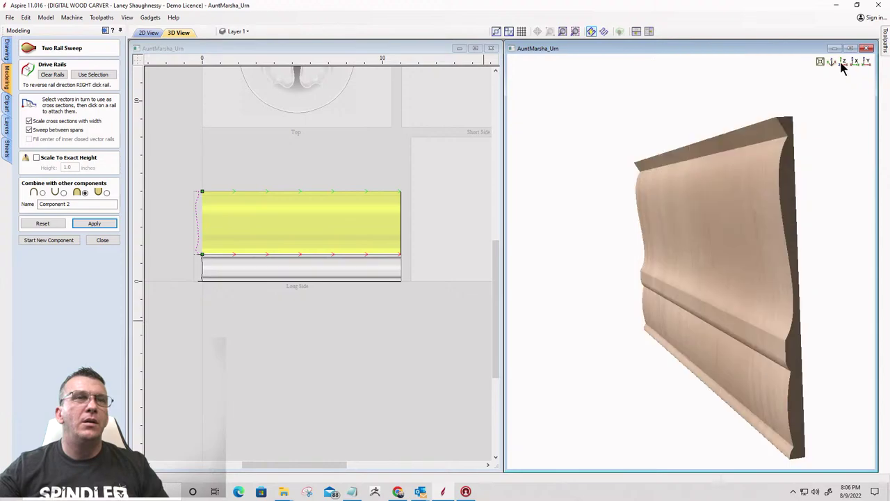
{"action": "left_click_drag", "start_coordinate": [614, 271], "coordinate": [667, 254]}
{"action": "left_click_drag", "start_coordinate": [605, 230], "coordinate": [612, 234]}
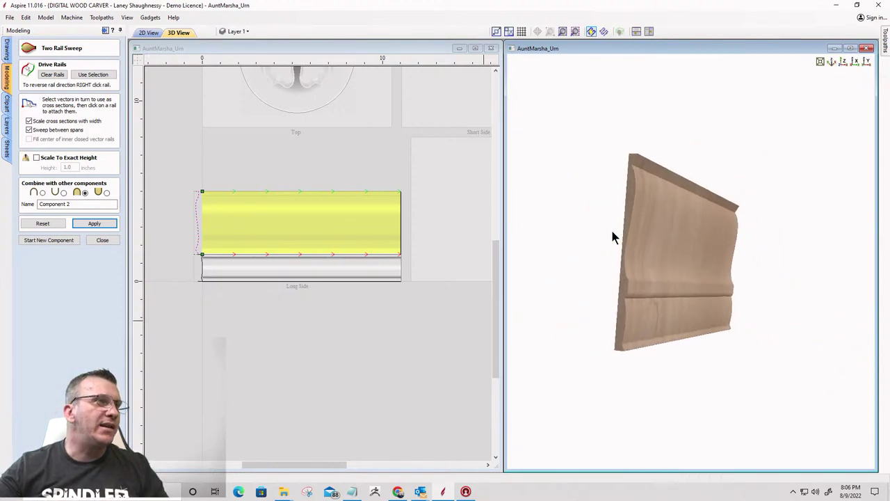
{"action": "scroll", "coordinate": [628, 195], "scroll_direction": "up", "scroll_amount": 3}
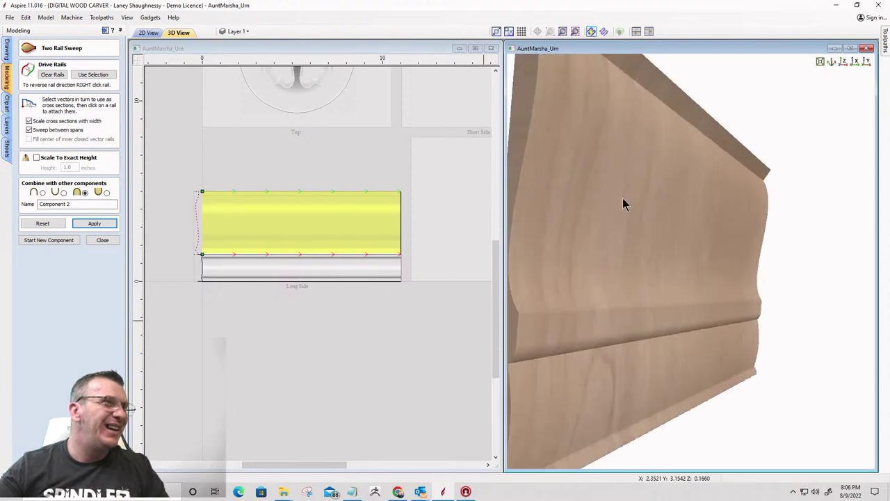
{"action": "left_click_drag", "start_coordinate": [559, 181], "coordinate": [589, 189]}
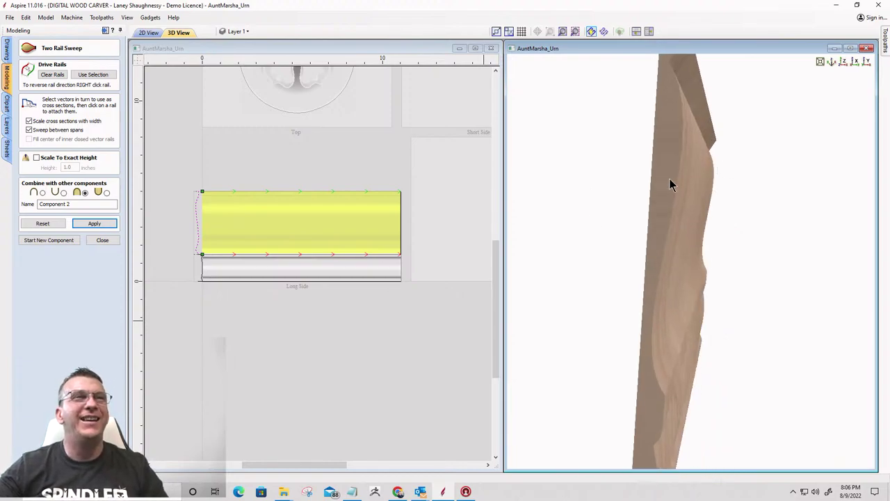
{"action": "left_click_drag", "start_coordinate": [670, 182], "coordinate": [580, 179]}
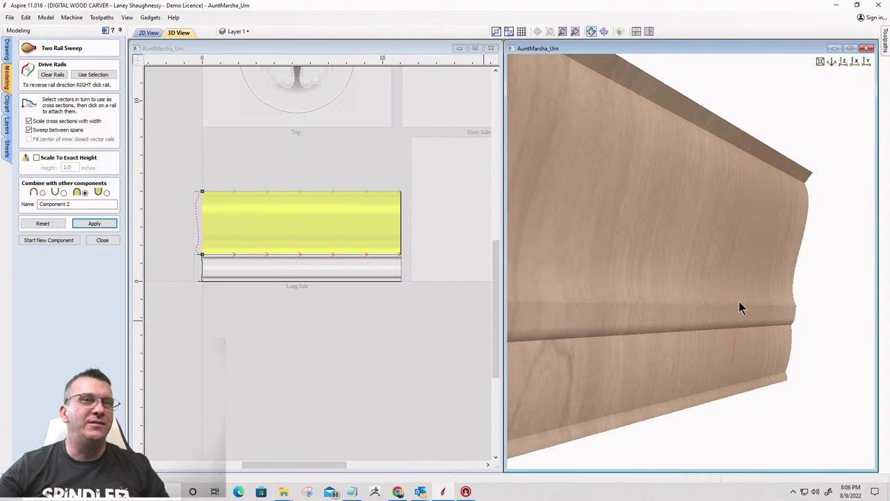
{"action": "left_click_drag", "start_coordinate": [739, 301], "coordinate": [775, 256]}
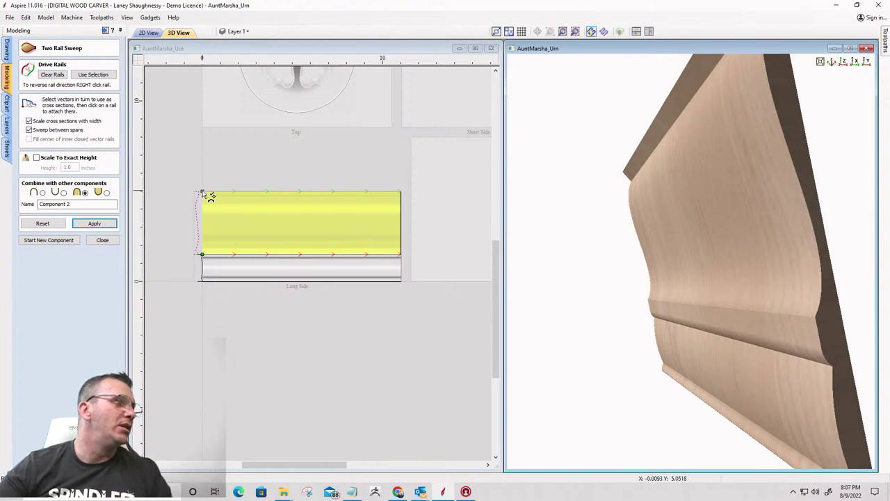
Swap the rail order and rebuild the sweep so the profile runs the other way
{"action": "right_click", "coordinate": [202, 256]}
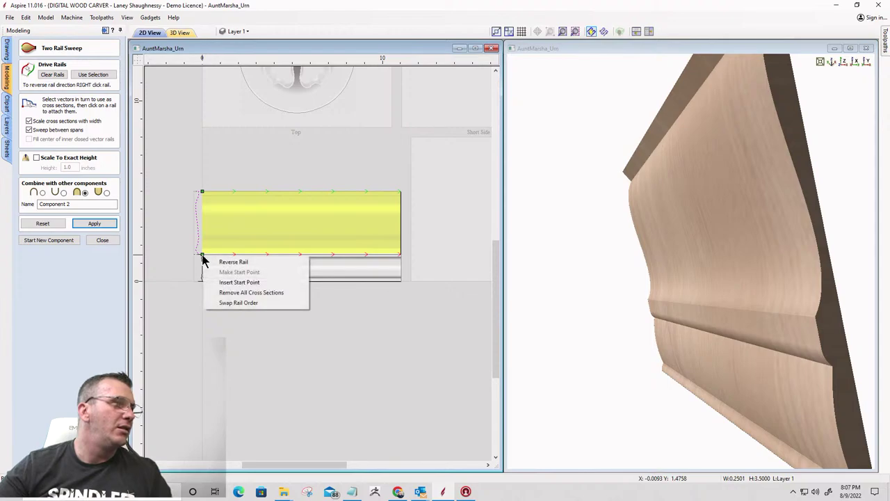
{"action": "left_click", "coordinate": [221, 306]}
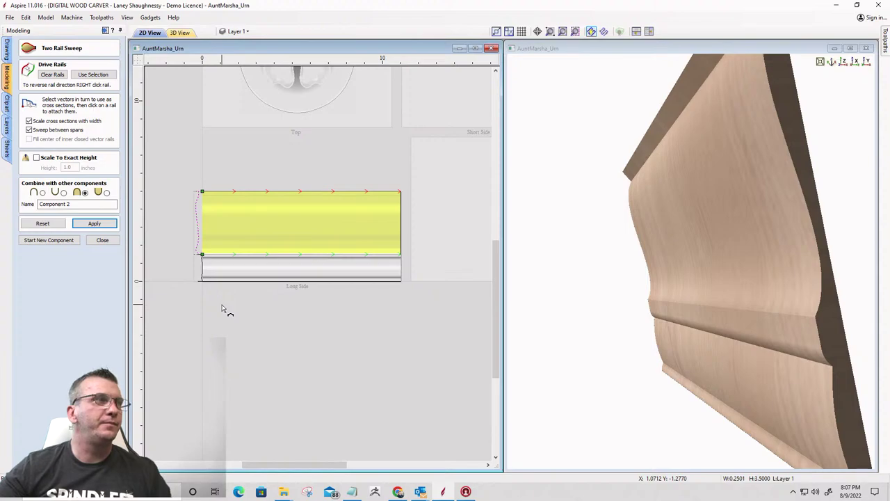
{"action": "left_click", "coordinate": [95, 223]}
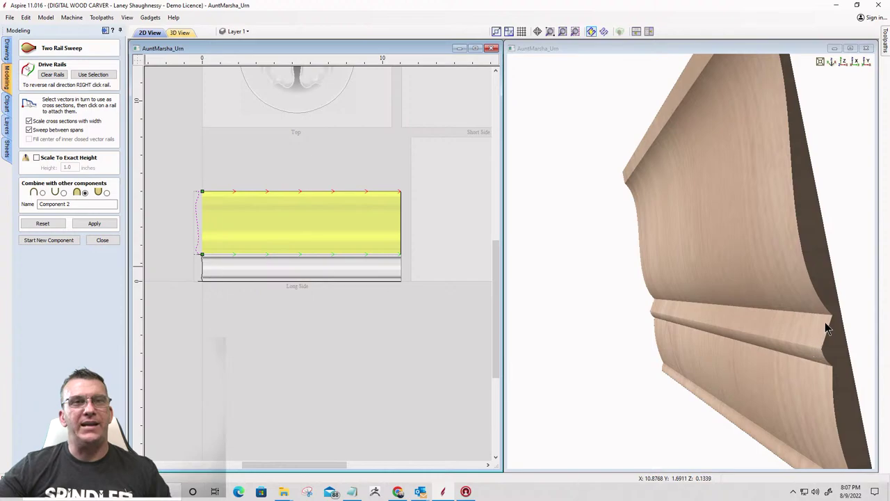
{"action": "left_click_drag", "start_coordinate": [689, 229], "coordinate": [691, 185]}
{"action": "scroll", "coordinate": [674, 237], "scroll_direction": "down", "scroll_amount": 3}
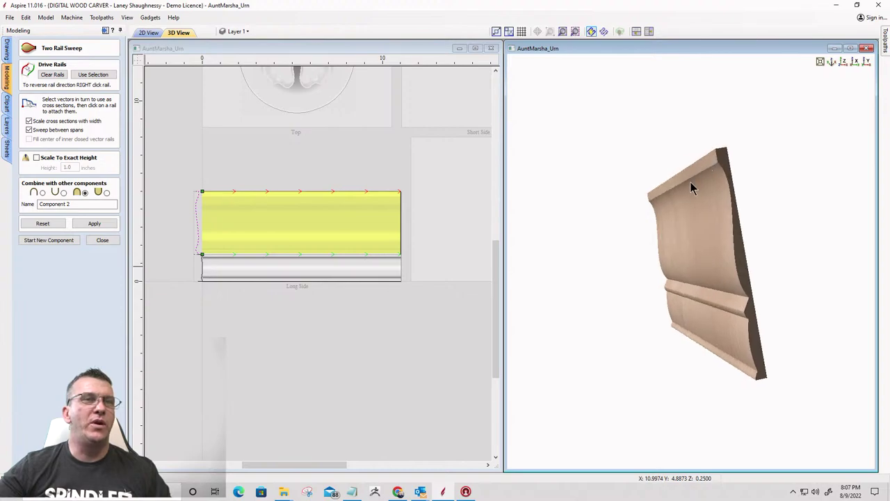
Orbit the rebuilt moulding to check its front, edge and back faces
{"action": "left_click_drag", "start_coordinate": [640, 264], "coordinate": [640, 238]}
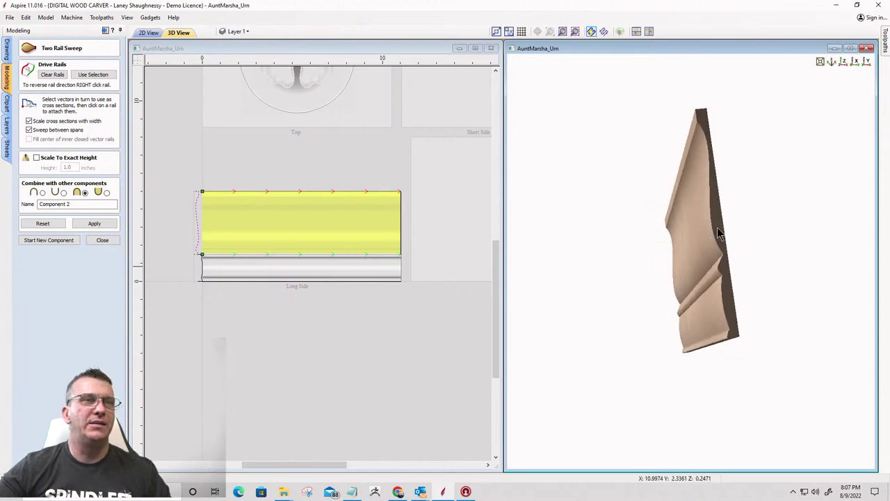
{"action": "left_click_drag", "start_coordinate": [717, 228], "coordinate": [711, 187]}
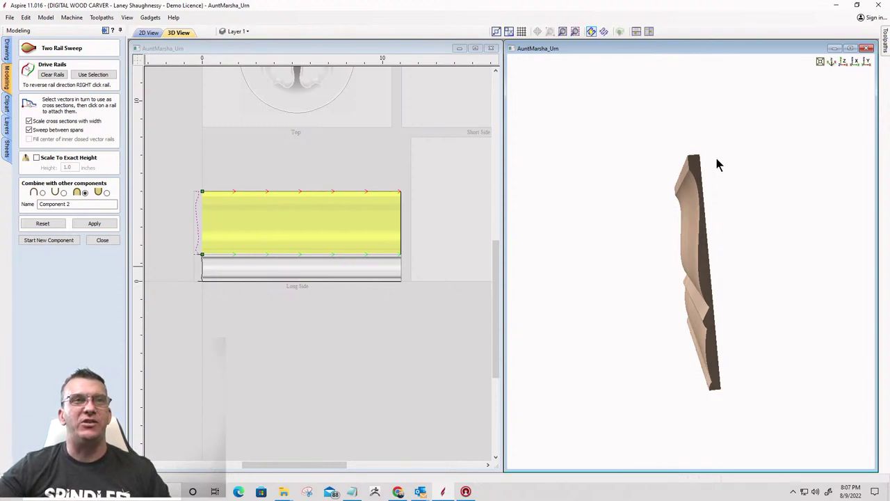
{"action": "mouse_move", "coordinate": [744, 357]}
{"action": "left_mouse_down"}
{"action": "mouse_move", "coordinate": [698, 369]}
{"action": "mouse_move", "coordinate": [669, 363]}
{"action": "mouse_move", "coordinate": [719, 341]}
{"action": "mouse_move", "coordinate": [746, 341]}
{"action": "left_mouse_up"}
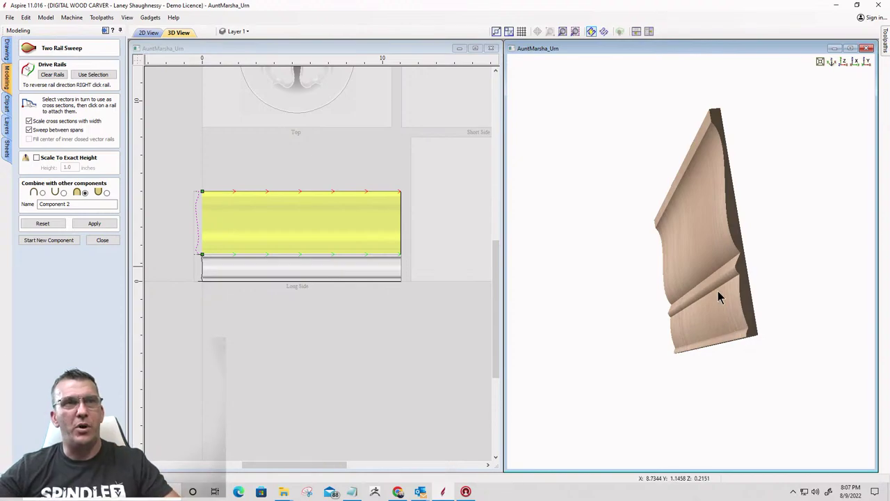
{"action": "left_click_drag", "start_coordinate": [730, 259], "coordinate": [696, 267]}
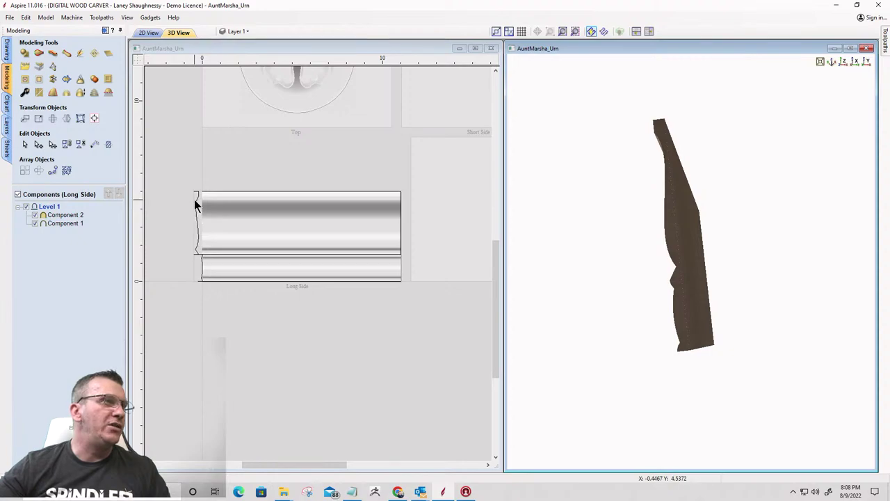
Draw an 11 x 5 inch rectangle over the long side panel
{"action": "left_click", "coordinate": [7, 56]}
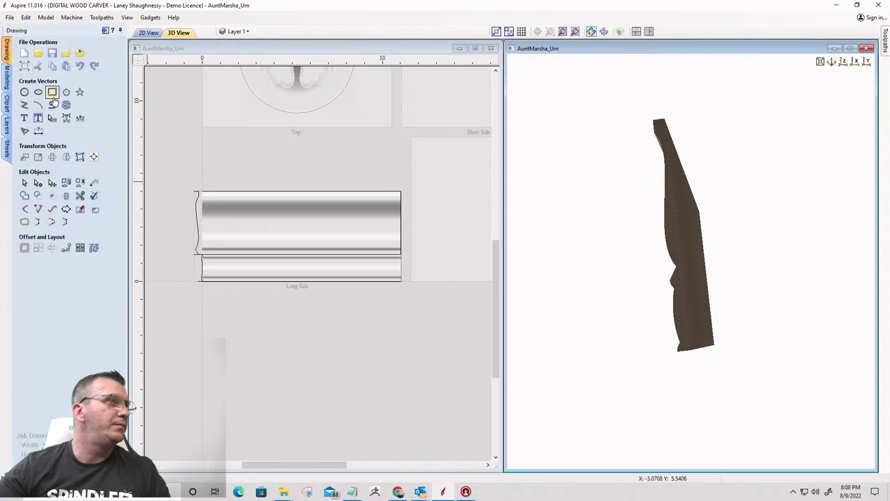
{"action": "left_click", "coordinate": [52, 91]}
{"action": "left_click_drag", "start_coordinate": [199, 190], "coordinate": [399, 280]}
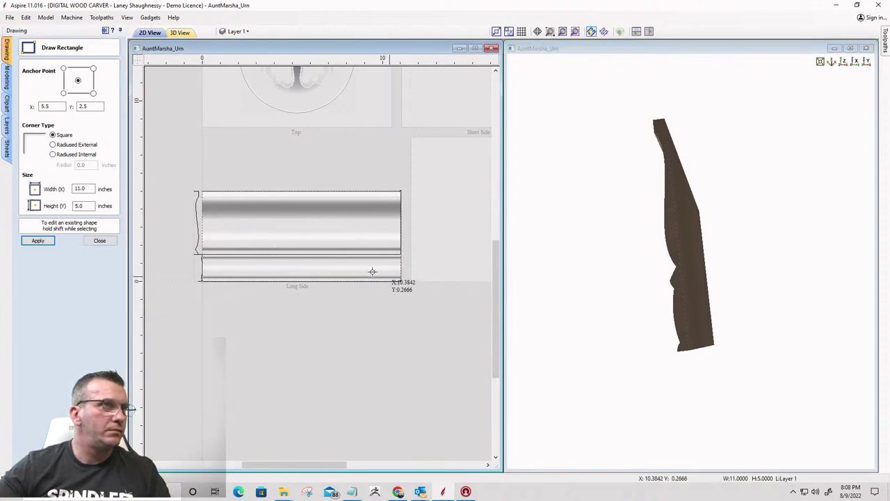
{"action": "left_click", "coordinate": [98, 241]}
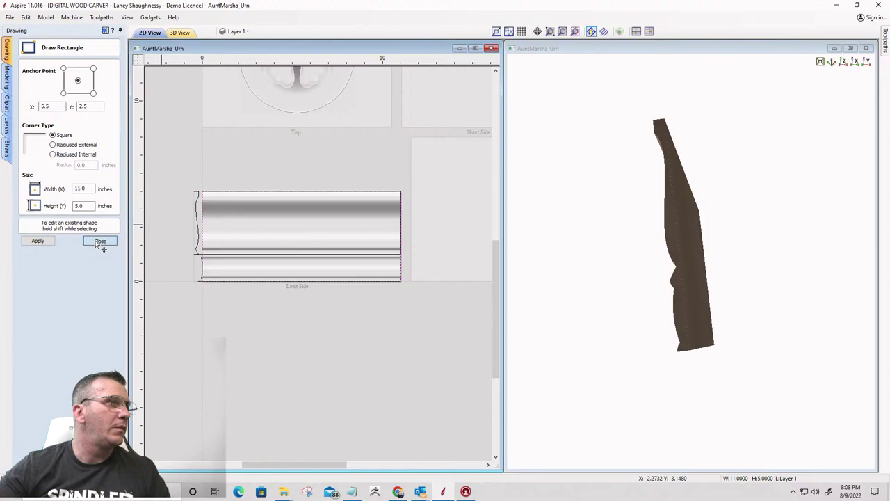
Turn the rectangle into a flat-profile Component 3 with a 0.5 inch base height
{"action": "left_click", "coordinate": [7, 80]}
{"action": "left_click", "coordinate": [25, 66]}
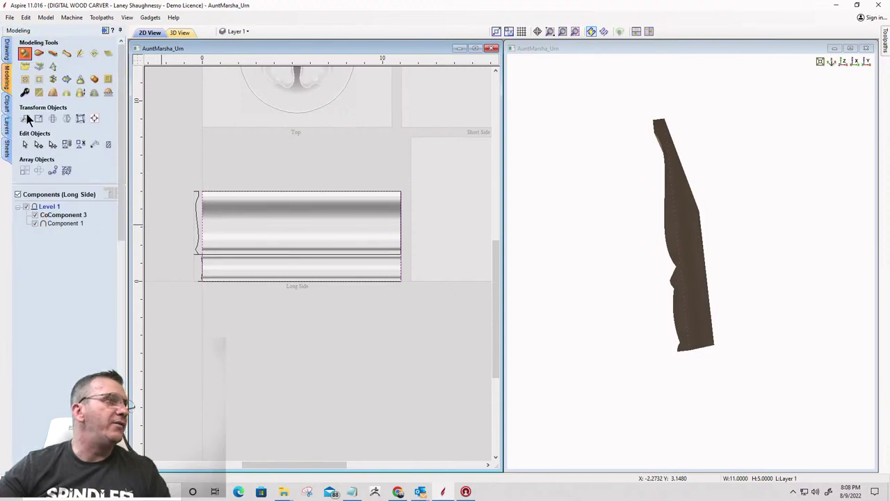
{"action": "left_click", "coordinate": [46, 115]}
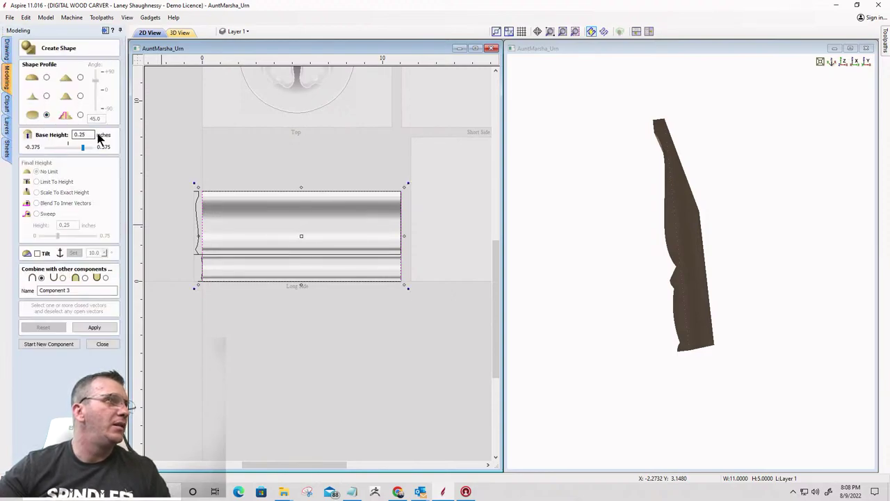
{"action": "left_click_drag", "start_coordinate": [97, 135], "coordinate": [53, 139]}
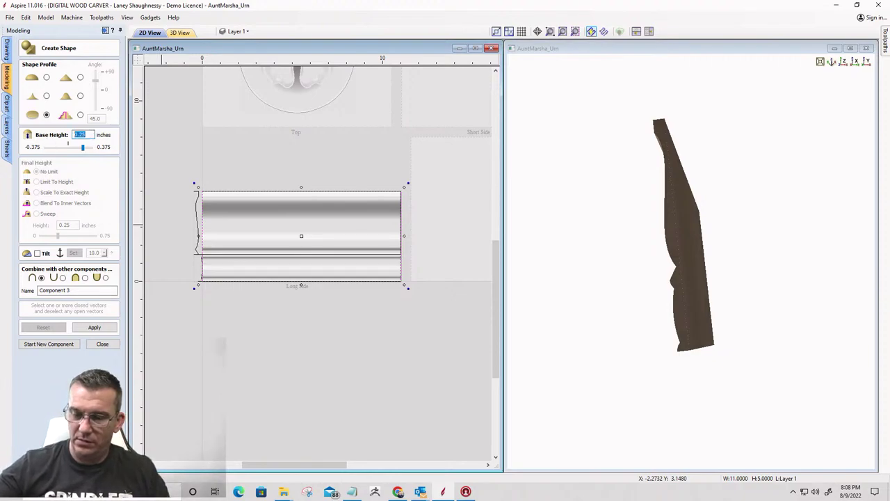
{"action": "type", "text": "0."}
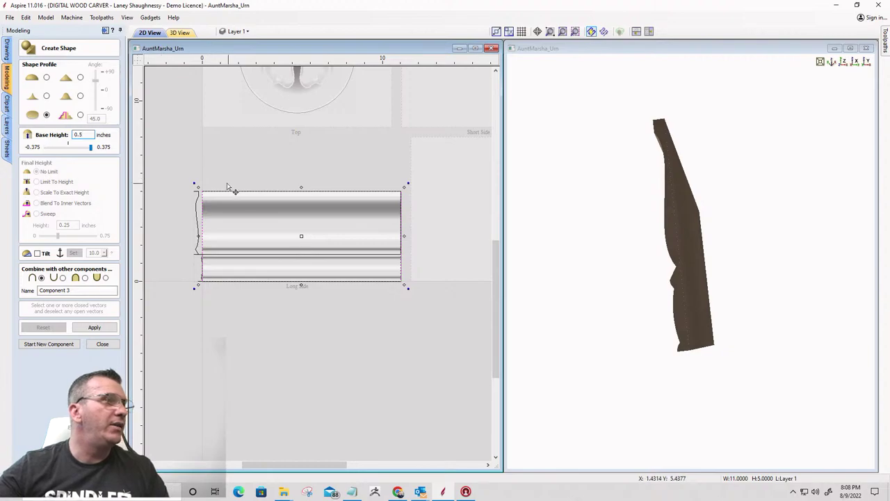
{"action": "left_click", "coordinate": [85, 326]}
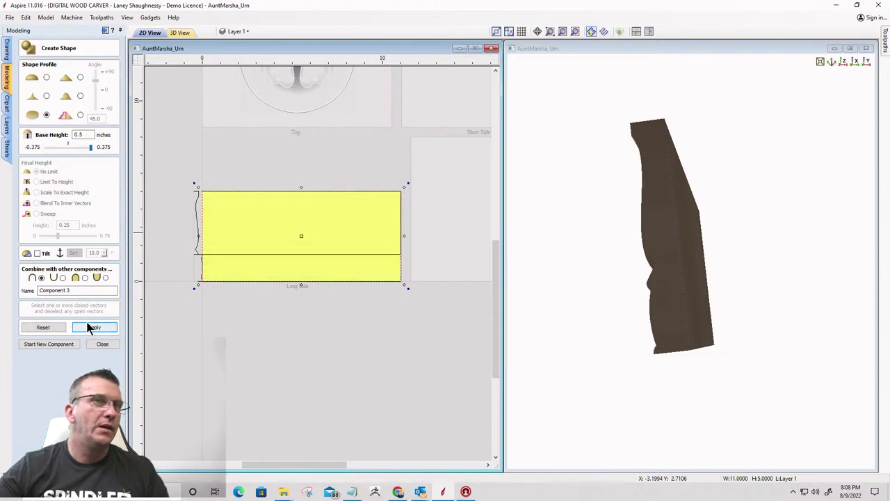
{"action": "left_click_drag", "start_coordinate": [649, 212], "coordinate": [690, 233]}
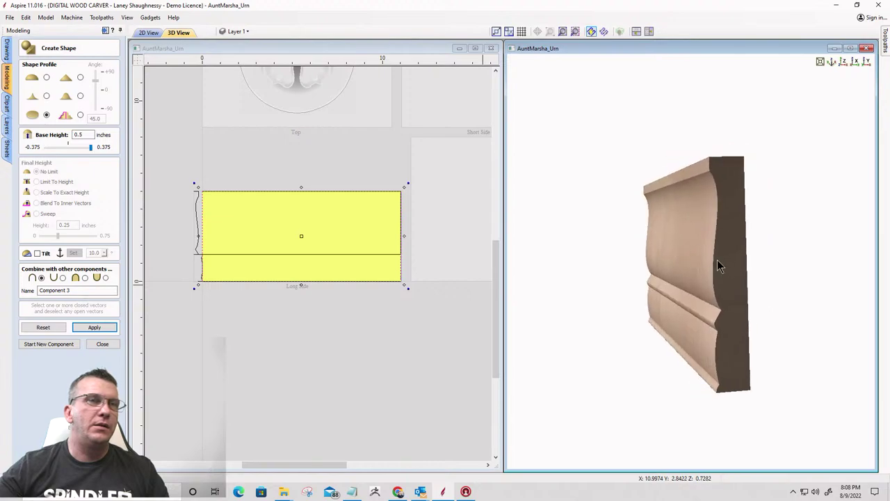
Orbit the moulding and its flat base from several angles, then show the Toolpaths panel
{"action": "scroll", "coordinate": [717, 260], "scroll_direction": "up", "scroll_amount": 5}
{"action": "scroll", "coordinate": [712, 260], "scroll_direction": "down", "scroll_amount": 4}
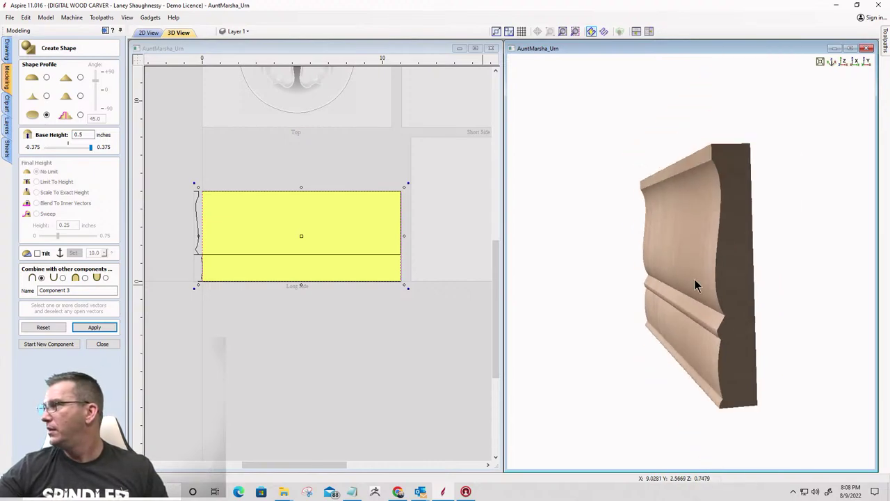
{"action": "left_click_drag", "start_coordinate": [715, 322], "coordinate": [717, 321]}
{"action": "scroll", "coordinate": [678, 358], "scroll_direction": "up", "scroll_amount": 2}
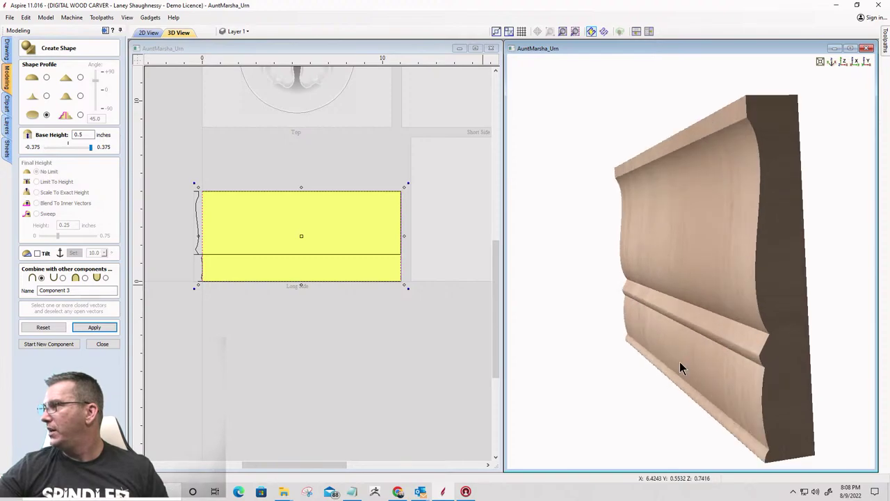
{"action": "mouse_move", "coordinate": [678, 362]}
{"action": "left_mouse_down"}
{"action": "mouse_move", "coordinate": [602, 317]}
{"action": "mouse_move", "coordinate": [617, 315]}
{"action": "left_mouse_up"}
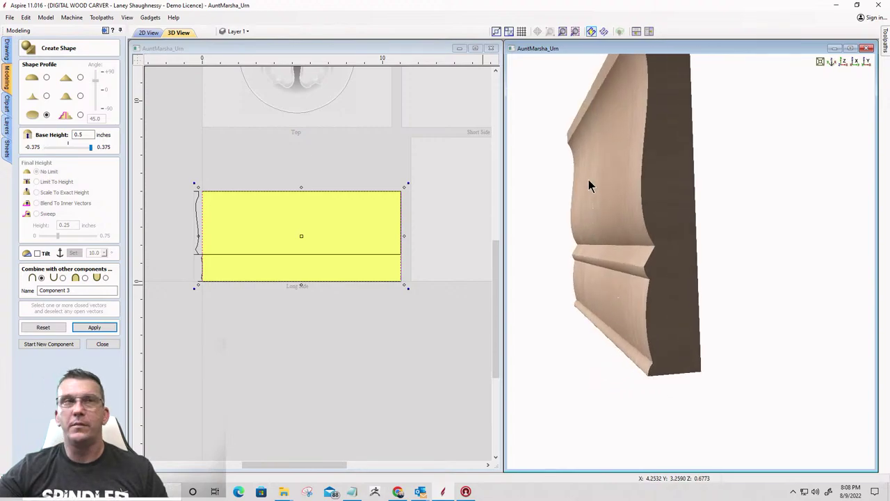
{"action": "left_click_drag", "start_coordinate": [655, 147], "coordinate": [665, 177]}
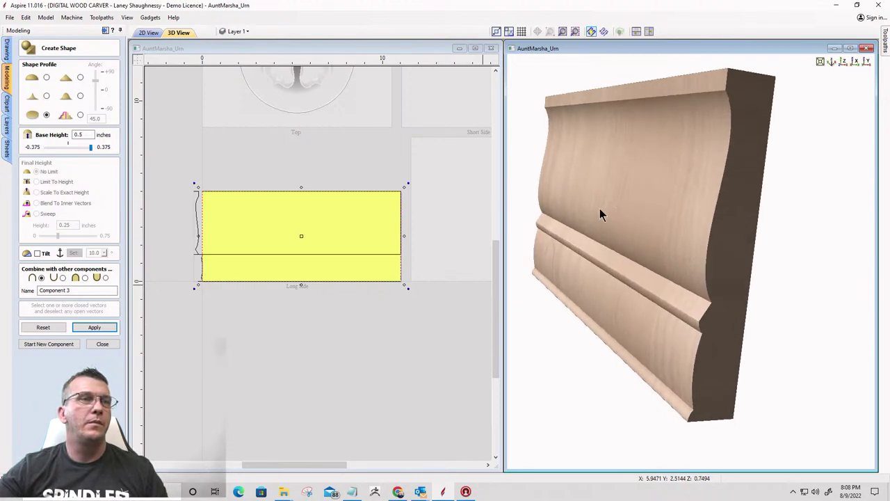
{"action": "left_click_drag", "start_coordinate": [600, 209], "coordinate": [591, 206]}
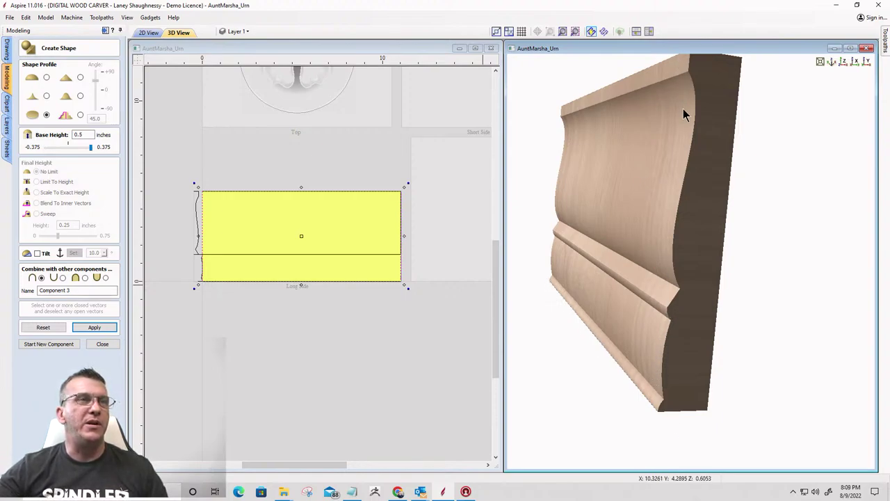
{"action": "left_click_drag", "start_coordinate": [683, 108], "coordinate": [640, 136]}
{"action": "mouse_move", "coordinate": [658, 204]}
{"action": "left_mouse_down"}
{"action": "mouse_move", "coordinate": [614, 187]}
{"action": "mouse_move", "coordinate": [652, 205]}
{"action": "left_mouse_up"}
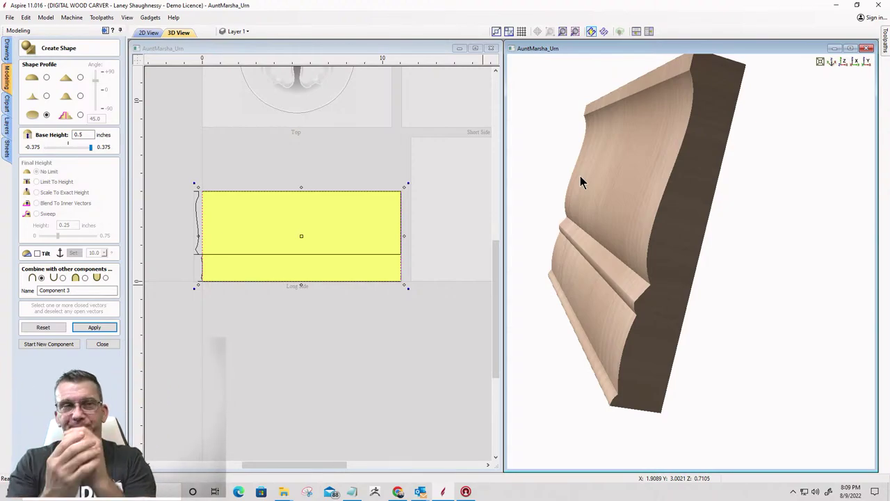
{"action": "left_click_drag", "start_coordinate": [596, 190], "coordinate": [723, 135]}
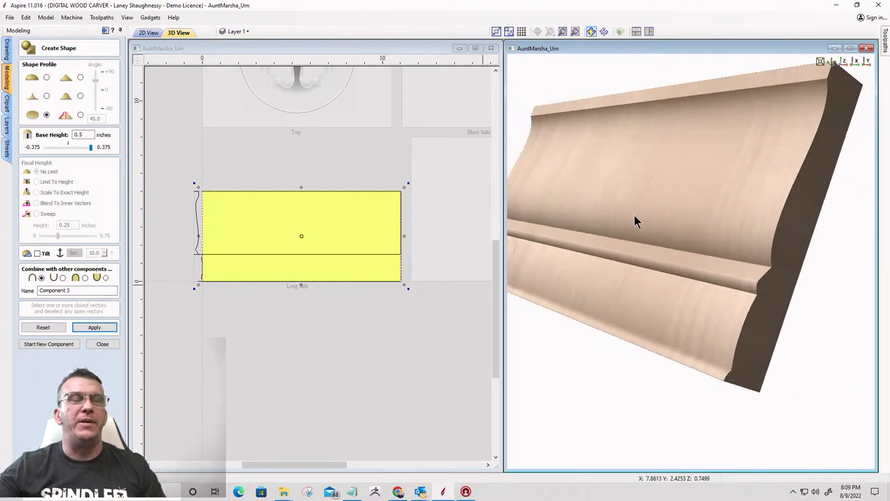
{"action": "left_click_drag", "start_coordinate": [646, 187], "coordinate": [657, 194]}
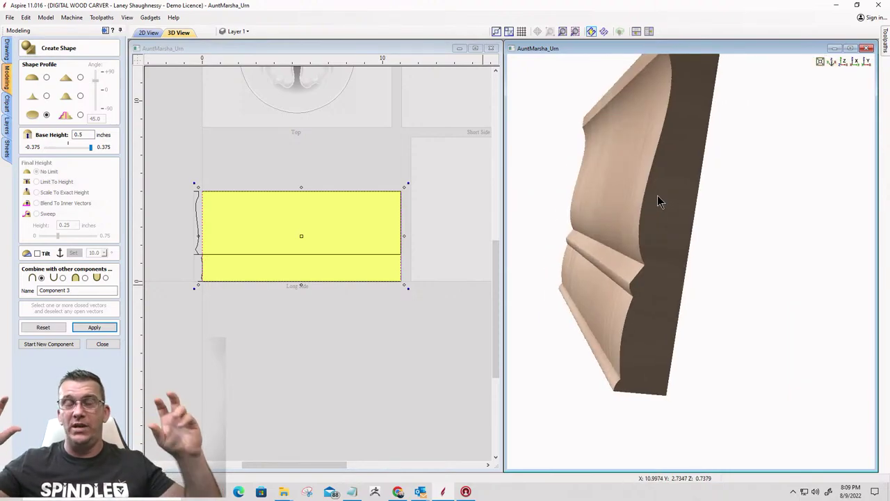
{"action": "mouse_move", "coordinate": [885, 40]}
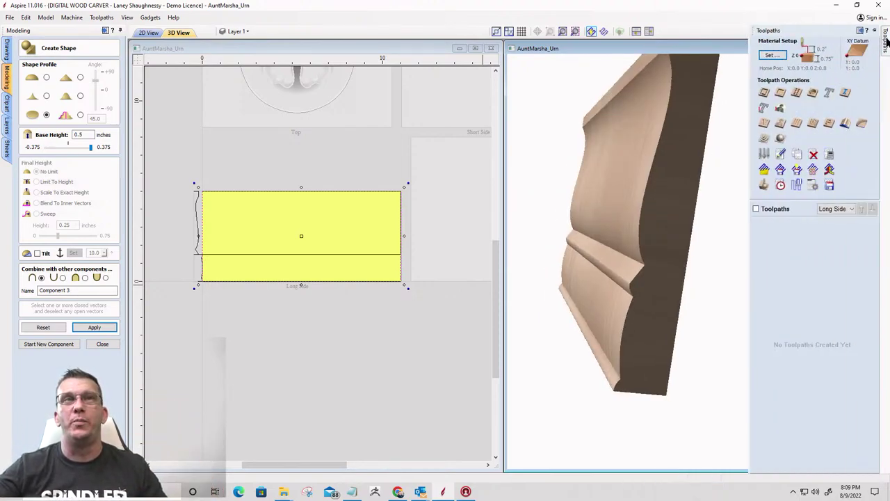
Confirm the job's Material Setup with its current settings
{"action": "left_click", "coordinate": [764, 123]}
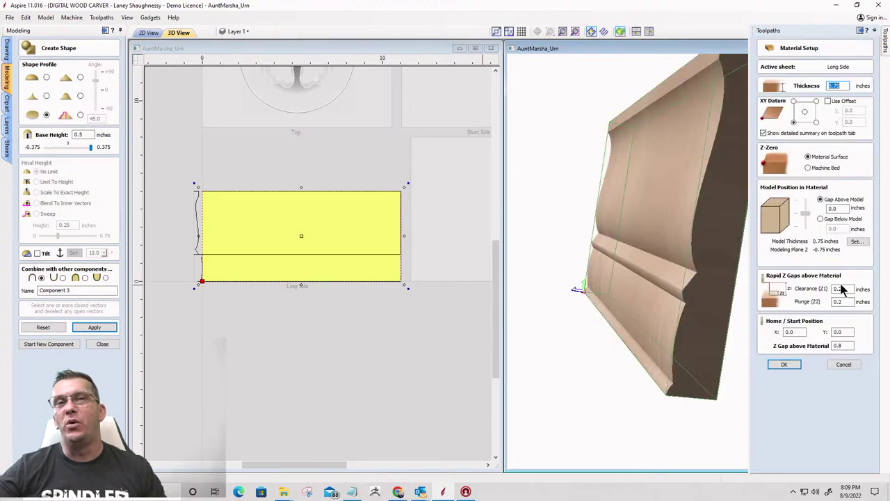
{"action": "left_click", "coordinate": [787, 369]}
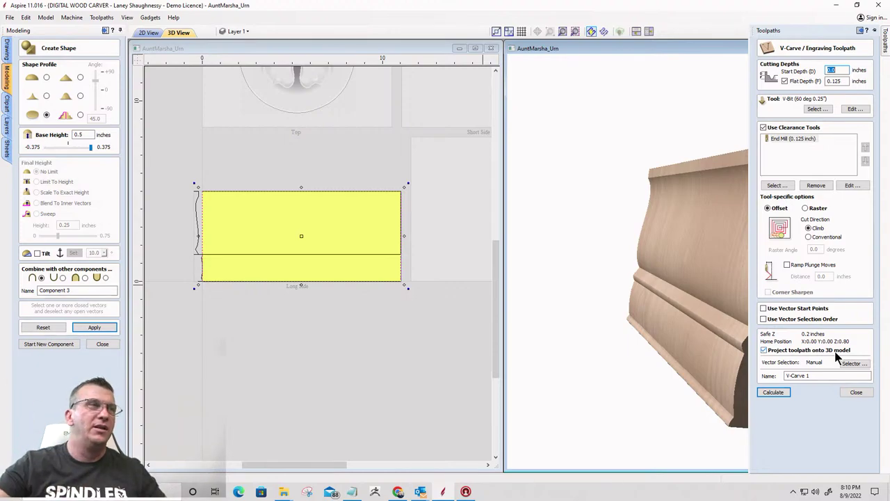
{"action": "scroll", "coordinate": [232, 238], "scroll_direction": "up", "scroll_amount": 5}
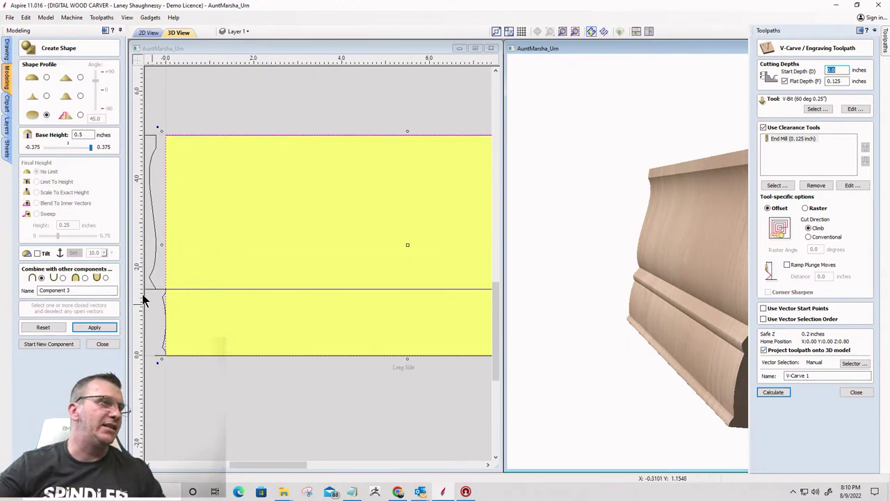
Clear the selection and pick the horizontal vector dividing the two moulding profiles
{"action": "scroll", "coordinate": [159, 294], "scroll_direction": "up", "scroll_amount": 3}
{"action": "left_click", "coordinate": [197, 308]}
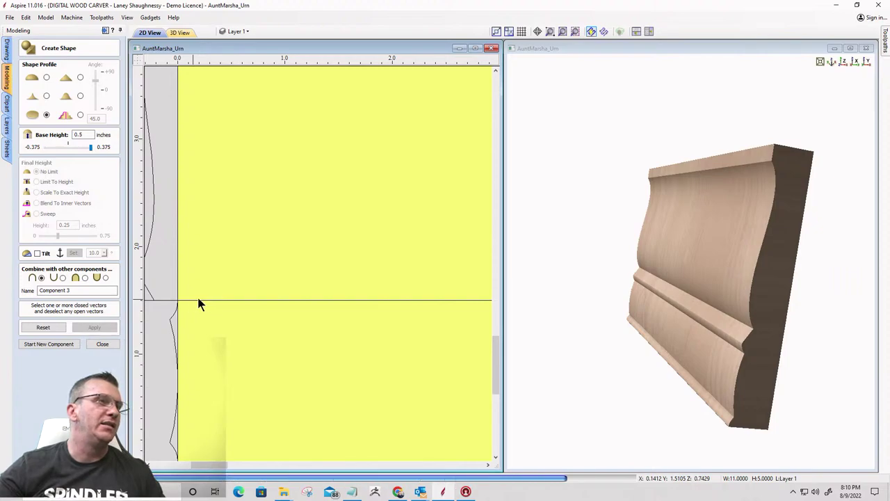
{"action": "left_click", "coordinate": [200, 300]}
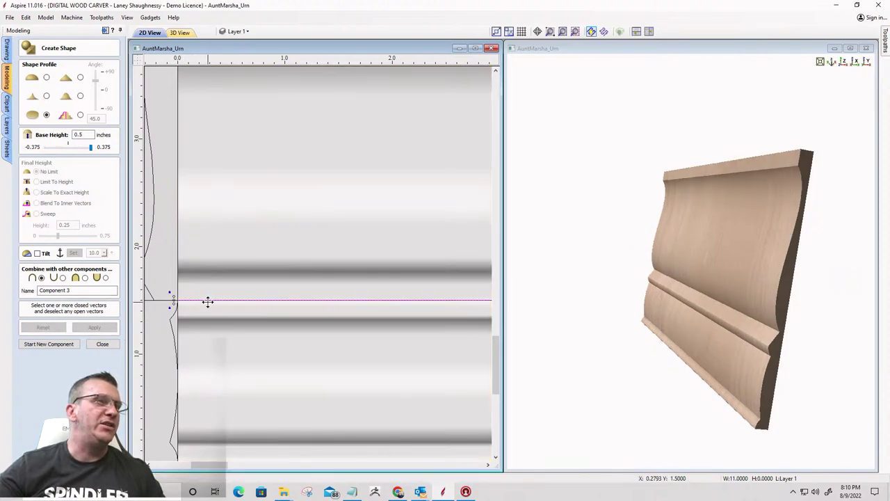
{"action": "scroll", "coordinate": [219, 295], "scroll_direction": "up", "scroll_amount": 3}
{"action": "scroll", "coordinate": [241, 260], "scroll_direction": "down", "scroll_amount": 2}
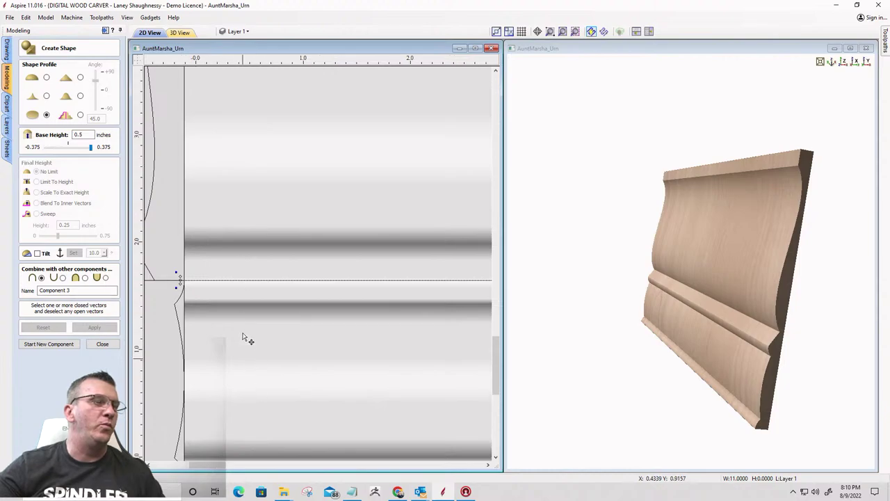
{"action": "scroll", "coordinate": [243, 337], "scroll_direction": "down", "scroll_amount": 2}
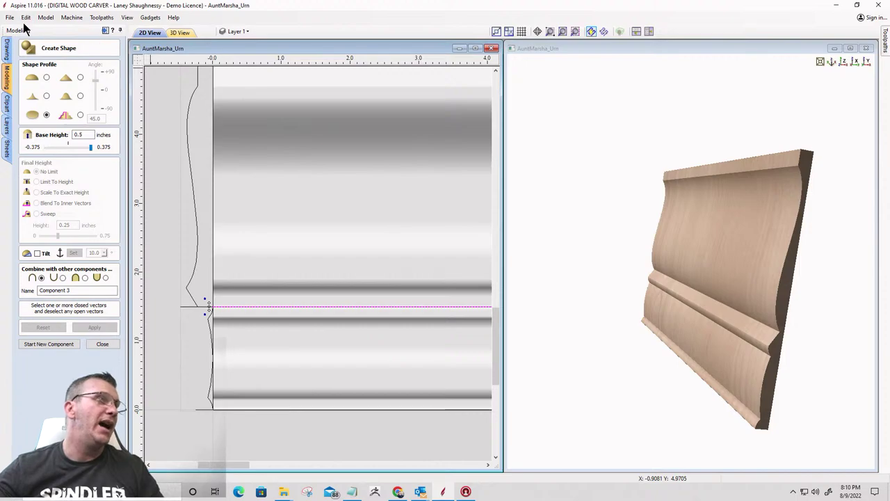
Close the Create Shape form and save the urn project
{"action": "left_click", "coordinate": [103, 344]}
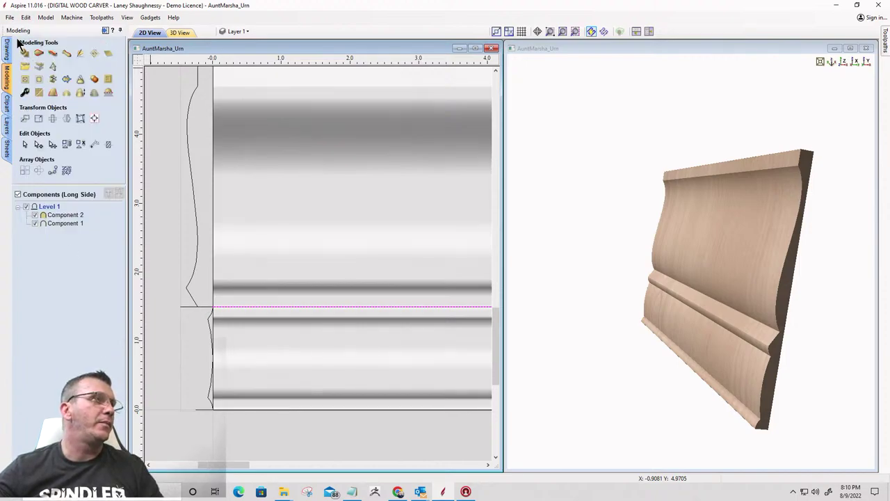
{"action": "left_click", "coordinate": [10, 17]}
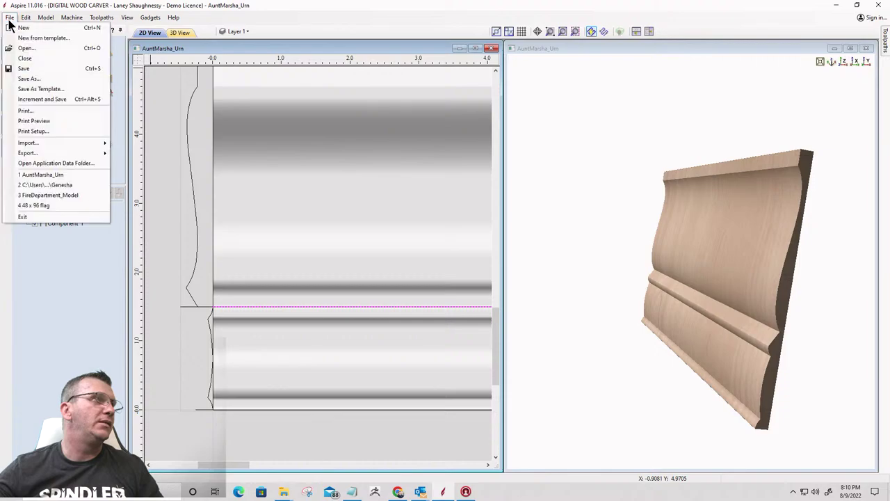
{"action": "left_click", "coordinate": [24, 72]}
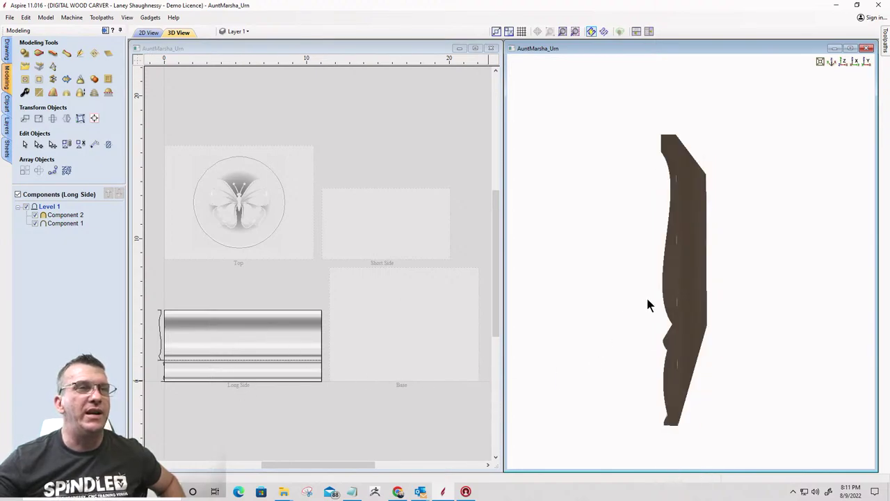
{"action": "left_click_drag", "start_coordinate": [673, 282], "coordinate": [690, 262]}
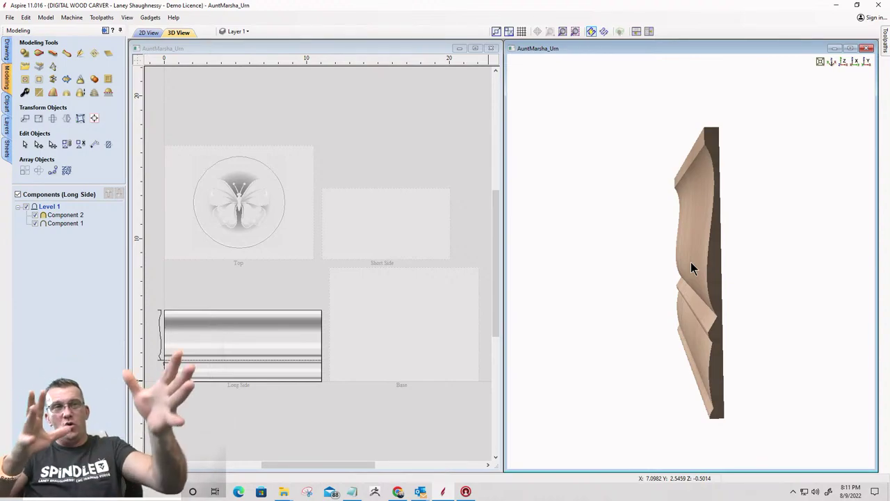
{"action": "left_click_drag", "start_coordinate": [722, 246], "coordinate": [745, 196]}
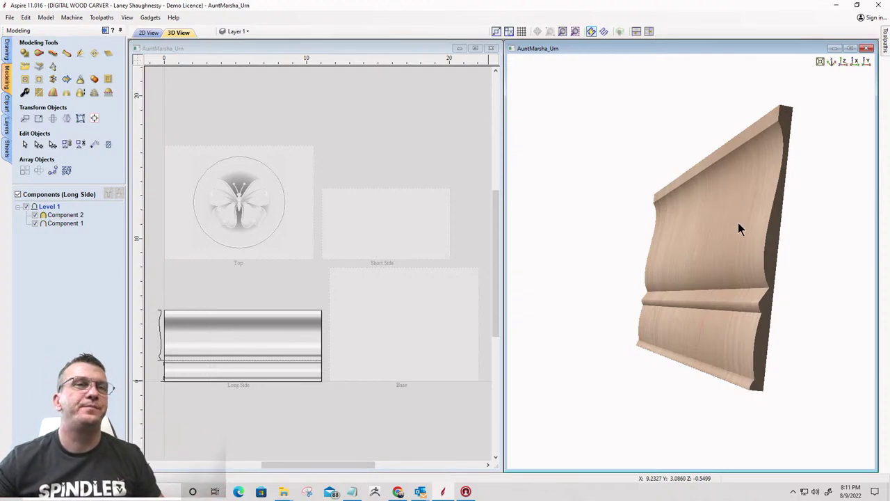
{"action": "left_click_drag", "start_coordinate": [739, 229], "coordinate": [635, 224]}
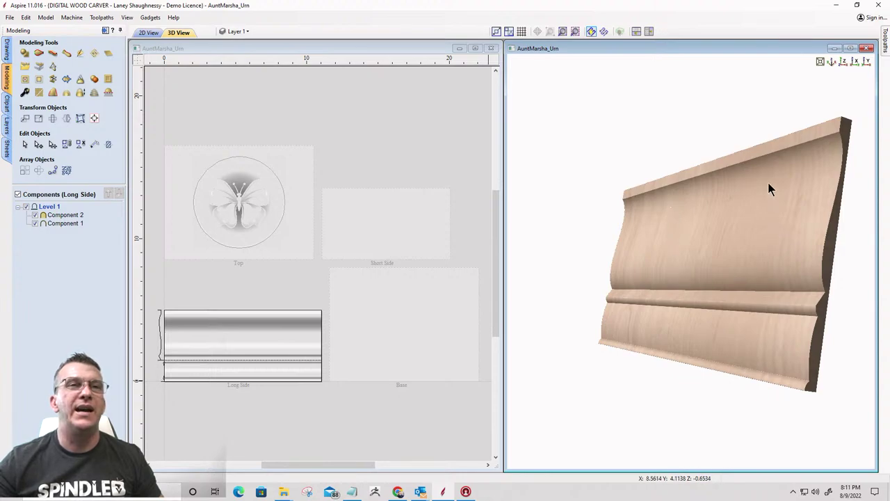
{"action": "left_click_drag", "start_coordinate": [656, 278], "coordinate": [821, 265]}
{"action": "scroll", "coordinate": [850, 260], "scroll_direction": "up", "scroll_amount": 4}
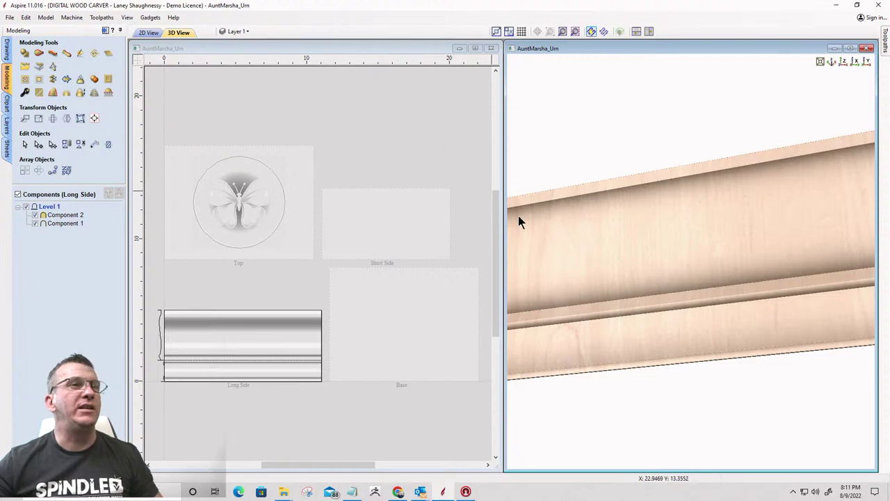
{"action": "left_click_drag", "start_coordinate": [738, 259], "coordinate": [633, 260]}
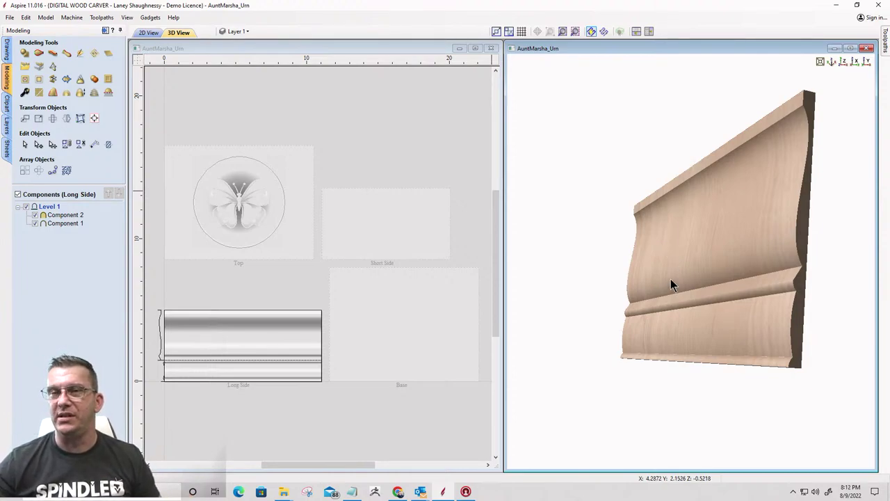
{"action": "left_click_drag", "start_coordinate": [734, 269], "coordinate": [818, 253]}
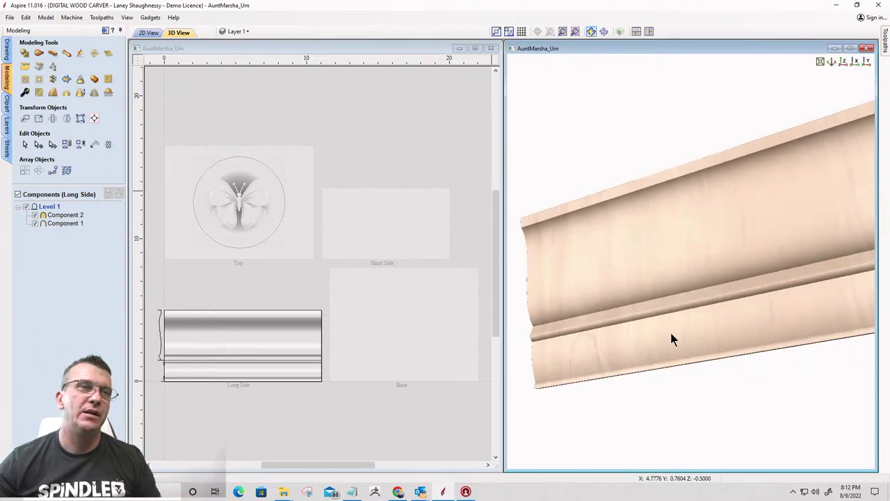
{"action": "left_click_drag", "start_coordinate": [667, 320], "coordinate": [660, 312]}
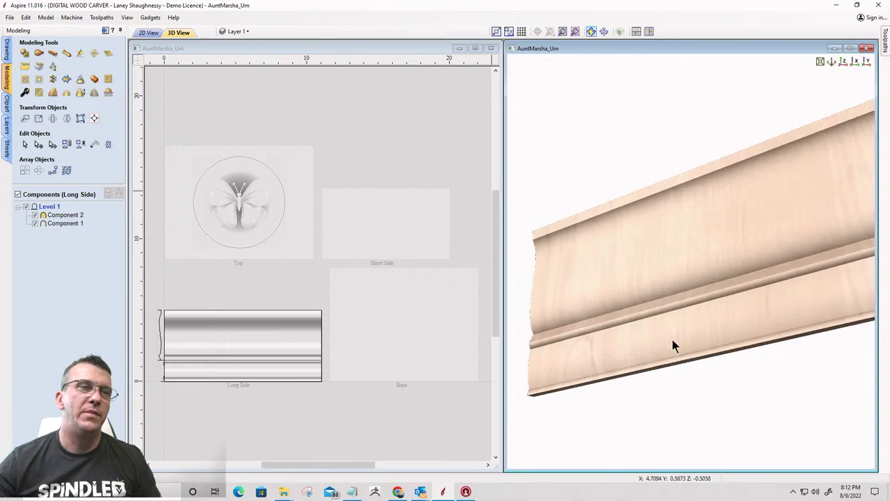
{"action": "left_click_drag", "start_coordinate": [836, 312], "coordinate": [649, 332]}
{"action": "left_click_drag", "start_coordinate": [786, 307], "coordinate": [758, 243]}
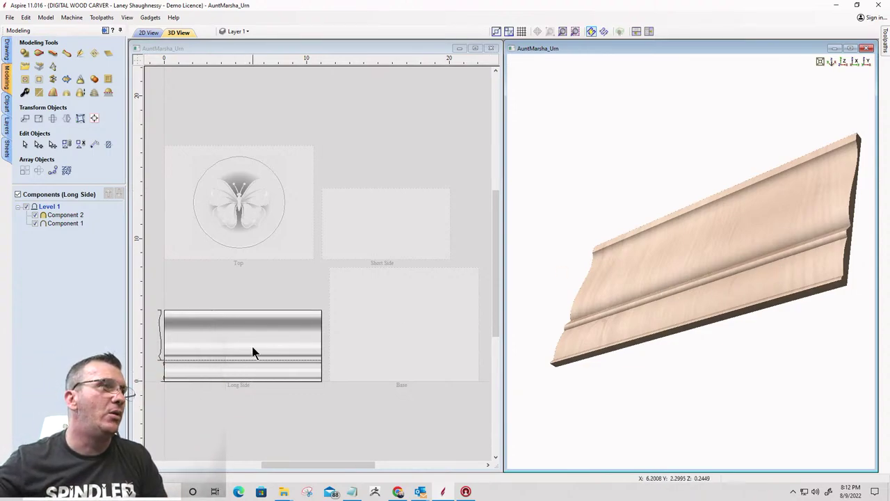
Select Long Side Components 1 and 2 together and bring up their context menu
{"action": "scroll", "coordinate": [261, 342], "scroll_direction": "up", "scroll_amount": 2}
{"action": "scroll", "coordinate": [271, 332], "scroll_direction": "down", "scroll_amount": 4}
{"action": "scroll", "coordinate": [316, 280], "scroll_direction": "up", "scroll_amount": 2}
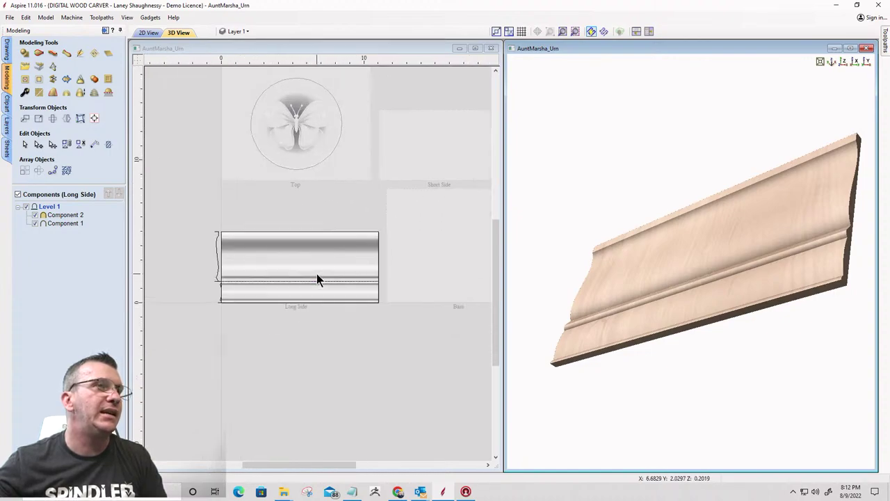
{"action": "scroll", "coordinate": [308, 274], "scroll_direction": "down", "scroll_amount": 3}
{"action": "scroll", "coordinate": [422, 195], "scroll_direction": "up", "scroll_amount": 2}
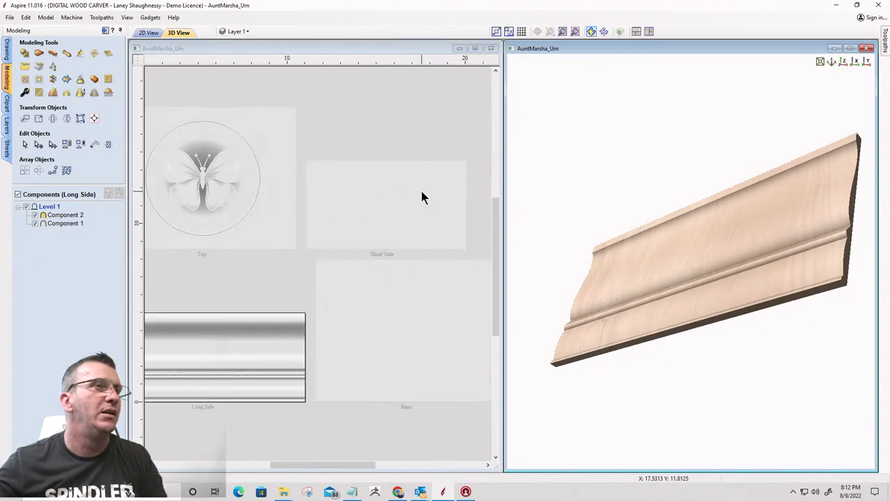
{"action": "scroll", "coordinate": [421, 198], "scroll_direction": "down", "scroll_amount": 2}
{"action": "scroll", "coordinate": [418, 202], "scroll_direction": "up", "scroll_amount": 2}
{"action": "scroll", "coordinate": [371, 282], "scroll_direction": "down", "scroll_amount": 2}
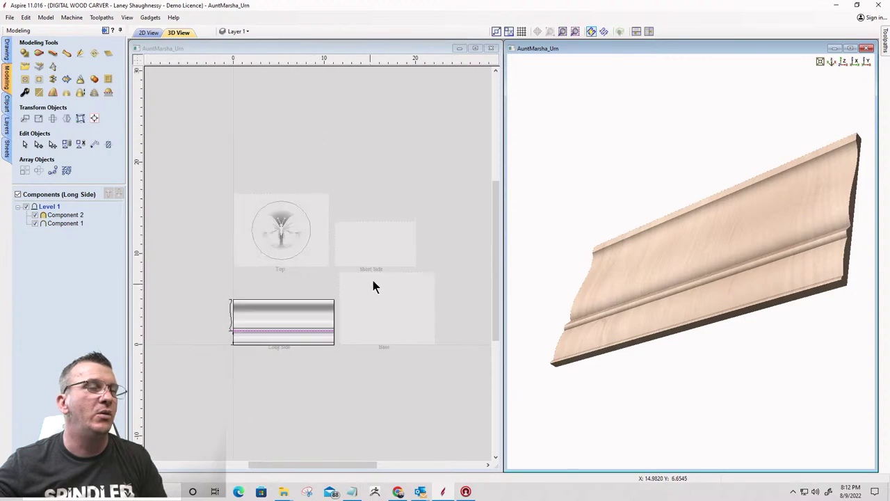
{"action": "scroll", "coordinate": [318, 379], "scroll_direction": "up", "scroll_amount": 3}
{"action": "scroll", "coordinate": [306, 341], "scroll_direction": "down", "scroll_amount": 1}
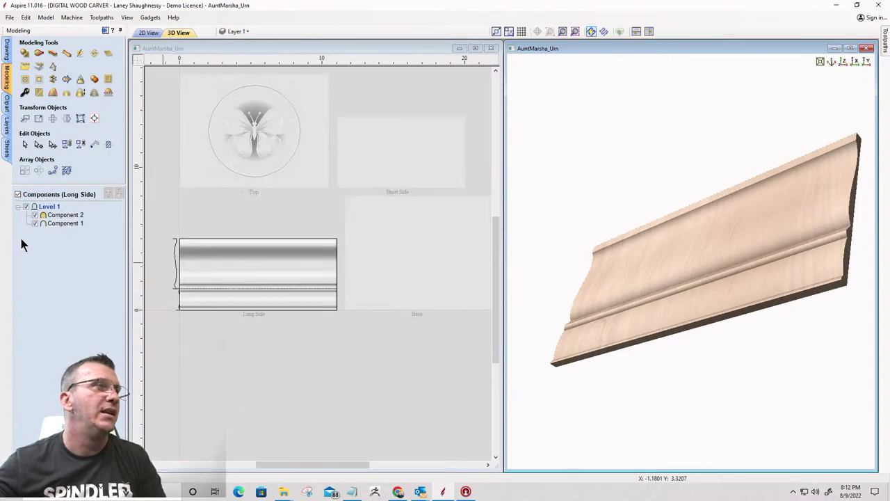
{"action": "left_click", "coordinate": [64, 216]}
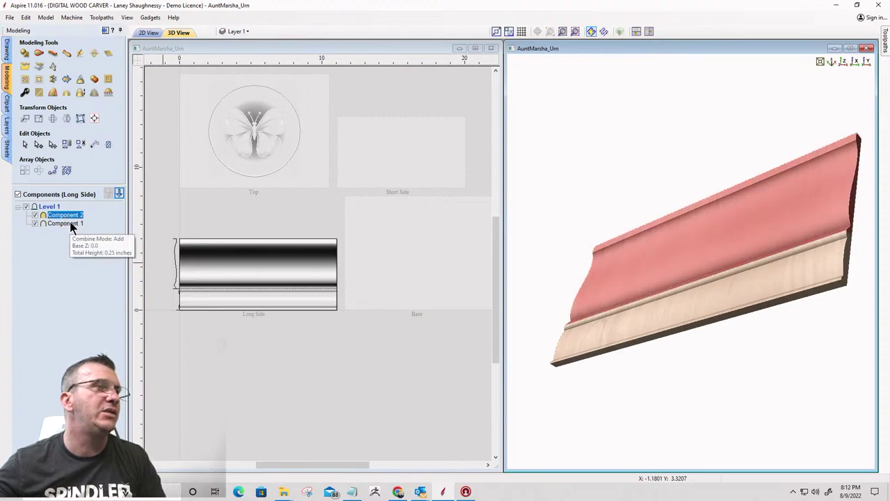
{"action": "left_click", "coordinate": [71, 225]}
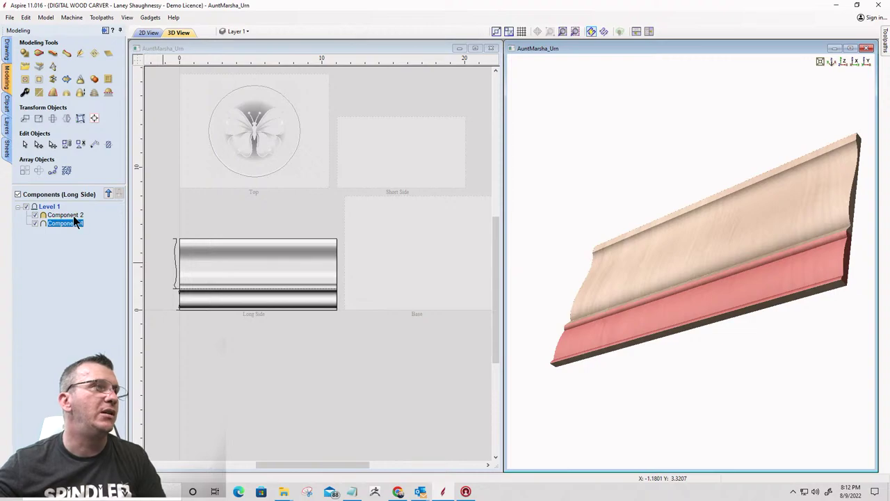
{"action": "left_click", "coordinate": [73, 215]}
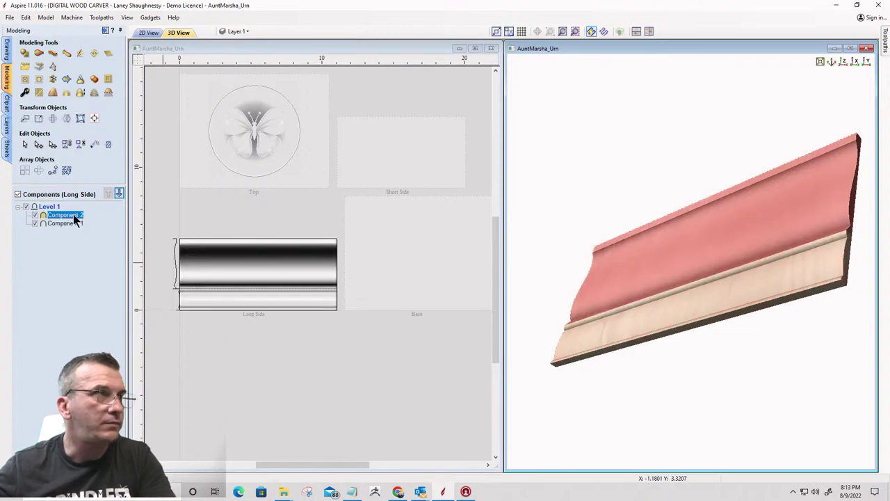
{"action": "left_click", "coordinate": [76, 220], "text": "ctrl"}
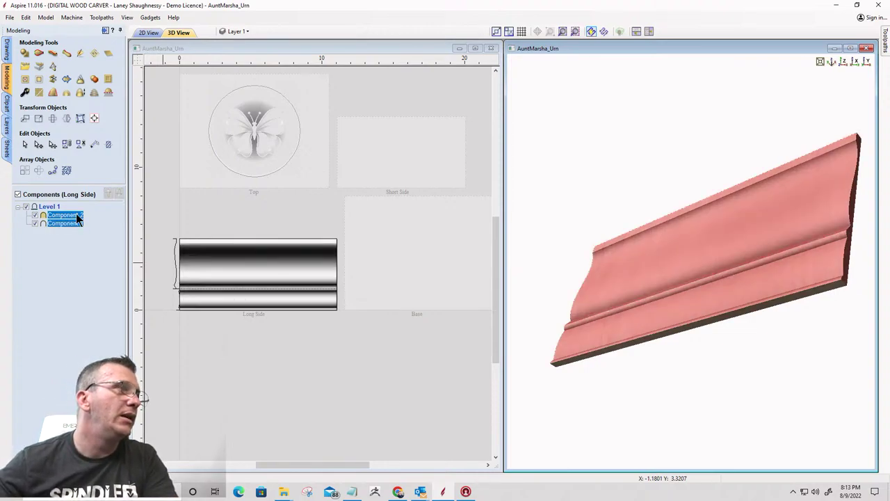
{"action": "right_click", "coordinate": [75, 213]}
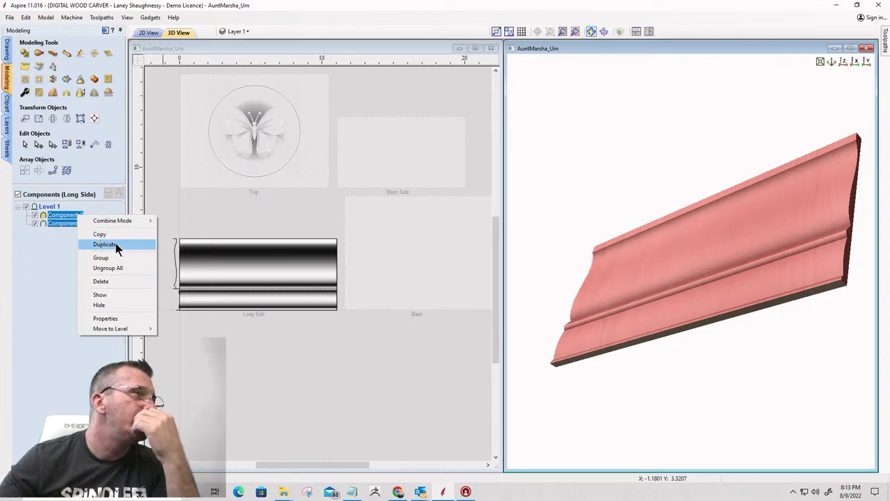
Dismiss the menu and clear the component selection in the 2D view
{"action": "left_click", "coordinate": [161, 228]}
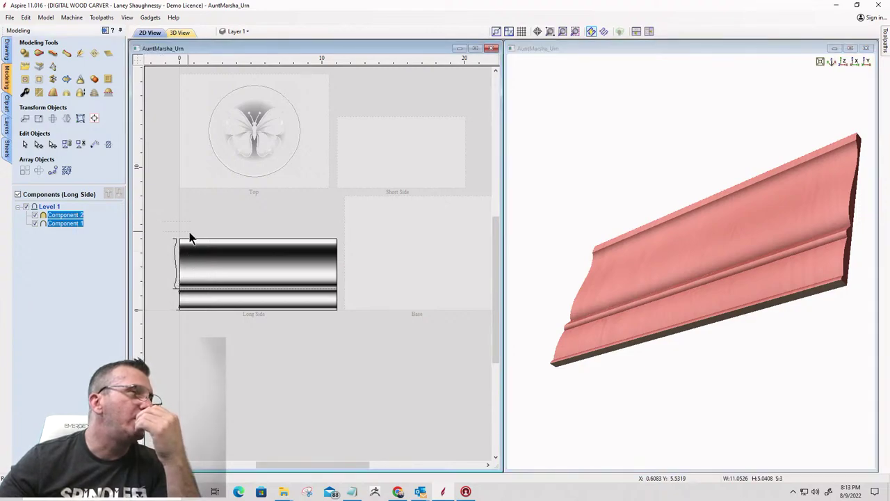
{"action": "left_click", "coordinate": [286, 306]}
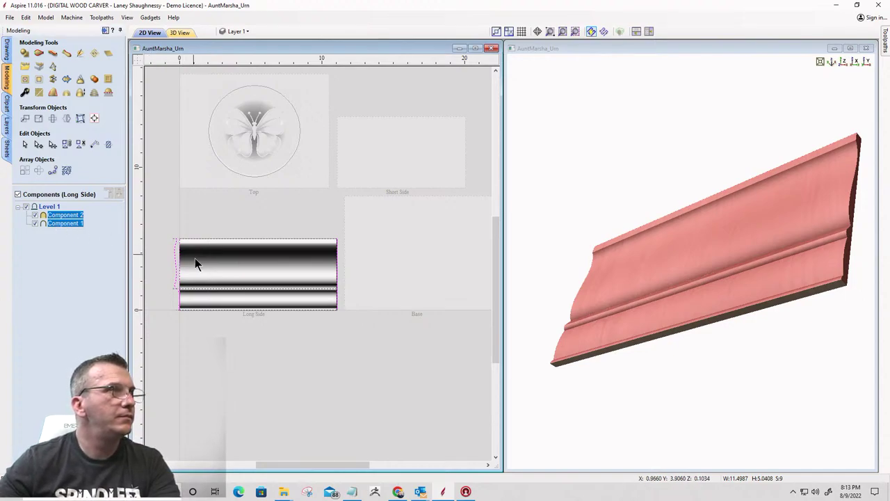
{"action": "left_click", "coordinate": [203, 303]}
{"action": "left_click", "coordinate": [204, 304]}
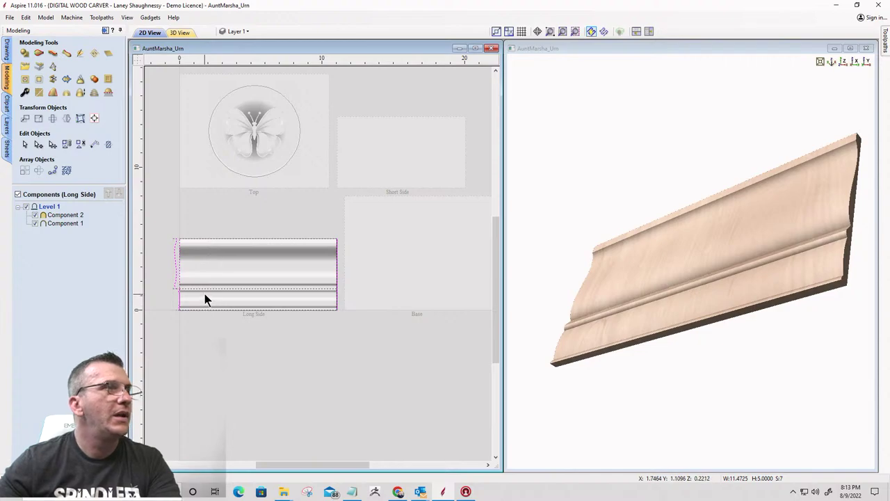
Copy the selected Long Side profile vectors to the Short Side sheet
{"action": "right_click", "coordinate": [205, 292]}
{"action": "mouse_move", "coordinate": [230, 281]}
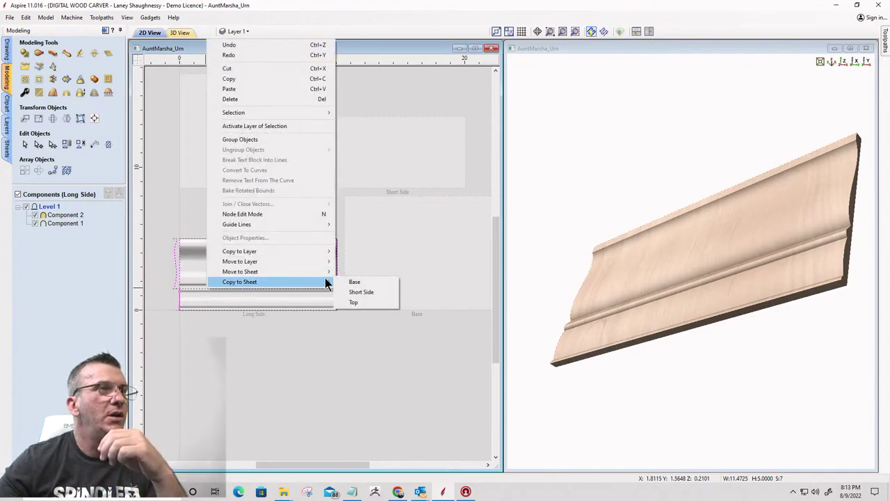
{"action": "left_click", "coordinate": [358, 292]}
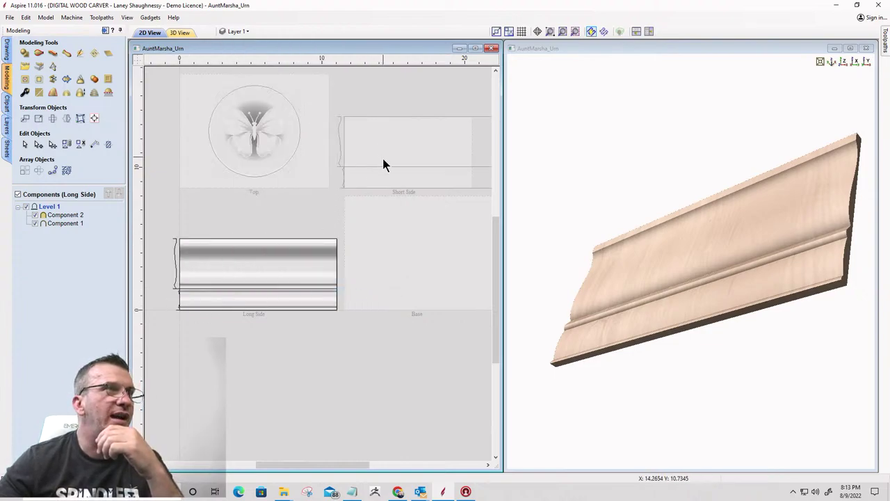
{"action": "scroll", "coordinate": [368, 175], "scroll_direction": "up", "scroll_amount": 2}
{"action": "scroll", "coordinate": [350, 181], "scroll_direction": "down", "scroll_amount": 3}
{"action": "scroll", "coordinate": [404, 229], "scroll_direction": "up", "scroll_amount": 3}
{"action": "scroll", "coordinate": [392, 210], "scroll_direction": "down", "scroll_amount": 2}
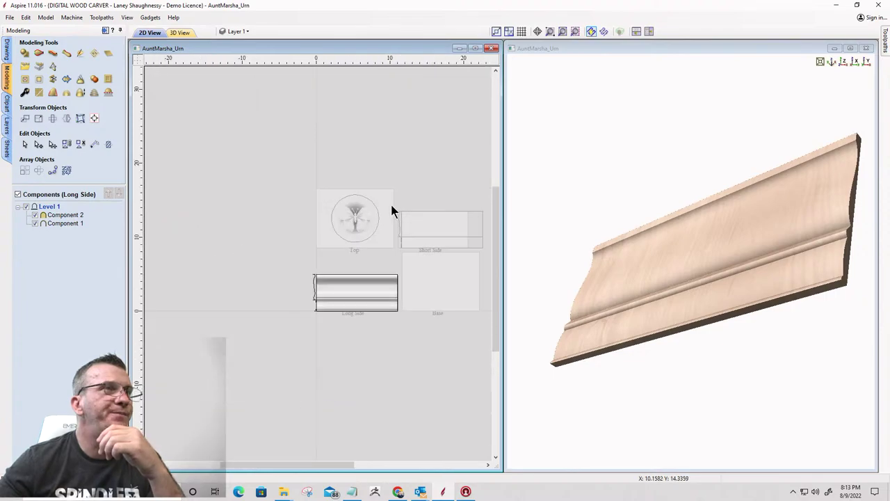
{"action": "scroll", "coordinate": [473, 250], "scroll_direction": "up", "scroll_amount": 3}
{"action": "scroll", "coordinate": [464, 244], "scroll_direction": "down", "scroll_amount": 2}
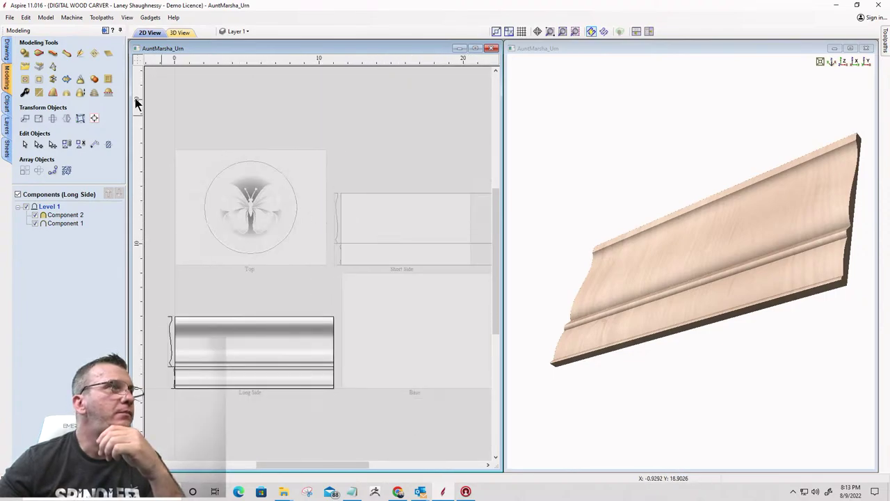
Switch to the Short Side sheet from the Sheets list
{"action": "left_click", "coordinate": [159, 35]}
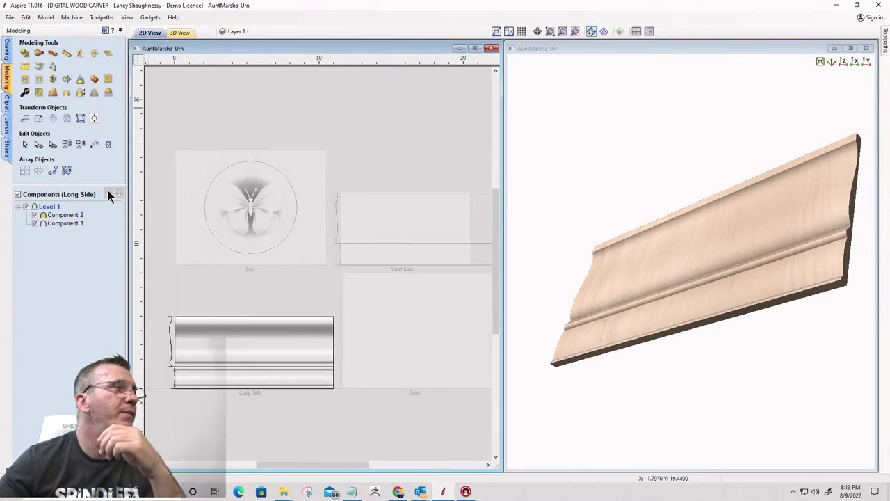
{"action": "left_click", "coordinate": [7, 52]}
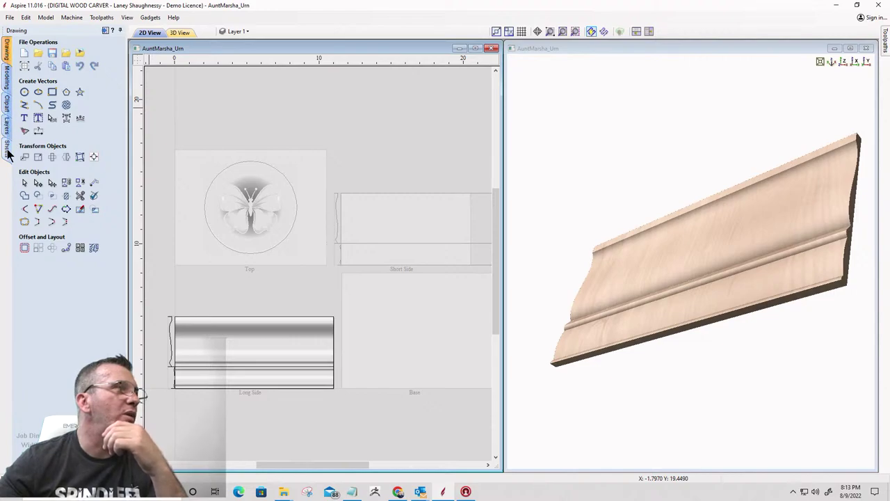
{"action": "left_click", "coordinate": [7, 148]}
{"action": "left_click", "coordinate": [33, 91]}
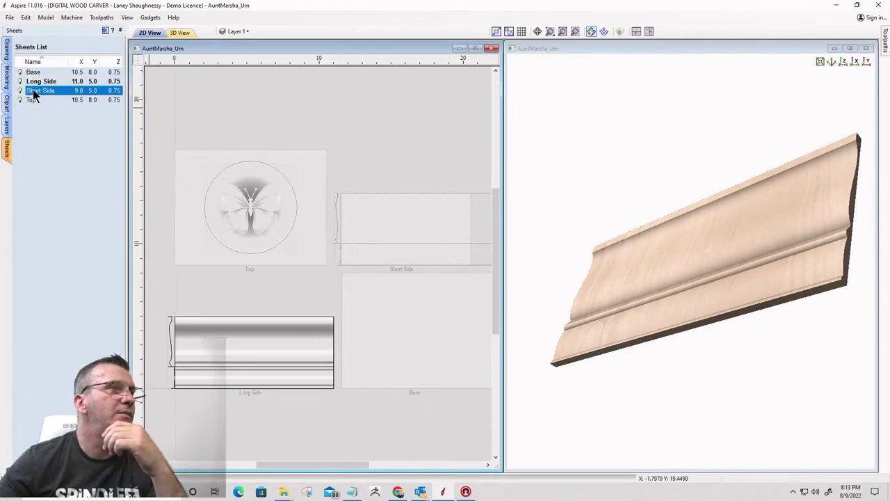
{"action": "scroll", "coordinate": [260, 328], "scroll_direction": "up", "scroll_amount": 3}
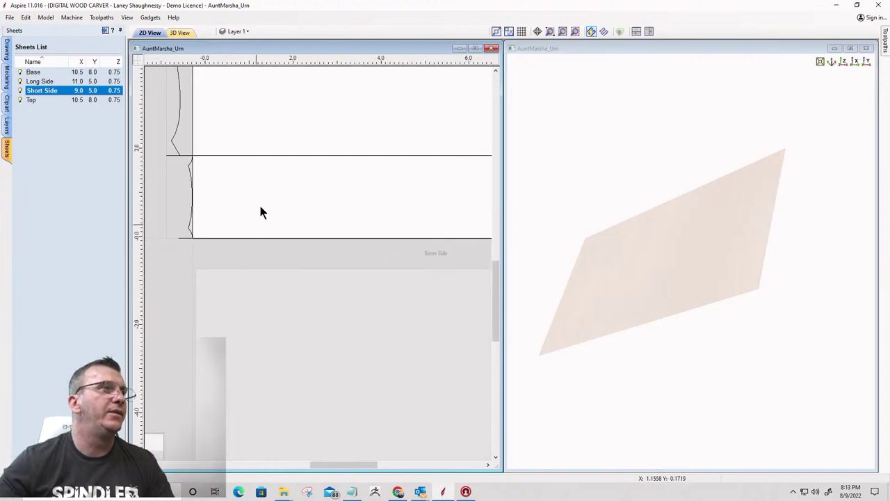
{"action": "scroll", "coordinate": [371, 174], "scroll_direction": "down", "scroll_amount": 5}
{"action": "scroll", "coordinate": [455, 142], "scroll_direction": "up", "scroll_amount": 3}
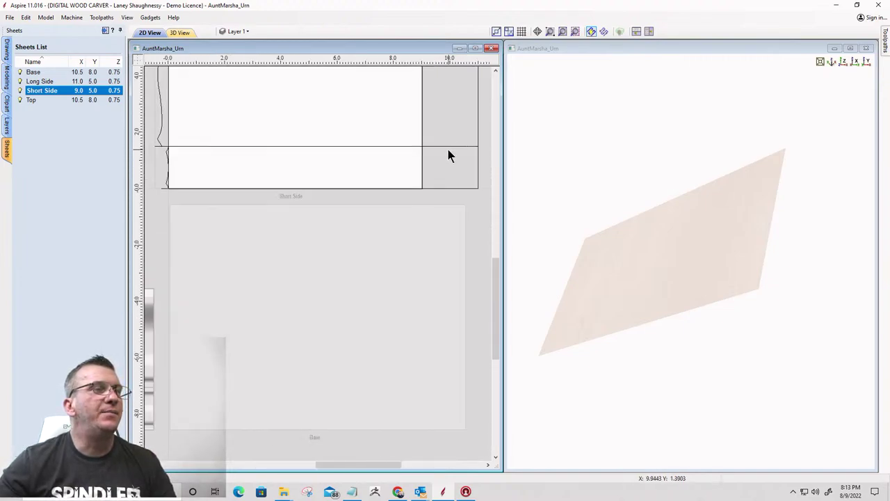
Select the copied profile vectors on the Short Side sheet
{"action": "left_click", "coordinate": [444, 146]}
{"action": "scroll", "coordinate": [479, 151], "scroll_direction": "up", "scroll_amount": 1}
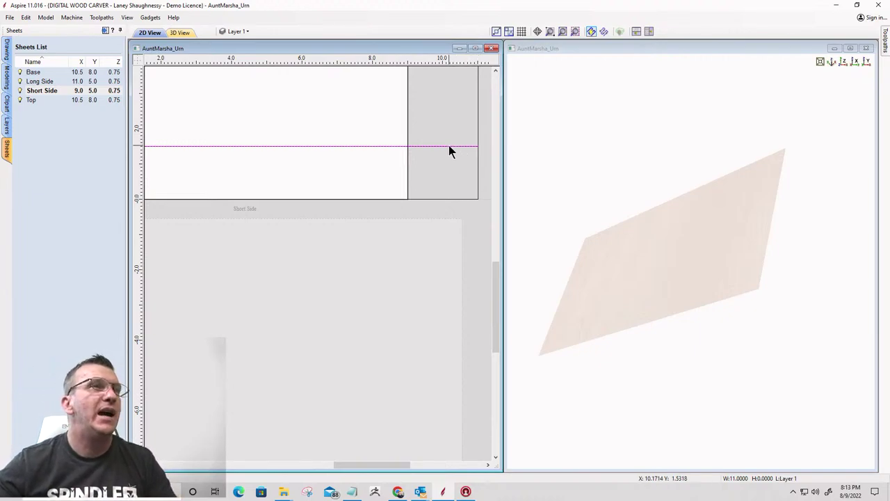
{"action": "scroll", "coordinate": [442, 148], "scroll_direction": "down", "scroll_amount": 3}
{"action": "scroll", "coordinate": [442, 149], "scroll_direction": "down", "scroll_amount": 2}
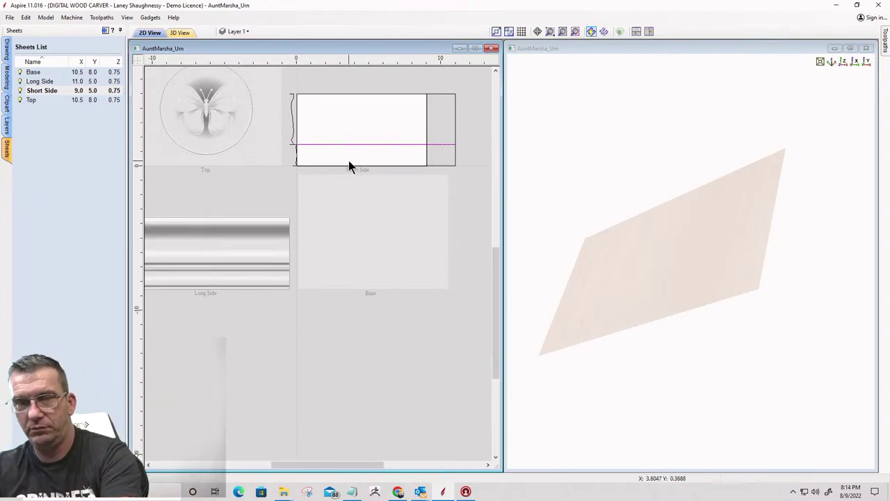
{"action": "key", "text": "Escape"}
{"action": "left_click", "coordinate": [440, 144]}
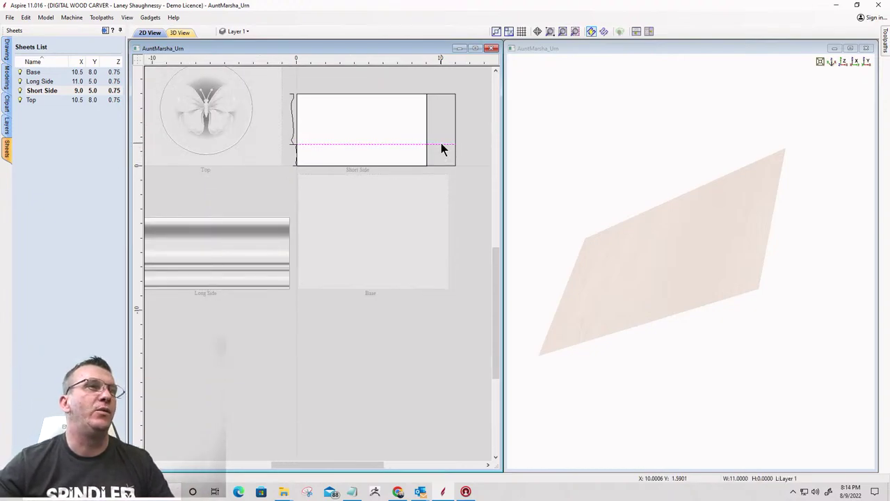
{"action": "scroll", "coordinate": [441, 142], "scroll_direction": "up", "scroll_amount": 3}
{"action": "scroll", "coordinate": [441, 142], "scroll_direction": "down", "scroll_amount": 2}
{"action": "left_click", "coordinate": [464, 127]}
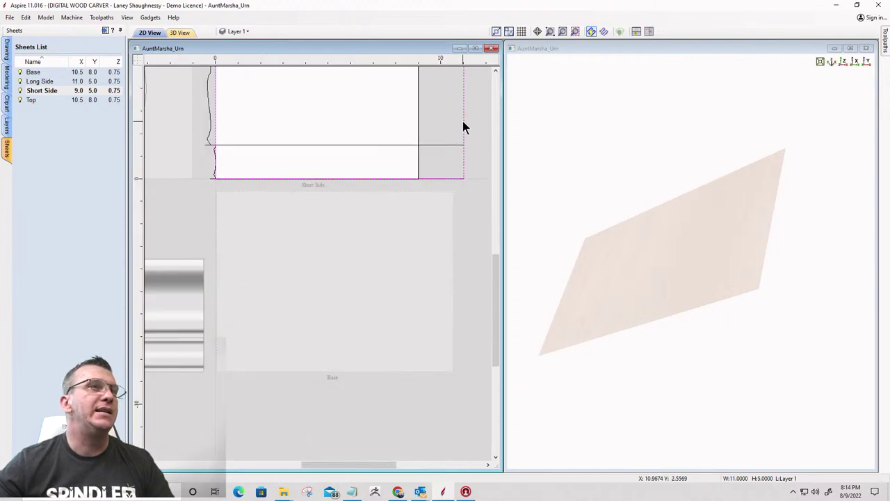
{"action": "scroll", "coordinate": [463, 129], "scroll_direction": "down", "scroll_amount": 2}
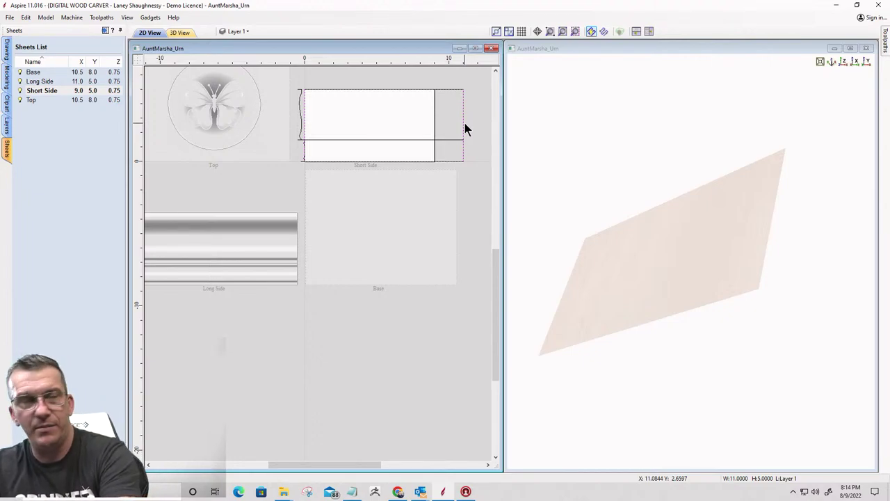
{"action": "key", "text": "Escape"}
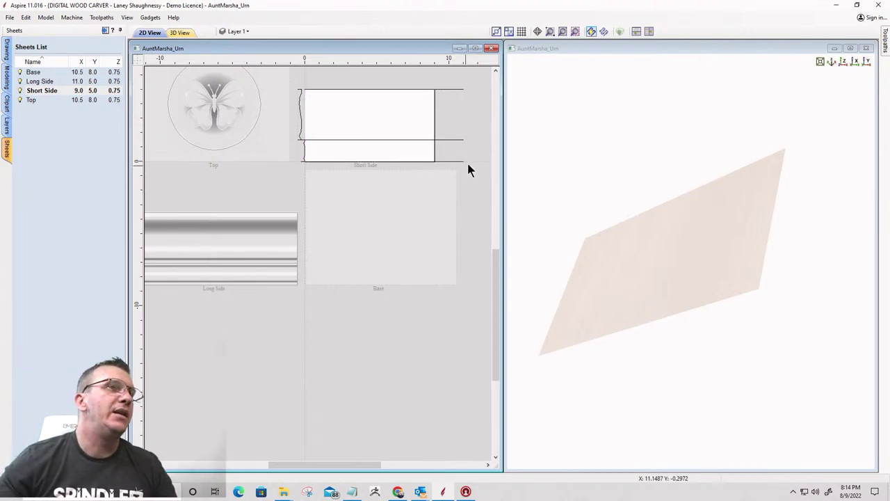
{"action": "left_click", "coordinate": [459, 124]}
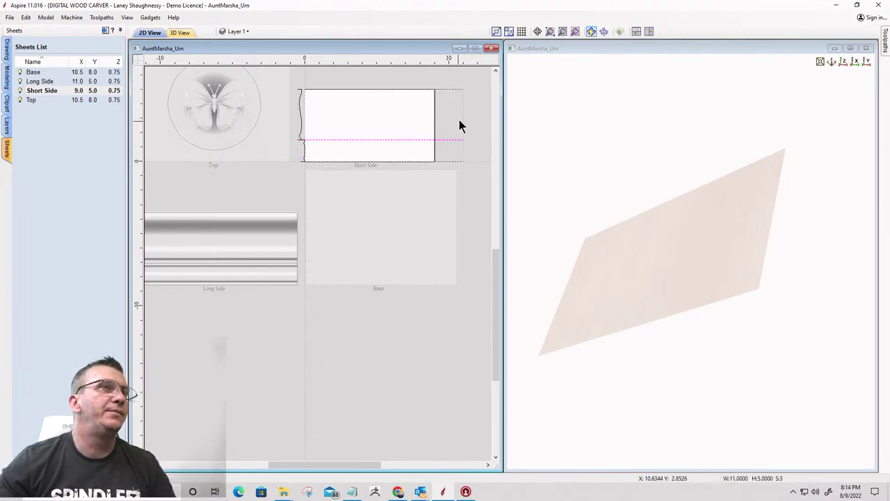
{"action": "scroll", "coordinate": [461, 153], "scroll_direction": "up", "scroll_amount": 3}
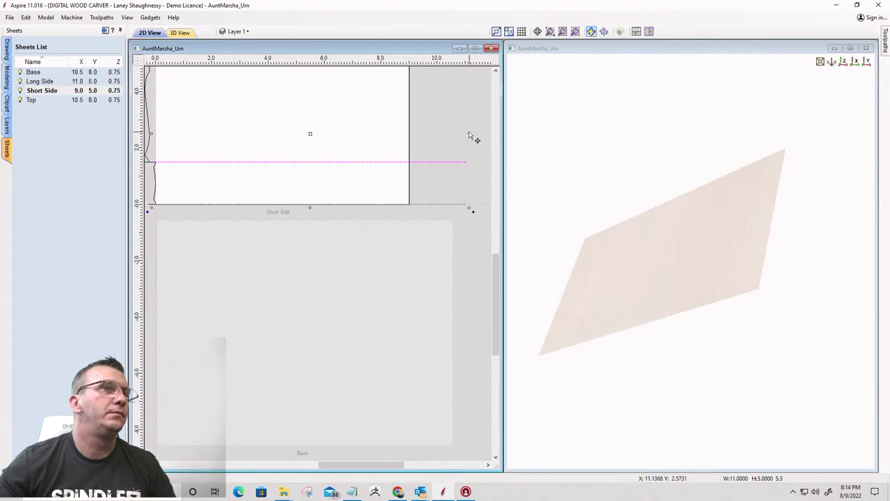
Narrow the copied profile vectors to 9 inches wide and start a Two Rail Sweep
{"action": "left_click_drag", "start_coordinate": [469, 134], "coordinate": [409, 134]}
{"action": "scroll", "coordinate": [446, 151], "scroll_direction": "down", "scroll_amount": 5}
{"action": "scroll", "coordinate": [348, 145], "scroll_direction": "up", "scroll_amount": 6}
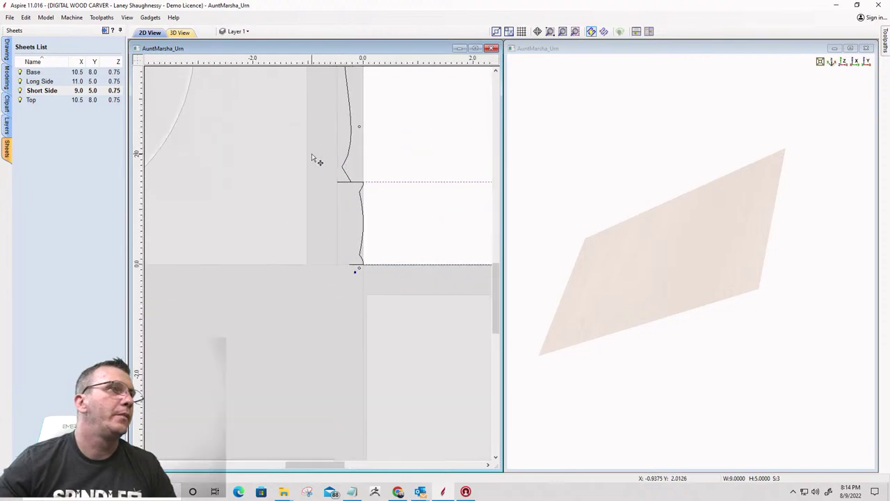
{"action": "scroll", "coordinate": [306, 163], "scroll_direction": "down", "scroll_amount": 5}
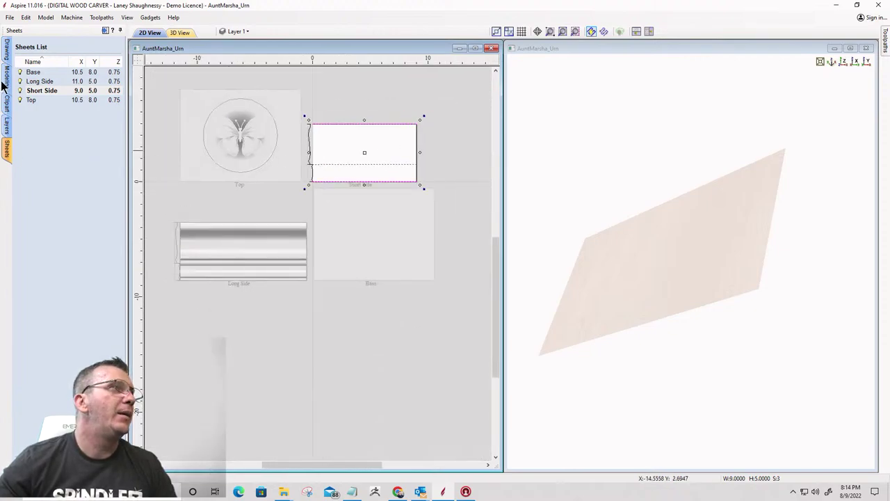
{"action": "left_click", "coordinate": [4, 79]}
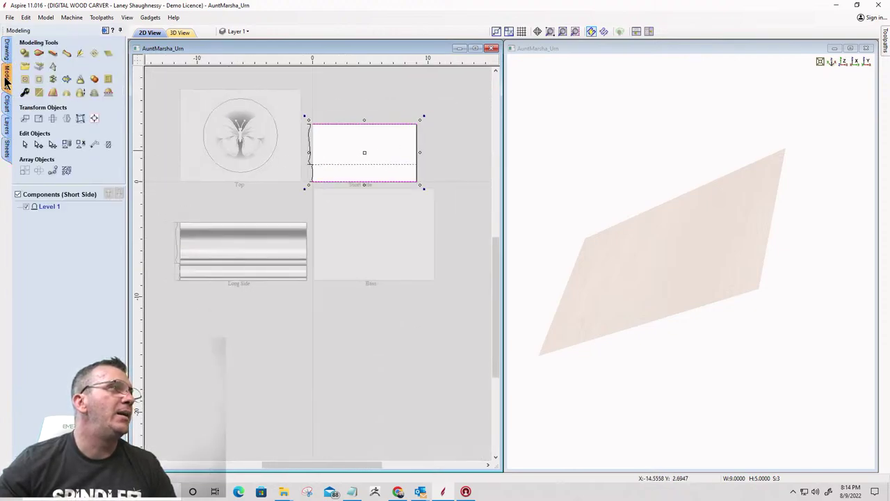
{"action": "left_click", "coordinate": [39, 55]}
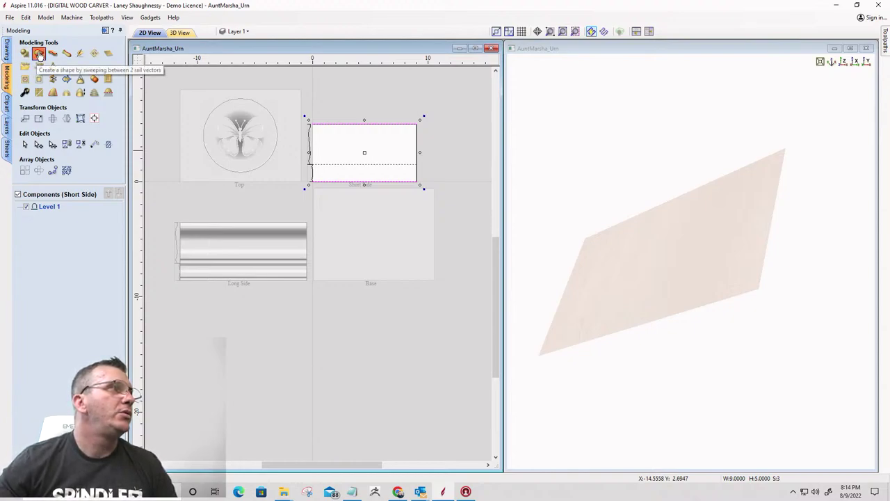
Sweep the moulding profile along the Short Side's bottom and second drive rails as a two-rail sweep
{"action": "scroll", "coordinate": [310, 185], "scroll_direction": "up", "scroll_amount": 3}
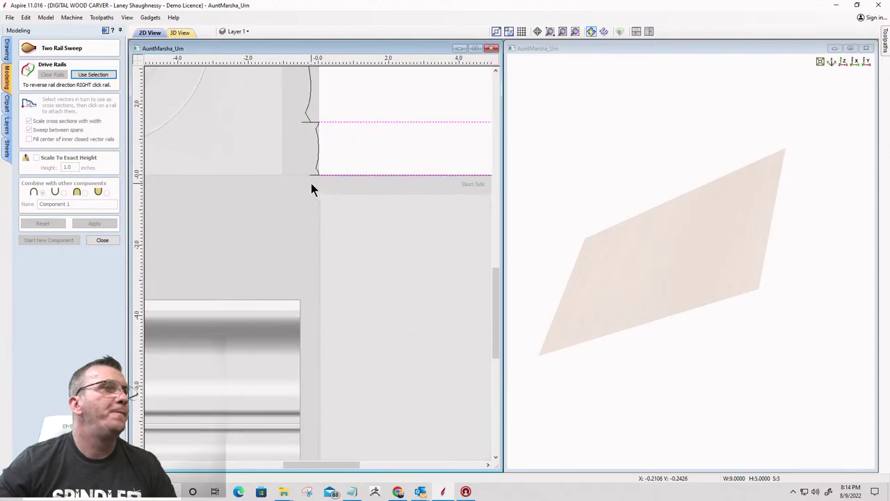
{"action": "left_click", "coordinate": [332, 176]}
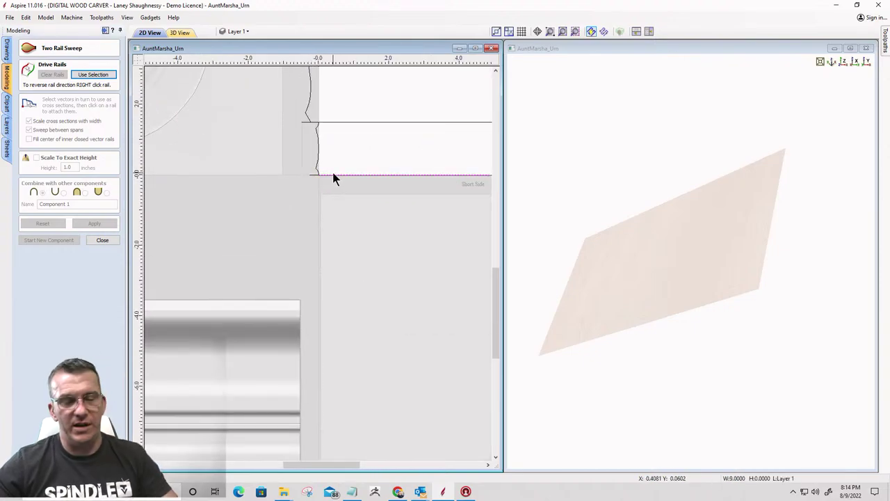
{"action": "left_click", "coordinate": [334, 122]}
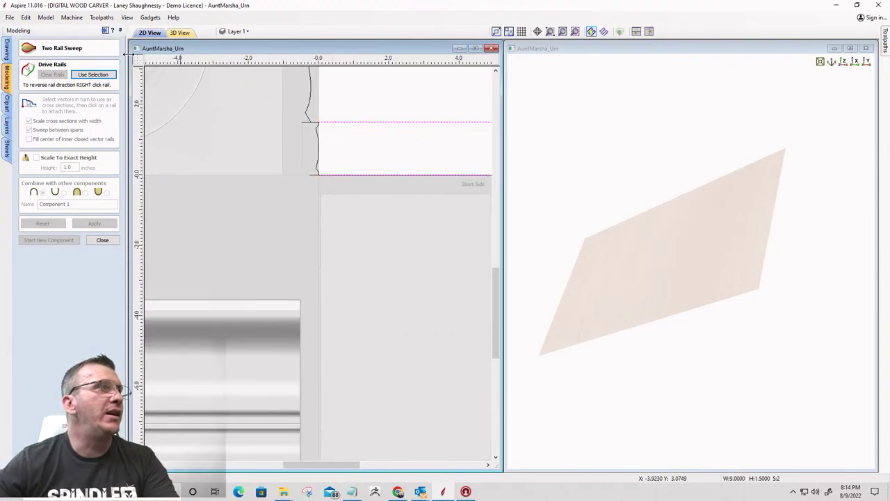
{"action": "left_click", "coordinate": [97, 74]}
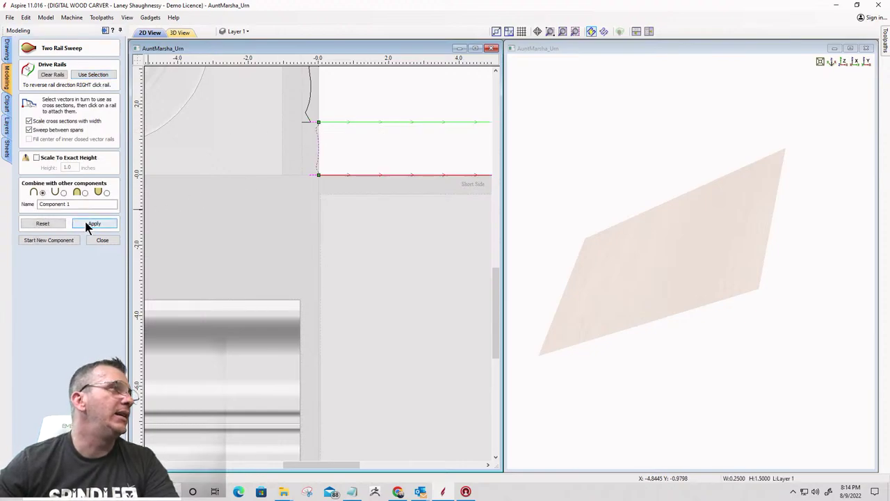
{"action": "left_click", "coordinate": [86, 223]}
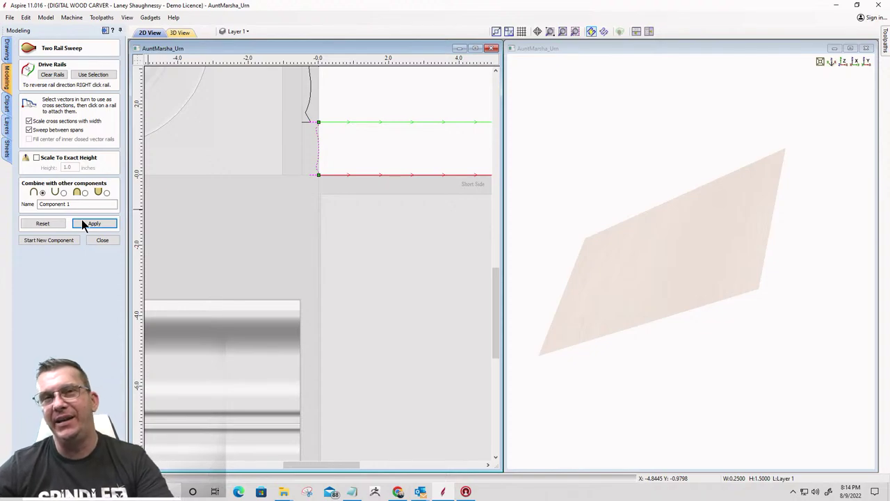
{"action": "left_click", "coordinate": [81, 222]}
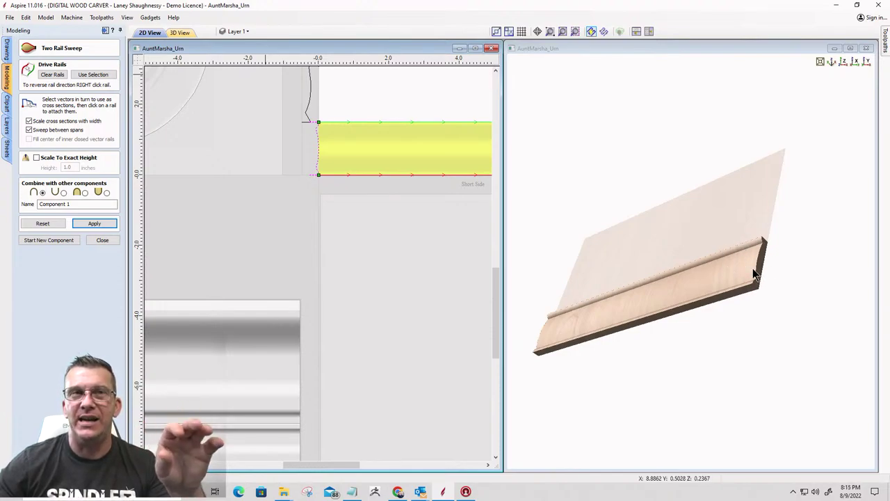
{"action": "left_click", "coordinate": [885, 46]}
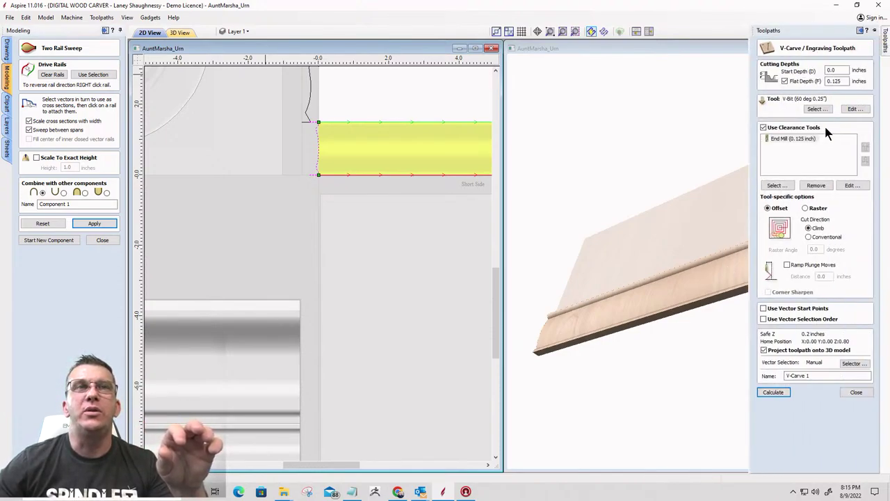
{"action": "left_click", "coordinate": [857, 391]}
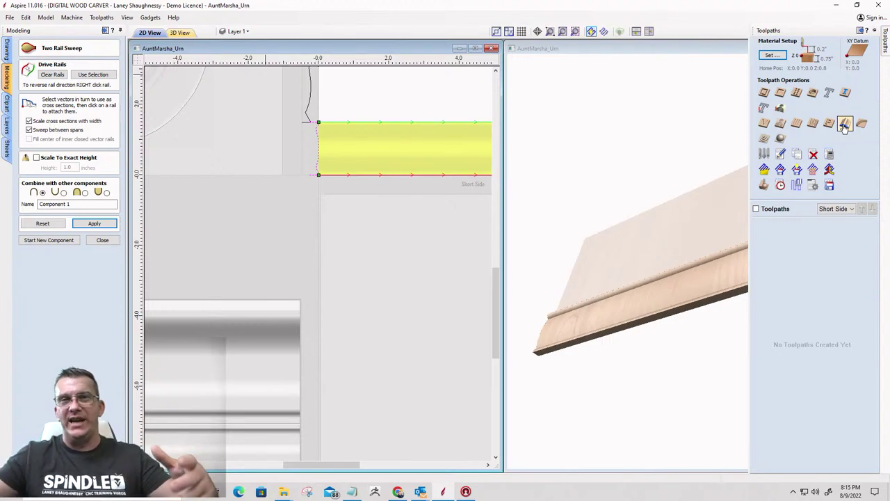
{"action": "left_click_drag", "start_coordinate": [589, 351], "coordinate": [641, 312]}
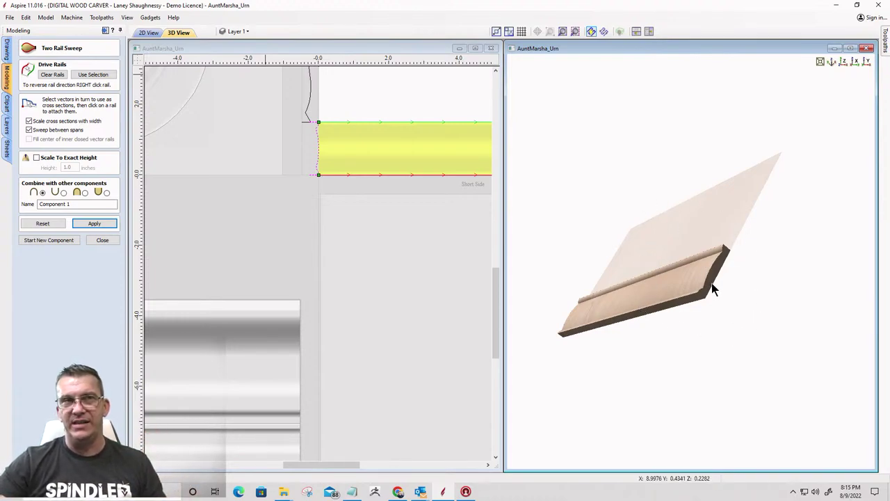
{"action": "scroll", "coordinate": [704, 285], "scroll_direction": "up", "scroll_amount": 5}
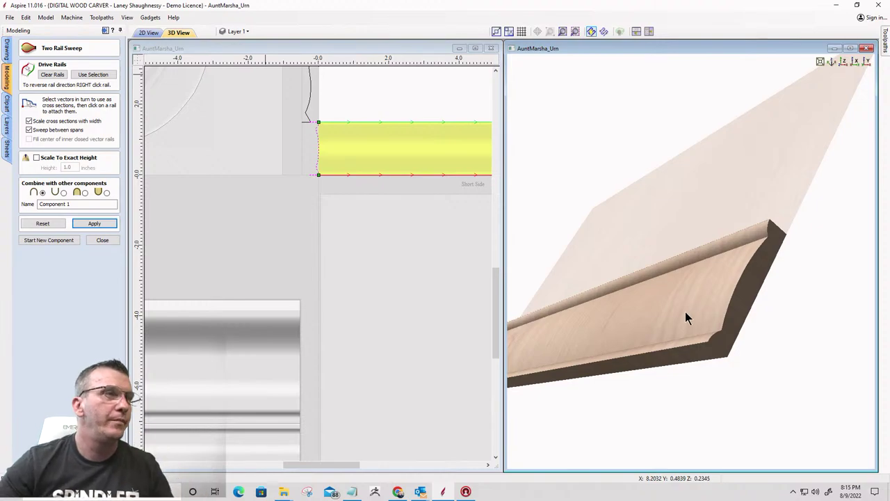
{"action": "scroll", "coordinate": [680, 288], "scroll_direction": "down", "scroll_amount": 5}
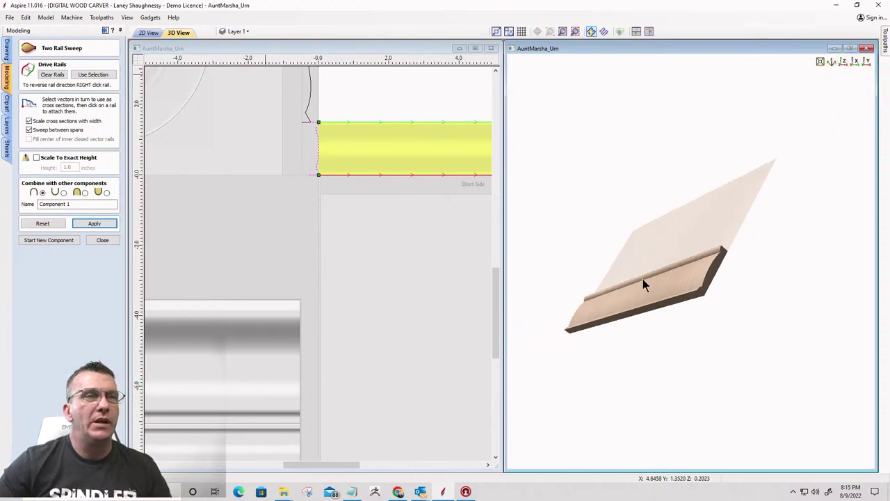
{"action": "left_click_drag", "start_coordinate": [637, 282], "coordinate": [670, 291]}
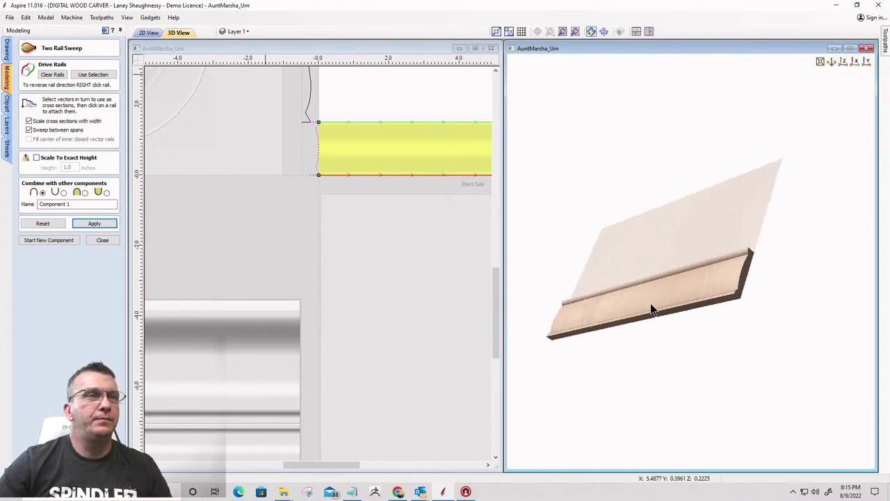
{"action": "scroll", "coordinate": [645, 314], "scroll_direction": "up", "scroll_amount": 2}
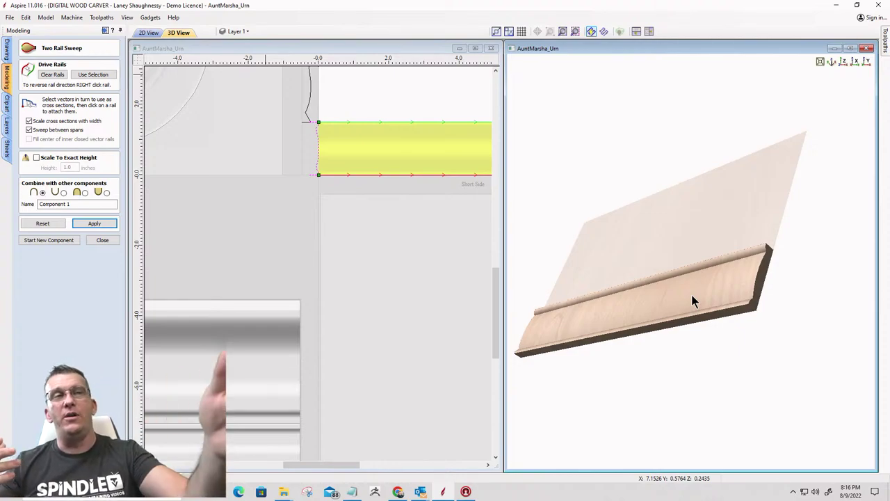
{"action": "scroll", "coordinate": [605, 329], "scroll_direction": "up", "scroll_amount": 3}
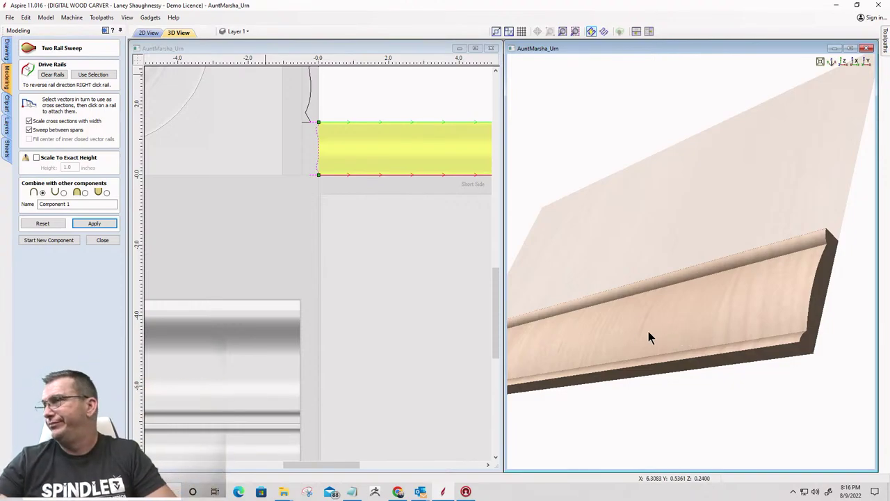
{"action": "scroll", "coordinate": [682, 294], "scroll_direction": "down", "scroll_amount": 4}
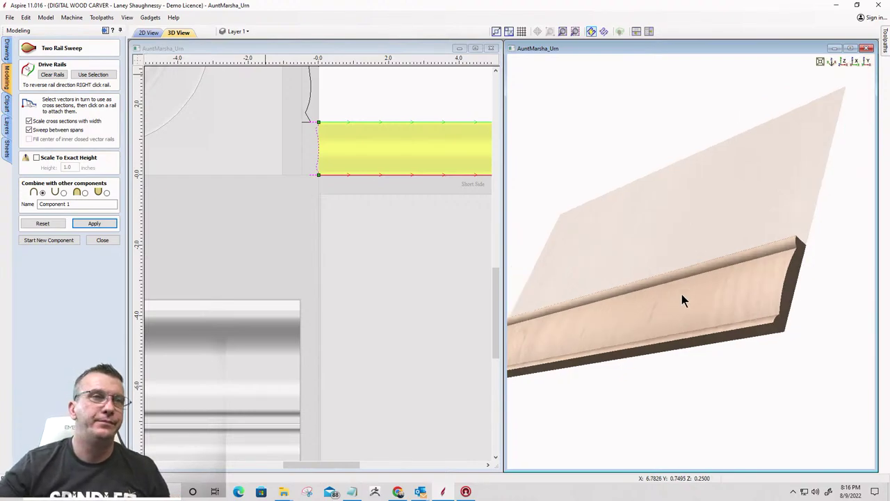
{"action": "scroll", "coordinate": [374, 284], "scroll_direction": "down", "scroll_amount": 2}
{"action": "scroll", "coordinate": [375, 284], "scroll_direction": "down", "scroll_amount": 1}
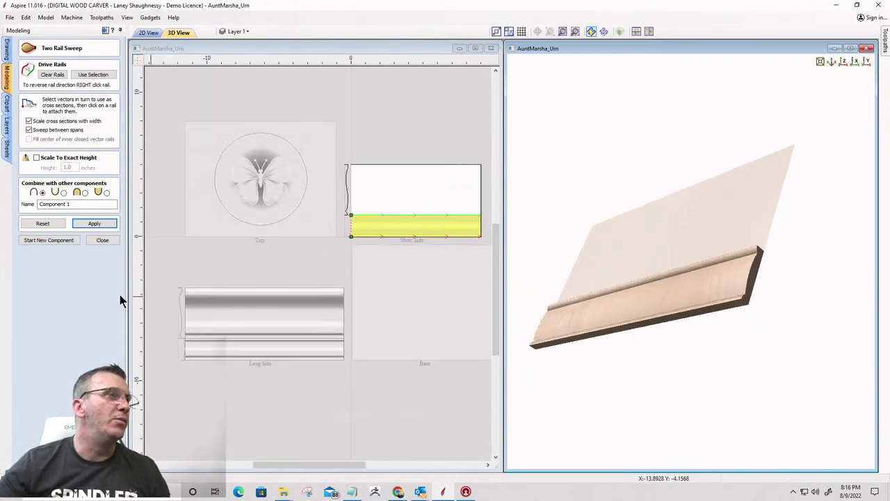
Create Component 2 by sweeping the tall profile between the upper rails, combined with the first sweep
{"action": "left_click", "coordinate": [39, 242]}
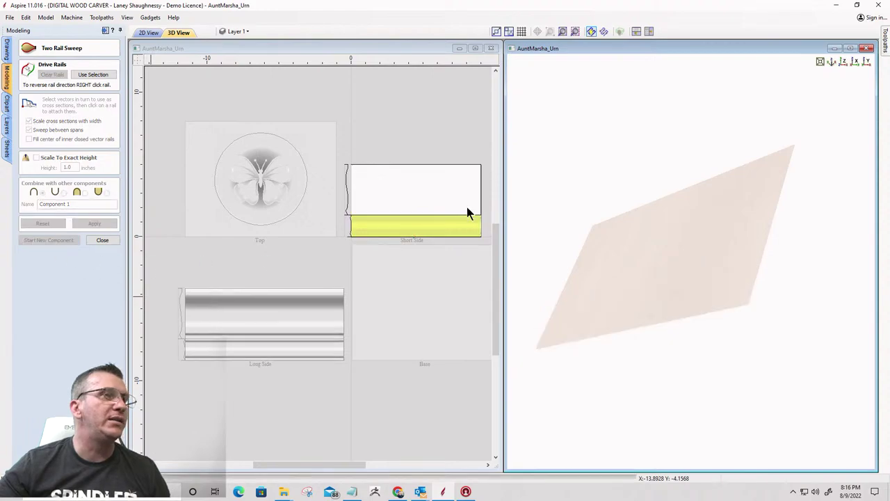
{"action": "left_click", "coordinate": [360, 221]}
{"action": "scroll", "coordinate": [362, 214], "scroll_direction": "up", "scroll_amount": 2}
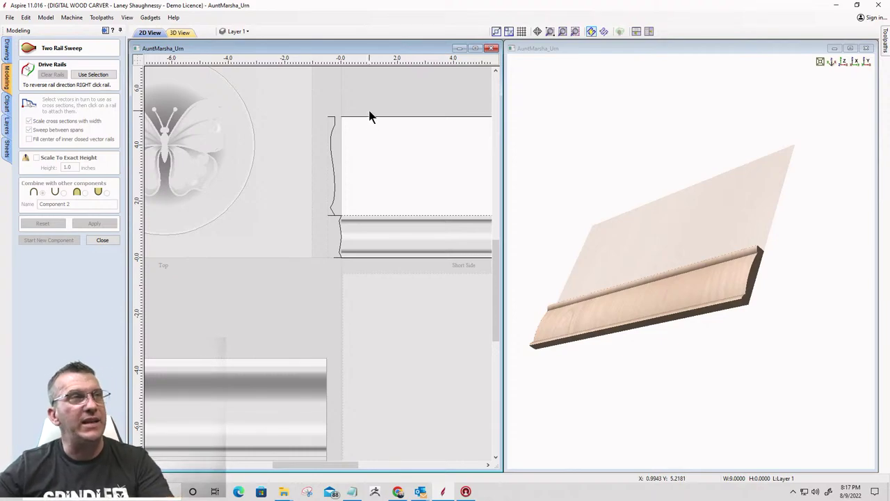
{"action": "left_click", "coordinate": [86, 74]}
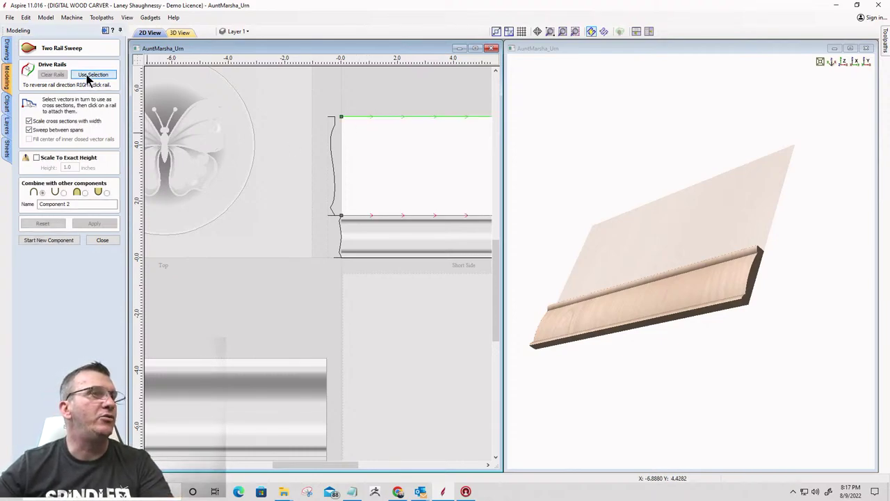
{"action": "left_click", "coordinate": [333, 174]}
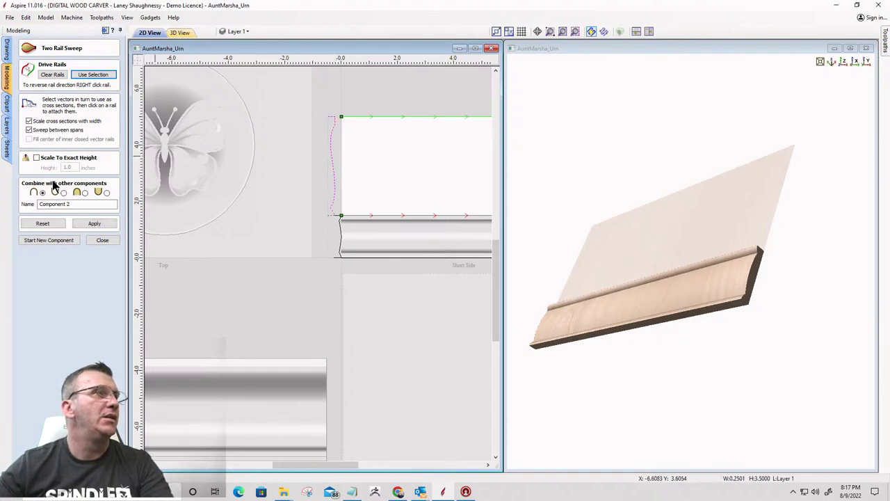
{"action": "left_click", "coordinate": [94, 223]}
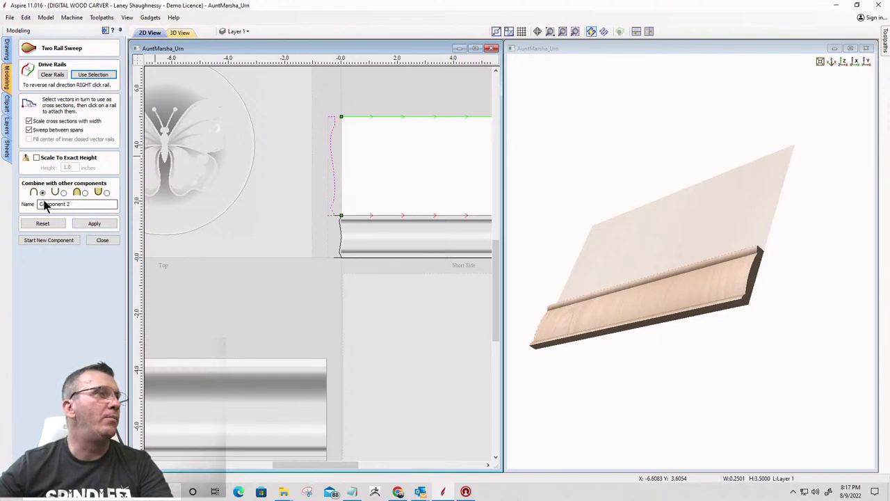
{"action": "left_click", "coordinate": [85, 192]}
{"action": "left_click", "coordinate": [93, 224]}
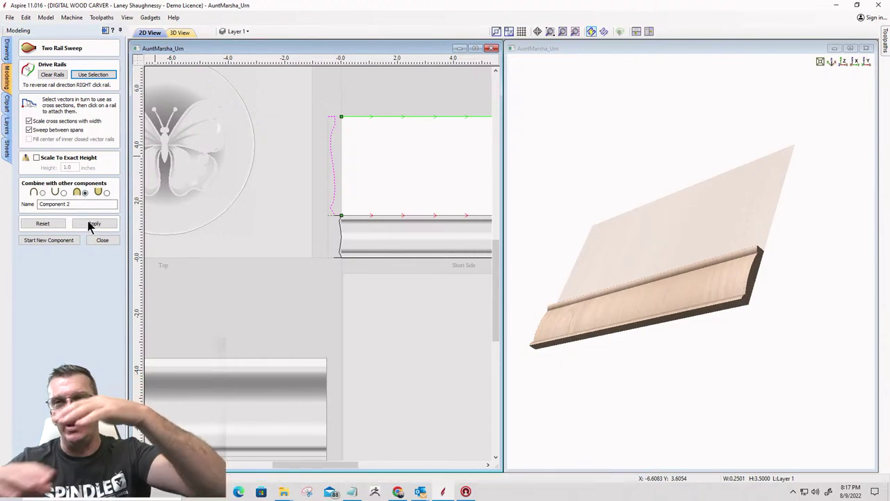
{"action": "left_click", "coordinate": [90, 224]}
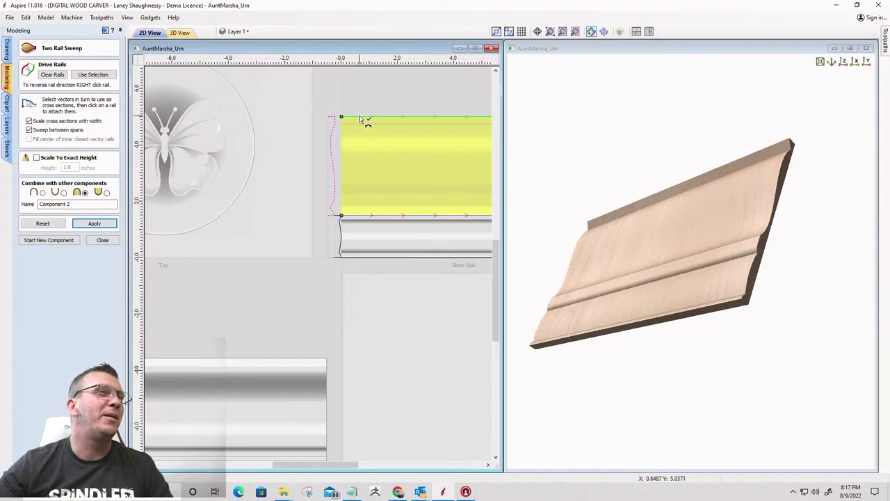
Swap the rail order on the lower drive rail and rebuild the second sweep
{"action": "right_click", "coordinate": [342, 218]}
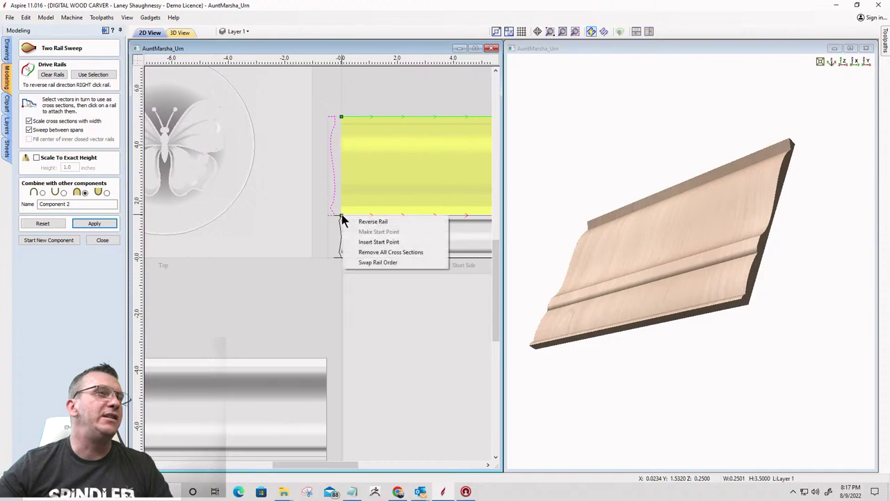
{"action": "left_click", "coordinate": [382, 263]}
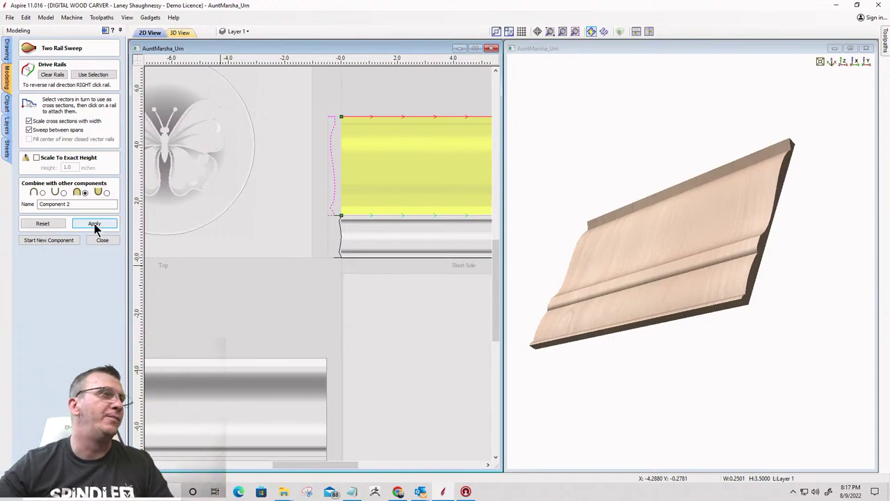
{"action": "left_click", "coordinate": [94, 226]}
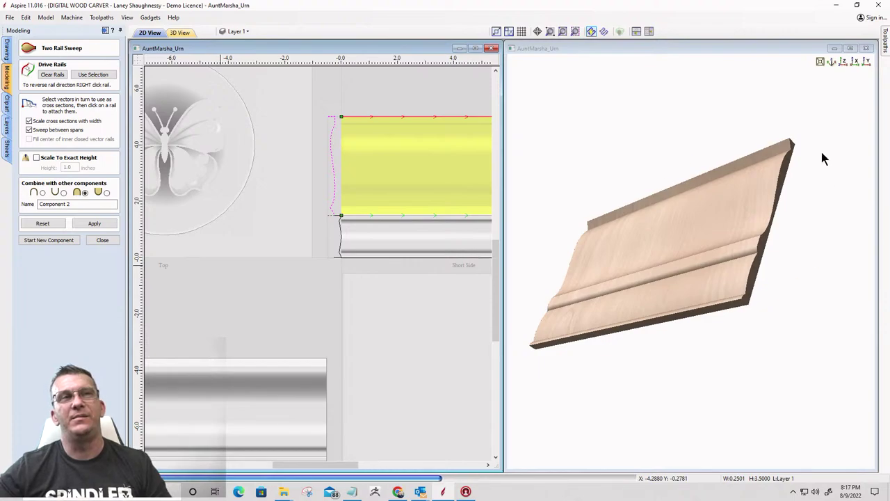
{"action": "mouse_move", "coordinate": [728, 256]}
{"action": "left_mouse_down"}
{"action": "mouse_move", "coordinate": [745, 250]}
{"action": "mouse_move", "coordinate": [685, 254]}
{"action": "mouse_move", "coordinate": [851, 252]}
{"action": "mouse_move", "coordinate": [628, 267]}
{"action": "mouse_move", "coordinate": [716, 259]}
{"action": "left_mouse_up"}
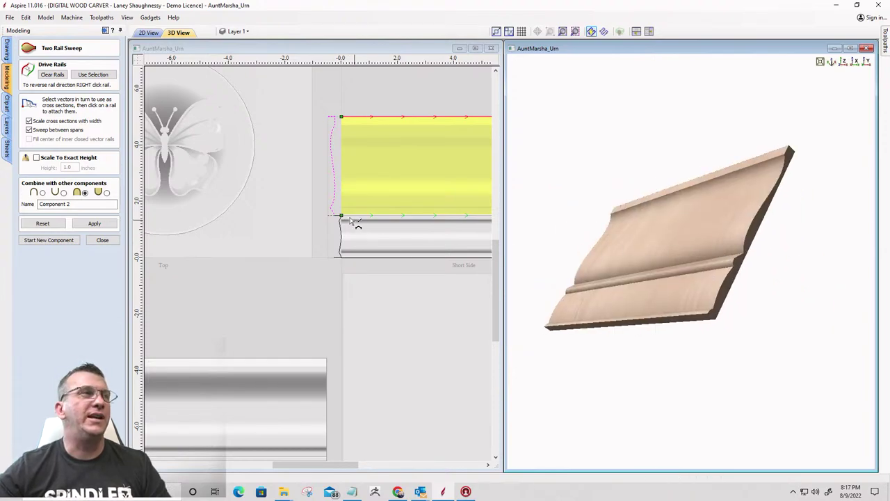
Show the 2D view alone, zoomed onto the Short Side panel, with the Drawing tools displayed
{"action": "scroll", "coordinate": [431, 261], "scroll_direction": "down", "scroll_amount": 3}
{"action": "scroll", "coordinate": [327, 266], "scroll_direction": "down", "scroll_amount": 3}
{"action": "scroll", "coordinate": [421, 240], "scroll_direction": "up", "scroll_amount": 3}
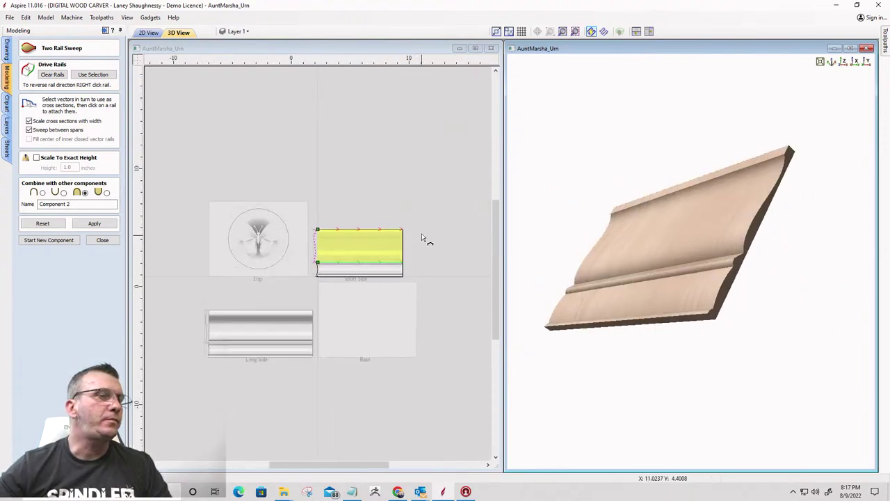
{"action": "scroll", "coordinate": [389, 251], "scroll_direction": "down", "scroll_amount": 1}
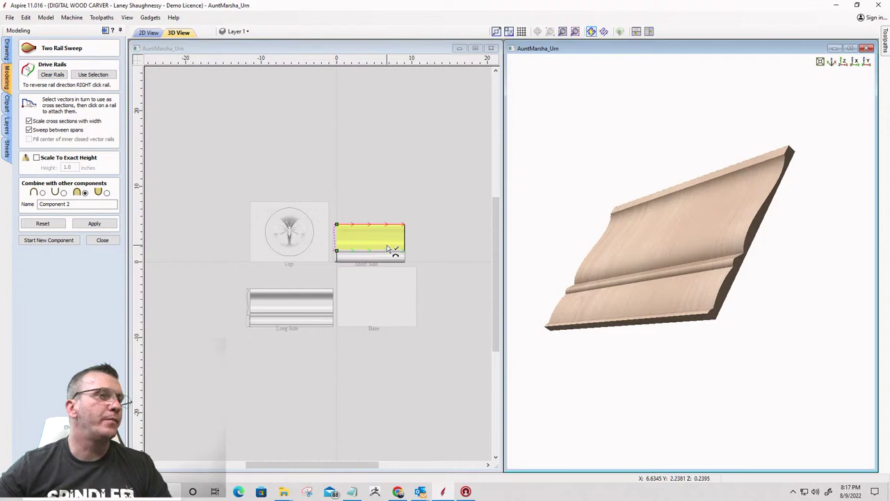
{"action": "scroll", "coordinate": [381, 243], "scroll_direction": "up", "scroll_amount": 5}
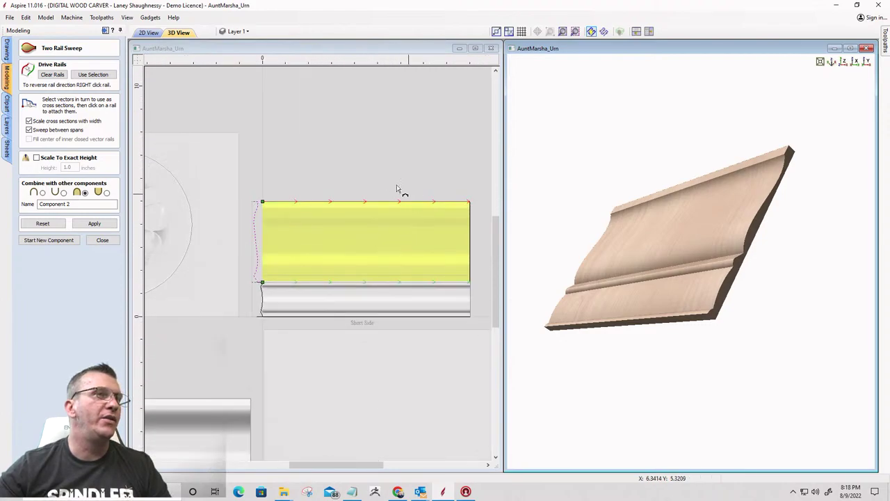
{"action": "scroll", "coordinate": [418, 250], "scroll_direction": "up", "scroll_amount": 2}
{"action": "scroll", "coordinate": [318, 265], "scroll_direction": "down", "scroll_amount": 3}
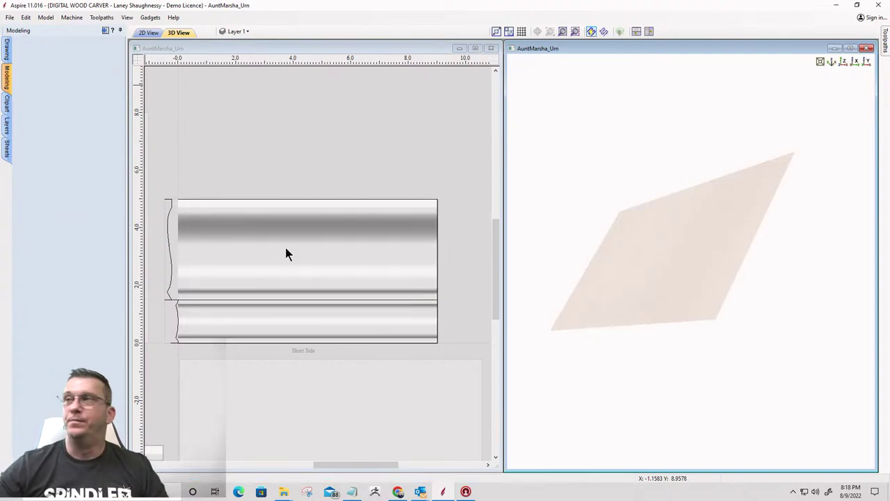
{"action": "scroll", "coordinate": [243, 265], "scroll_direction": "up", "scroll_amount": 3}
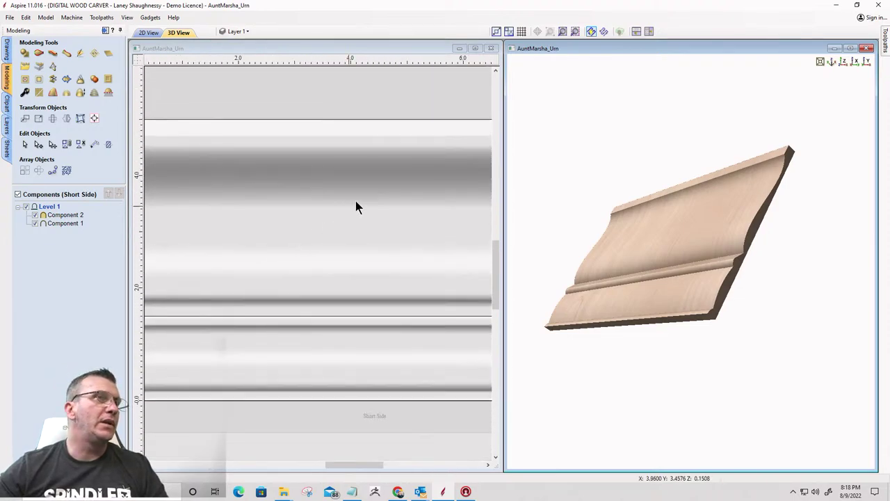
{"action": "left_click", "coordinate": [475, 48]}
{"action": "scroll", "coordinate": [530, 208], "scroll_direction": "down", "scroll_amount": 4}
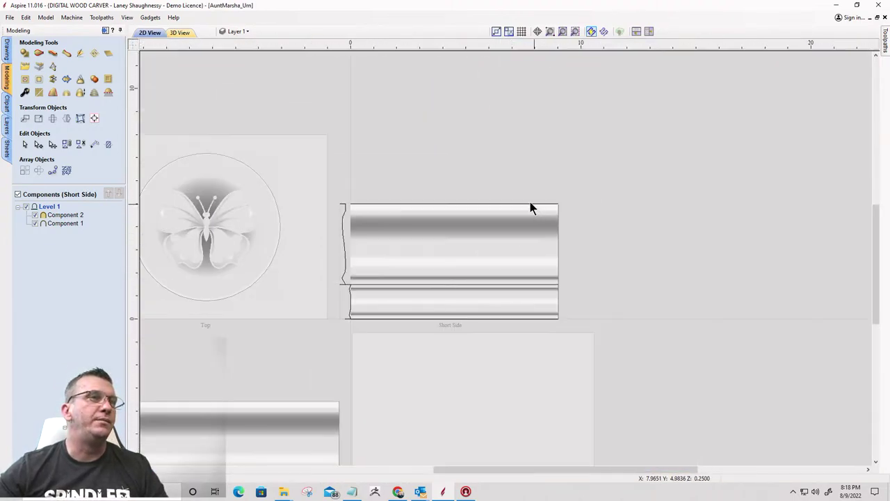
{"action": "scroll", "coordinate": [382, 284], "scroll_direction": "up", "scroll_amount": 3}
{"action": "scroll", "coordinate": [586, 361], "scroll_direction": "down", "scroll_amount": 1}
{"action": "scroll", "coordinate": [586, 362], "scroll_direction": "up", "scroll_amount": 1}
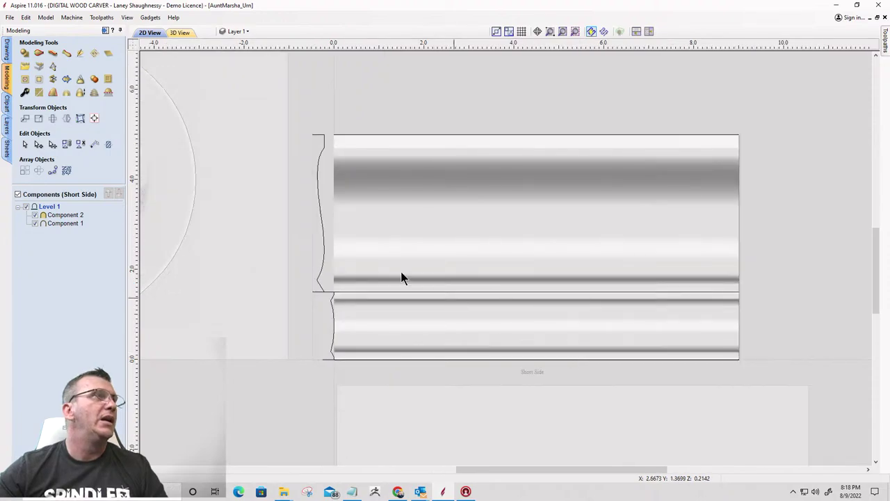
{"action": "left_click", "coordinate": [6, 50]}
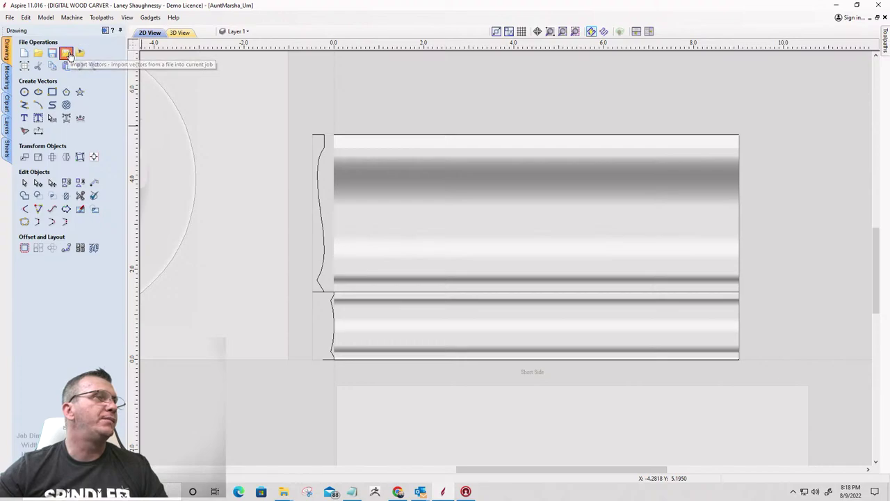
Import 5_april_4 from the isolated-daisy-line-art-floral-clipart folder as vectors
{"action": "left_click", "coordinate": [67, 53]}
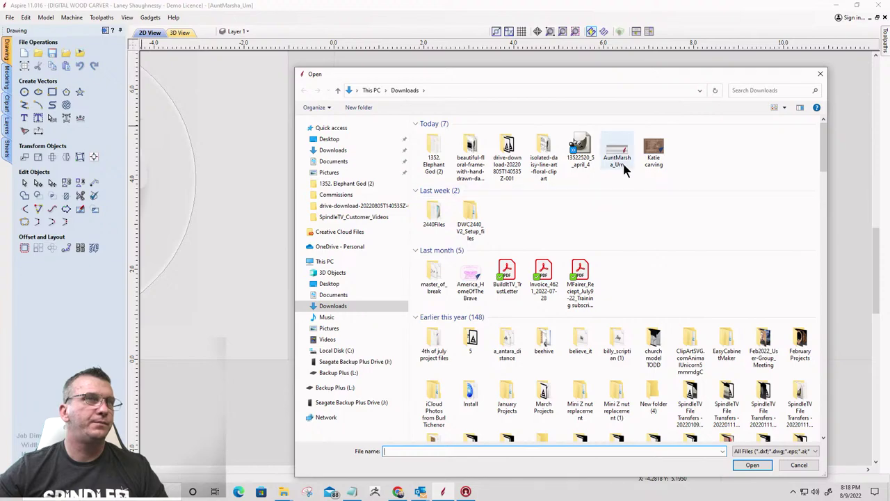
{"action": "double_click", "coordinate": [543, 147]}
{"action": "double_click", "coordinate": [438, 149]}
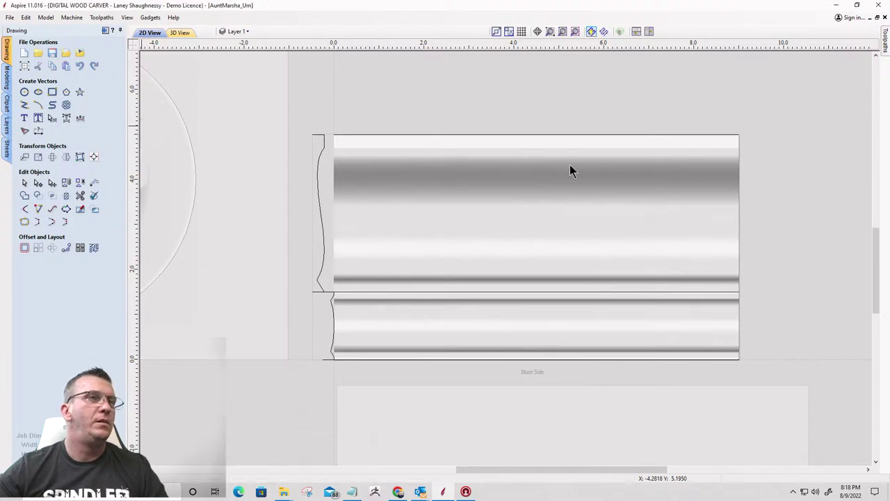
{"action": "scroll", "coordinate": [570, 171], "scroll_direction": "down", "scroll_amount": 6}
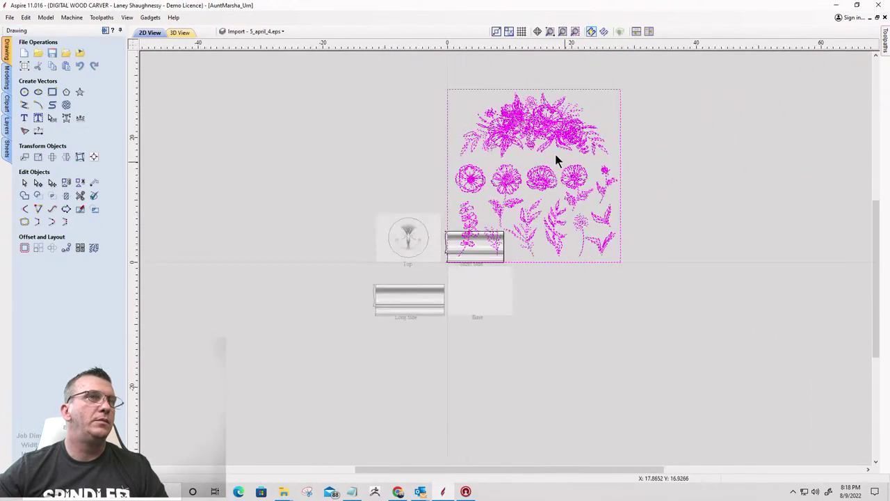
{"action": "scroll", "coordinate": [557, 155], "scroll_direction": "up", "scroll_amount": 5}
{"action": "scroll", "coordinate": [540, 147], "scroll_direction": "down", "scroll_amount": 5}
{"action": "scroll", "coordinate": [536, 126], "scroll_direction": "up", "scroll_amount": 3}
{"action": "scroll", "coordinate": [528, 95], "scroll_direction": "up", "scroll_amount": 4}
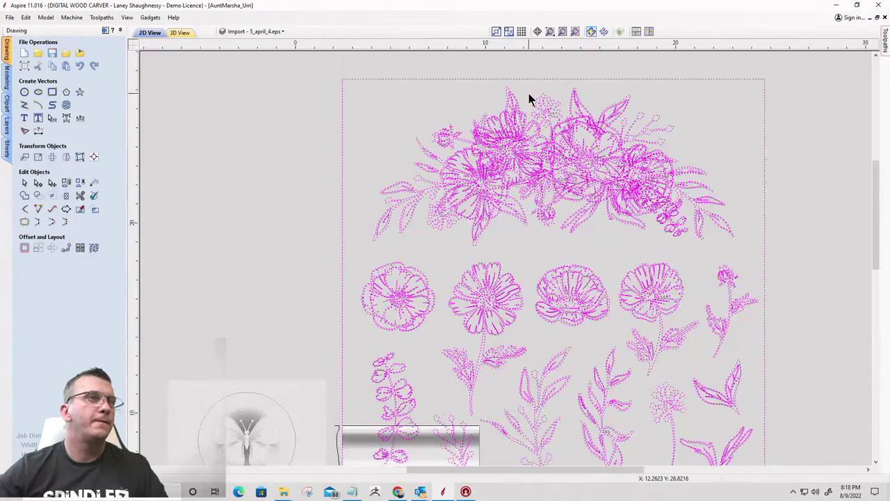
{"action": "scroll", "coordinate": [529, 97], "scroll_direction": "down", "scroll_amount": 5}
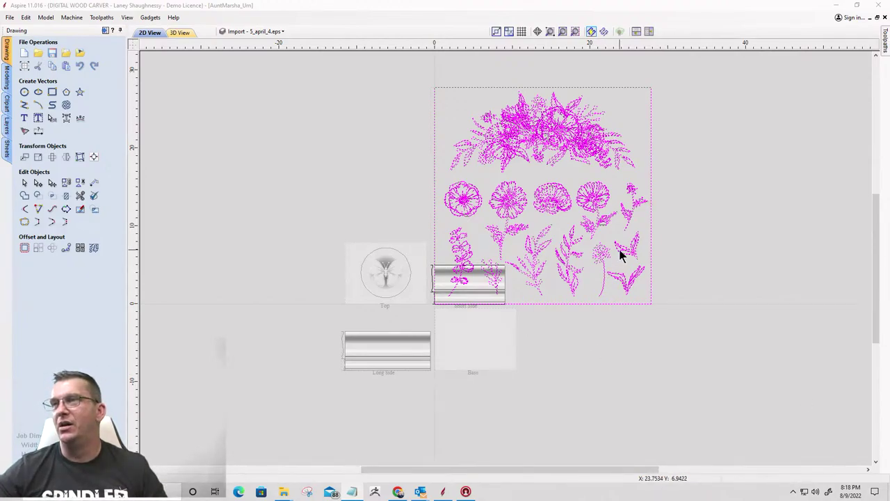
Zoom around the imported flower vectors to inspect them, then deselect them
{"action": "scroll", "coordinate": [479, 142], "scroll_direction": "up", "scroll_amount": 5}
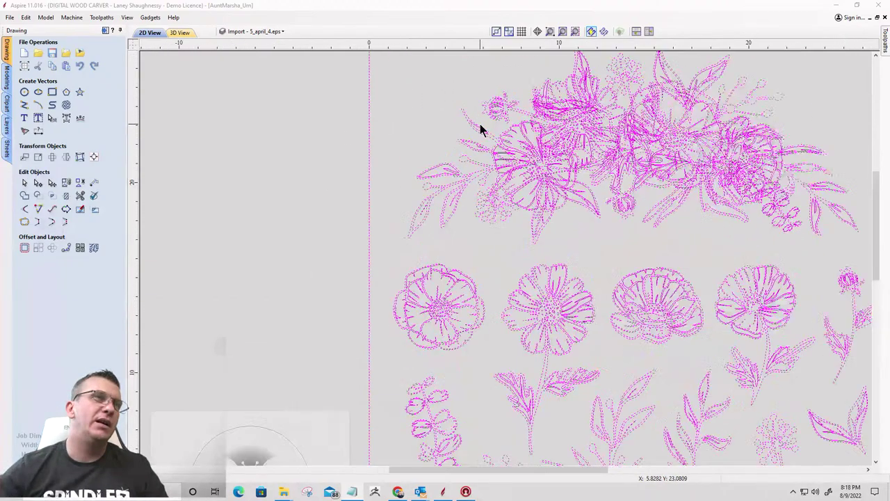
{"action": "scroll", "coordinate": [598, 293], "scroll_direction": "down", "scroll_amount": 5}
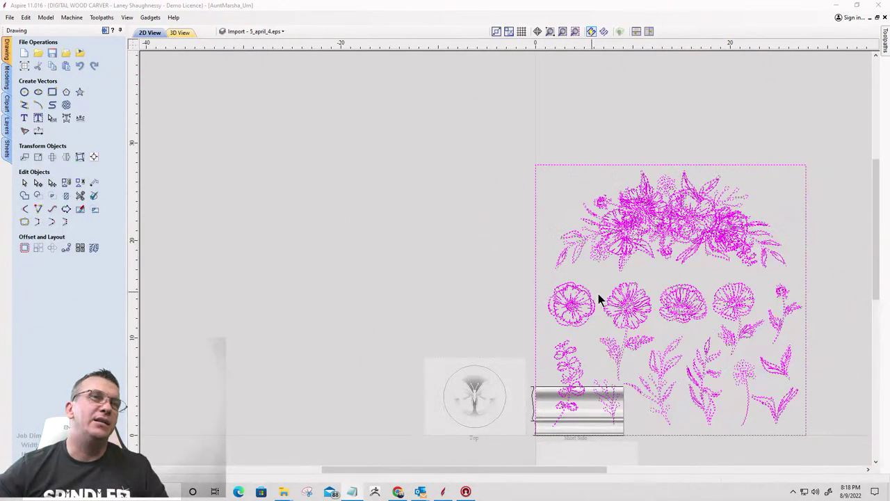
{"action": "scroll", "coordinate": [668, 258], "scroll_direction": "up", "scroll_amount": 4}
{"action": "scroll", "coordinate": [400, 212], "scroll_direction": "down", "scroll_amount": 1}
{"action": "scroll", "coordinate": [400, 213], "scroll_direction": "down", "scroll_amount": 1}
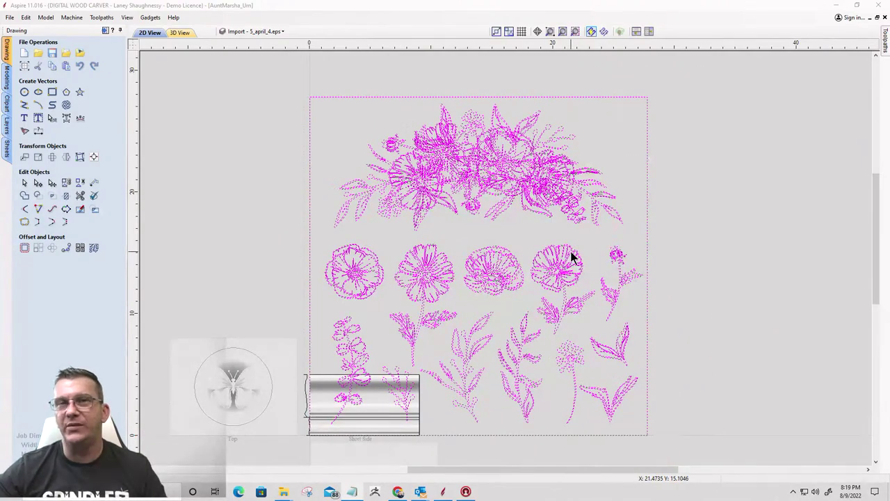
{"action": "scroll", "coordinate": [609, 257], "scroll_direction": "up", "scroll_amount": 3}
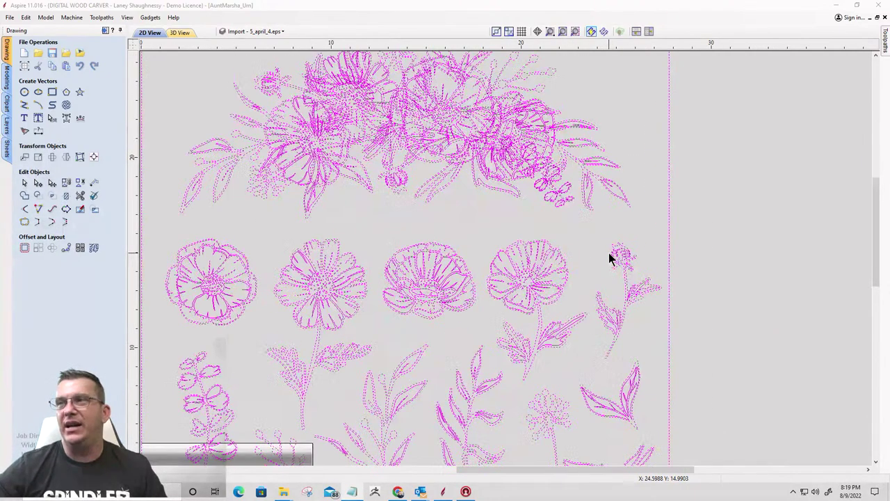
{"action": "scroll", "coordinate": [678, 240], "scroll_direction": "down", "scroll_amount": 6}
{"action": "scroll", "coordinate": [415, 254], "scroll_direction": "down", "scroll_amount": 1}
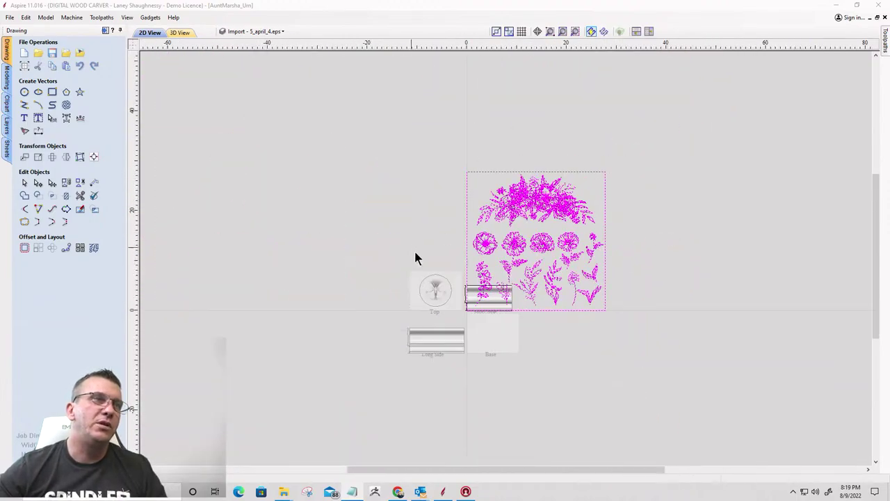
{"action": "scroll", "coordinate": [603, 255], "scroll_direction": "up", "scroll_amount": 3}
{"action": "scroll", "coordinate": [656, 201], "scroll_direction": "up", "scroll_amount": 1}
{"action": "scroll", "coordinate": [653, 195], "scroll_direction": "down", "scroll_amount": 1}
{"action": "scroll", "coordinate": [735, 116], "scroll_direction": "up", "scroll_amount": 1}
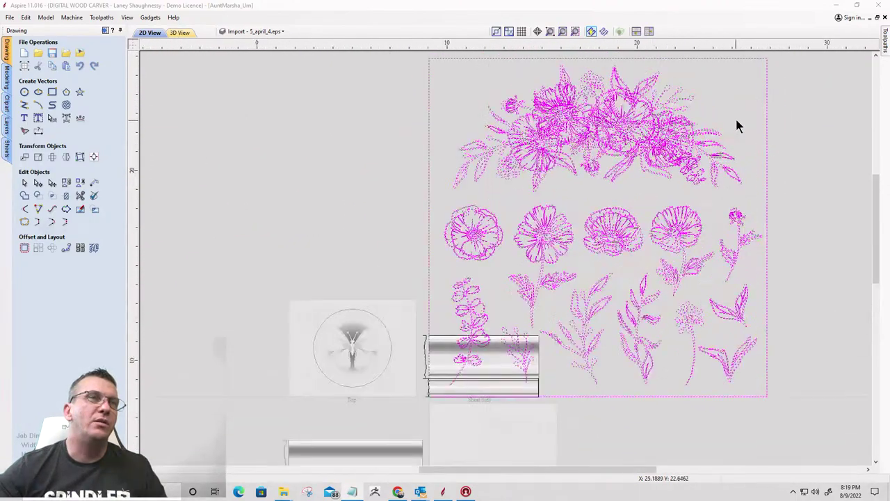
{"action": "scroll", "coordinate": [735, 116], "scroll_direction": "up", "scroll_amount": 2}
{"action": "scroll", "coordinate": [735, 116], "scroll_direction": "down", "scroll_amount": 2}
{"action": "scroll", "coordinate": [581, 85], "scroll_direction": "up", "scroll_amount": 3}
{"action": "scroll", "coordinate": [638, 156], "scroll_direction": "up", "scroll_amount": 3}
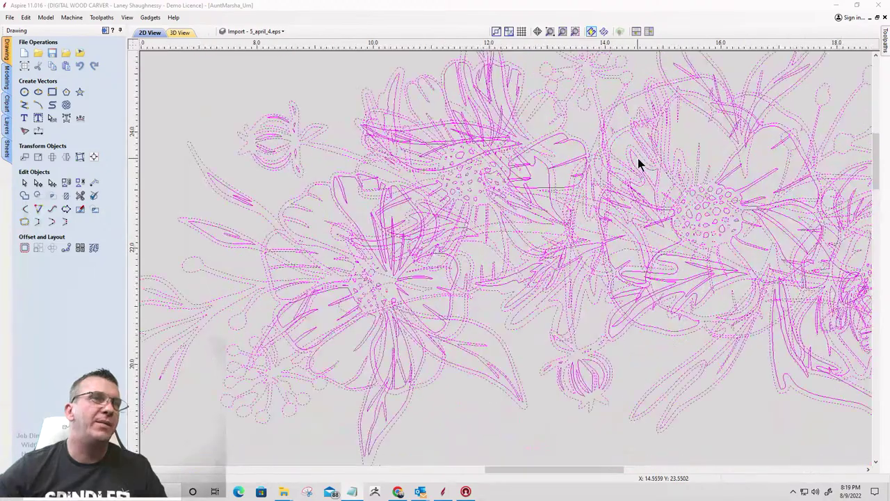
{"action": "scroll", "coordinate": [638, 156], "scroll_direction": "down", "scroll_amount": 4}
{"action": "scroll", "coordinate": [571, 256], "scroll_direction": "up", "scroll_amount": 1}
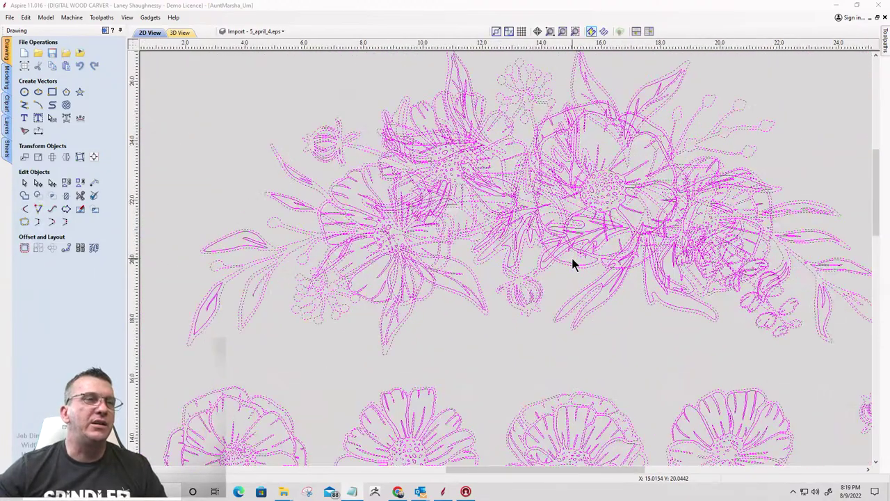
{"action": "scroll", "coordinate": [463, 272], "scroll_direction": "down", "scroll_amount": 2}
{"action": "scroll", "coordinate": [425, 358], "scroll_direction": "up", "scroll_amount": 3}
{"action": "scroll", "coordinate": [425, 359], "scroll_direction": "up", "scroll_amount": 2}
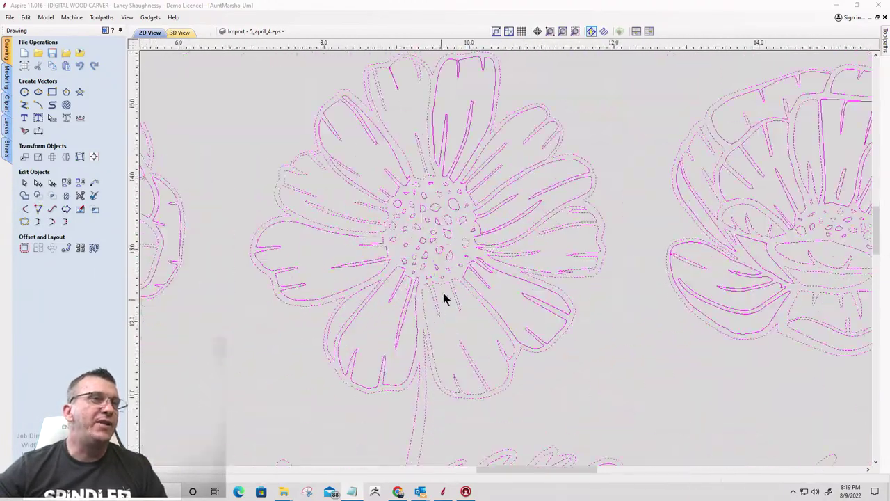
{"action": "scroll", "coordinate": [547, 245], "scroll_direction": "down", "scroll_amount": 4}
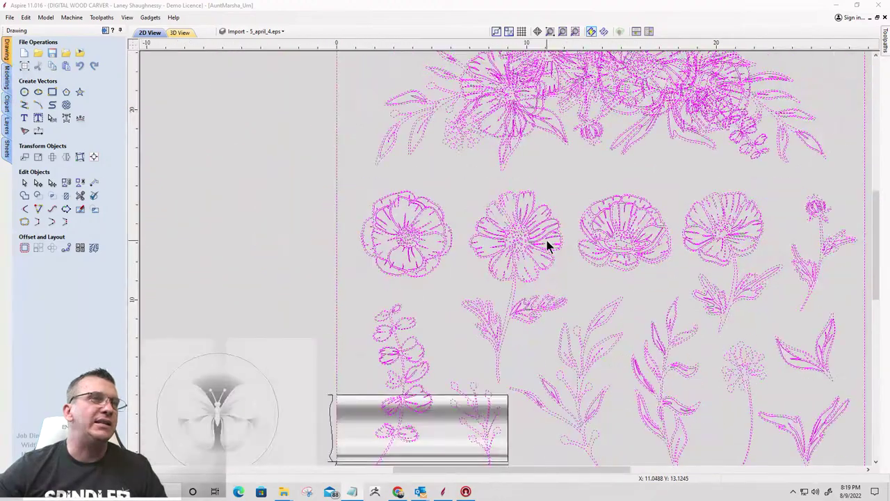
{"action": "scroll", "coordinate": [557, 140], "scroll_direction": "up", "scroll_amount": 2}
{"action": "scroll", "coordinate": [605, 167], "scroll_direction": "up", "scroll_amount": 3}
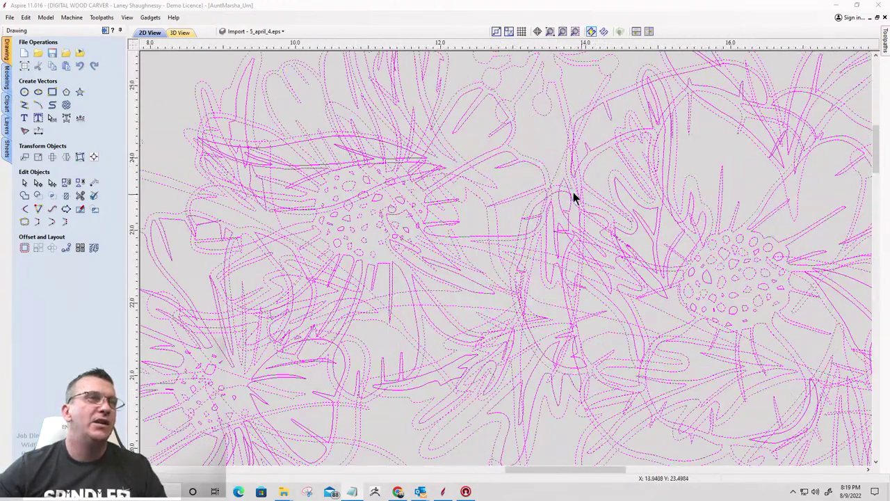
{"action": "left_click", "coordinate": [545, 144]}
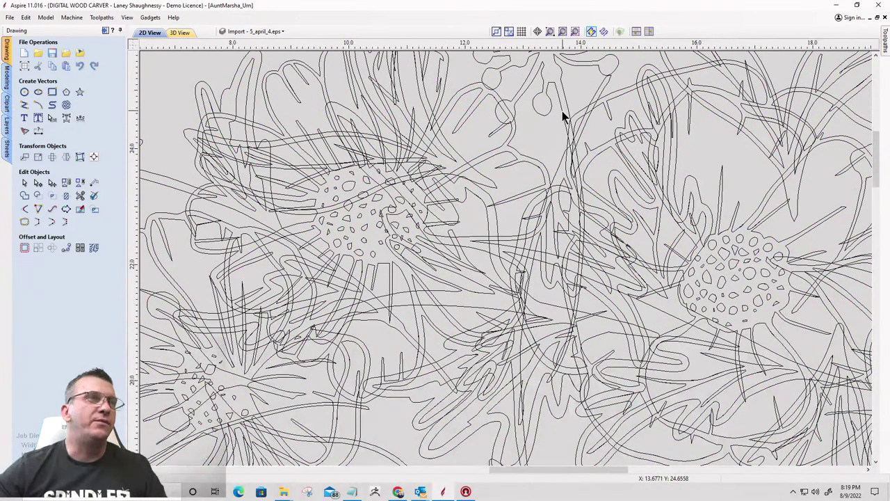
Select the top flower cluster and inspect it up close
{"action": "scroll", "coordinate": [564, 115], "scroll_direction": "down", "scroll_amount": 2}
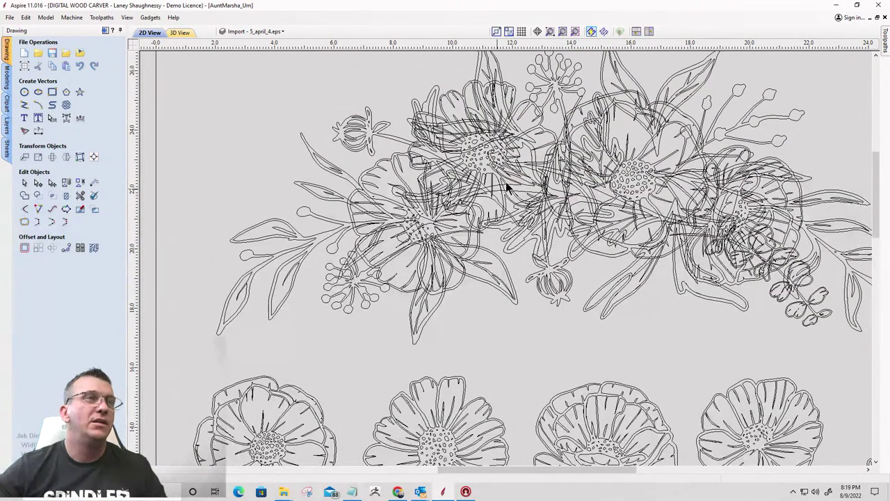
{"action": "scroll", "coordinate": [483, 183], "scroll_direction": "down", "scroll_amount": 2}
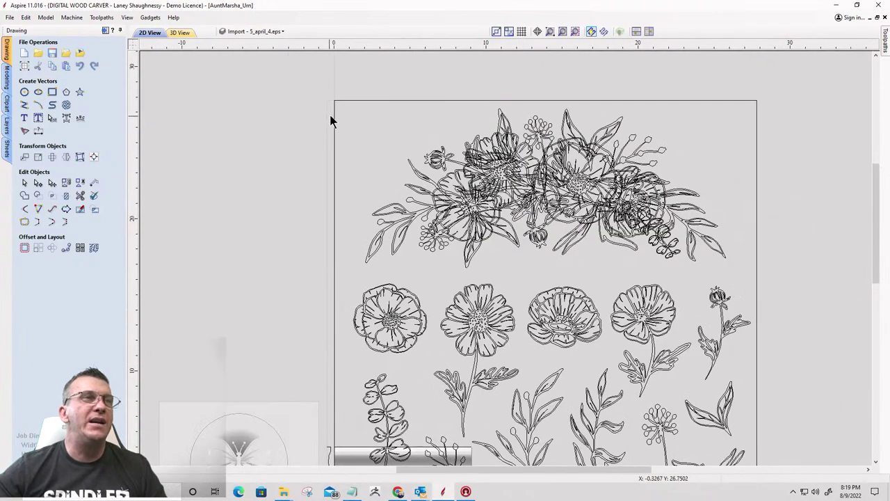
{"action": "left_click", "coordinate": [673, 278]}
{"action": "scroll", "coordinate": [611, 225], "scroll_direction": "up", "scroll_amount": 2}
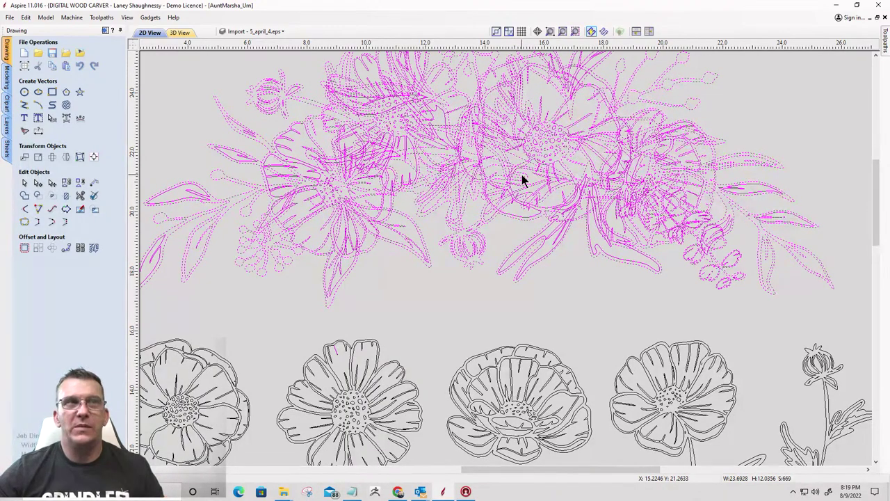
{"action": "scroll", "coordinate": [570, 186], "scroll_direction": "up", "scroll_amount": 3}
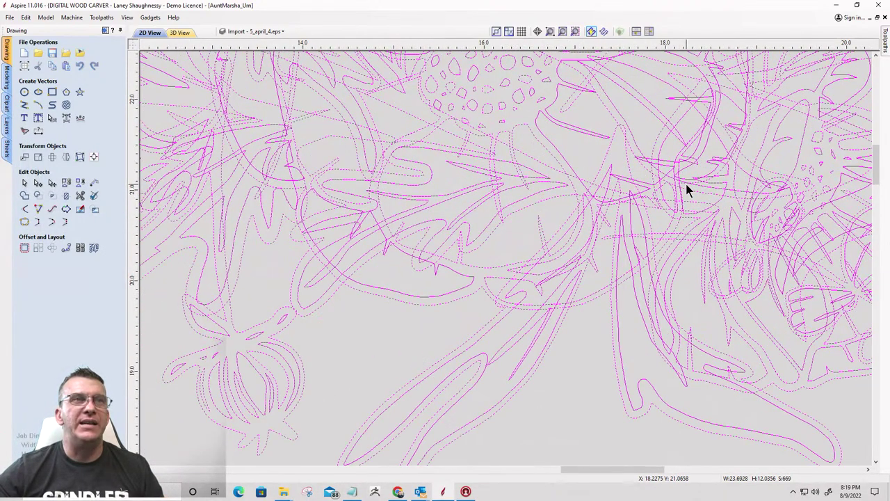
{"action": "scroll", "coordinate": [699, 185], "scroll_direction": "down", "scroll_amount": 2}
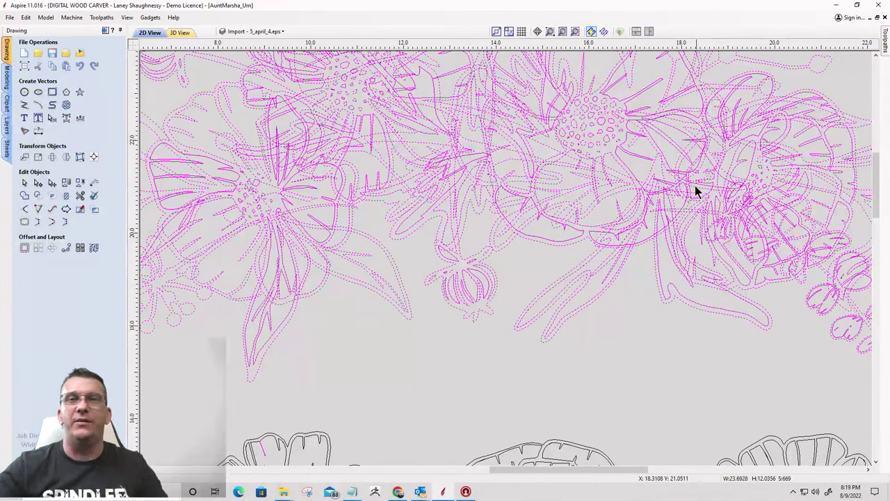
{"action": "scroll", "coordinate": [696, 189], "scroll_direction": "down", "scroll_amount": 5}
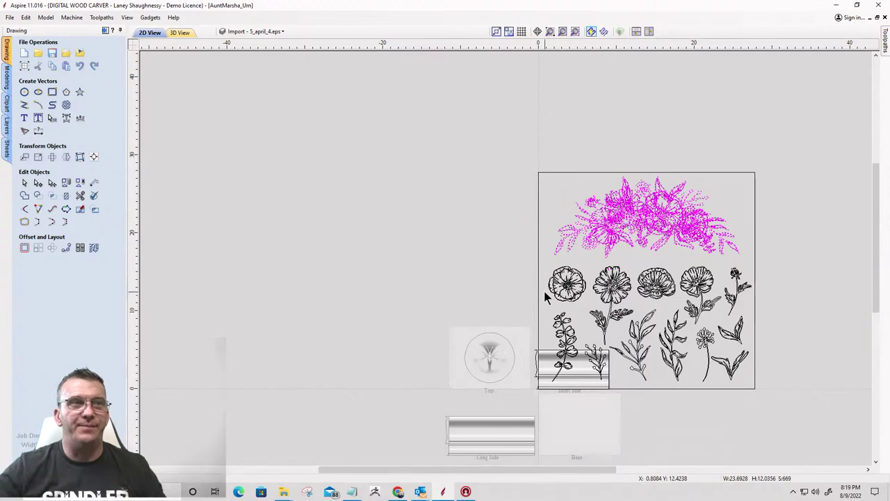
Undo the vector import and bring in 5_april_4 as a floral bitmap instead
{"action": "left_click", "coordinate": [81, 68]}
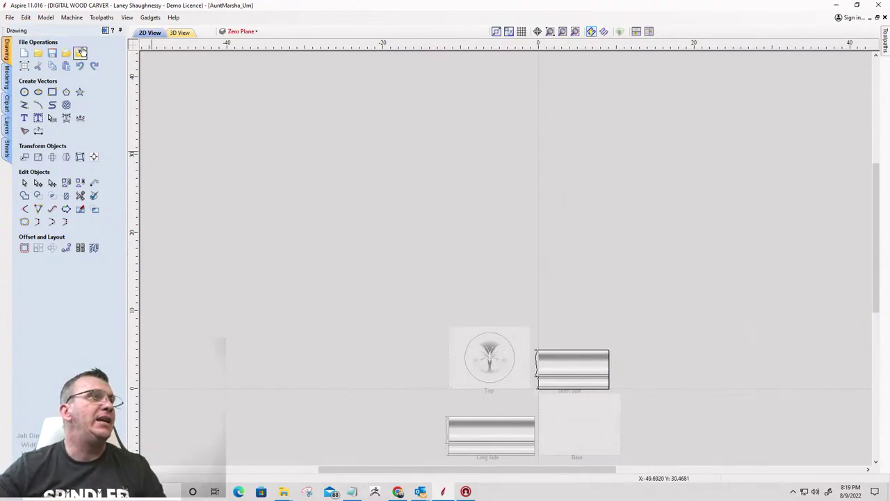
{"action": "left_click", "coordinate": [80, 53]}
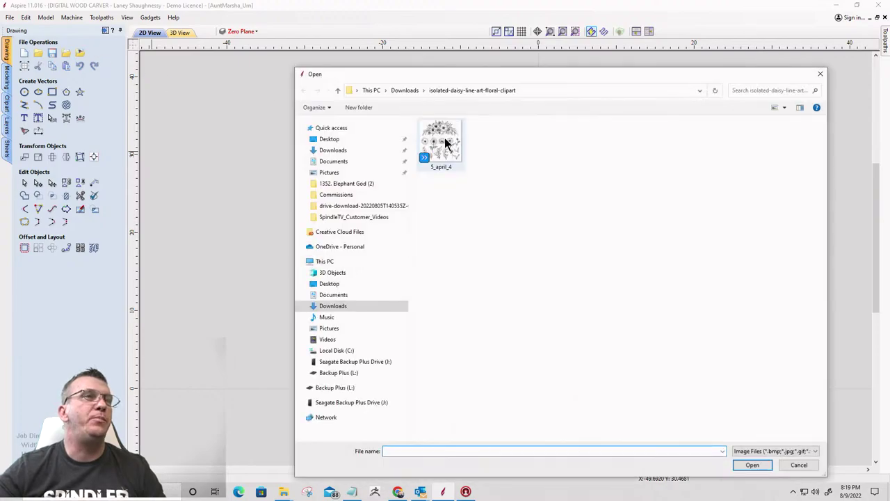
{"action": "double_click", "coordinate": [445, 139]}
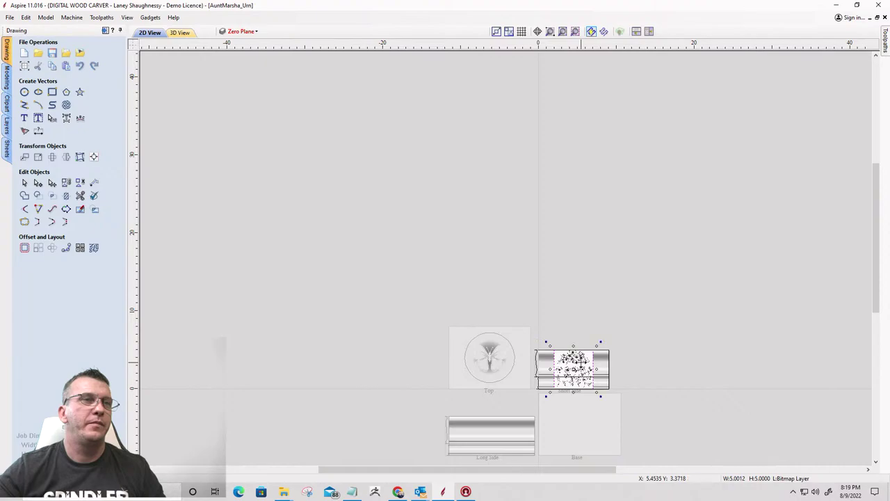
{"action": "key", "text": "ctrl+v"}
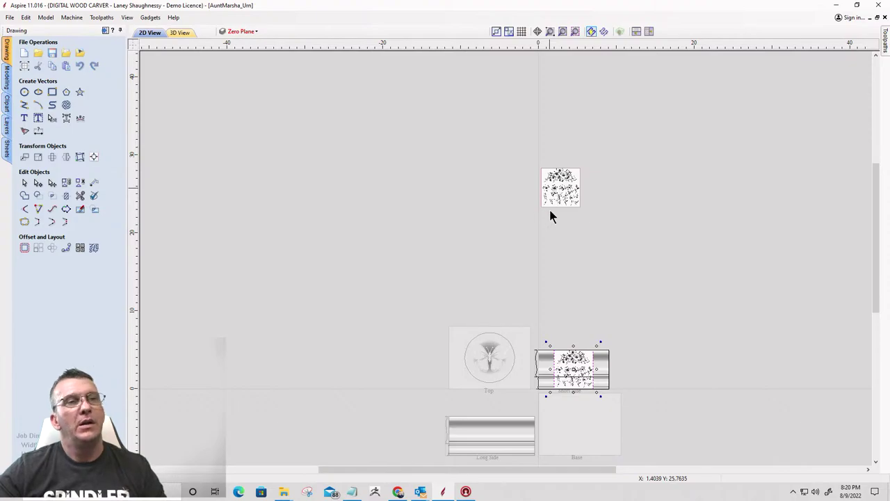
Select the flower sketch bitmap and zoom the view onto it
{"action": "left_click", "coordinate": [550, 211]}
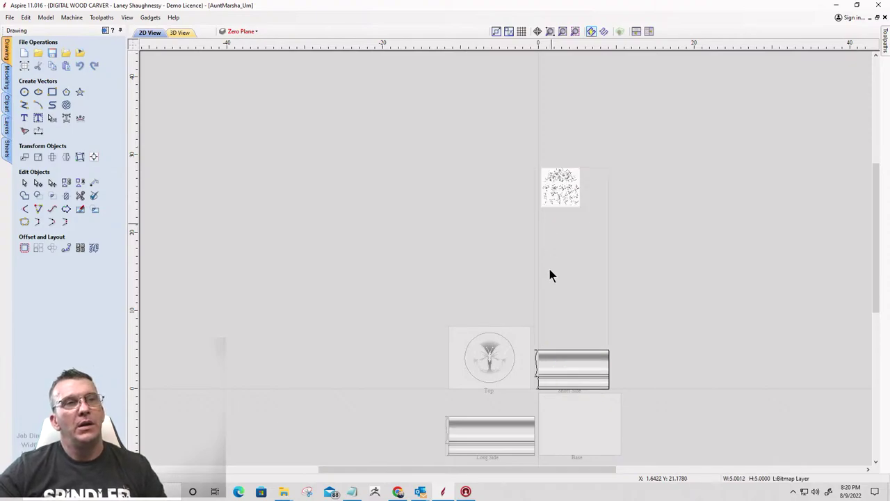
{"action": "left_click", "coordinate": [559, 191]}
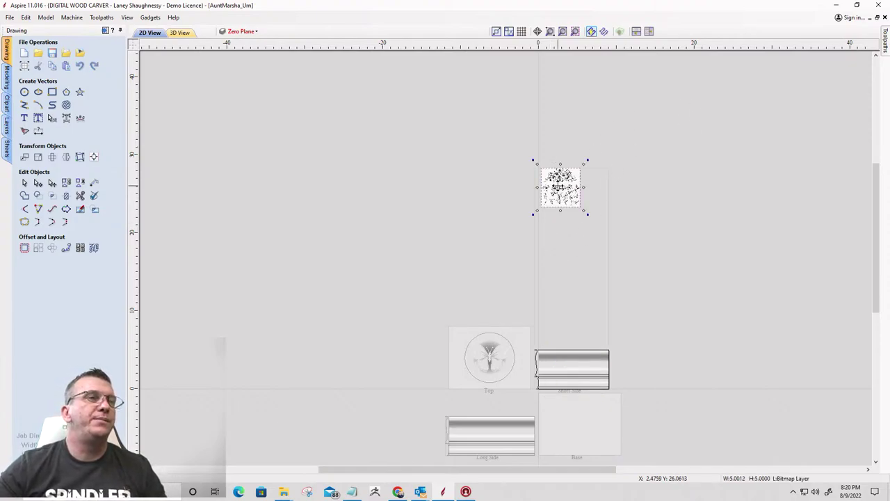
{"action": "left_click", "coordinate": [576, 32]}
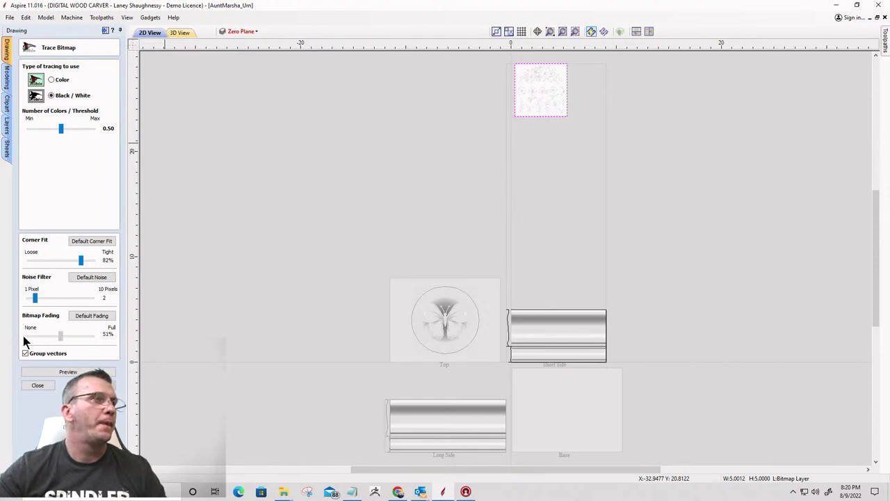
Set bitmap fading to 0%, box the top bouquet for tracing, and raise the threshold to 0.77
{"action": "key", "text": "Home"}
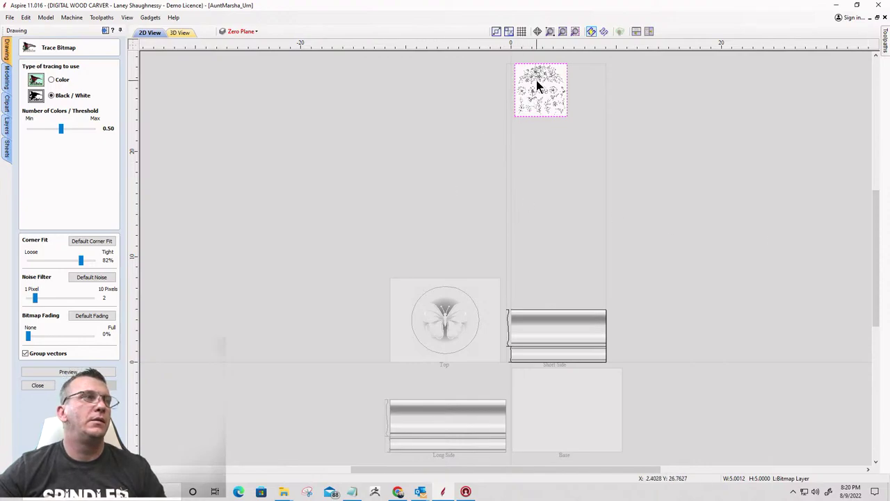
{"action": "left_click", "coordinate": [576, 32]}
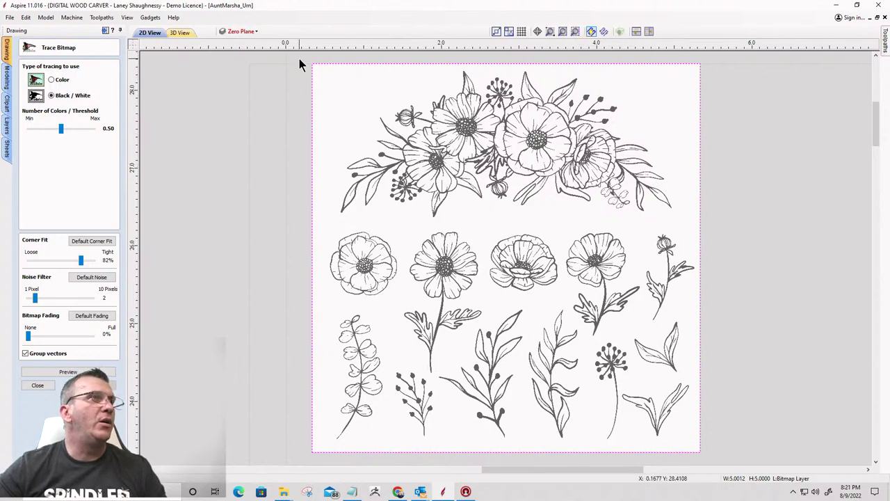
{"action": "mouse_move", "coordinate": [424, 77]}
{"action": "left_mouse_down"}
{"action": "mouse_move", "coordinate": [603, 119]}
{"action": "mouse_move", "coordinate": [704, 235]}
{"action": "left_mouse_up"}
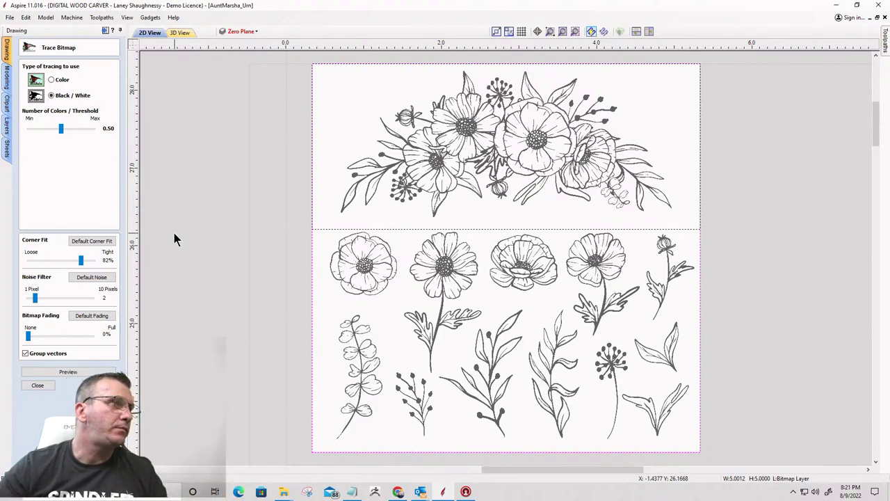
{"action": "left_click", "coordinate": [61, 128]}
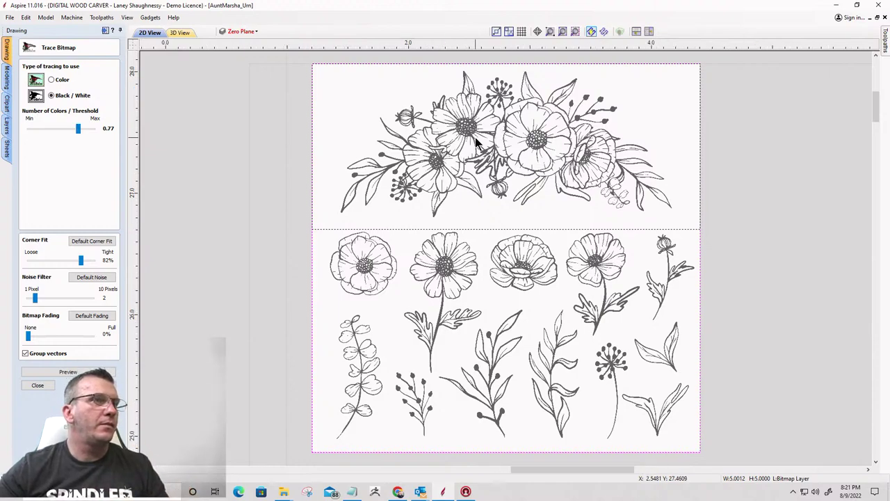
Lower the trace threshold, restore default corner fit, set noise filter to 4, and preview
{"action": "scroll", "coordinate": [475, 137], "scroll_direction": "up", "scroll_amount": 2}
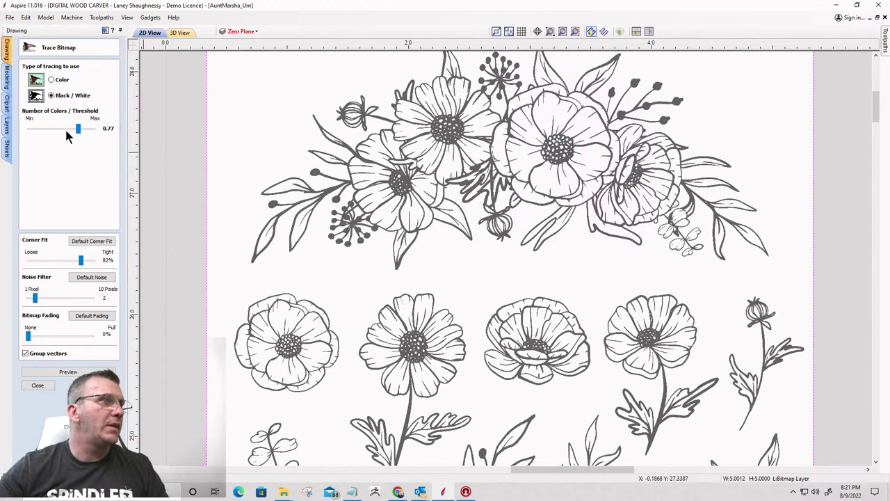
{"action": "left_click_drag", "start_coordinate": [79, 135], "coordinate": [75, 135]}
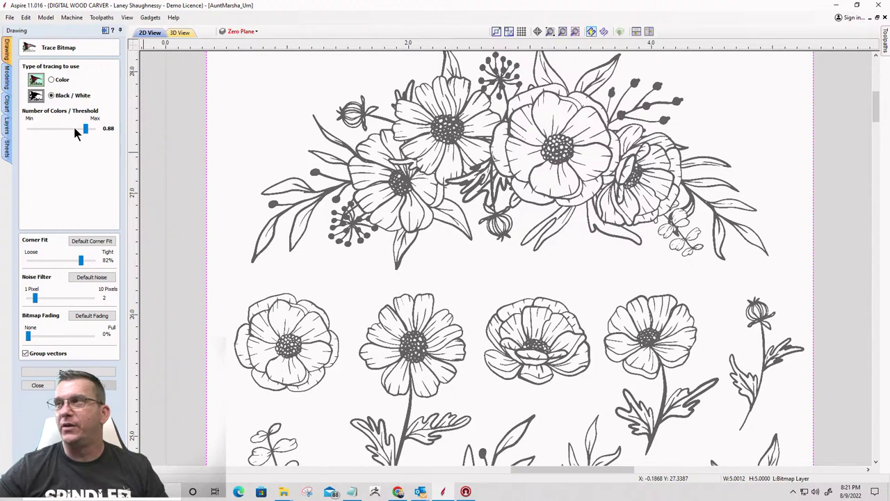
{"action": "left_click", "coordinate": [74, 130]}
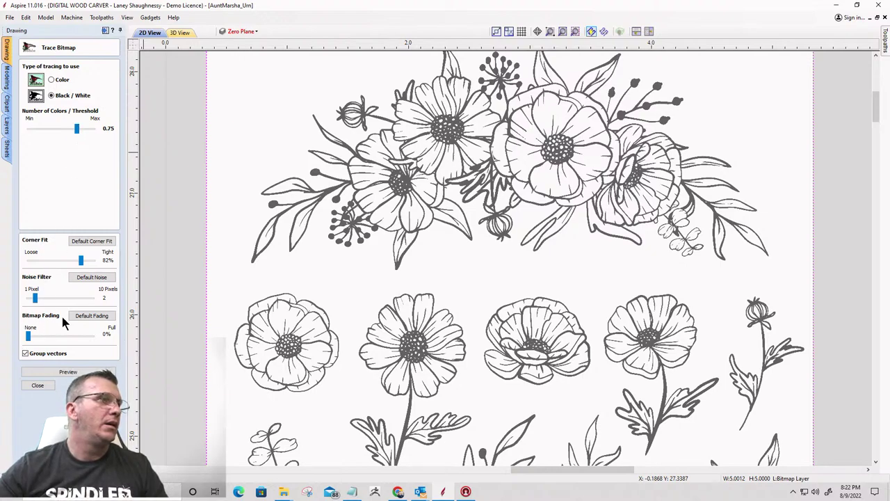
{"action": "left_click", "coordinate": [94, 239]}
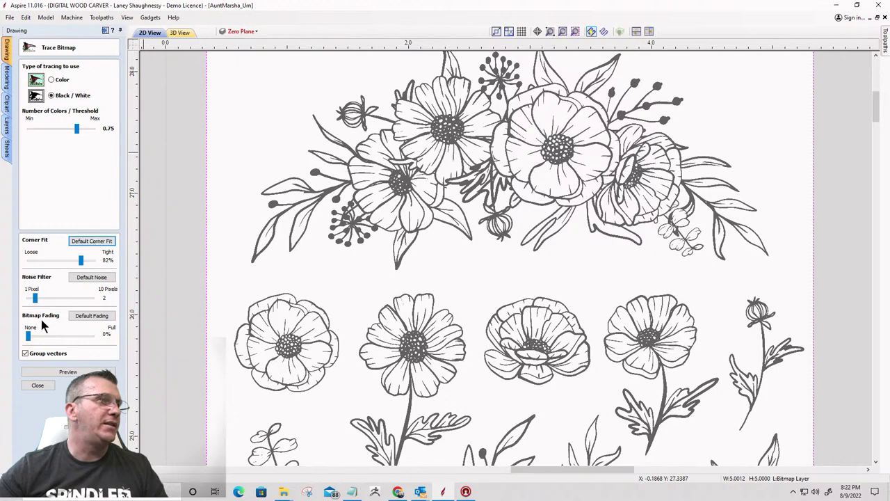
{"action": "left_click_drag", "start_coordinate": [35, 297], "coordinate": [49, 301]}
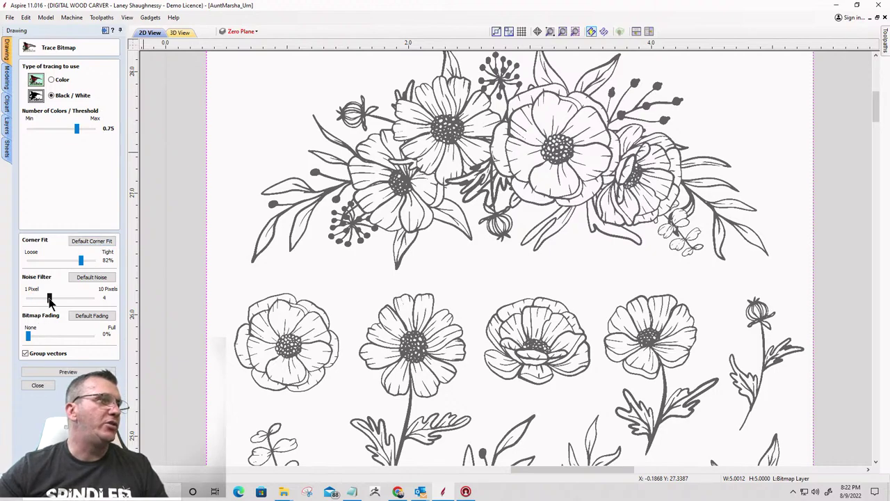
{"action": "left_click", "coordinate": [78, 373]}
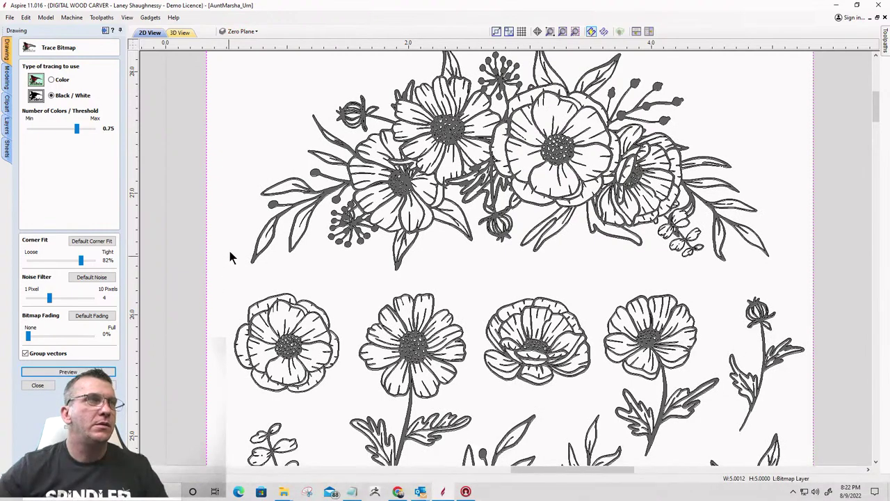
Limit the trace area to the top bouquet and preview its outlines
{"action": "scroll", "coordinate": [242, 171], "scroll_direction": "down", "scroll_amount": 2}
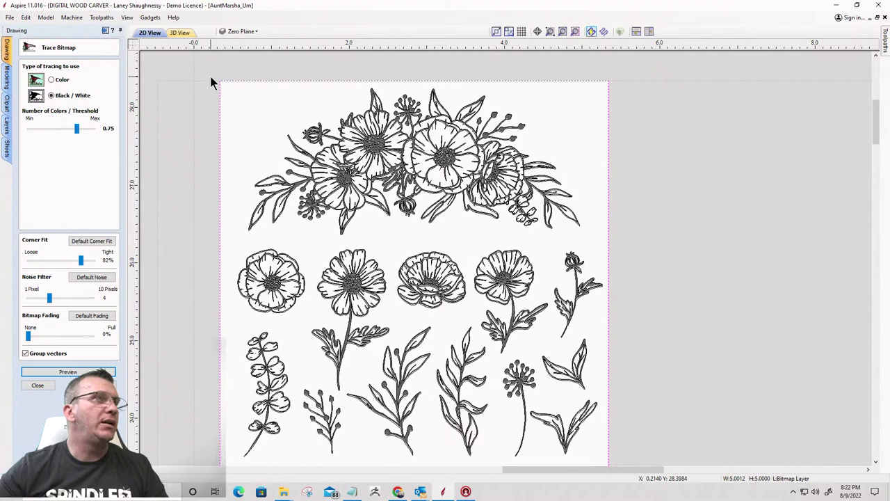
{"action": "left_click_drag", "start_coordinate": [212, 78], "coordinate": [611, 242]}
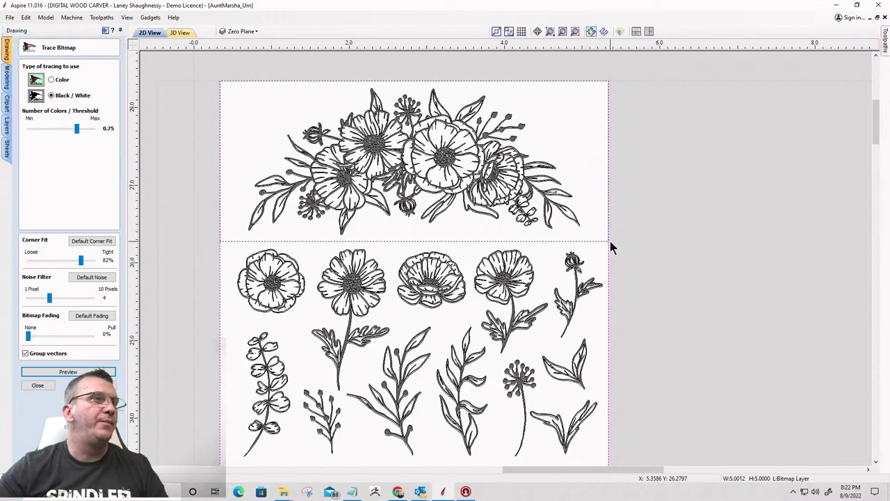
{"action": "left_click", "coordinate": [73, 374]}
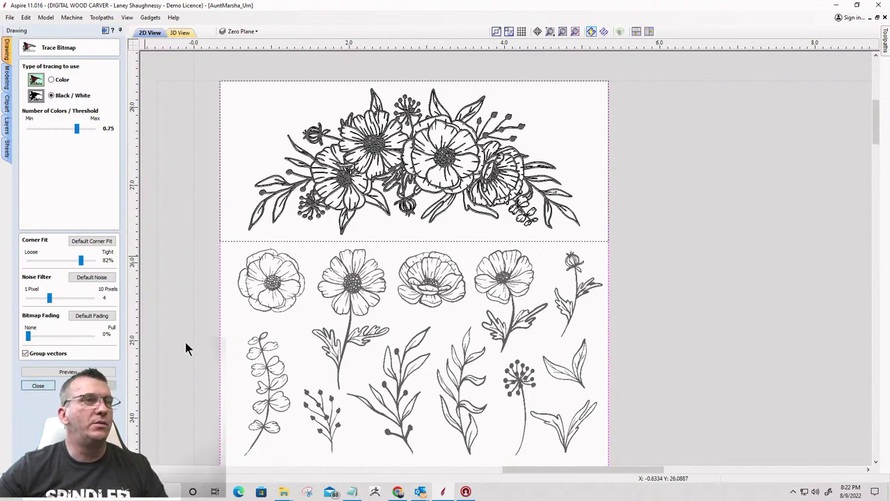
Close the Trace Bitmap form and delete the flower sketch bitmap
{"action": "key", "text": "Escape"}
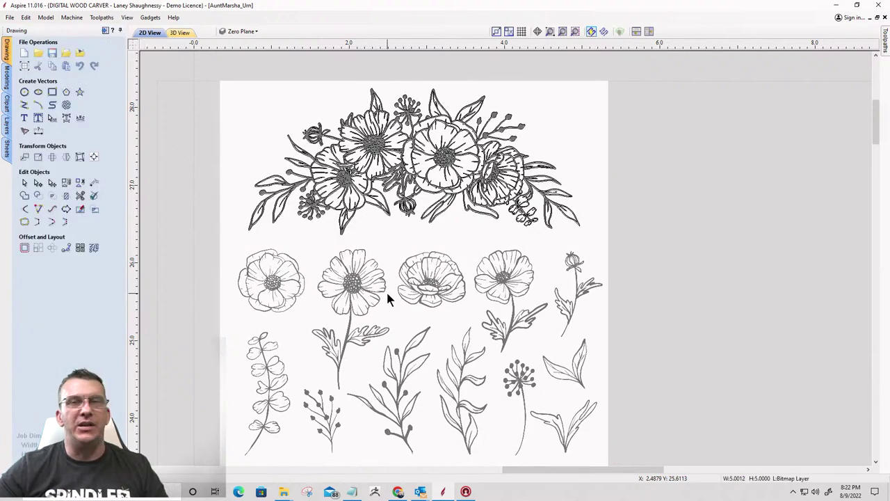
{"action": "left_click", "coordinate": [387, 292]}
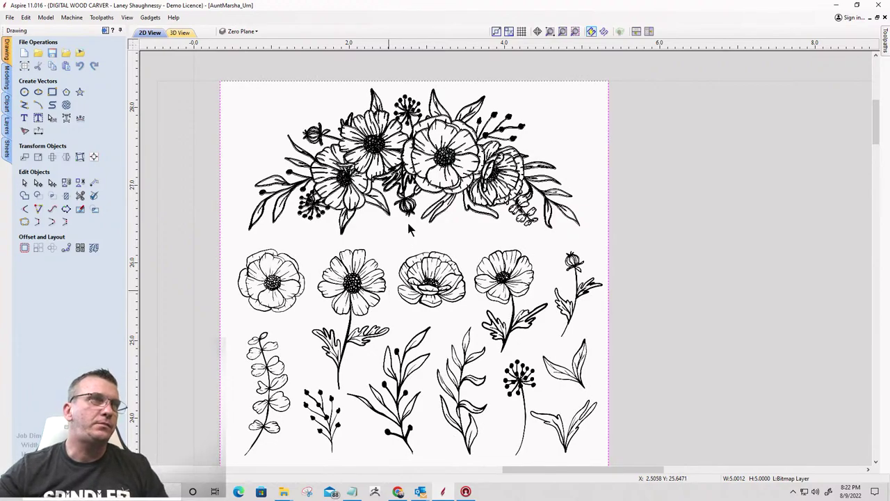
{"action": "key", "text": "Delete"}
Inspect the traced outlines and select the top bouquet vectors
{"action": "scroll", "coordinate": [388, 96], "scroll_direction": "up", "scroll_amount": 3}
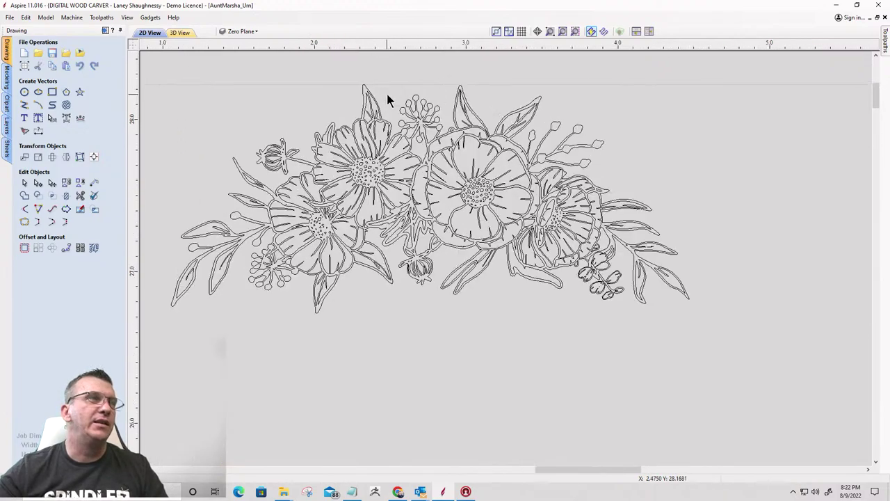
{"action": "scroll", "coordinate": [431, 159], "scroll_direction": "up", "scroll_amount": 3}
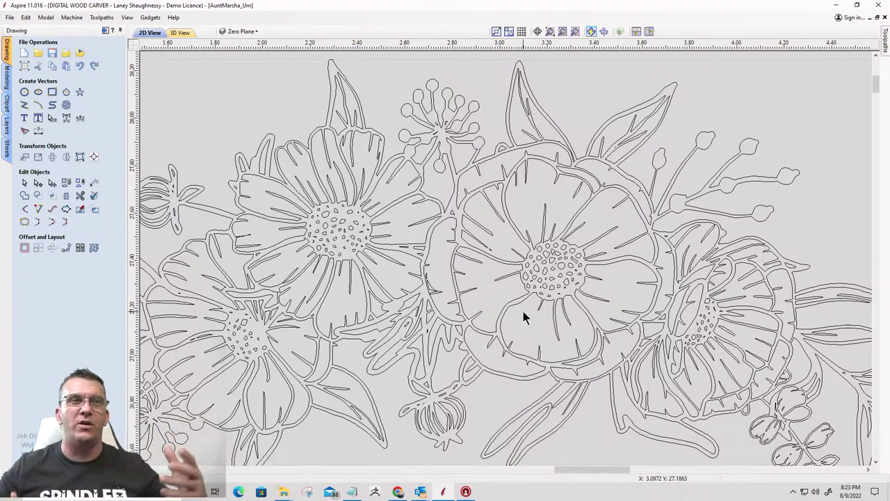
{"action": "scroll", "coordinate": [536, 139], "scroll_direction": "down", "scroll_amount": 3}
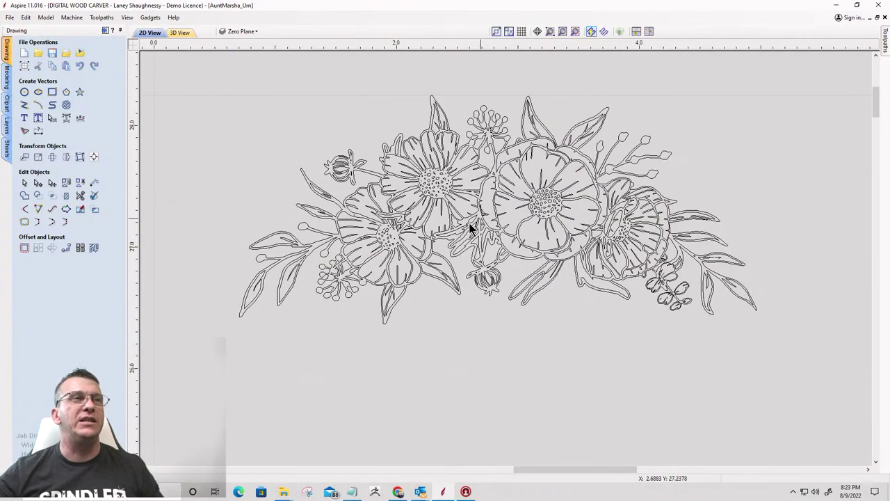
{"action": "scroll", "coordinate": [459, 221], "scroll_direction": "up", "scroll_amount": 4}
{"action": "scroll", "coordinate": [443, 206], "scroll_direction": "down", "scroll_amount": 3}
{"action": "scroll", "coordinate": [444, 205], "scroll_direction": "up", "scroll_amount": 3}
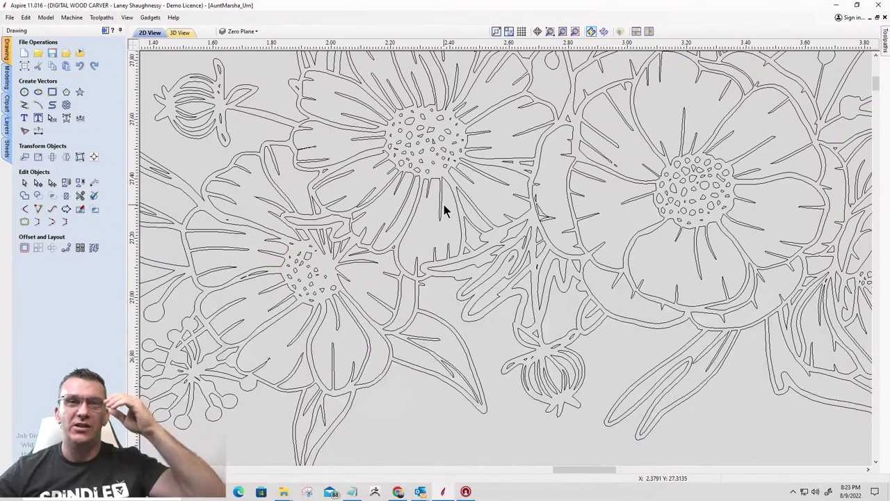
{"action": "scroll", "coordinate": [508, 245], "scroll_direction": "down", "scroll_amount": 3}
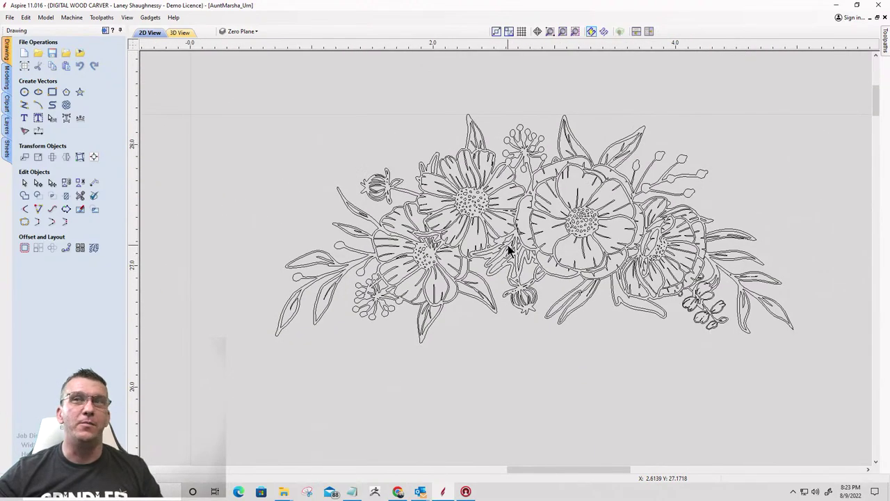
{"action": "scroll", "coordinate": [557, 226], "scroll_direction": "down", "scroll_amount": 5}
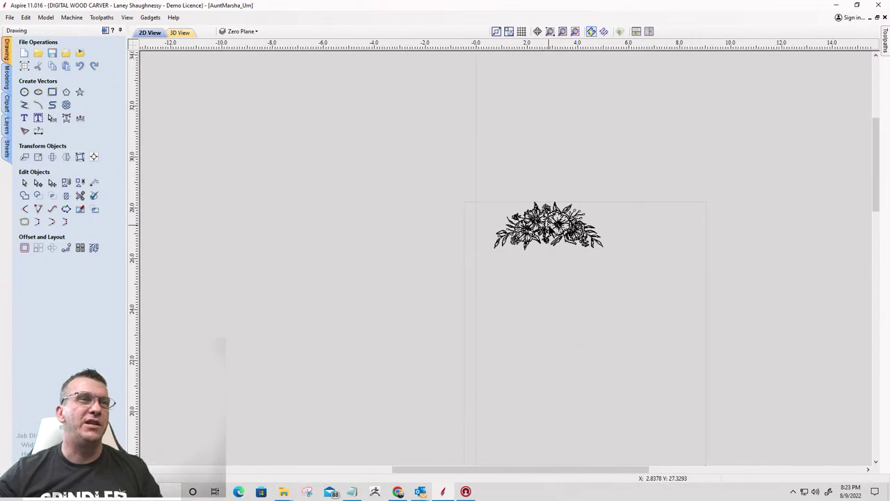
{"action": "scroll", "coordinate": [651, 225], "scroll_direction": "up", "scroll_amount": 2}
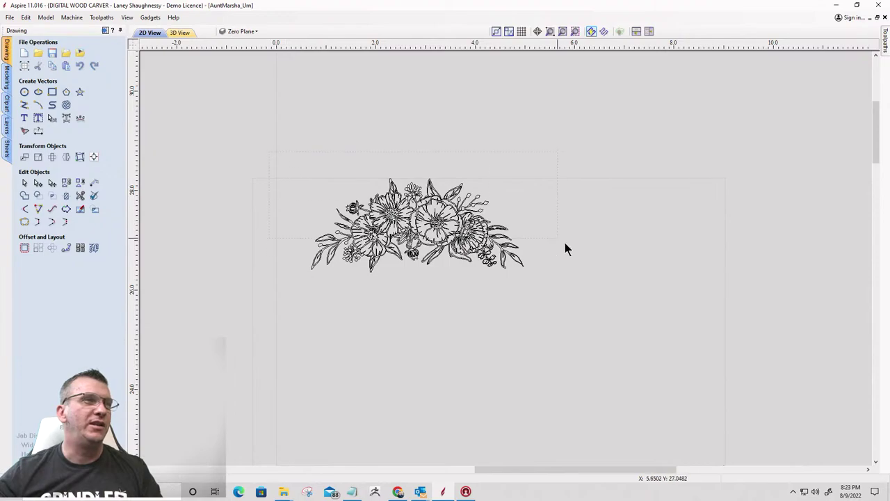
{"action": "left_click", "coordinate": [354, 260]}
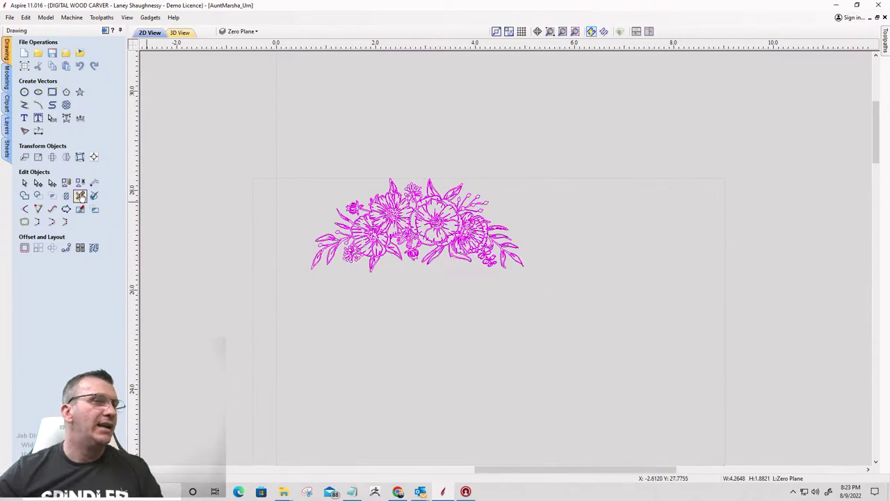
Move the traced bouquet onto the Short Side panel and scale it to about 5.45 × 2.41 inches
{"action": "scroll", "coordinate": [439, 200], "scroll_direction": "down", "scroll_amount": 3}
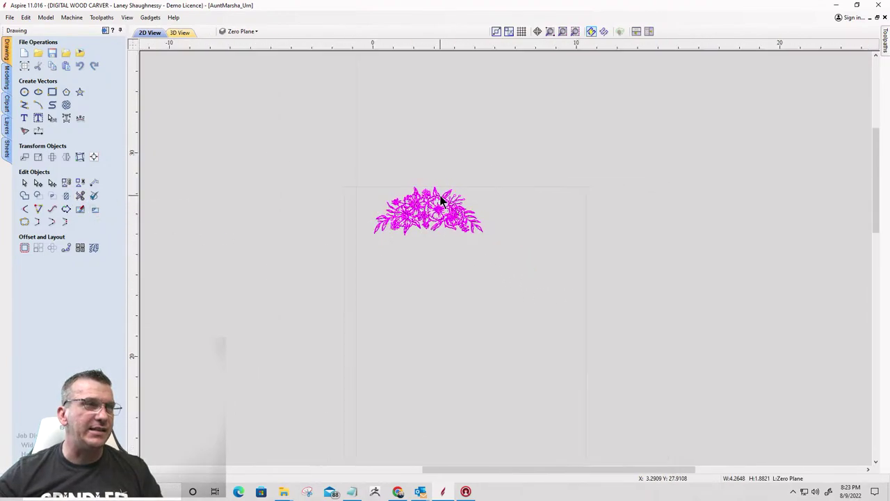
{"action": "scroll", "coordinate": [439, 200], "scroll_direction": "down", "scroll_amount": 3}
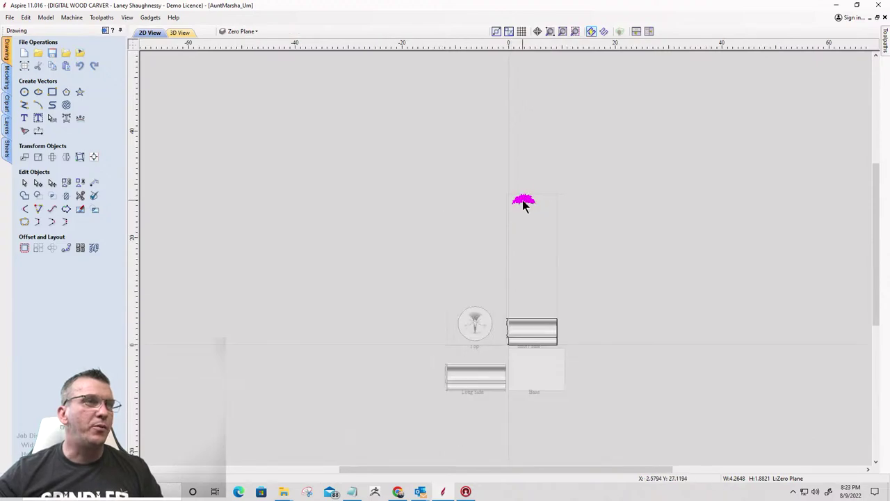
{"action": "left_click_drag", "start_coordinate": [525, 198], "coordinate": [534, 327]}
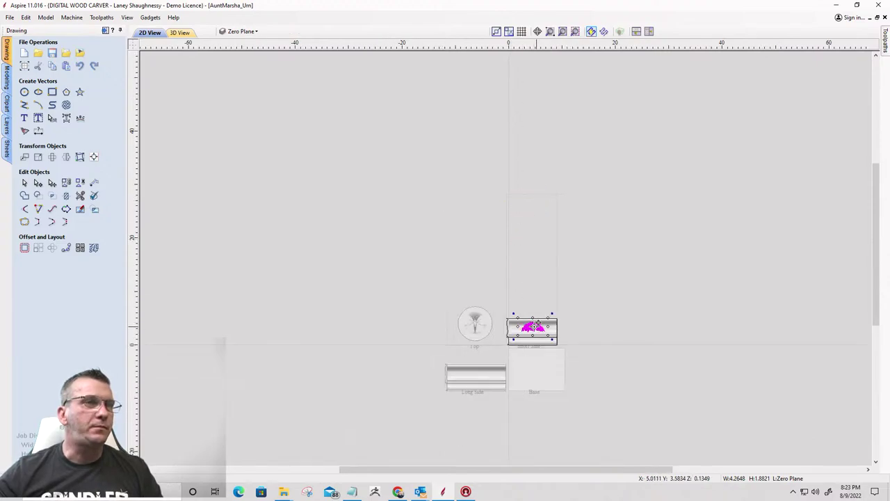
{"action": "scroll", "coordinate": [535, 334], "scroll_direction": "up", "scroll_amount": 5}
{"action": "scroll", "coordinate": [592, 350], "scroll_direction": "up", "scroll_amount": 4}
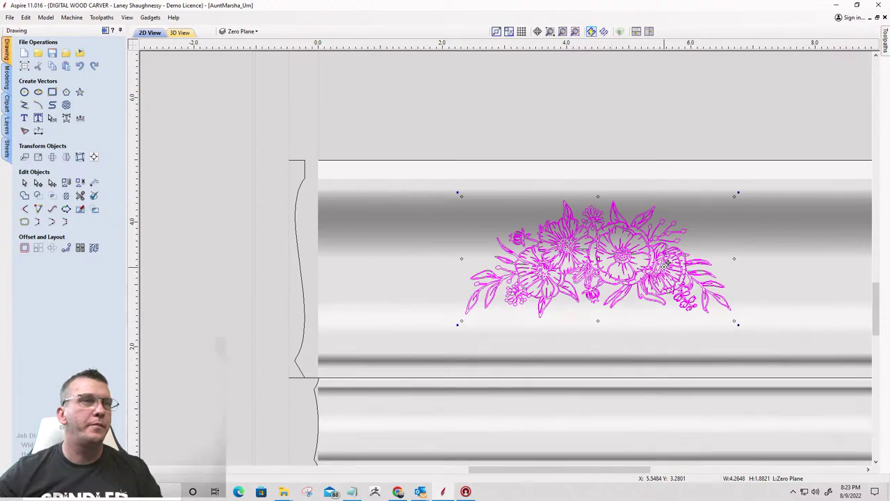
{"action": "scroll", "coordinate": [487, 208], "scroll_direction": "down", "scroll_amount": 4}
{"action": "scroll", "coordinate": [507, 212], "scroll_direction": "up", "scroll_amount": 3}
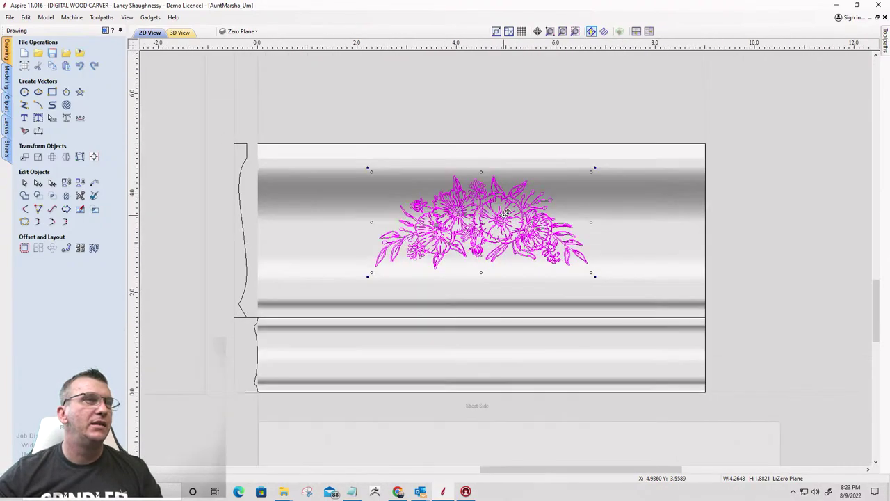
{"action": "scroll", "coordinate": [507, 212], "scroll_direction": "up", "scroll_amount": 1}
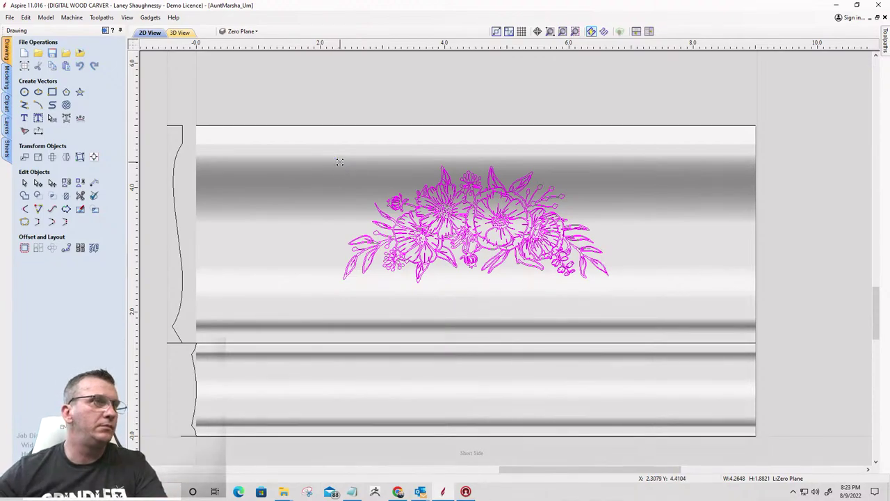
{"action": "mouse_move", "coordinate": [339, 161]}
{"action": "left_mouse_down"}
{"action": "mouse_move", "coordinate": [297, 141]}
{"action": "mouse_move", "coordinate": [327, 151]}
{"action": "left_mouse_up"}
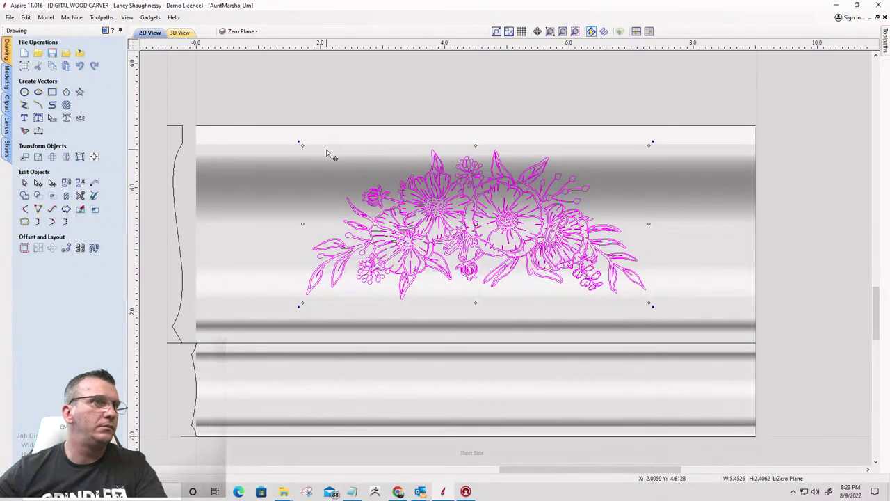
{"action": "left_click", "coordinate": [765, 261]}
{"action": "left_click", "coordinate": [453, 240]}
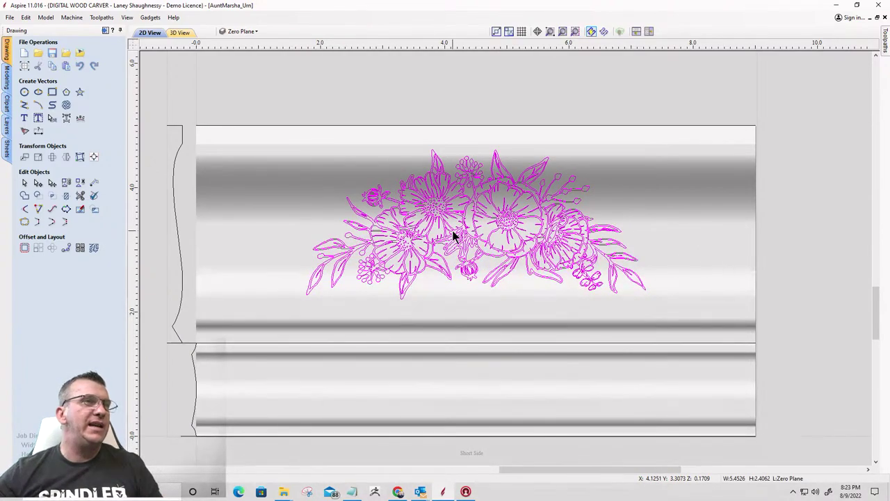
{"action": "left_click", "coordinate": [94, 157]}
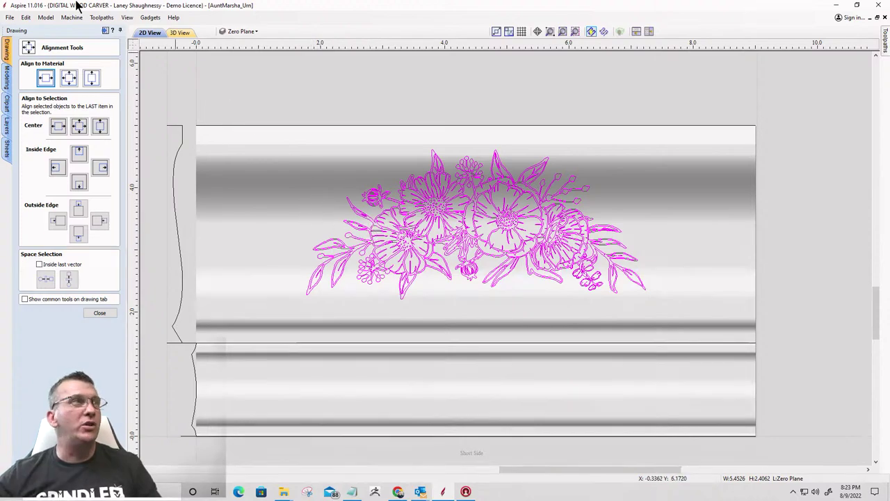
Import the butterfly drawing JPG from the Downloads folder as a bitmap
{"action": "left_click", "coordinate": [99, 313]}
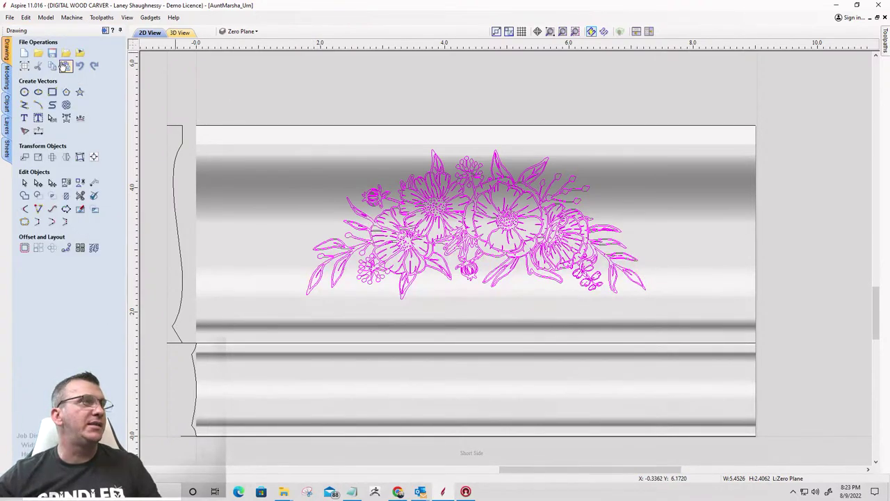
{"action": "left_click", "coordinate": [79, 56]}
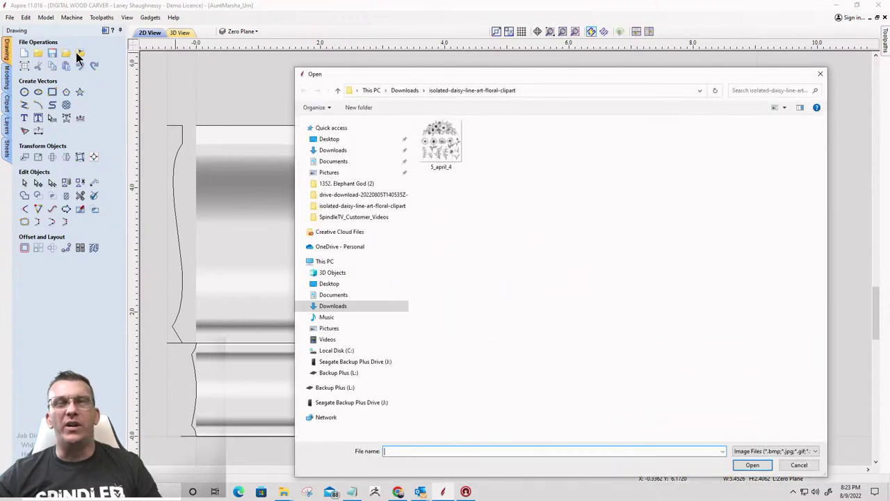
{"action": "left_click", "coordinate": [404, 90]}
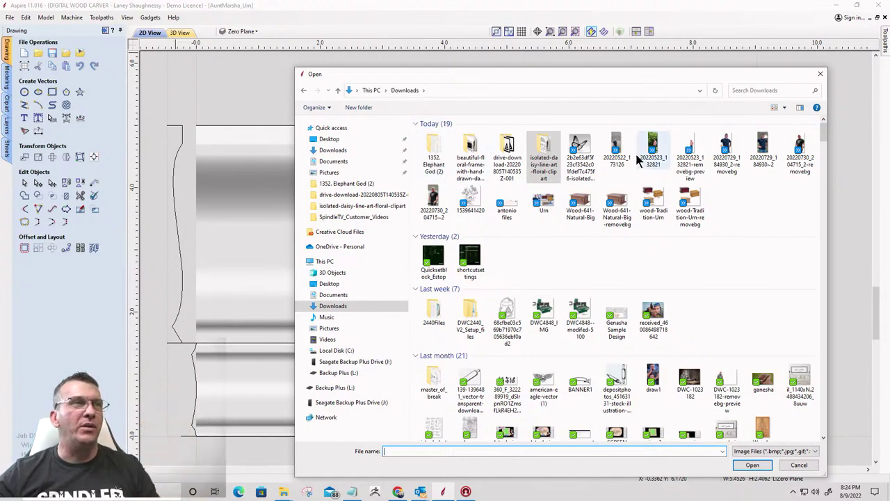
{"action": "left_click", "coordinate": [583, 144]}
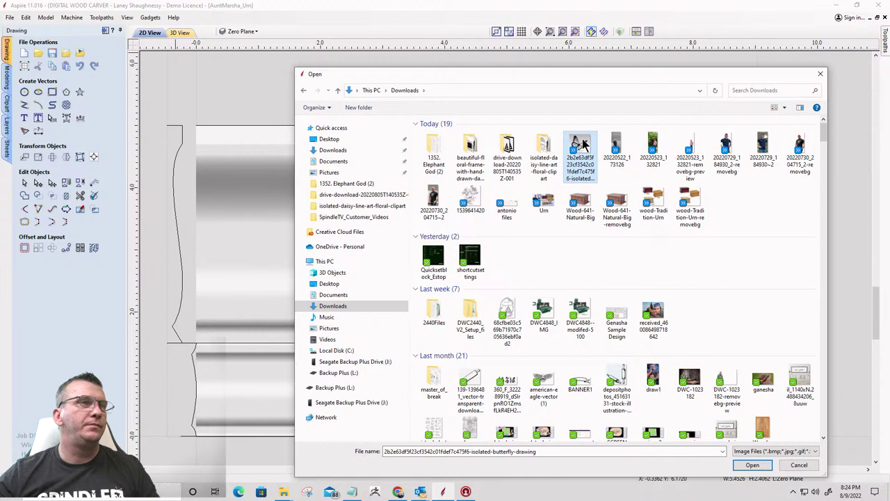
{"action": "double_click", "coordinate": [582, 144]}
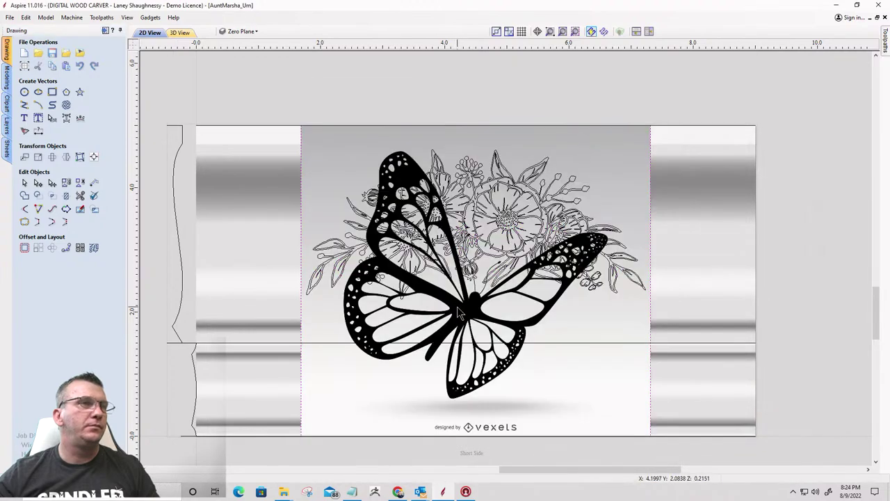
Move the butterfly bitmap off to the right of the job, beside the Short Side panel
{"action": "left_click", "coordinate": [457, 307]}
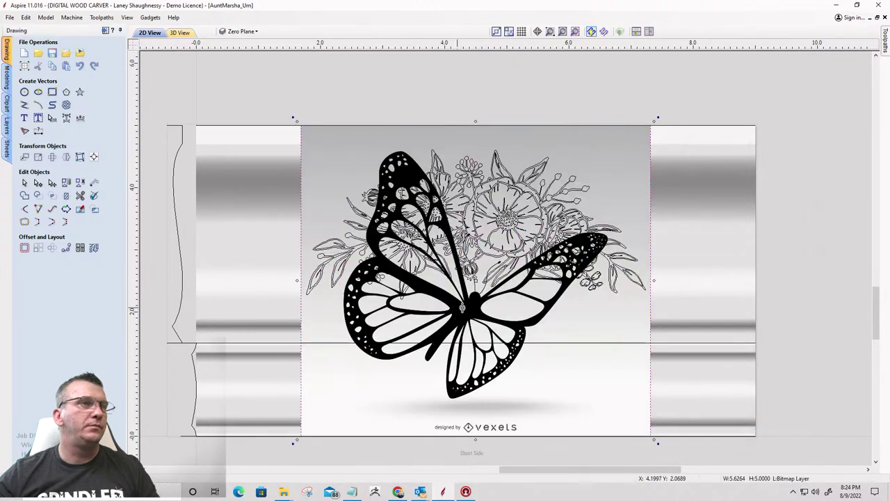
{"action": "left_click_drag", "start_coordinate": [456, 307], "coordinate": [889, 229]}
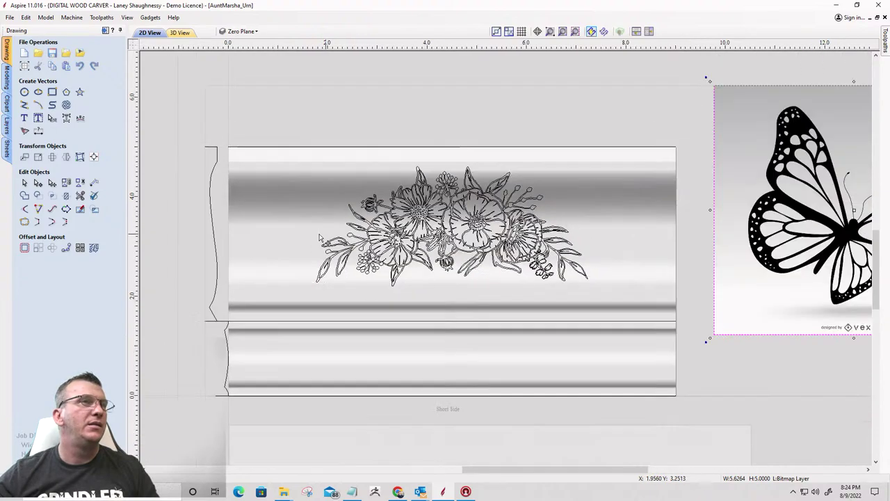
{"action": "scroll", "coordinate": [528, 219], "scroll_direction": "down", "scroll_amount": 3}
{"action": "left_click_drag", "start_coordinate": [544, 217], "coordinate": [630, 222]}
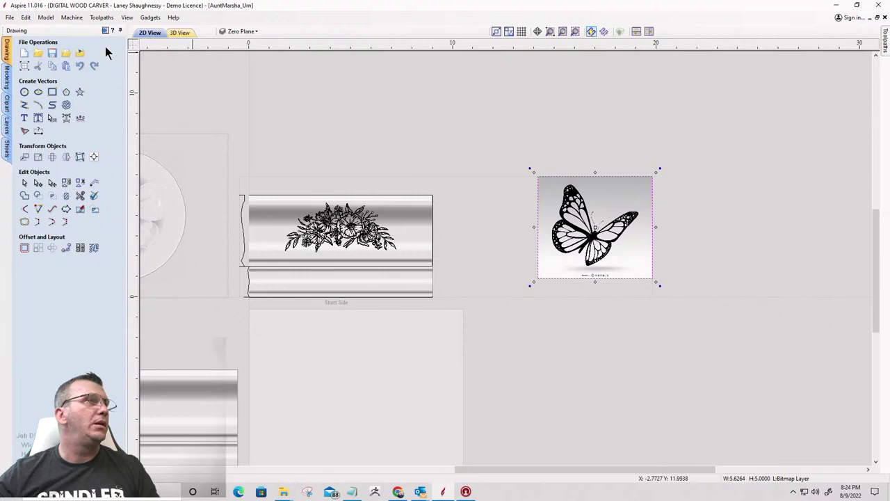
Trace the butterfly image with fading at 0% and an adjusted threshold, previewing the outlines
{"action": "left_click", "coordinate": [25, 131]}
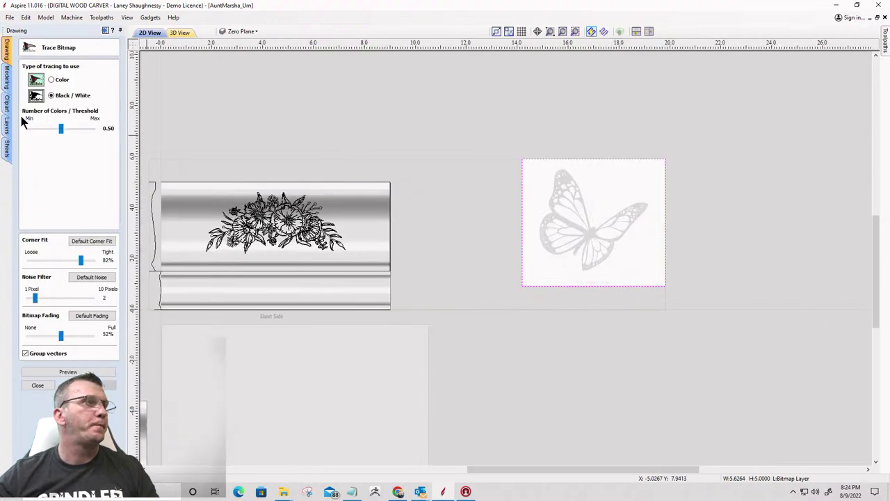
{"action": "scroll", "coordinate": [603, 229], "scroll_direction": "up", "scroll_amount": 5}
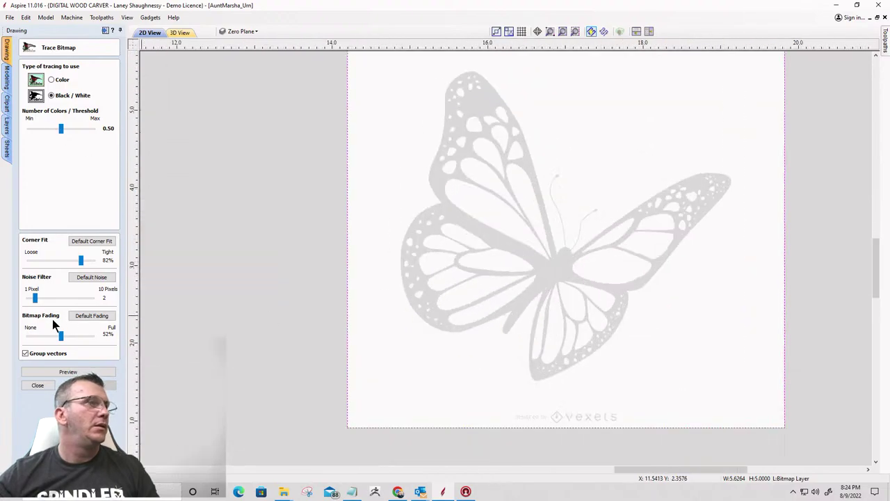
{"action": "left_click_drag", "start_coordinate": [42, 335], "coordinate": [4, 338]}
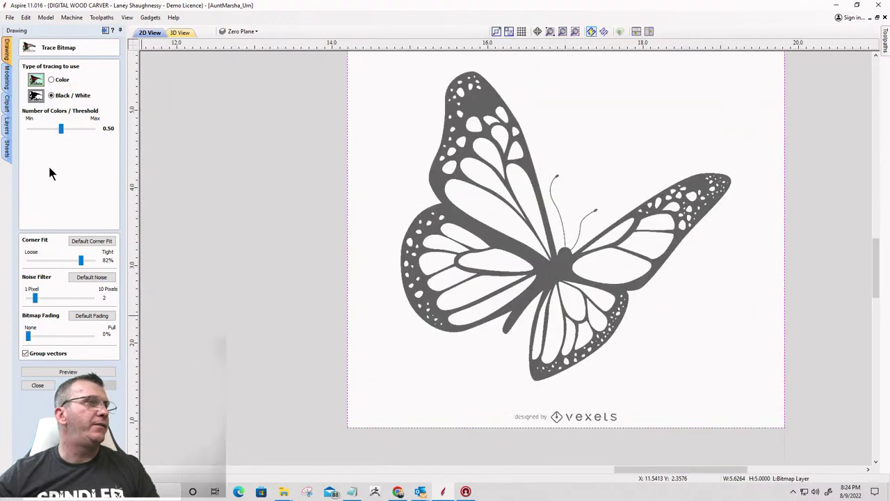
{"action": "left_click_drag", "start_coordinate": [61, 129], "coordinate": [76, 137]}
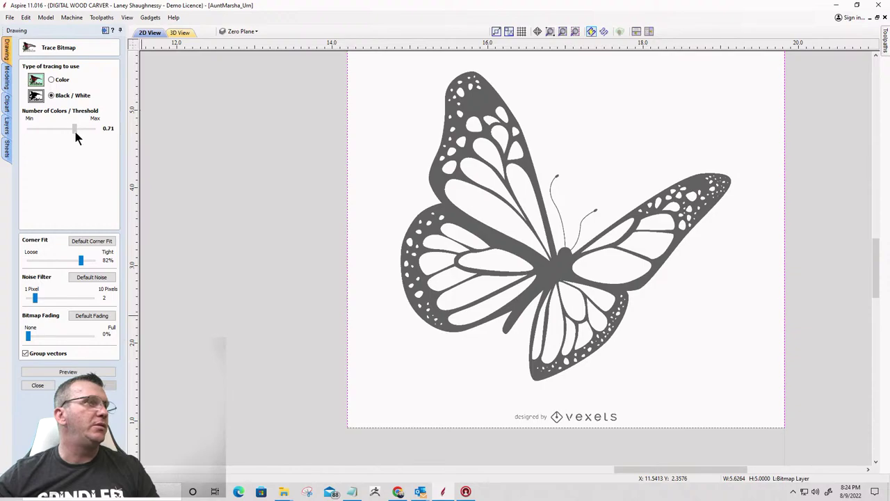
{"action": "left_click", "coordinate": [77, 132]}
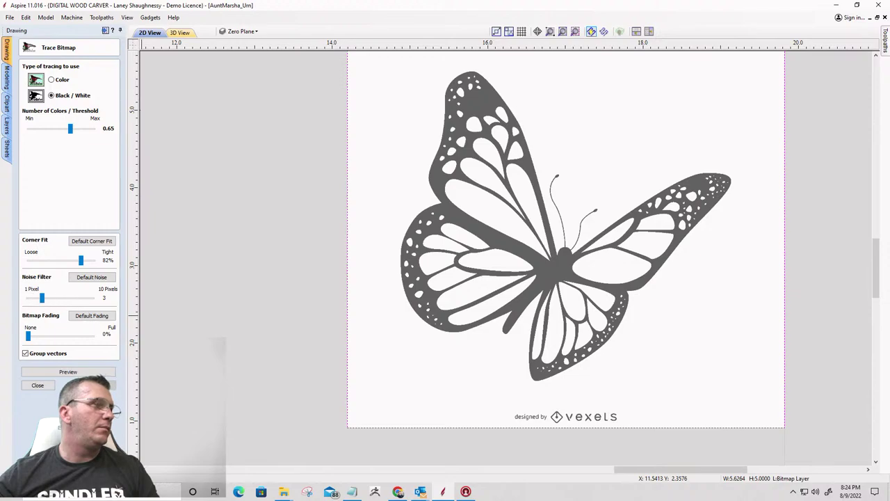
{"action": "left_click", "coordinate": [73, 372]}
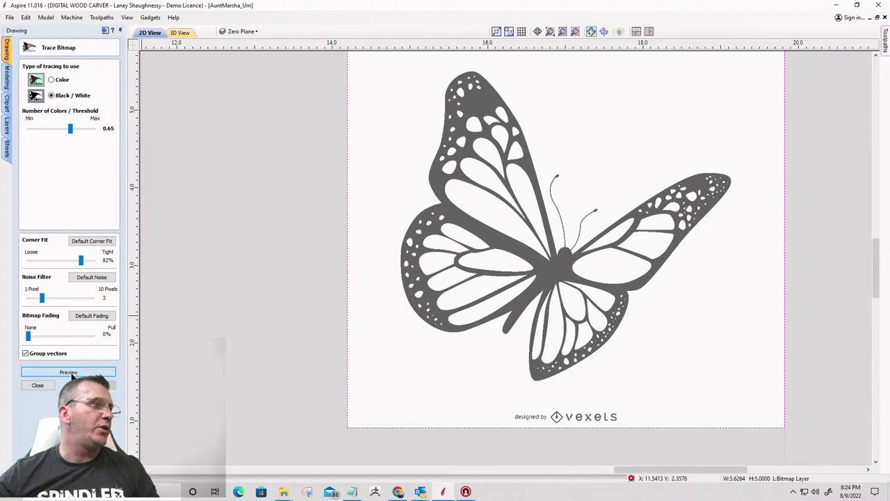
{"action": "left_click", "coordinate": [28, 385]}
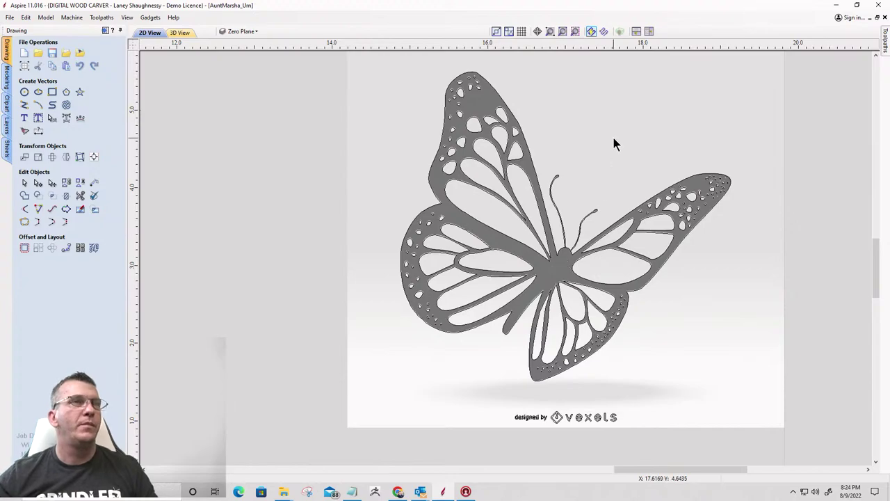
Delete the original butterfly bitmap and the 'designed by vexels' credit text
{"action": "key", "text": "Delete"}
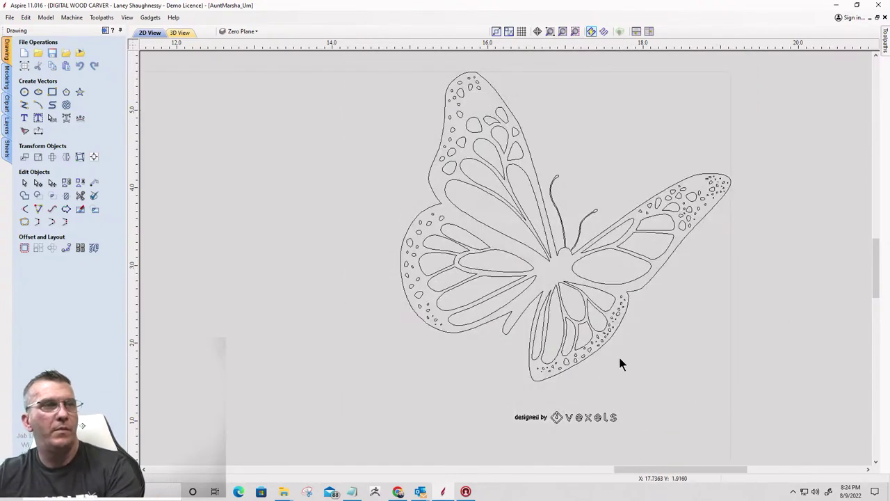
{"action": "left_click", "coordinate": [532, 364]}
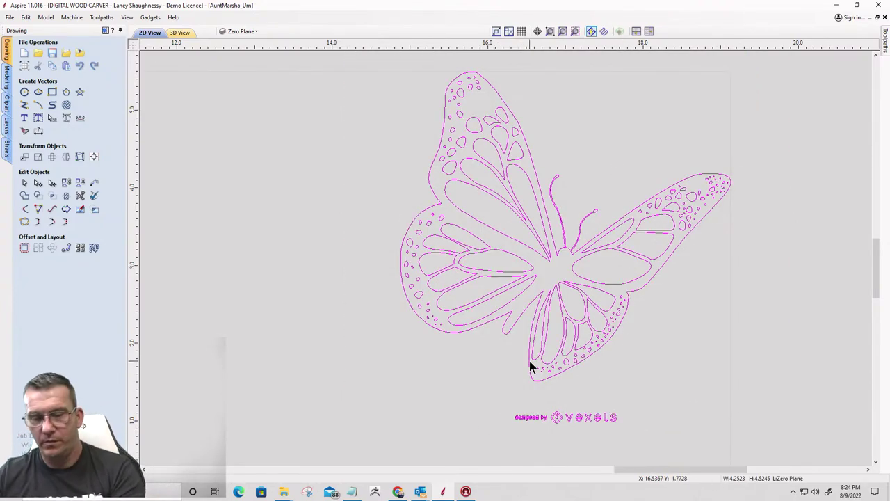
{"action": "left_click_drag", "start_coordinate": [485, 394], "coordinate": [689, 445]}
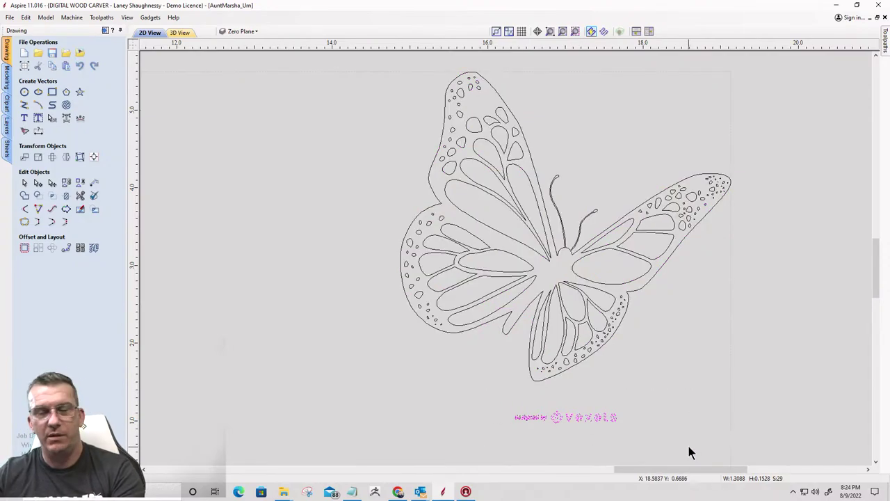
{"action": "key", "text": "Delete"}
{"action": "scroll", "coordinate": [441, 186], "scroll_direction": "down", "scroll_amount": 4}
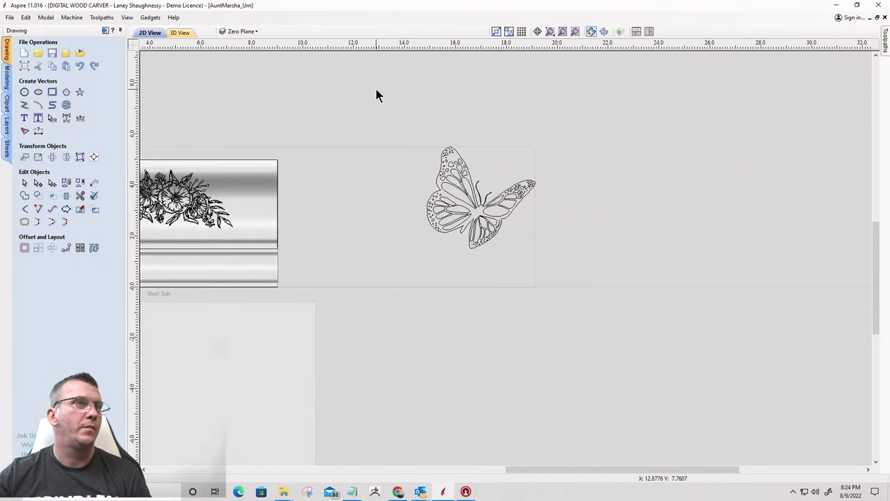
Check the daisy and floral frame folders in Downloads, then import the butterfly image file
{"action": "left_click_drag", "start_coordinate": [377, 95], "coordinate": [554, 274]}
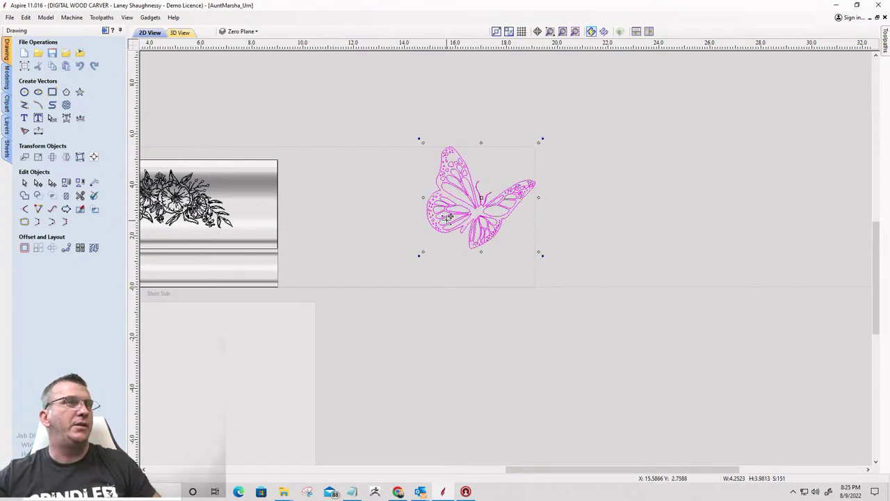
{"action": "scroll", "coordinate": [485, 230], "scroll_direction": "down", "scroll_amount": 3}
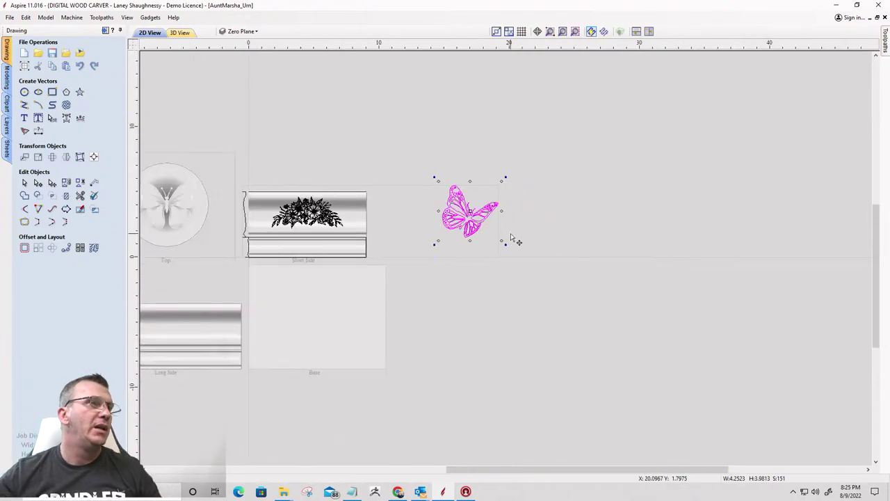
{"action": "left_click", "coordinate": [80, 54]}
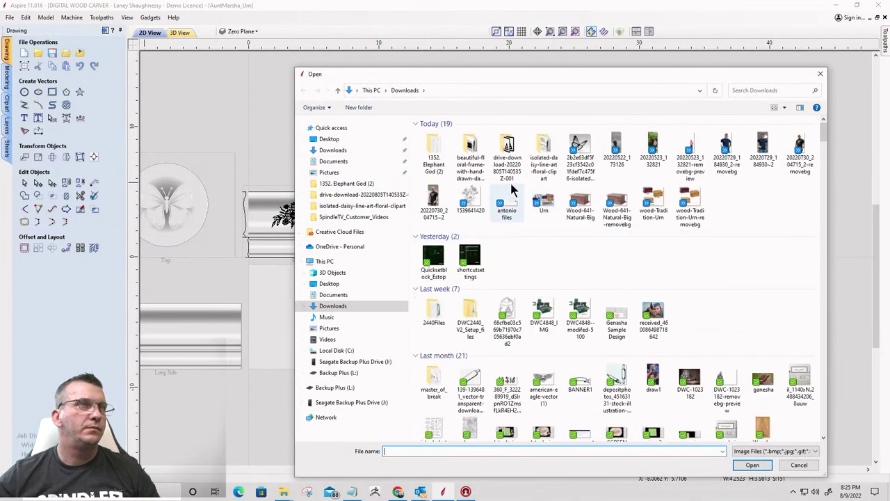
{"action": "double_click", "coordinate": [544, 147]}
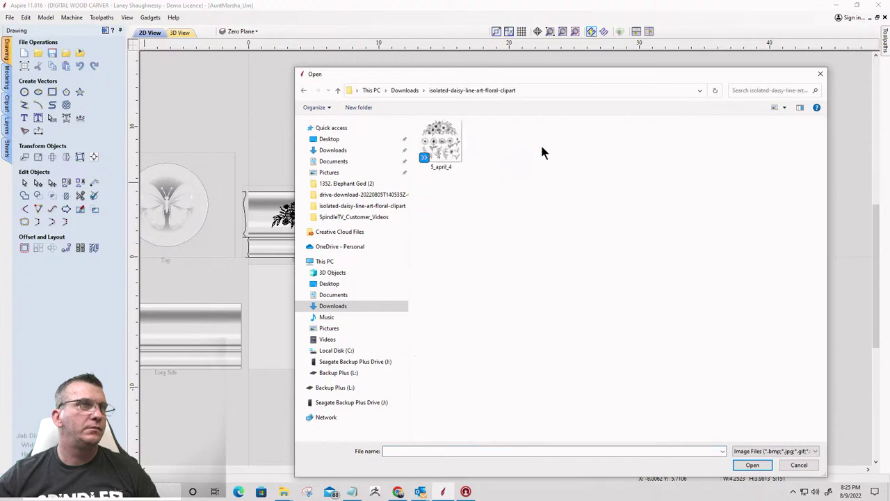
{"action": "left_click", "coordinate": [337, 90]}
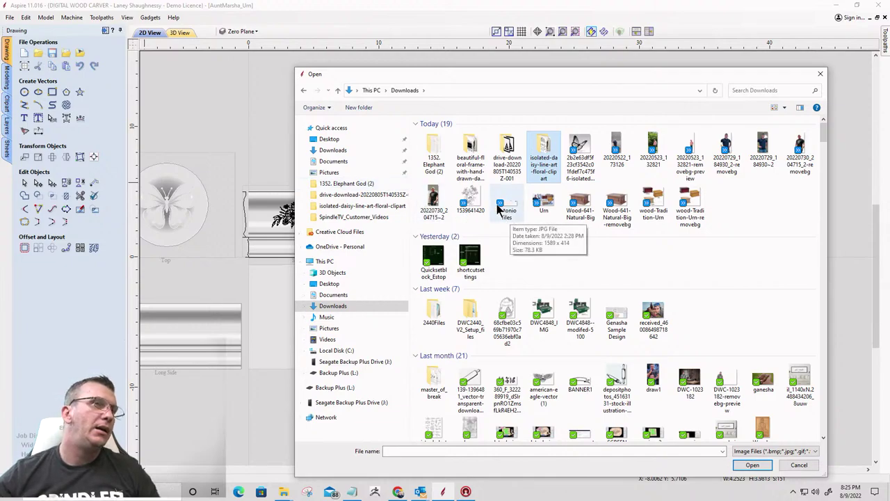
{"action": "double_click", "coordinate": [469, 143]}
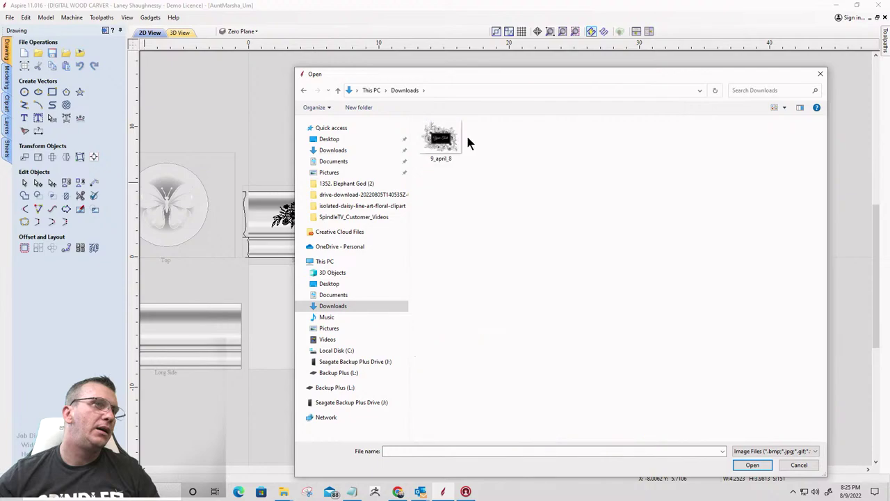
{"action": "left_click", "coordinate": [338, 91]}
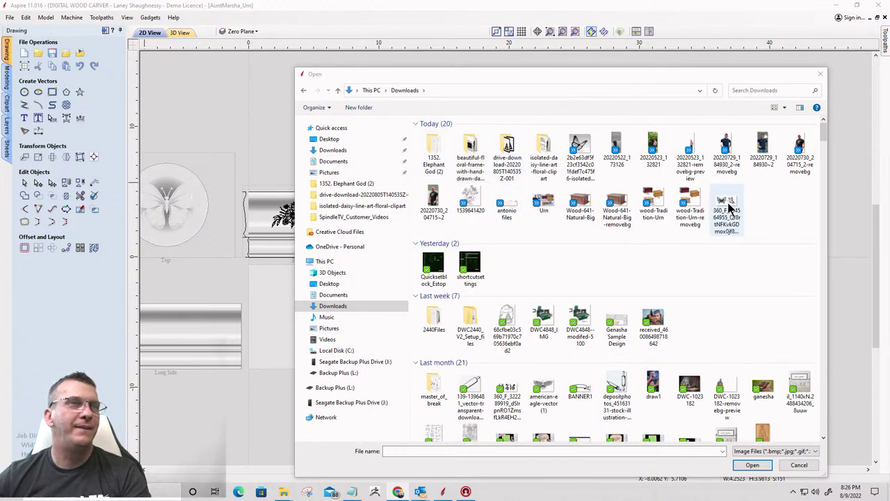
{"action": "double_click", "coordinate": [727, 206]}
Move the imported butterfly picture beside the other traced butterfly
{"action": "scroll", "coordinate": [595, 247], "scroll_direction": "down", "scroll_amount": 1}
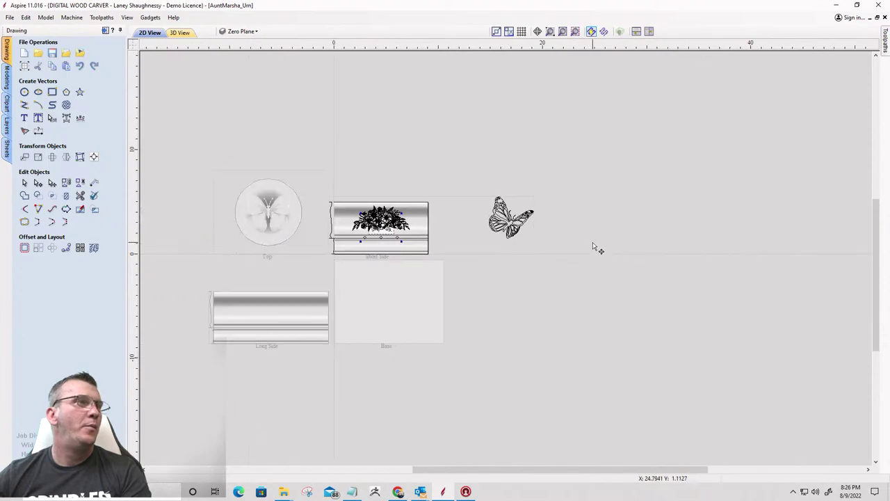
{"action": "left_click_drag", "start_coordinate": [375, 221], "coordinate": [535, 167]}
{"action": "scroll", "coordinate": [542, 169], "scroll_direction": "up", "scroll_amount": 3}
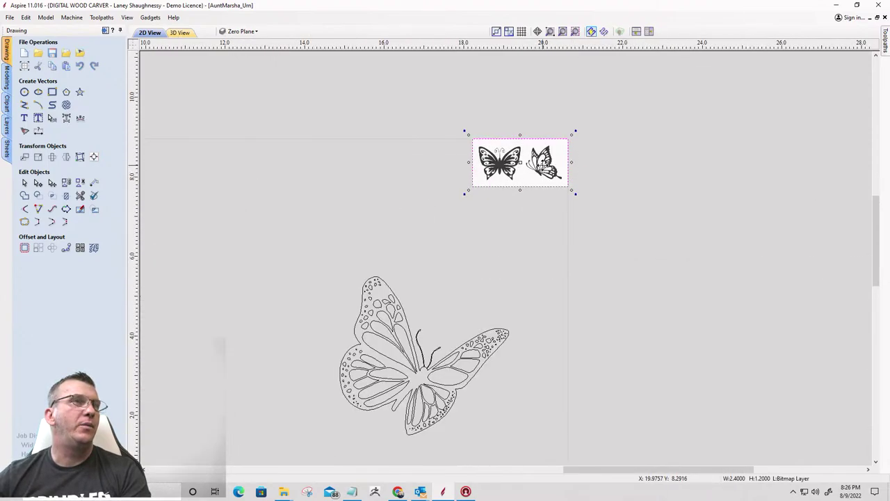
{"action": "scroll", "coordinate": [542, 163], "scroll_direction": "up", "scroll_amount": 5}
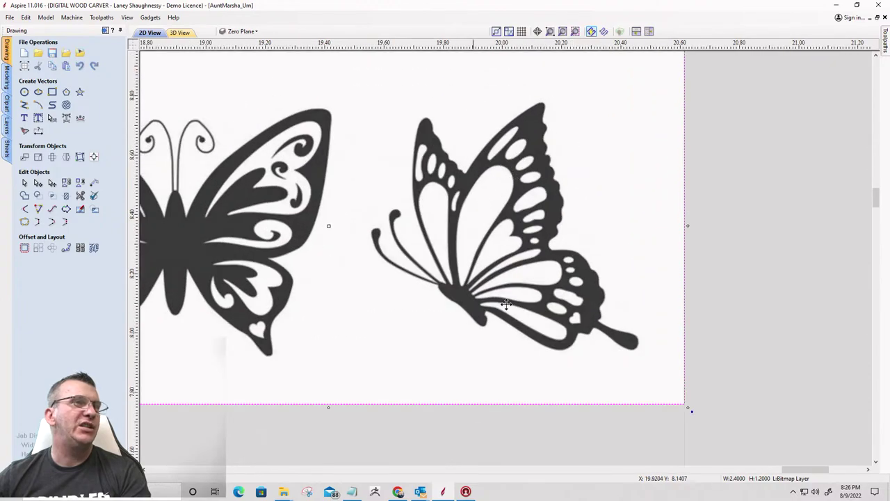
{"action": "scroll", "coordinate": [564, 228], "scroll_direction": "down", "scroll_amount": 4}
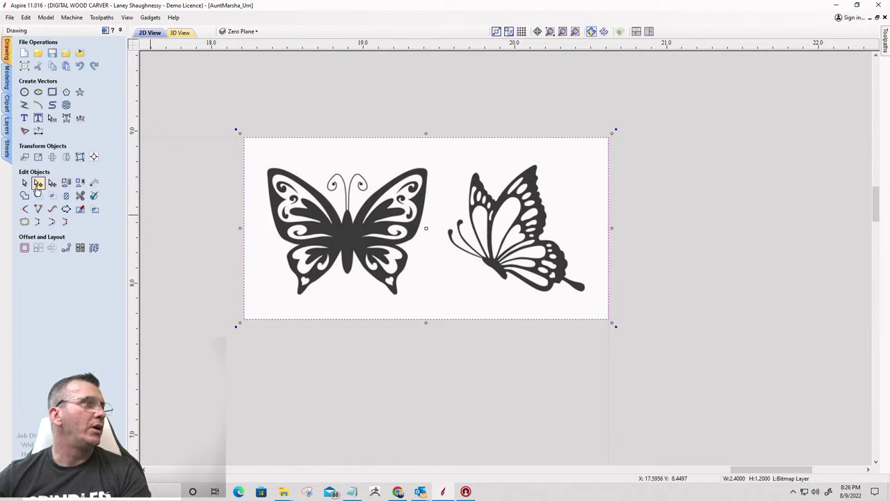
Trace only the right-hand butterfly with fading 0%, threshold 0.75 and noise filter 4
{"action": "left_click", "coordinate": [24, 131]}
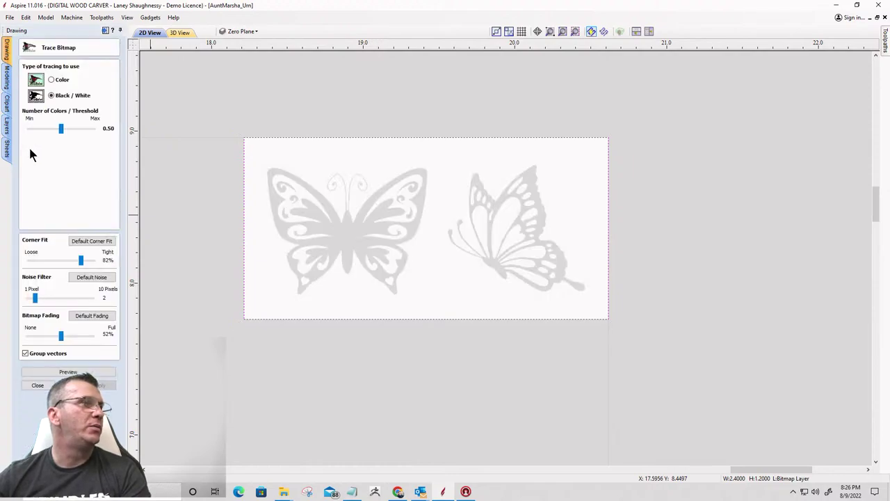
{"action": "left_click_drag", "start_coordinate": [60, 335], "coordinate": [25, 335]}
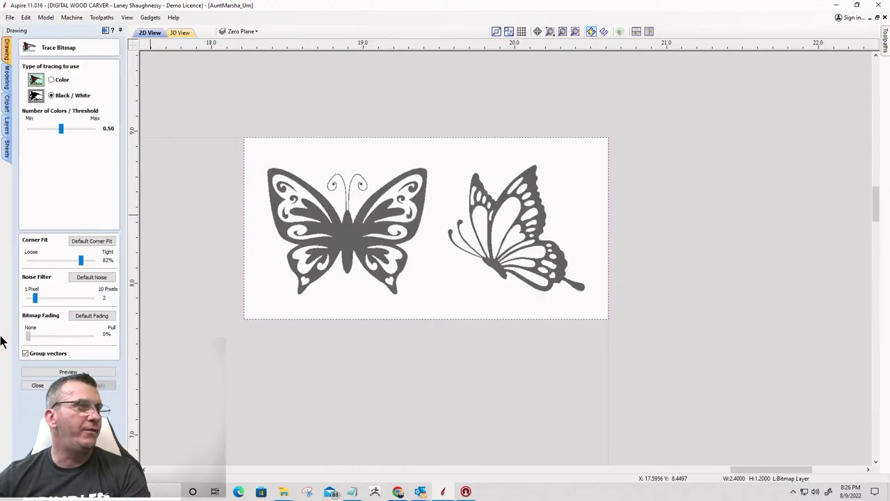
{"action": "left_click_drag", "start_coordinate": [62, 127], "coordinate": [77, 131]}
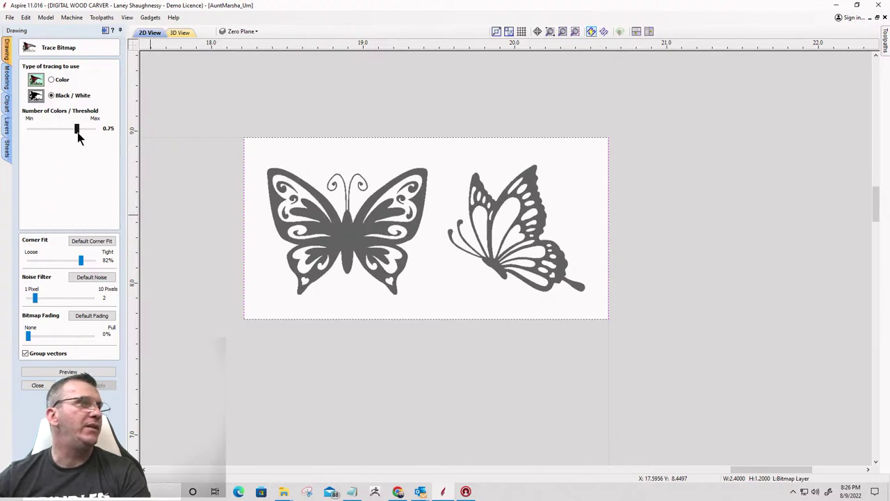
{"action": "left_click_drag", "start_coordinate": [462, 145], "coordinate": [473, 281]}
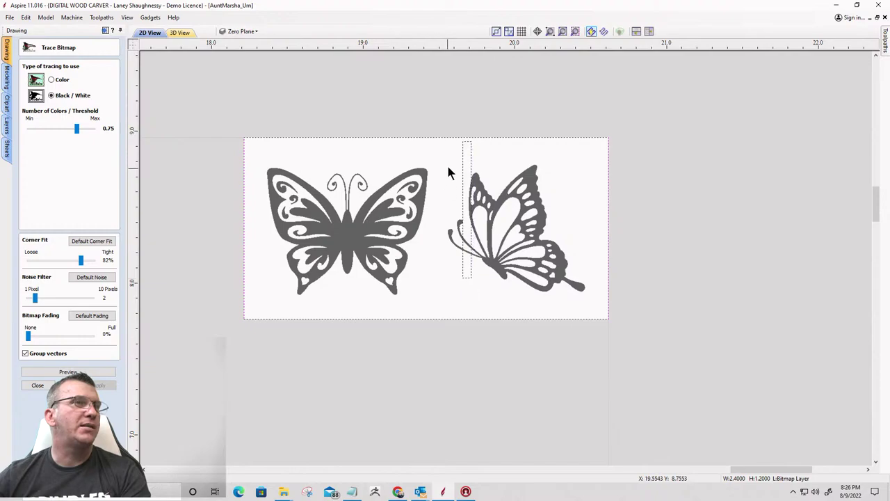
{"action": "left_click_drag", "start_coordinate": [443, 141], "coordinate": [596, 310]}
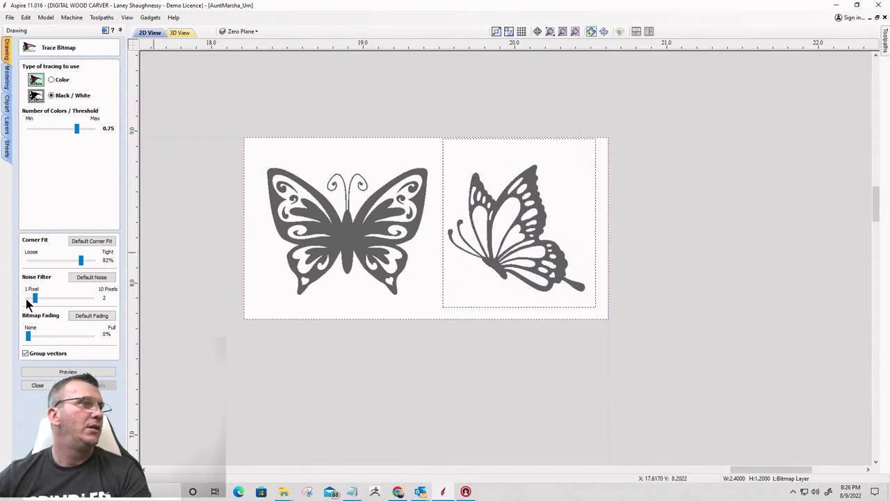
{"action": "left_click_drag", "start_coordinate": [35, 297], "coordinate": [40, 298]}
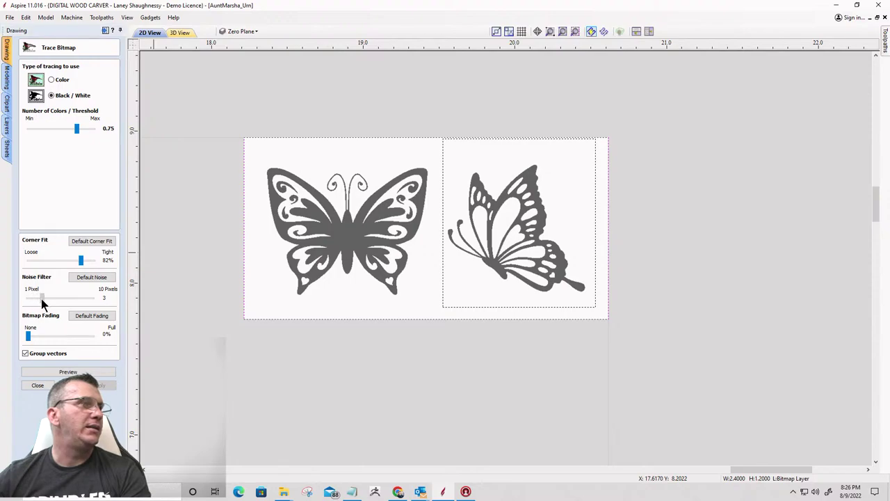
{"action": "left_click", "coordinate": [68, 371]}
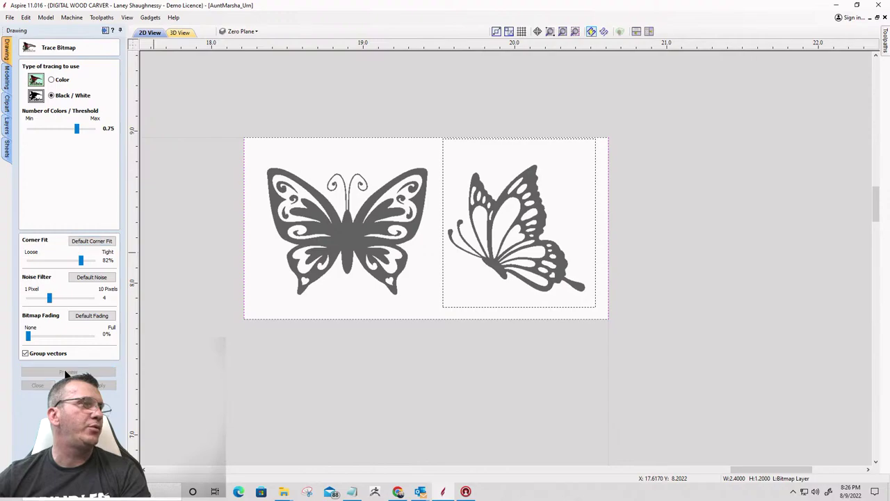
{"action": "left_click", "coordinate": [104, 386]}
{"action": "left_click", "coordinate": [40, 384]}
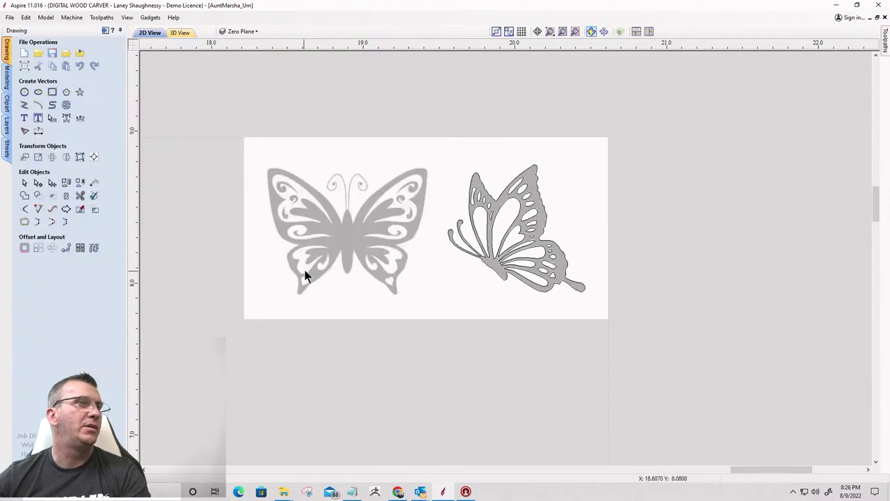
Delete the butterfly picture, keeping only the traced vectors
{"action": "left_click", "coordinate": [321, 258]}
{"action": "key", "text": "Delete"}
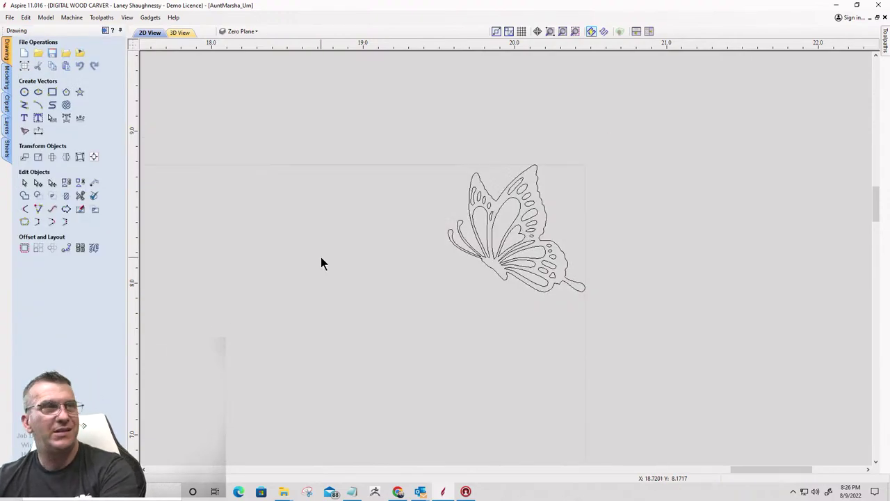
{"action": "scroll", "coordinate": [580, 200], "scroll_direction": "down", "scroll_amount": 5}
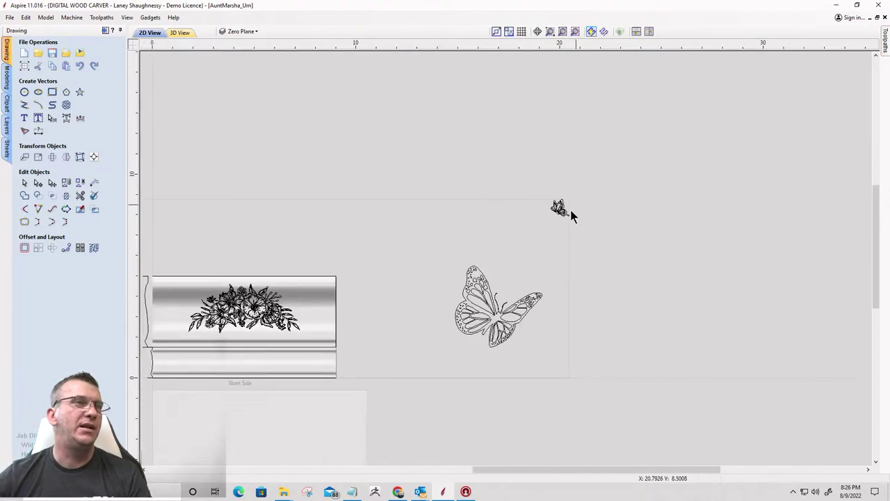
Move both butterflies onto the Short Side panel and shrink the large one to fit
{"action": "left_click", "coordinate": [559, 210]}
{"action": "scroll", "coordinate": [557, 212], "scroll_direction": "down", "scroll_amount": 2}
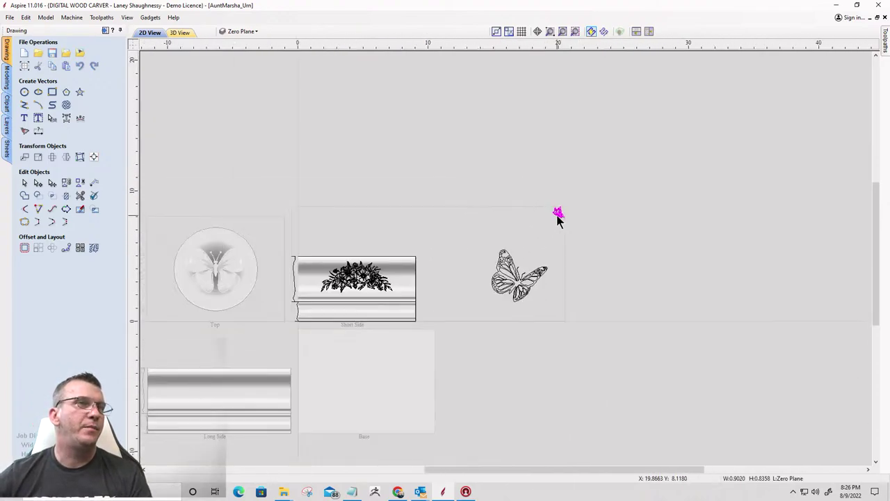
{"action": "left_click_drag", "start_coordinate": [558, 215], "coordinate": [393, 272]}
{"action": "left_click", "coordinate": [514, 284]}
{"action": "left_click_drag", "start_coordinate": [520, 285], "coordinate": [311, 274]}
{"action": "scroll", "coordinate": [305, 287], "scroll_direction": "up", "scroll_amount": 5}
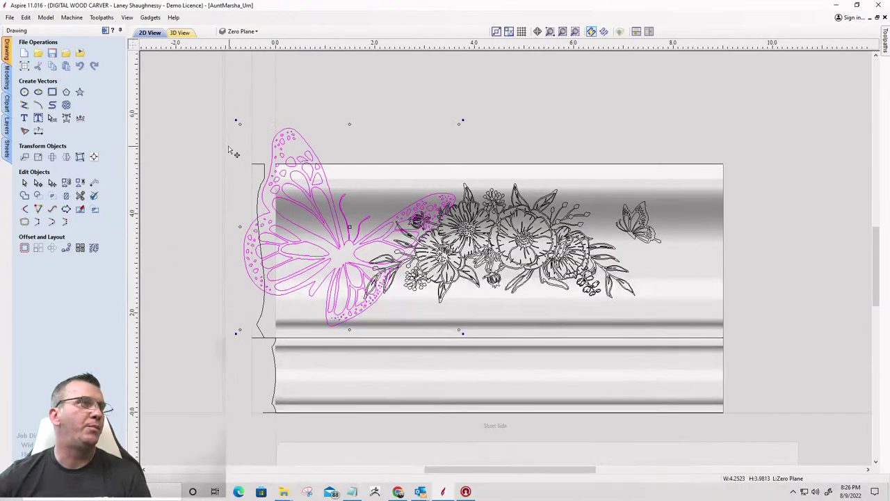
{"action": "left_click_drag", "start_coordinate": [239, 124], "coordinate": [366, 221]}
Nudge the right butterfly closer to the flowers and select the whole design
{"action": "scroll", "coordinate": [637, 235], "scroll_direction": "up", "scroll_amount": 4}
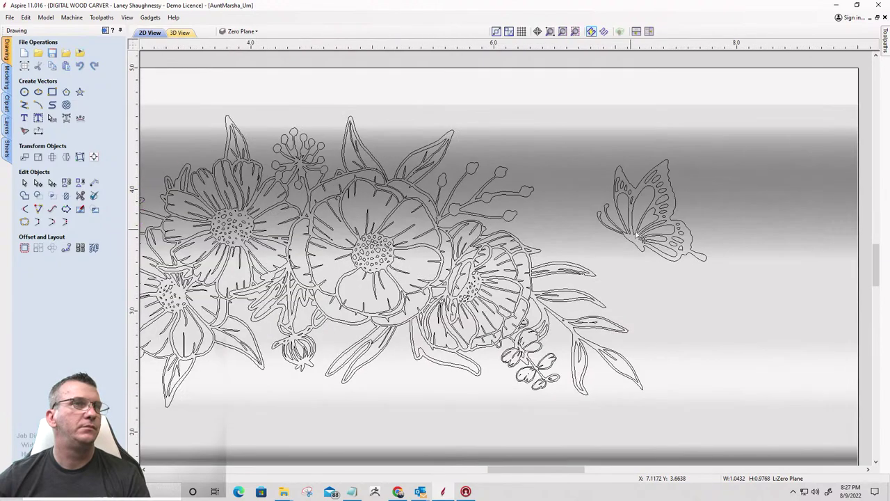
{"action": "left_click", "coordinate": [633, 219]}
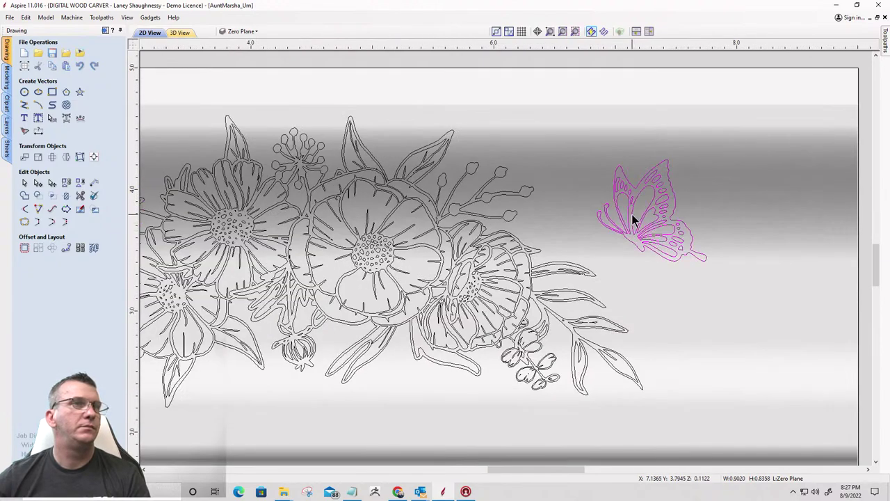
{"action": "left_click_drag", "start_coordinate": [635, 210], "coordinate": [591, 212]}
{"action": "scroll", "coordinate": [744, 244], "scroll_direction": "down", "scroll_amount": 3}
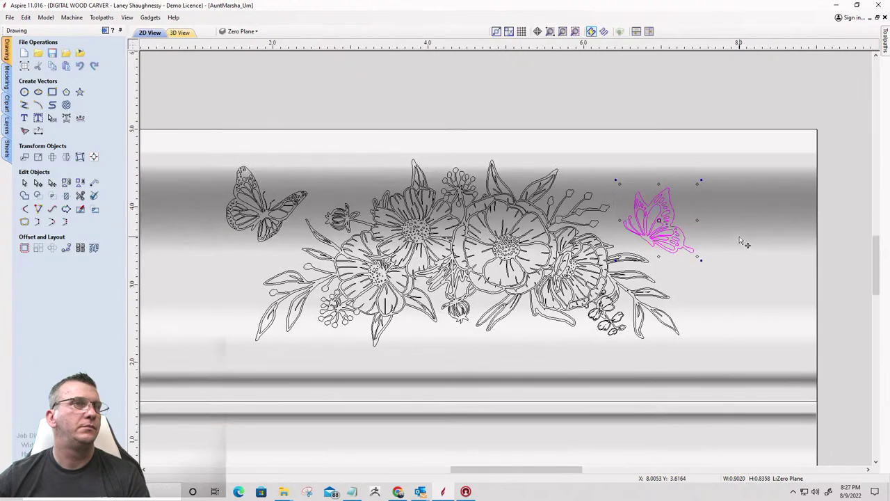
{"action": "scroll", "coordinate": [312, 207], "scroll_direction": "down", "scroll_amount": 3}
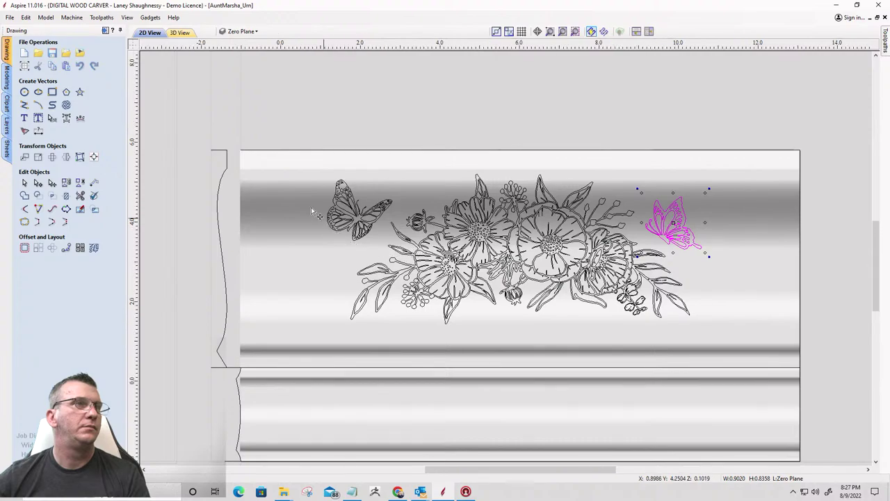
{"action": "scroll", "coordinate": [314, 189], "scroll_direction": "up", "scroll_amount": 5}
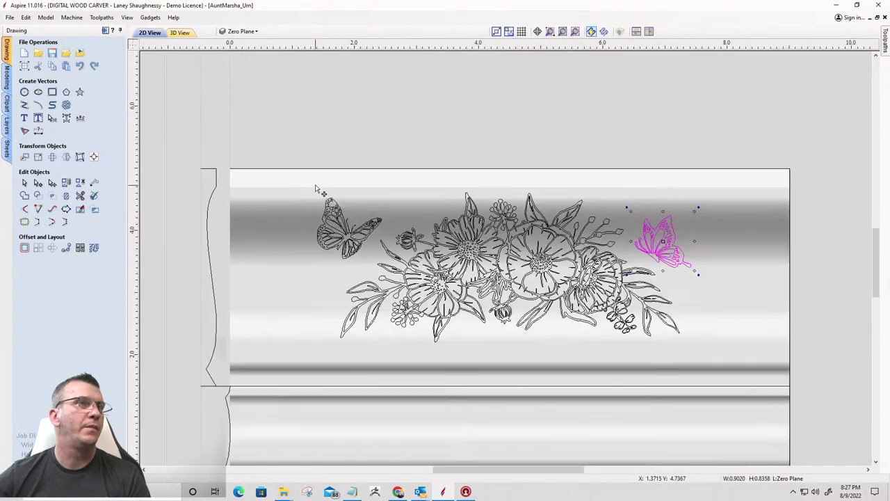
{"action": "scroll", "coordinate": [315, 188], "scroll_direction": "down", "scroll_amount": 1}
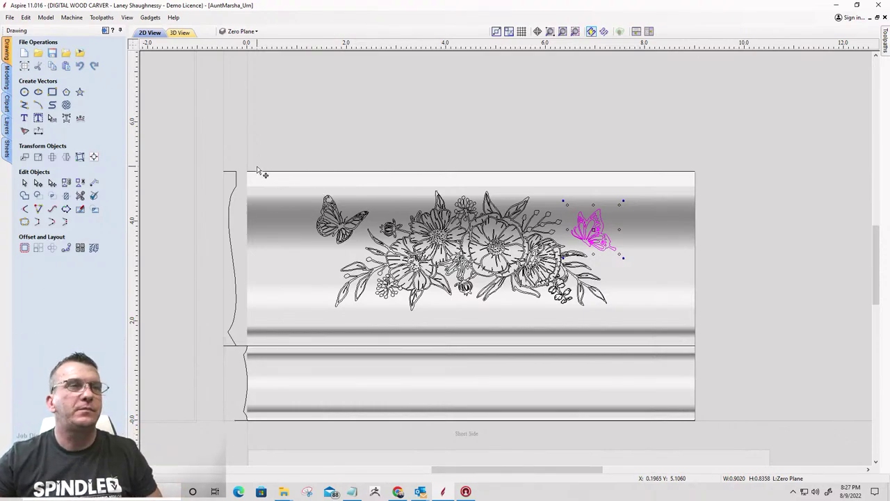
{"action": "left_click_drag", "start_coordinate": [278, 156], "coordinate": [655, 341]}
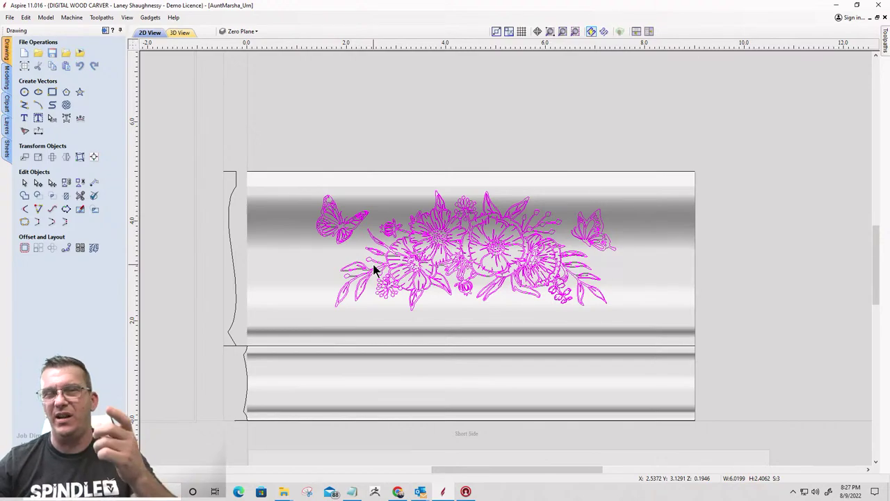
Create V-Carve 1 with Flat Depth and Use Clearance Tools unchecked, and calculate it
{"action": "left_click", "coordinate": [104, 31]}
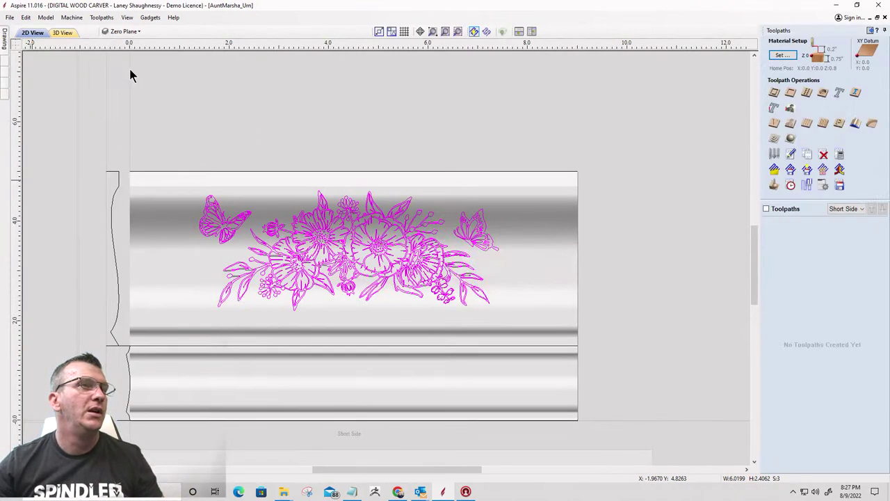
{"action": "left_click", "coordinate": [775, 125]}
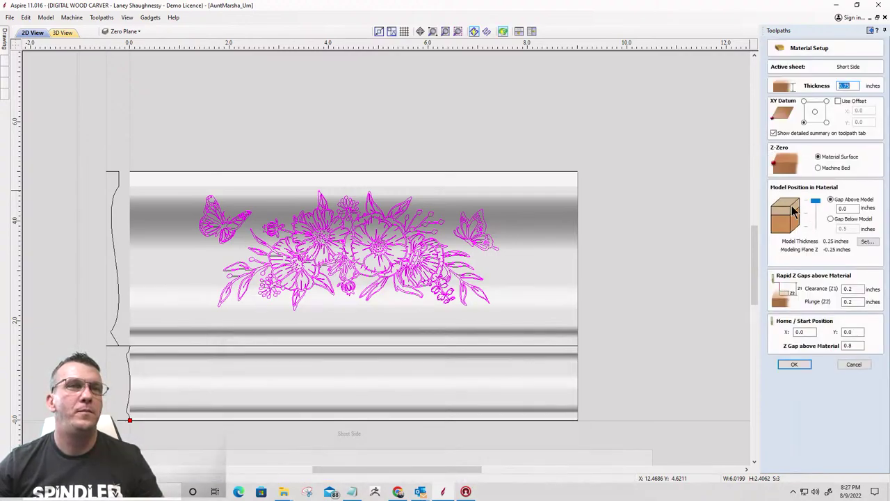
{"action": "left_click", "coordinate": [794, 363]}
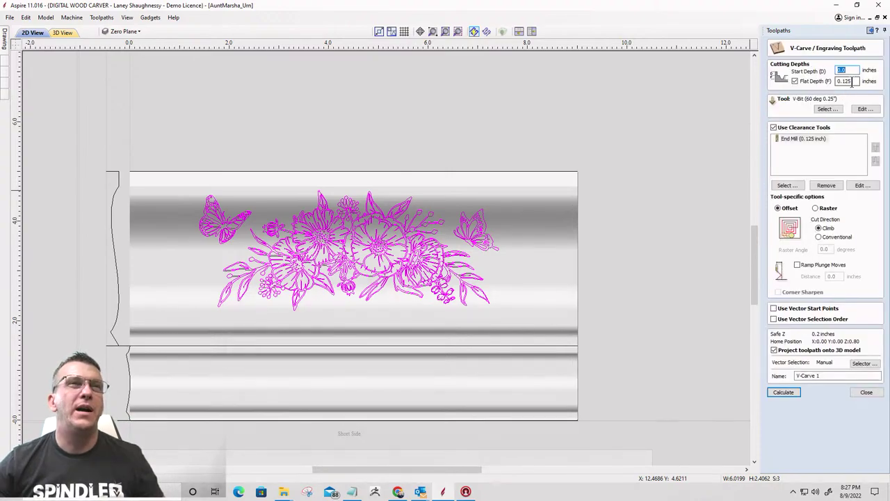
{"action": "left_click", "coordinate": [795, 82]}
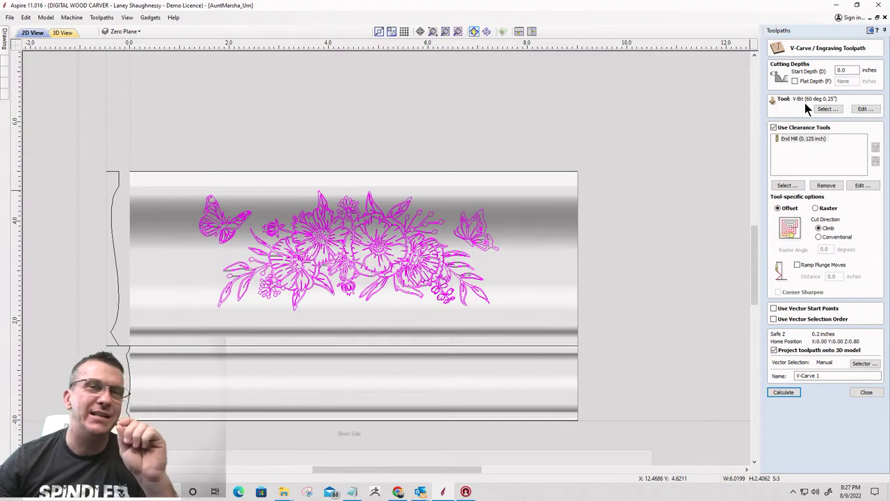
{"action": "left_click", "coordinate": [773, 128]}
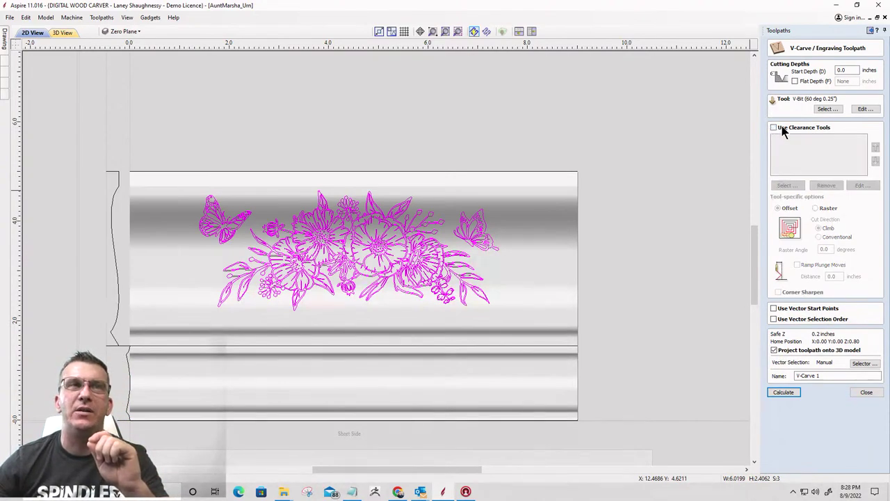
{"action": "left_click", "coordinate": [784, 393]}
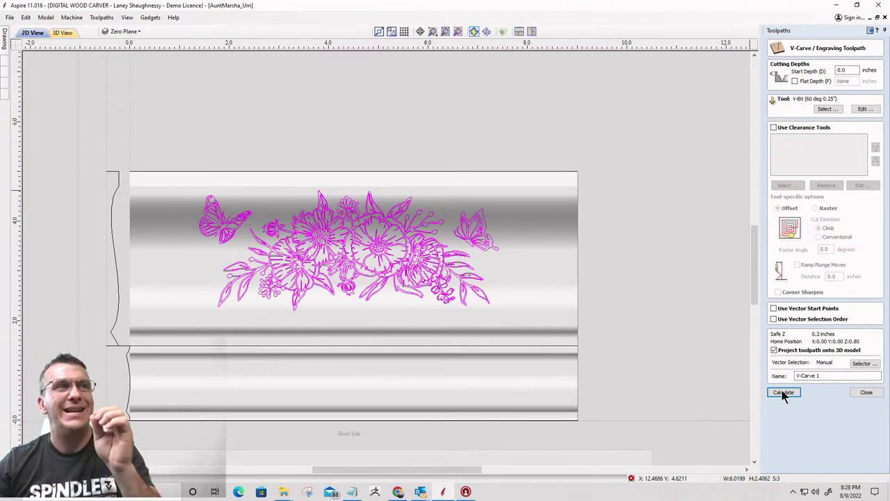
{"action": "left_click", "coordinate": [783, 393]}
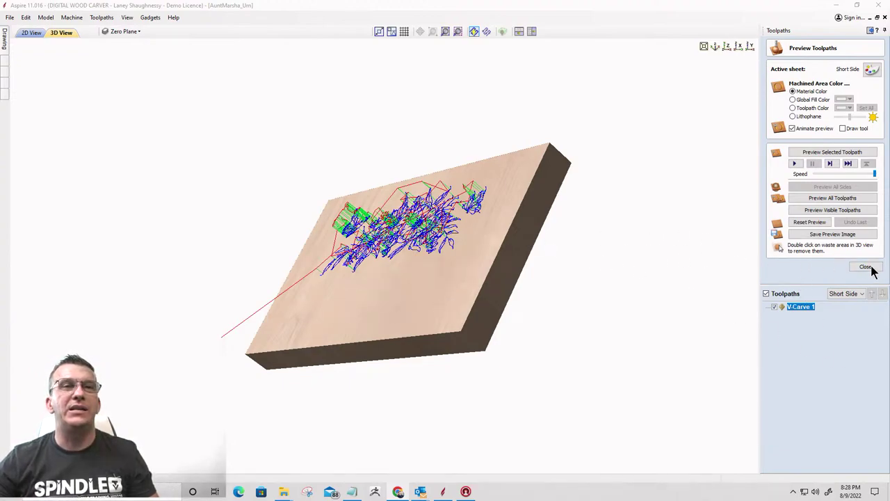
Set up 3D Roughing 1 on the material boundary, calculate, and dismiss the 'No toolpath created' warning
{"action": "left_click", "coordinate": [829, 261]}
{"action": "key", "text": "Escape"}
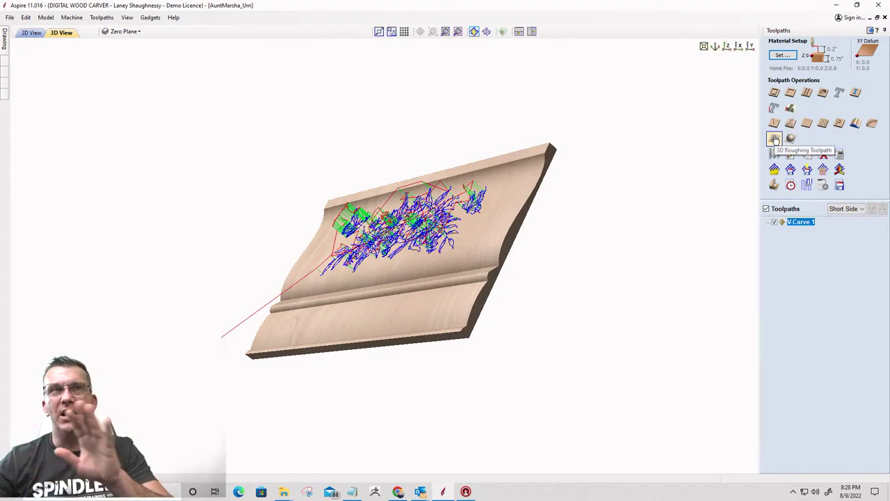
{"action": "left_click", "coordinate": [774, 138]}
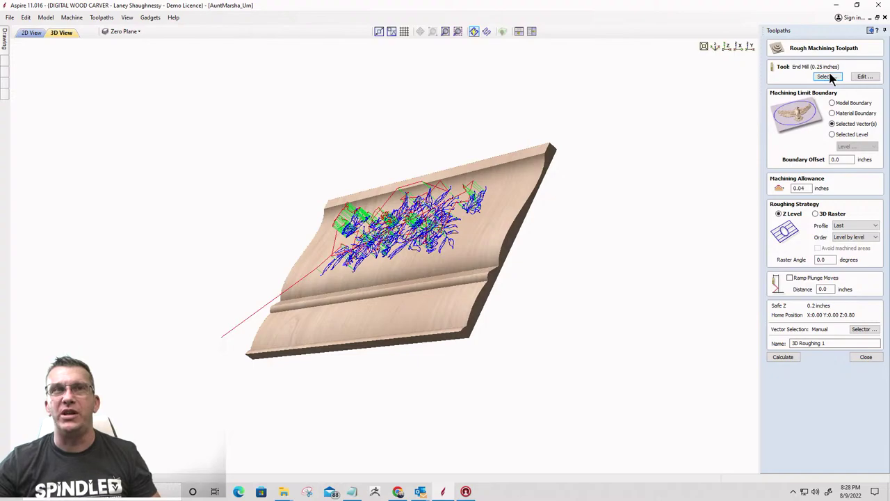
{"action": "left_click", "coordinate": [832, 114]}
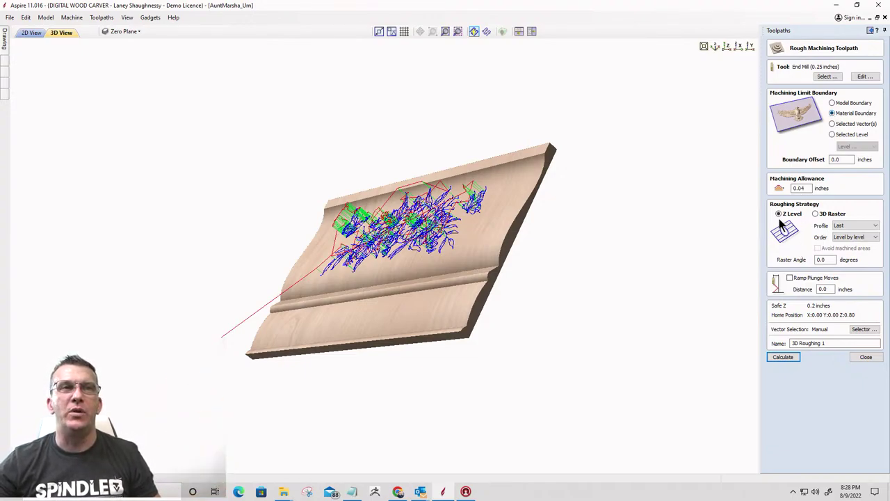
{"action": "left_click", "coordinate": [780, 358]}
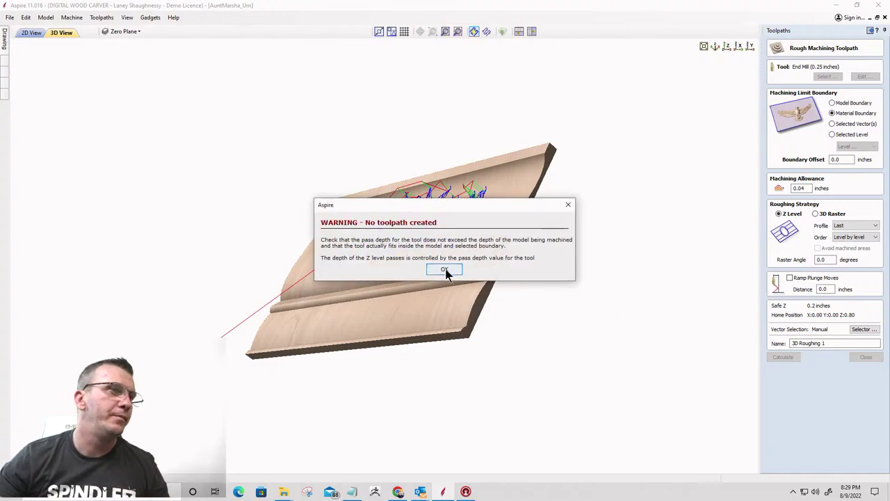
{"action": "left_click", "coordinate": [445, 270]}
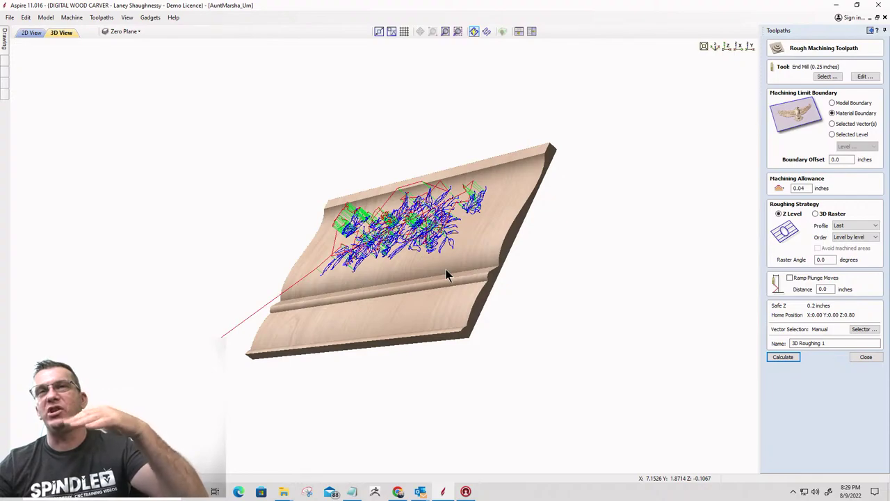
Change the roughing end mill's pass depth to 0.0625 inches and calculate 3D Roughing 1
{"action": "left_click", "coordinate": [860, 78]}
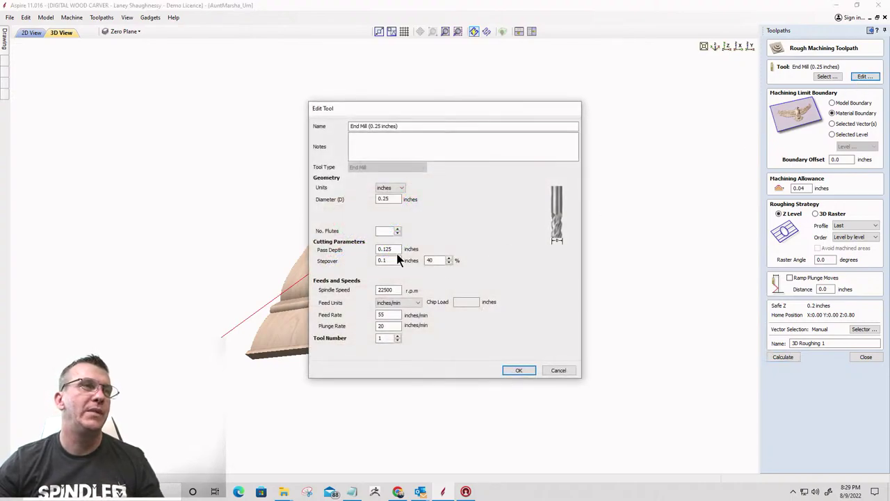
{"action": "double_click", "coordinate": [387, 249]}
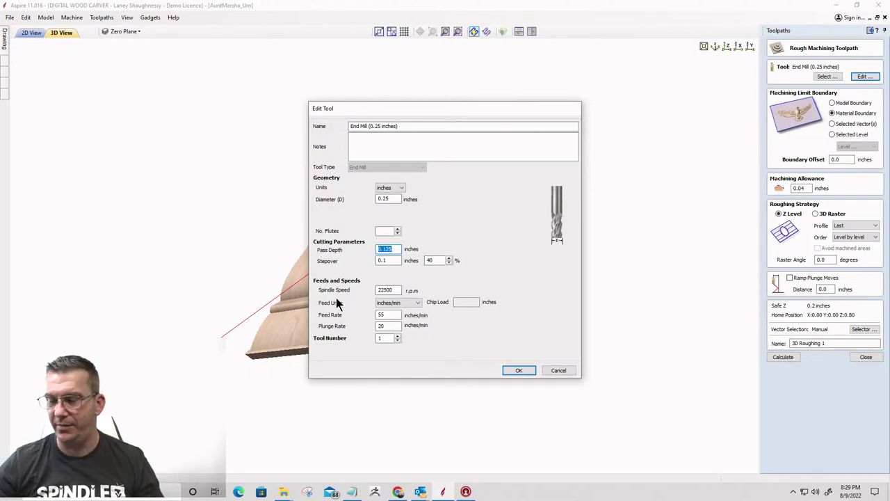
{"action": "type", "text": ".0625"}
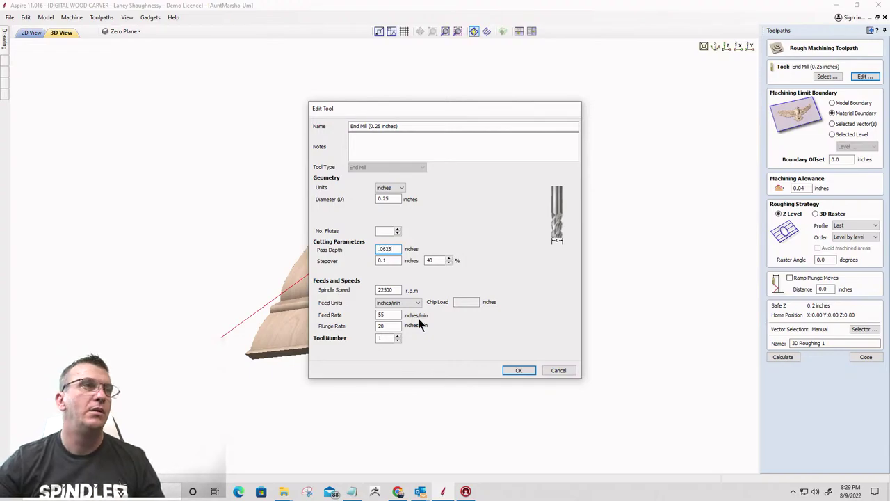
{"action": "left_click", "coordinate": [519, 370]}
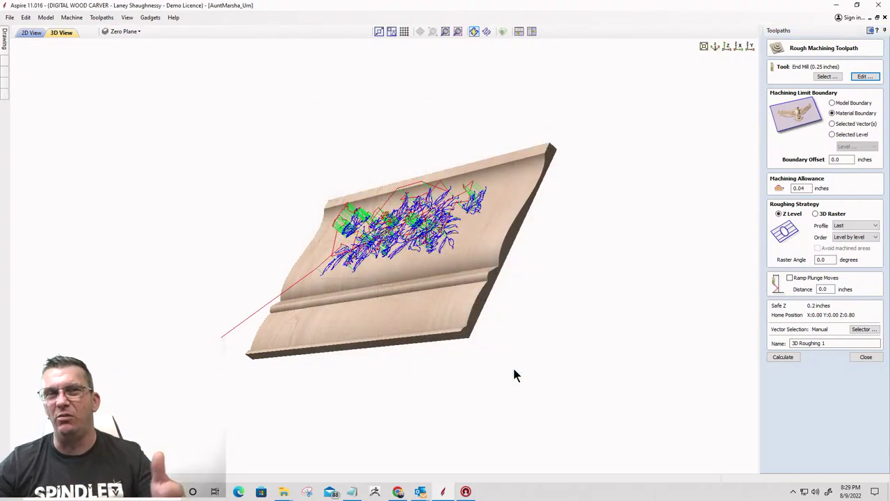
{"action": "left_click", "coordinate": [788, 358]}
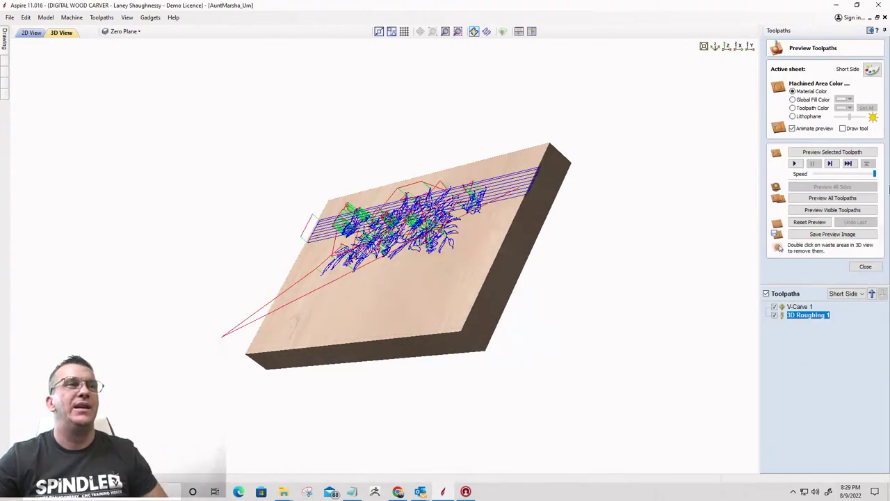
Preview the 3D Roughing 1 cut on the board from a rotated 3D angle
{"action": "left_click_drag", "start_coordinate": [522, 251], "coordinate": [487, 245]}
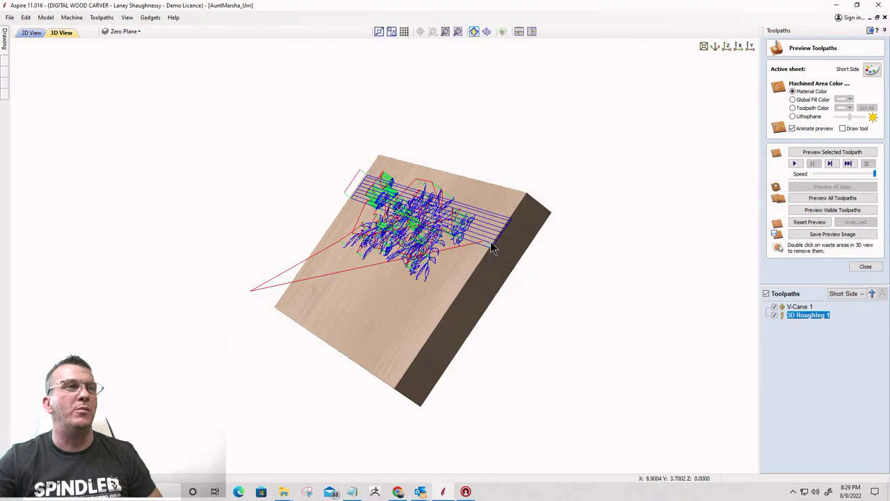
{"action": "left_click", "coordinate": [818, 154]}
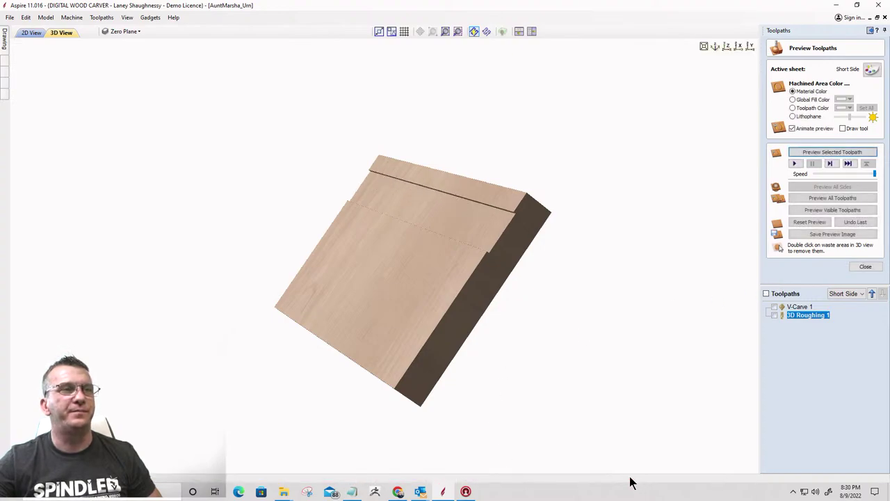
{"action": "left_click_drag", "start_coordinate": [526, 259], "coordinate": [520, 268]}
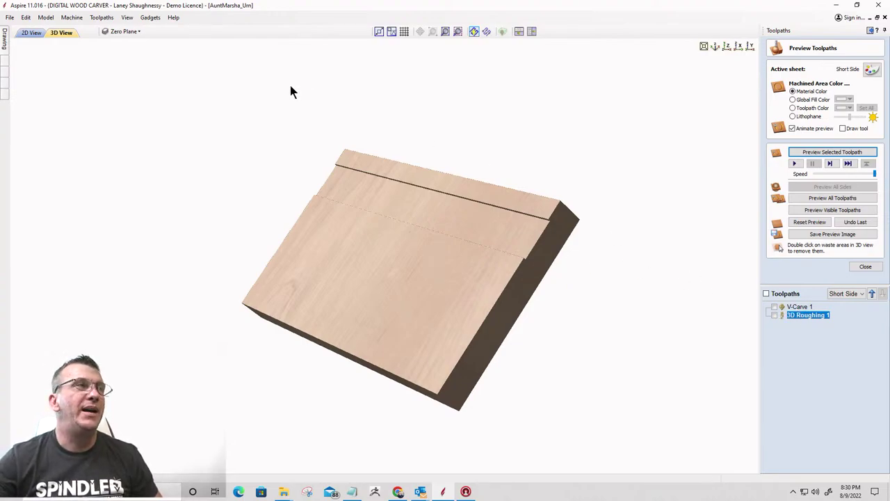
Create 3D Finish 1 with only the 46286 tool, boundary offset 0 and Material Boundary, then calculate
{"action": "left_click", "coordinate": [31, 33]}
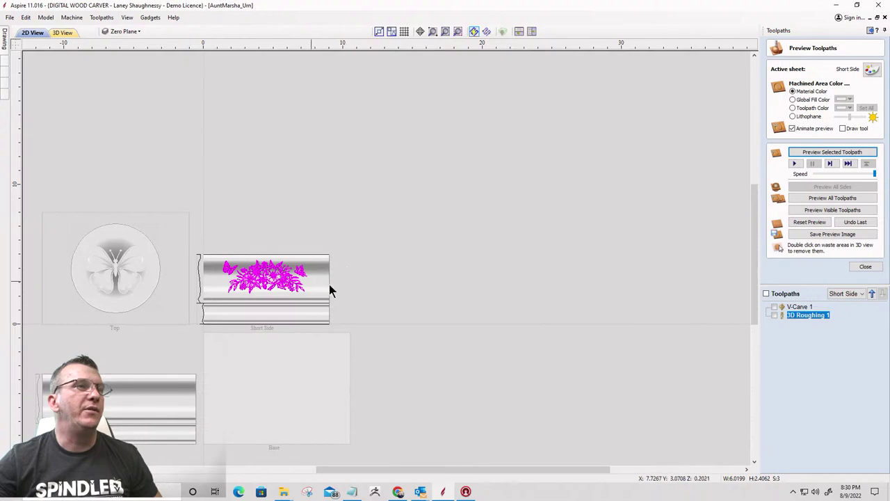
{"action": "left_click", "coordinate": [865, 266]}
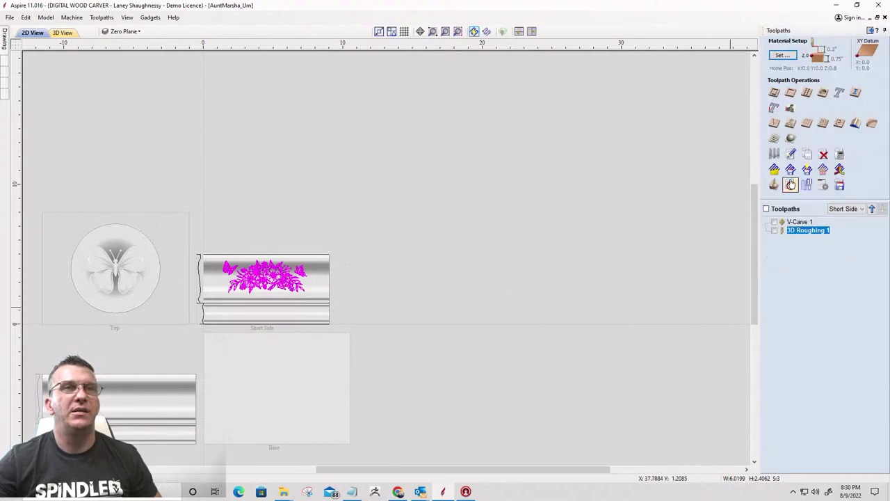
{"action": "left_click", "coordinate": [790, 139]}
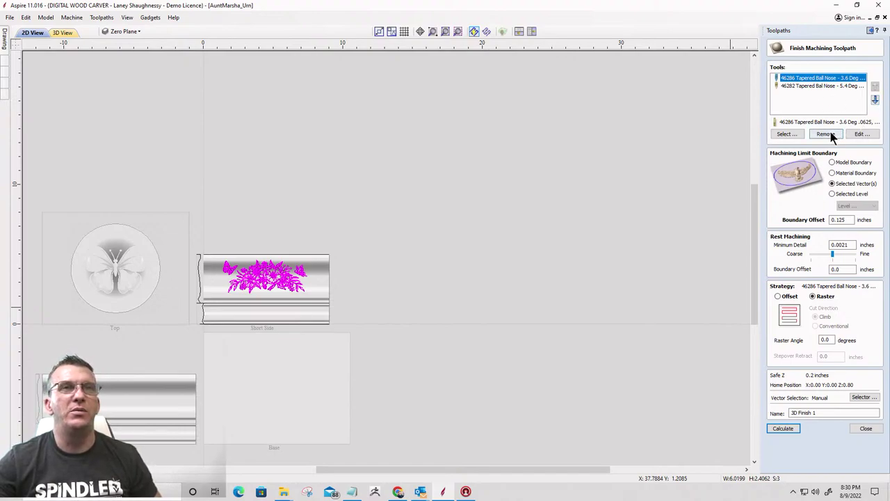
{"action": "left_click", "coordinate": [832, 87]}
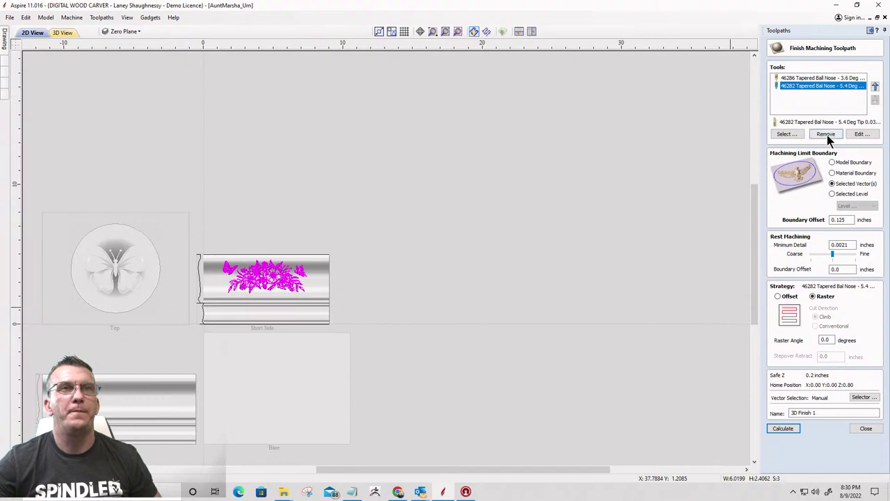
{"action": "left_click", "coordinate": [827, 134]}
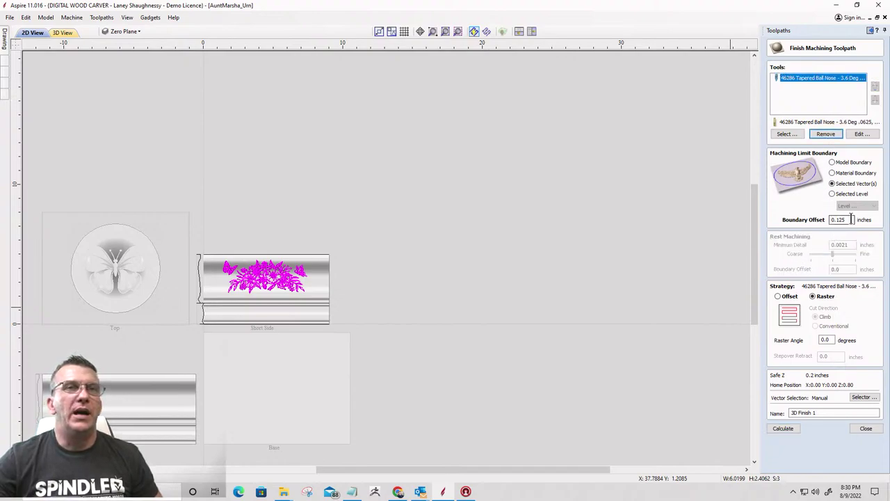
{"action": "left_click_drag", "start_coordinate": [850, 219], "coordinate": [776, 219]}
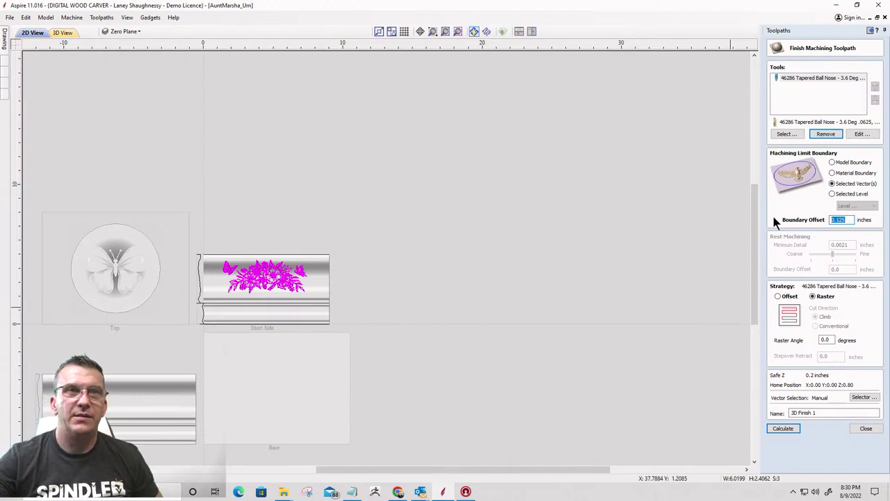
{"action": "key", "text": "BackSpace"}
{"action": "type", "text": "0"}
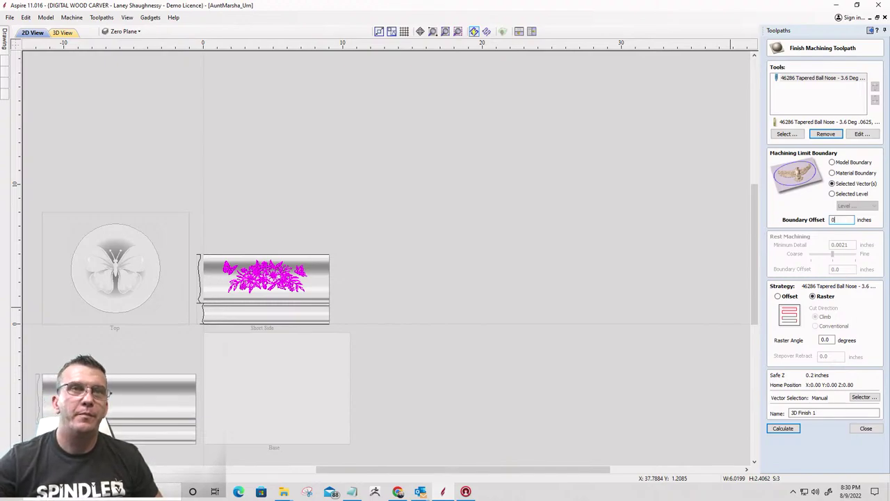
{"action": "left_click", "coordinate": [833, 173]}
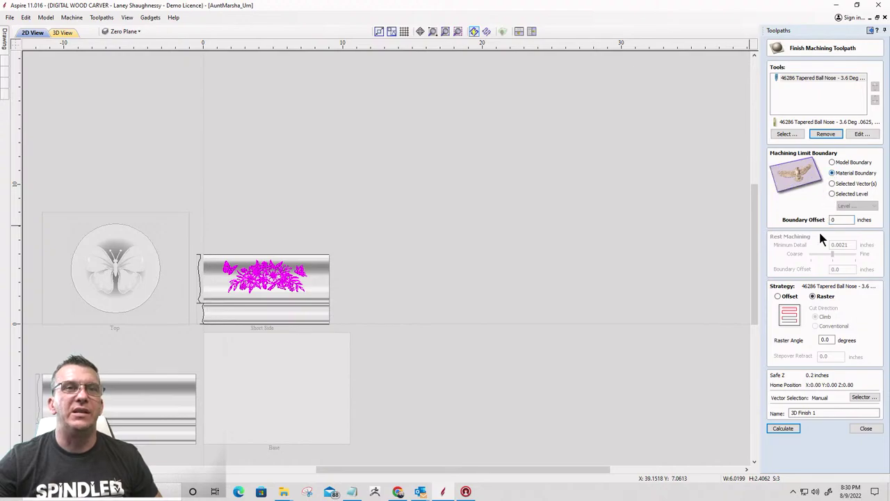
{"action": "left_click", "coordinate": [782, 428]}
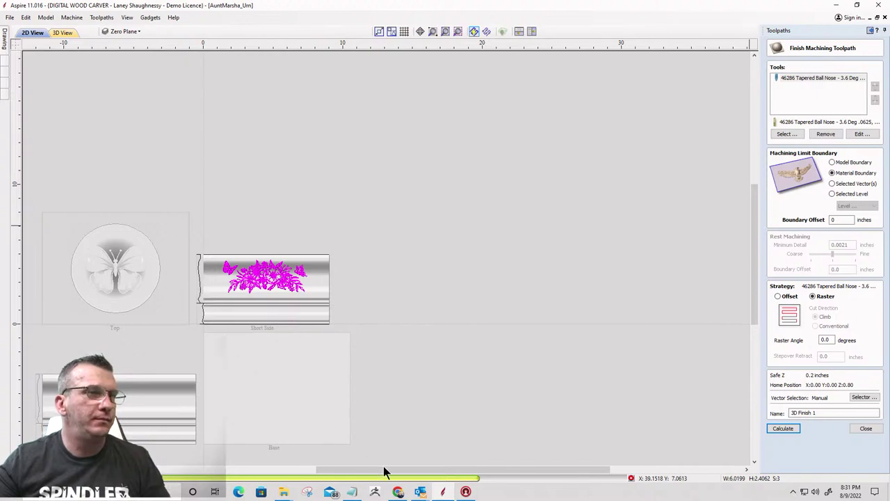
{"action": "mouse_move", "coordinate": [417, 493]}
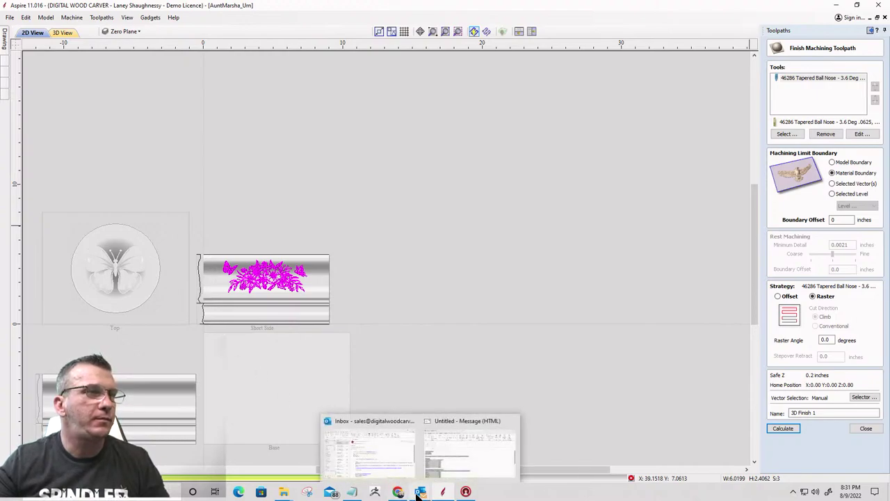
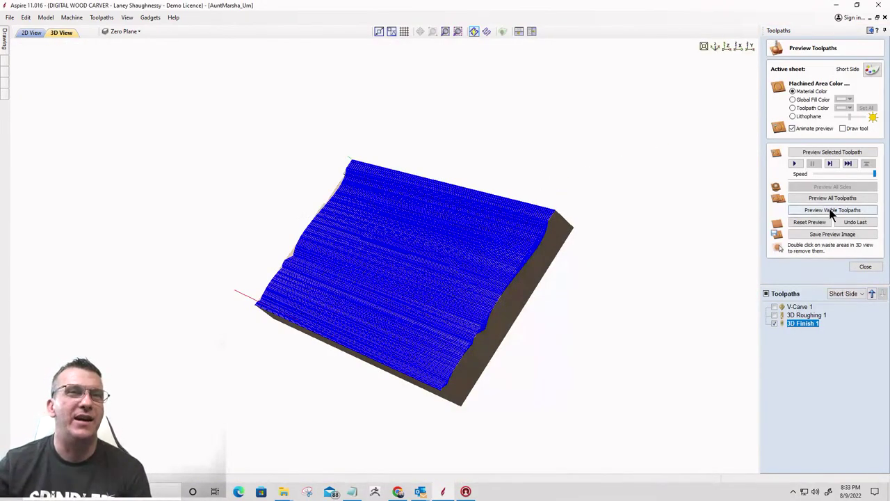
Simulate the 3D Finish 1 toolpath and orbit and zoom to inspect the machined crown moulding profile
{"action": "left_click", "coordinate": [831, 210]}
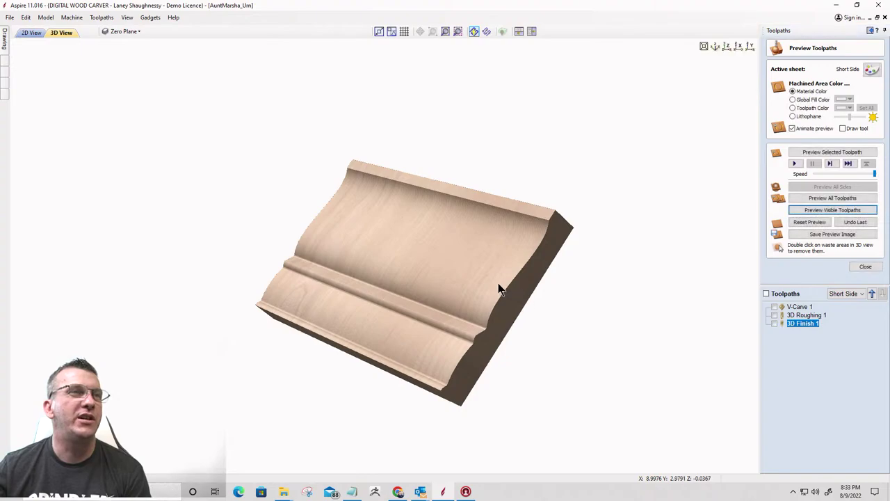
{"action": "left_click_drag", "start_coordinate": [498, 285], "coordinate": [527, 274]}
{"action": "scroll", "coordinate": [511, 288], "scroll_direction": "up", "scroll_amount": 3}
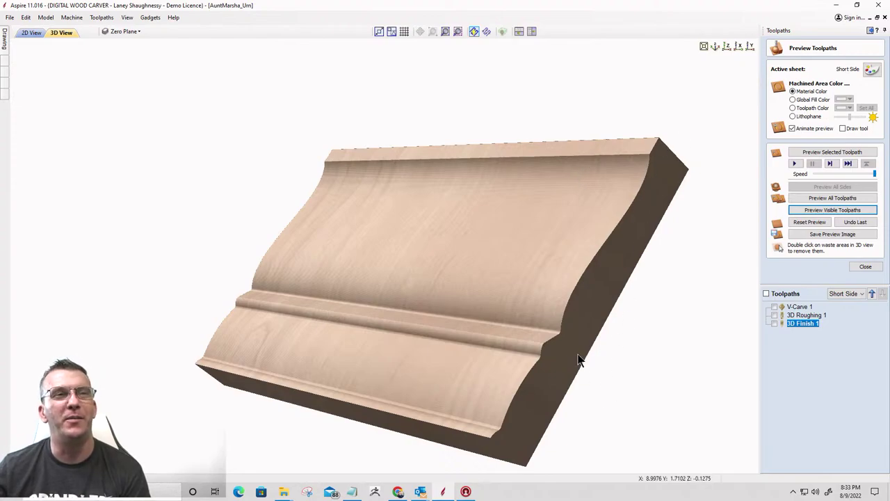
{"action": "left_click_drag", "start_coordinate": [580, 361], "coordinate": [575, 369]}
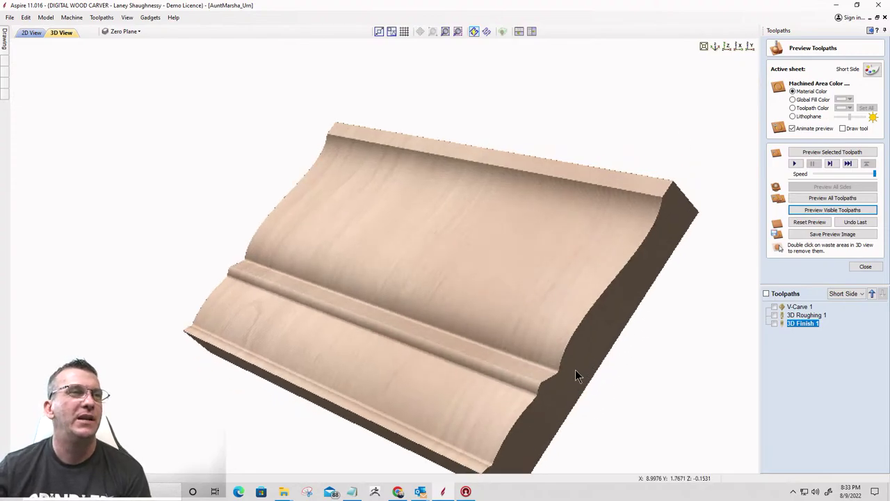
Make V-Carve 1 visible, simulate it, and turn the board front-on to see the carved flowers and butterflies
{"action": "left_click", "coordinate": [774, 307]}
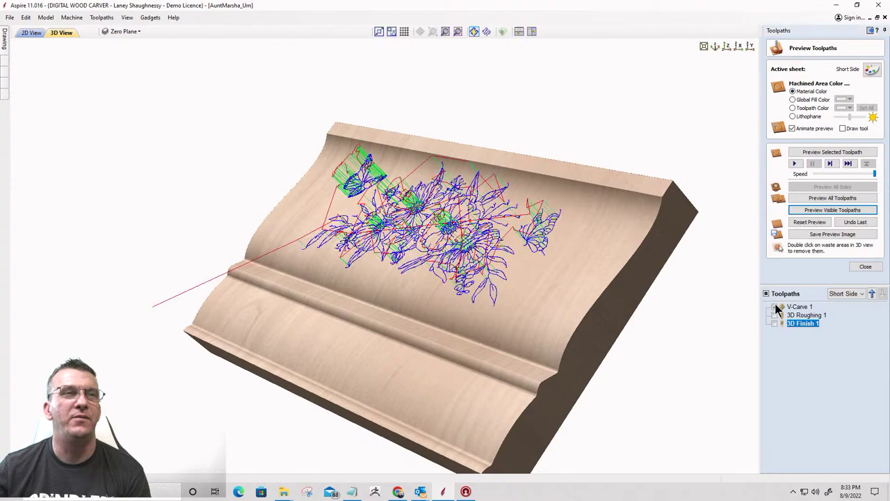
{"action": "left_click", "coordinate": [824, 212]}
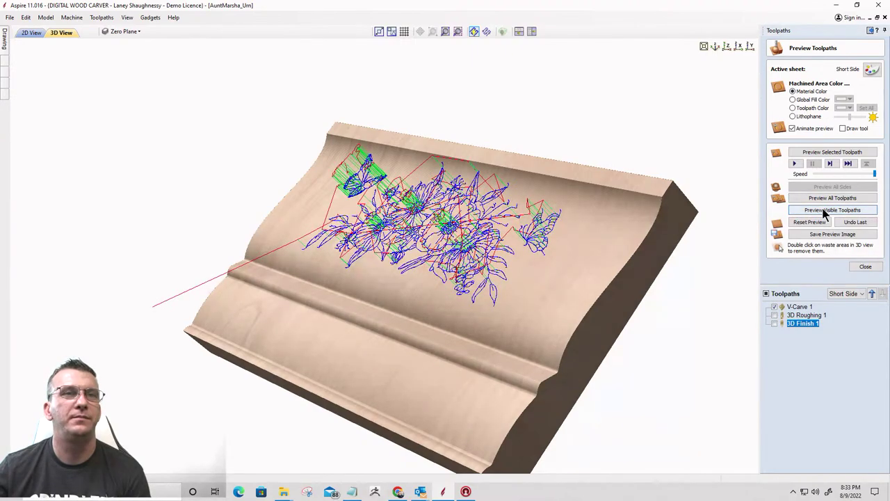
{"action": "left_click", "coordinate": [824, 212]}
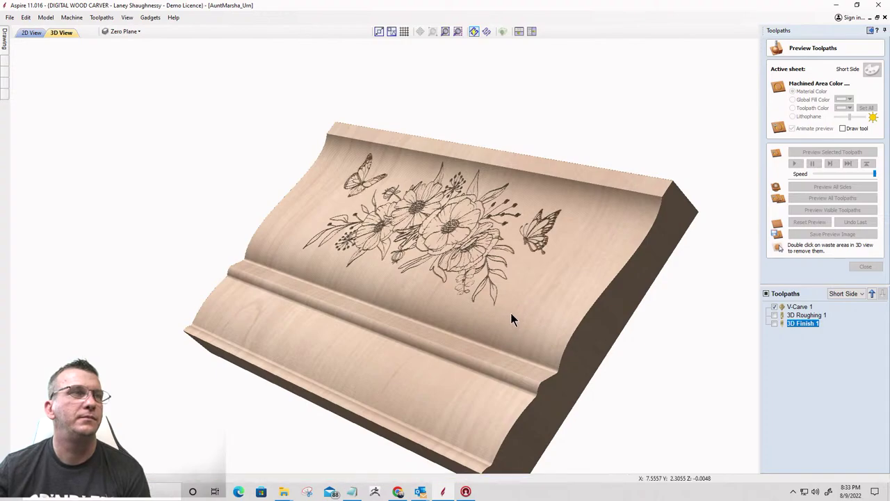
{"action": "left_click_drag", "start_coordinate": [511, 318], "coordinate": [653, 297]}
{"action": "scroll", "coordinate": [385, 258], "scroll_direction": "up", "scroll_amount": 3}
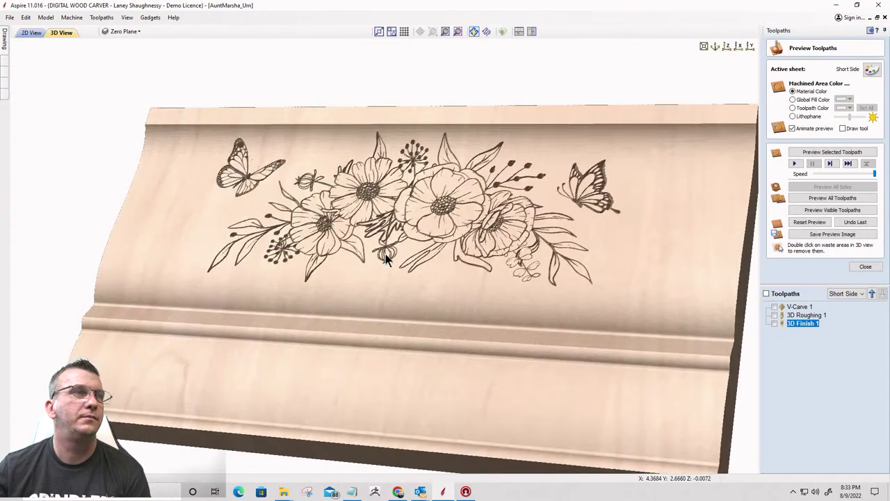
{"action": "scroll", "coordinate": [385, 253], "scroll_direction": "up", "scroll_amount": 2}
{"action": "left_click_drag", "start_coordinate": [392, 252], "coordinate": [570, 237]}
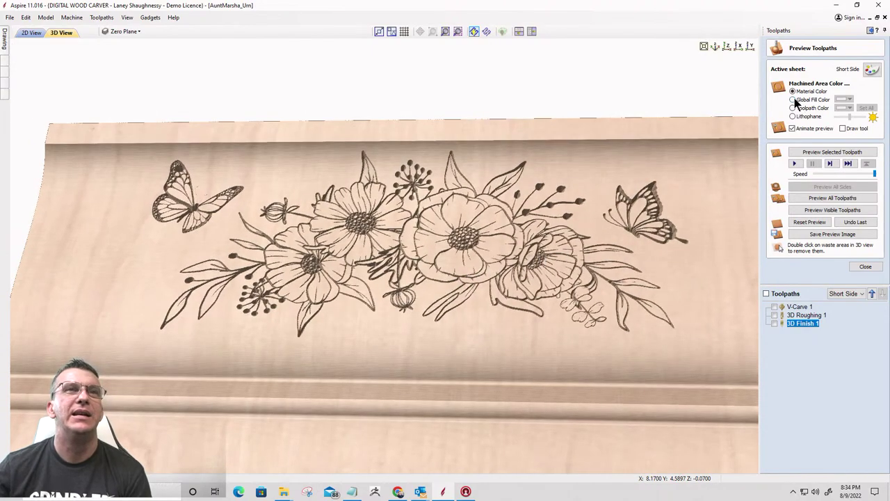
Colour machined areas by Toolpath Color with V-Carve 1 set to black, then view the whole moulding
{"action": "left_click", "coordinate": [793, 99]}
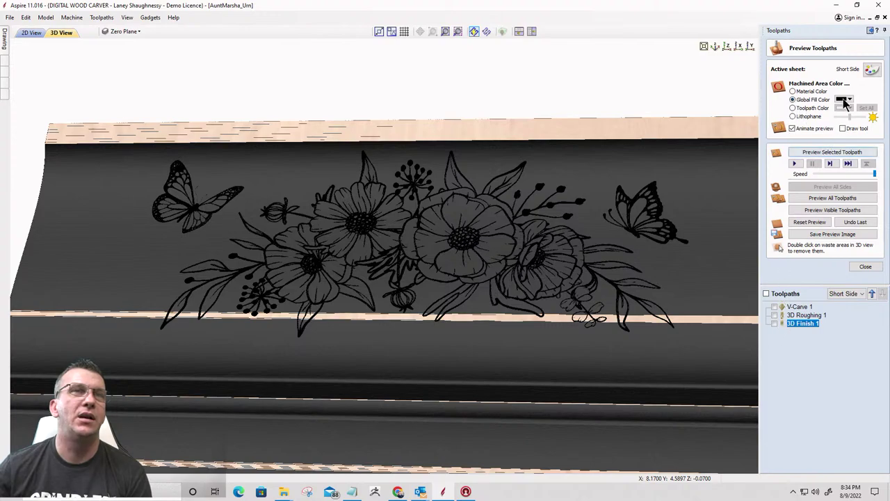
{"action": "left_click", "coordinate": [793, 107]}
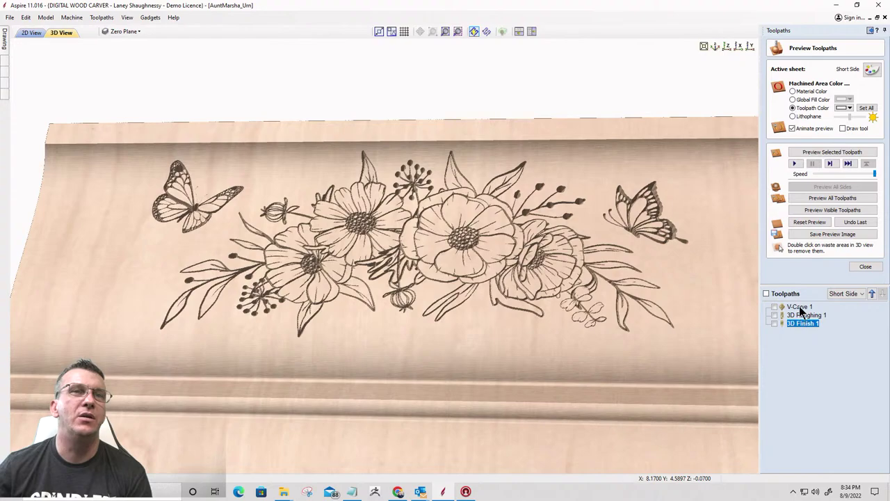
{"action": "left_click", "coordinate": [799, 307]}
{"action": "left_click", "coordinate": [849, 108]}
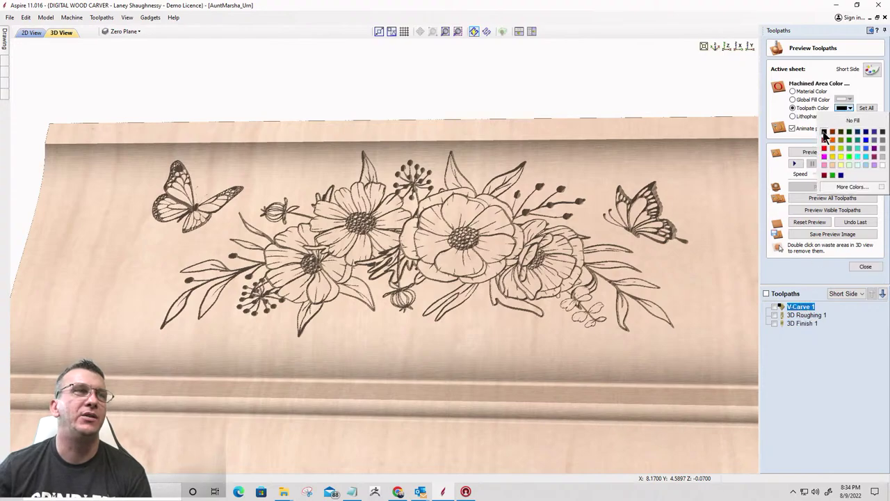
{"action": "left_click", "coordinate": [825, 131]}
{"action": "scroll", "coordinate": [490, 334], "scroll_direction": "down", "scroll_amount": 3}
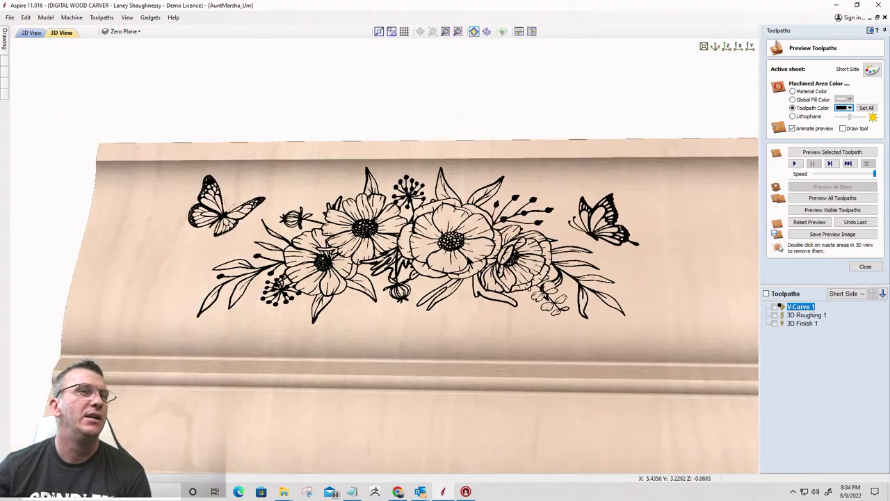
{"action": "left_click_drag", "start_coordinate": [417, 309], "coordinate": [361, 369]}
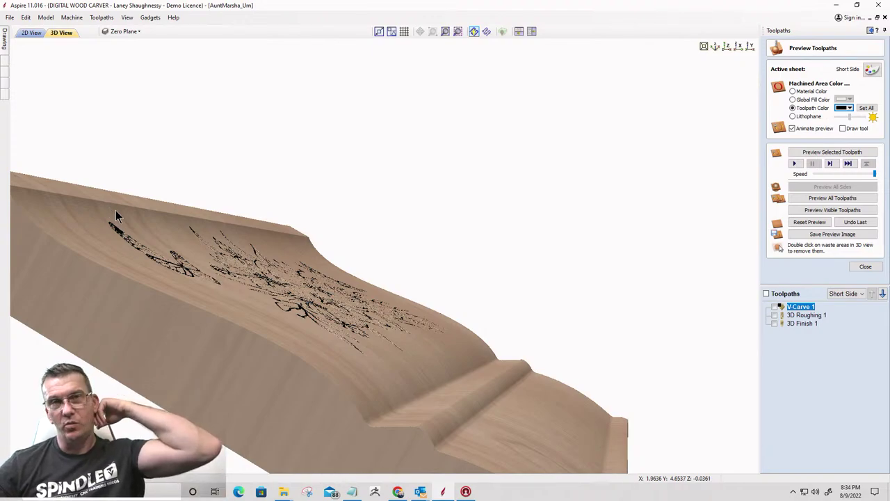
{"action": "left_click_drag", "start_coordinate": [346, 321], "coordinate": [343, 408]}
{"action": "scroll", "coordinate": [338, 345], "scroll_direction": "down", "scroll_amount": 2}
{"action": "scroll", "coordinate": [339, 351], "scroll_direction": "down", "scroll_amount": 2}
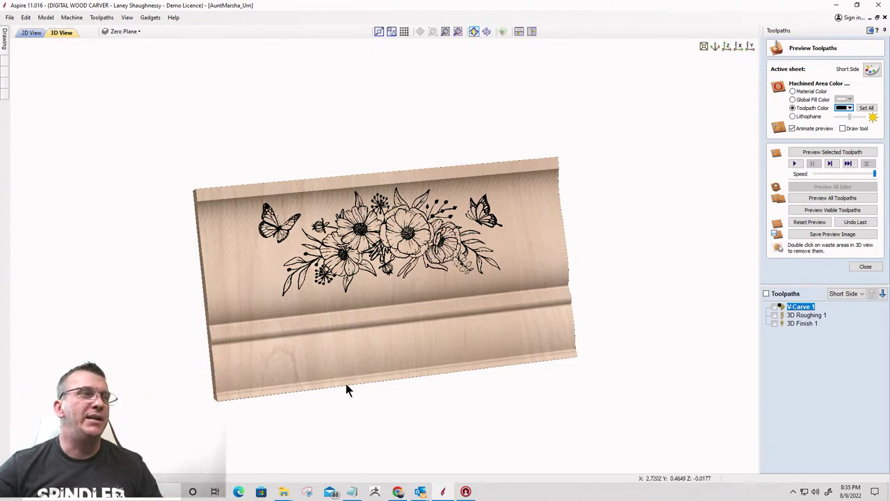
Return to the 2D View with the Drawing tools pinned and start the Create Text tool
{"action": "left_click", "coordinate": [31, 33]}
{"action": "scroll", "coordinate": [435, 287], "scroll_direction": "up", "scroll_amount": 4}
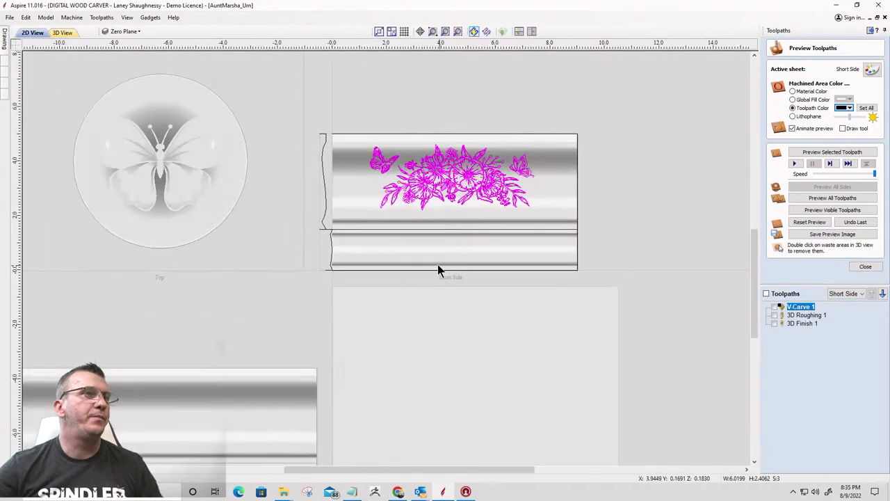
{"action": "mouse_move", "coordinate": [6, 40]}
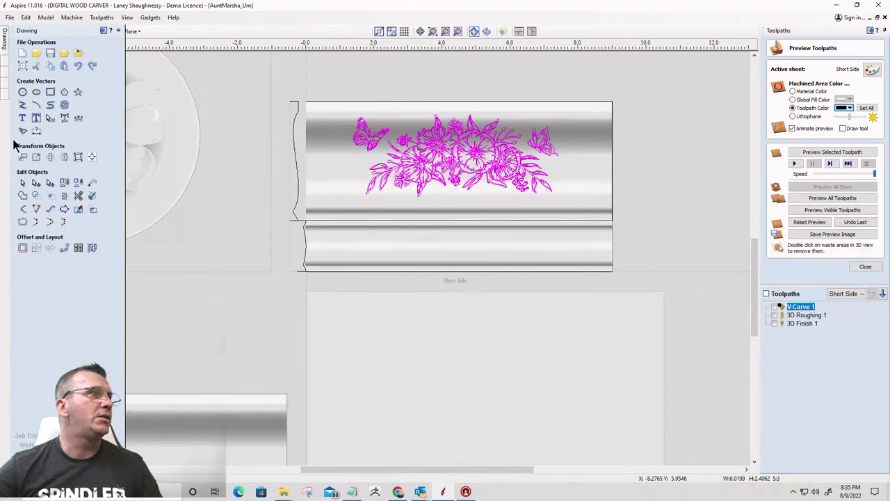
{"action": "left_click", "coordinate": [23, 119]}
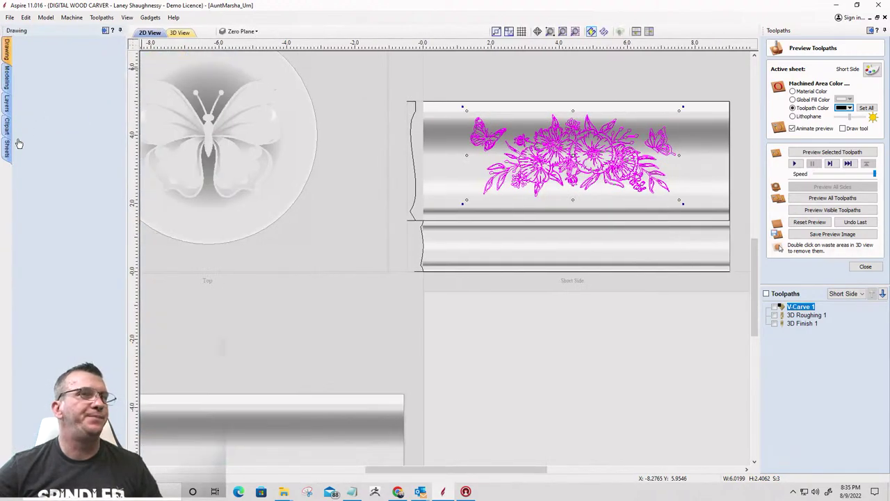
{"action": "left_click", "coordinate": [25, 151]}
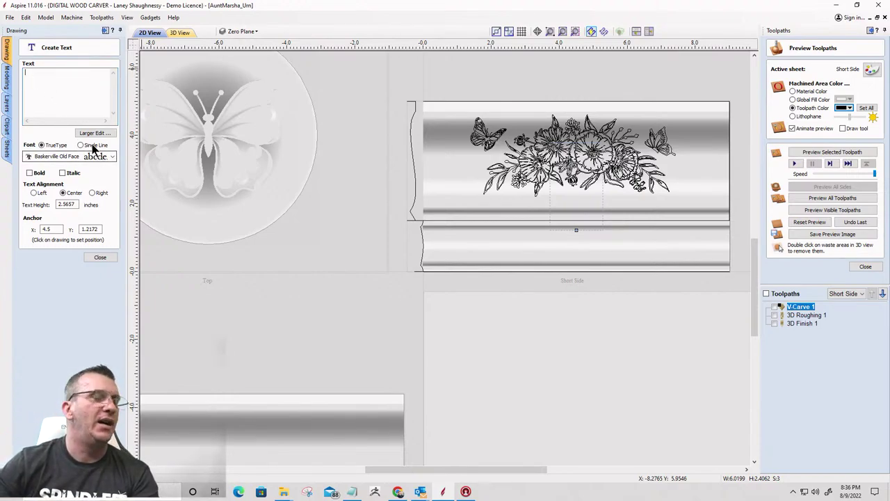
Enter the text "You are my sunshine" in the Create Text form, correcting the typos
{"action": "type", "text": "You"}
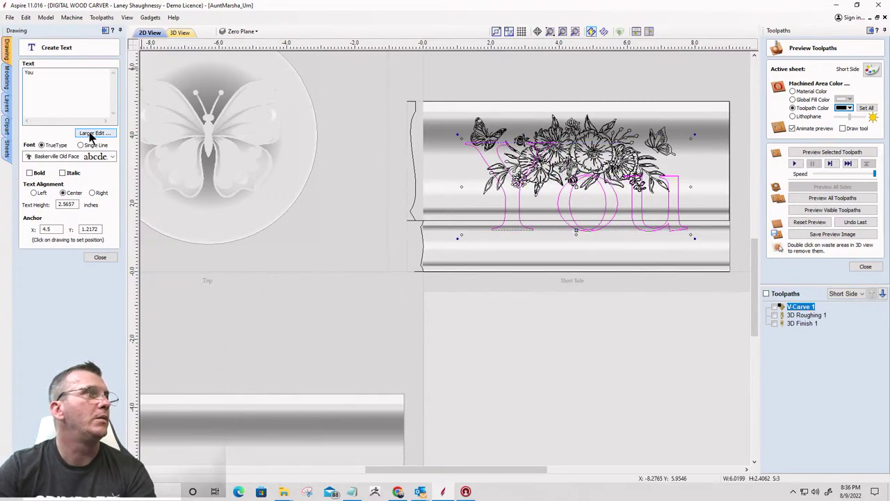
{"action": "key", "text": "BackSpace"}
{"action": "key", "text": "BackSpace"}
{"action": "key", "text": "BackSpace"}
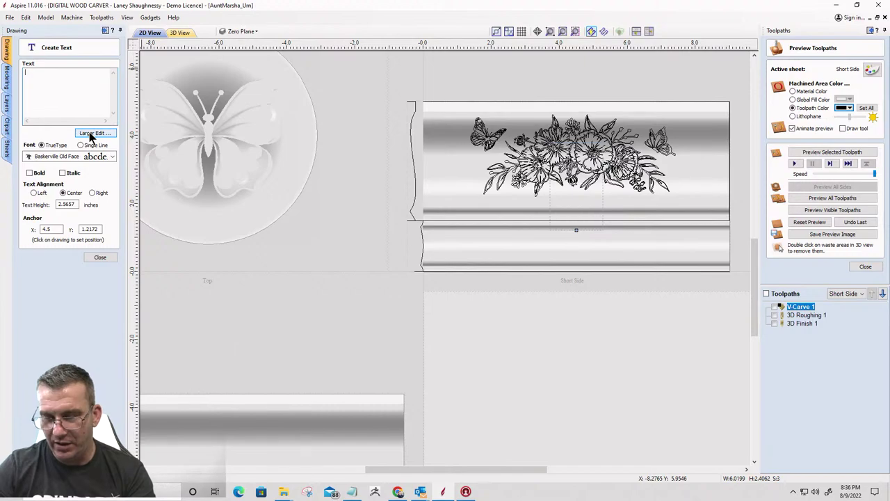
{"action": "type", "text": "I"}
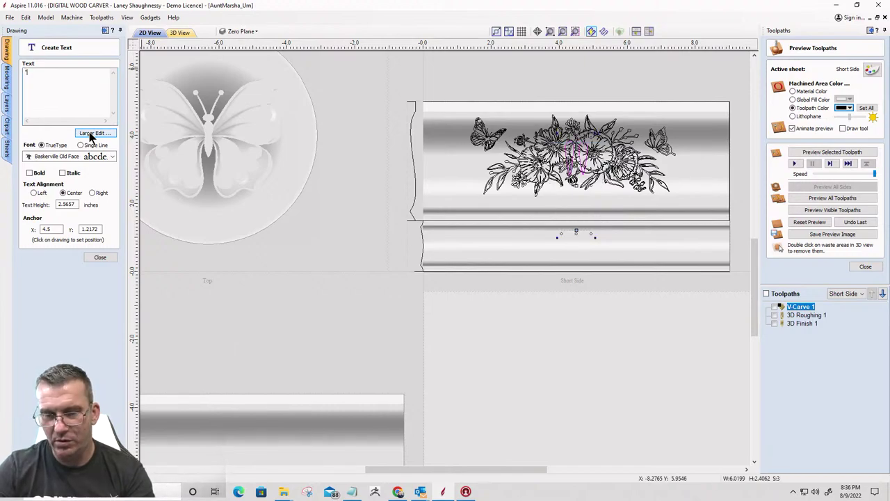
{"action": "type", "text": "Your "}
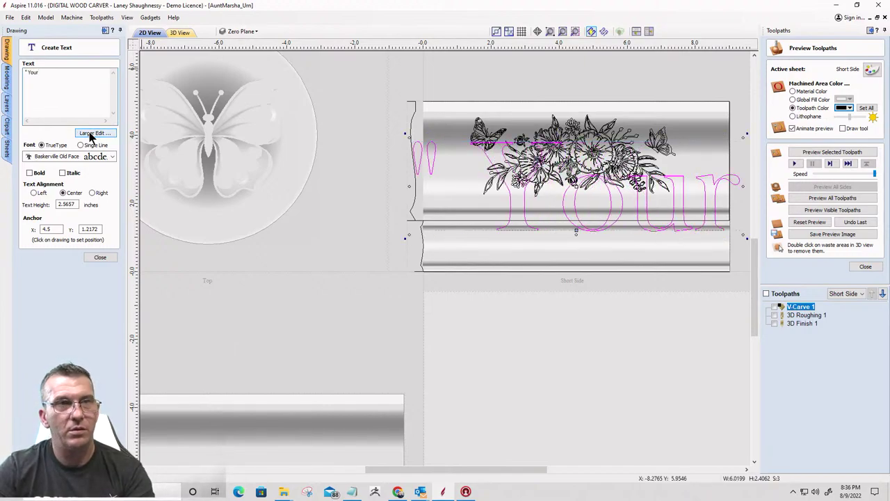
{"action": "type", "text": "are my "}
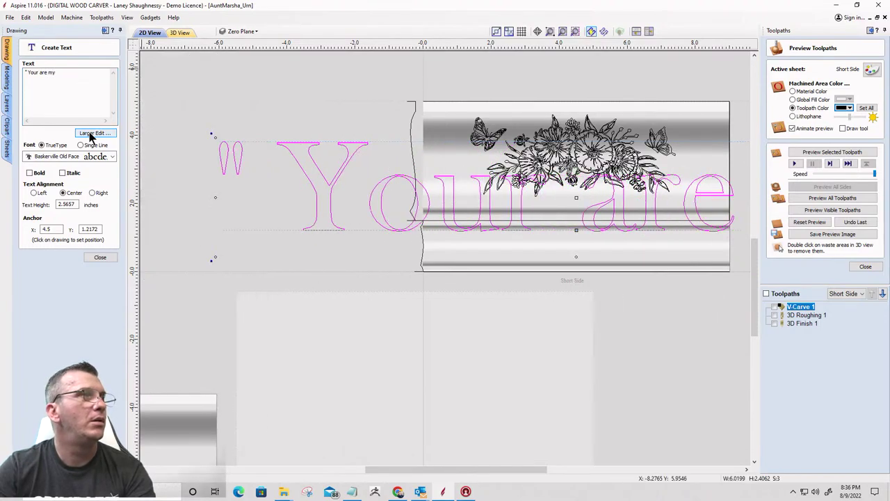
{"action": "type", "text": "sunshine"}
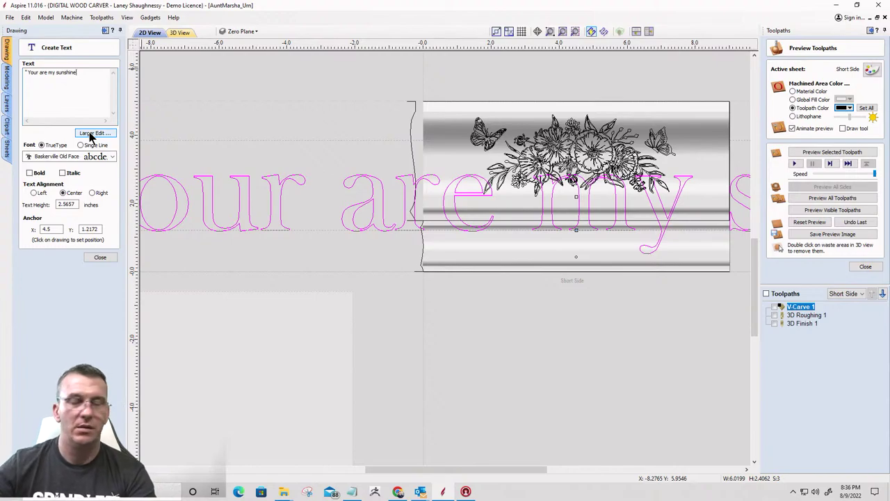
{"action": "type", "text": "\""}
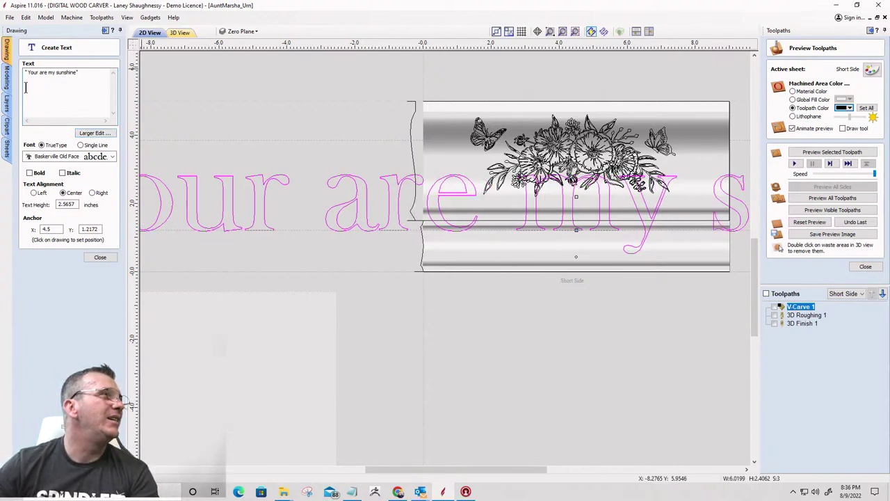
{"action": "key", "text": "BackSpace"}
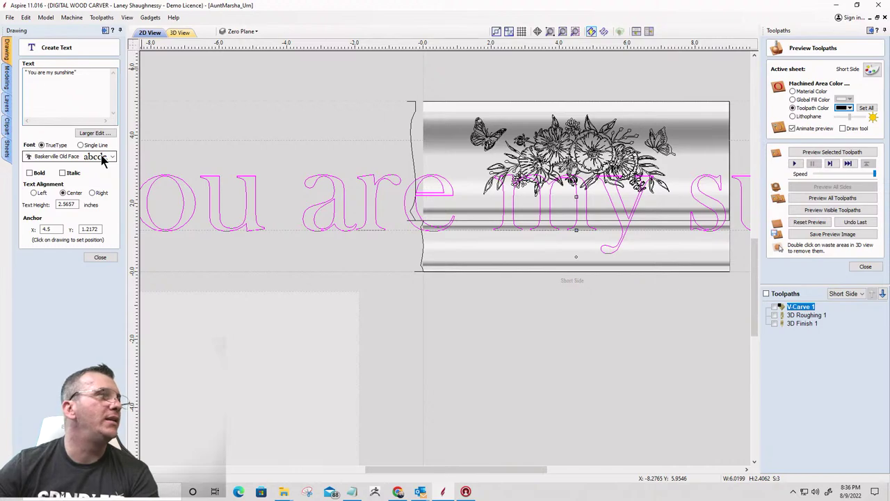
{"action": "double_click", "coordinate": [67, 204]}
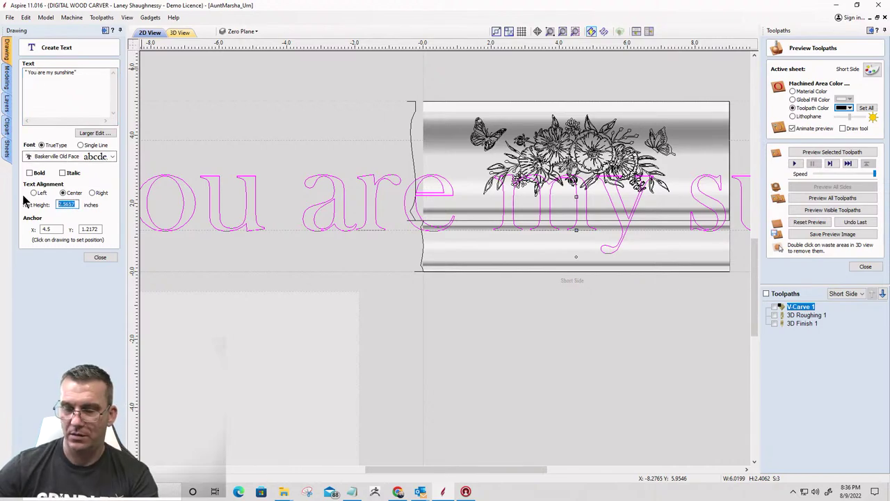
Set the sunshine text to Monotype Corsiva with a 0.5 inch text height
{"action": "type", "text": "1"}
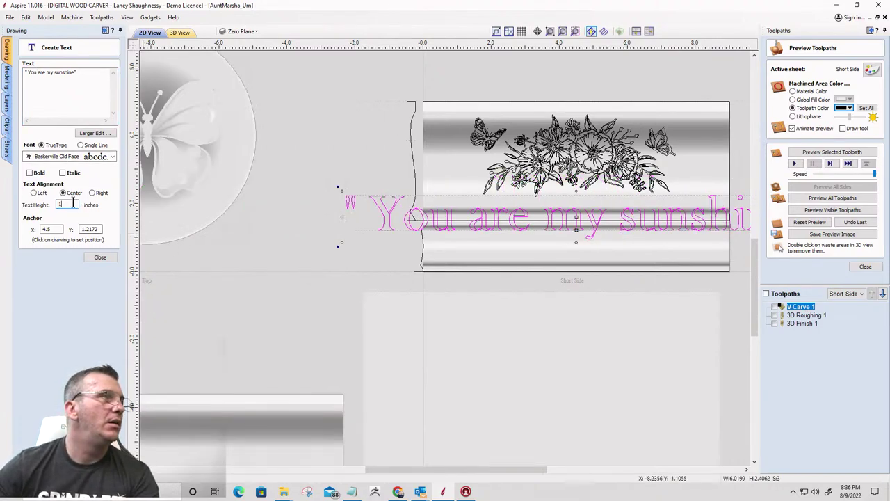
{"action": "left_click", "coordinate": [87, 157]}
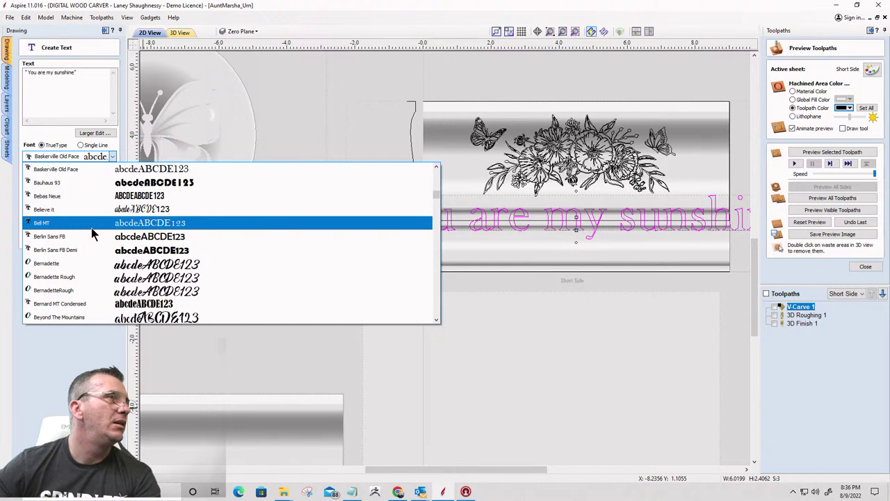
{"action": "key", "text": "m"}
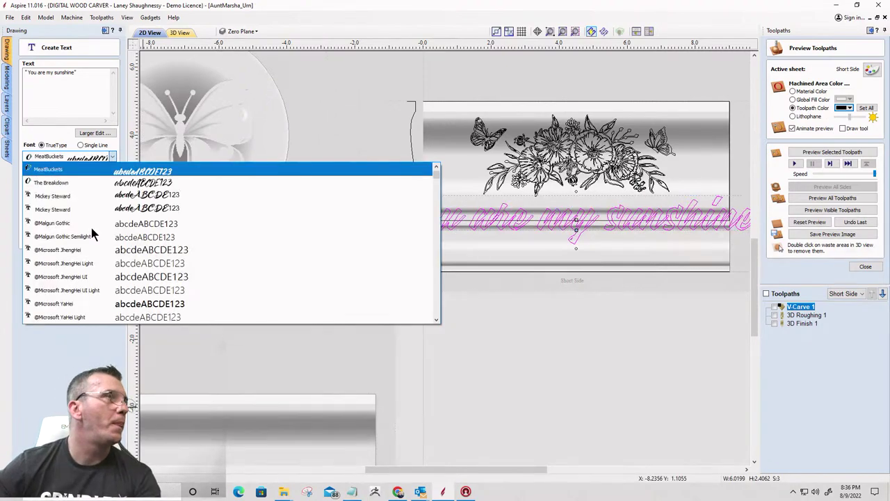
{"action": "scroll", "coordinate": [92, 251], "scroll_direction": "down", "scroll_amount": 3}
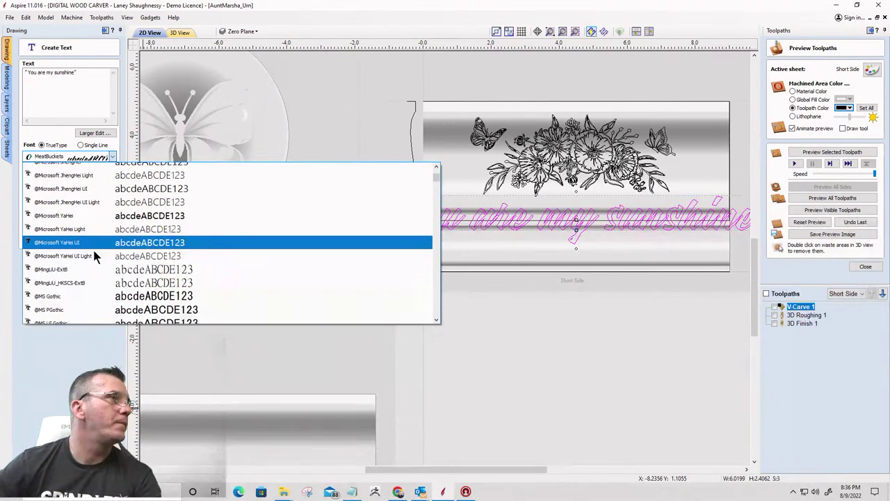
{"action": "scroll", "coordinate": [96, 257], "scroll_direction": "down", "scroll_amount": 1}
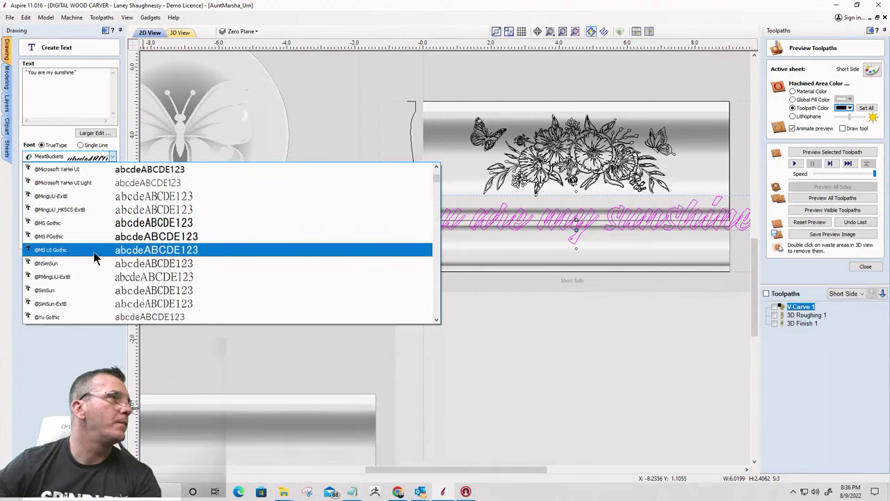
{"action": "scroll", "coordinate": [95, 258], "scroll_direction": "down", "scroll_amount": 15}
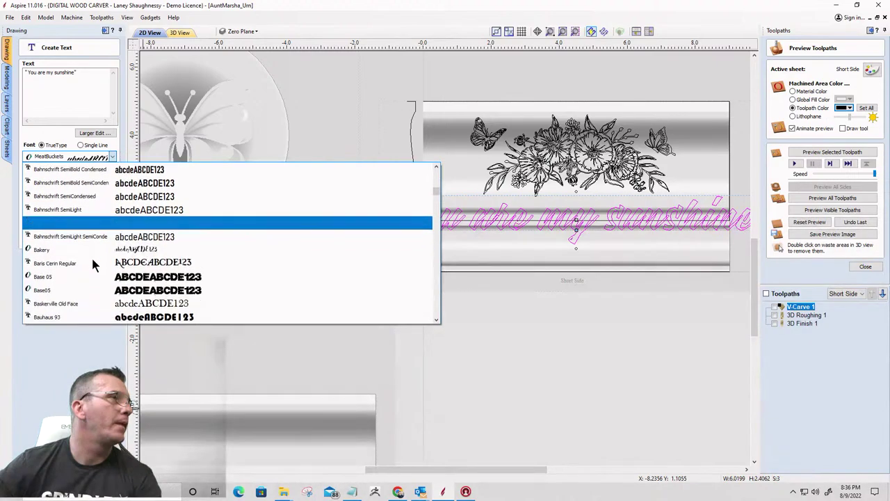
{"action": "scroll", "coordinate": [93, 257], "scroll_direction": "down", "scroll_amount": 20}
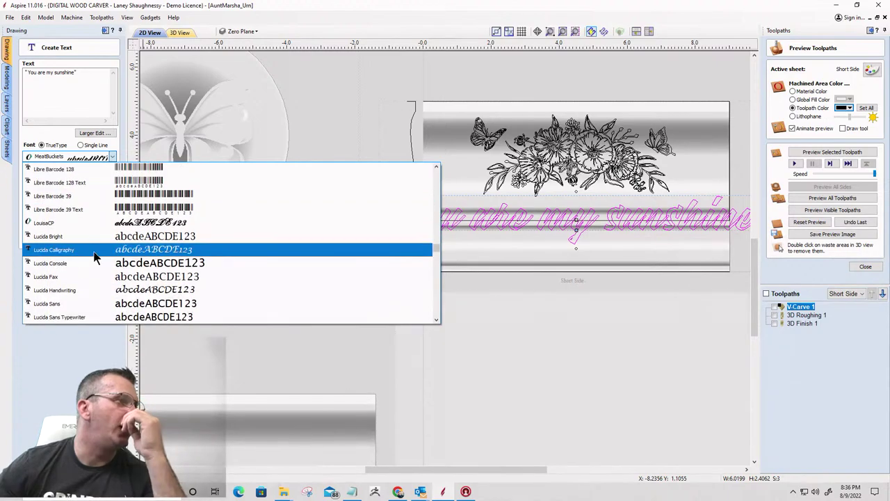
{"action": "scroll", "coordinate": [96, 257], "scroll_direction": "down", "scroll_amount": 4}
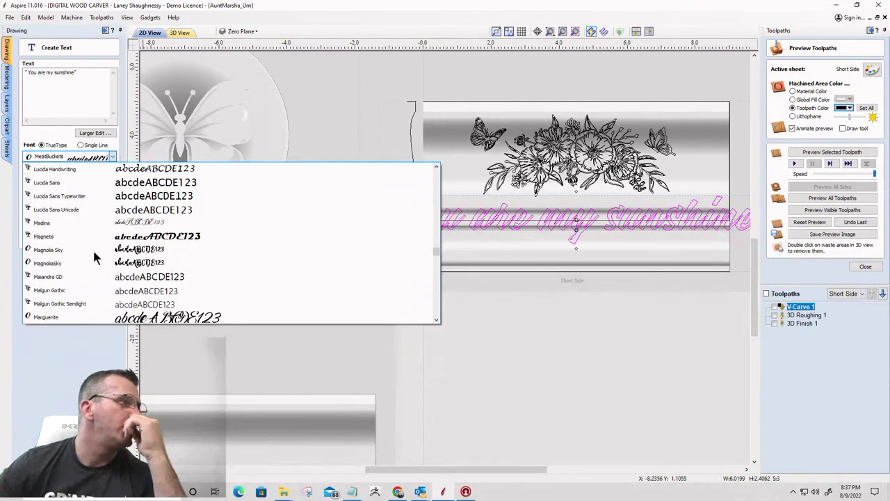
{"action": "scroll", "coordinate": [95, 257], "scroll_direction": "down", "scroll_amount": 3}
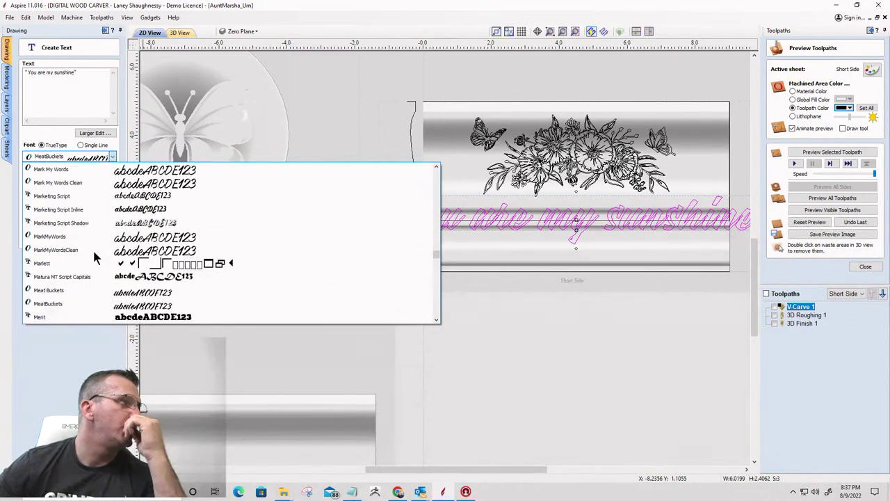
{"action": "scroll", "coordinate": [96, 258], "scroll_direction": "down", "scroll_amount": 6}
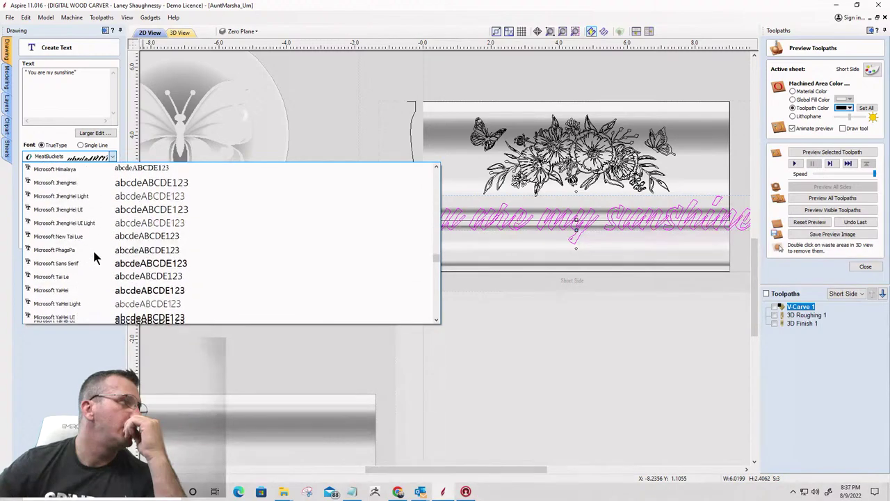
{"action": "scroll", "coordinate": [95, 257], "scroll_direction": "down", "scroll_amount": 3}
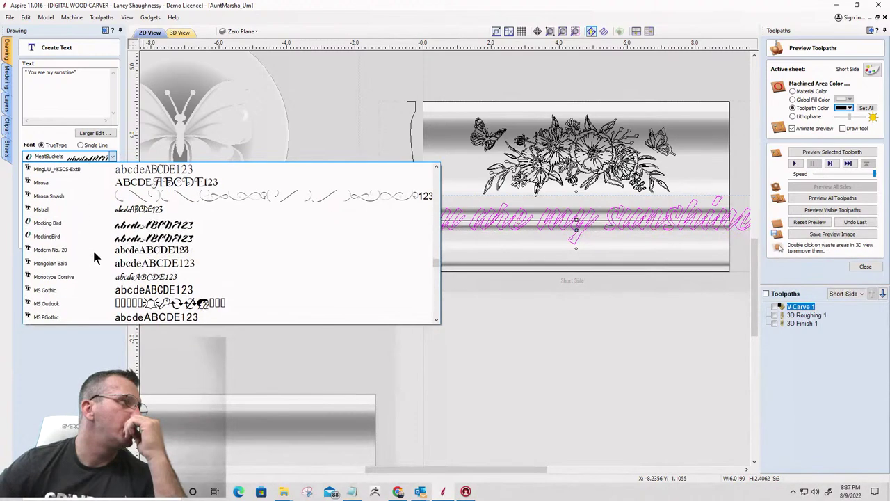
{"action": "left_click", "coordinate": [95, 277]}
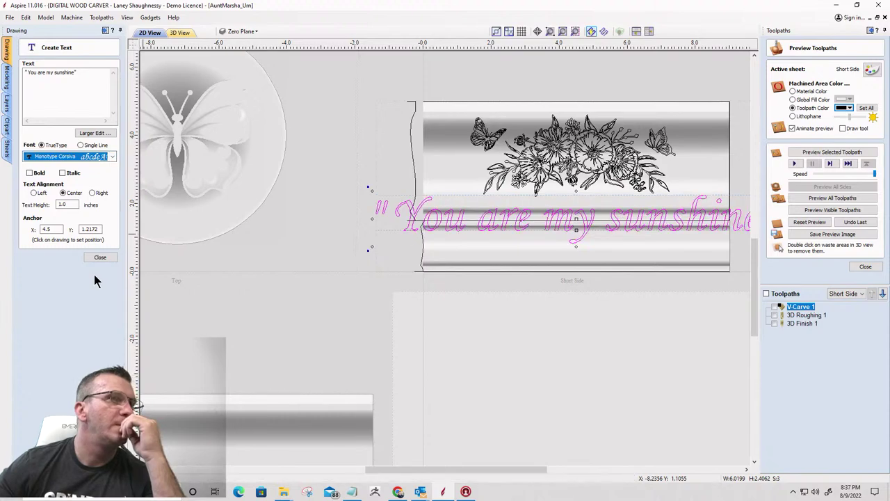
{"action": "double_click", "coordinate": [73, 204]}
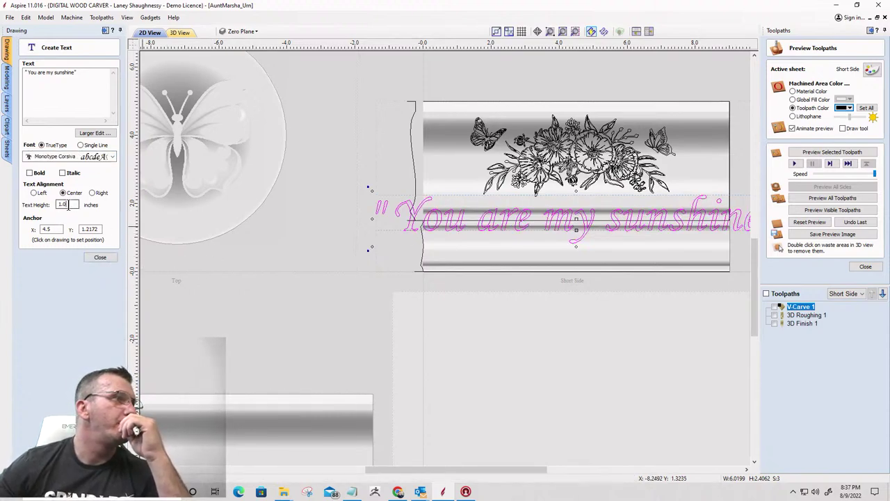
{"action": "type", "text": ".5"}
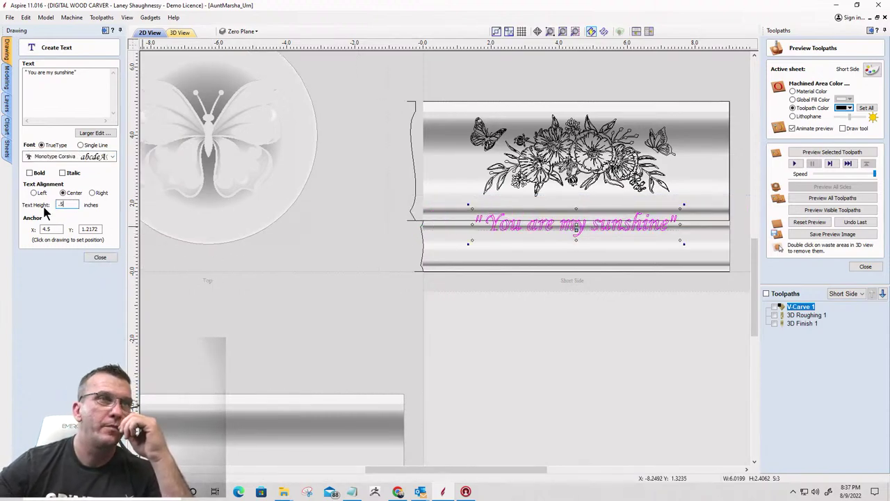
{"action": "left_click", "coordinate": [576, 237]}
Drag the sunshine text down into the lower moulding band
{"action": "scroll", "coordinate": [576, 237], "scroll_direction": "up", "scroll_amount": 2}
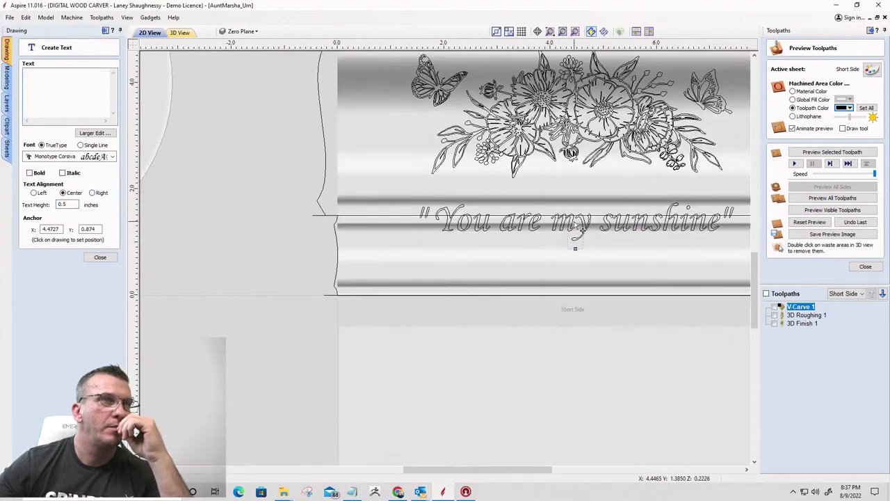
{"action": "left_click", "coordinate": [570, 220]}
{"action": "left_click_drag", "start_coordinate": [570, 220], "coordinate": [568, 257]}
{"action": "scroll", "coordinate": [567, 257], "scroll_direction": "down", "scroll_amount": 3}
{"action": "scroll", "coordinate": [596, 279], "scroll_direction": "up", "scroll_amount": 3}
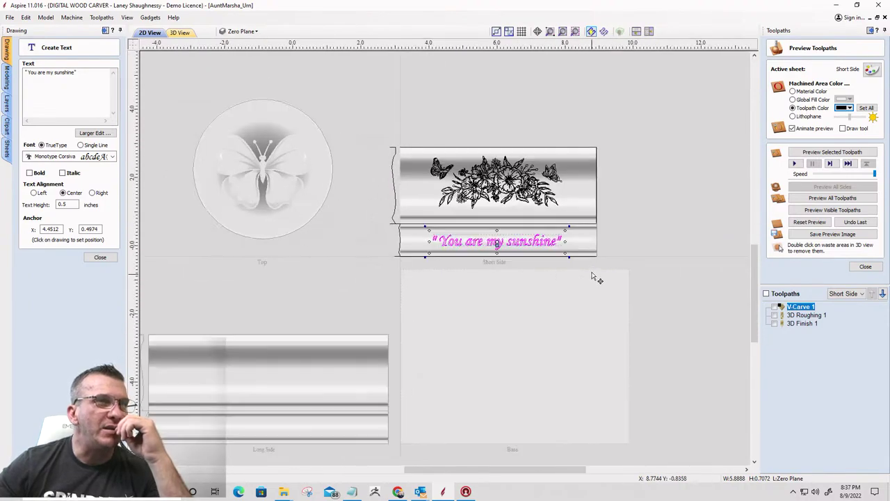
{"action": "scroll", "coordinate": [362, 239], "scroll_direction": "down", "scroll_amount": 3}
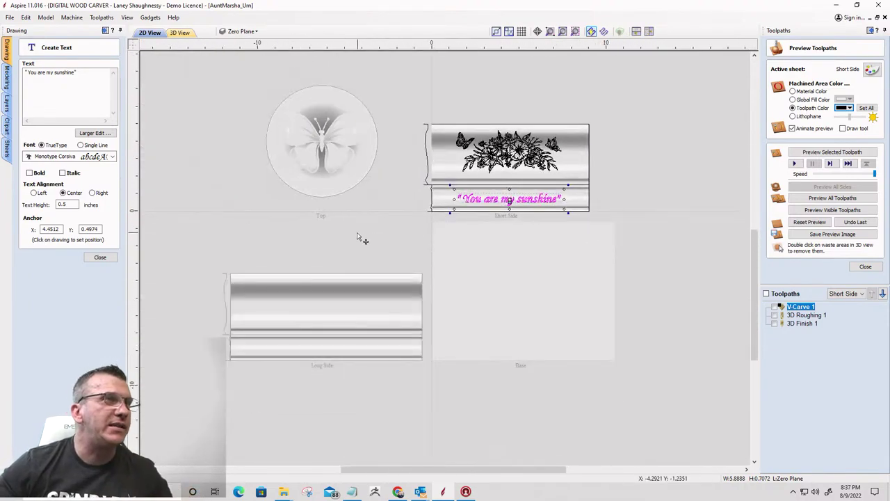
{"action": "scroll", "coordinate": [461, 221], "scroll_direction": "up", "scroll_amount": 3}
{"action": "scroll", "coordinate": [480, 167], "scroll_direction": "down", "scroll_amount": 1}
{"action": "scroll", "coordinate": [480, 166], "scroll_direction": "up", "scroll_amount": 3}
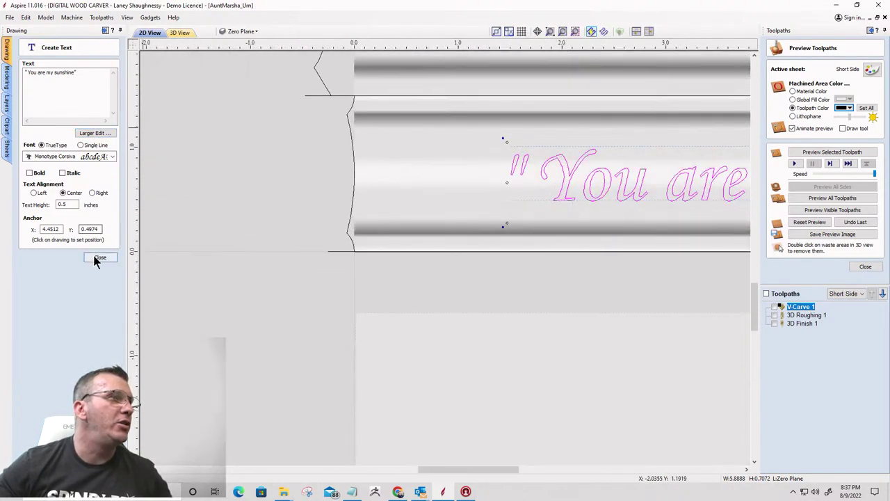
Draw a 9-inch horizontal line at angle 0 starting from X 0, Y 0.75
{"action": "left_click", "coordinate": [95, 257]}
{"action": "left_click", "coordinate": [349, 118]}
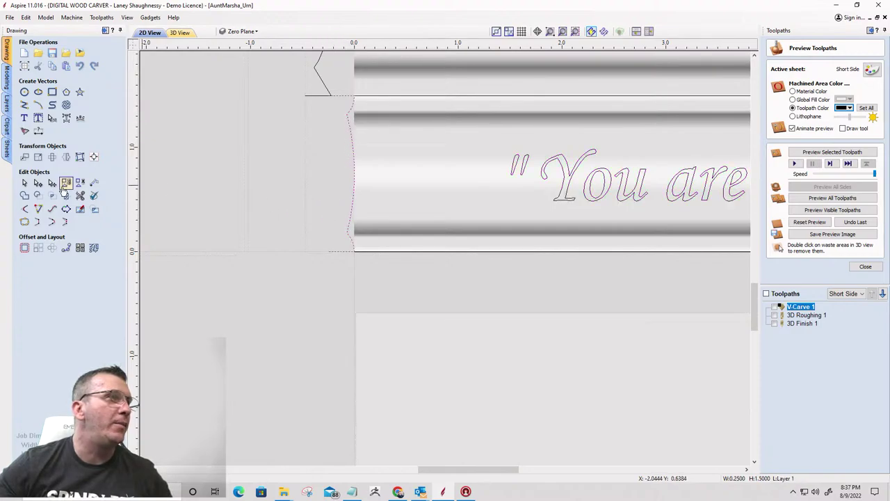
{"action": "left_click", "coordinate": [23, 106]}
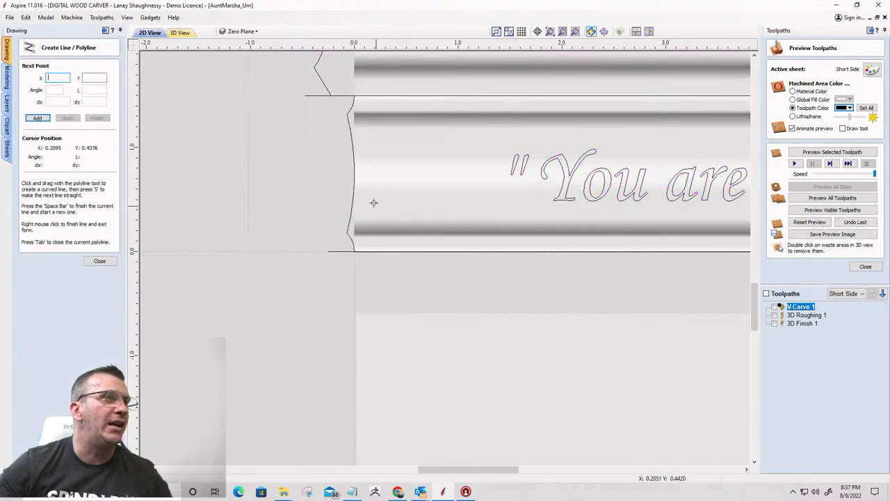
{"action": "left_click", "coordinate": [353, 168]}
{"action": "scroll", "coordinate": [407, 171], "scroll_direction": "down", "scroll_amount": 3}
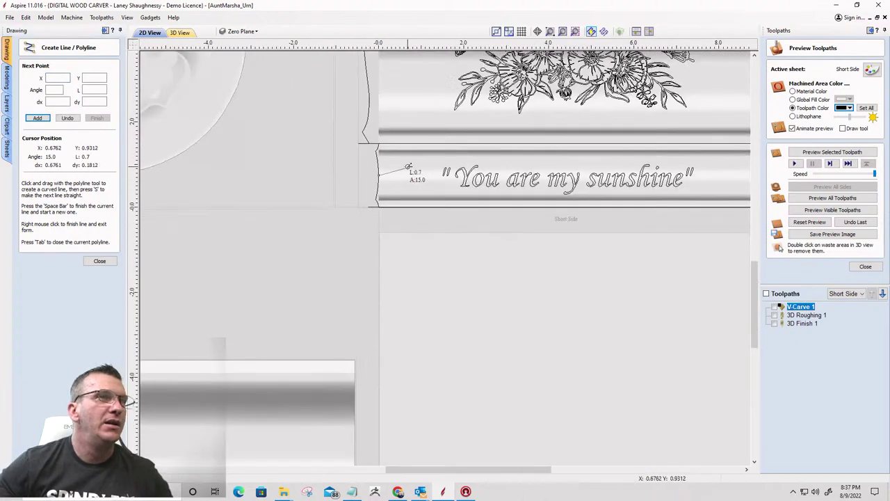
{"action": "scroll", "coordinate": [408, 168], "scroll_direction": "down", "scroll_amount": 3}
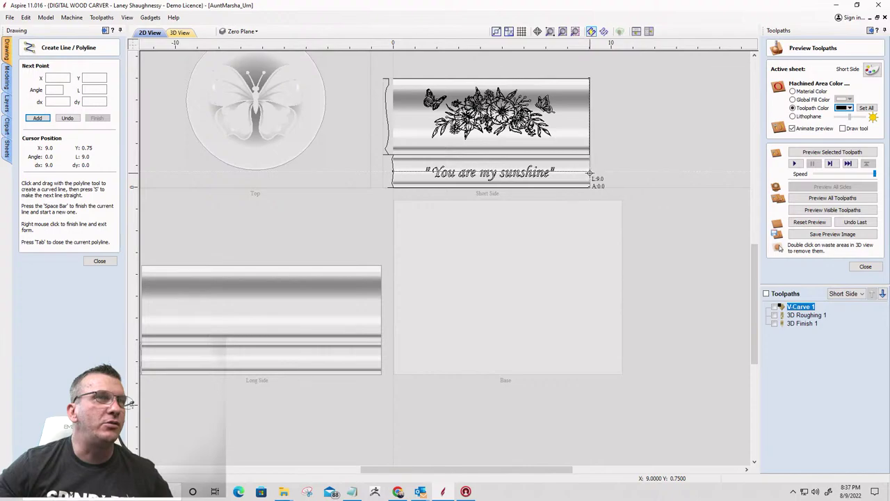
{"action": "key", "text": "space"}
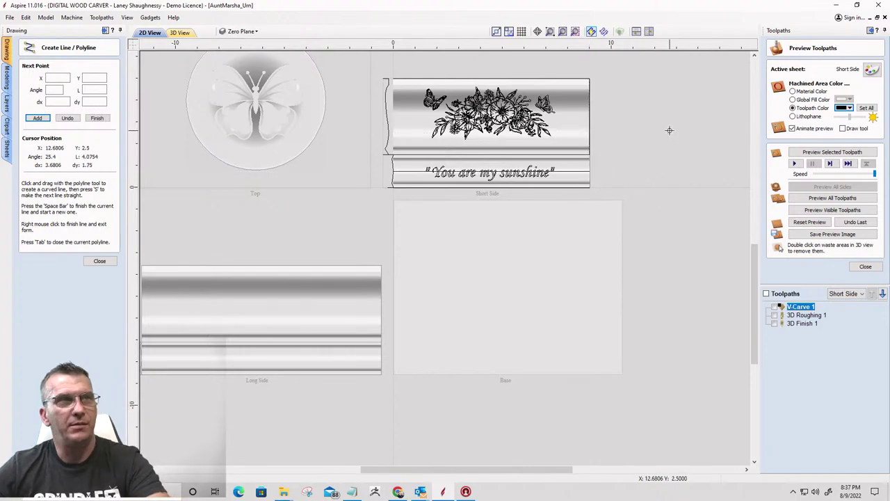
{"action": "left_click", "coordinate": [99, 261]}
{"action": "scroll", "coordinate": [495, 174], "scroll_direction": "up", "scroll_amount": 1}
{"action": "scroll", "coordinate": [496, 174], "scroll_direction": "up", "scroll_amount": 2}
Nudge the sunshine text up and select it together with the horizontal reference line
{"action": "left_click", "coordinate": [452, 188]}
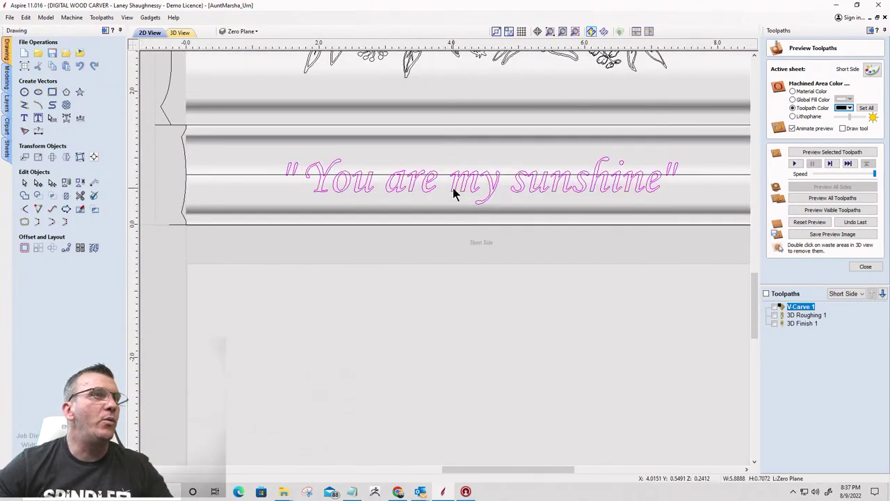
{"action": "left_click", "coordinate": [453, 188]}
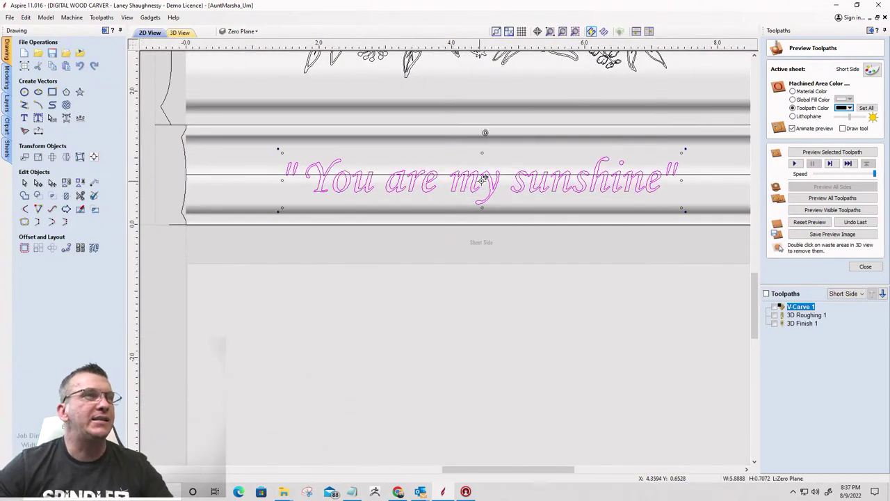
{"action": "left_click_drag", "start_coordinate": [483, 179], "coordinate": [482, 170]}
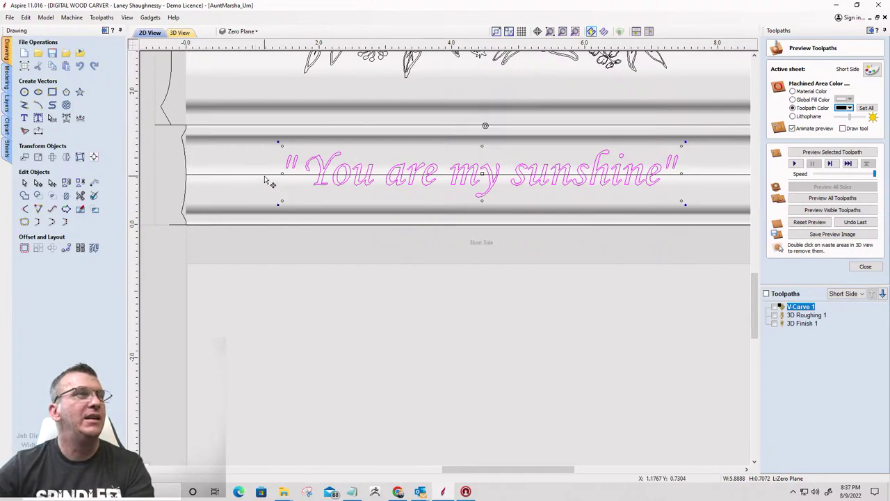
{"action": "left_click", "coordinate": [263, 174]}
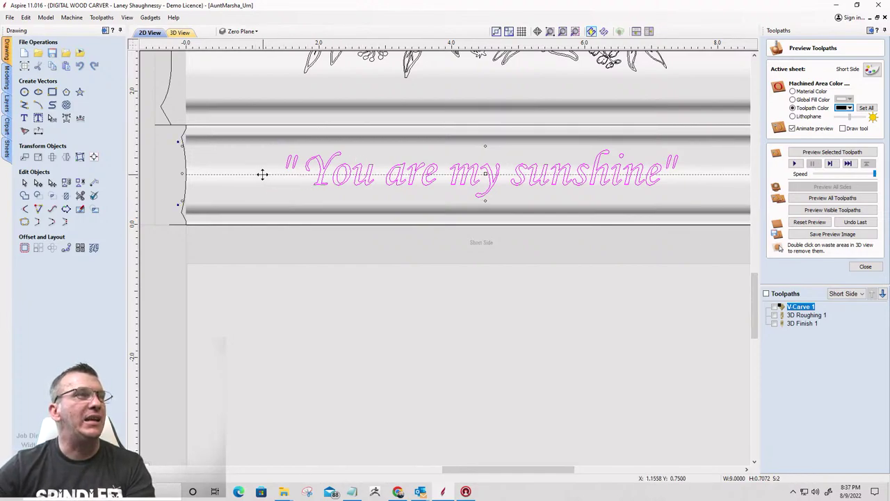
Centre the text vertically and horizontally on the line using the Alignment Tools
{"action": "left_click", "coordinate": [94, 157]}
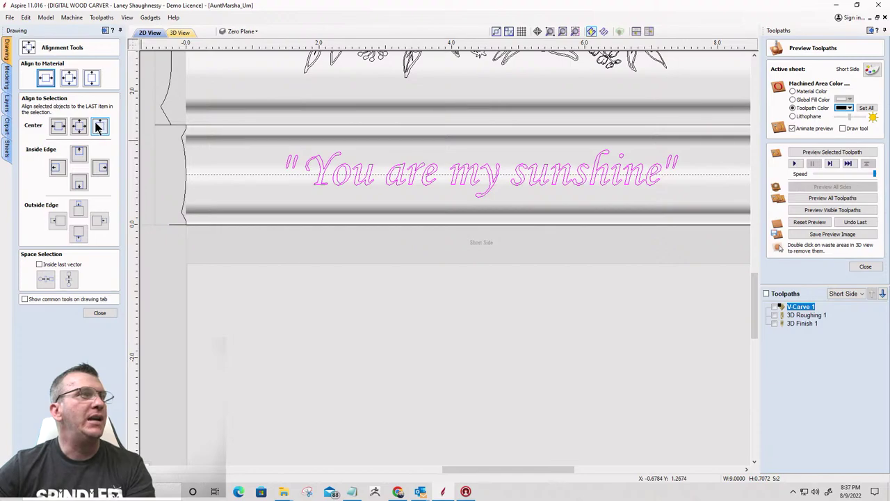
{"action": "left_click", "coordinate": [100, 128]}
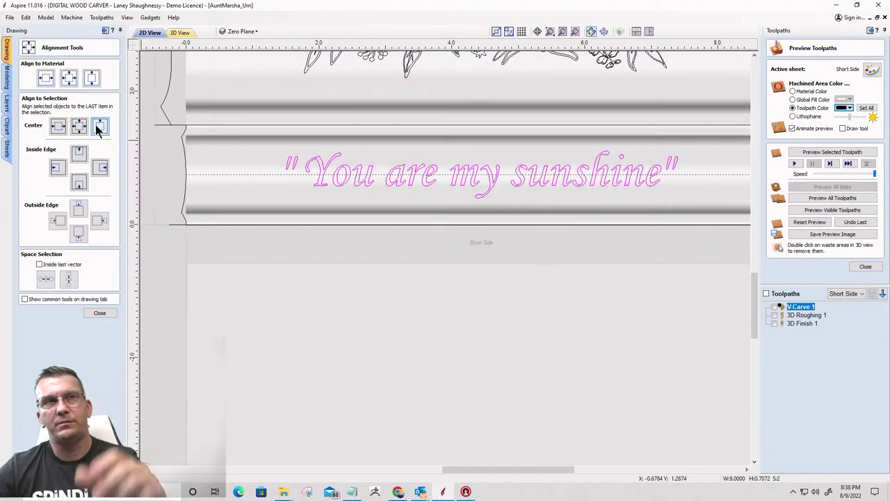
{"action": "left_click", "coordinate": [100, 126]}
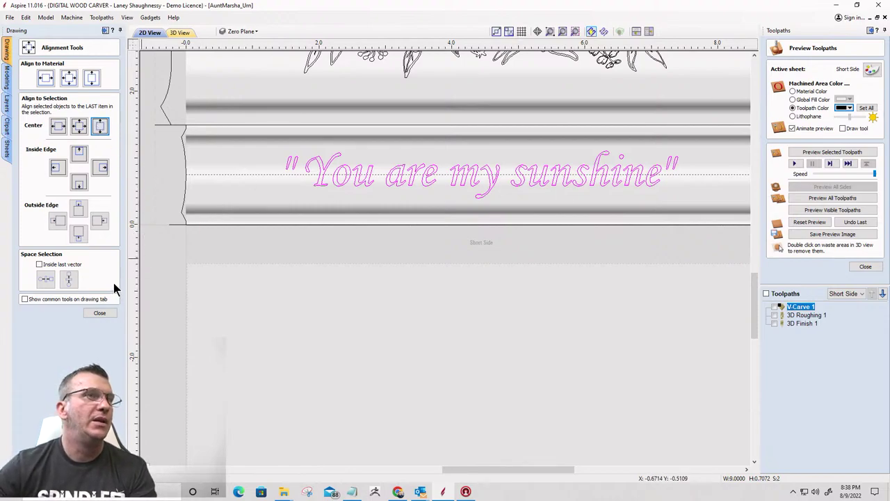
{"action": "scroll", "coordinate": [443, 225], "scroll_direction": "down", "scroll_amount": 3}
{"action": "scroll", "coordinate": [404, 219], "scroll_direction": "up", "scroll_amount": 3}
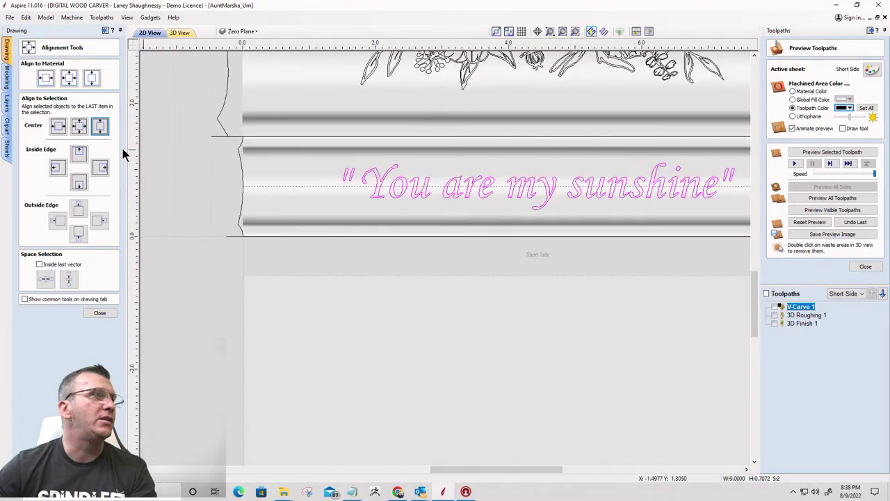
{"action": "left_click", "coordinate": [58, 126]}
{"action": "scroll", "coordinate": [377, 204], "scroll_direction": "down", "scroll_amount": 2}
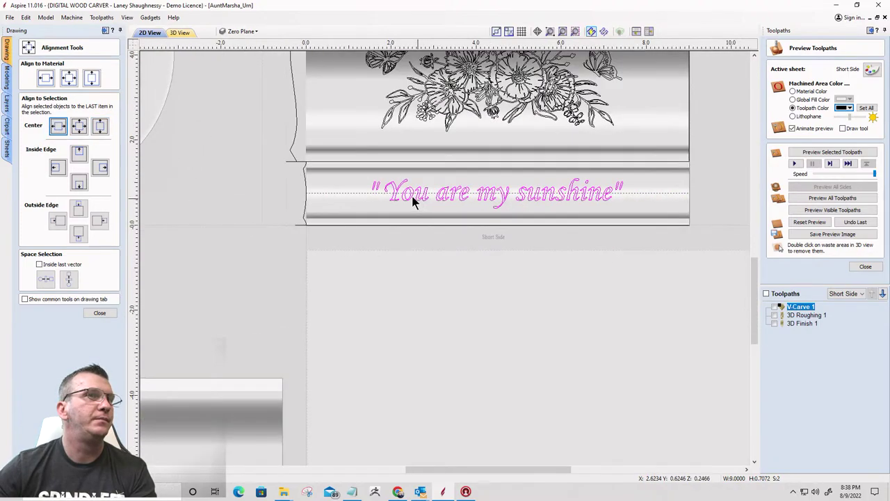
{"action": "scroll", "coordinate": [532, 203], "scroll_direction": "down", "scroll_amount": 2}
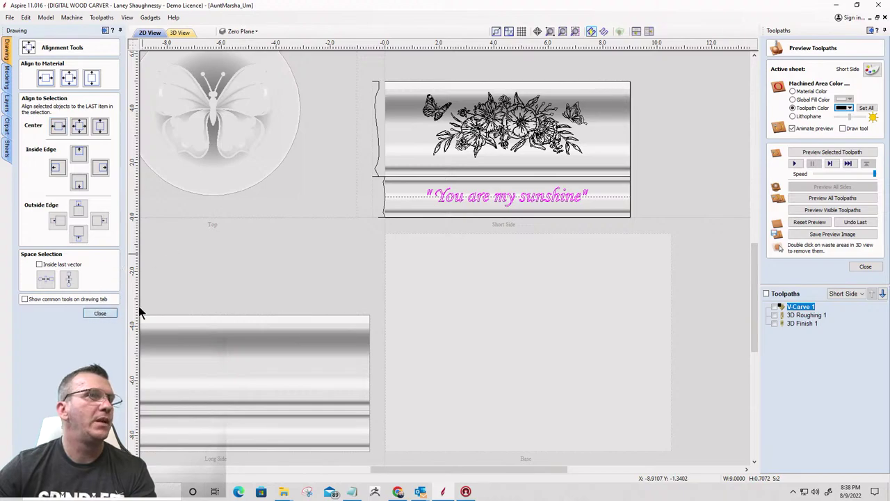
{"action": "left_click", "coordinate": [100, 313]}
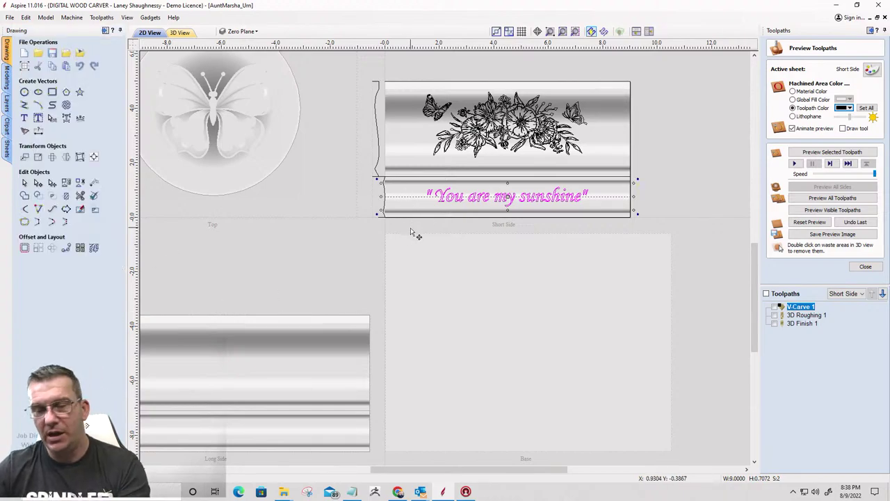
Reselect only the "You are my sunshine" text
{"action": "left_click", "coordinate": [408, 196]}
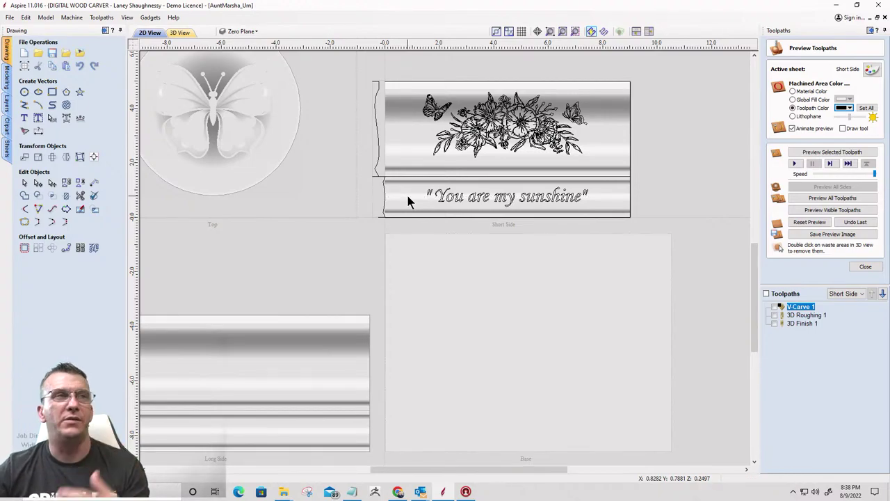
{"action": "left_click", "coordinate": [441, 201]}
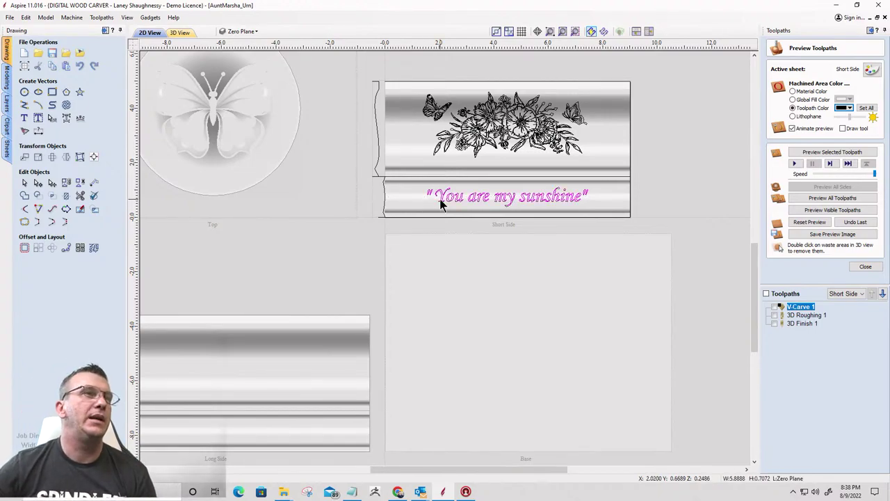
{"action": "scroll", "coordinate": [441, 201], "scroll_direction": "up", "scroll_amount": 3}
{"action": "scroll", "coordinate": [441, 201], "scroll_direction": "down", "scroll_amount": 2}
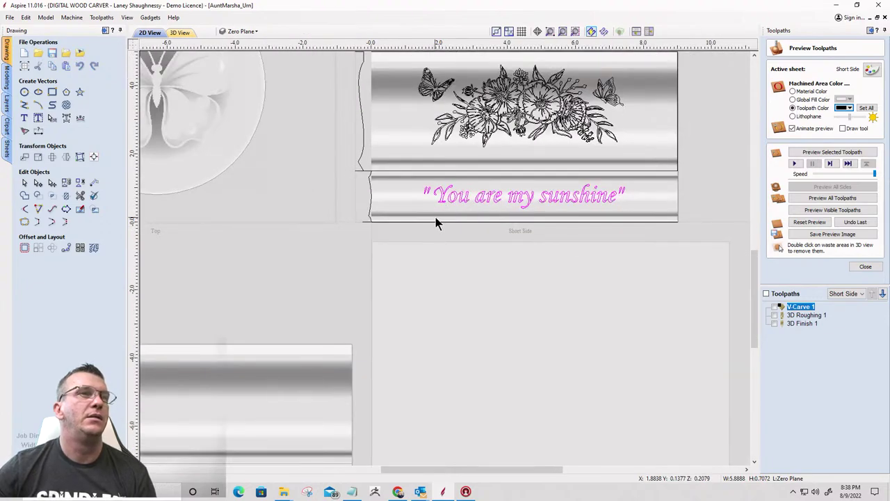
Calculate a V-Carve 2 engraving toolpath for the text without clearance tools and preview it
{"action": "left_click", "coordinate": [864, 267]}
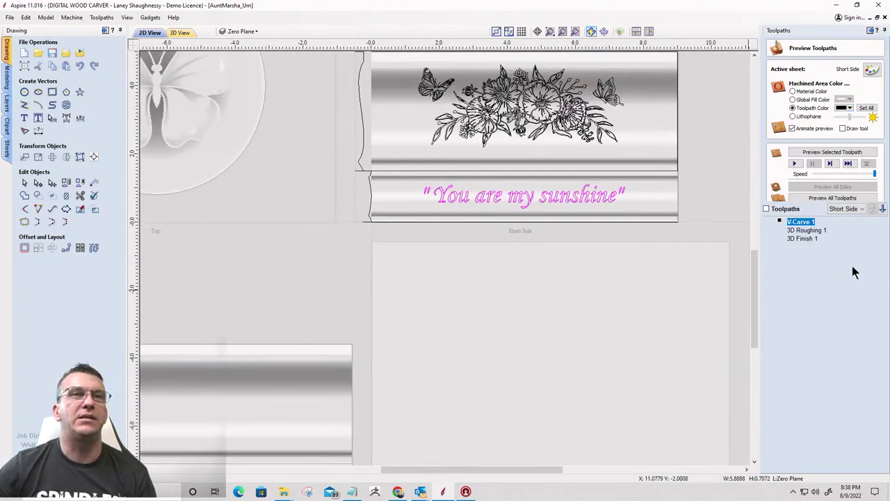
{"action": "left_click", "coordinate": [774, 131]}
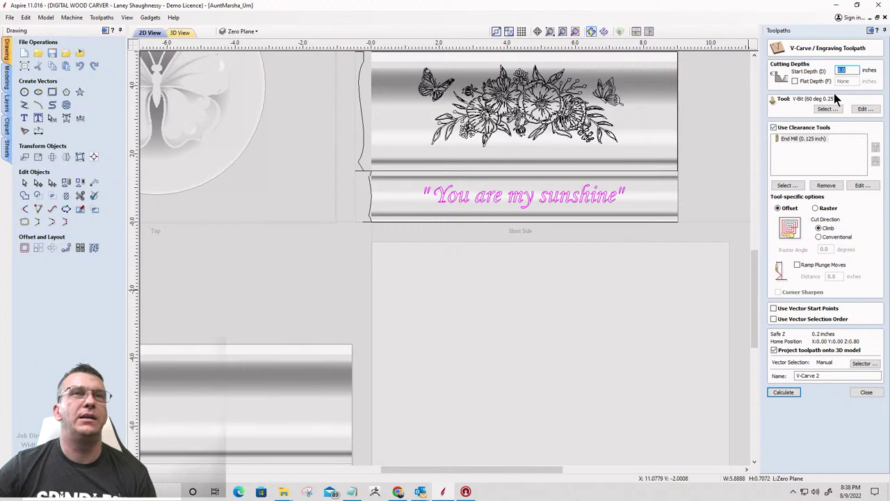
{"action": "left_click", "coordinate": [774, 128]}
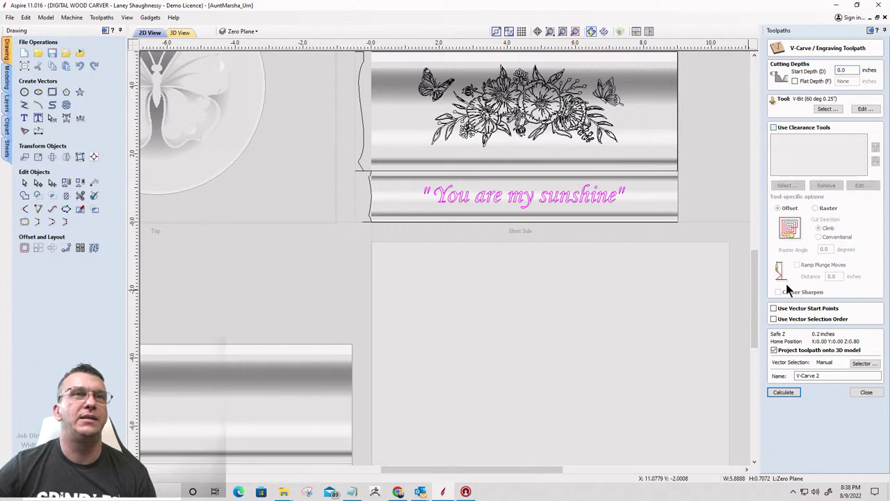
{"action": "left_click", "coordinate": [784, 393]}
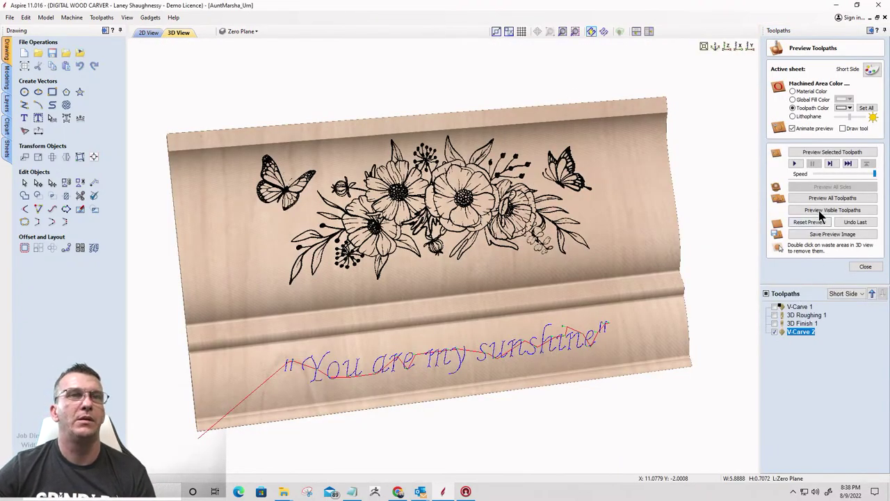
{"action": "left_click", "coordinate": [820, 211]}
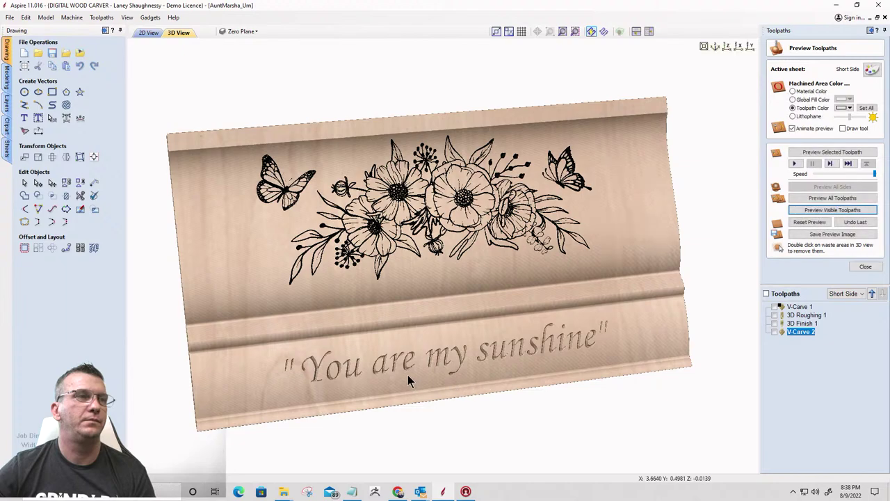
{"action": "left_click", "coordinate": [866, 266]}
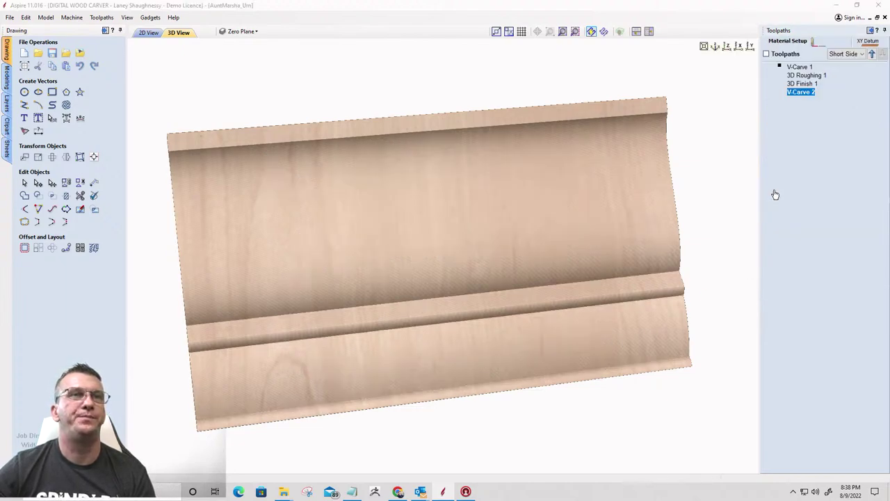
Reopen the toolpath preview, keeping the black carve colour, and rotate to a near front-on view
{"action": "key", "text": "F4"}
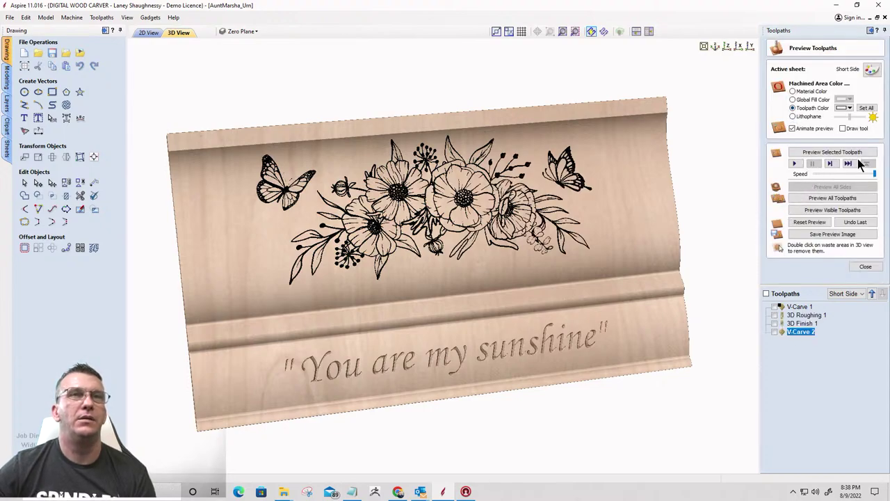
{"action": "left_click", "coordinate": [847, 108]}
{"action": "left_click", "coordinate": [826, 137]}
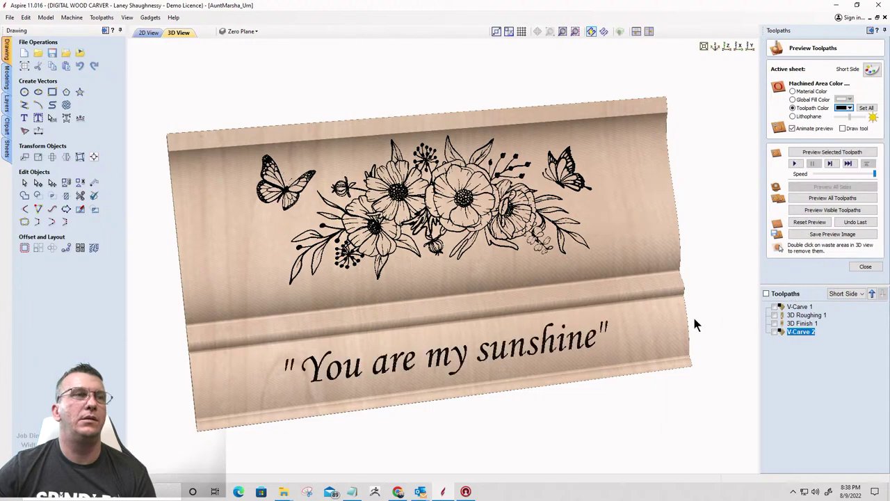
{"action": "left_click_drag", "start_coordinate": [644, 252], "coordinate": [327, 296]}
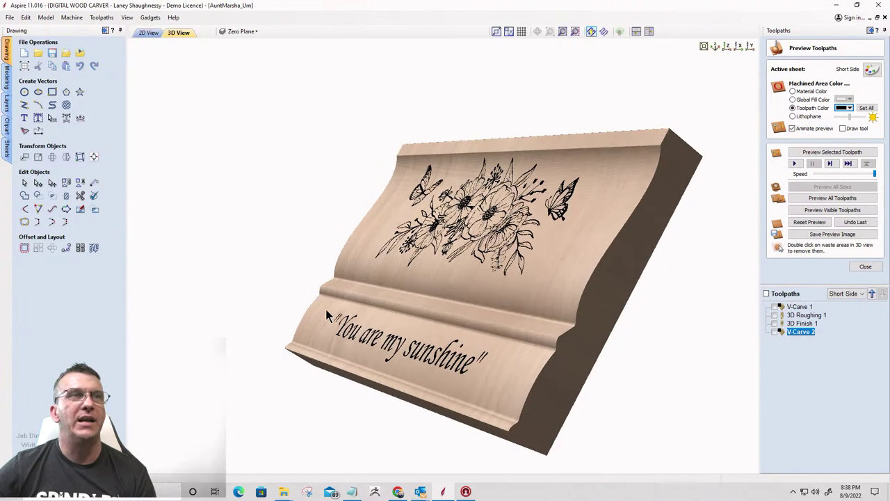
{"action": "left_click_drag", "start_coordinate": [585, 319], "coordinate": [630, 274]}
{"action": "left_click_drag", "start_coordinate": [357, 356], "coordinate": [605, 236]}
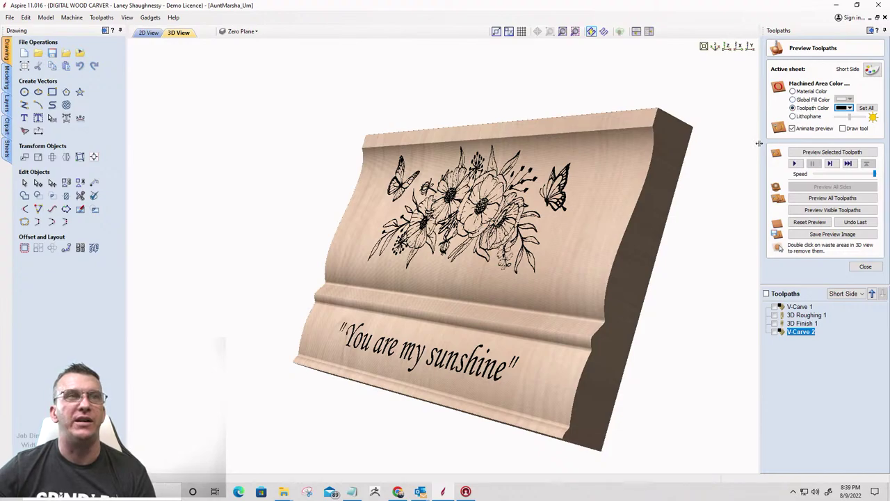
{"action": "left_click_drag", "start_coordinate": [614, 205], "coordinate": [594, 216]}
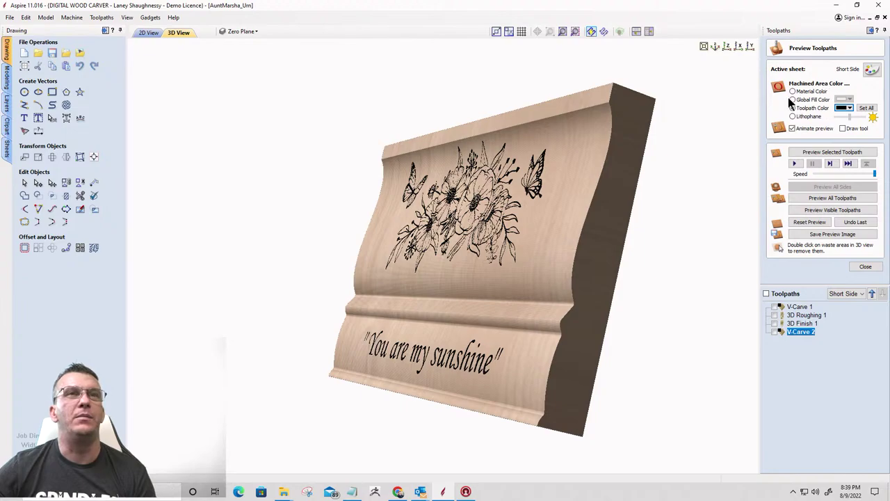
Change the preview material appearance from Canadian Maple to Cherry wood
{"action": "left_click", "coordinate": [871, 70]}
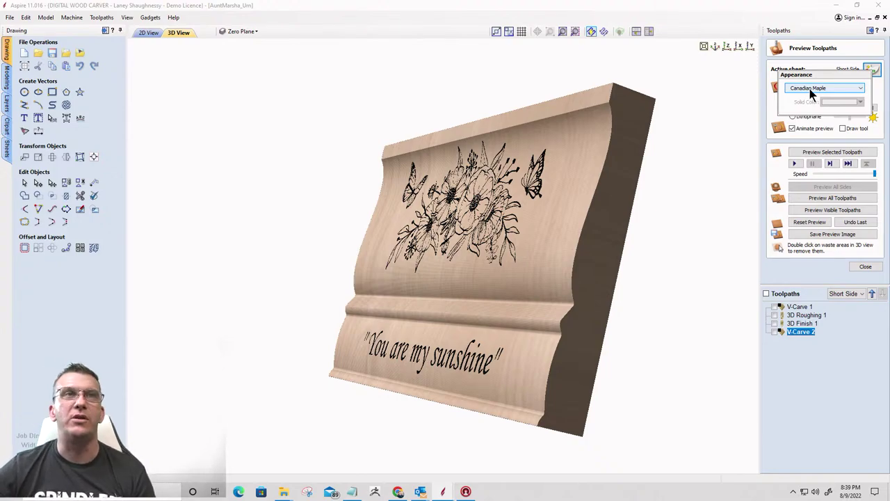
{"action": "left_click", "coordinate": [811, 91]}
{"action": "left_click", "coordinate": [810, 104]}
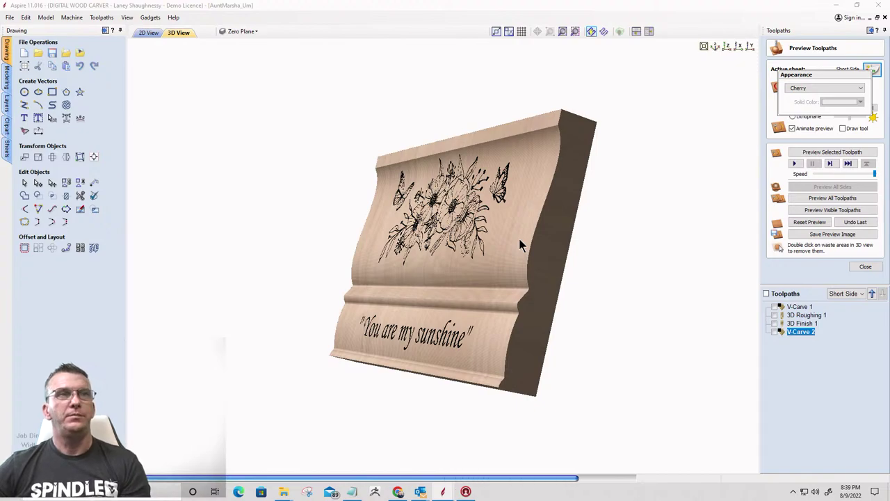
{"action": "scroll", "coordinate": [531, 246], "scroll_direction": "up", "scroll_amount": 5}
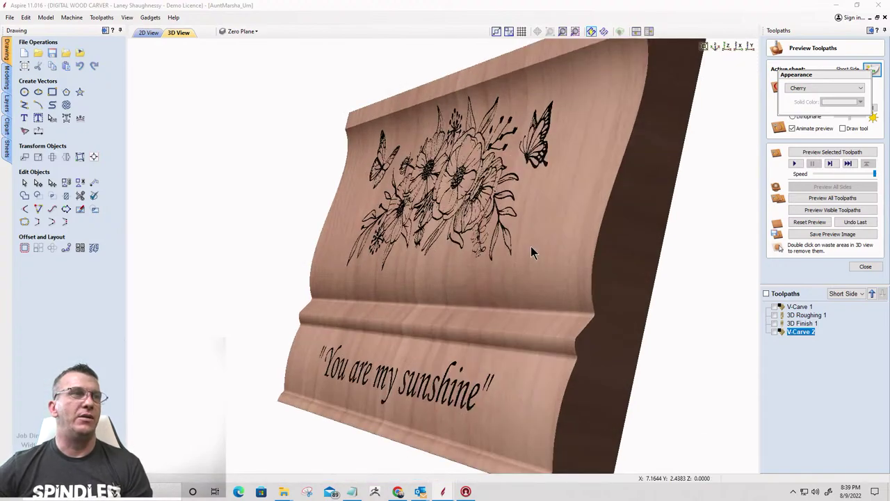
{"action": "scroll", "coordinate": [528, 249], "scroll_direction": "down", "scroll_amount": 5}
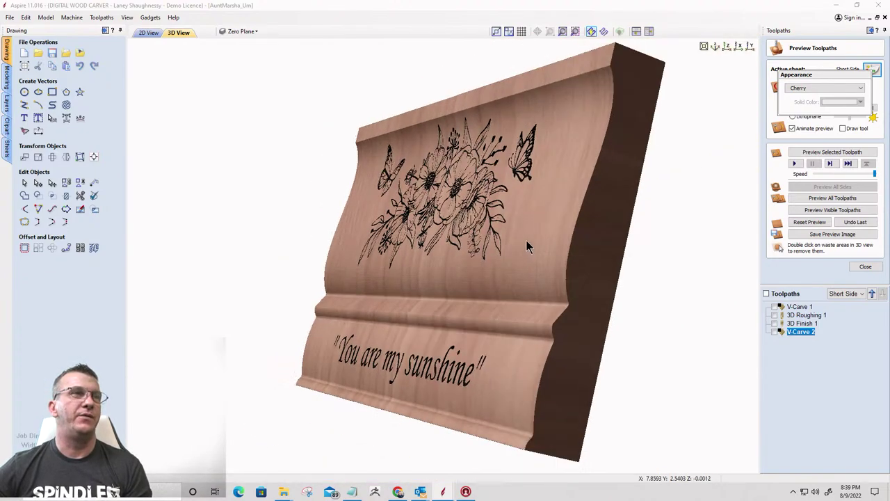
{"action": "left_click_drag", "start_coordinate": [594, 248], "coordinate": [567, 248]}
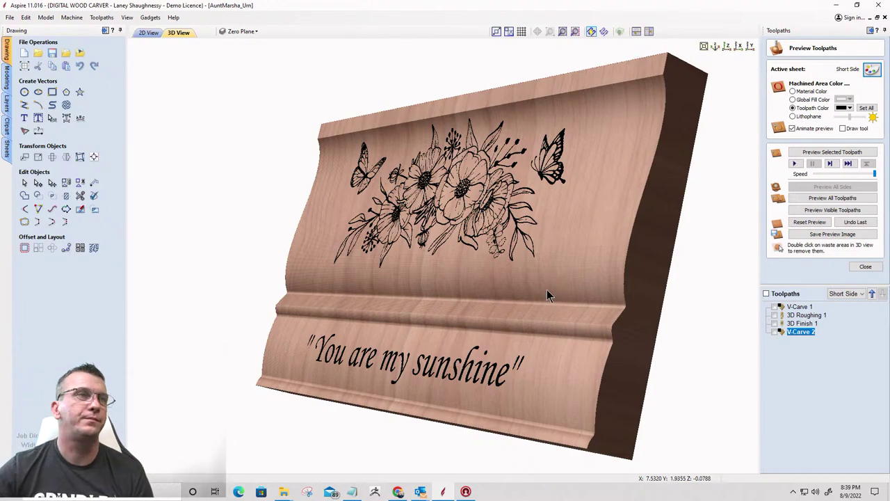
{"action": "left_click_drag", "start_coordinate": [547, 290], "coordinate": [391, 265]}
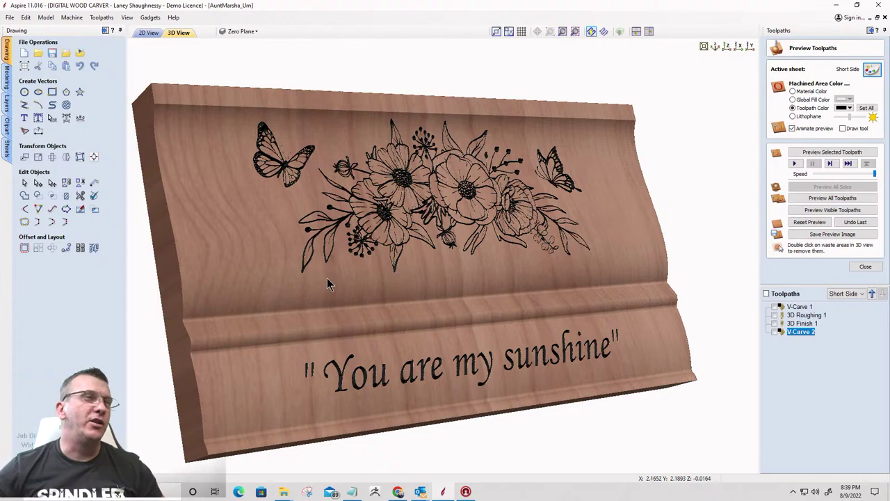
{"action": "left_click_drag", "start_coordinate": [327, 226], "coordinate": [223, 223]}
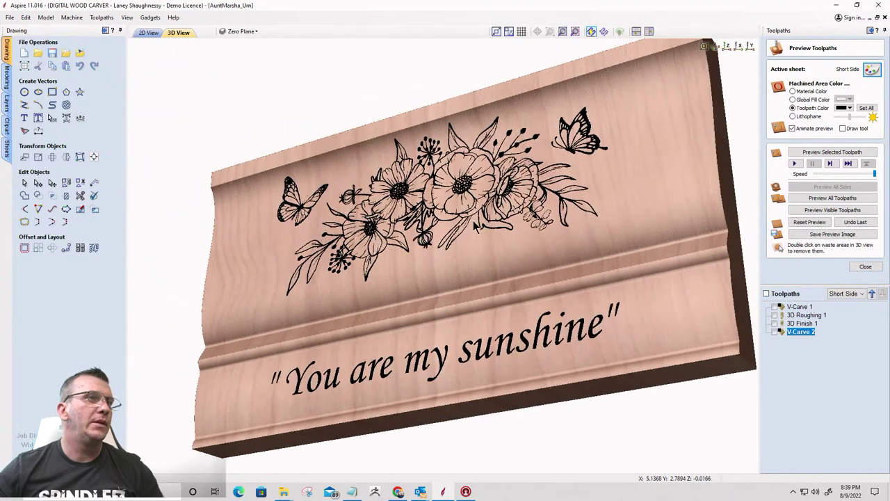
{"action": "left_click_drag", "start_coordinate": [475, 224], "coordinate": [513, 237]}
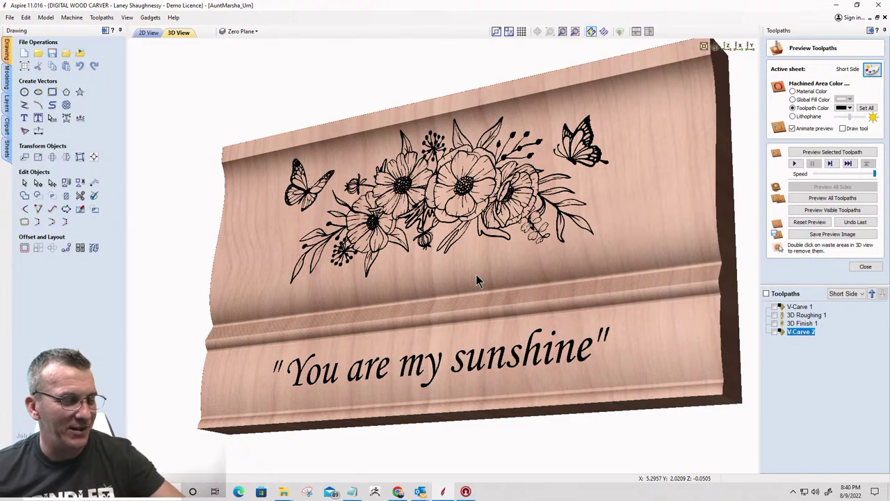
{"action": "left_click_drag", "start_coordinate": [481, 283], "coordinate": [367, 247]}
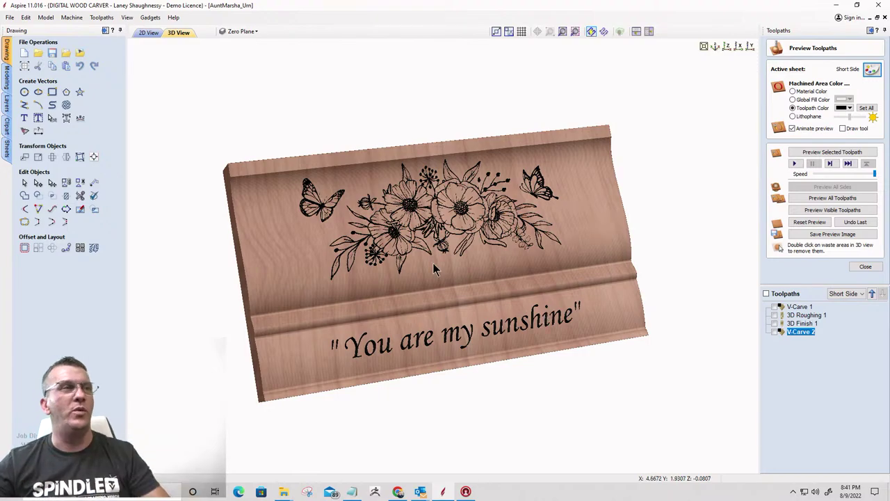
{"action": "left_click", "coordinate": [136, 32]}
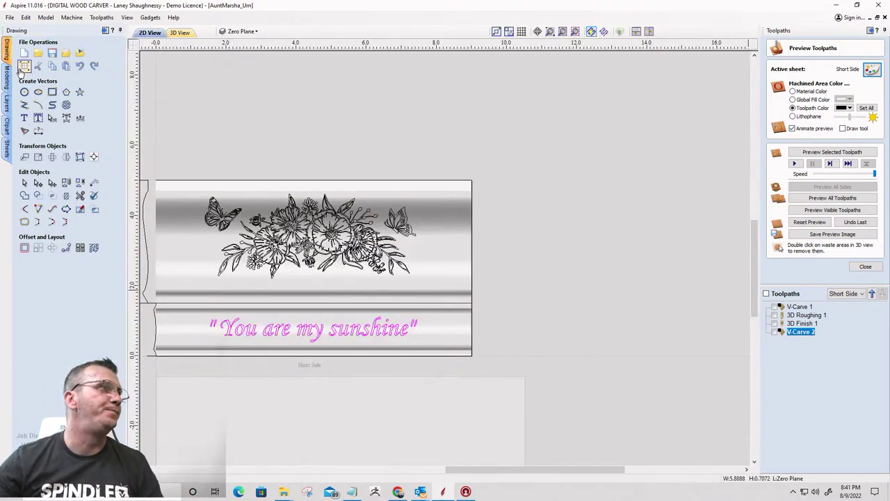
{"action": "left_click", "coordinate": [7, 147]}
{"action": "left_click", "coordinate": [44, 82]}
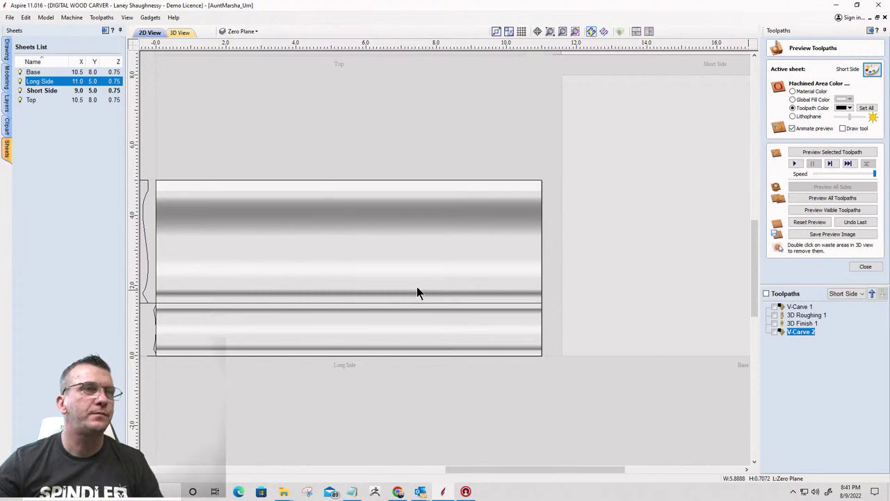
{"action": "double_click", "coordinate": [413, 264]}
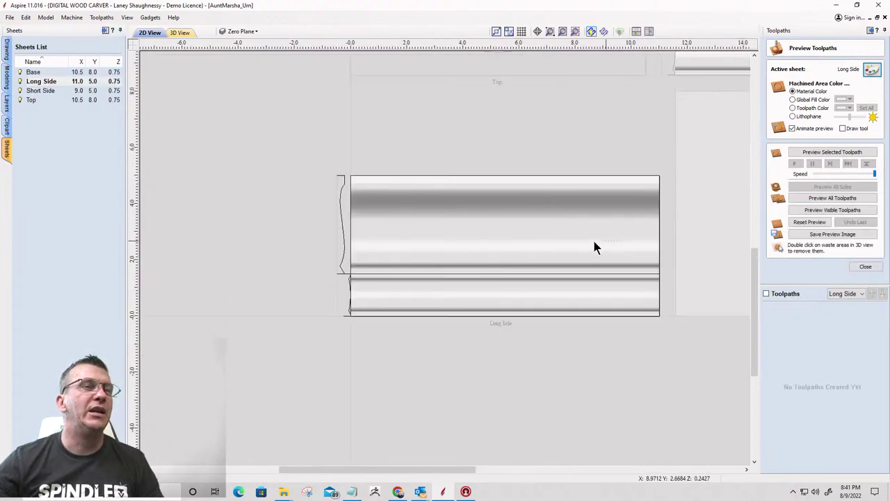
{"action": "scroll", "coordinate": [543, 221], "scroll_direction": "down", "scroll_amount": 1}
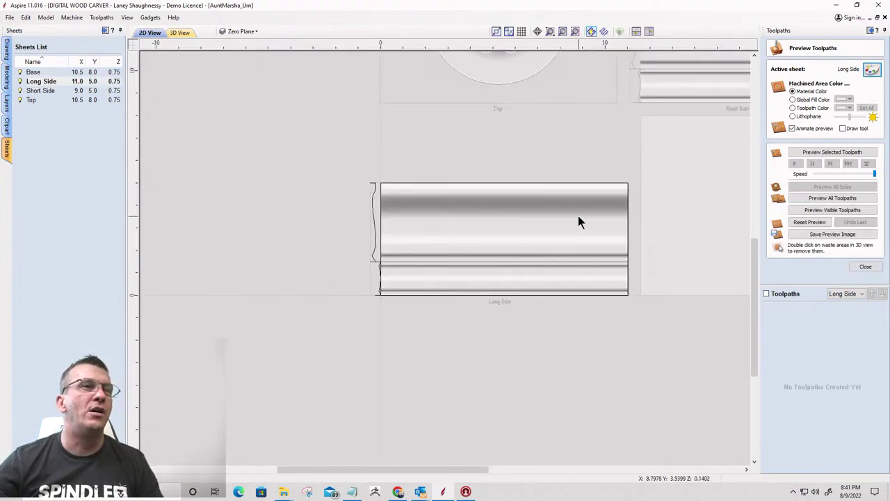
{"action": "scroll", "coordinate": [468, 219], "scroll_direction": "up", "scroll_amount": 4}
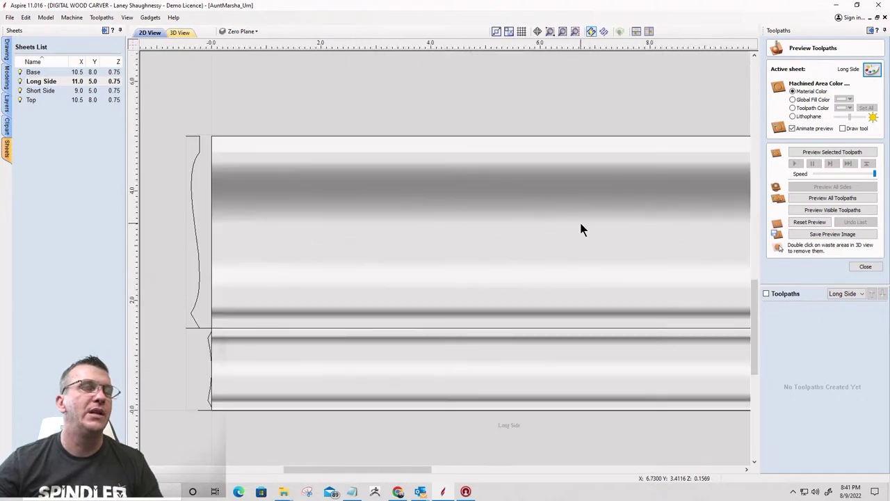
{"action": "scroll", "coordinate": [479, 230], "scroll_direction": "down", "scroll_amount": 3}
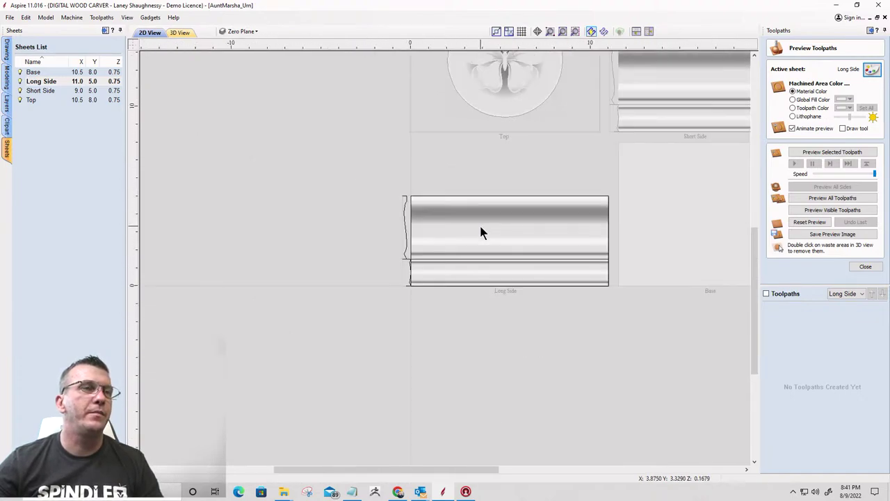
{"action": "scroll", "coordinate": [513, 242], "scroll_direction": "up", "scroll_amount": 3}
{"action": "scroll", "coordinate": [512, 243], "scroll_direction": "down", "scroll_amount": 2}
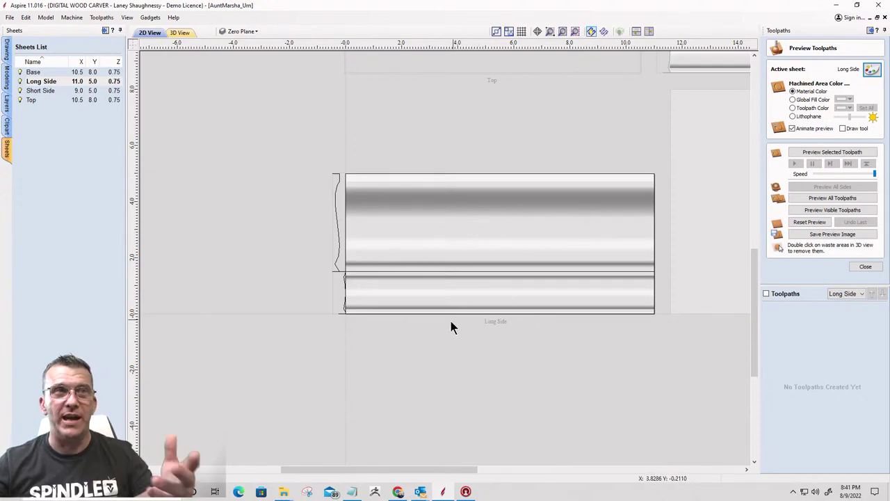
Tile the 2D sheet layout beside a 3D view and close the toolpath preview
{"action": "left_click", "coordinate": [648, 31]}
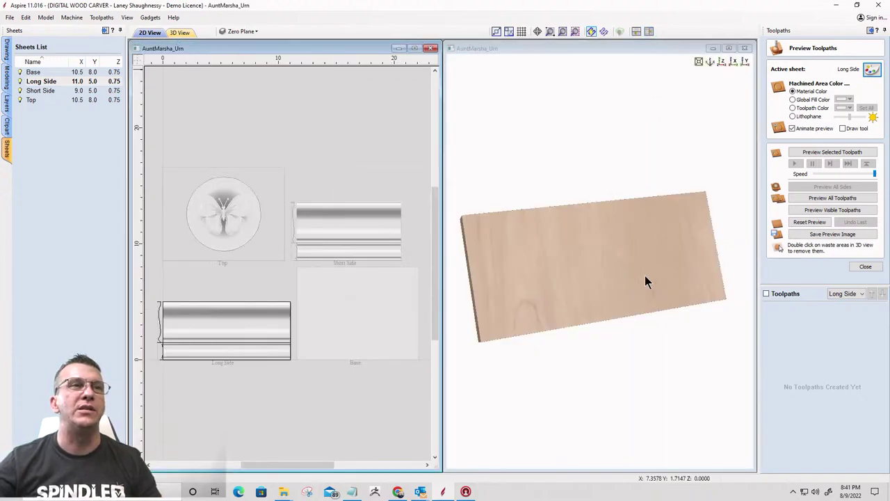
{"action": "left_click_drag", "start_coordinate": [620, 299], "coordinate": [739, 260]}
{"action": "left_click_drag", "start_coordinate": [596, 212], "coordinate": [550, 269]}
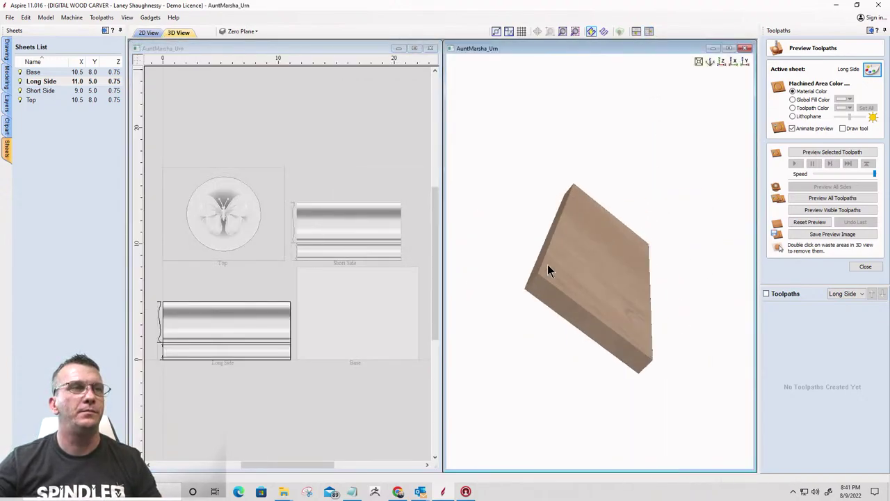
{"action": "left_click", "coordinate": [865, 266]}
Orbit and zoom the 3D view to inspect the Long Side moulding's curved profile and grooves
{"action": "left_click_drag", "start_coordinate": [564, 311], "coordinate": [602, 290]}
{"action": "scroll", "coordinate": [601, 285], "scroll_direction": "up", "scroll_amount": 5}
{"action": "left_click_drag", "start_coordinate": [528, 228], "coordinate": [618, 243]}
{"action": "scroll", "coordinate": [642, 269], "scroll_direction": "down", "scroll_amount": 3}
{"action": "scroll", "coordinate": [614, 242], "scroll_direction": "down", "scroll_amount": 1}
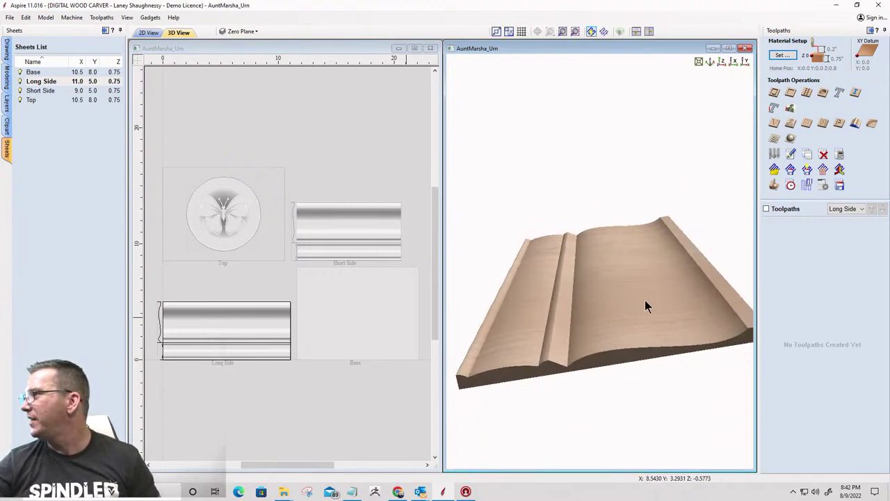
{"action": "scroll", "coordinate": [645, 300], "scroll_direction": "up", "scroll_amount": 3}
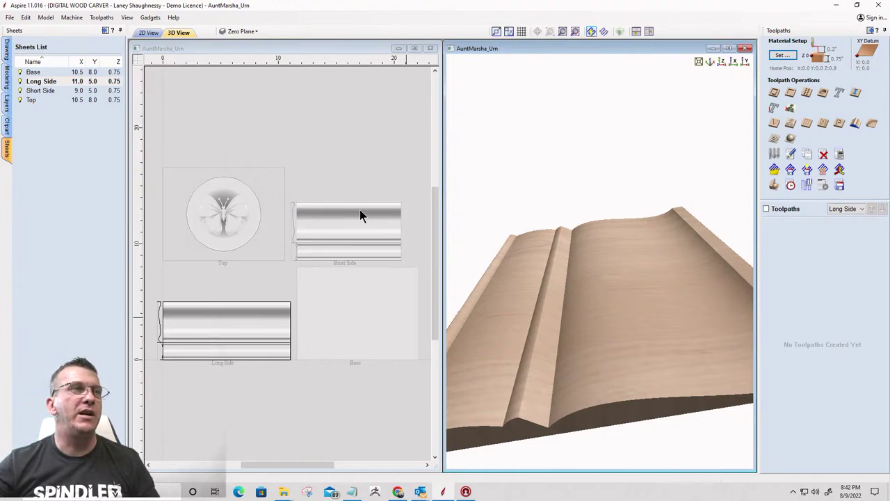
{"action": "scroll", "coordinate": [313, 221], "scroll_direction": "up", "scroll_amount": 3}
{"action": "scroll", "coordinate": [243, 199], "scroll_direction": "down", "scroll_amount": 2}
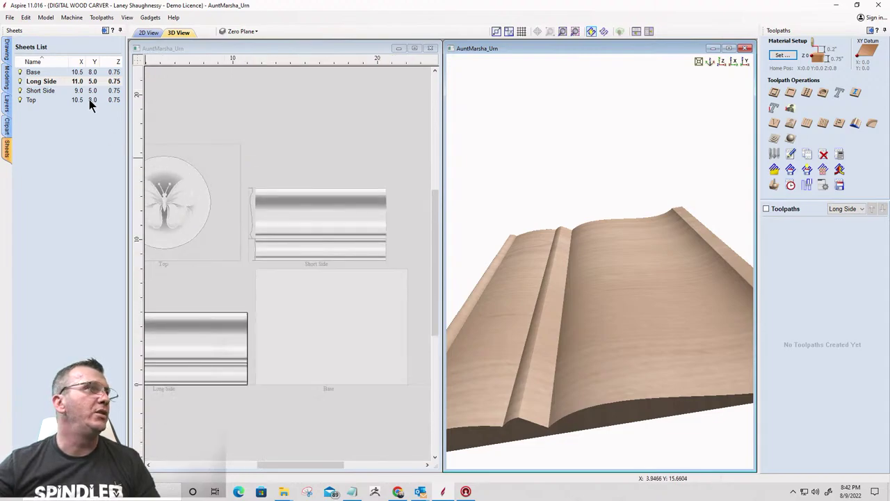
Draw a 5 x 0.75-inch rectangle with the Draw Rectangle tool
{"action": "left_click", "coordinate": [4, 52]}
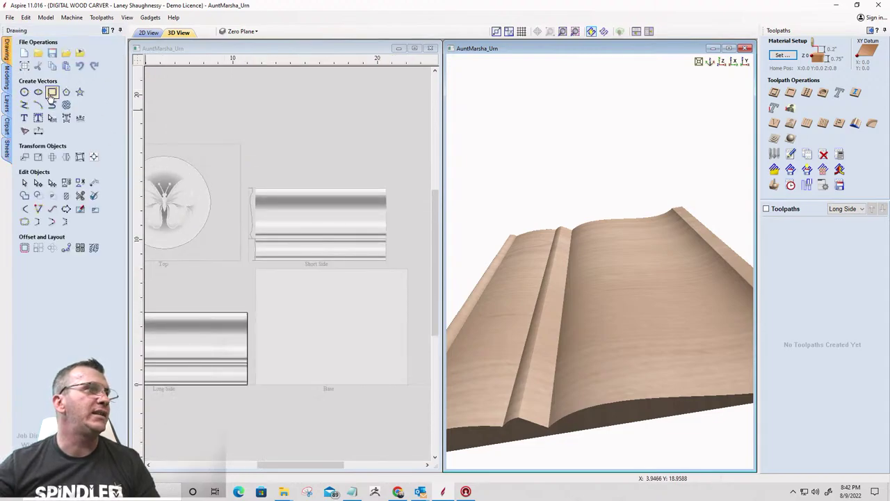
{"action": "left_click_drag", "start_coordinate": [286, 206], "coordinate": [359, 216]}
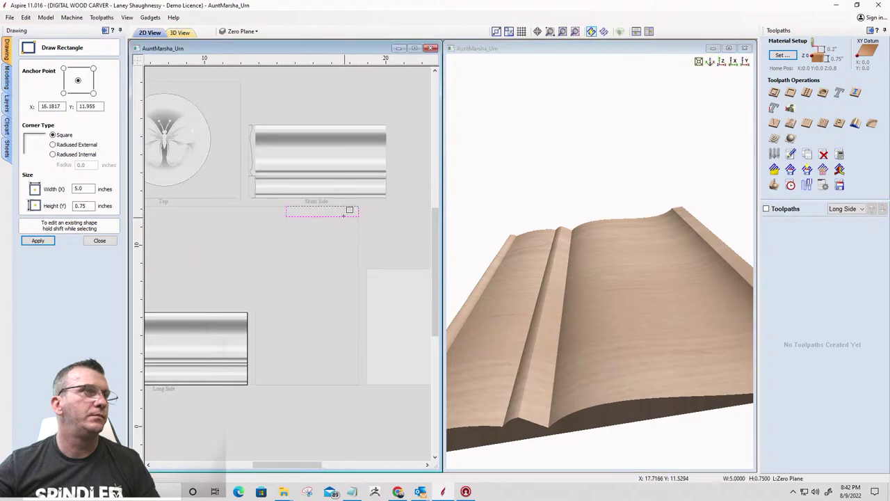
{"action": "scroll", "coordinate": [345, 207], "scroll_direction": "up", "scroll_amount": 3}
{"action": "scroll", "coordinate": [372, 239], "scroll_direction": "down", "scroll_amount": 3}
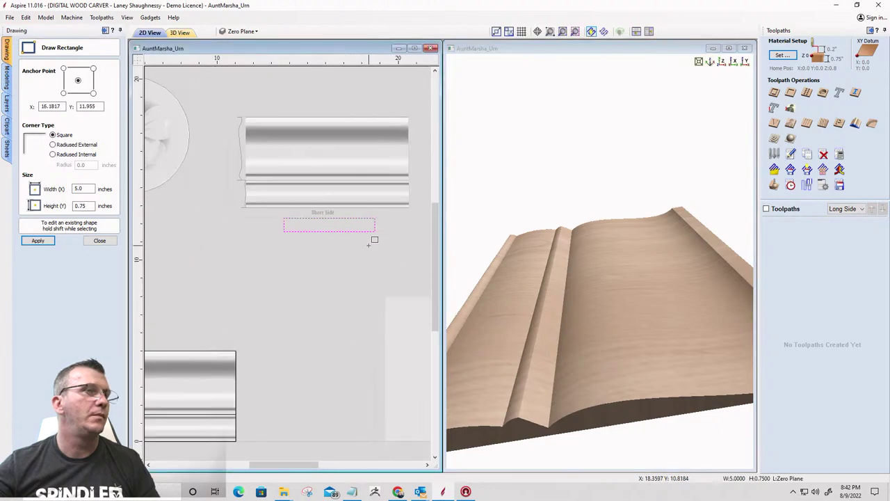
{"action": "left_click", "coordinate": [104, 238]}
{"action": "scroll", "coordinate": [344, 223], "scroll_direction": "up", "scroll_amount": 3}
{"action": "scroll", "coordinate": [243, 258], "scroll_direction": "down", "scroll_amount": 2}
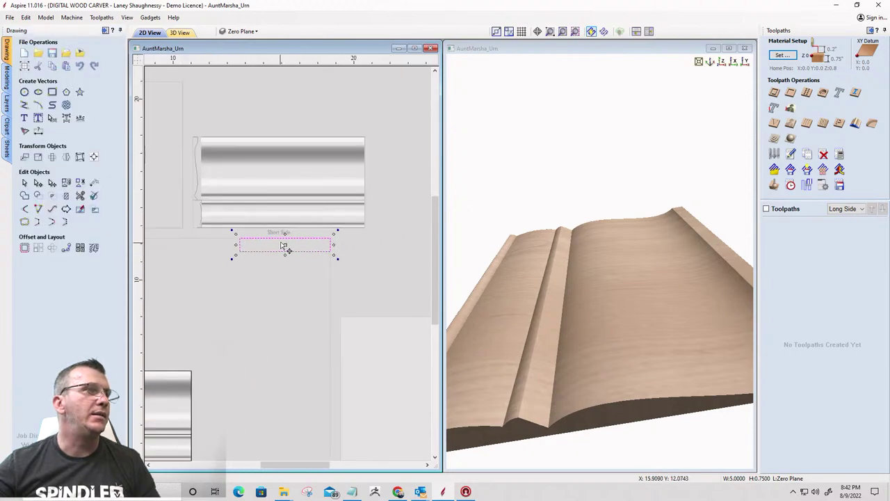
{"action": "scroll", "coordinate": [284, 221], "scroll_direction": "up", "scroll_amount": 3}
{"action": "scroll", "coordinate": [293, 278], "scroll_direction": "down", "scroll_amount": 4}
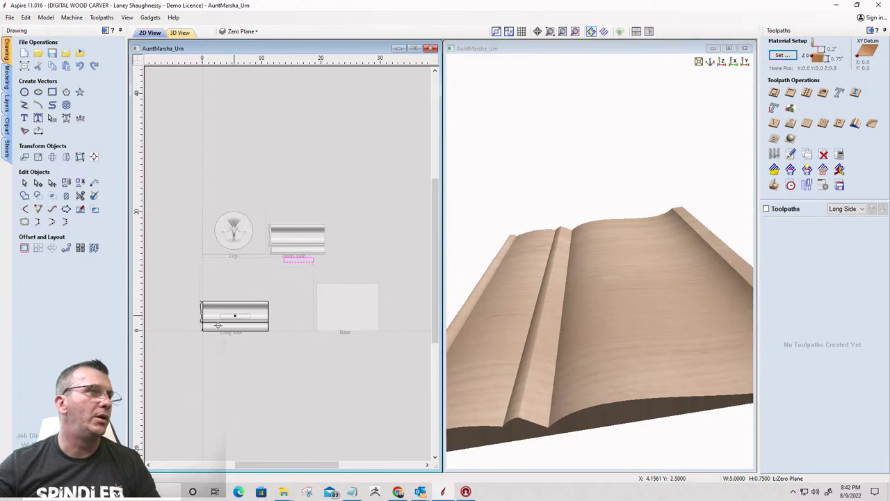
{"action": "scroll", "coordinate": [228, 308], "scroll_direction": "up", "scroll_amount": 5}
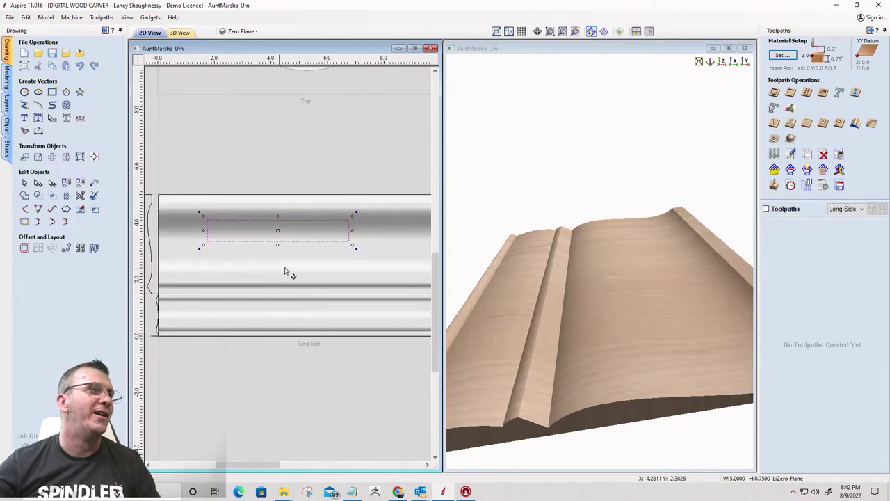
{"action": "scroll", "coordinate": [294, 230], "scroll_direction": "down", "scroll_amount": 4}
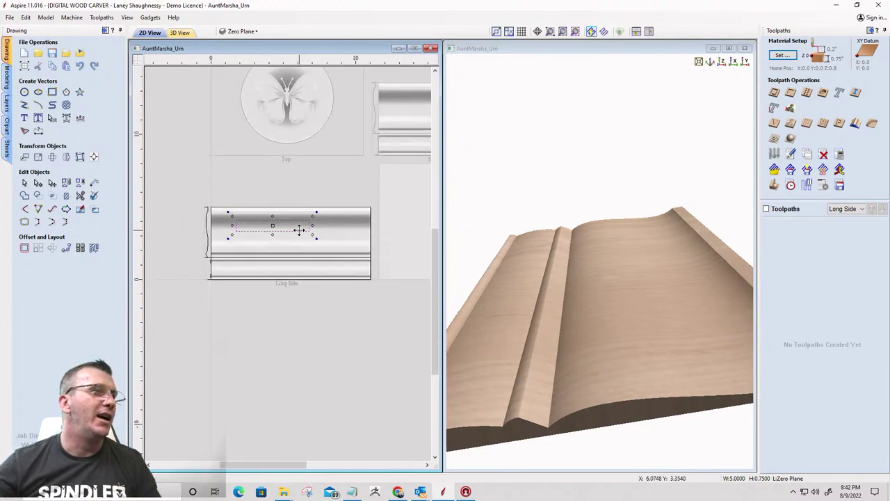
{"action": "scroll", "coordinate": [232, 217], "scroll_direction": "up", "scroll_amount": 1}
{"action": "scroll", "coordinate": [295, 250], "scroll_direction": "down", "scroll_amount": 1}
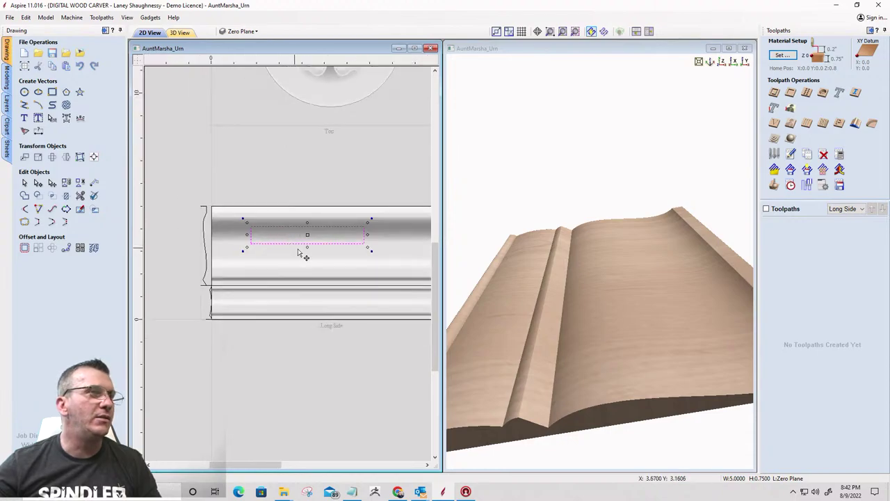
Stretch the rectangle to about 1.17 inches tall and move it onto the Long Side moulding's left end
{"action": "left_click_drag", "start_coordinate": [307, 248], "coordinate": [307, 256]}
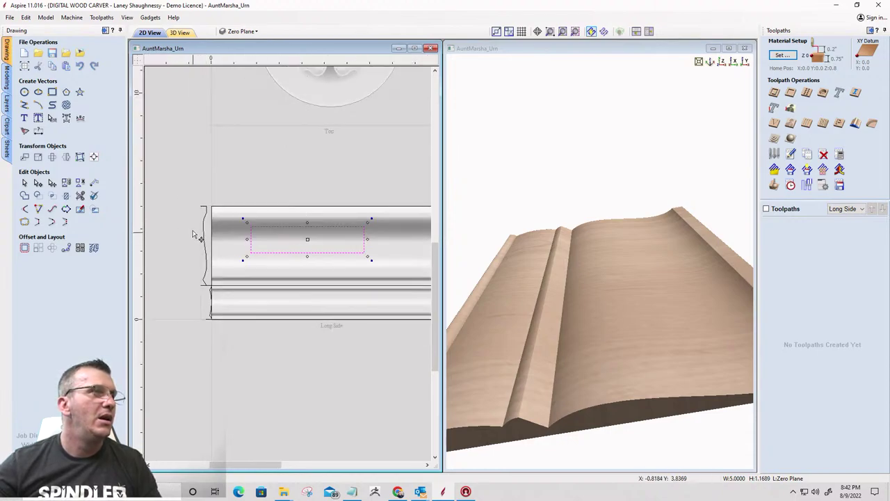
{"action": "scroll", "coordinate": [217, 249], "scroll_direction": "up", "scroll_amount": 1}
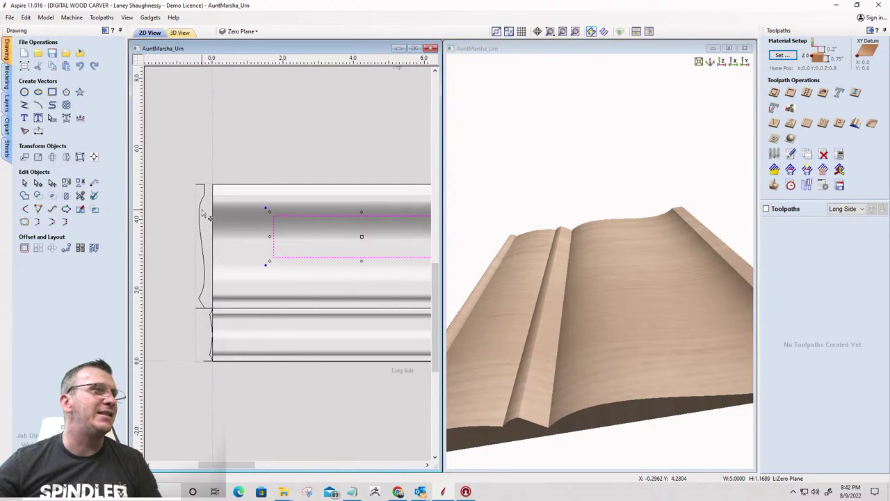
{"action": "left_click_drag", "start_coordinate": [273, 234], "coordinate": [198, 224]}
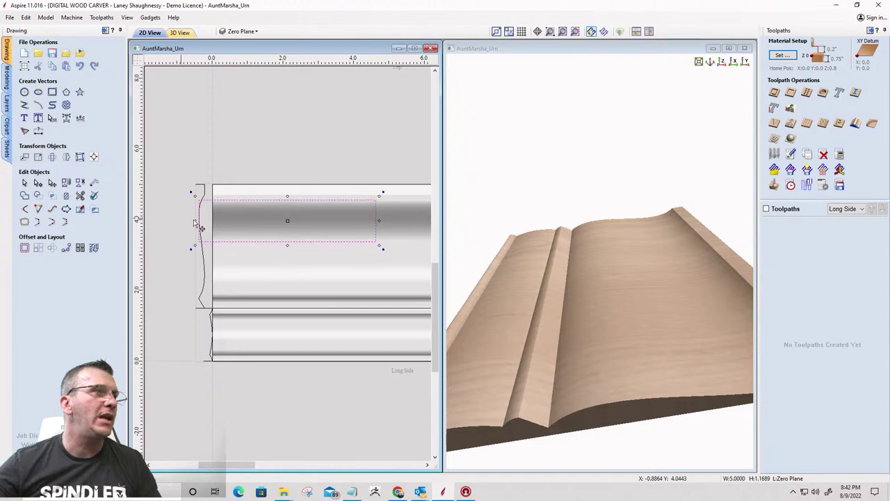
{"action": "scroll", "coordinate": [139, 240], "scroll_direction": "down", "scroll_amount": 1}
{"action": "scroll", "coordinate": [153, 235], "scroll_direction": "down", "scroll_amount": 1}
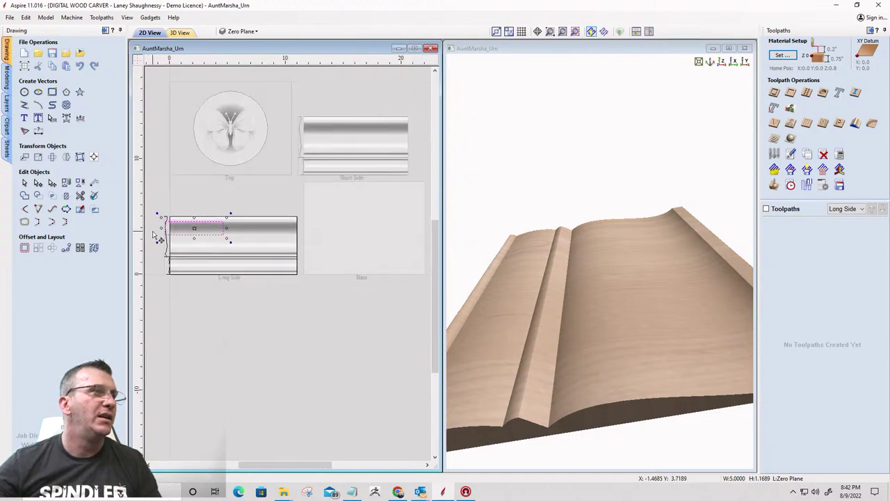
Centre the rectangle horizontally on the Long Side material with Align to Material, then show Modeling tools
{"action": "left_click", "coordinate": [93, 157]}
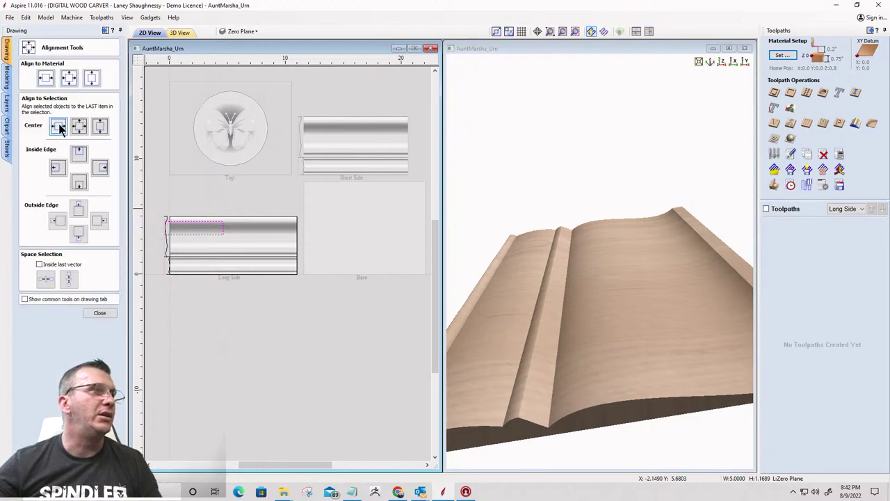
{"action": "left_click", "coordinate": [59, 126]}
{"action": "left_click", "coordinate": [47, 79]}
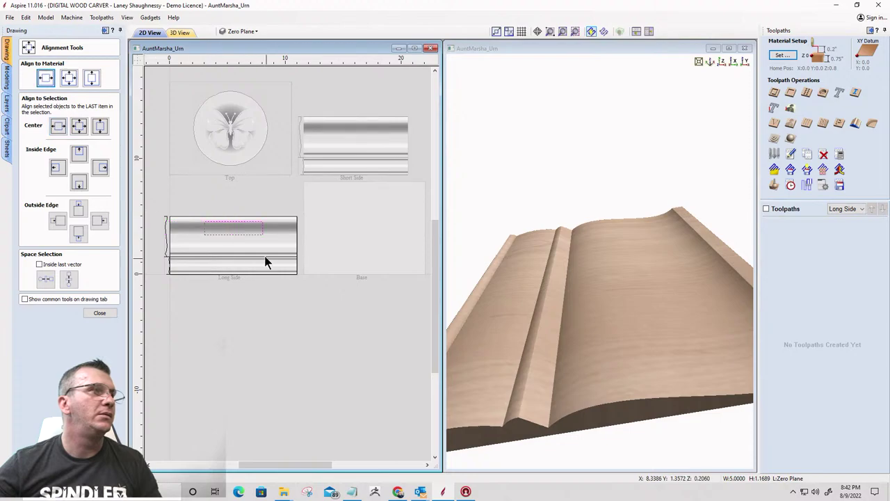
{"action": "scroll", "coordinate": [232, 223], "scroll_direction": "up", "scroll_amount": 2}
{"action": "scroll", "coordinate": [324, 243], "scroll_direction": "down", "scroll_amount": 2}
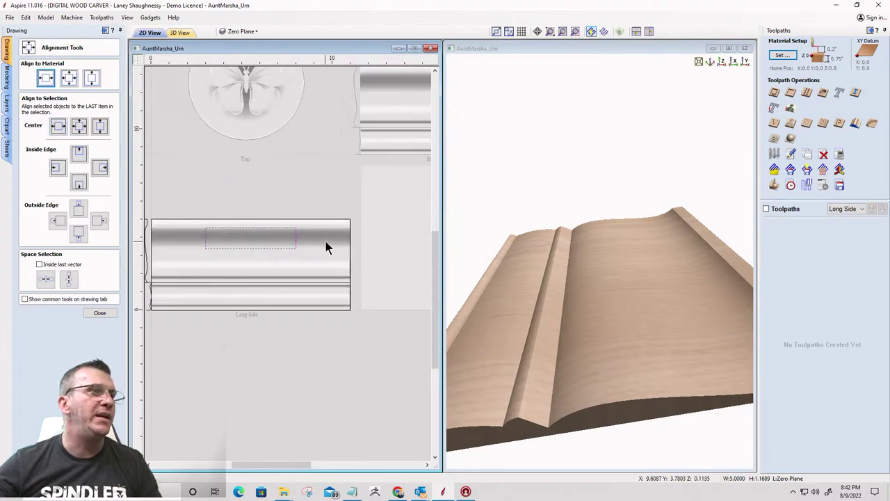
{"action": "scroll", "coordinate": [279, 226], "scroll_direction": "up", "scroll_amount": 3}
{"action": "scroll", "coordinate": [287, 224], "scroll_direction": "down", "scroll_amount": 2}
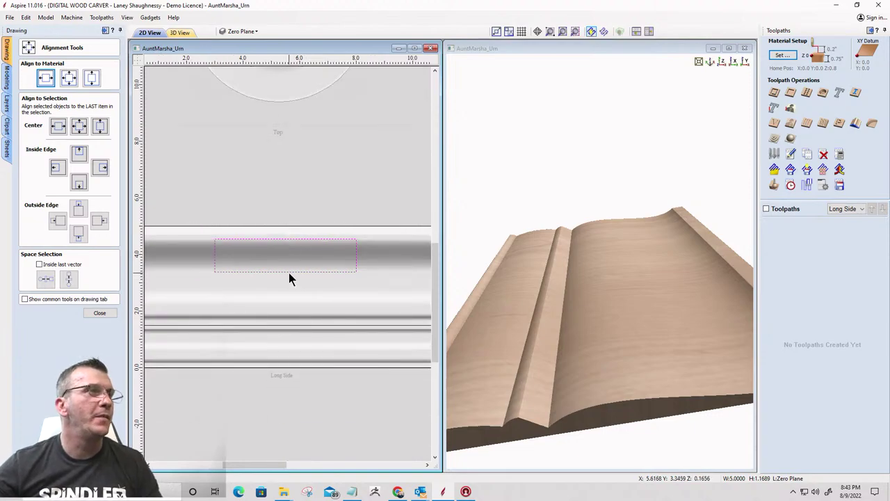
{"action": "left_click", "coordinate": [108, 313]}
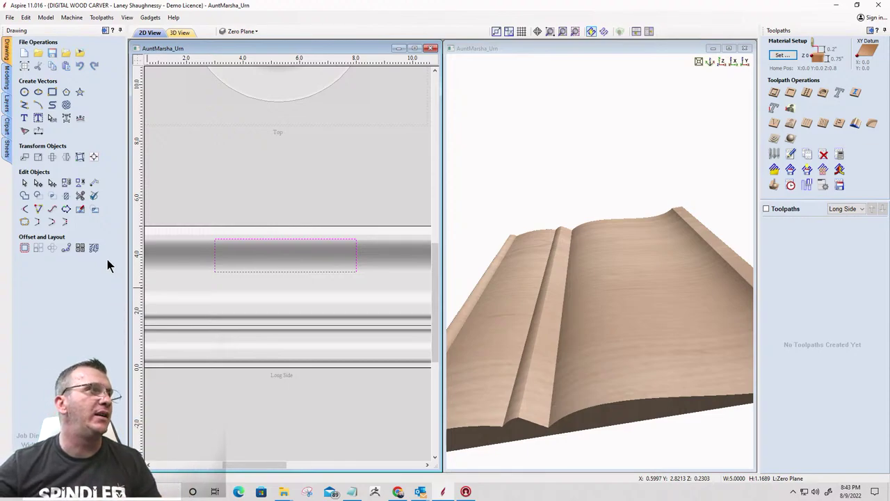
{"action": "left_click", "coordinate": [7, 75]}
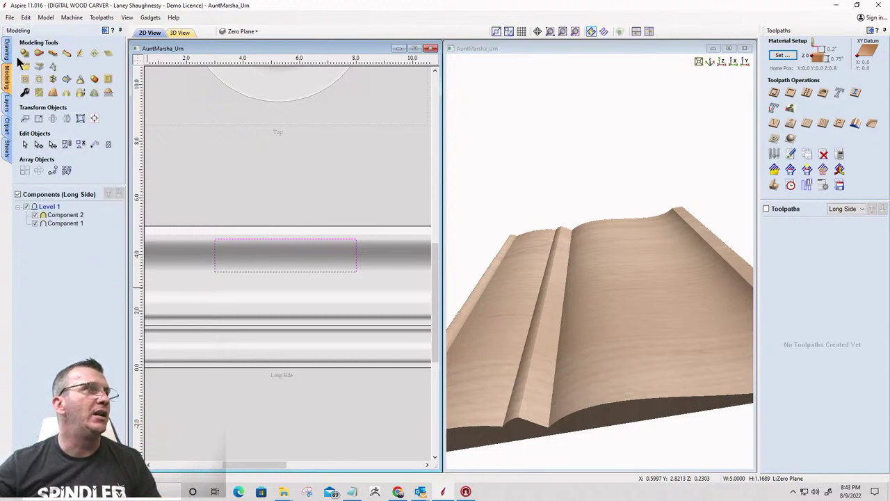
{"action": "left_click", "coordinate": [25, 54]}
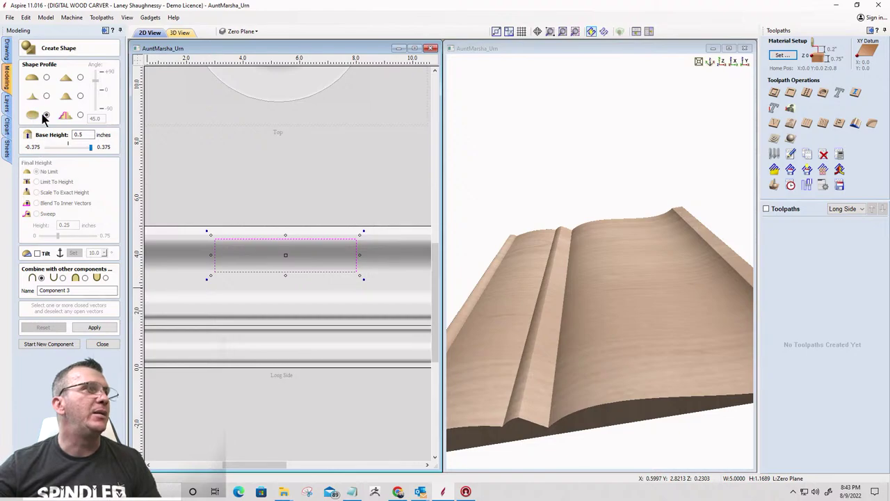
{"action": "left_click", "coordinate": [86, 278]}
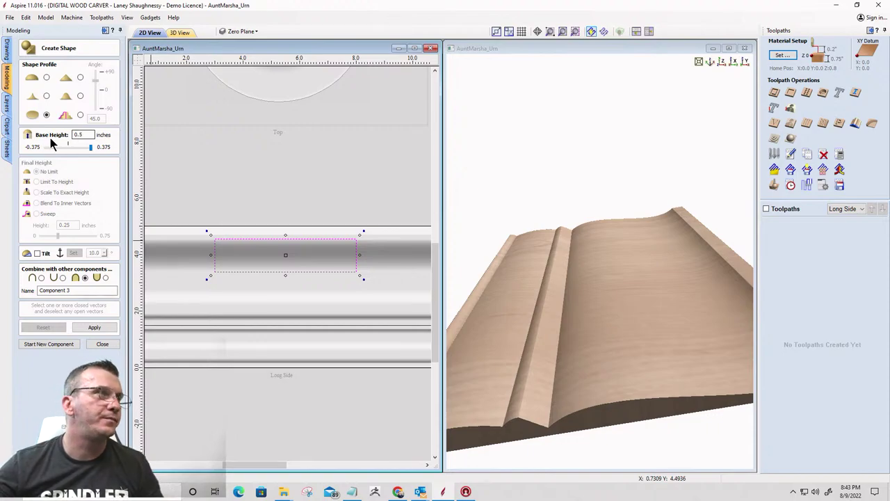
{"action": "double_click", "coordinate": [82, 134]}
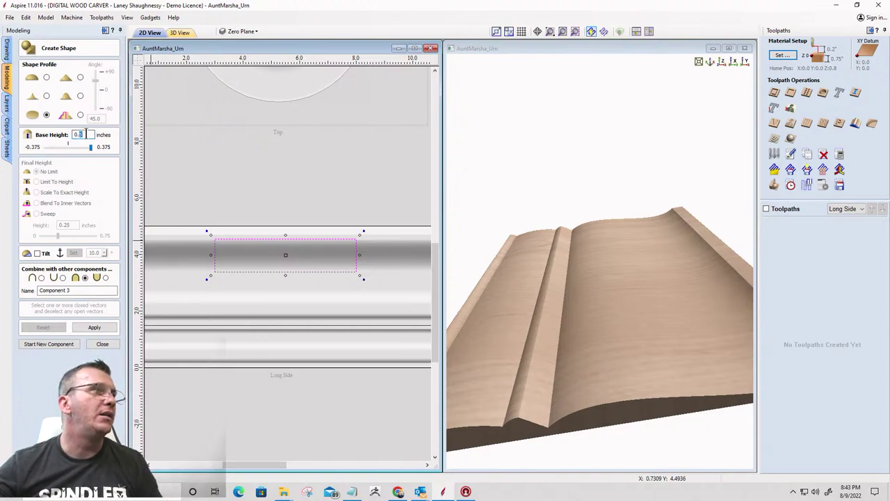
{"action": "left_click", "coordinate": [86, 278]}
{"action": "left_click", "coordinate": [95, 328]}
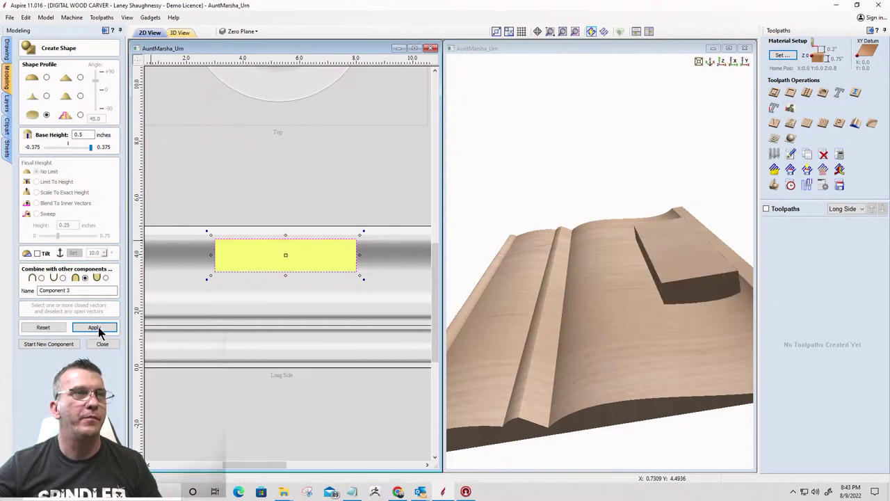
{"action": "mouse_move", "coordinate": [636, 355]}
{"action": "left_mouse_down"}
{"action": "mouse_move", "coordinate": [574, 351]}
{"action": "mouse_move", "coordinate": [631, 341]}
{"action": "left_mouse_up"}
{"action": "left_click_drag", "start_coordinate": [685, 324], "coordinate": [654, 346]}
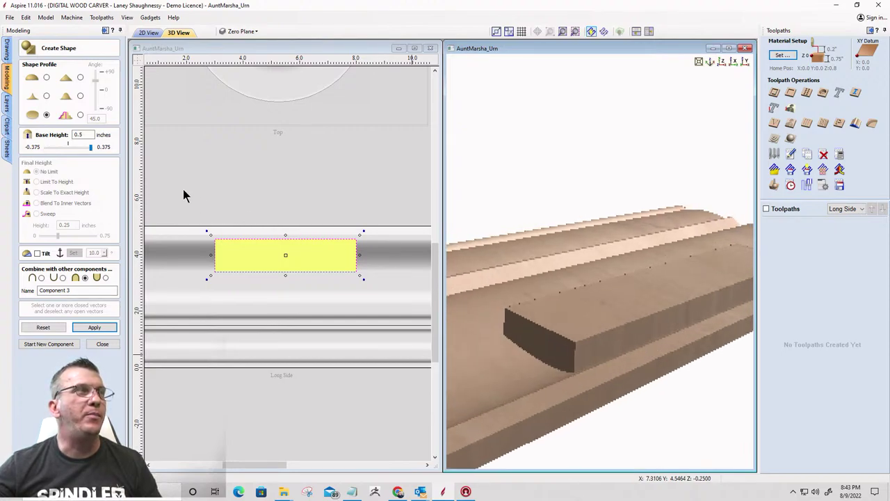
{"action": "left_click_drag", "start_coordinate": [576, 357], "coordinate": [717, 328]}
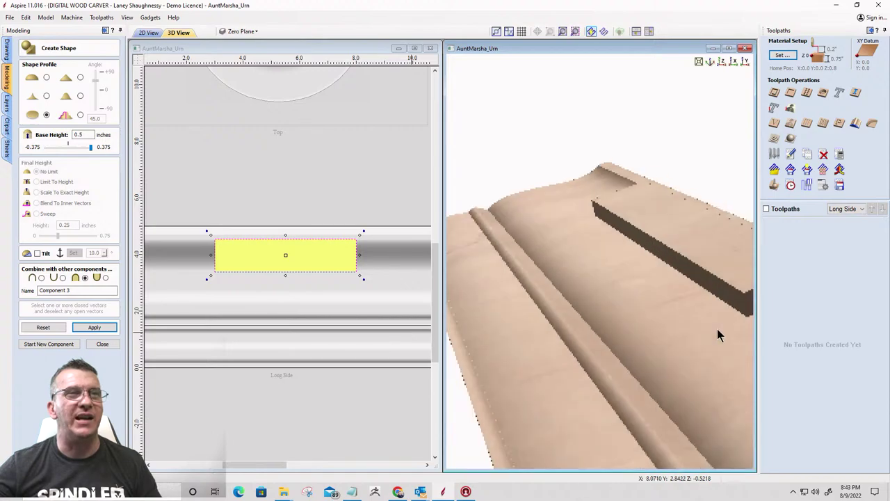
{"action": "left_click_drag", "start_coordinate": [541, 298], "coordinate": [662, 292]}
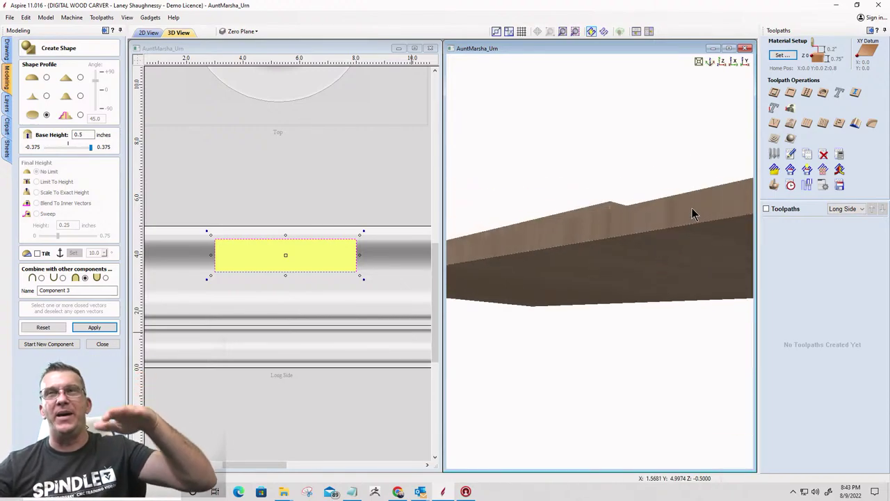
{"action": "left_click_drag", "start_coordinate": [692, 207], "coordinate": [631, 269]}
{"action": "left_click_drag", "start_coordinate": [589, 304], "coordinate": [678, 247]}
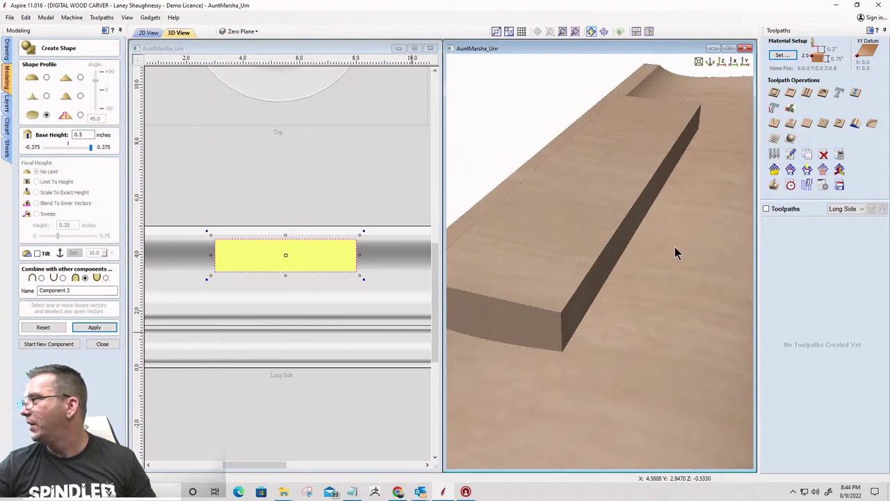
{"action": "scroll", "coordinate": [674, 252], "scroll_direction": "down", "scroll_amount": 1}
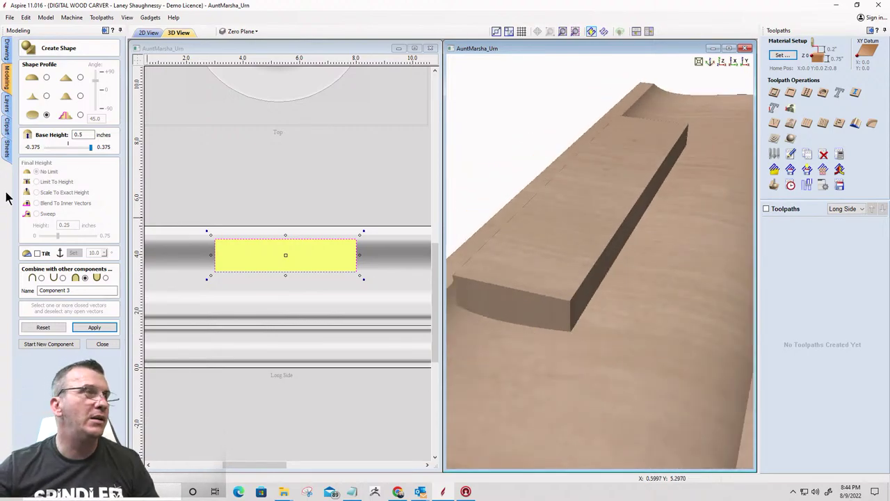
Set the panel shape's Base Height to 0.125, then 0.1875 inches, applying each
{"action": "double_click", "coordinate": [83, 134]}
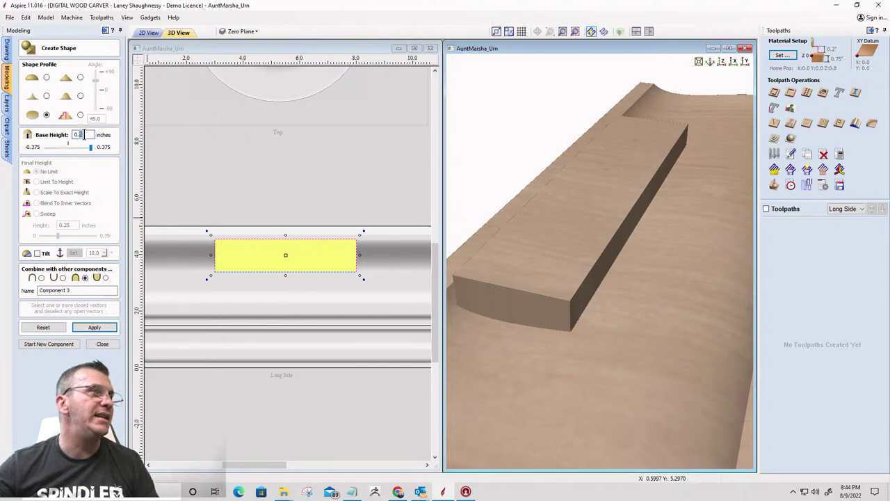
{"action": "type", "text": "0.125"}
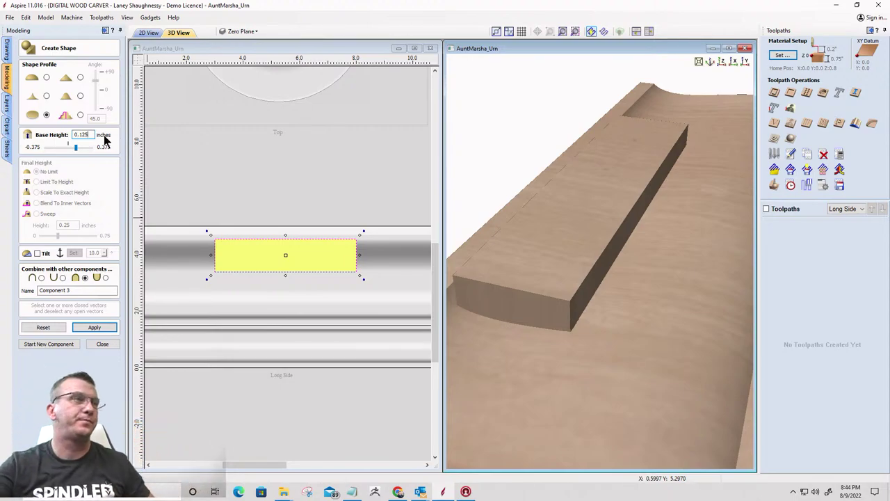
{"action": "left_click", "coordinate": [105, 326]}
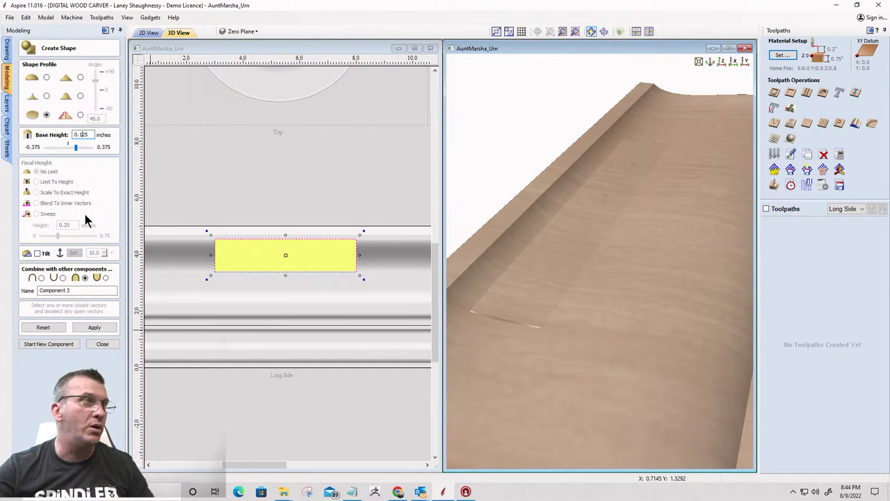
{"action": "key", "text": "Delete"}
{"action": "type", "text": "87"}
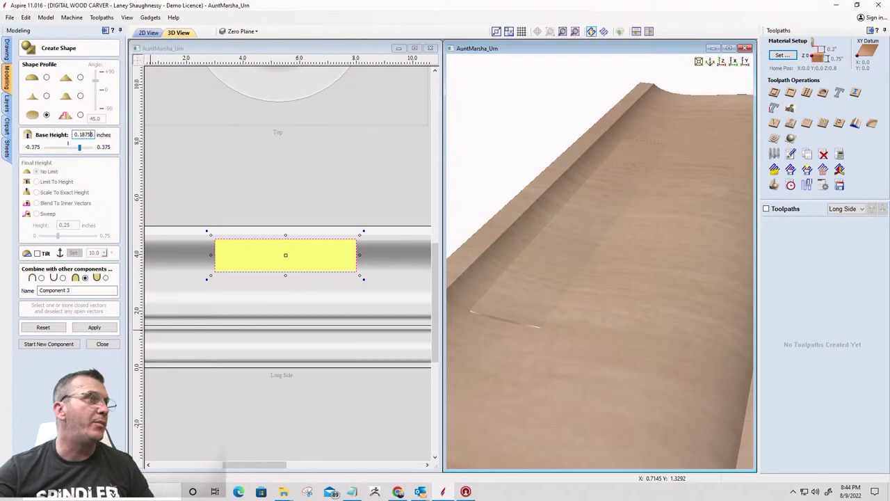
{"action": "left_click", "coordinate": [100, 329]}
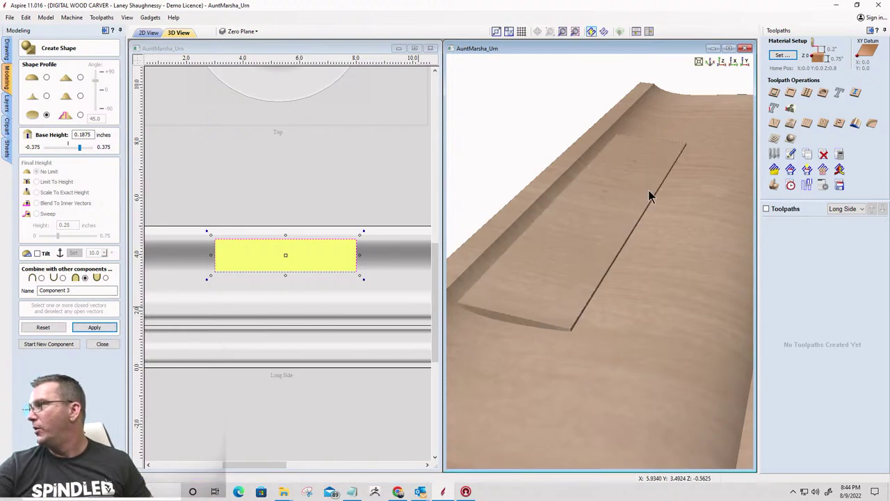
Inspect the lowered panel in 3D, close Create Shape, and select Component 3
{"action": "left_click_drag", "start_coordinate": [640, 254], "coordinate": [491, 271]}
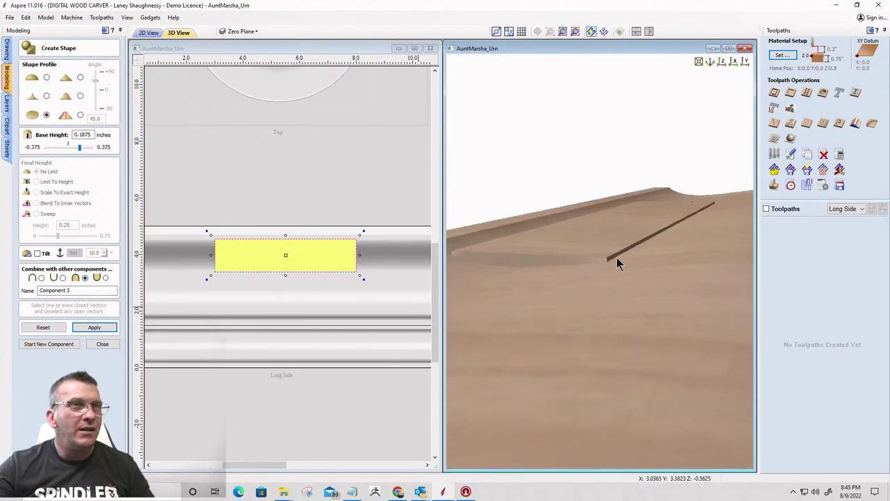
{"action": "left_click_drag", "start_coordinate": [627, 254], "coordinate": [617, 102]}
{"action": "left_click", "coordinate": [720, 61]}
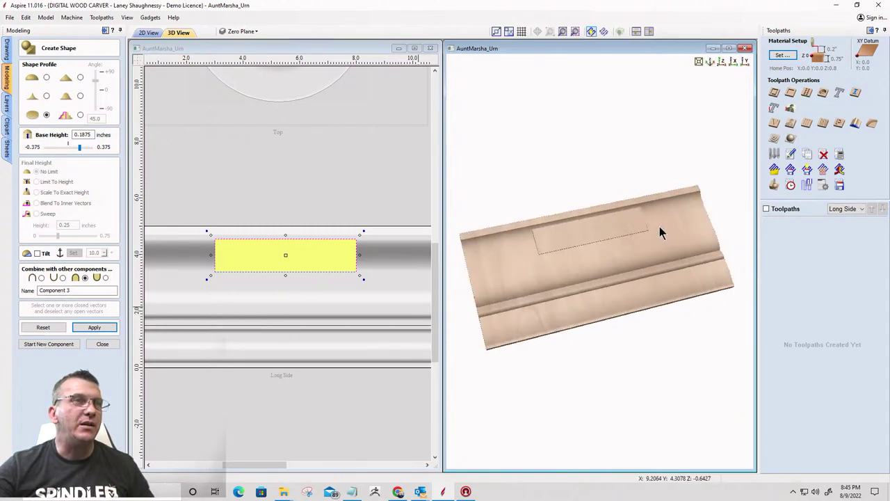
{"action": "left_click_drag", "start_coordinate": [606, 209], "coordinate": [661, 246]}
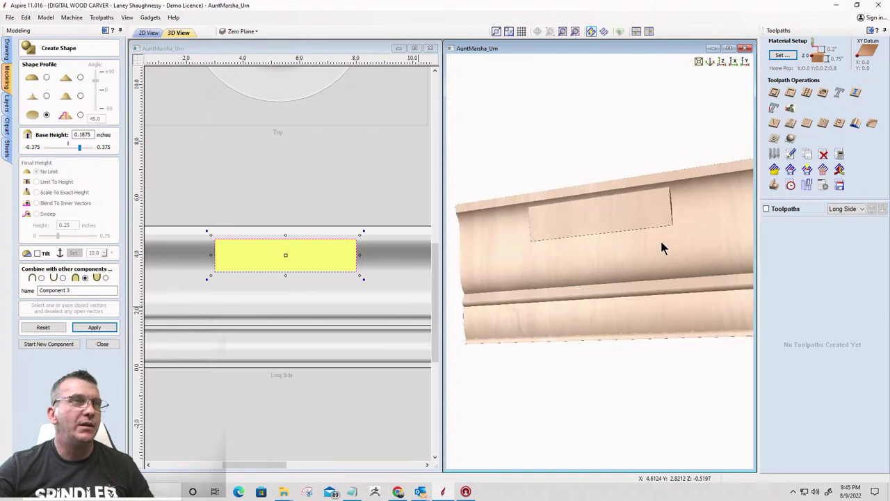
{"action": "left_click", "coordinate": [100, 343]}
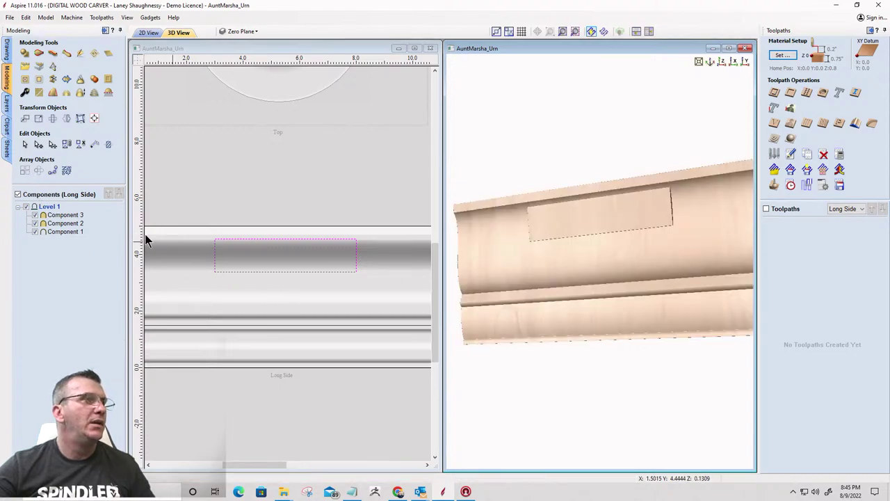
{"action": "left_click", "coordinate": [65, 216]}
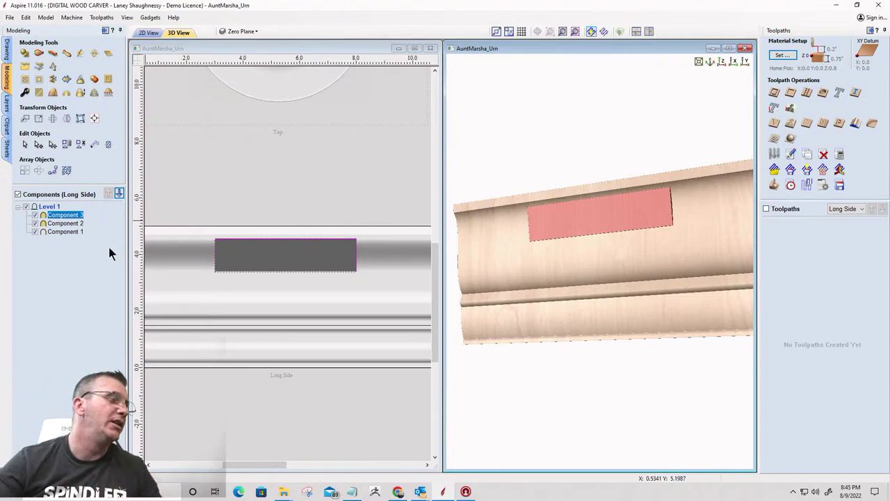
{"action": "left_click", "coordinate": [7, 51]}
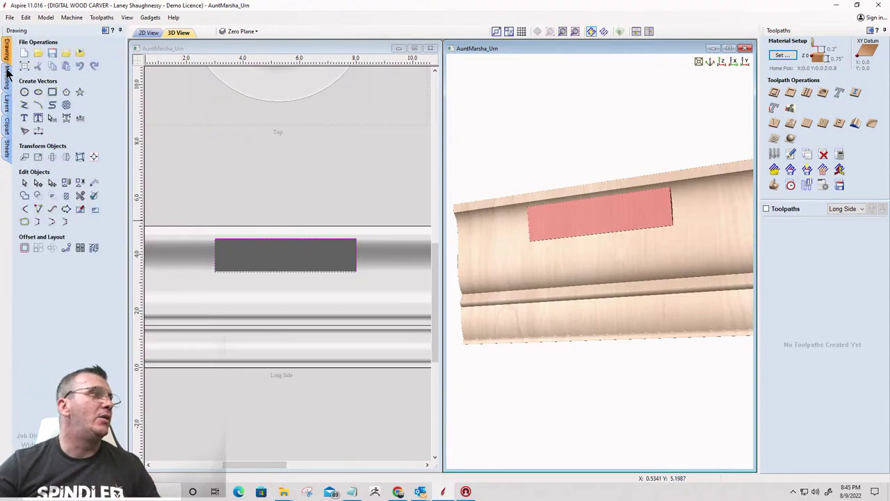
Start Auto Layout Text using the 5 x 1.1689-inch panel rectangle as its boundary
{"action": "scroll", "coordinate": [255, 248], "scroll_direction": "up", "scroll_amount": 2}
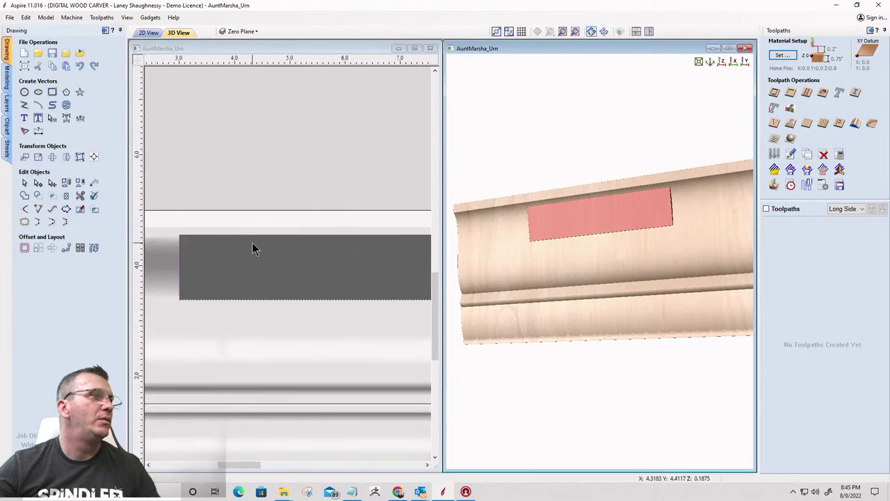
{"action": "scroll", "coordinate": [192, 240], "scroll_direction": "down", "scroll_amount": 2}
{"action": "scroll", "coordinate": [262, 180], "scroll_direction": "up", "scroll_amount": 1}
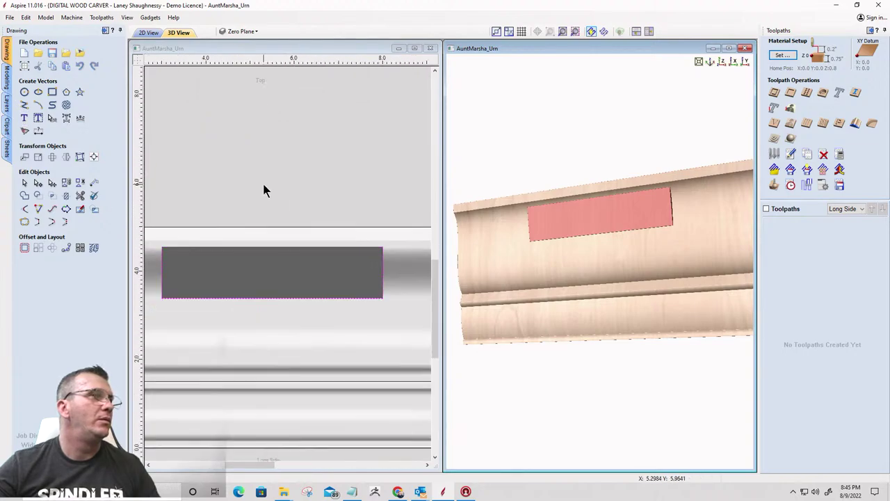
{"action": "left_click", "coordinate": [51, 94]}
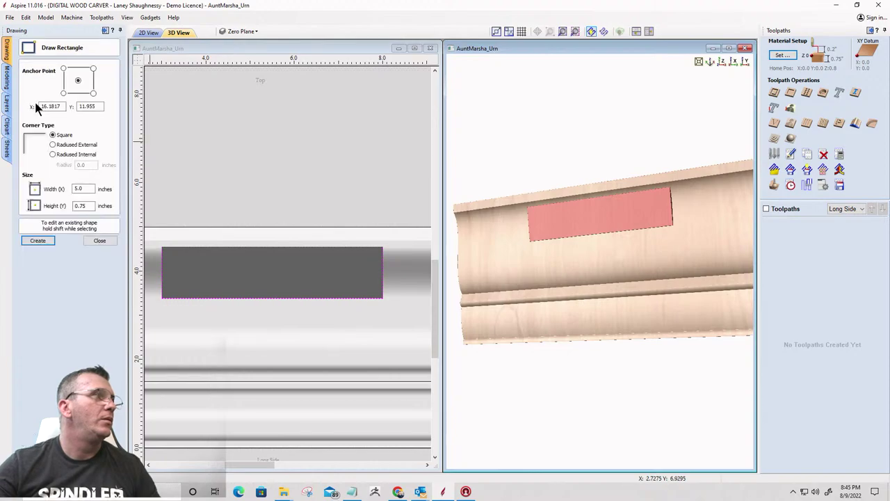
{"action": "left_click", "coordinate": [93, 238]}
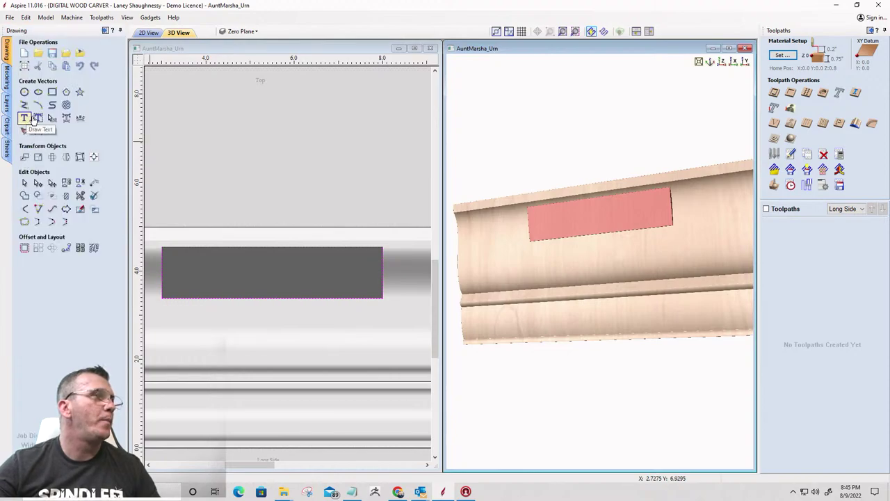
{"action": "left_click", "coordinate": [37, 119]}
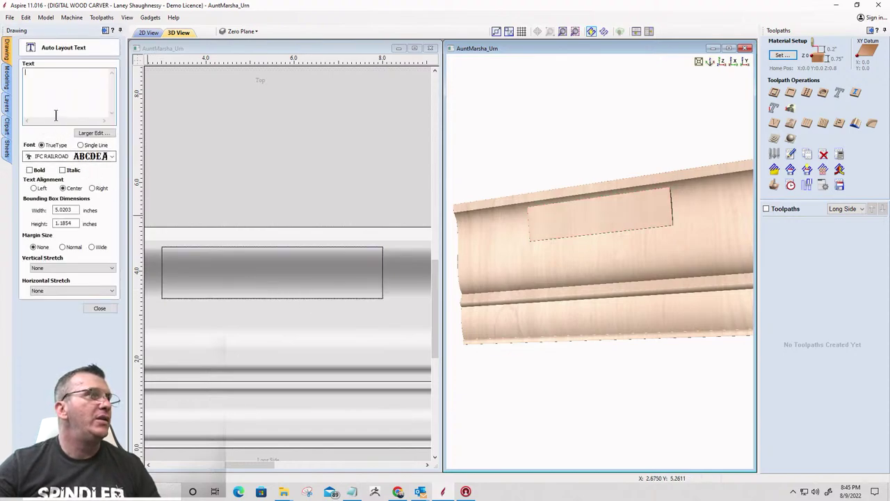
{"action": "left_click", "coordinate": [164, 248]}
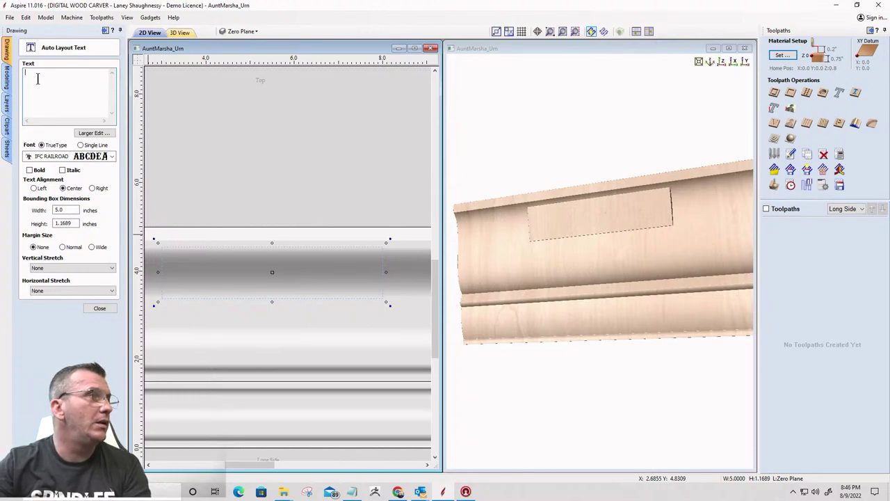
Choose Monotype Corsiva as the text font
{"action": "left_click", "coordinate": [83, 156]}
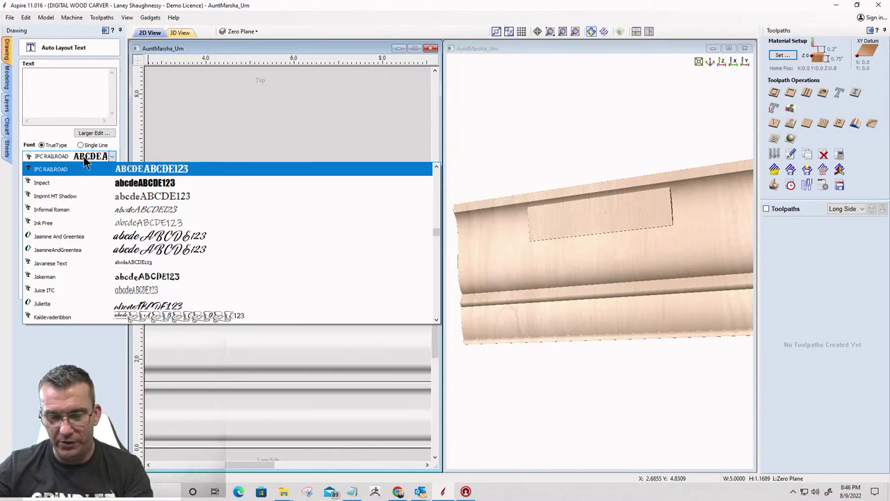
{"action": "key", "text": "m"}
{"action": "scroll", "coordinate": [83, 299], "scroll_direction": "down", "scroll_amount": 1}
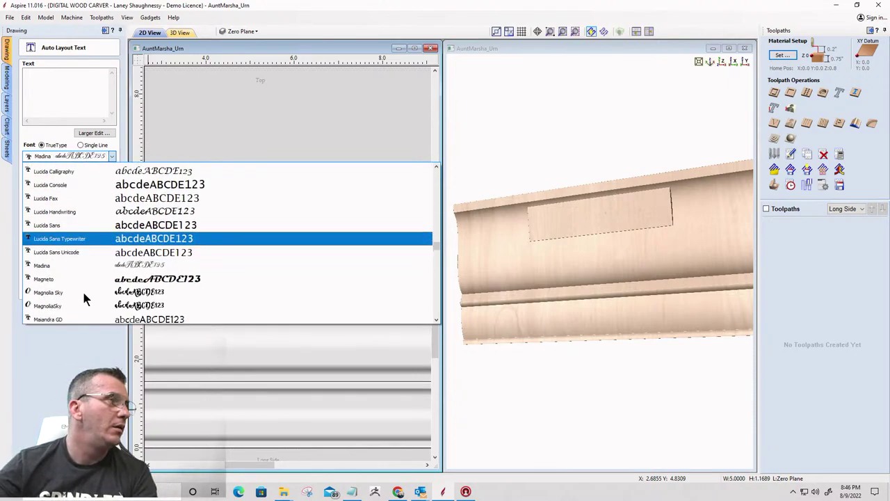
{"action": "scroll", "coordinate": [84, 300], "scroll_direction": "down", "scroll_amount": 10}
{"action": "scroll", "coordinate": [83, 300], "scroll_direction": "up", "scroll_amount": 5}
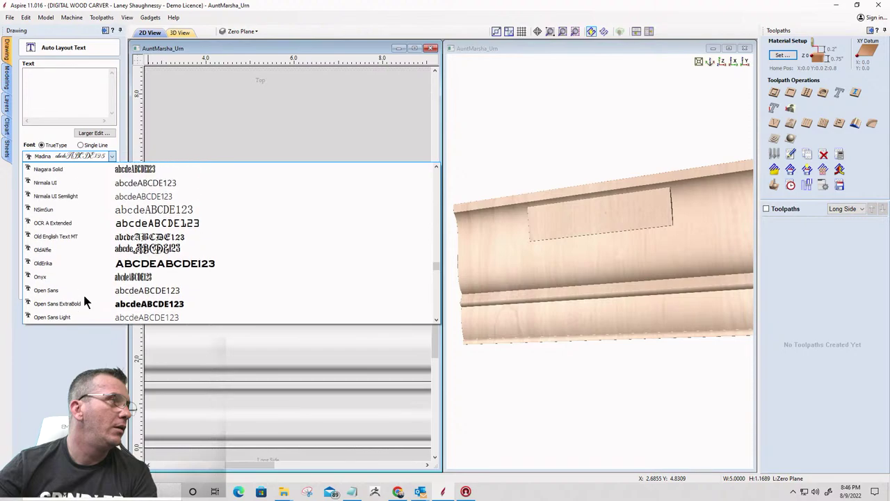
{"action": "scroll", "coordinate": [82, 299], "scroll_direction": "up", "scroll_amount": 3}
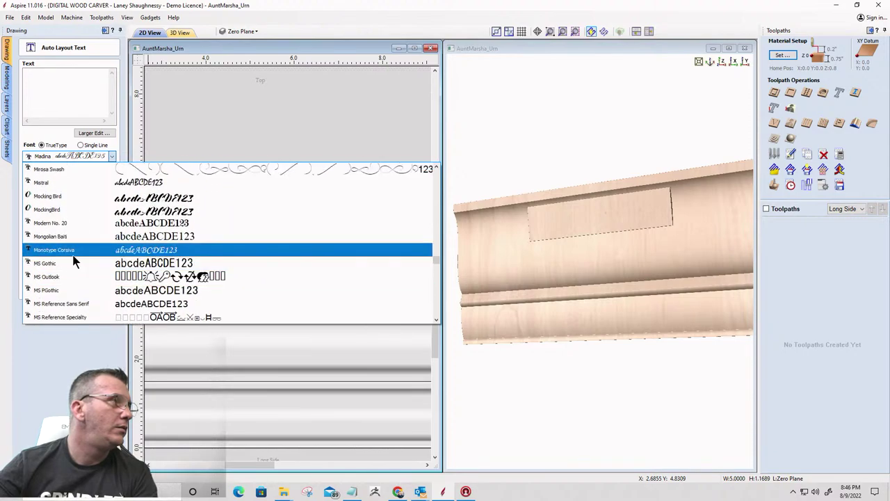
{"action": "left_click", "coordinate": [73, 249]}
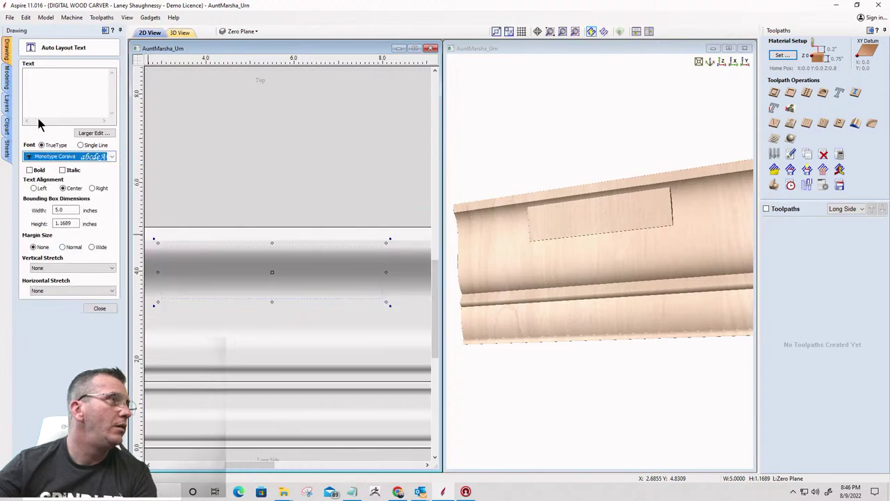
Enter the person's full name as the text, with Normal margin size and Bold
{"action": "left_click", "coordinate": [36, 80]}
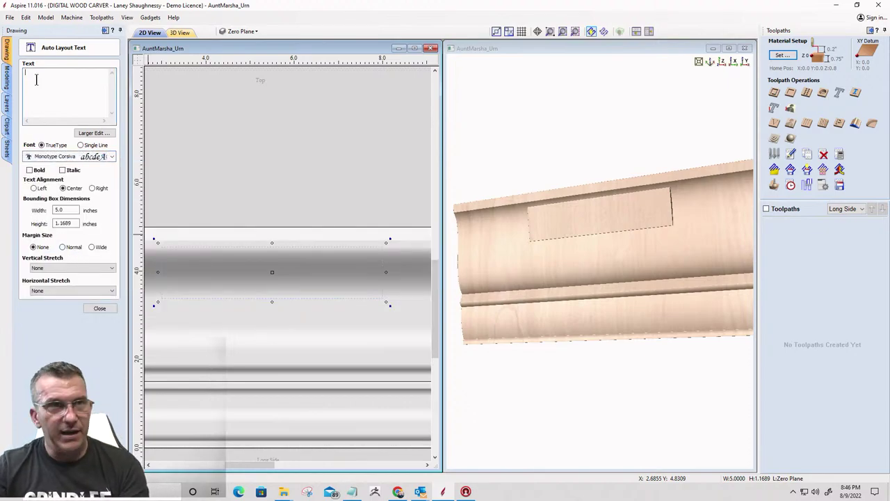
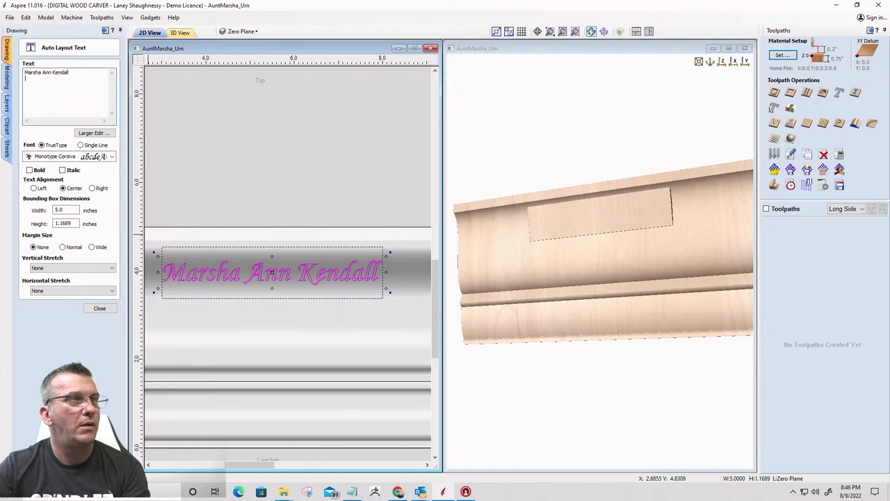
{"action": "left_click", "coordinate": [62, 247]}
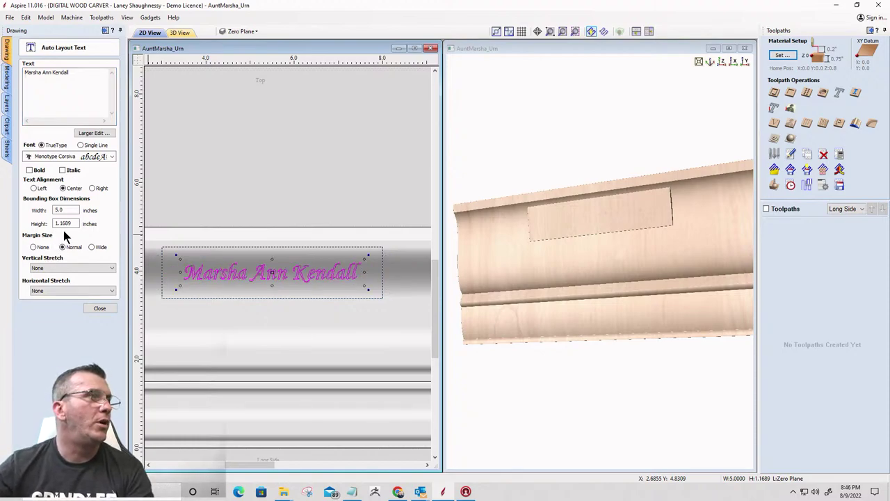
{"action": "left_click", "coordinate": [81, 75]}
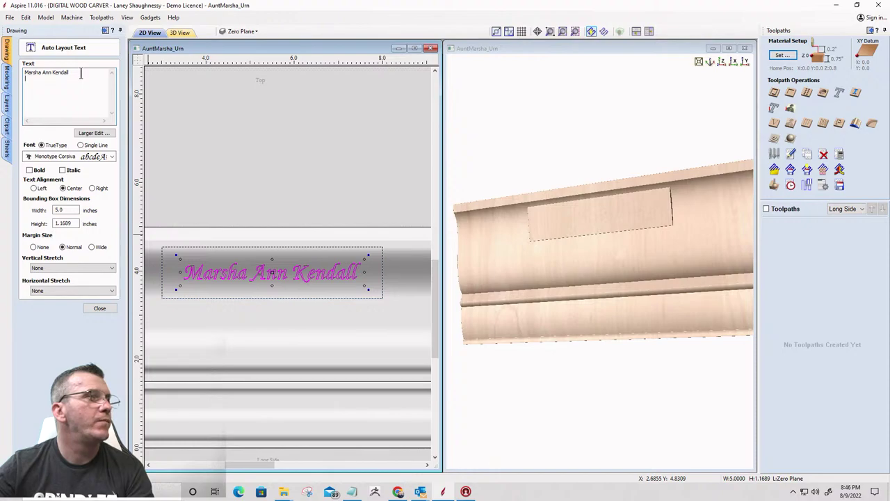
{"action": "left_click", "coordinate": [30, 171]}
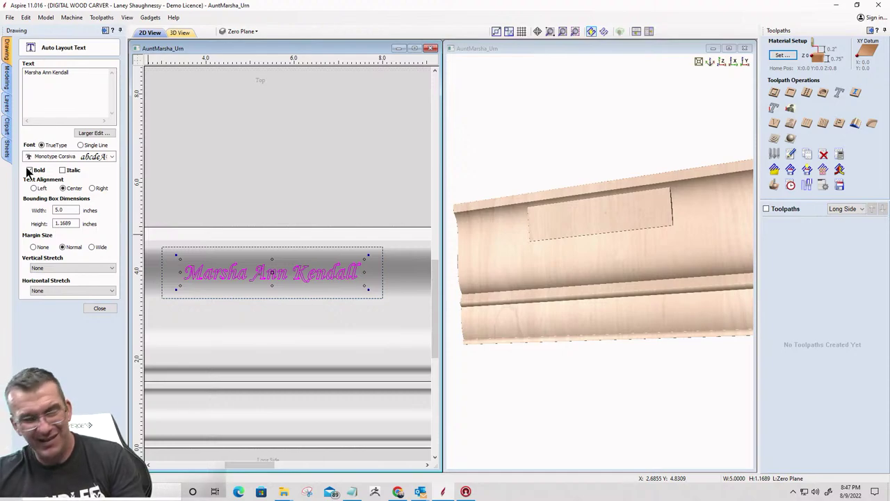
Make the name bold and add a second line reading '1.31.52 - 7-20-22'
{"action": "left_click", "coordinate": [29, 169]}
{"action": "left_click", "coordinate": [70, 74]}
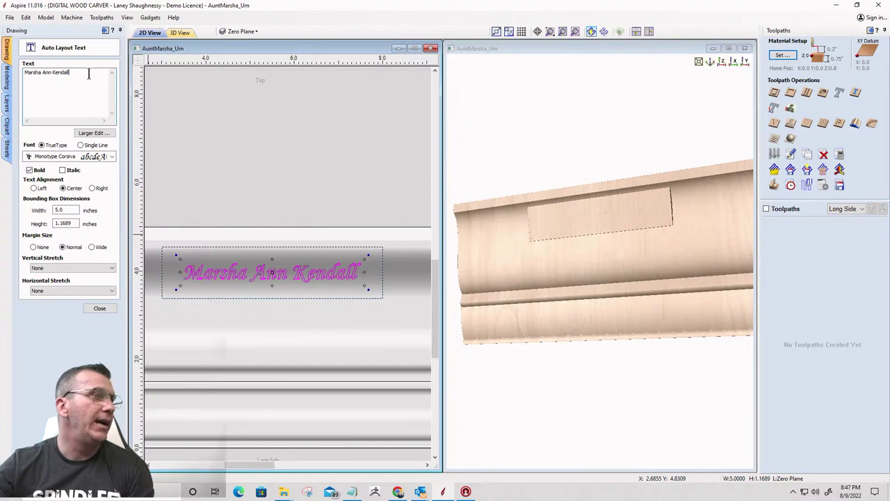
{"action": "key", "text": "Return"}
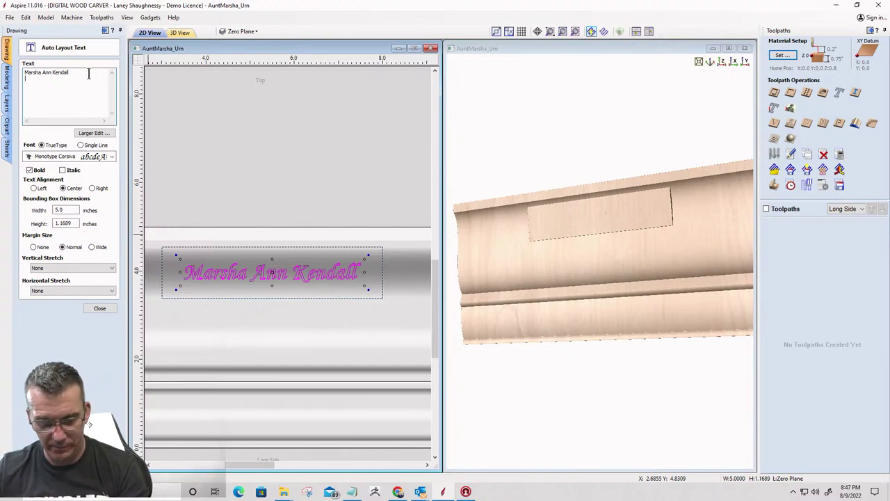
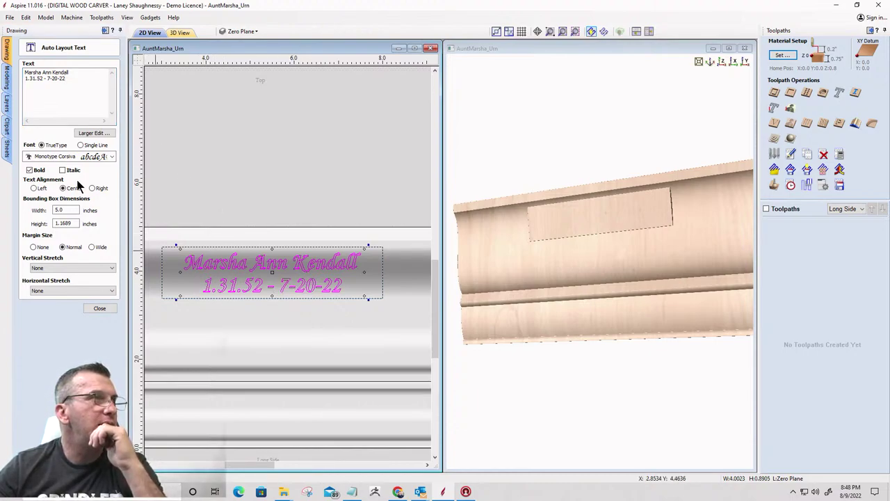
Change the date 7-20-22 to 7.20.22 by replacing its dashes with periods
{"action": "left_click", "coordinate": [53, 84]}
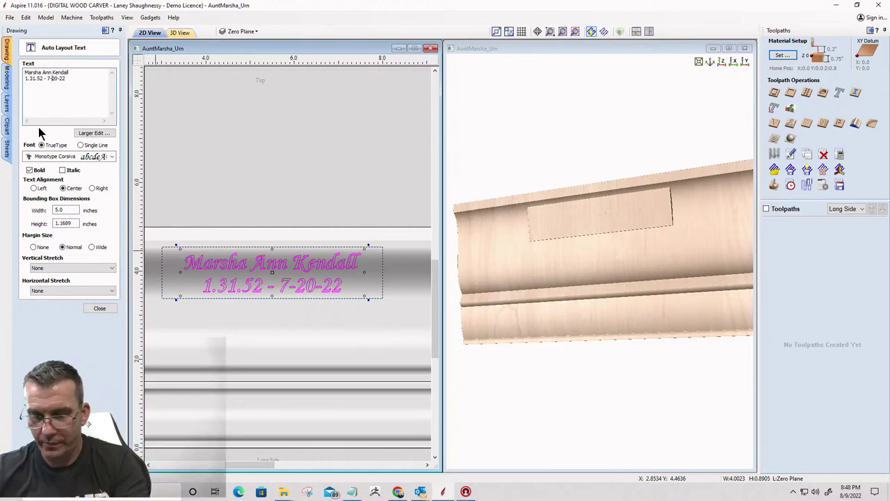
{"action": "left_click", "coordinate": [52, 78]}
{"action": "key", "text": "BackSpace"}
{"action": "type", "text": "."}
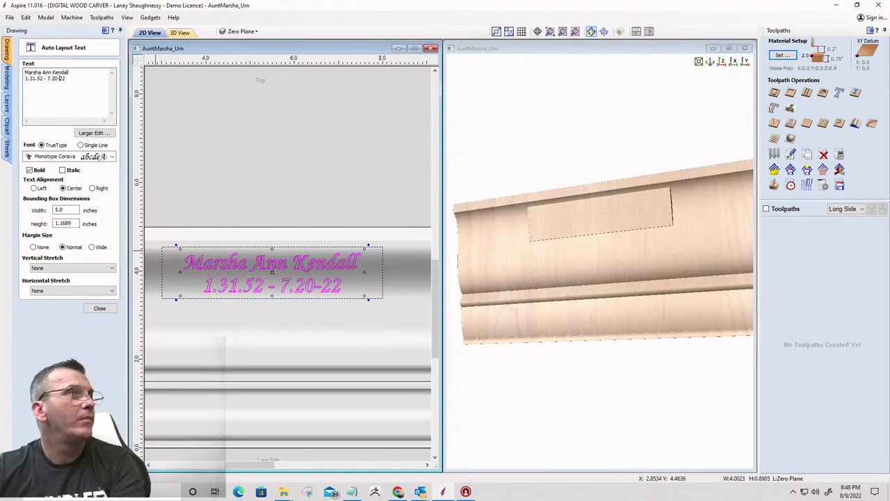
{"action": "left_click", "coordinate": [60, 78]}
{"action": "key", "text": "BackSpace"}
{"action": "type", "text": "."}
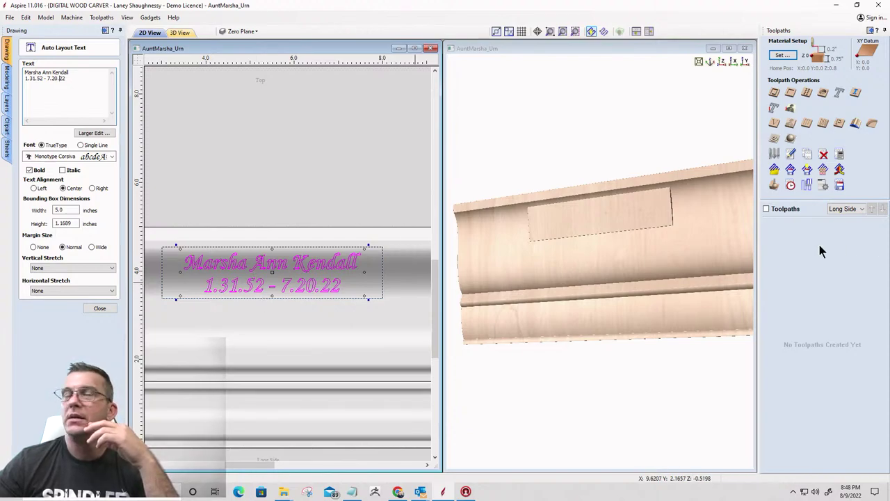
Maximize the 2D view and zoom onto the selected name and date text
{"action": "left_click", "coordinate": [415, 48]}
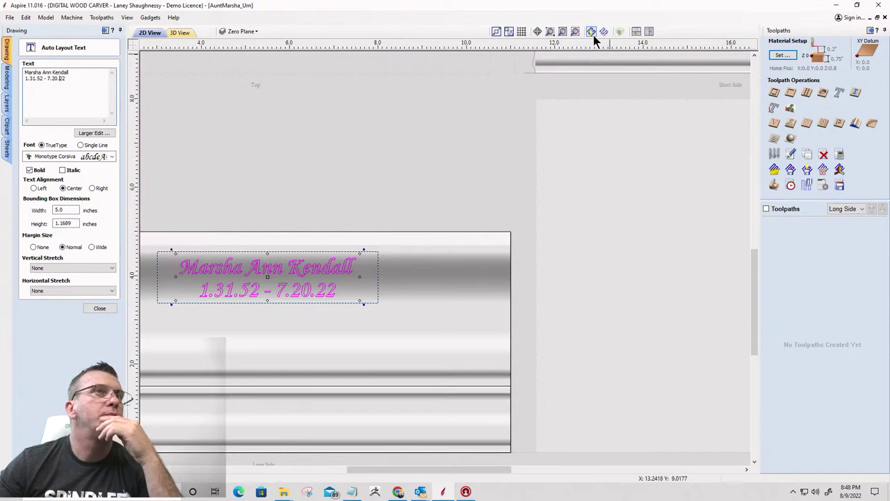
{"action": "left_click", "coordinate": [575, 32]}
{"action": "scroll", "coordinate": [567, 189], "scroll_direction": "up", "scroll_amount": 1}
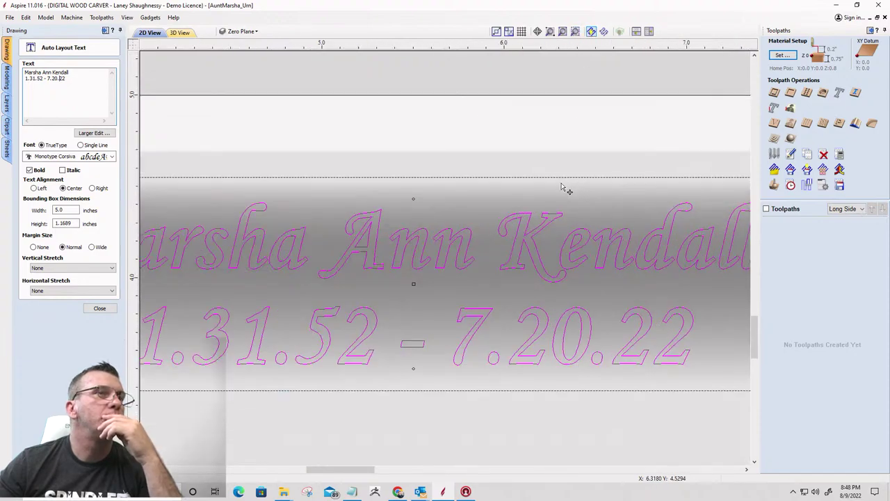
{"action": "scroll", "coordinate": [559, 191], "scroll_direction": "down", "scroll_amount": 2}
{"action": "scroll", "coordinate": [539, 294], "scroll_direction": "down", "scroll_amount": 1}
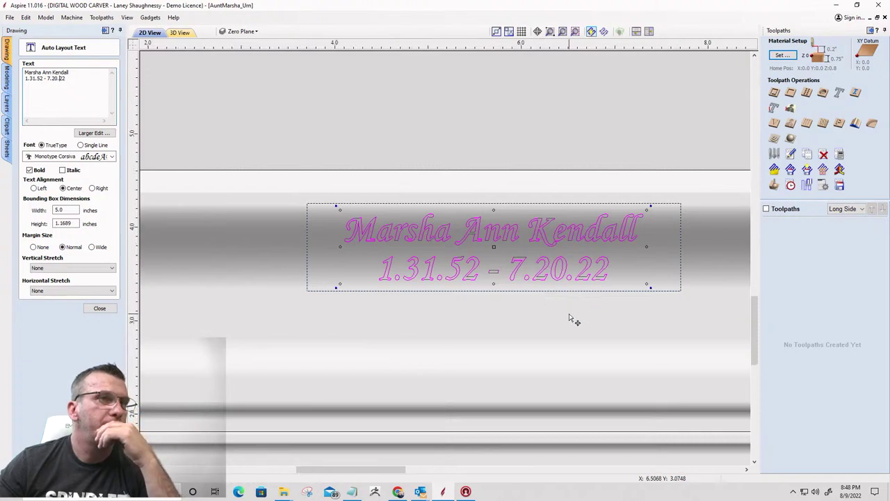
{"action": "scroll", "coordinate": [569, 318], "scroll_direction": "up", "scroll_amount": 1}
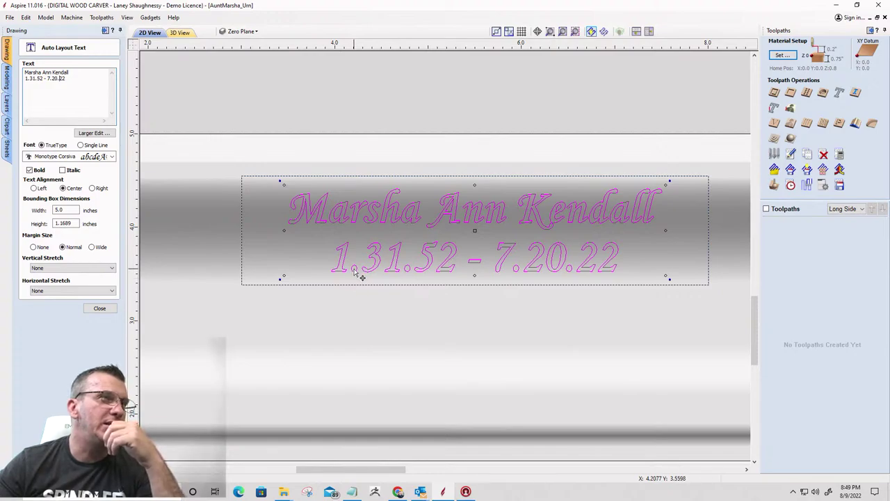
Try dashes in the date 7.20.22, then restore the periods
{"action": "left_click", "coordinate": [53, 85]}
{"action": "key", "text": "Return"}
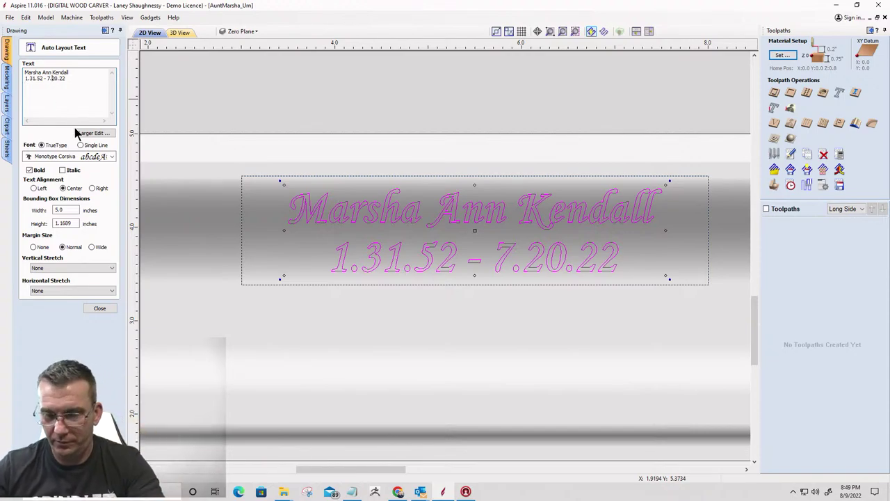
{"action": "key", "text": "BackSpace"}
{"action": "type", "text": "-"}
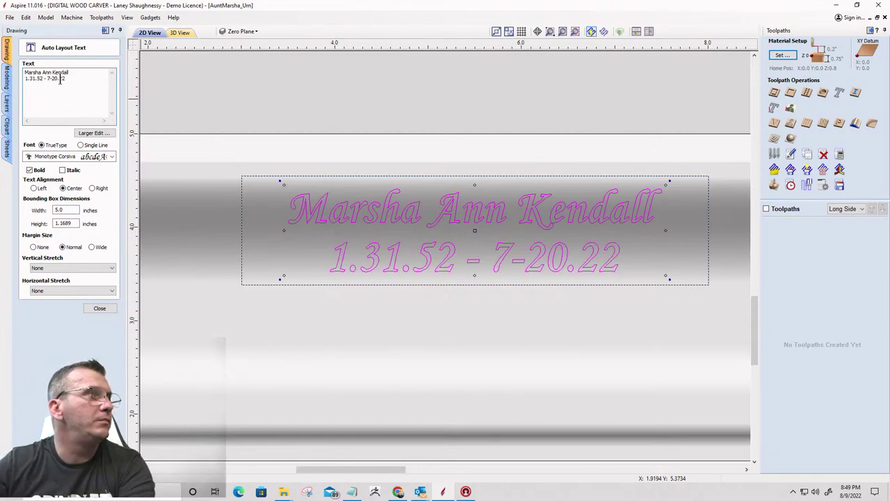
{"action": "key", "text": "Right"}
{"action": "key", "text": "Right"}
{"action": "key", "text": "Right"}
{"action": "key", "text": "BackSpace"}
{"action": "type", "text": "-"}
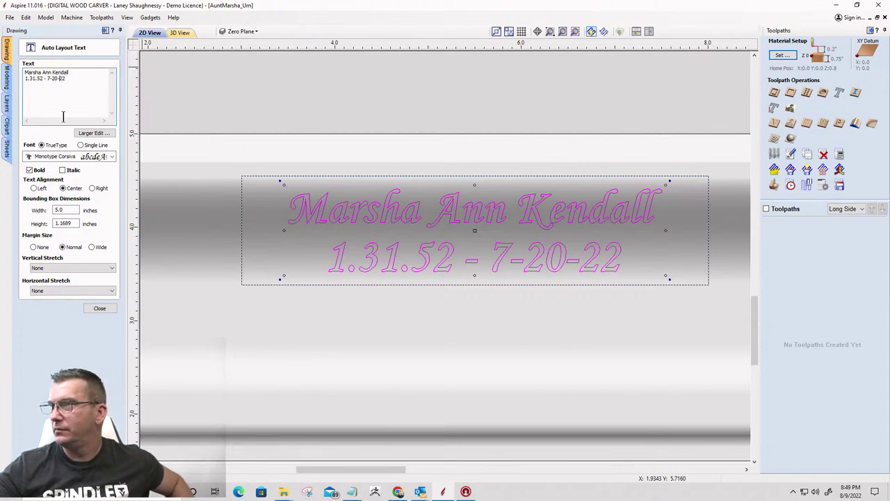
{"action": "key", "text": "BackSpace"}
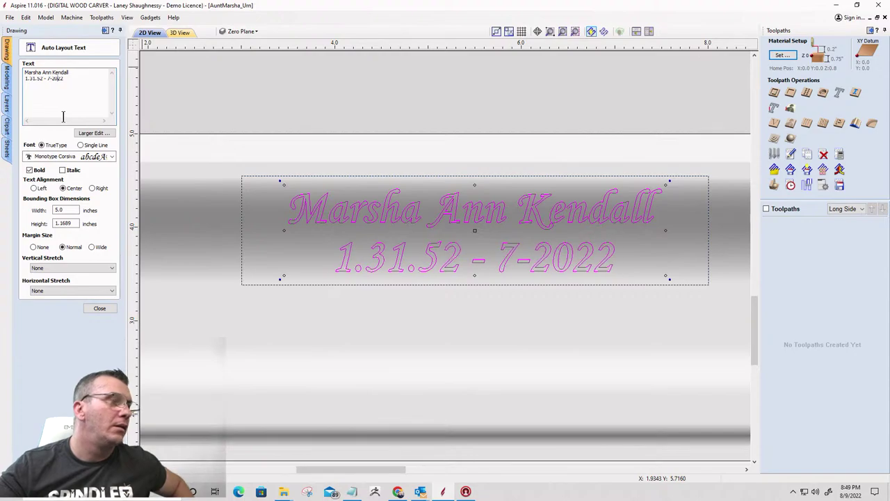
{"action": "type", "text": "."}
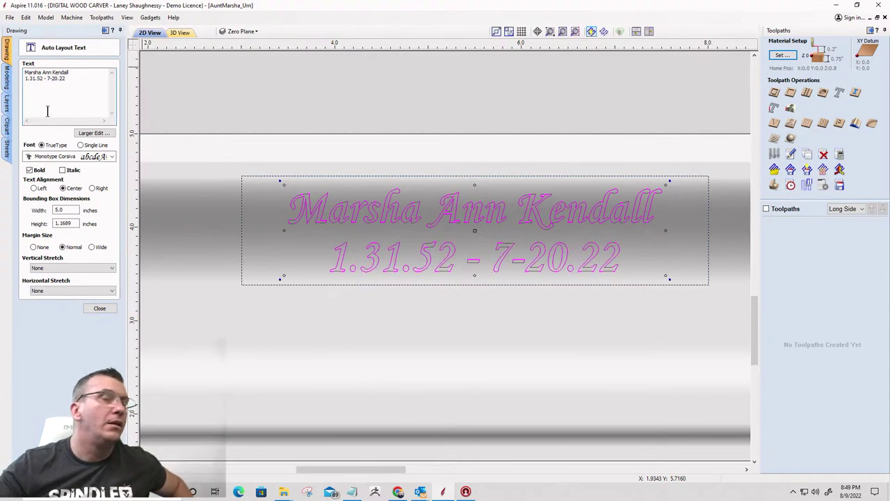
{"action": "key", "text": "BackSpace"}
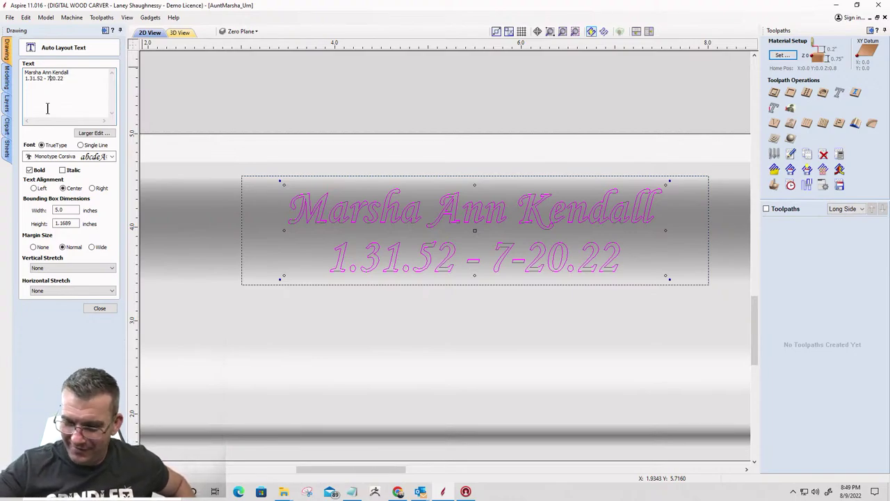
{"action": "type", "text": "."}
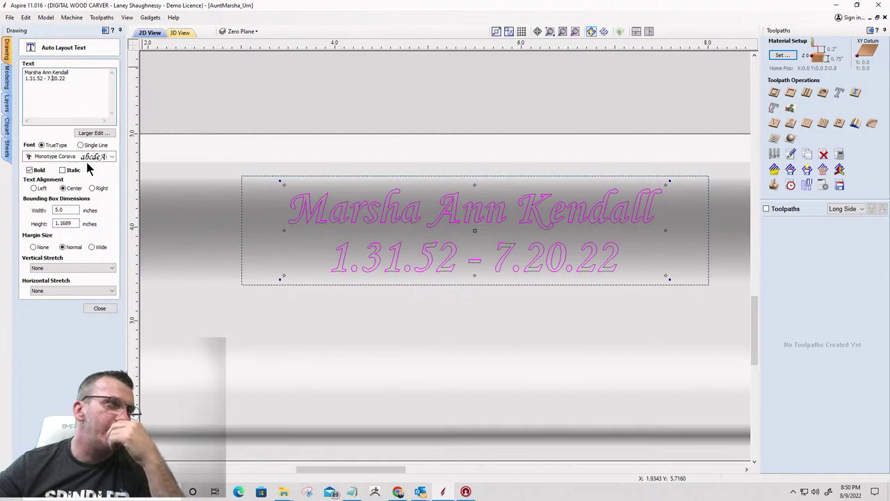
Close the text layout settings and select the name and date text block
{"action": "left_click", "coordinate": [97, 308]}
{"action": "scroll", "coordinate": [224, 234], "scroll_direction": "down", "scroll_amount": 3}
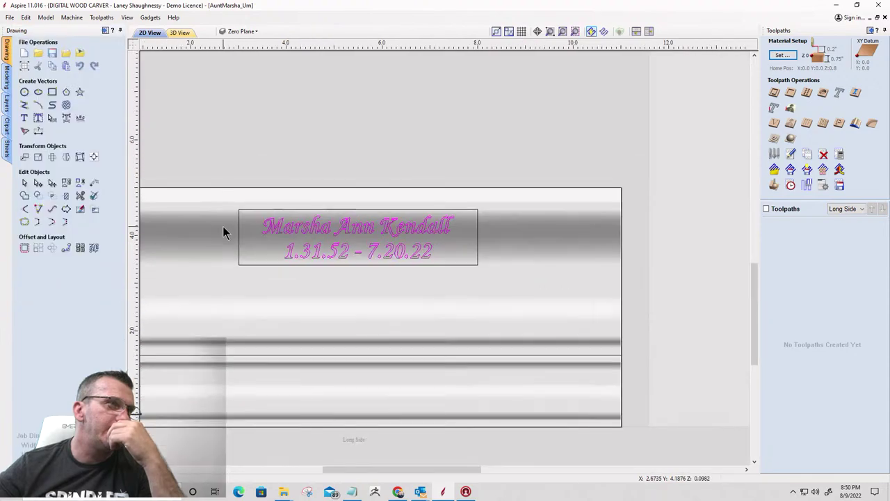
{"action": "scroll", "coordinate": [224, 229], "scroll_direction": "up", "scroll_amount": 2}
{"action": "scroll", "coordinate": [212, 188], "scroll_direction": "down", "scroll_amount": 2}
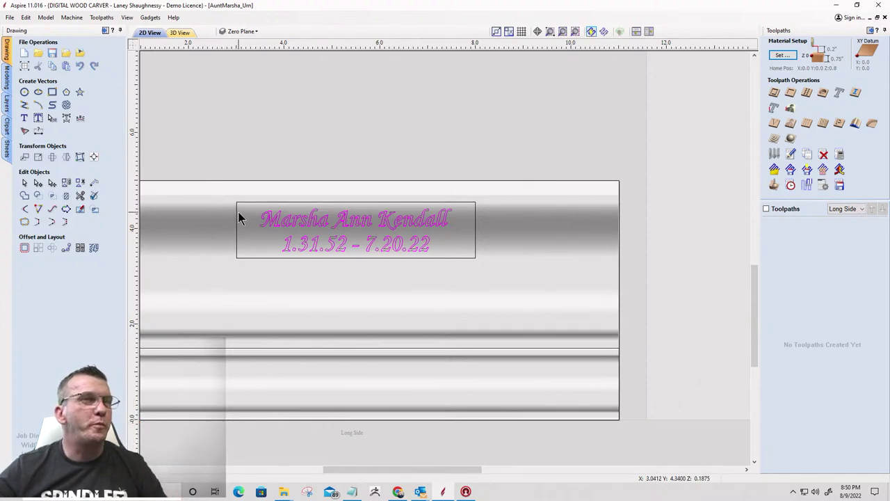
{"action": "left_click_drag", "start_coordinate": [248, 198], "coordinate": [467, 272]}
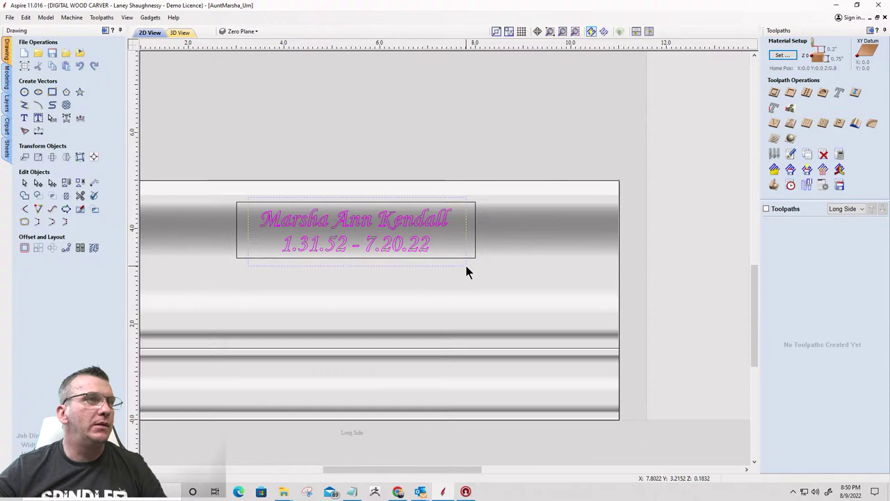
Calculate a V-Carve 3 toolpath for the text without clearance tools, then close the preview
{"action": "left_click", "coordinate": [773, 126]}
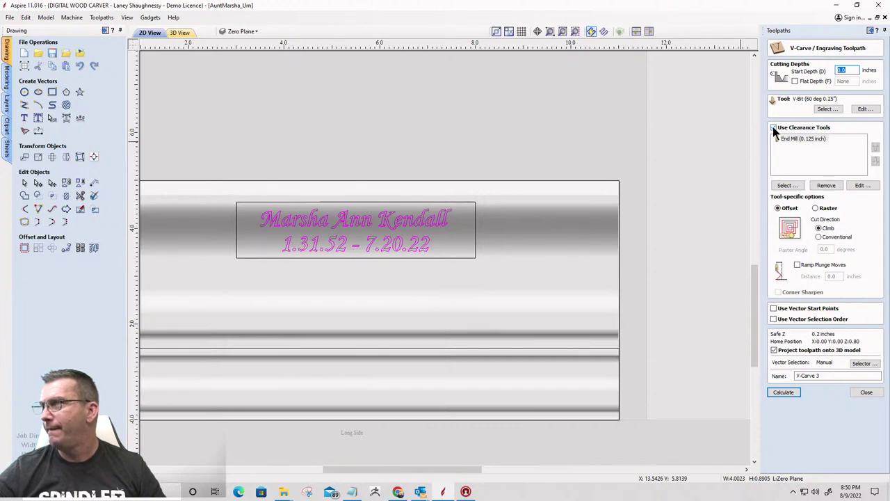
{"action": "left_click", "coordinate": [773, 127]}
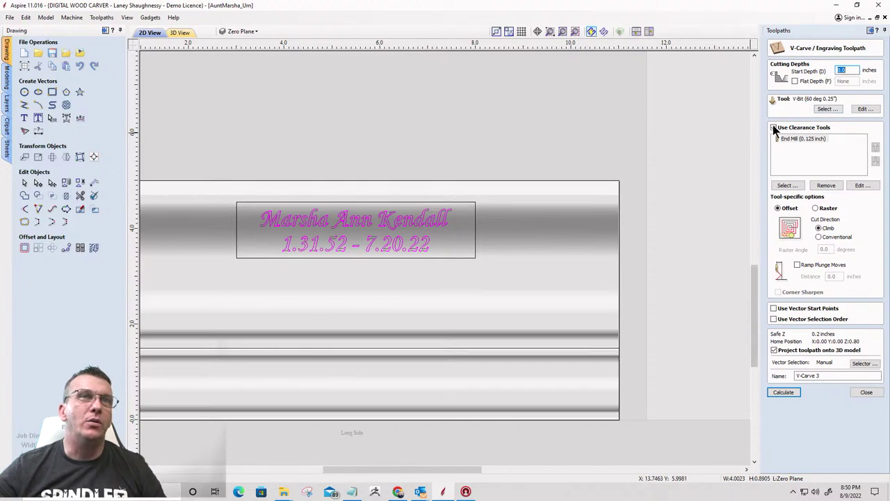
{"action": "left_click", "coordinate": [773, 127]}
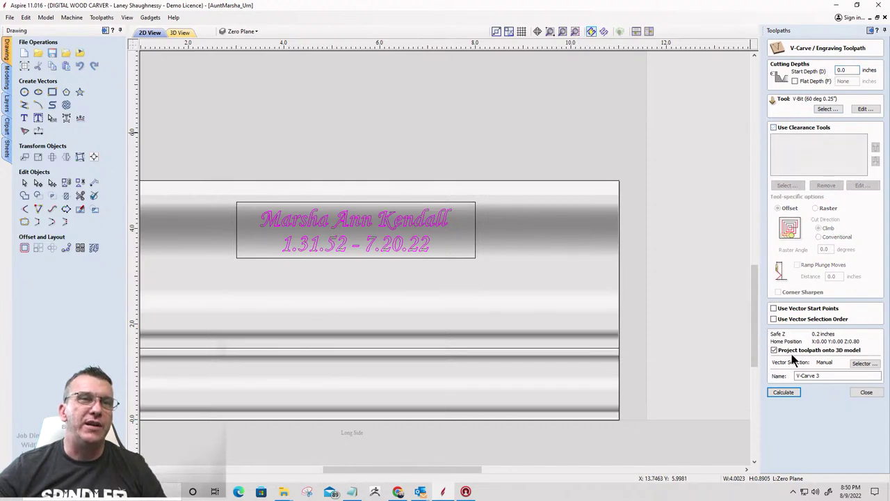
{"action": "left_click", "coordinate": [779, 392]}
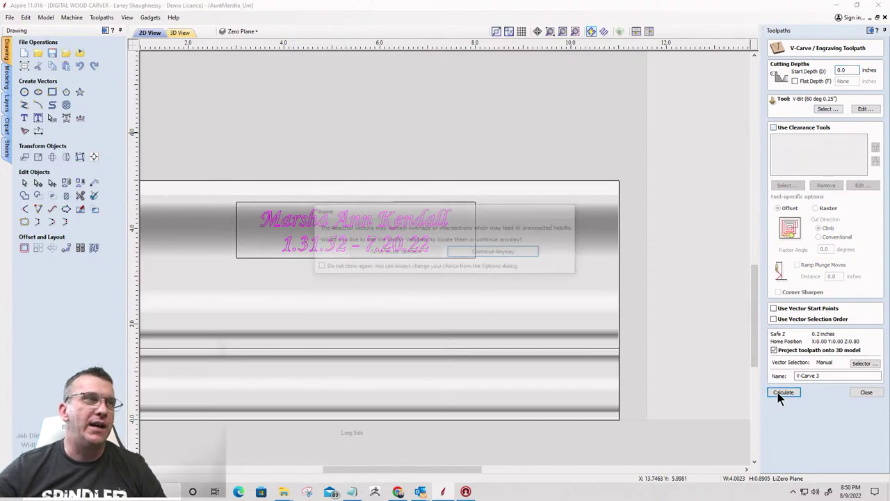
{"action": "left_click", "coordinate": [503, 254]}
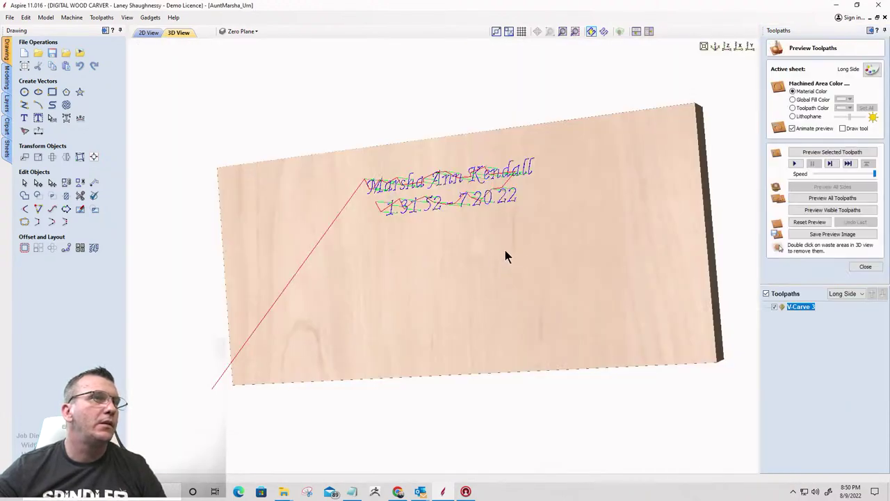
{"action": "left_click", "coordinate": [149, 32]}
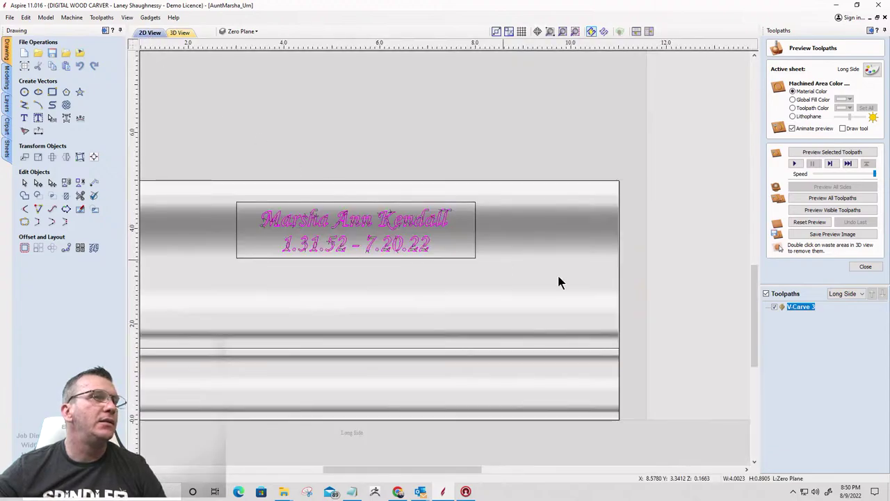
{"action": "left_click", "coordinate": [862, 267]}
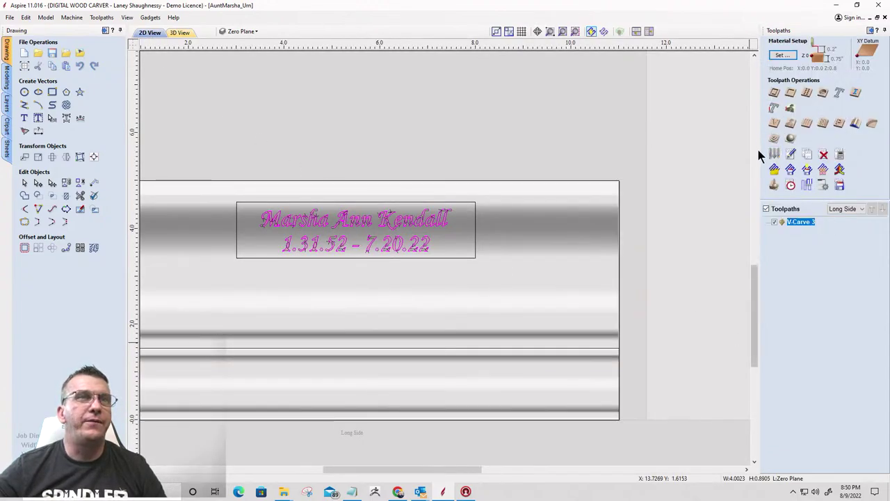
Calculate a 3D Roughing 2 toolpath with a 0.25-inch end mill and orbit to inspect it
{"action": "left_click", "coordinate": [774, 138]}
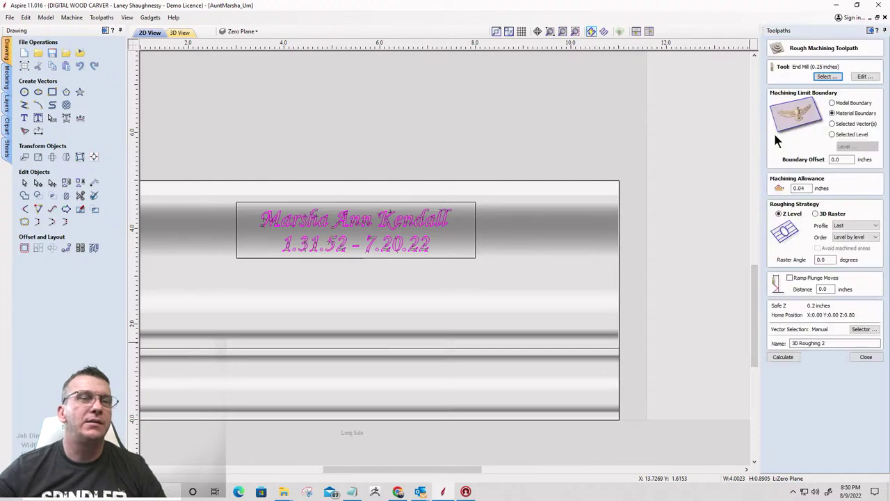
{"action": "left_click", "coordinate": [780, 357]}
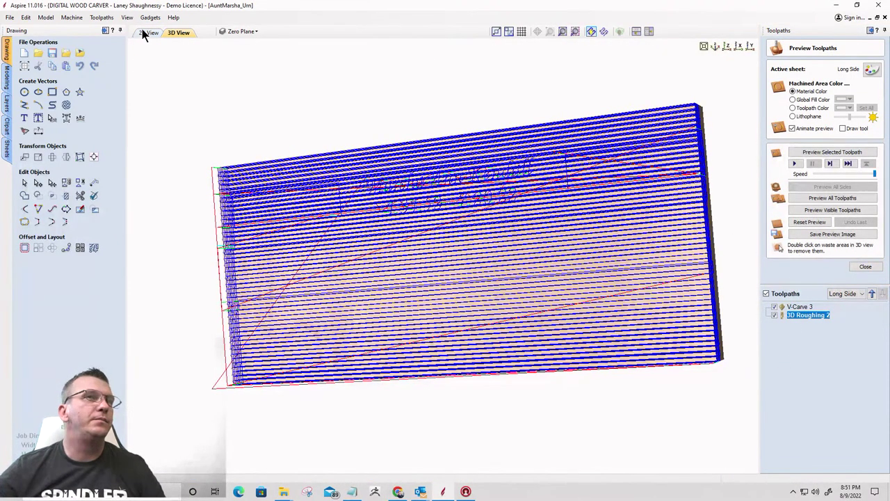
{"action": "left_click_drag", "start_coordinate": [541, 313], "coordinate": [860, 269]}
Set the Material Setup model position to a 0.0 gap above, declining automatic toolpath recalculation
{"action": "left_click", "coordinate": [865, 266]}
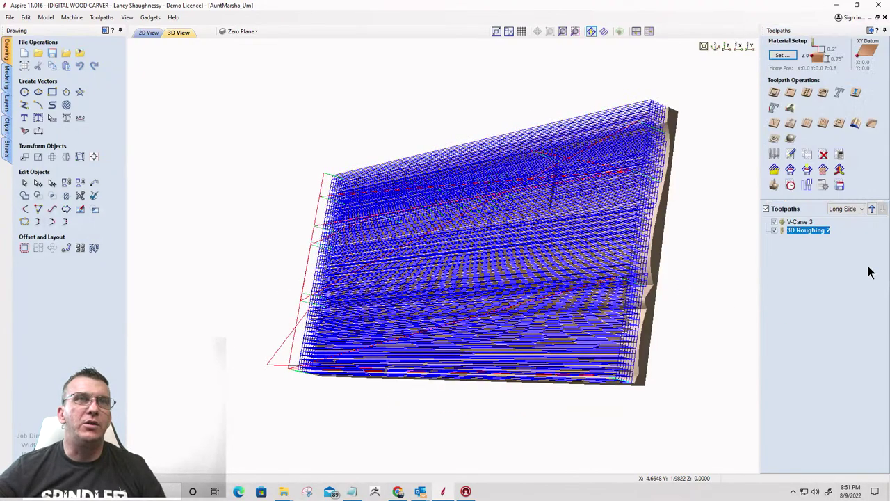
{"action": "left_click", "coordinate": [782, 55]}
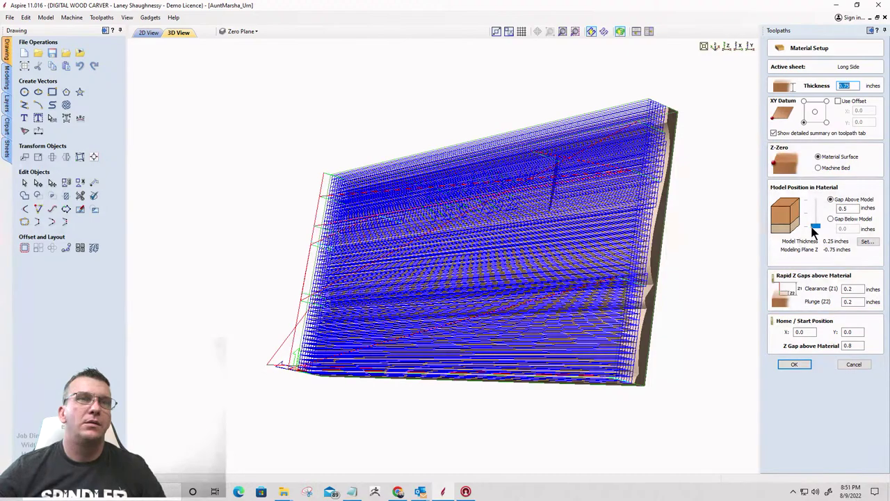
{"action": "left_click_drag", "start_coordinate": [814, 226], "coordinate": [815, 201]}
{"action": "left_click", "coordinate": [799, 366]}
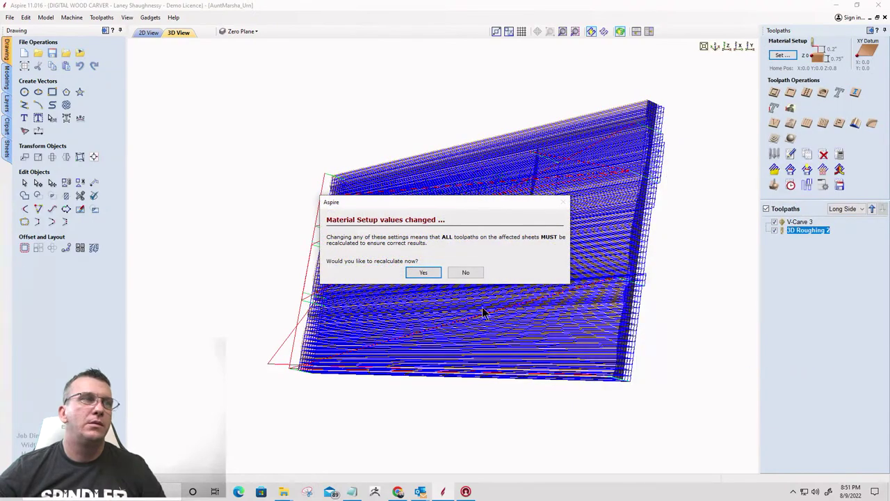
{"action": "left_click", "coordinate": [465, 274]}
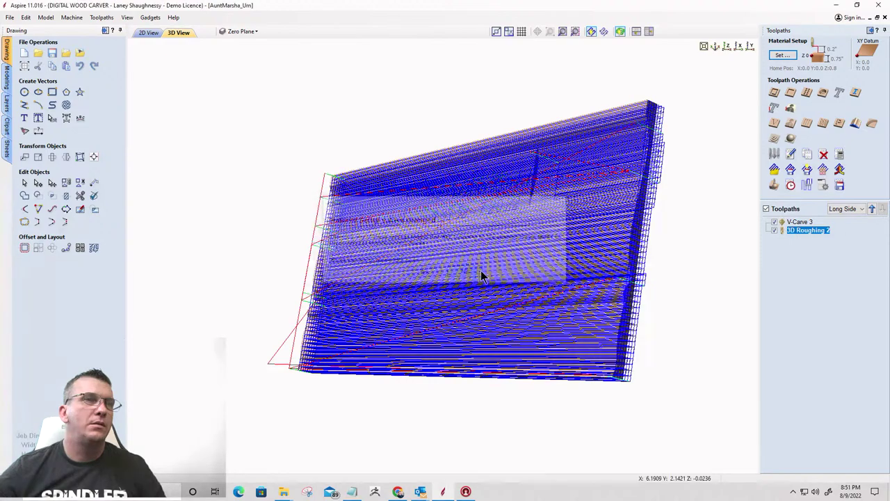
Recalculate 3D Roughing 2 and dismiss the success message
{"action": "right_click", "coordinate": [798, 231]}
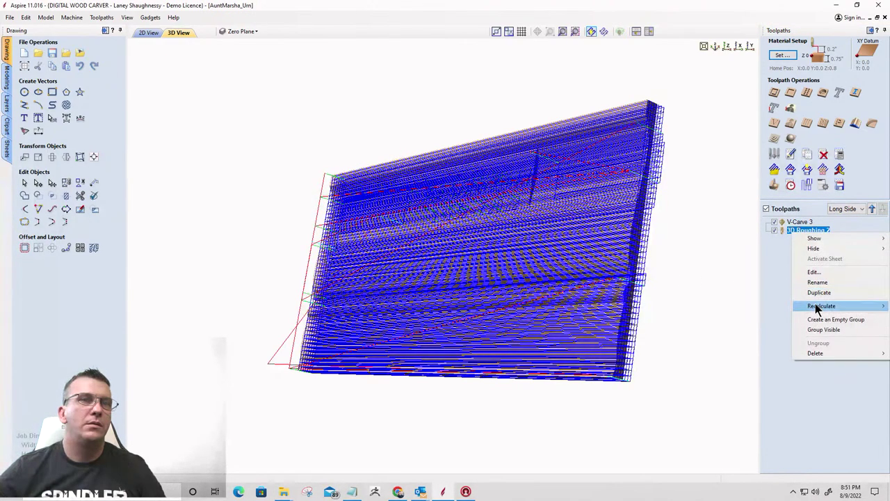
{"action": "mouse_move", "coordinate": [815, 307]}
{"action": "left_click", "coordinate": [762, 305]}
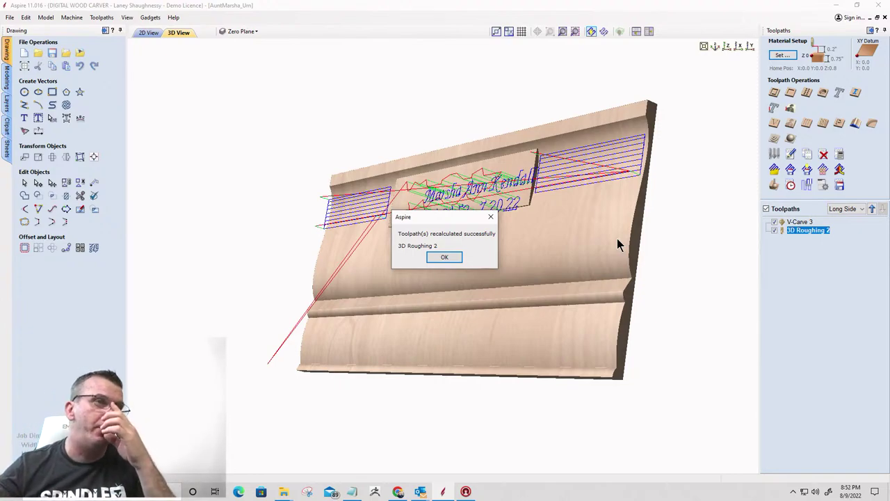
{"action": "left_click", "coordinate": [445, 258]}
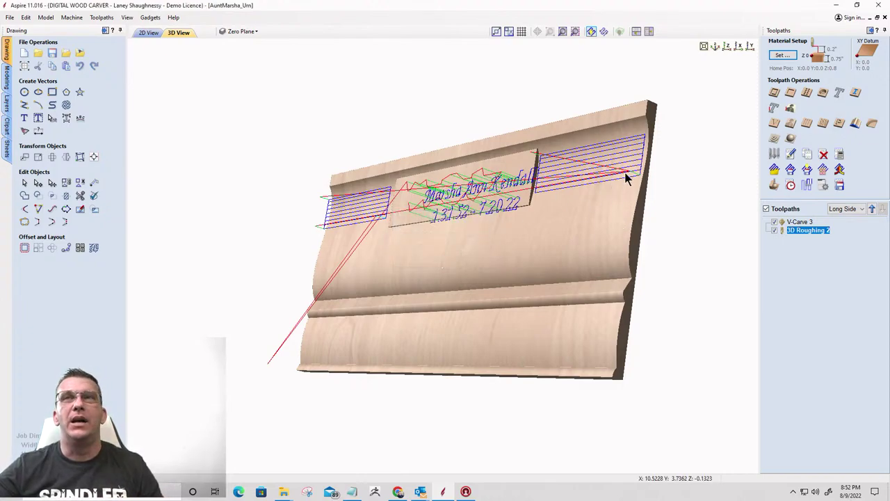
Readjust the model position within the 0.75-inch material and apply the setup
{"action": "left_click", "coordinate": [782, 56]}
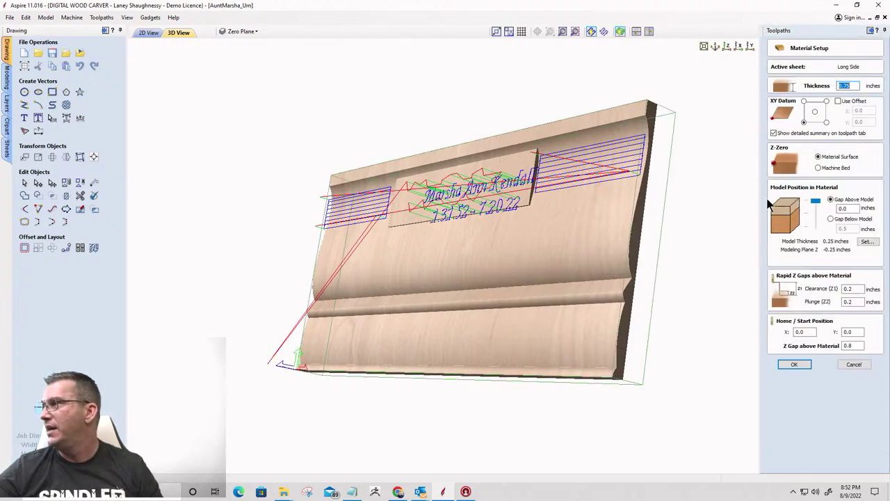
{"action": "mouse_move", "coordinate": [815, 201]}
{"action": "left_mouse_down"}
{"action": "mouse_move", "coordinate": [817, 230]}
{"action": "mouse_move", "coordinate": [820, 193]}
{"action": "left_mouse_up"}
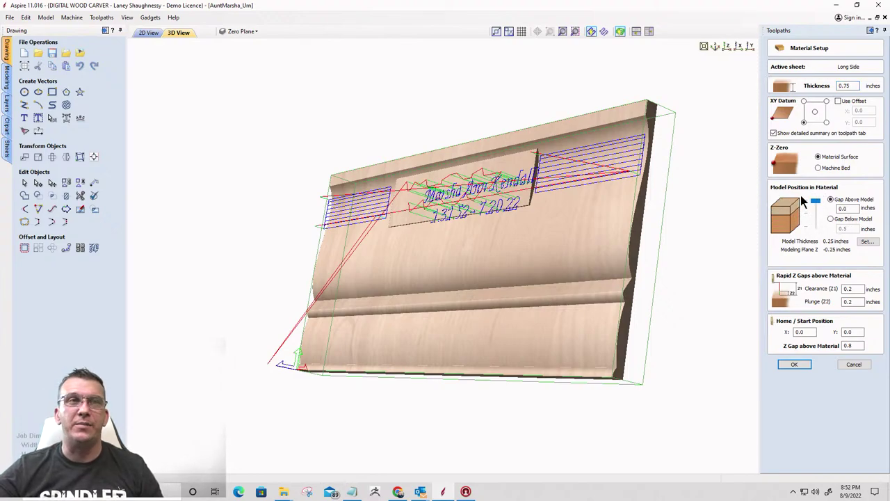
{"action": "left_click", "coordinate": [796, 365]}
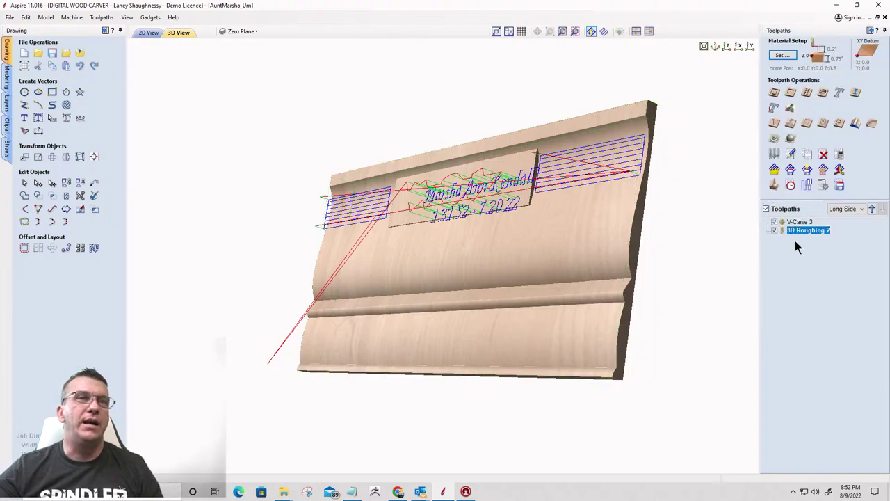
Calculate a 3D Finish 2 raster toolpath at 0.0 degrees with the 46286 Tapered Ball Nose
{"action": "left_click", "coordinate": [791, 139]}
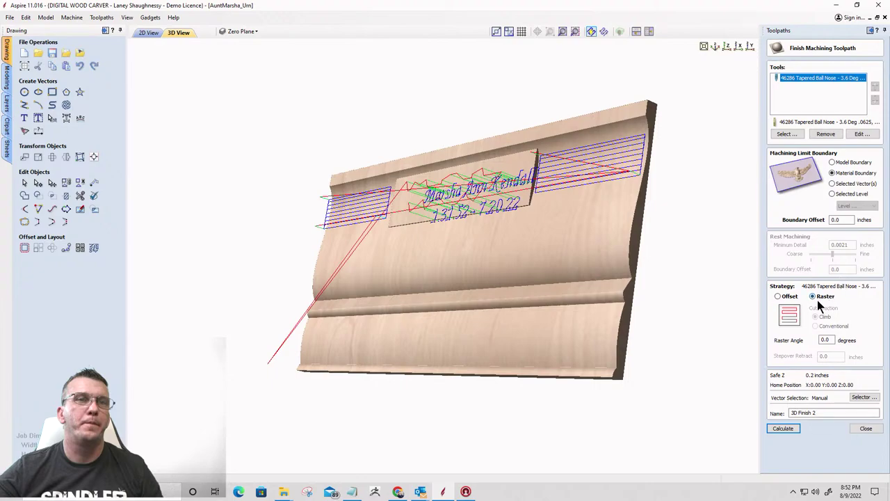
{"action": "left_click", "coordinate": [780, 429]}
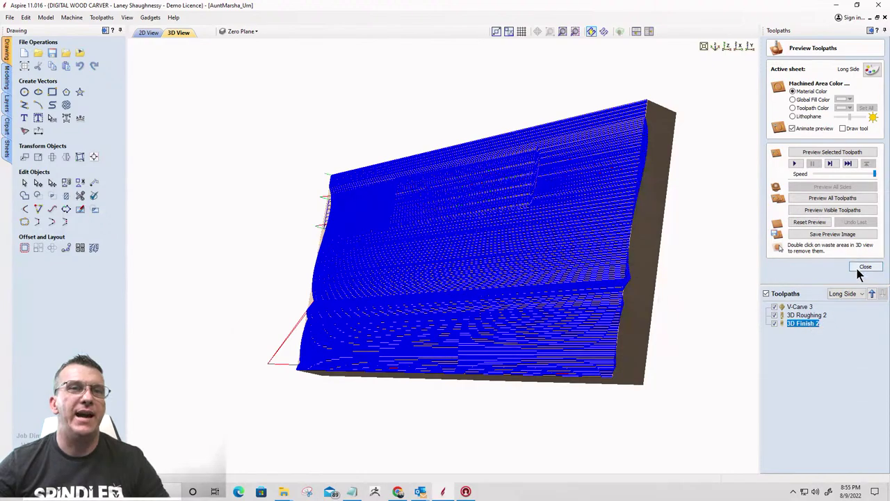
Move V-Carve 3 below 3D Finish 2 in the run order and preview the visible toolpaths
{"action": "left_click", "coordinate": [798, 307]}
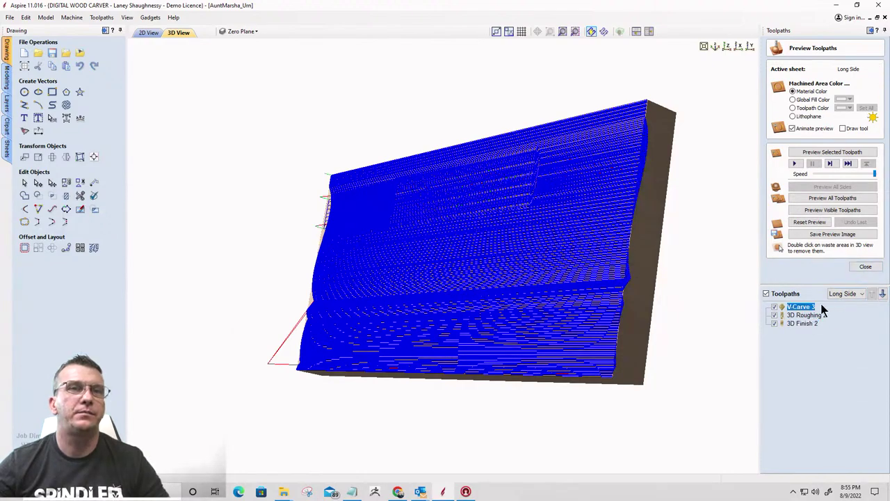
{"action": "left_click", "coordinate": [883, 294]}
{"action": "left_click", "coordinate": [882, 293]}
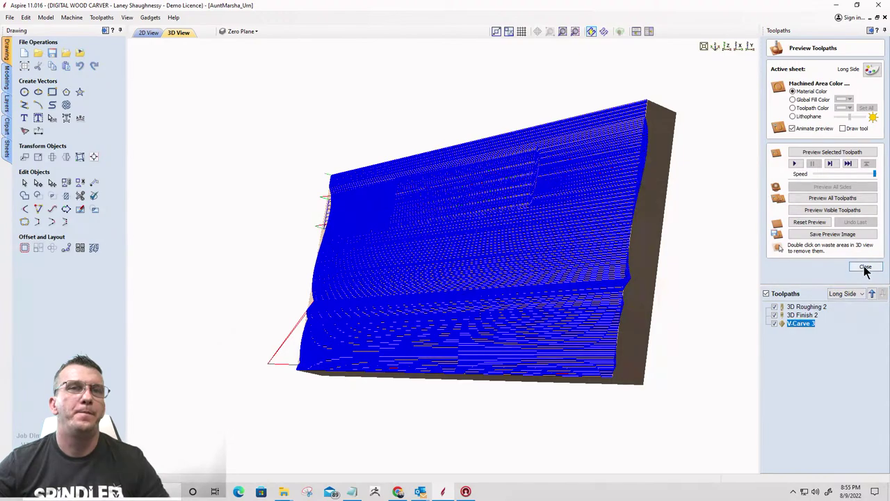
{"action": "left_click", "coordinate": [792, 314]}
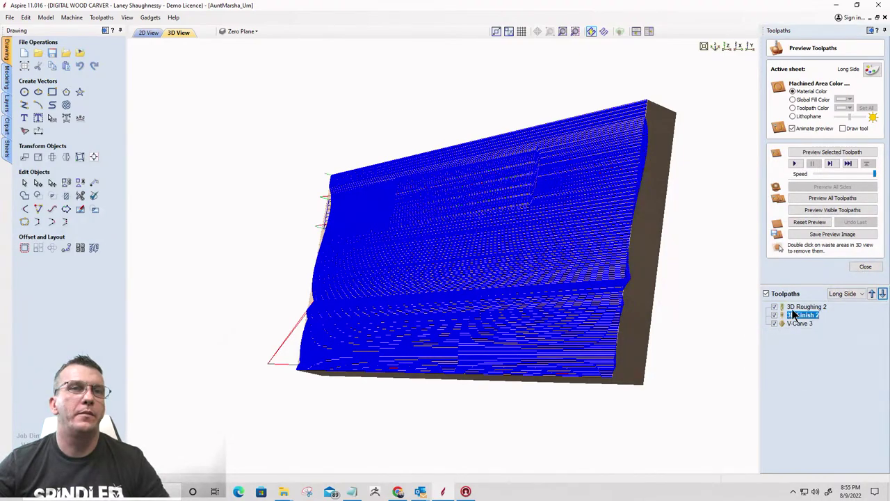
{"action": "left_click", "coordinate": [825, 210]}
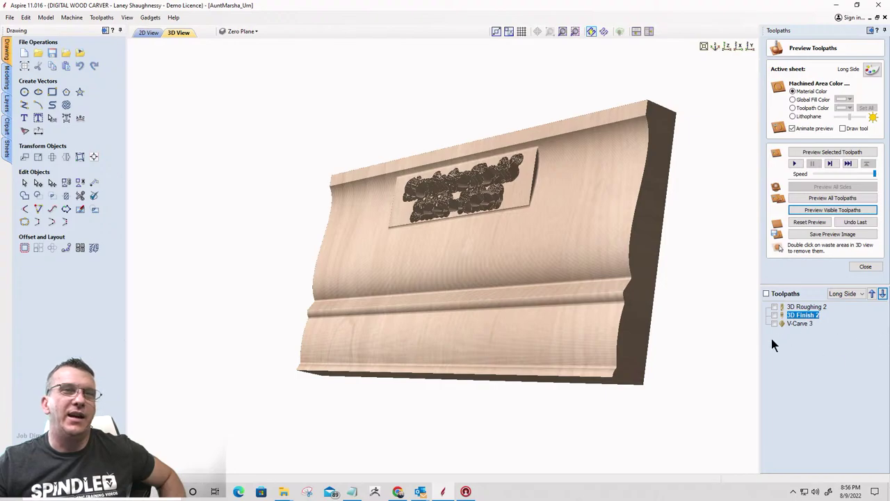
{"action": "left_click", "coordinate": [794, 324]}
{"action": "right_click", "coordinate": [794, 325]}
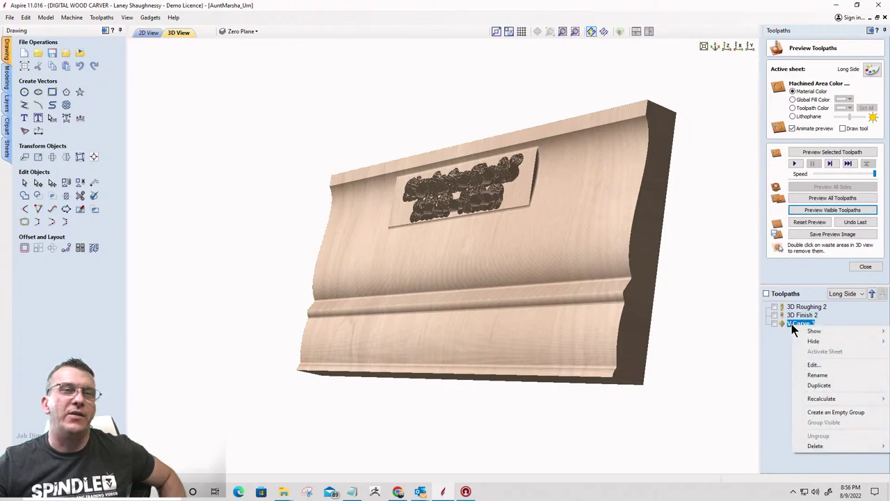
{"action": "mouse_move", "coordinate": [819, 399]}
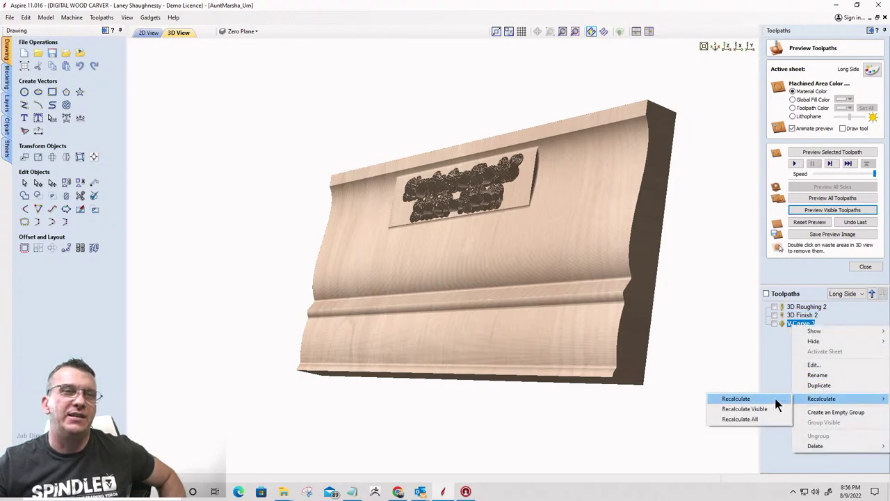
{"action": "left_click", "coordinate": [757, 400]}
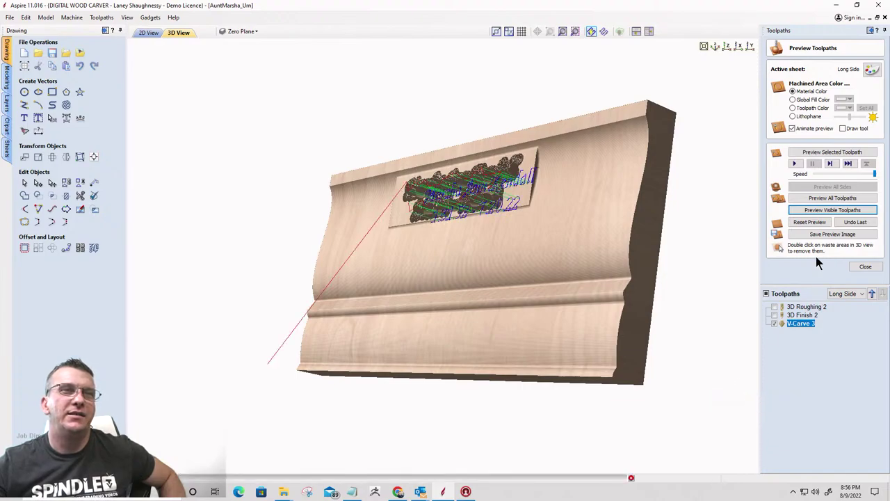
{"action": "left_click", "coordinate": [445, 257]}
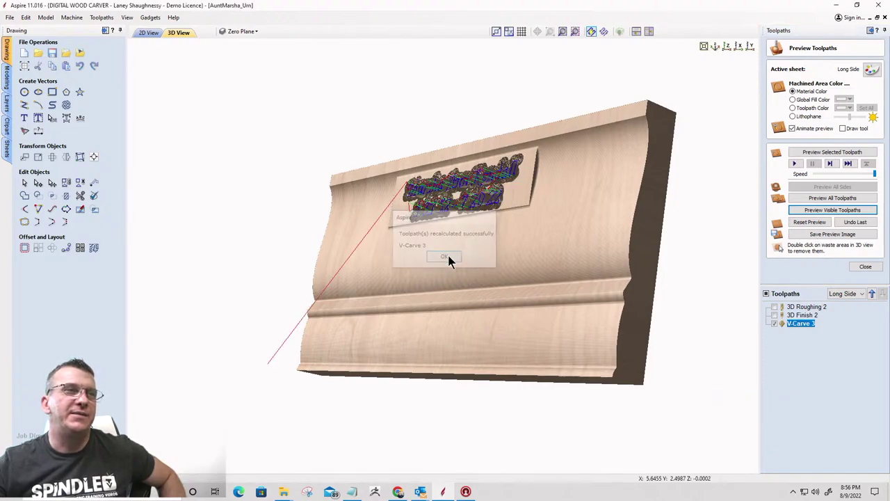
{"action": "left_click", "coordinate": [808, 221]}
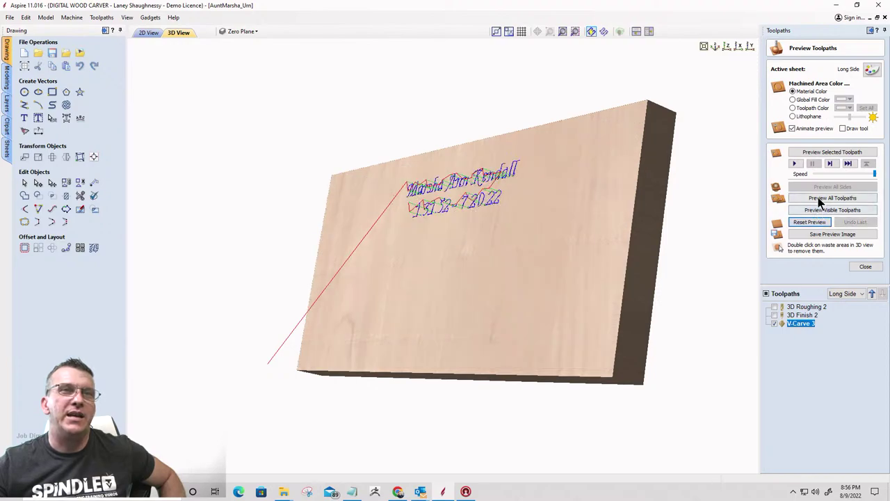
{"action": "left_click", "coordinate": [818, 198]}
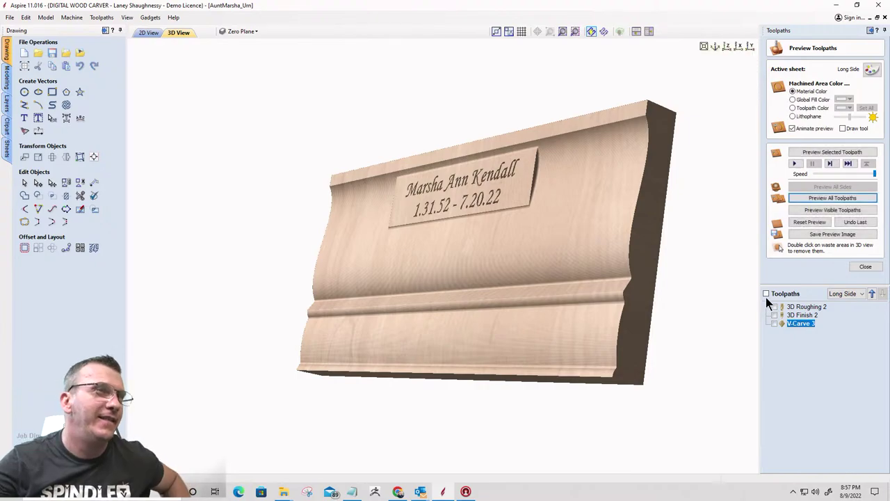
{"action": "left_click_drag", "start_coordinate": [585, 267], "coordinate": [560, 290]}
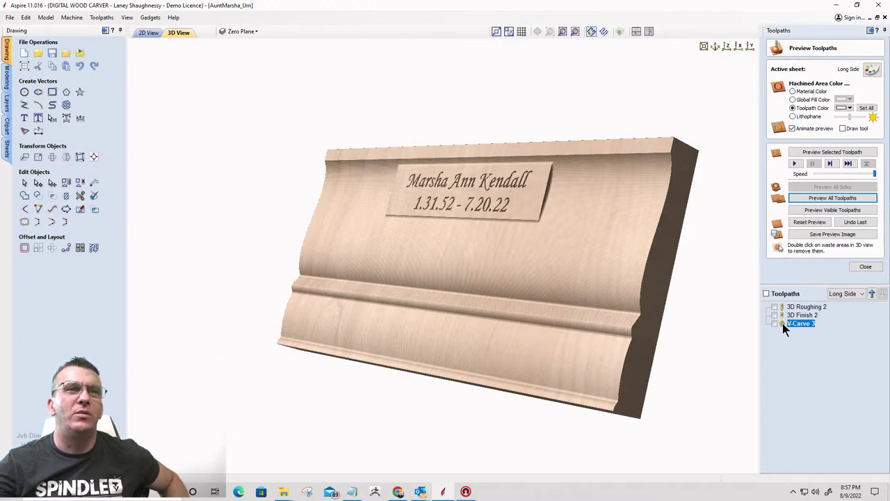
Set the preview toolpath colour to black and inspect the carved board from front and oblique angles
{"action": "left_click", "coordinate": [849, 108]}
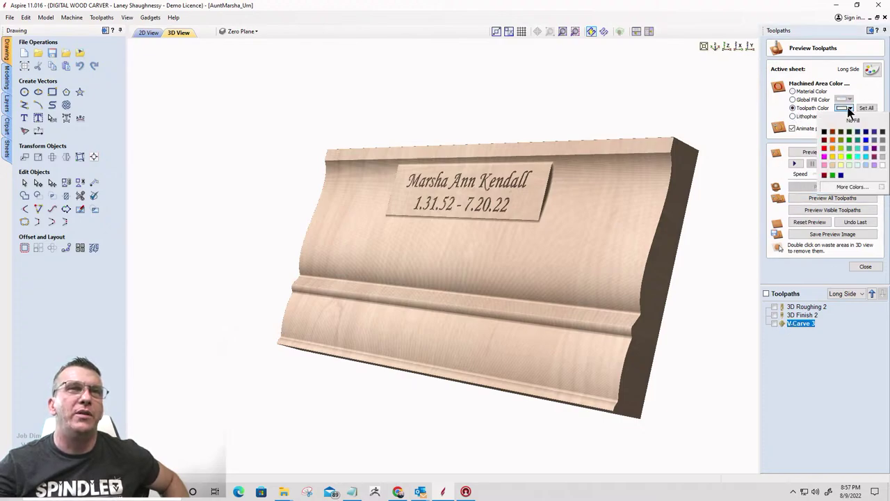
{"action": "left_click", "coordinate": [822, 136]}
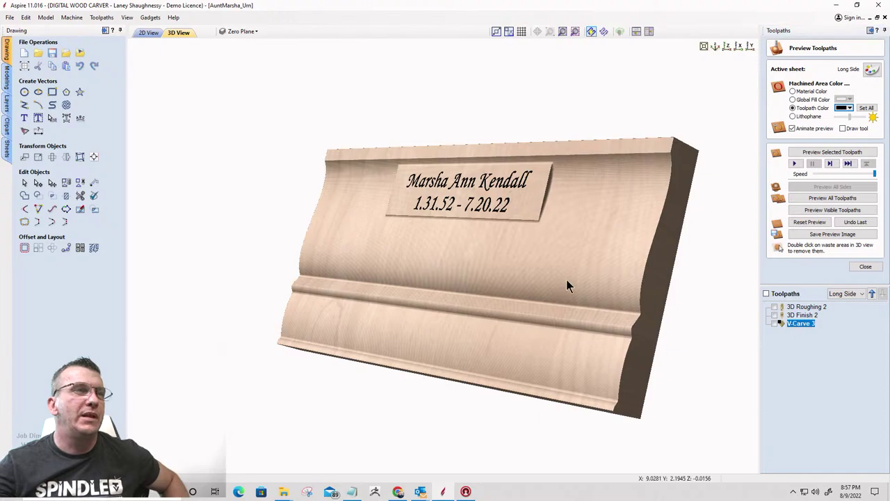
{"action": "left_click_drag", "start_coordinate": [566, 285], "coordinate": [351, 271]}
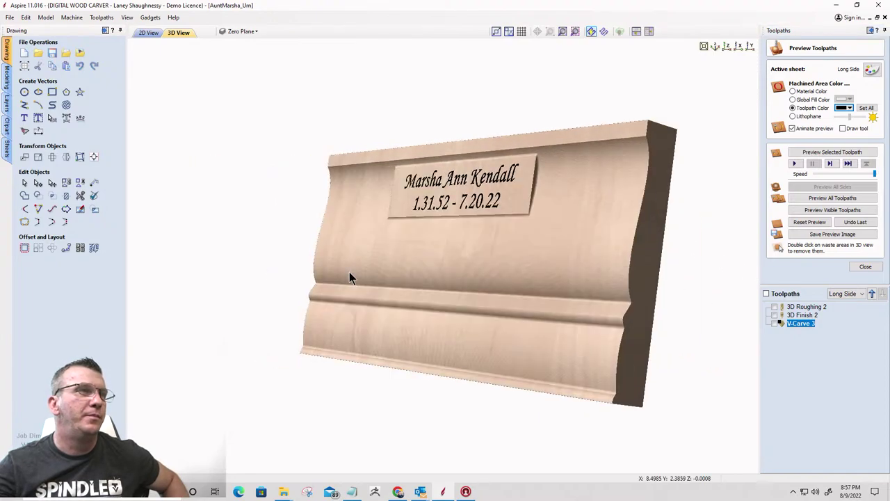
{"action": "scroll", "coordinate": [475, 236], "scroll_direction": "up", "scroll_amount": 3}
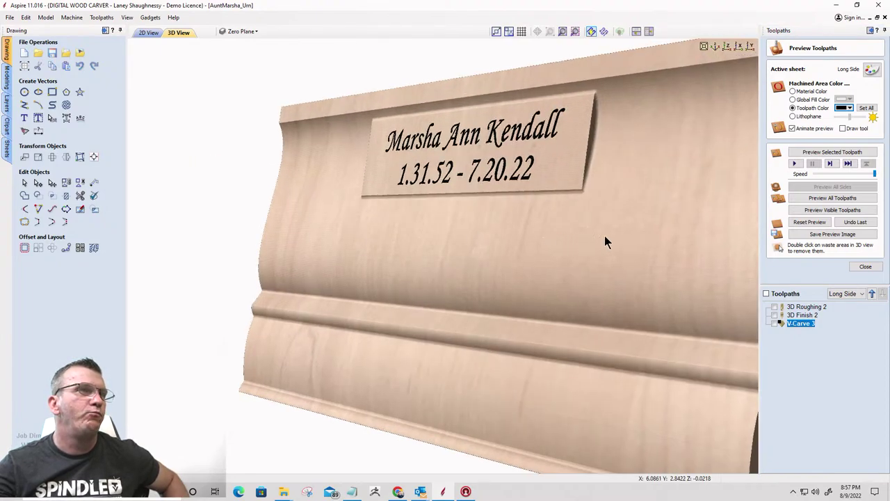
{"action": "left_click_drag", "start_coordinate": [604, 240], "coordinate": [526, 258]}
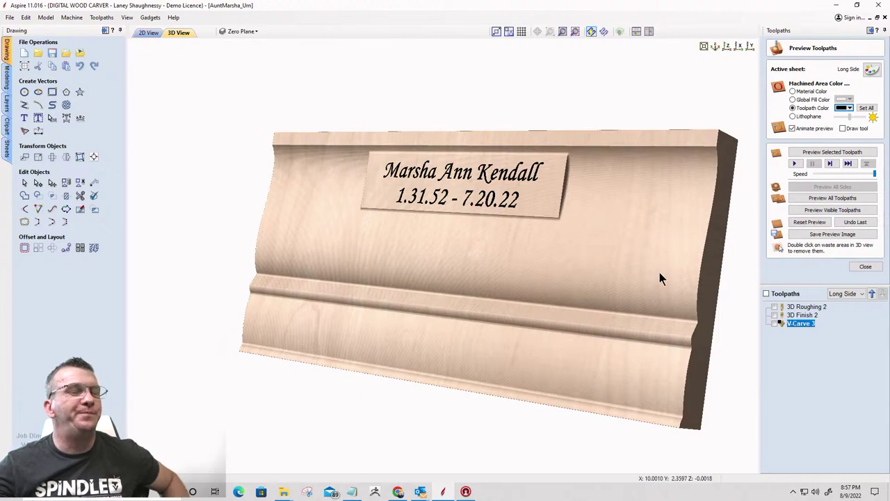
{"action": "left_click_drag", "start_coordinate": [661, 278], "coordinate": [537, 289]}
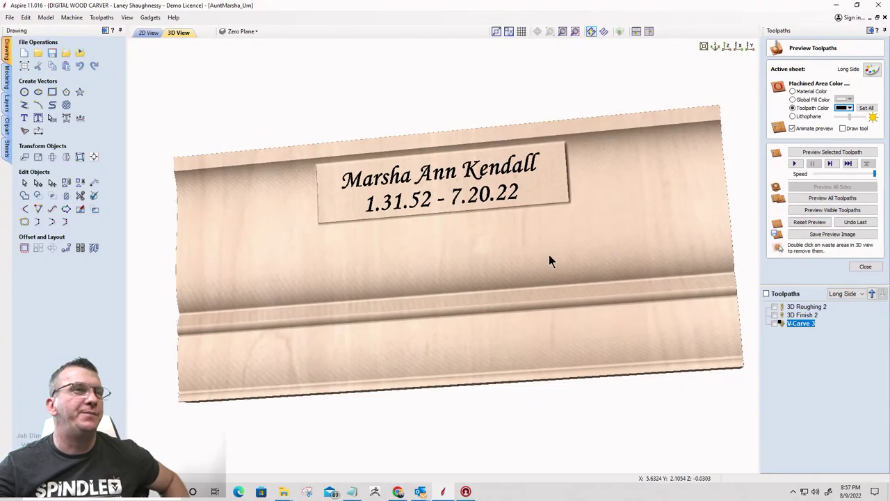
{"action": "left_click", "coordinate": [726, 47]}
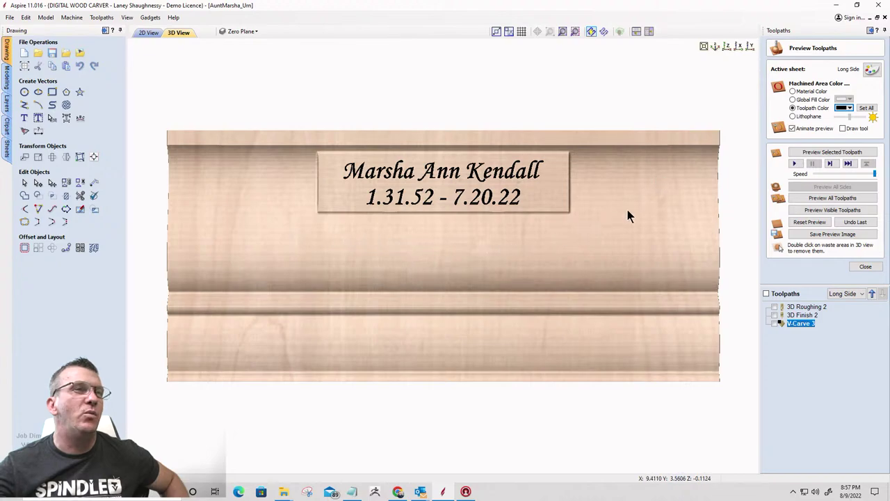
{"action": "left_click_drag", "start_coordinate": [628, 217], "coordinate": [306, 257]}
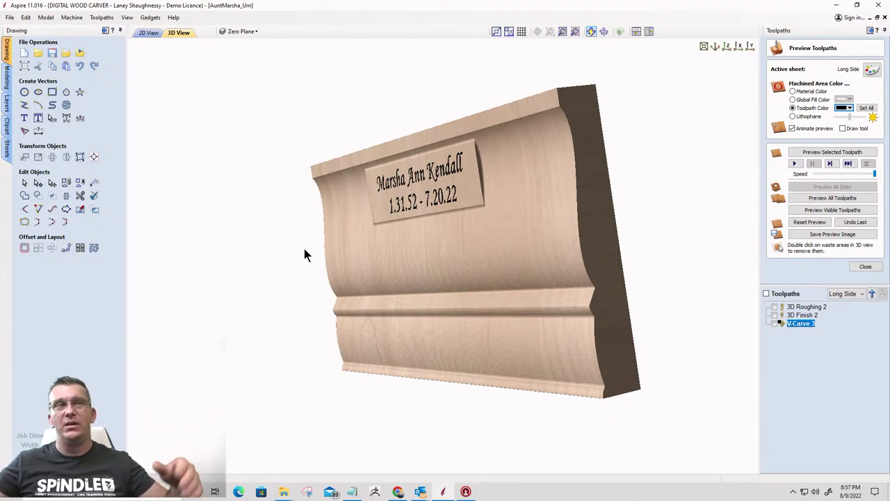
{"action": "left_click", "coordinate": [148, 33]}
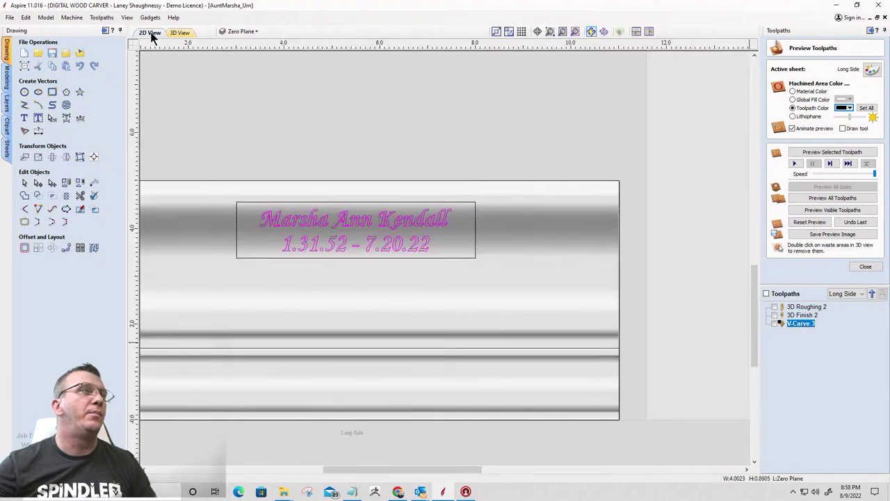
{"action": "scroll", "coordinate": [537, 260], "scroll_direction": "down", "scroll_amount": 3}
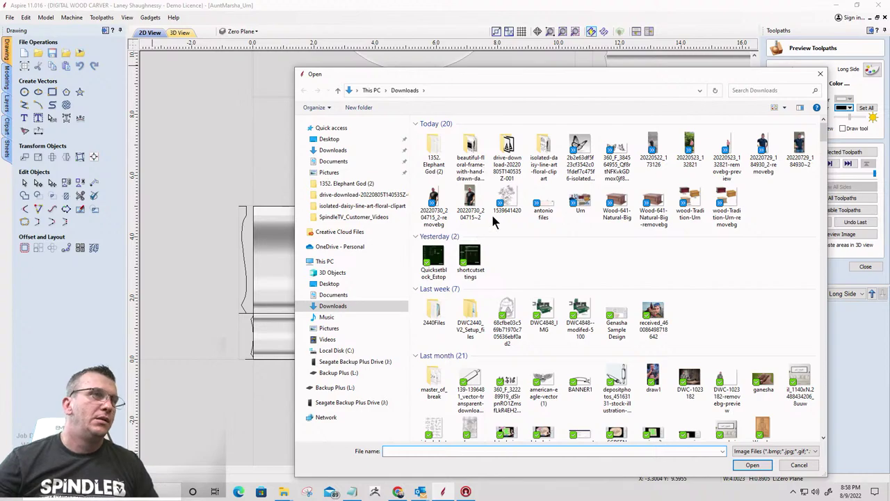
{"action": "left_click", "coordinate": [510, 204]}
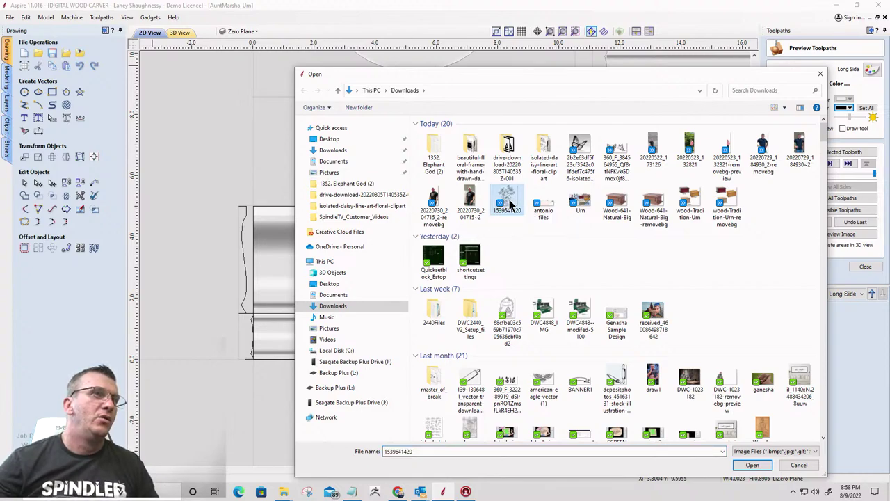
{"action": "double_click", "coordinate": [509, 204]}
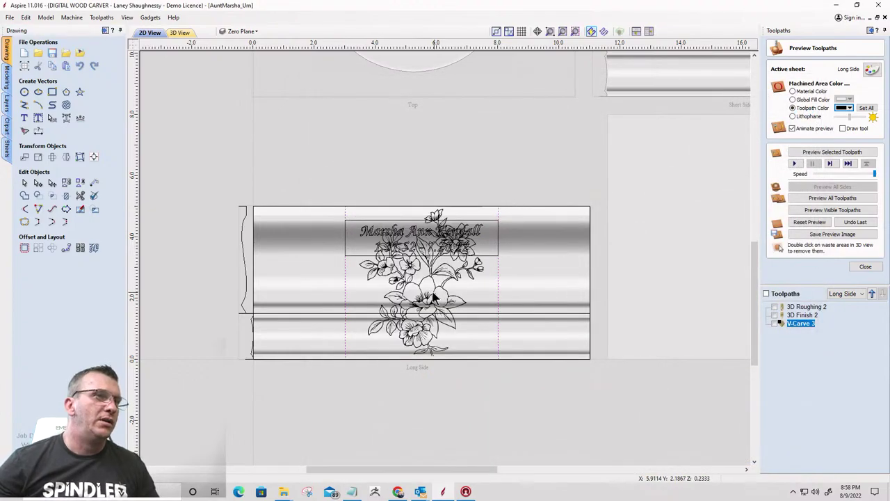
{"action": "key", "text": "Delete"}
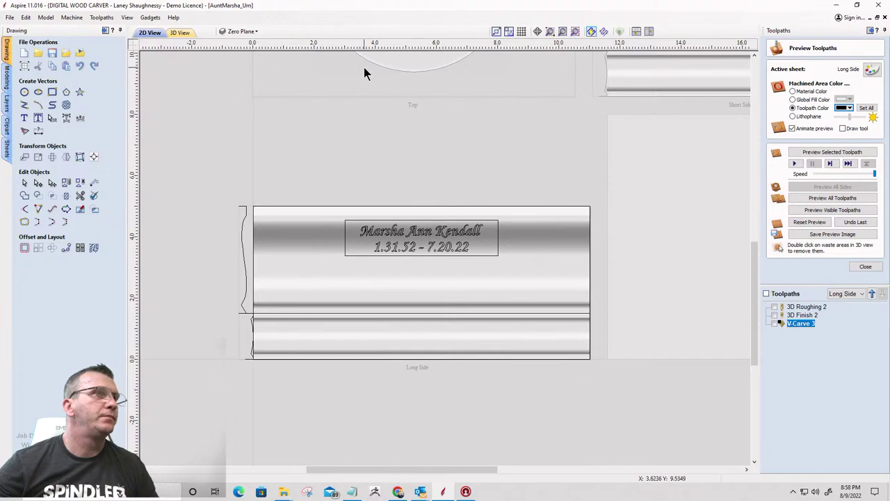
{"action": "left_click", "coordinate": [252, 35]}
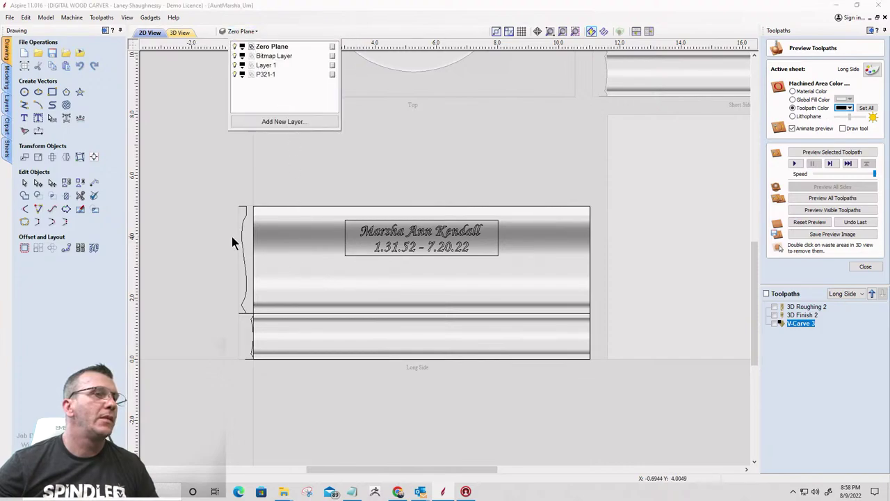
{"action": "left_click", "coordinate": [81, 54]}
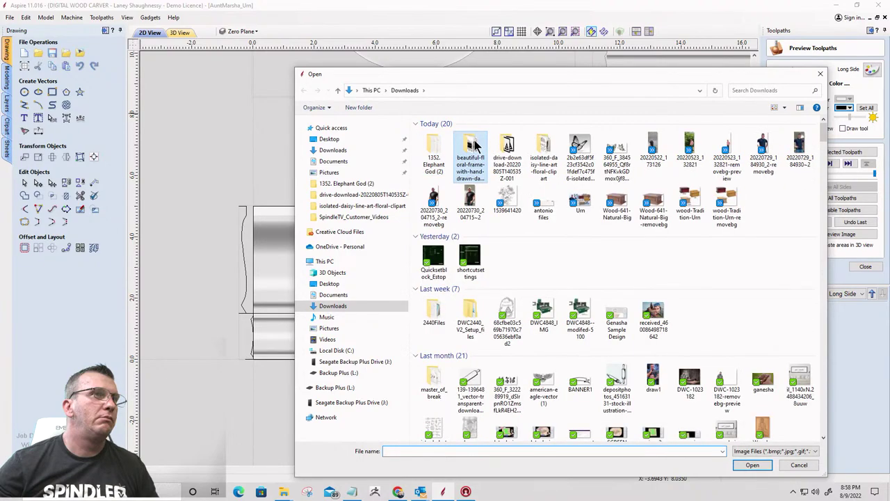
{"action": "double_click", "coordinate": [505, 194]}
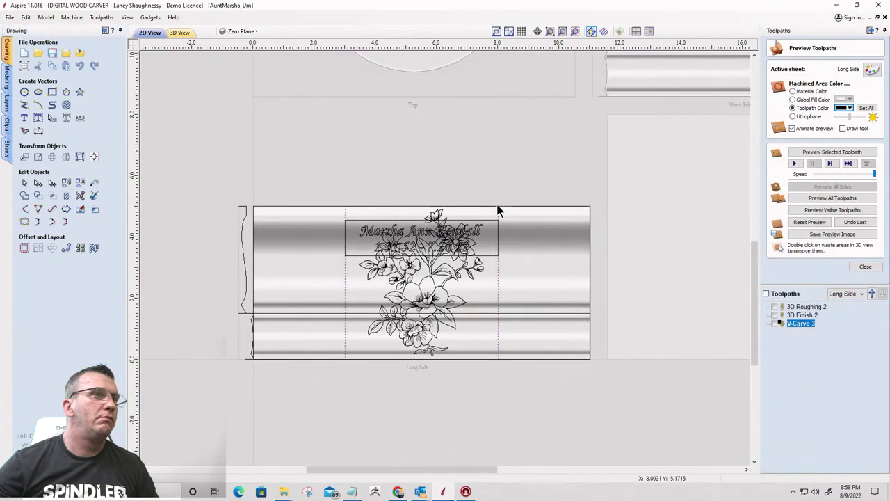
{"action": "left_click", "coordinate": [424, 284]}
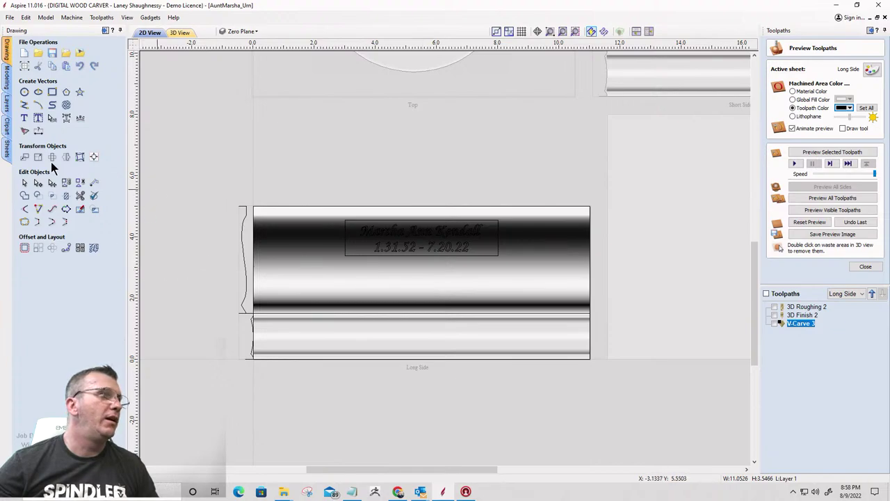
Hide the Level 1 model components and move the flower bitmap off the board, deleting the leftover copy
{"action": "left_click", "coordinate": [6, 77]}
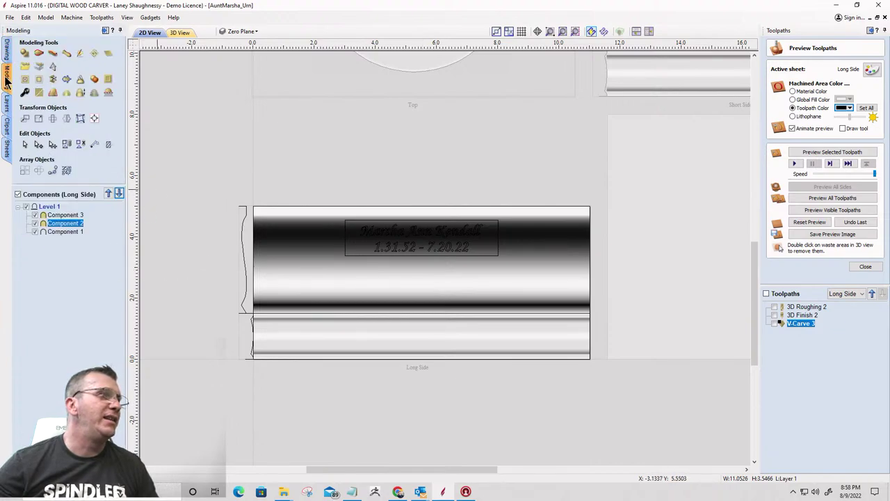
{"action": "left_click", "coordinate": [26, 207]}
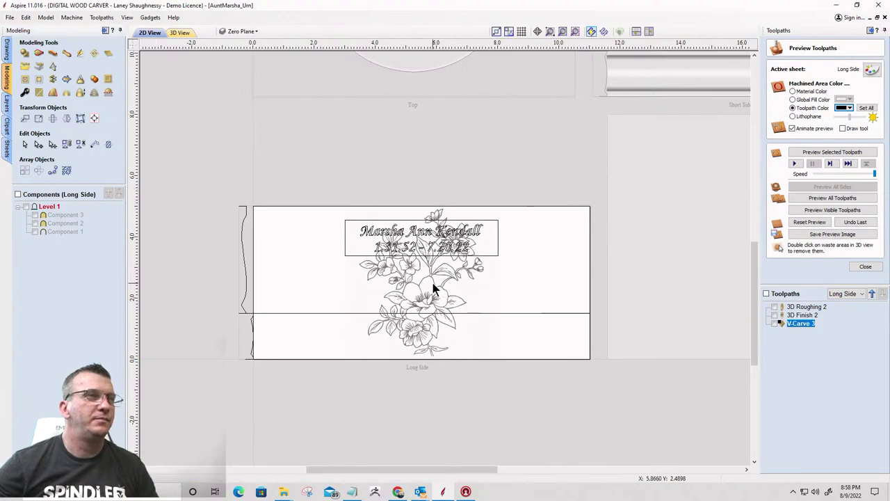
{"action": "scroll", "coordinate": [433, 283], "scroll_direction": "down", "scroll_amount": 2}
{"action": "scroll", "coordinate": [433, 283], "scroll_direction": "up", "scroll_amount": 5}
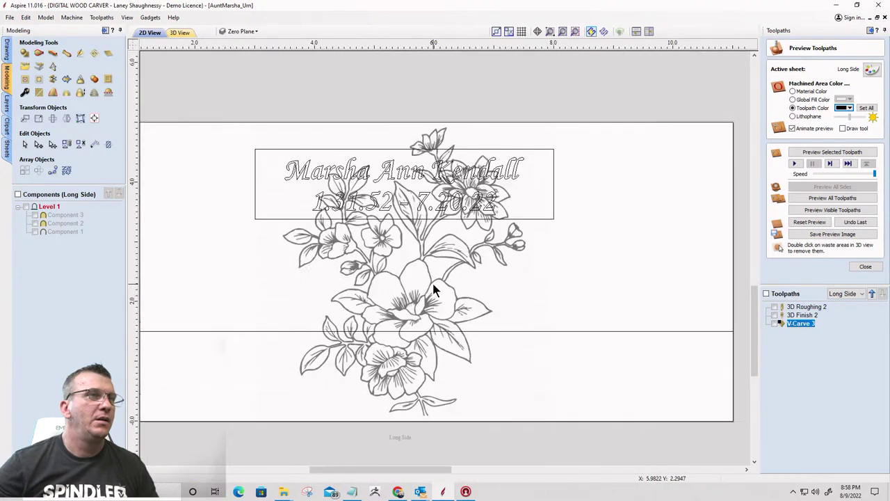
{"action": "scroll", "coordinate": [431, 278], "scroll_direction": "down", "scroll_amount": 3}
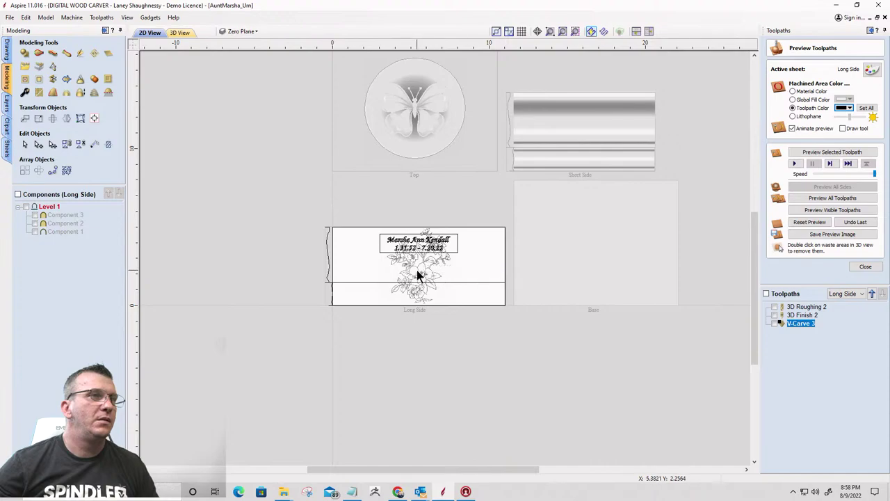
{"action": "scroll", "coordinate": [412, 263], "scroll_direction": "up", "scroll_amount": 5}
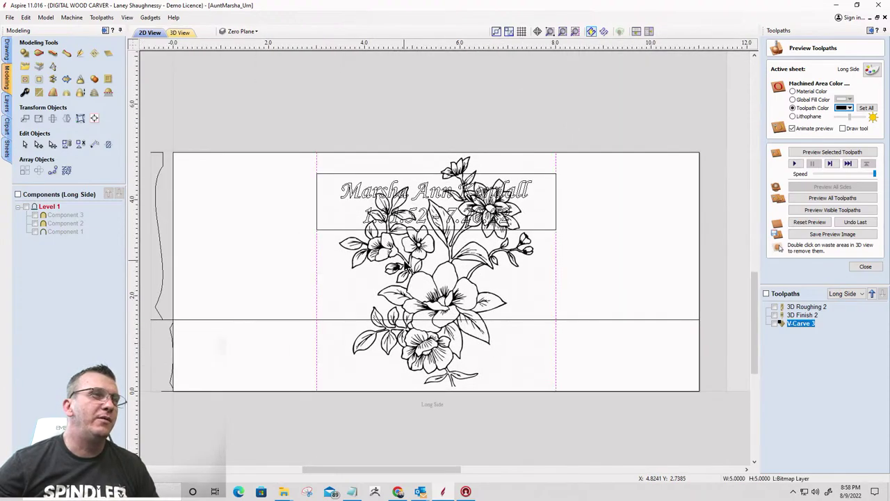
{"action": "left_click_drag", "start_coordinate": [400, 264], "coordinate": [828, 445]}
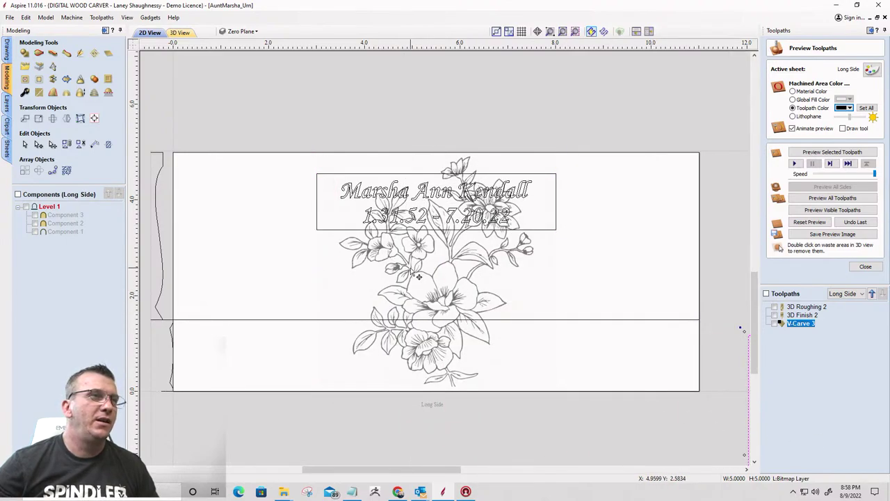
{"action": "key", "text": "Escape"}
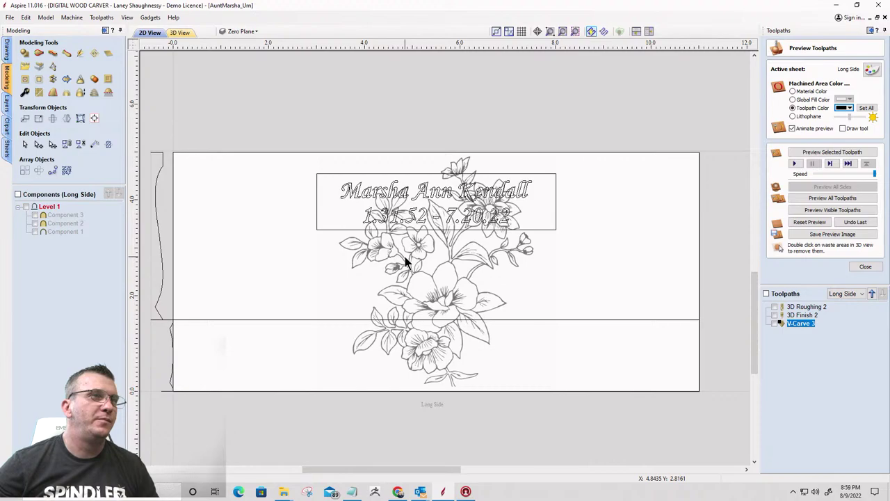
{"action": "left_click", "coordinate": [404, 260]}
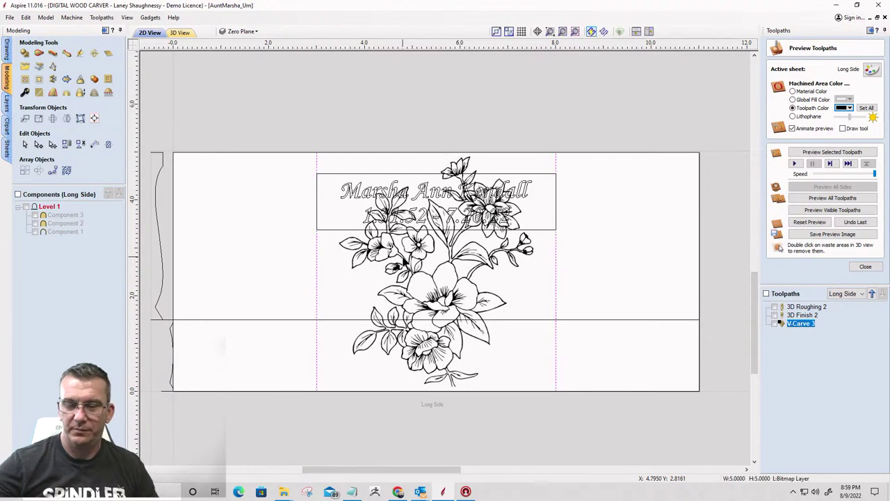
{"action": "key", "text": "Delete"}
{"action": "scroll", "coordinate": [173, 174], "scroll_direction": "down", "scroll_amount": 4}
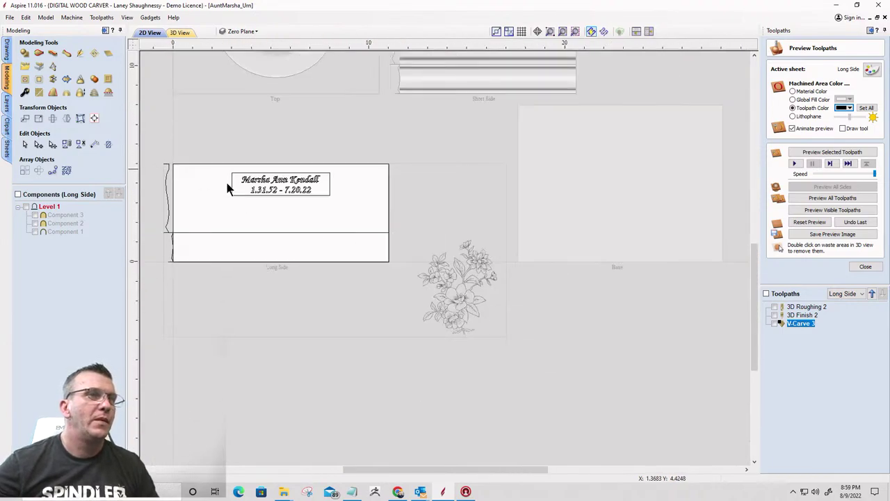
Zoom to the selected floral bitmap and bring back the Drawing tools panel
{"action": "scroll", "coordinate": [463, 281], "scroll_direction": "up", "scroll_amount": 3}
{"action": "left_click", "coordinate": [464, 282]}
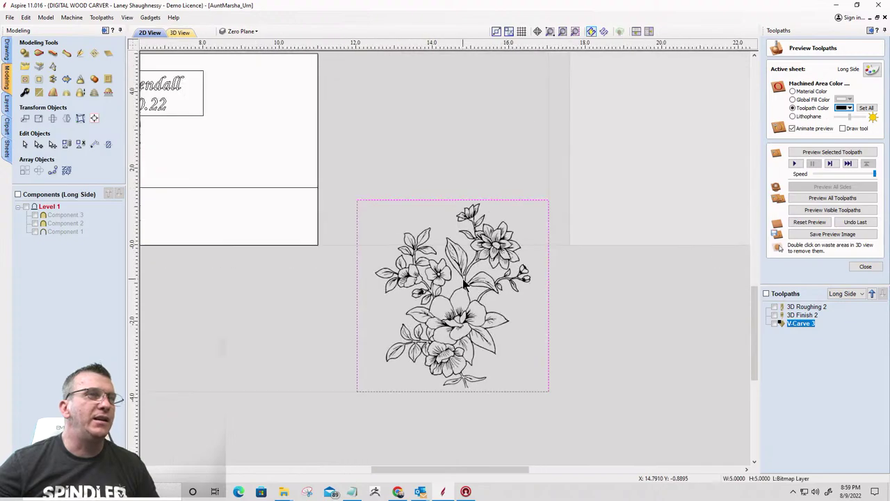
{"action": "left_click", "coordinate": [575, 32]}
{"action": "scroll", "coordinate": [605, 202], "scroll_direction": "down", "scroll_amount": 1}
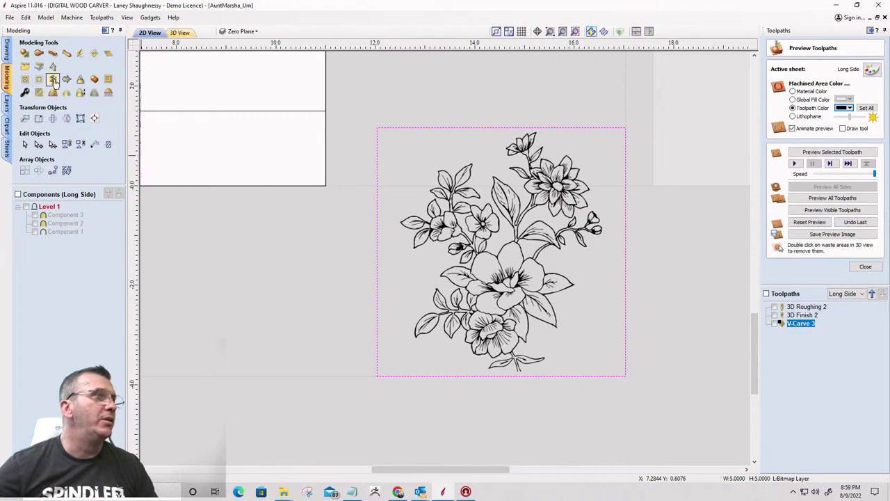
{"action": "left_click", "coordinate": [7, 54]}
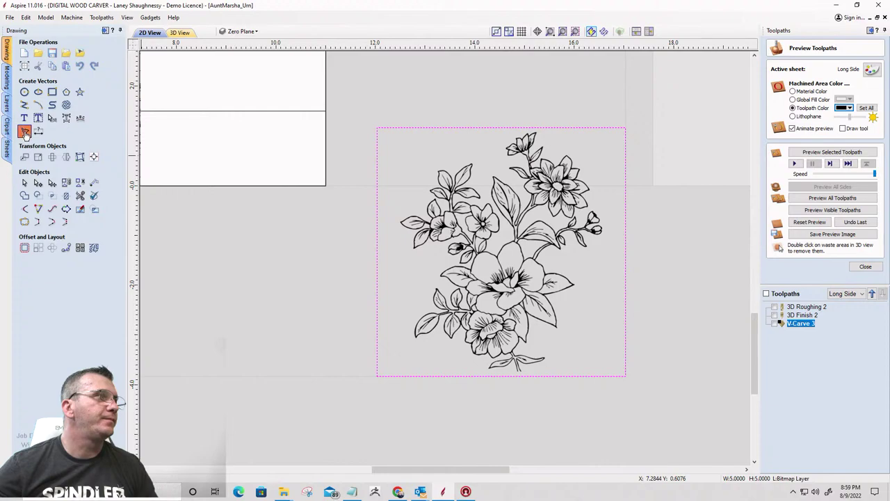
Trace the flower bitmap with 0% fading, 0.99 black/white threshold and noise filter 3
{"action": "left_click", "coordinate": [24, 132]}
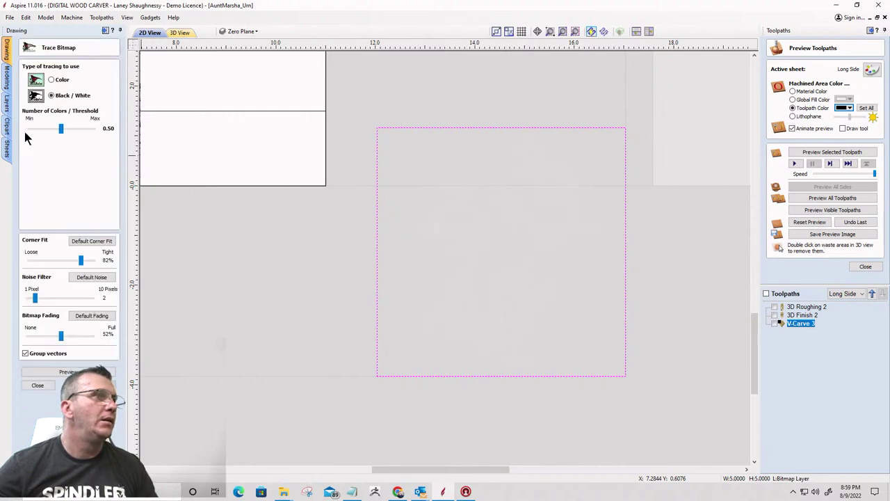
{"action": "left_click_drag", "start_coordinate": [60, 339], "coordinate": [2, 341]}
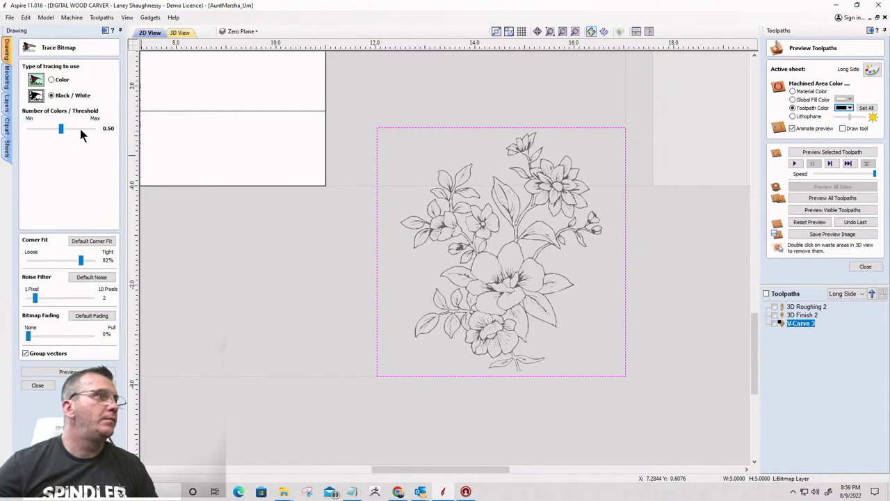
{"action": "left_click_drag", "start_coordinate": [74, 131], "coordinate": [80, 132]}
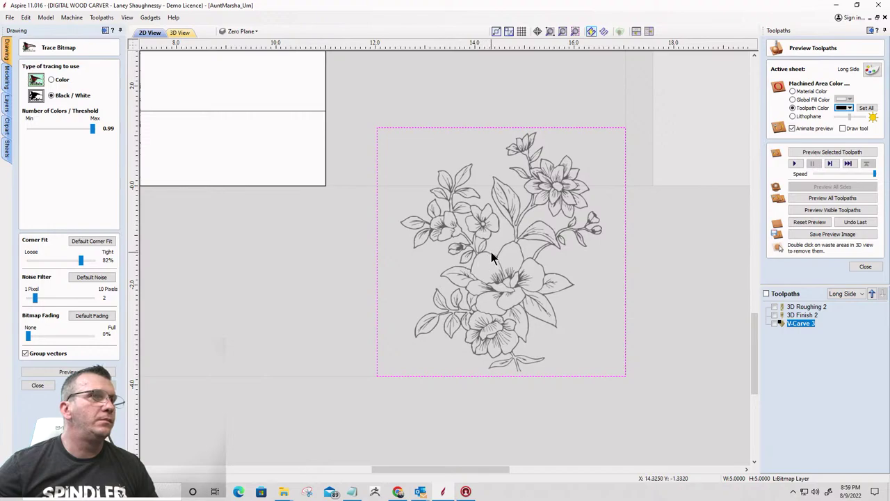
{"action": "key", "text": "Escape"}
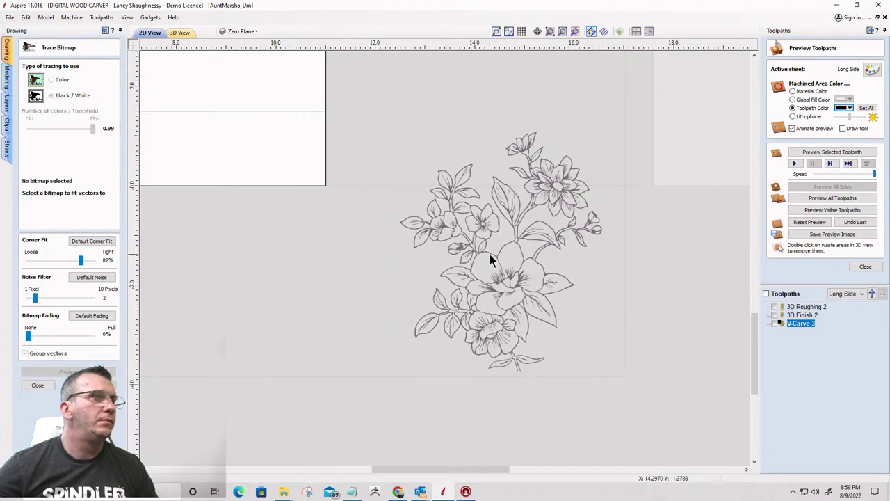
{"action": "scroll", "coordinate": [490, 257], "scroll_direction": "up", "scroll_amount": 3}
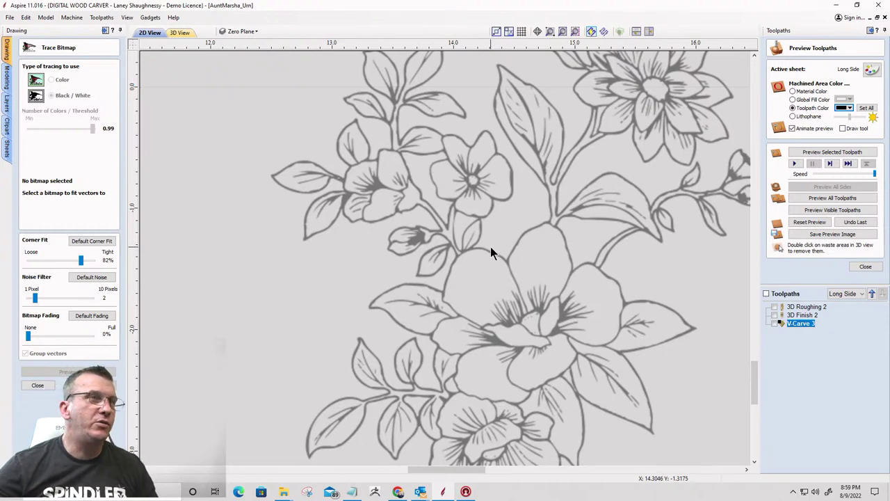
{"action": "left_click", "coordinate": [491, 253]}
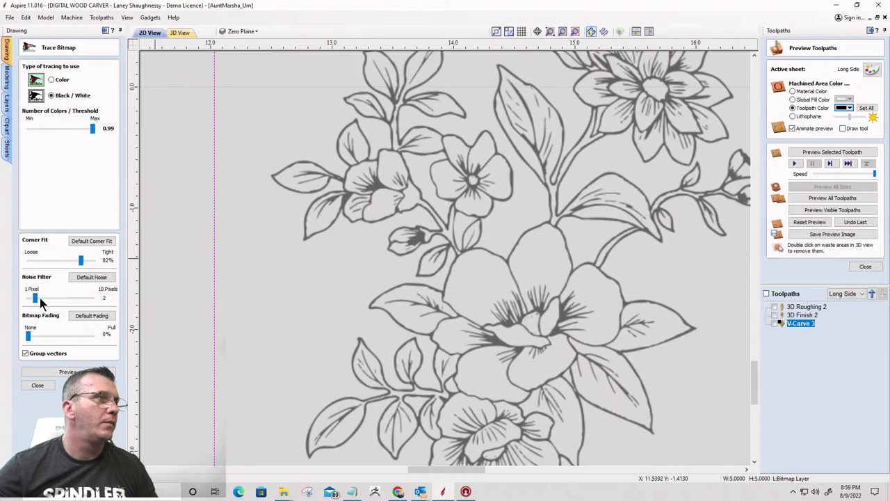
{"action": "left_click_drag", "start_coordinate": [38, 299], "coordinate": [46, 301]}
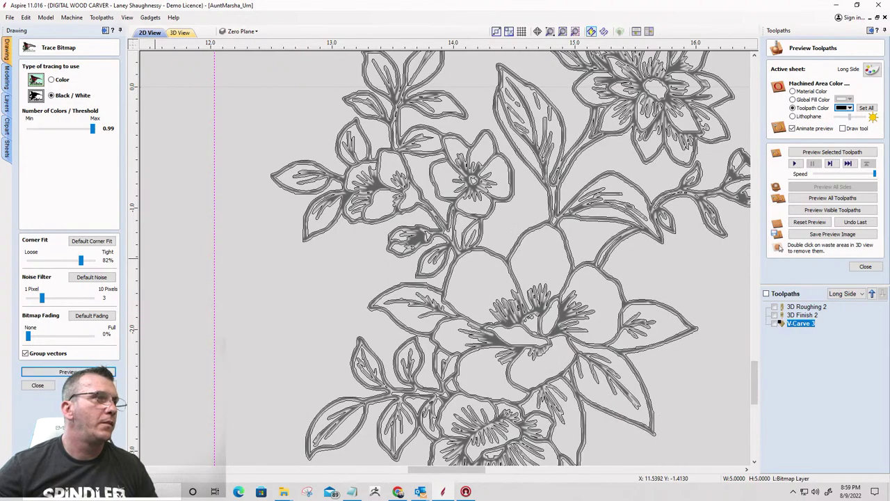
{"action": "left_click", "coordinate": [37, 385]}
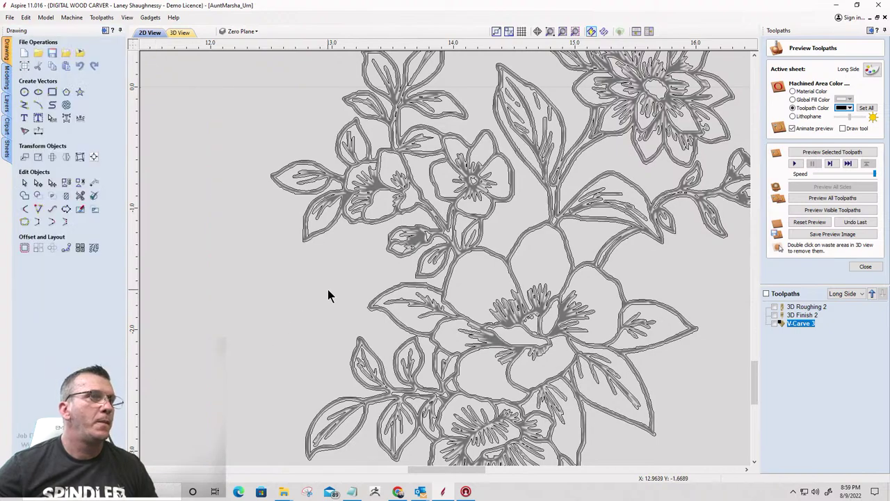
{"action": "scroll", "coordinate": [328, 289], "scroll_direction": "down", "scroll_amount": 5}
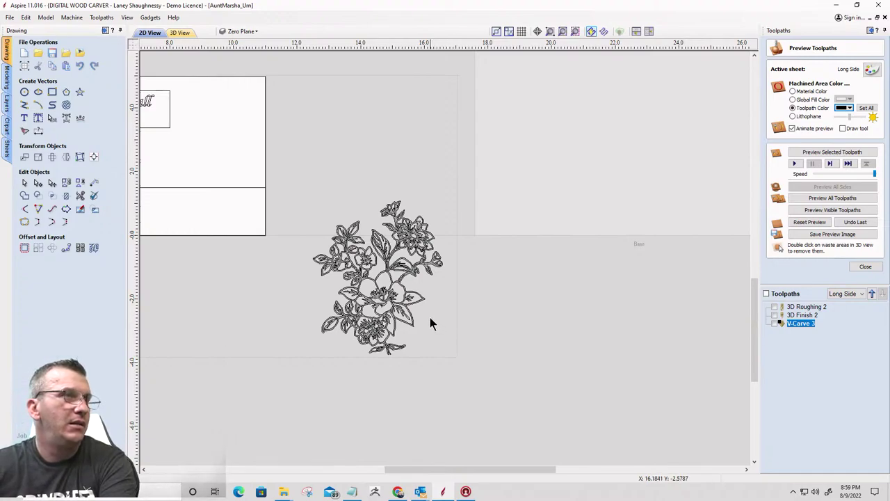
Scale the traced flower down and move it onto the Long Side sheet left of the name plate
{"action": "left_click", "coordinate": [397, 349]}
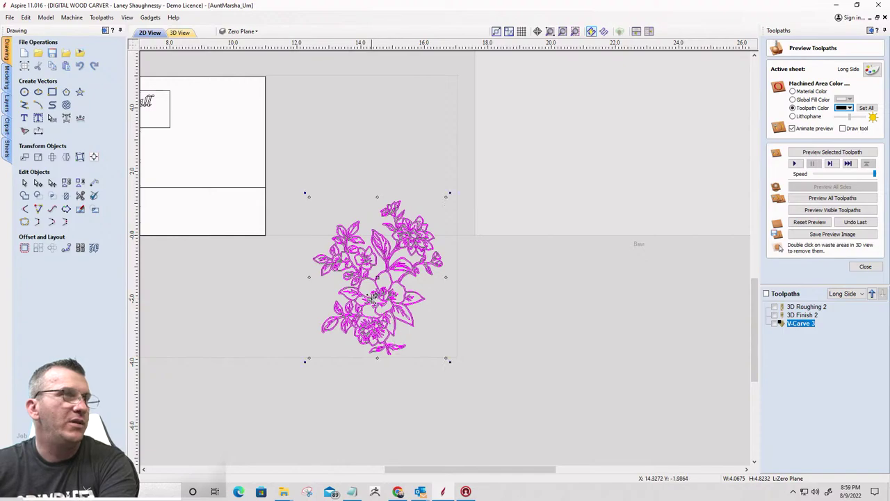
{"action": "scroll", "coordinate": [379, 299], "scroll_direction": "down", "scroll_amount": 3}
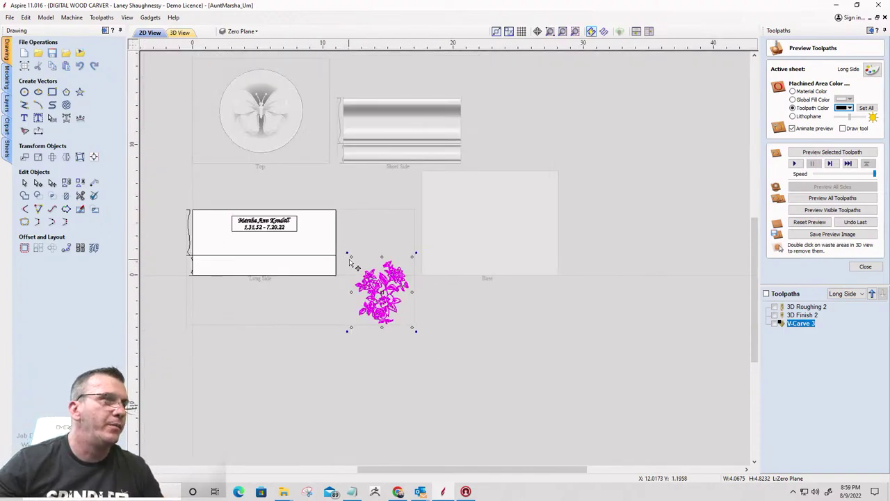
{"action": "left_click_drag", "start_coordinate": [350, 257], "coordinate": [371, 280]}
{"action": "left_click_drag", "start_coordinate": [400, 306], "coordinate": [210, 231]}
Delete the original flower bitmap and nudge the traced flower slightly up and right
{"action": "left_click", "coordinate": [379, 291]}
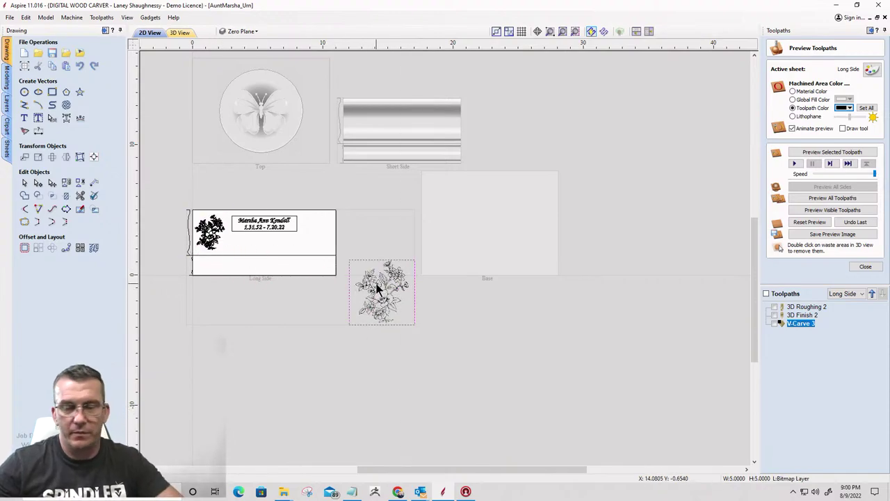
{"action": "key", "text": "Delete"}
{"action": "scroll", "coordinate": [205, 238], "scroll_direction": "up", "scroll_amount": 5}
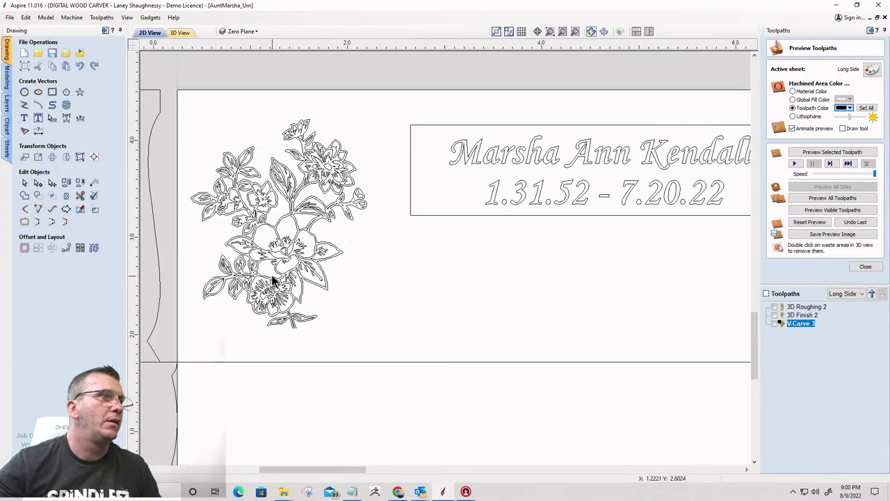
{"action": "scroll", "coordinate": [283, 273], "scroll_direction": "down", "scroll_amount": 3}
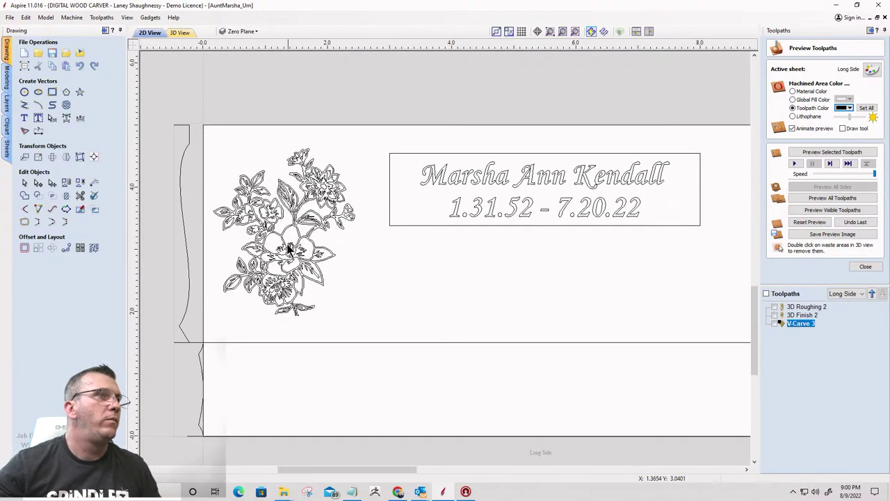
{"action": "left_click", "coordinate": [282, 238]}
{"action": "mouse_move", "coordinate": [282, 239]}
{"action": "left_mouse_down"}
{"action": "mouse_move", "coordinate": [288, 224]}
{"action": "mouse_move", "coordinate": [296, 237]}
{"action": "left_mouse_up"}
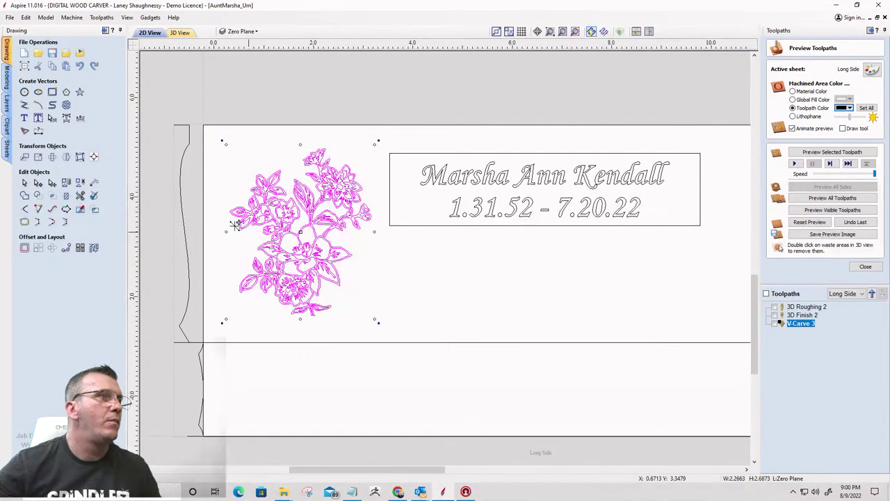
{"action": "scroll", "coordinate": [237, 224], "scroll_direction": "down", "scroll_amount": 1}
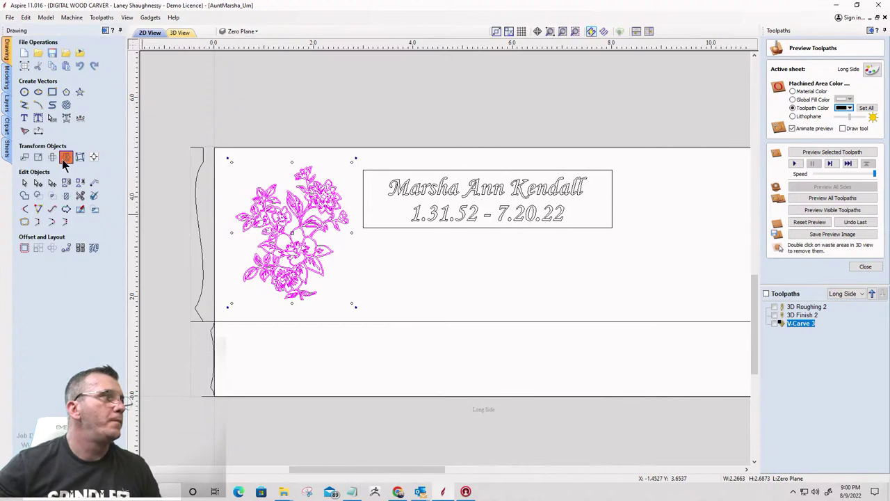
Create a horizontally flipped copy of the flower mirrored about the job centre
{"action": "left_click", "coordinate": [66, 156]}
{"action": "left_click", "coordinate": [28, 174]}
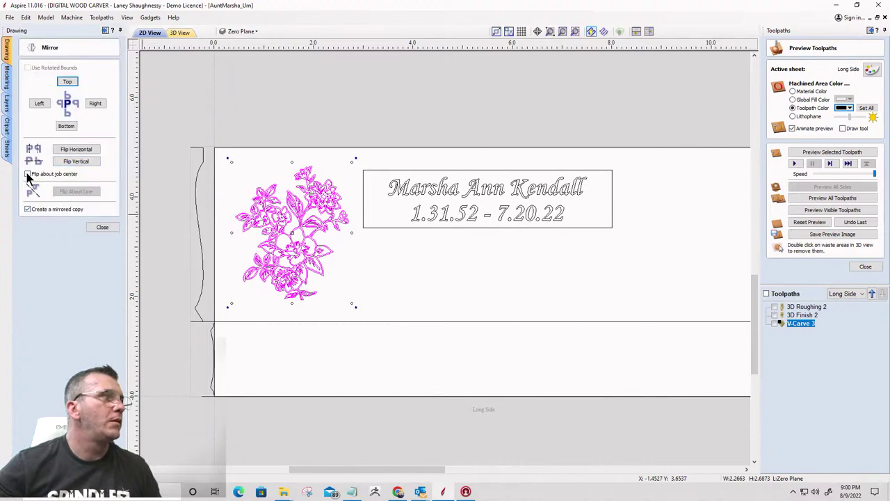
{"action": "left_click", "coordinate": [73, 150]}
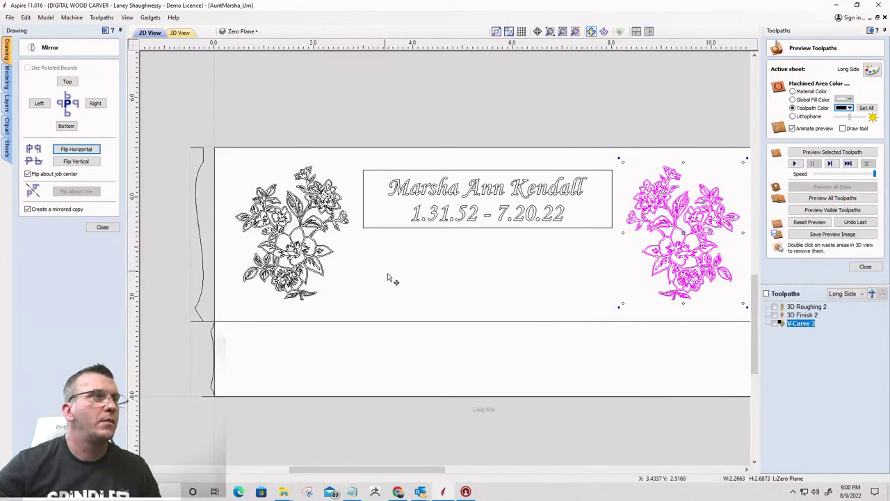
{"action": "scroll", "coordinate": [391, 278], "scroll_direction": "up", "scroll_amount": 1}
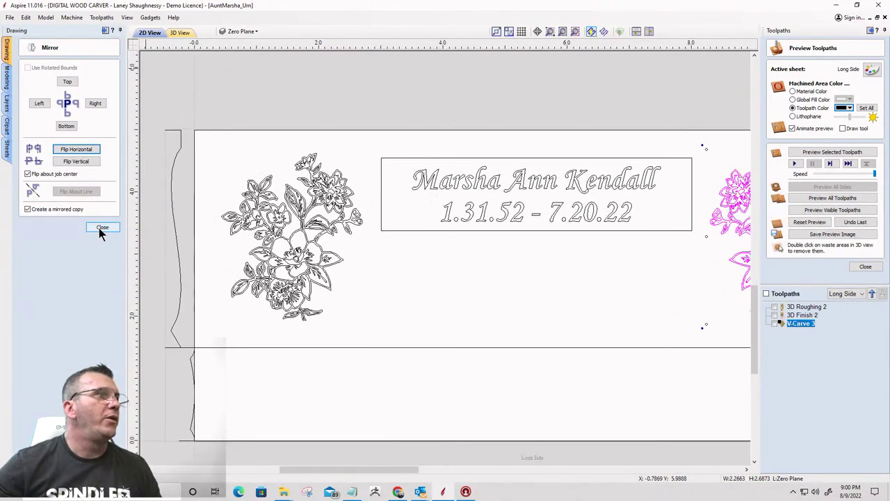
{"action": "left_click", "coordinate": [102, 227]}
{"action": "scroll", "coordinate": [212, 152], "scroll_direction": "down", "scroll_amount": 1}
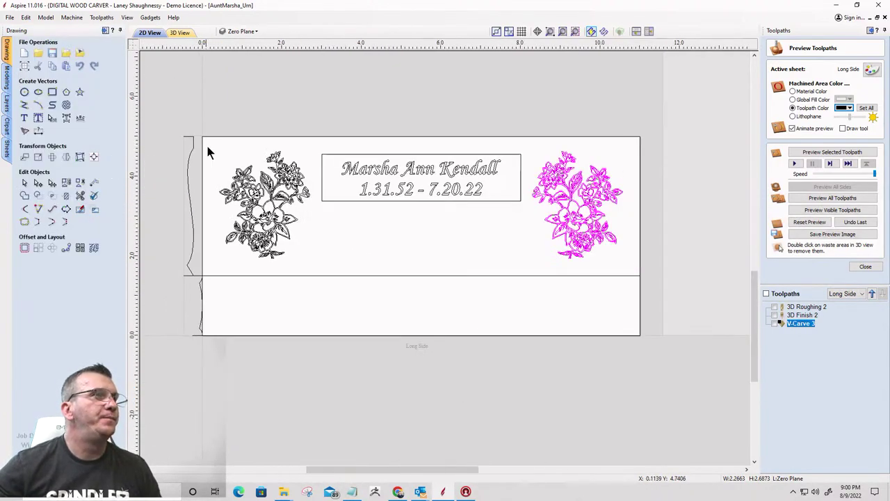
Start a bitmap import and browse the isolated daisy and floral frame clipart folders in Downloads
{"action": "left_click", "coordinate": [81, 55]}
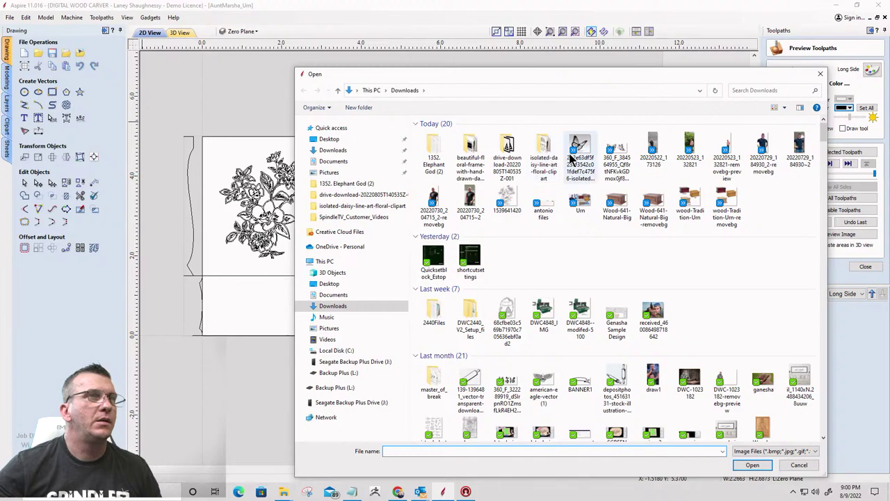
{"action": "left_click", "coordinate": [547, 154]}
{"action": "double_click", "coordinate": [546, 154]}
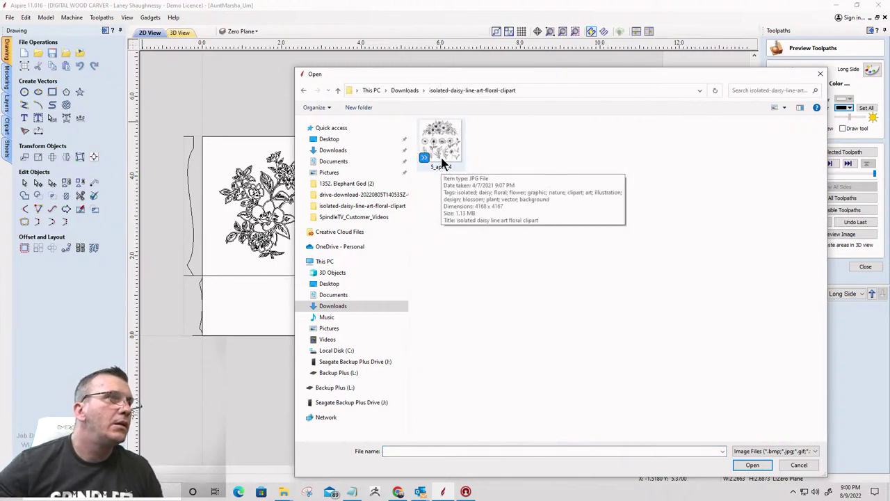
{"action": "left_click", "coordinate": [338, 91]}
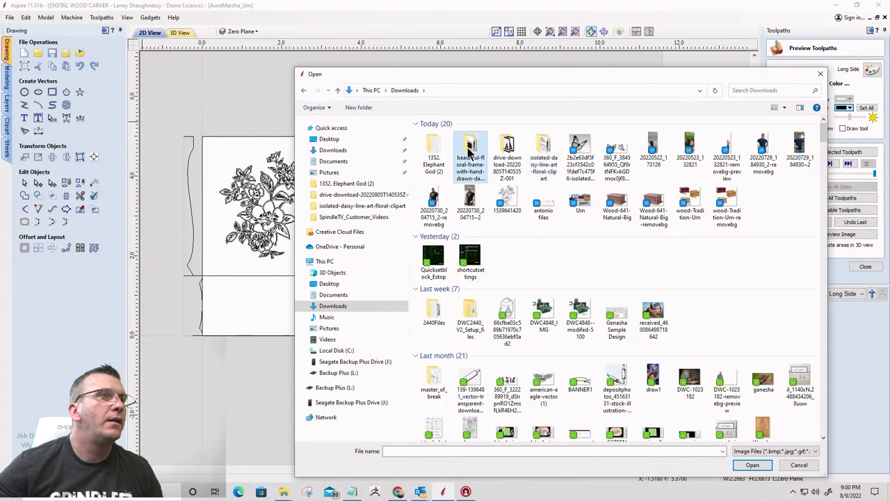
{"action": "double_click", "coordinate": [468, 147]}
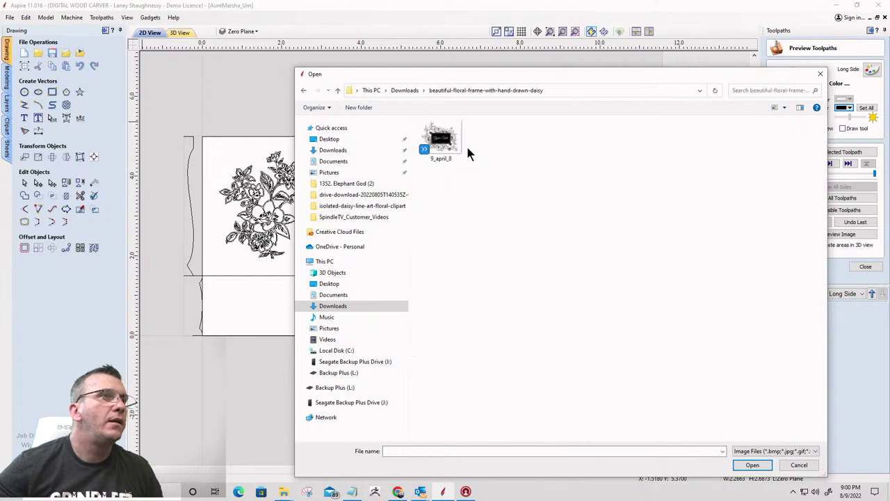
{"action": "left_click", "coordinate": [339, 90]}
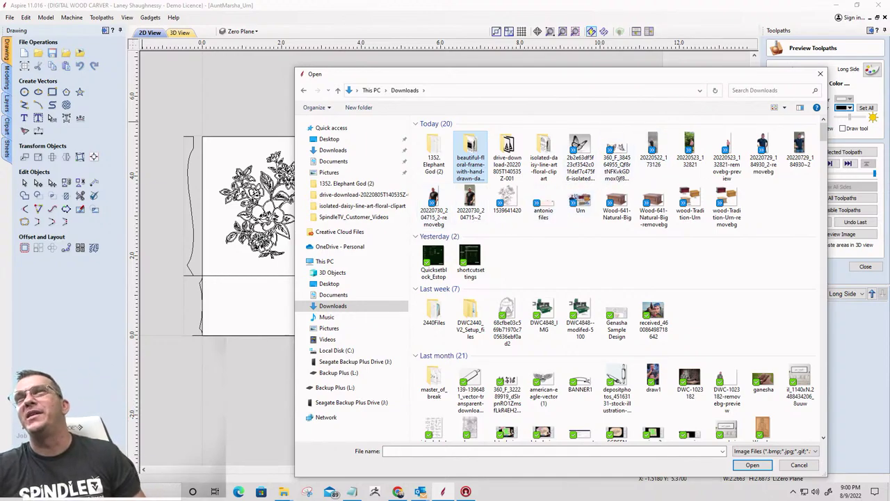
{"action": "double_click", "coordinate": [471, 155]}
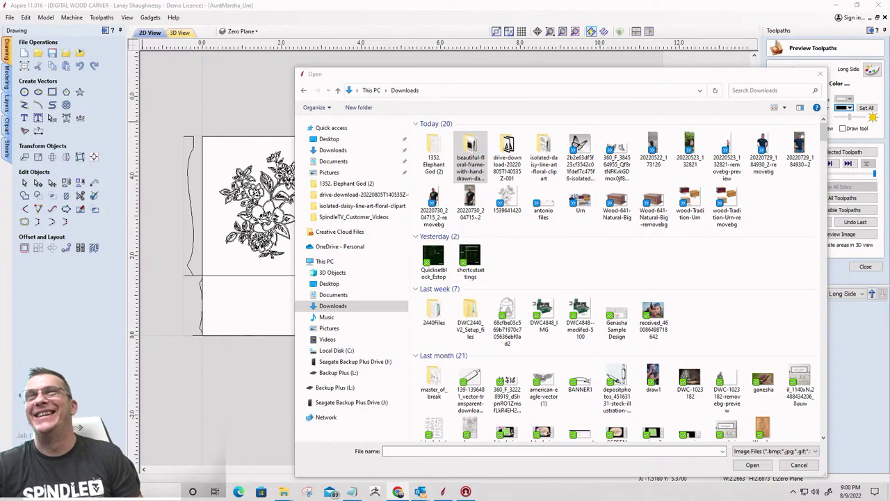
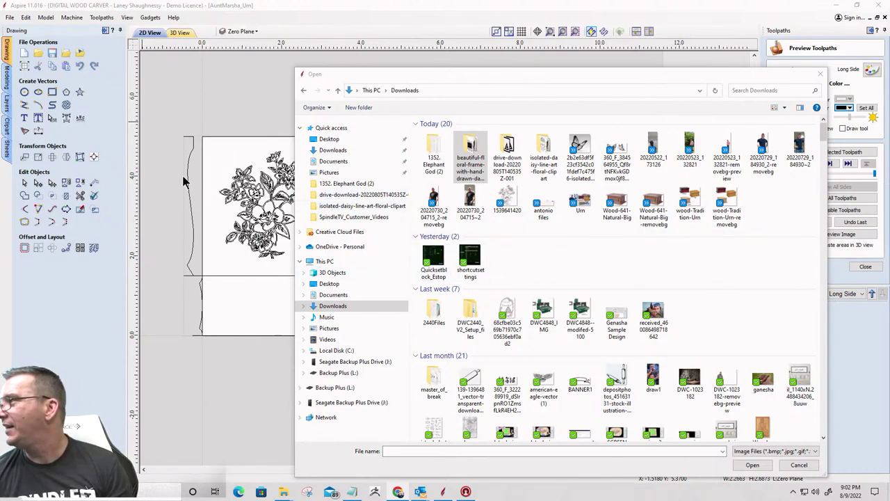
Dismiss the image Open dialog without importing a bitmap
{"action": "left_click", "coordinate": [820, 74]}
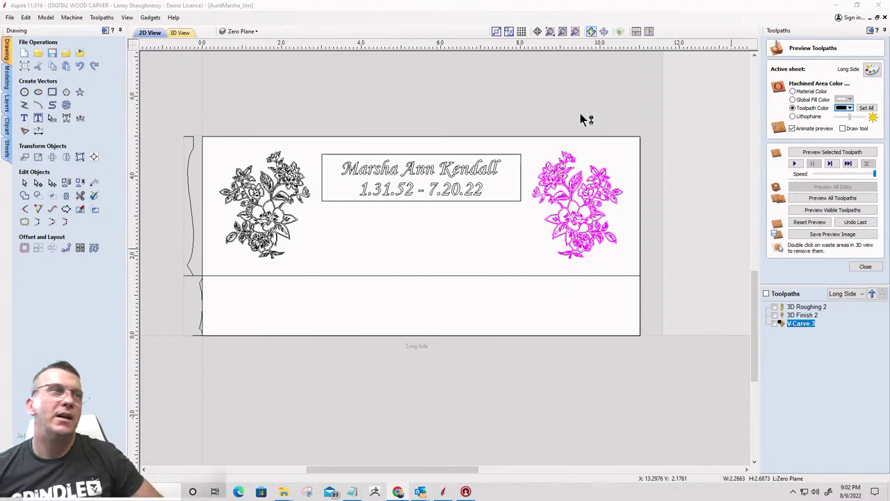
Import the floral vine image and move it below the Long Side panel
{"action": "left_click", "coordinate": [80, 55]}
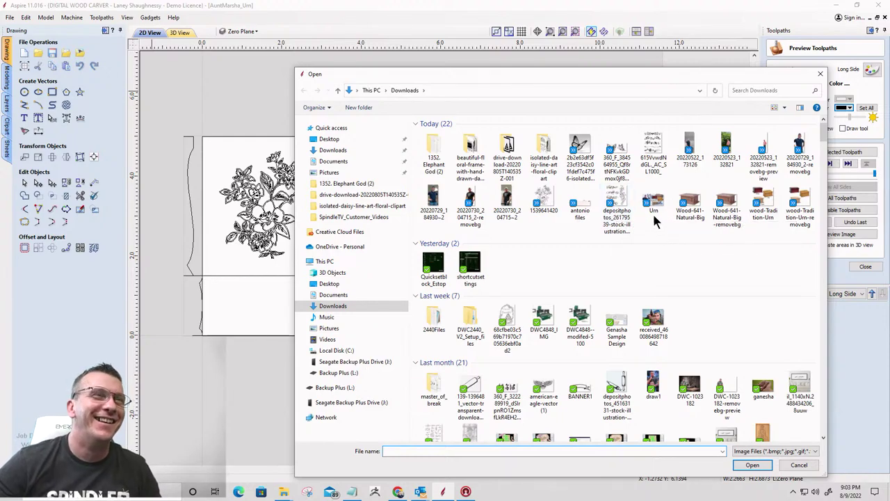
{"action": "left_click", "coordinate": [654, 154]}
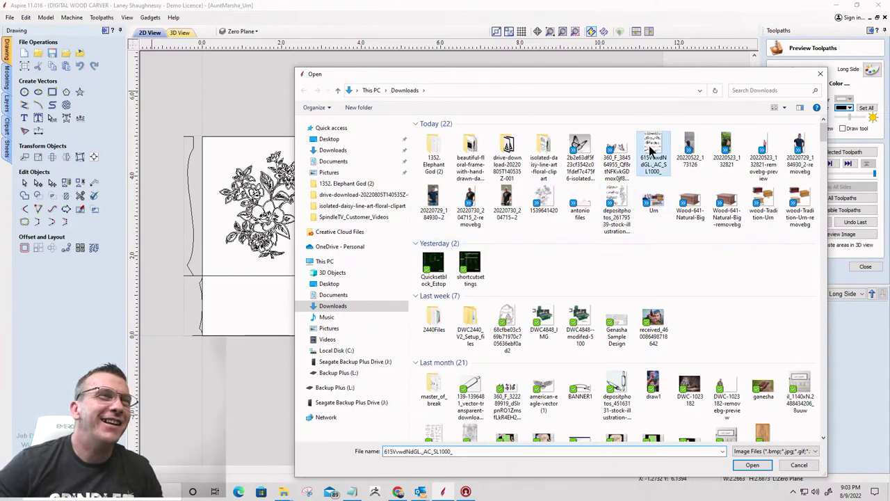
{"action": "left_click", "coordinate": [738, 464]}
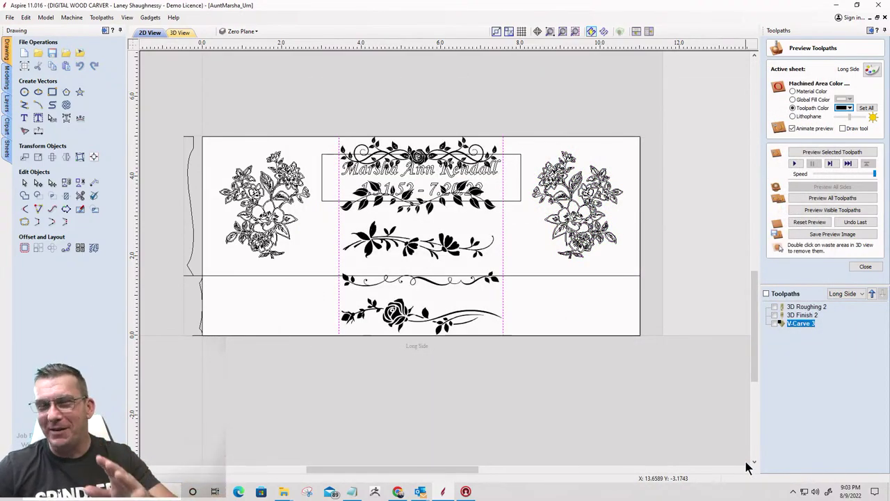
{"action": "left_click", "coordinate": [423, 252]}
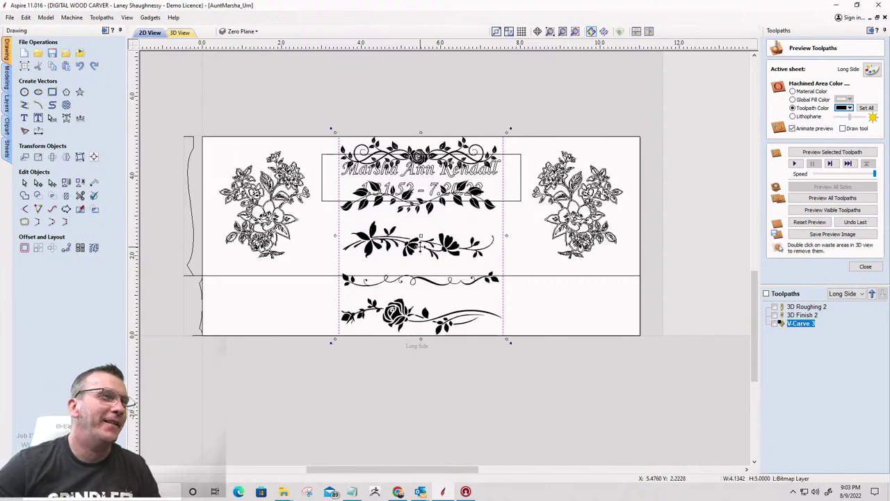
{"action": "scroll", "coordinate": [397, 245], "scroll_direction": "down", "scroll_amount": 4}
{"action": "scroll", "coordinate": [373, 242], "scroll_direction": "up", "scroll_amount": 3}
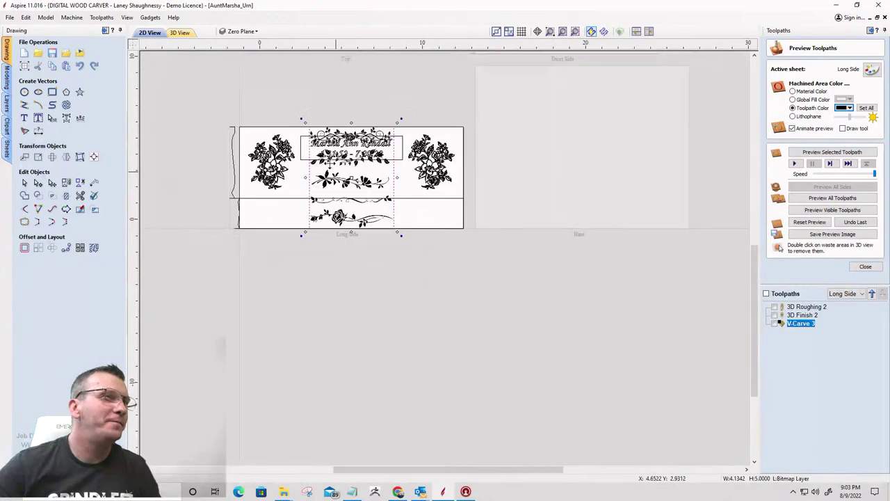
{"action": "scroll", "coordinate": [345, 187], "scroll_direction": "down", "scroll_amount": 1}
{"action": "left_click_drag", "start_coordinate": [346, 186], "coordinate": [531, 294]}
Import the floral swirl illustration and place it beside the vine image
{"action": "left_click", "coordinate": [79, 55]}
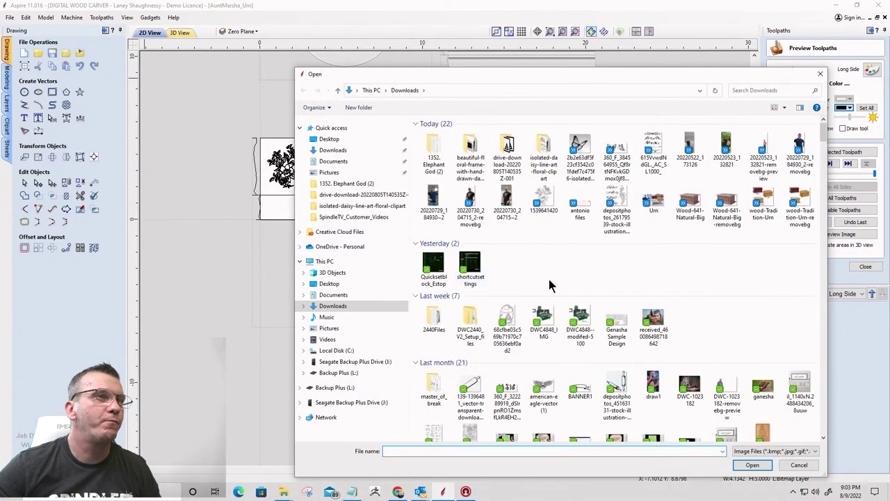
{"action": "double_click", "coordinate": [616, 203]}
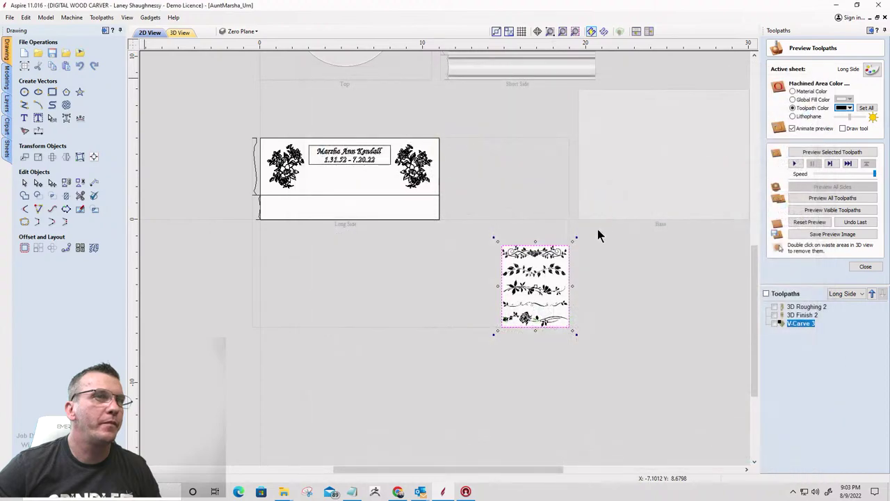
{"action": "left_click_drag", "start_coordinate": [356, 183], "coordinate": [455, 292]}
{"action": "scroll", "coordinate": [452, 327], "scroll_direction": "up", "scroll_amount": 2}
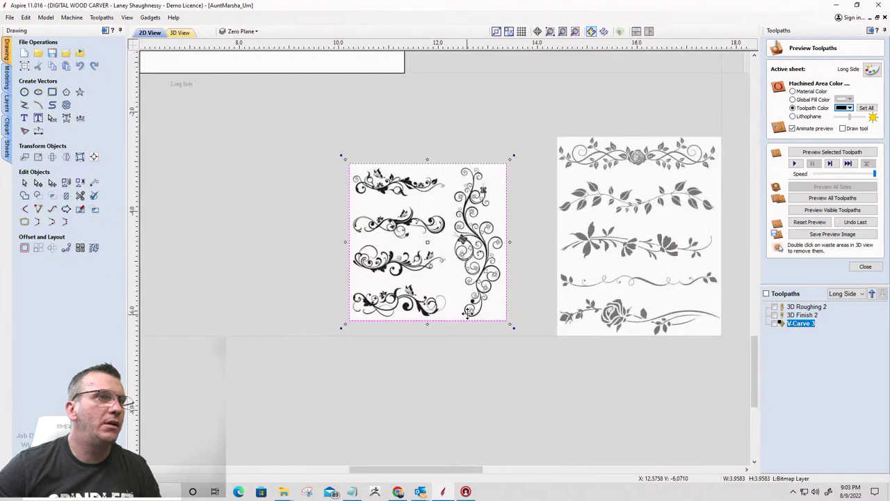
{"action": "scroll", "coordinate": [469, 311], "scroll_direction": "up", "scroll_amount": 1}
{"action": "scroll", "coordinate": [462, 302], "scroll_direction": "down", "scroll_amount": 3}
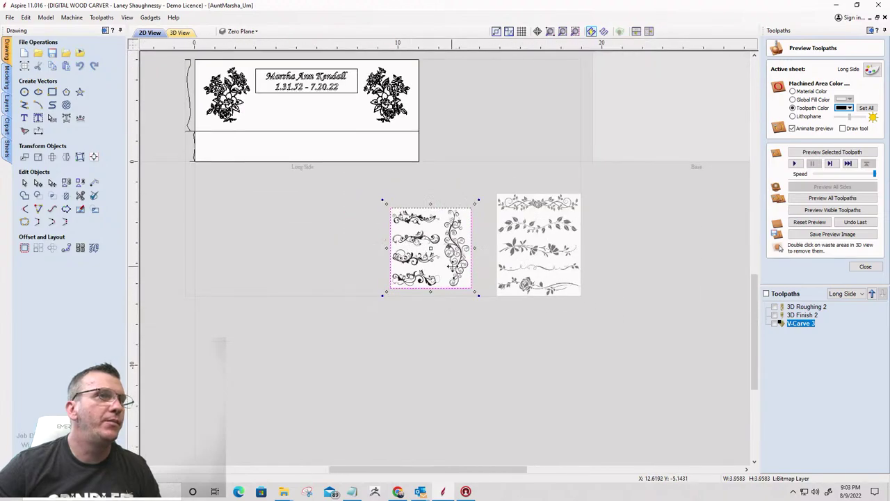
Trace the vine bitmap with fading 0%, threshold 0.75 and noise filter 4
{"action": "left_click", "coordinate": [24, 130]}
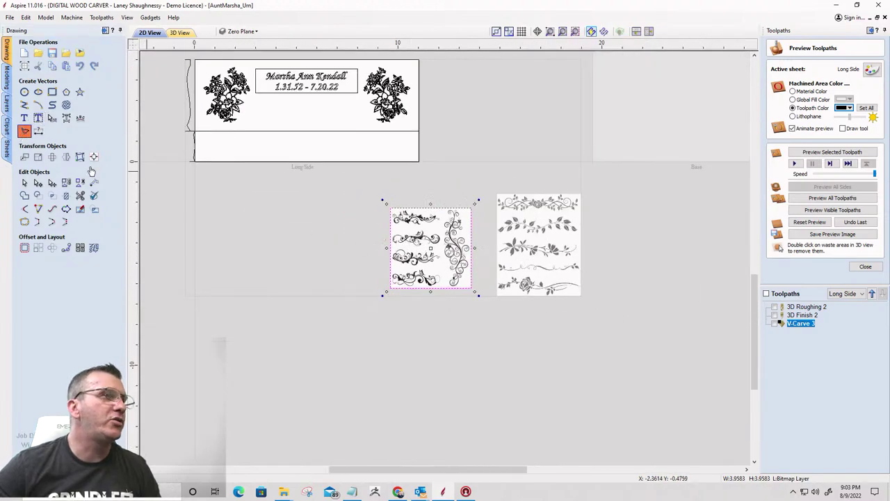
{"action": "left_click", "coordinate": [538, 240]}
{"action": "scroll", "coordinate": [536, 242], "scroll_direction": "up", "scroll_amount": 2}
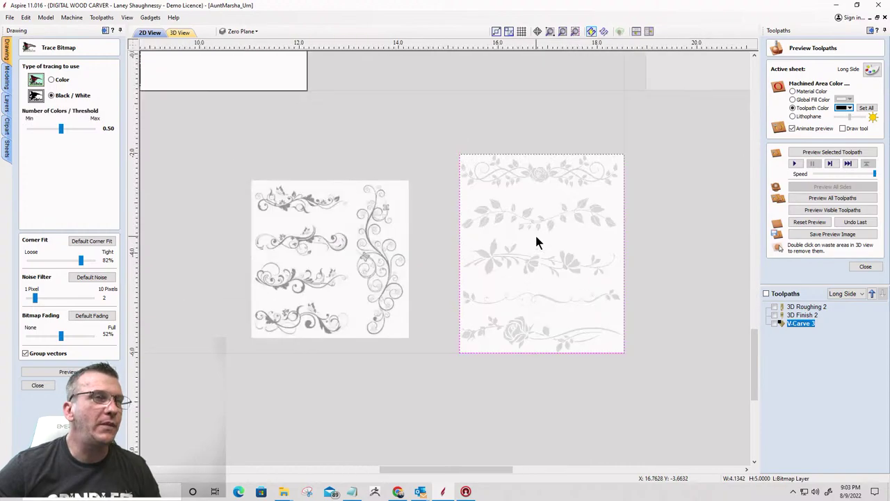
{"action": "scroll", "coordinate": [536, 242], "scroll_direction": "up", "scroll_amount": 1}
{"action": "left_click_drag", "start_coordinate": [60, 336], "coordinate": [3, 318]}
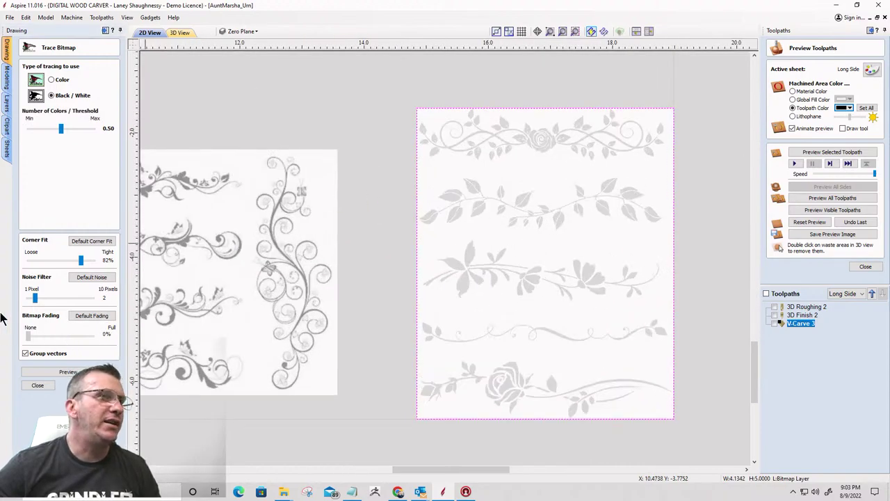
{"action": "scroll", "coordinate": [589, 256], "scroll_direction": "up", "scroll_amount": 1}
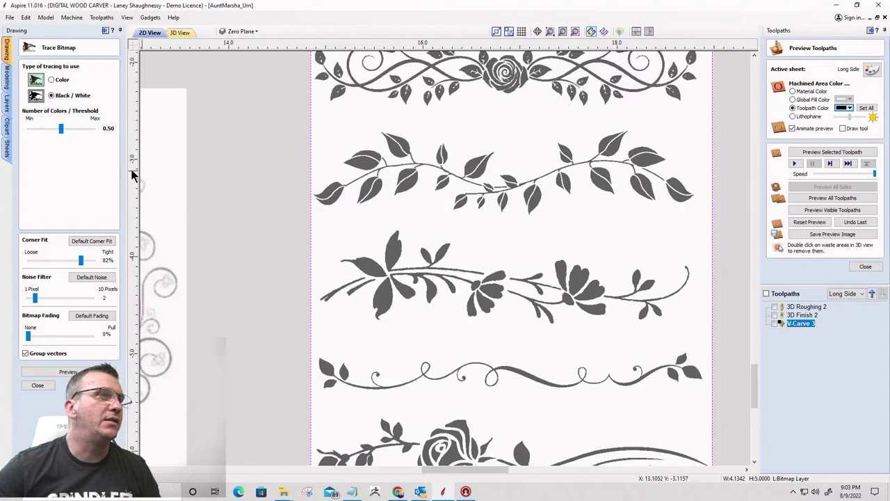
{"action": "left_click_drag", "start_coordinate": [61, 134], "coordinate": [77, 137]}
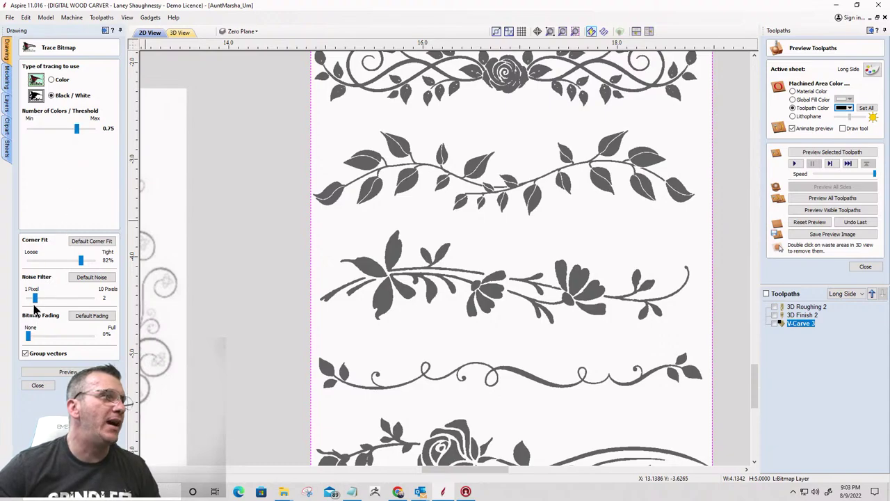
{"action": "left_click_drag", "start_coordinate": [35, 298], "coordinate": [49, 300]}
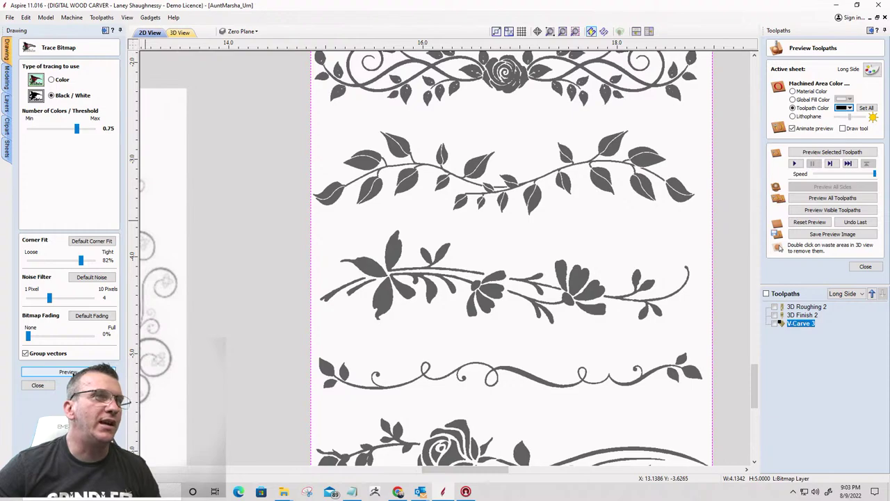
{"action": "left_click", "coordinate": [67, 372]}
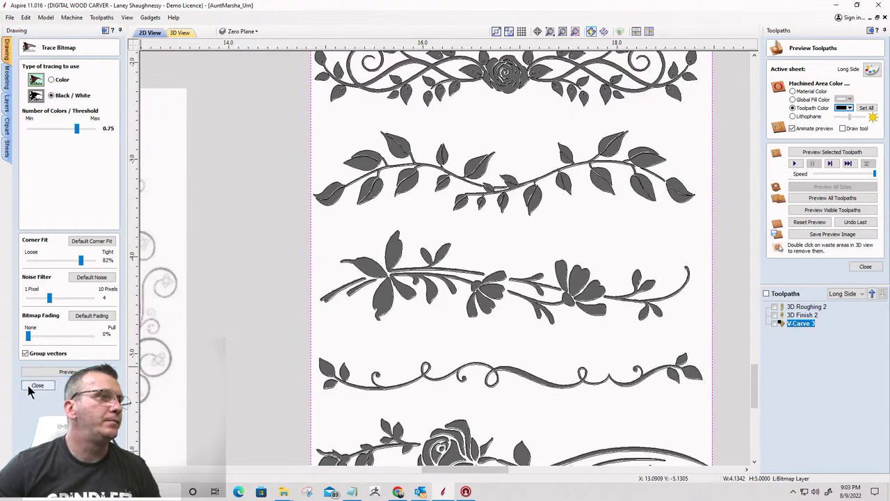
Inspect the traced vine outlines, then preview a 0.75 threshold trace of the swirl image
{"action": "left_click", "coordinate": [367, 218]}
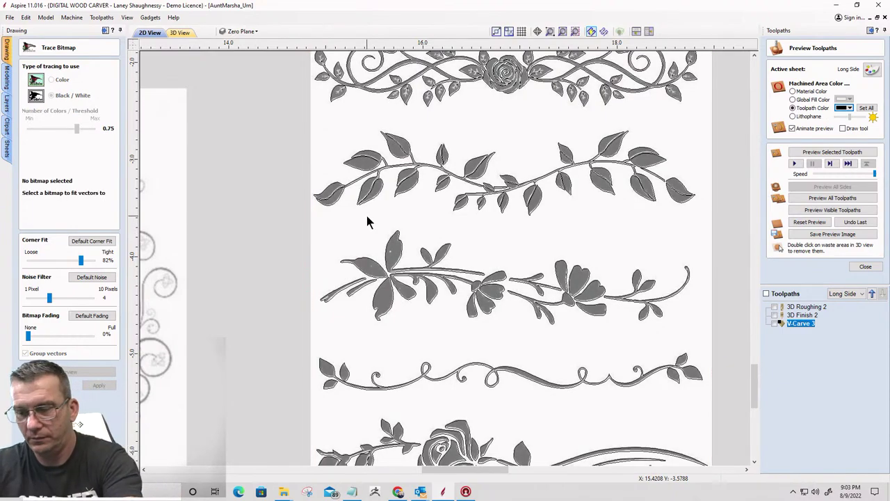
{"action": "left_click", "coordinate": [499, 246]}
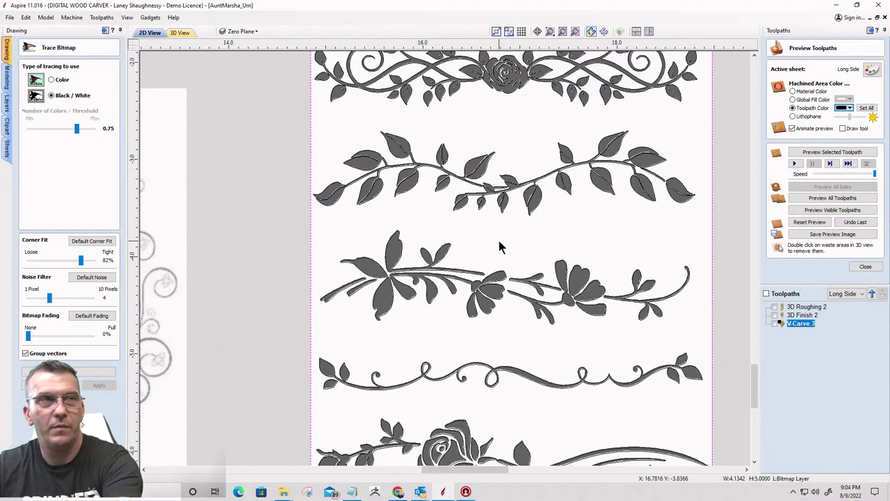
{"action": "left_click", "coordinate": [534, 250]}
{"action": "scroll", "coordinate": [478, 271], "scroll_direction": "down", "scroll_amount": 3}
{"action": "scroll", "coordinate": [317, 236], "scroll_direction": "up", "scroll_amount": 2}
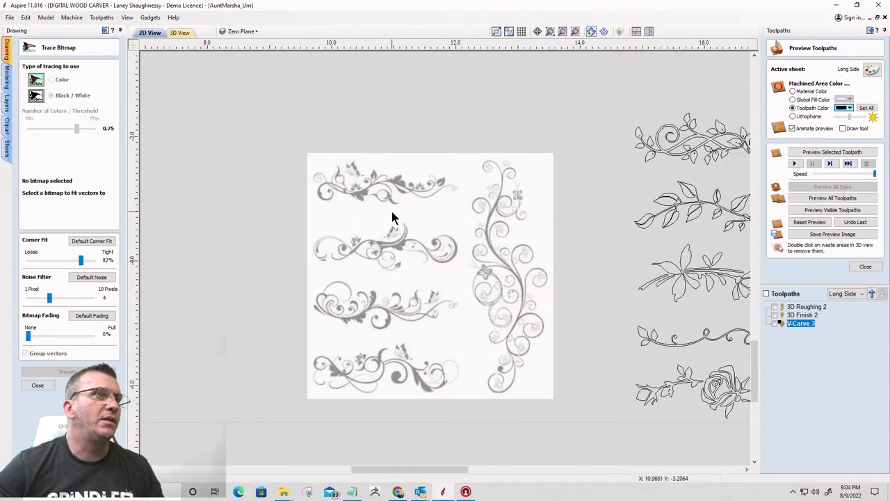
{"action": "left_click", "coordinate": [351, 219]}
{"action": "scroll", "coordinate": [362, 230], "scroll_direction": "up", "scroll_amount": 4}
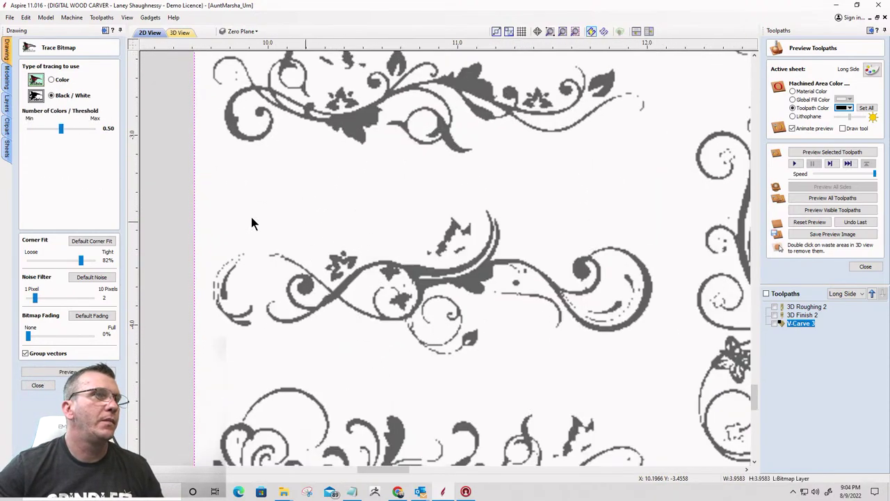
{"action": "left_click_drag", "start_coordinate": [61, 129], "coordinate": [77, 130]}
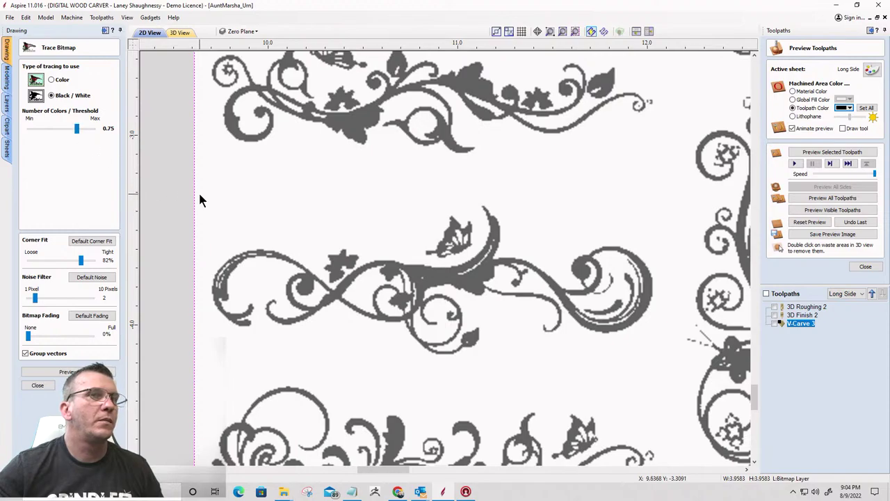
{"action": "scroll", "coordinate": [199, 188], "scroll_direction": "down", "scroll_amount": 2}
{"action": "scroll", "coordinate": [550, 201], "scroll_direction": "up", "scroll_amount": 3}
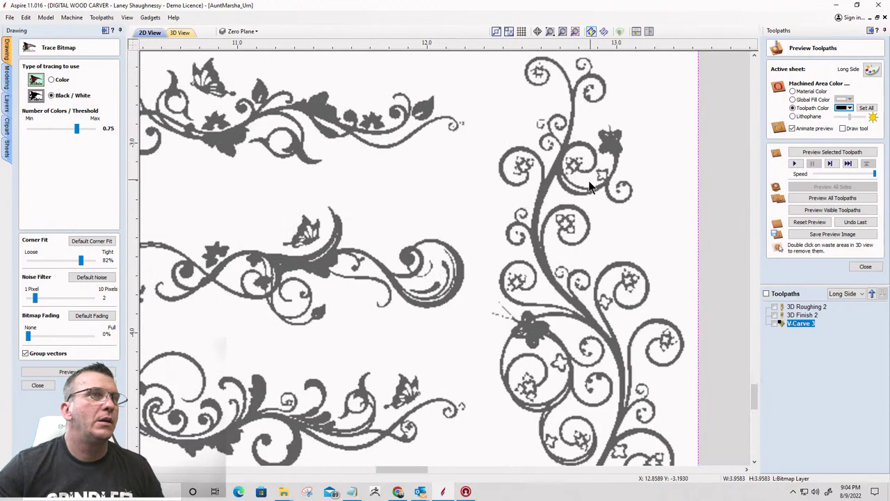
{"action": "scroll", "coordinate": [581, 186], "scroll_direction": "down", "scroll_amount": 2}
{"action": "scroll", "coordinate": [580, 185], "scroll_direction": "down", "scroll_amount": 4}
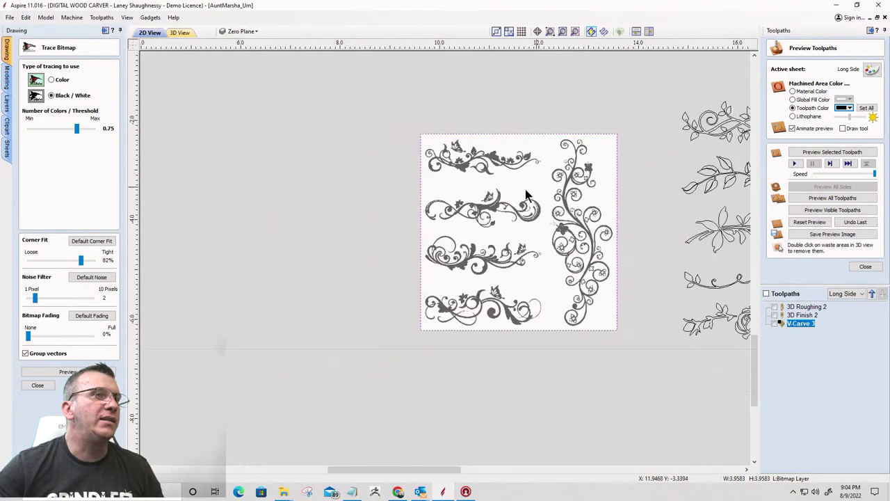
Close the tracing options and delete the swirl image from the sheet
{"action": "left_click", "coordinate": [38, 386]}
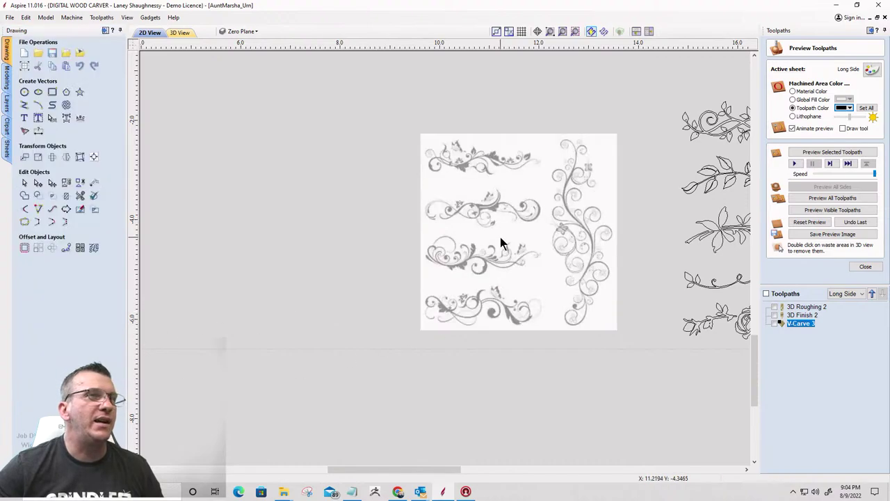
{"action": "key", "text": "Delete"}
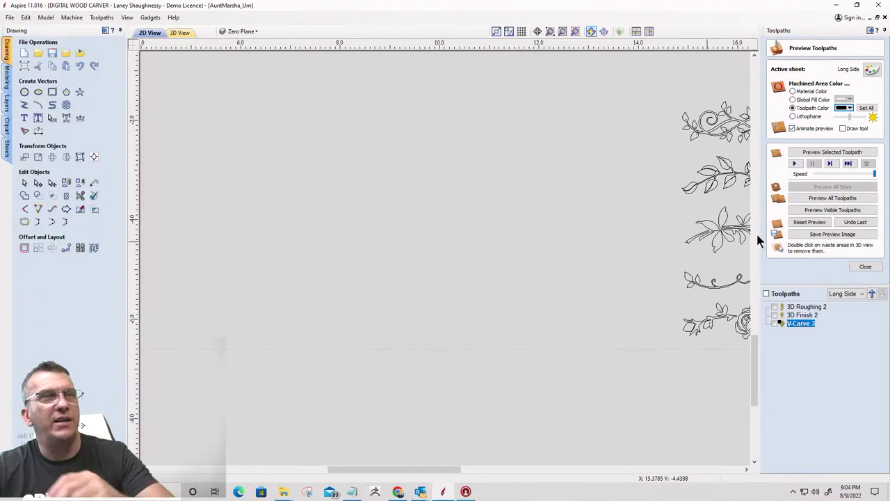
{"action": "scroll", "coordinate": [596, 212], "scroll_direction": "down", "scroll_amount": 3}
{"action": "scroll", "coordinate": [564, 200], "scroll_direction": "up", "scroll_amount": 2}
{"action": "scroll", "coordinate": [564, 201], "scroll_direction": "up", "scroll_amount": 3}
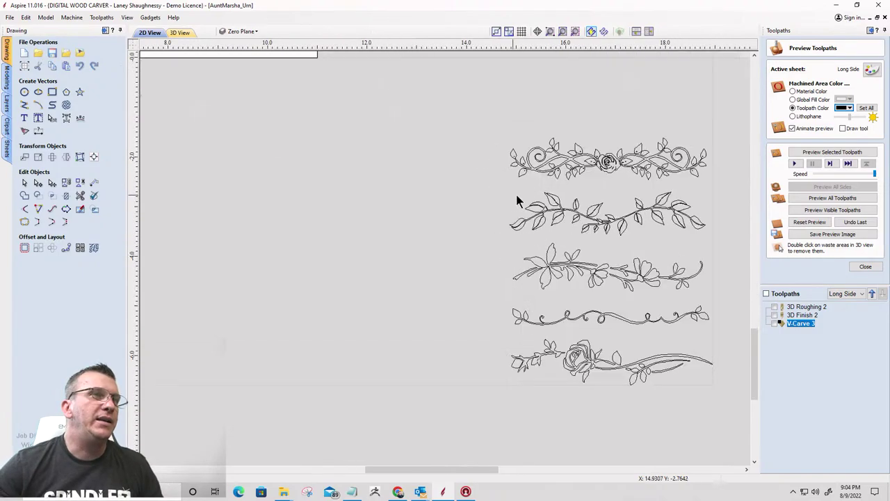
{"action": "scroll", "coordinate": [592, 205], "scroll_direction": "down", "scroll_amount": 1}
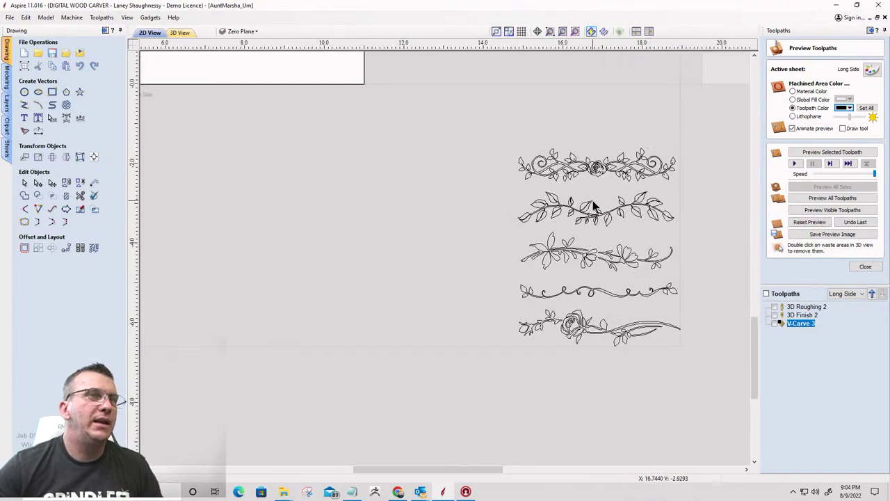
Select the stack of five traced vines to check their grouping
{"action": "left_click", "coordinate": [552, 210]}
{"action": "scroll", "coordinate": [574, 272], "scroll_direction": "up", "scroll_amount": 4}
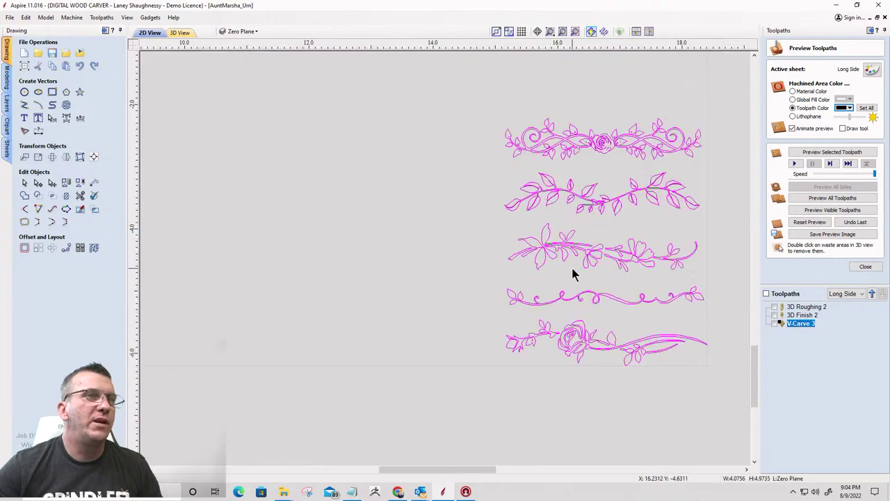
{"action": "key", "text": "Escape"}
{"action": "scroll", "coordinate": [564, 210], "scroll_direction": "down", "scroll_amount": 4}
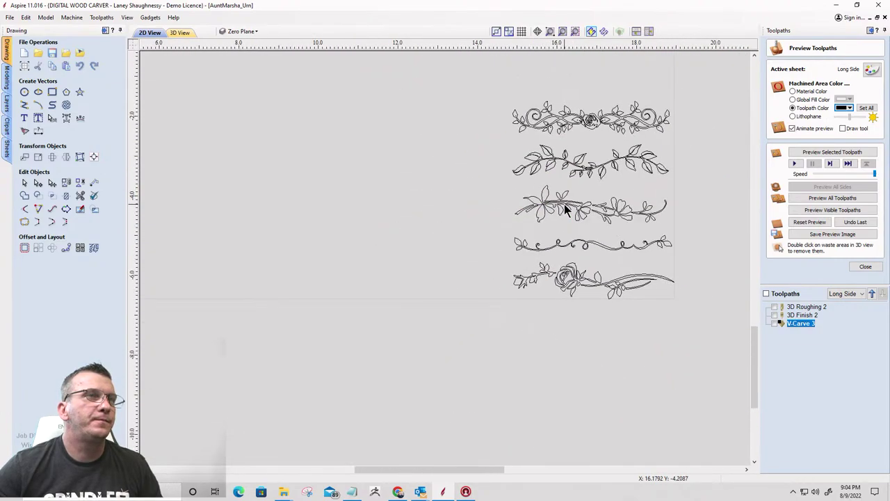
{"action": "left_click", "coordinate": [568, 210]}
{"action": "left_click", "coordinate": [569, 202]}
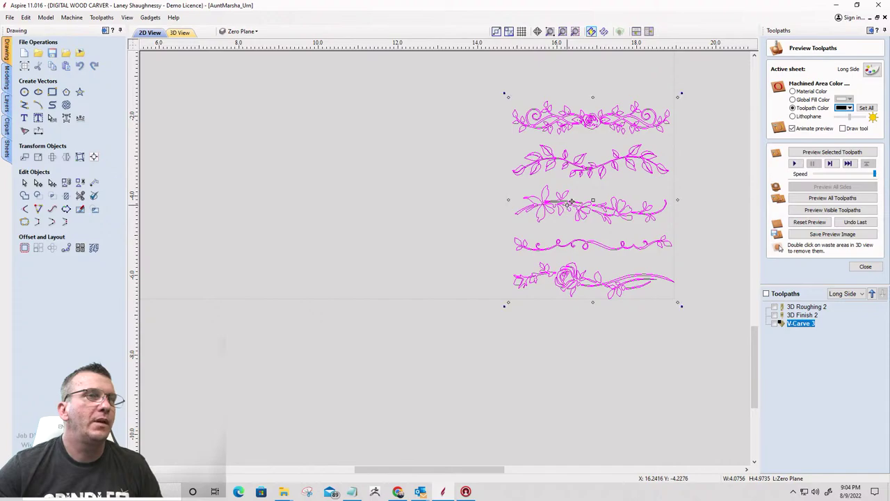
{"action": "left_click", "coordinate": [471, 227]}
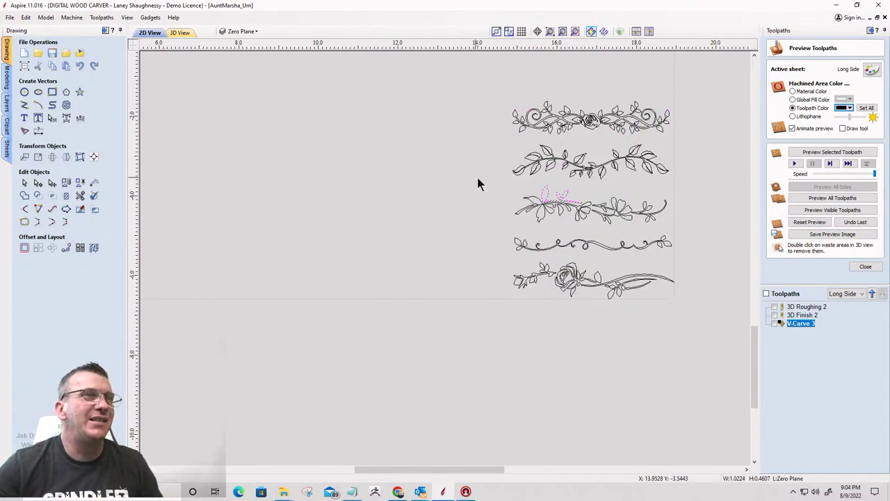
Marquee-select only the third vine and move it left into open space
{"action": "left_click_drag", "start_coordinate": [475, 177], "coordinate": [699, 233]}
{"action": "scroll", "coordinate": [572, 239], "scroll_direction": "up", "scroll_amount": 3}
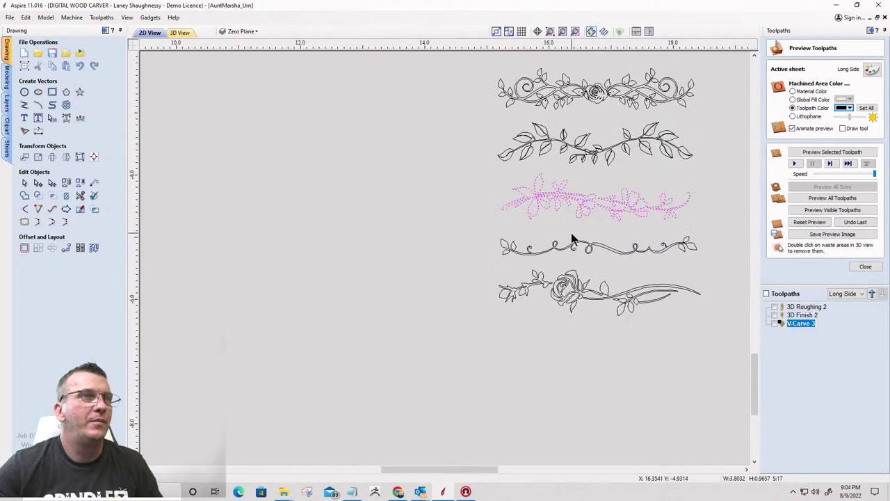
{"action": "scroll", "coordinate": [567, 205], "scroll_direction": "down", "scroll_amount": 2}
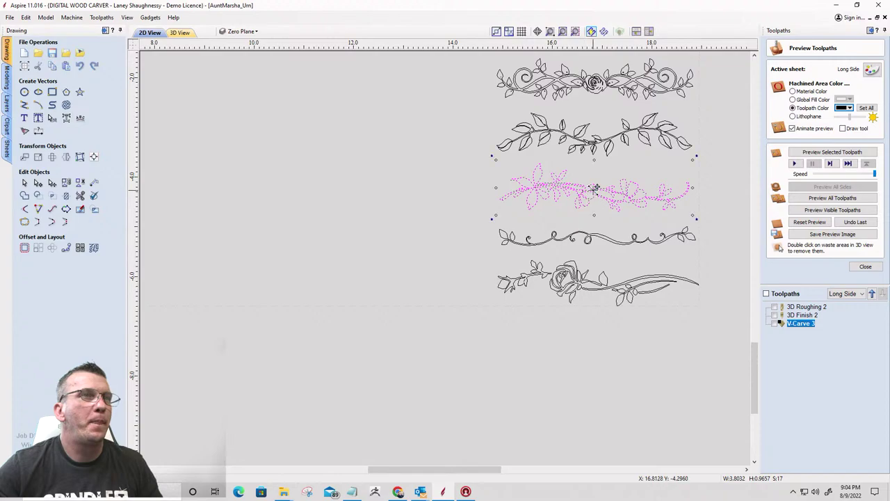
{"action": "left_click_drag", "start_coordinate": [595, 187], "coordinate": [317, 168]}
{"action": "scroll", "coordinate": [428, 183], "scroll_direction": "up", "scroll_amount": 2}
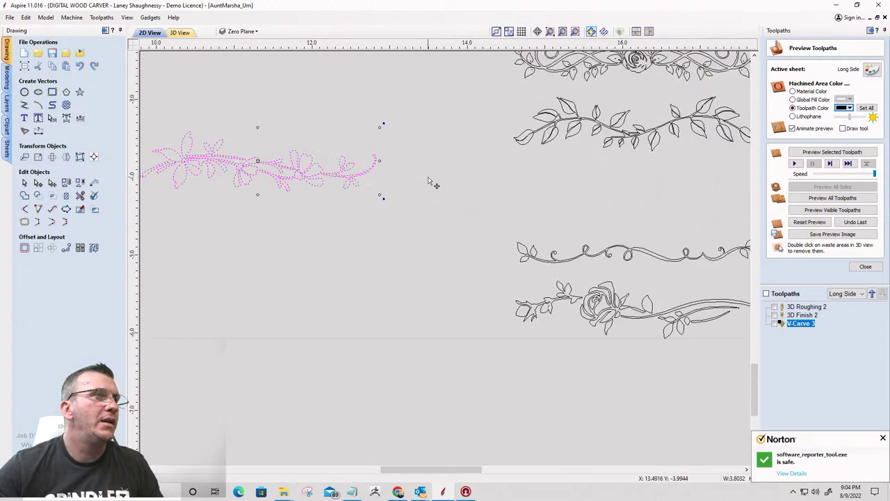
{"action": "scroll", "coordinate": [434, 188], "scroll_direction": "down", "scroll_amount": 3}
{"action": "scroll", "coordinate": [180, 159], "scroll_direction": "up", "scroll_amount": 3}
{"action": "scroll", "coordinate": [528, 125], "scroll_direction": "down", "scroll_amount": 2}
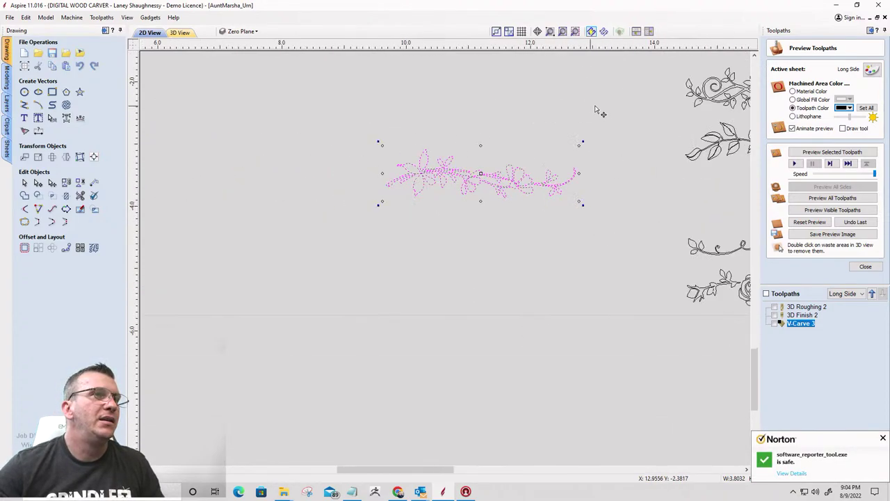
{"action": "scroll", "coordinate": [501, 139], "scroll_direction": "up", "scroll_amount": 2}
{"action": "scroll", "coordinate": [543, 187], "scroll_direction": "down", "scroll_amount": 3}
{"action": "scroll", "coordinate": [546, 182], "scroll_direction": "down", "scroll_amount": 3}
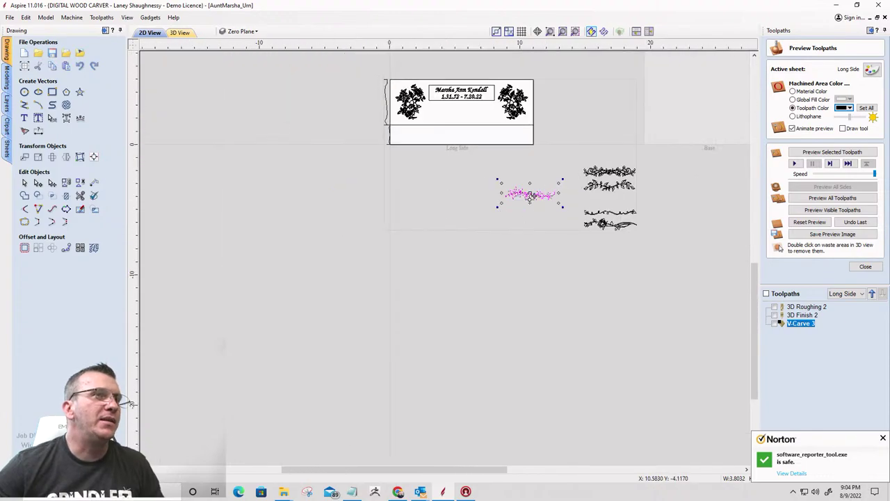
{"action": "scroll", "coordinate": [522, 196], "scroll_direction": "up", "scroll_amount": 3}
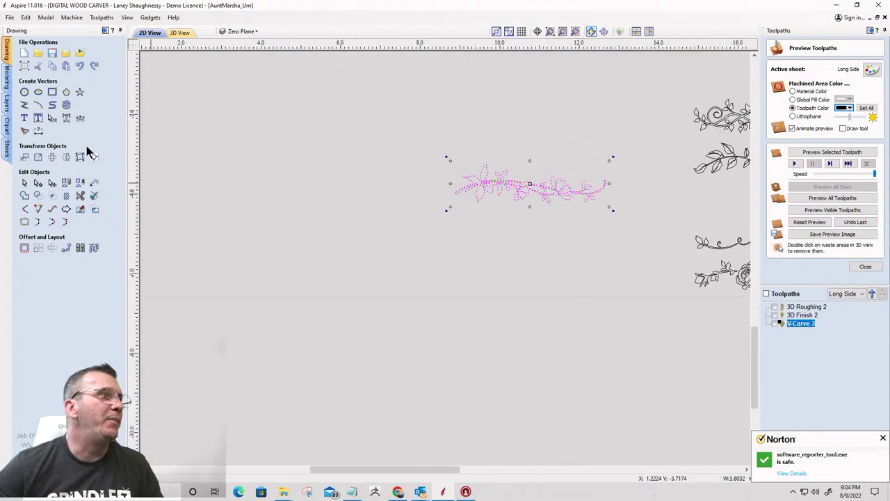
{"action": "left_click", "coordinate": [66, 157]}
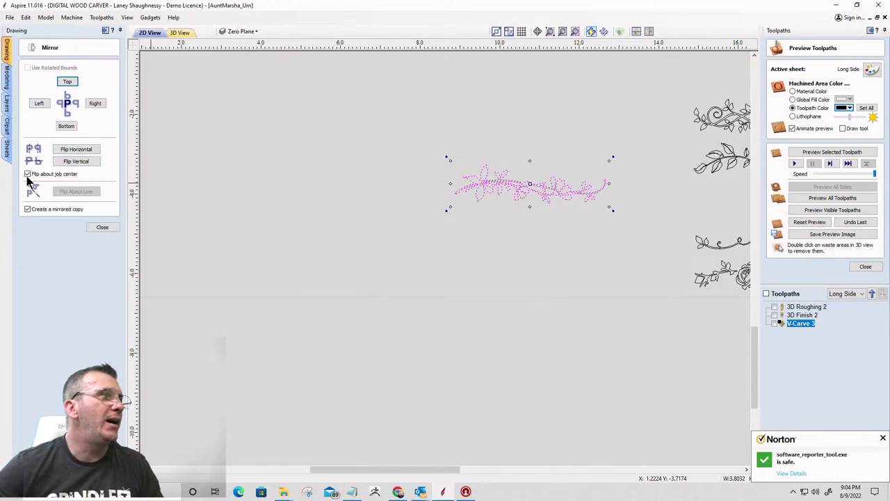
Create a mirrored copy of the vine on its left and nudge it right until ends overlap
{"action": "left_click", "coordinate": [39, 103]}
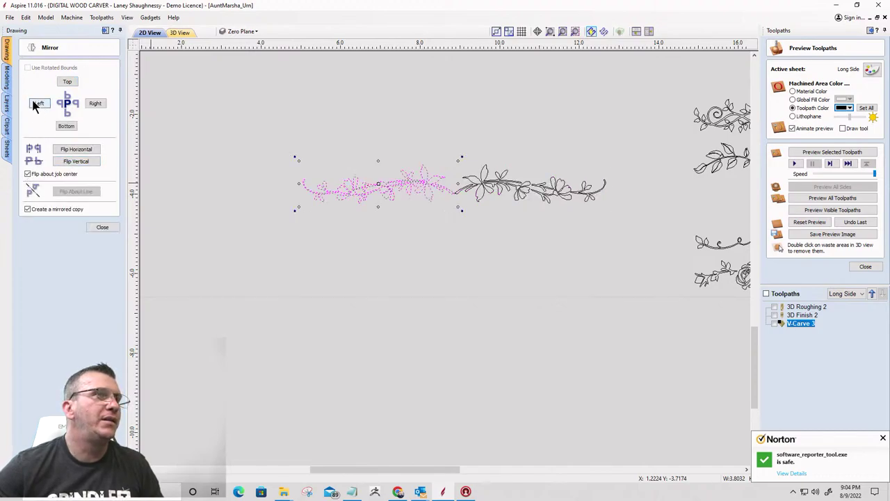
{"action": "left_click", "coordinate": [94, 227]}
{"action": "scroll", "coordinate": [381, 201], "scroll_direction": "up", "scroll_amount": 3}
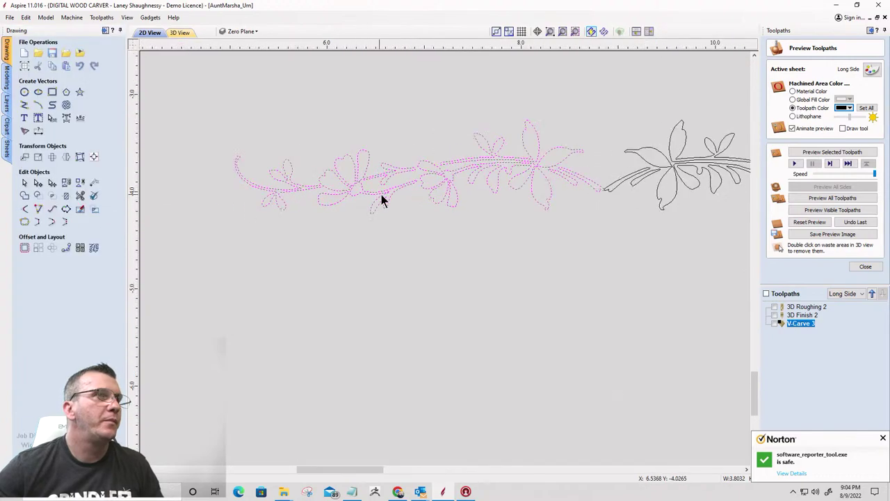
{"action": "scroll", "coordinate": [607, 191], "scroll_direction": "up", "scroll_amount": 4}
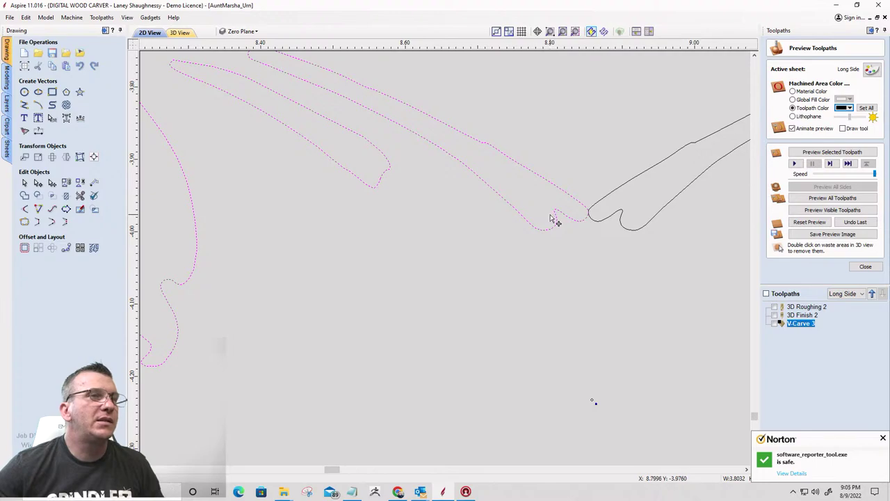
{"action": "key", "text": "Right"}
{"action": "key", "text": "Right"}
{"action": "key", "text": "Right"}
{"action": "key", "text": "Right"}
{"action": "key", "text": "Right"}
{"action": "key", "text": "Right"}
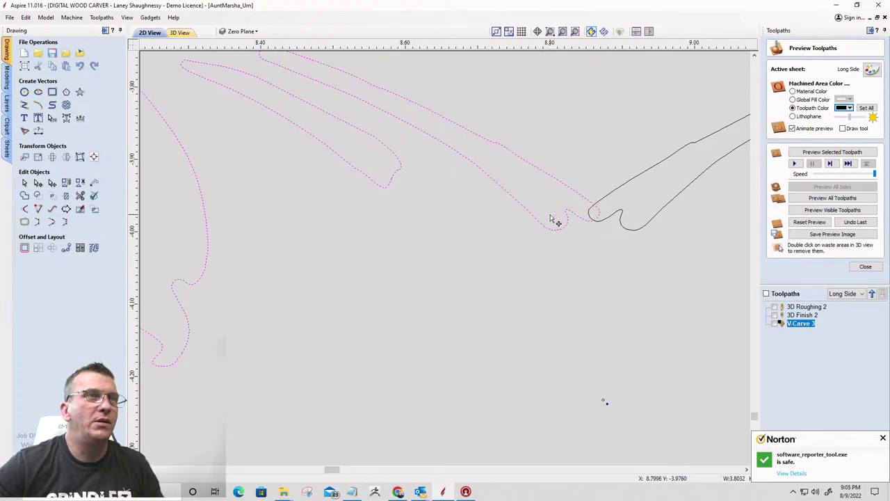
{"action": "key", "text": "Right"}
{"action": "key", "text": "Right"}
{"action": "key", "text": "Right"}
{"action": "key", "text": "Right"}
{"action": "key", "text": "Right"}
{"action": "key", "text": "Right"}
{"action": "key", "text": "Right"}
{"action": "key", "text": "Right"}
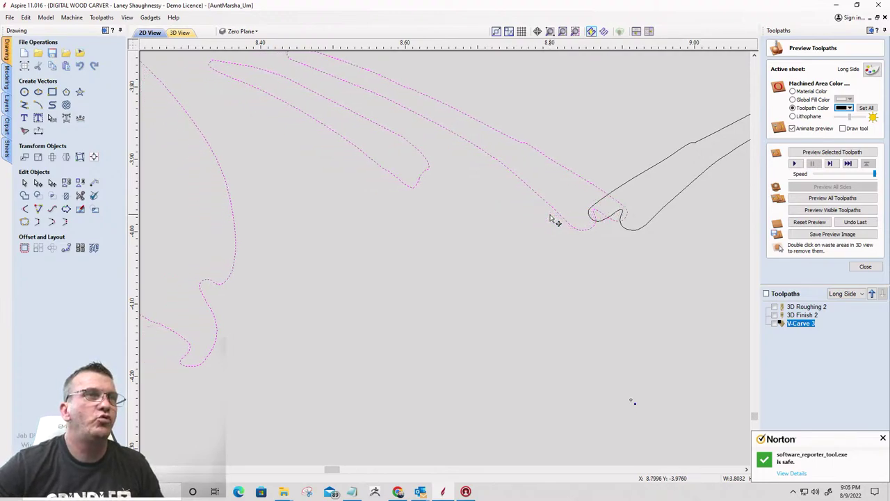
{"action": "key", "text": "Right"}
{"action": "key", "text": "Right"}
{"action": "key", "text": "Right"}
{"action": "key", "text": "Right"}
{"action": "key", "text": "Right"}
{"action": "key", "text": "Right"}
{"action": "key", "text": "Right"}
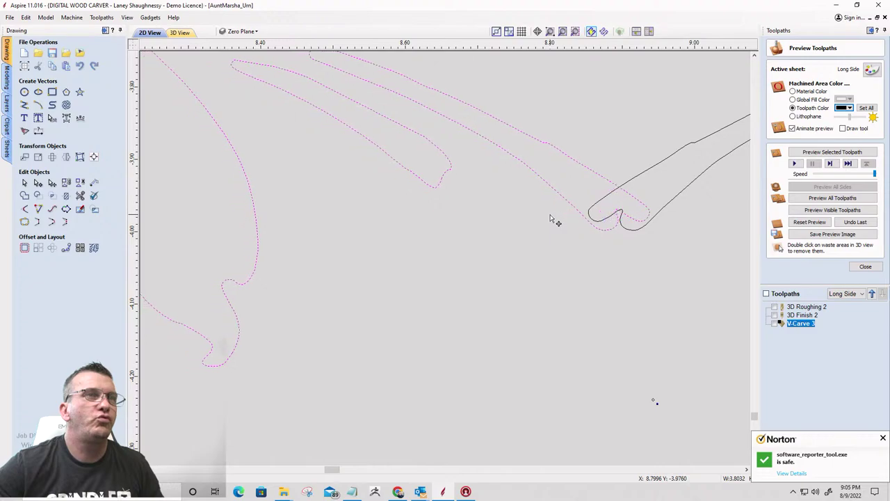
{"action": "key", "text": "Right"}
{"action": "key", "text": "Right"}
{"action": "key", "text": "Right"}
{"action": "key", "text": "Right"}
{"action": "key", "text": "Right"}
{"action": "key", "text": "Right"}
{"action": "key", "text": "Right"}
{"action": "key", "text": "Right"}
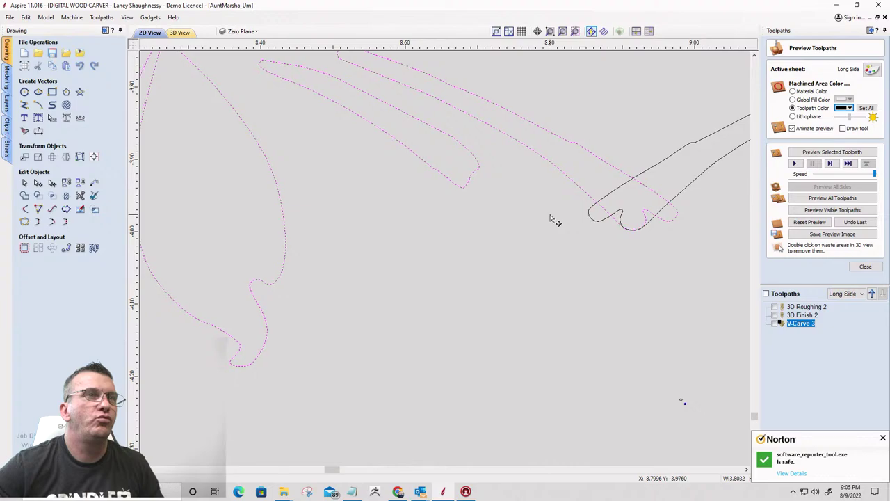
Trim the crossing section and right-hand loop at the vine junction into one smooth curve
{"action": "left_click", "coordinate": [79, 197]}
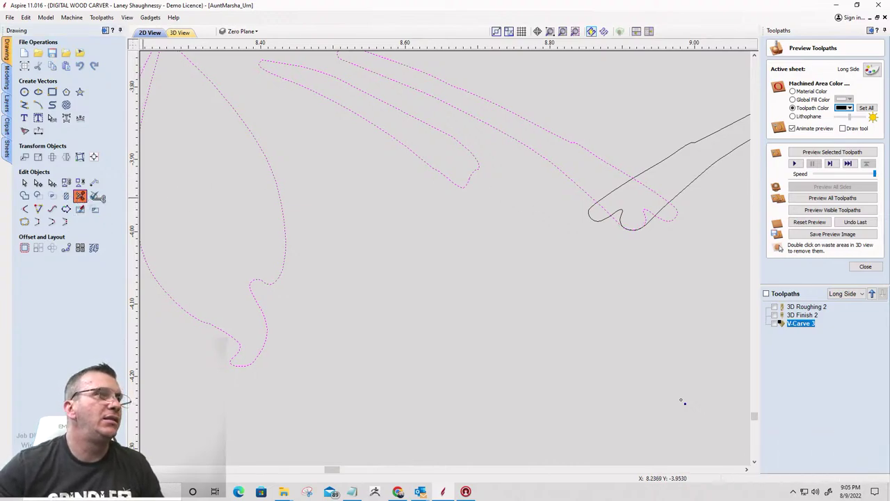
{"action": "left_click", "coordinate": [599, 223]}
{"action": "scroll", "coordinate": [636, 234], "scroll_direction": "up", "scroll_amount": 1}
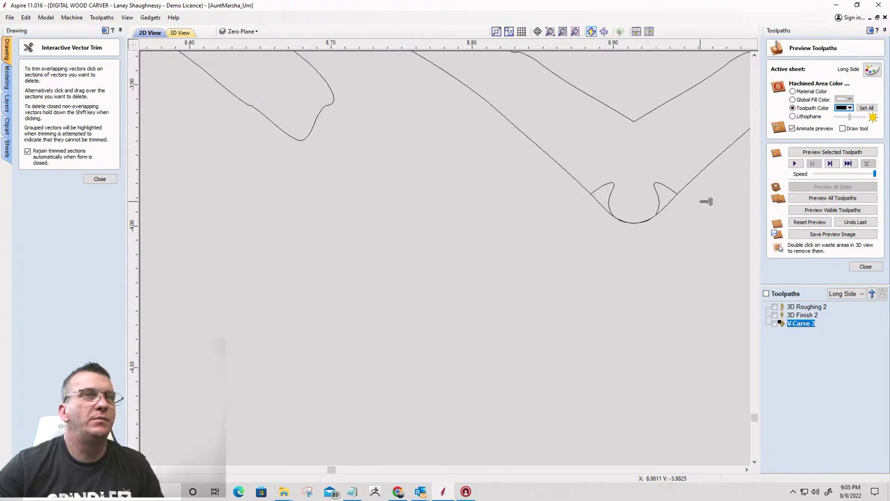
{"action": "left_click", "coordinate": [665, 184]}
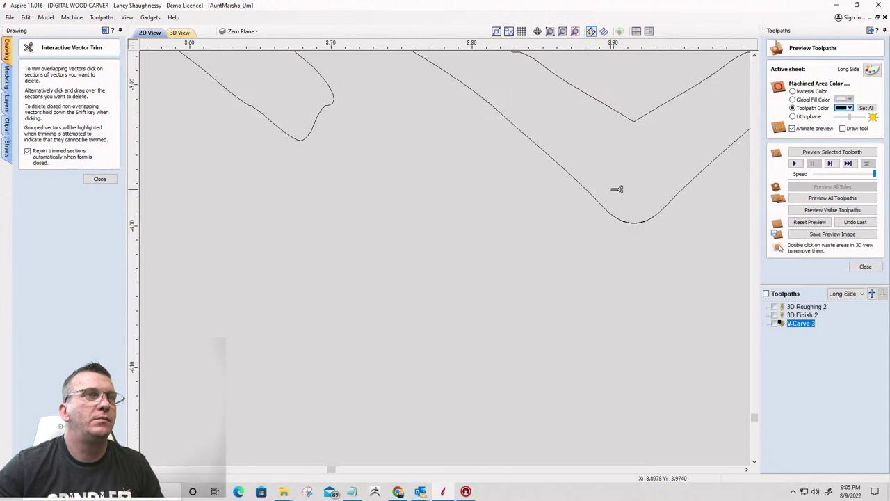
{"action": "scroll", "coordinate": [644, 221], "scroll_direction": "up", "scroll_amount": 2}
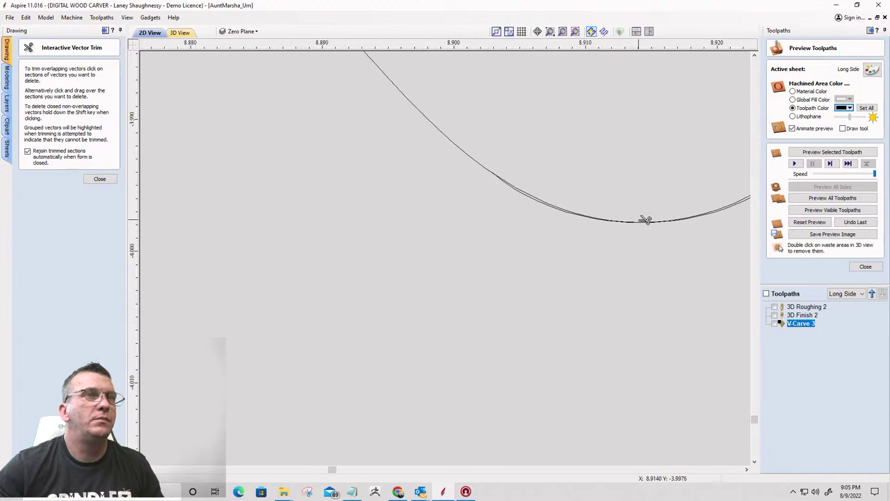
{"action": "scroll", "coordinate": [532, 191], "scroll_direction": "down", "scroll_amount": 2}
{"action": "scroll", "coordinate": [570, 185], "scroll_direction": "up", "scroll_amount": 2}
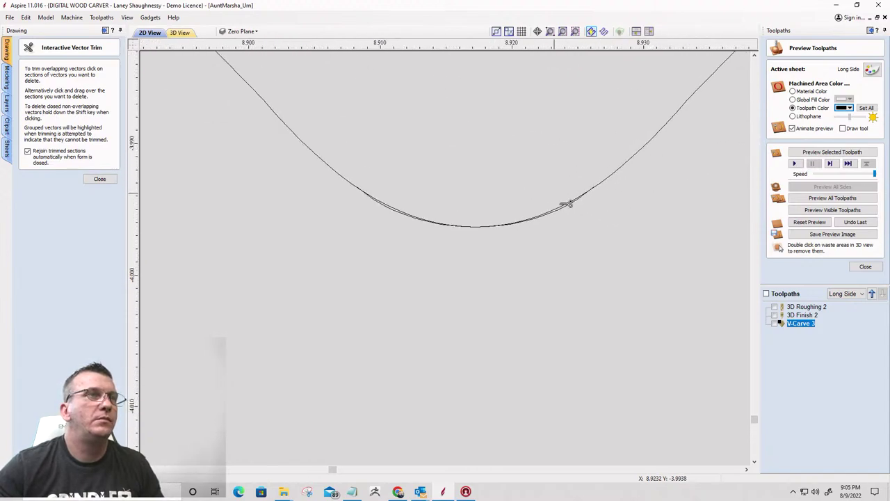
{"action": "scroll", "coordinate": [571, 203], "scroll_direction": "up", "scroll_amount": 3}
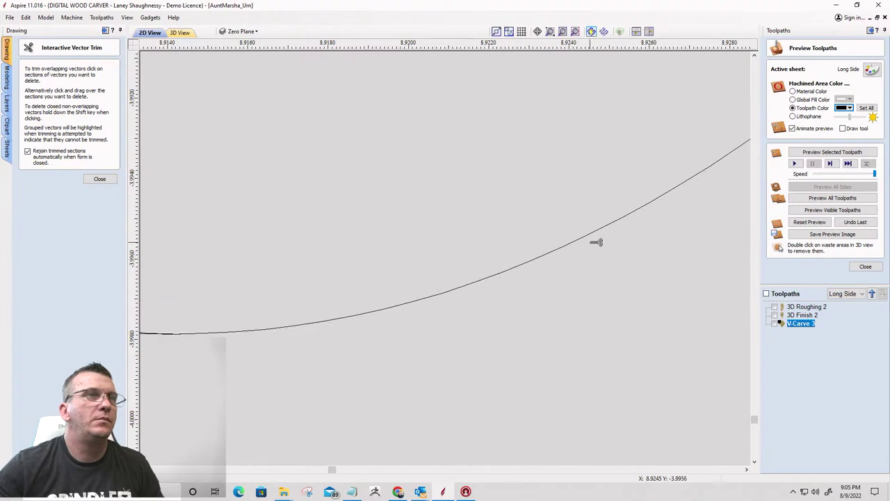
{"action": "scroll", "coordinate": [622, 246], "scroll_direction": "down", "scroll_amount": 3}
{"action": "scroll", "coordinate": [414, 241], "scroll_direction": "up", "scroll_amount": 2}
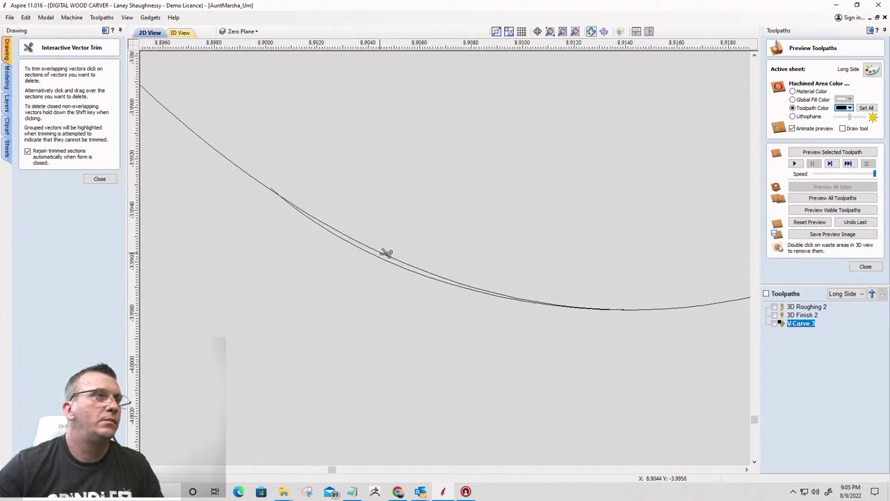
{"action": "scroll", "coordinate": [467, 261], "scroll_direction": "down", "scroll_amount": 8}
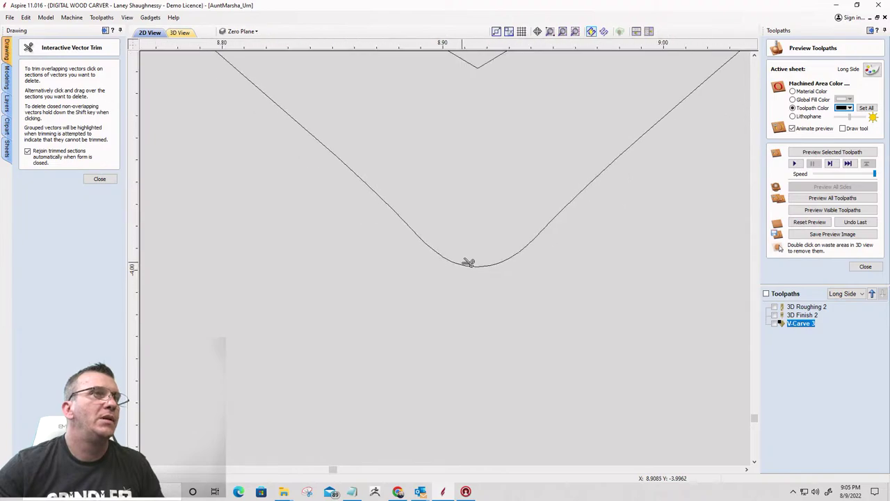
{"action": "scroll", "coordinate": [469, 262], "scroll_direction": "down", "scroll_amount": 10}
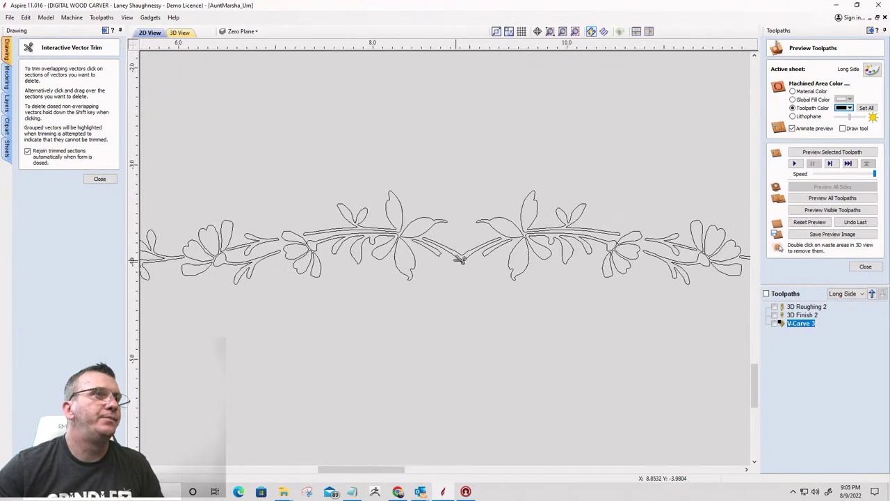
{"action": "scroll", "coordinate": [427, 254], "scroll_direction": "down", "scroll_amount": 1}
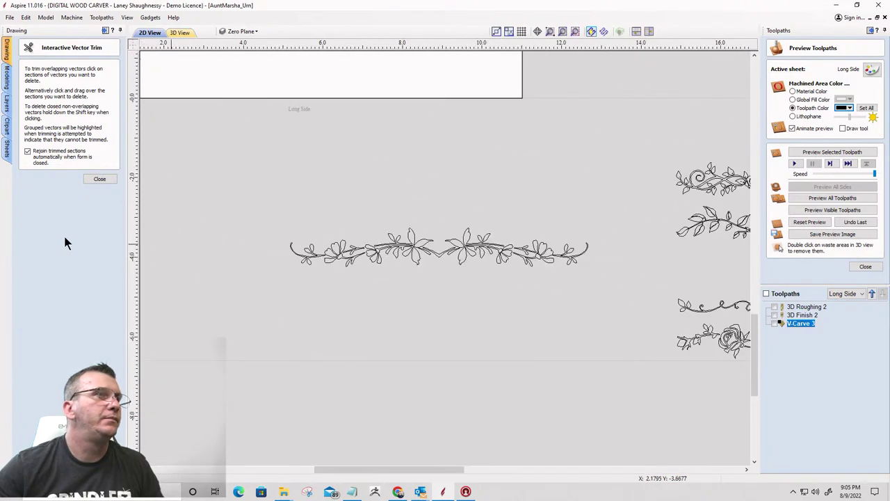
{"action": "left_click", "coordinate": [97, 178]}
{"action": "left_click", "coordinate": [444, 268]}
Drag the joined floral border up into the plaque between the corner flowers
{"action": "scroll", "coordinate": [514, 244], "scroll_direction": "down", "scroll_amount": 2}
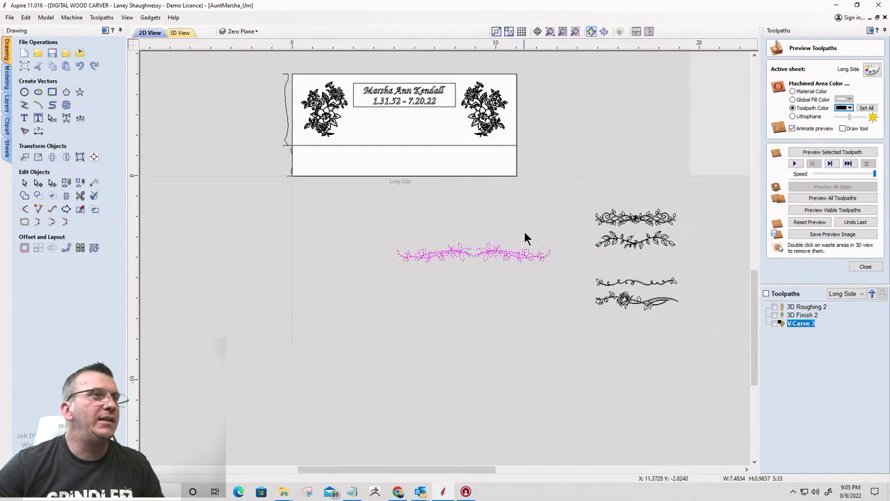
{"action": "left_click_drag", "start_coordinate": [473, 254], "coordinate": [395, 143]}
{"action": "scroll", "coordinate": [394, 149], "scroll_direction": "up", "scroll_amount": 3}
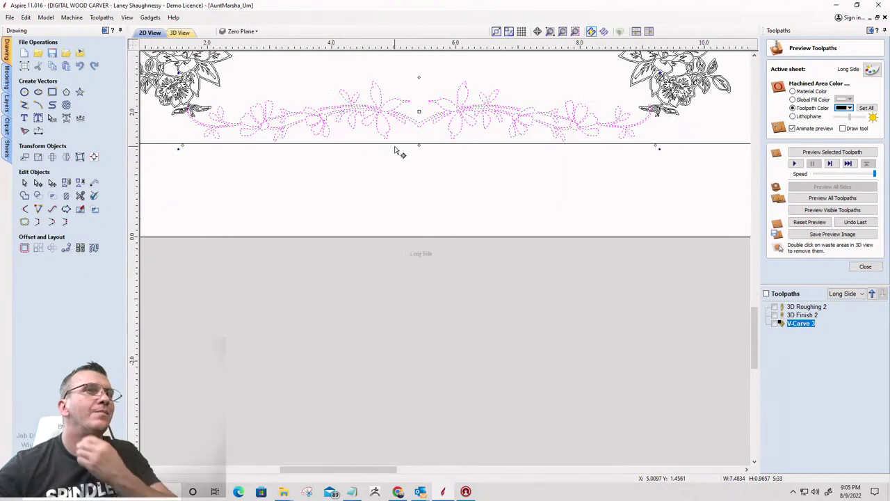
{"action": "scroll", "coordinate": [202, 142], "scroll_direction": "up", "scroll_amount": 1}
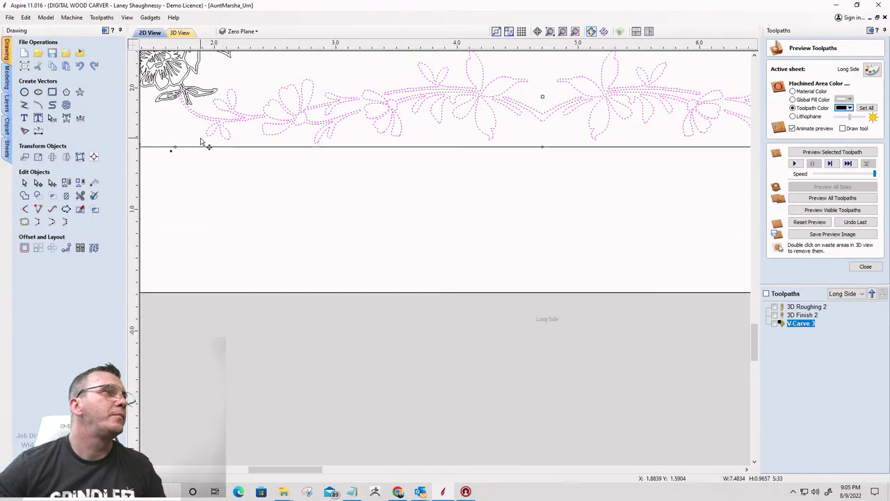
{"action": "scroll", "coordinate": [401, 111], "scroll_direction": "down", "scroll_amount": 3}
{"action": "scroll", "coordinate": [400, 89], "scroll_direction": "up", "scroll_amount": 2}
{"action": "scroll", "coordinate": [407, 93], "scroll_direction": "up", "scroll_amount": 1}
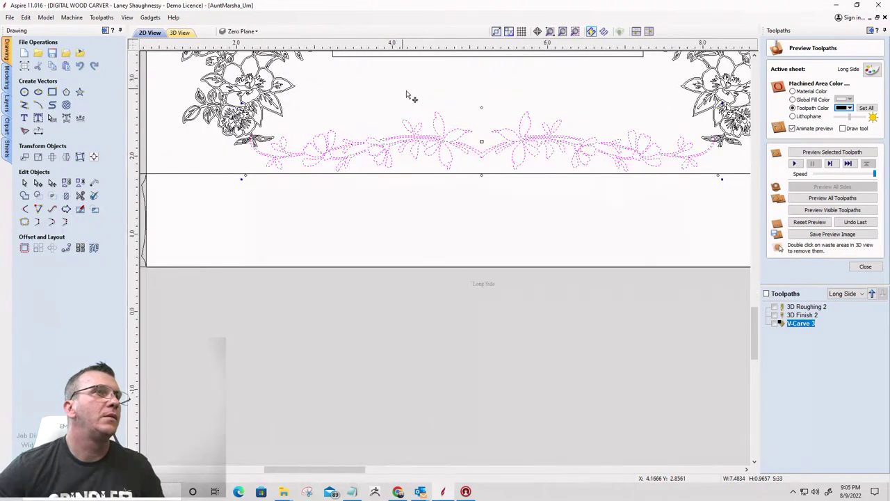
{"action": "scroll", "coordinate": [414, 102], "scroll_direction": "up", "scroll_amount": 1}
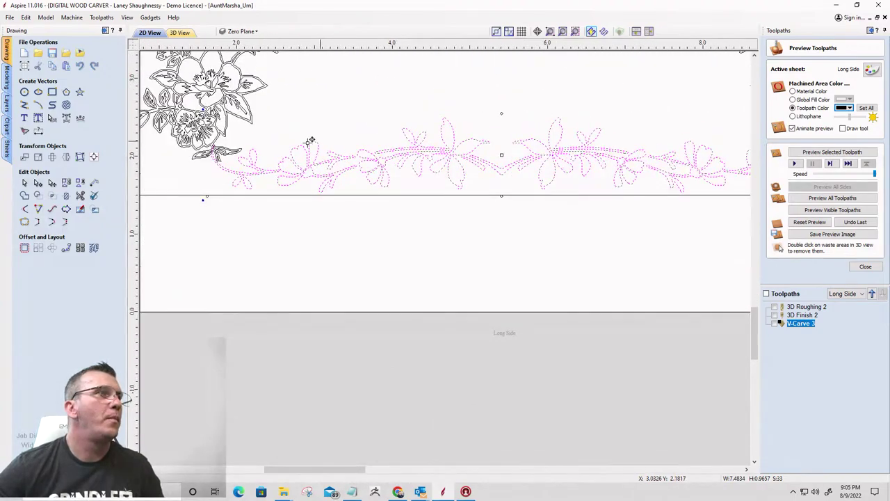
{"action": "scroll", "coordinate": [223, 166], "scroll_direction": "up", "scroll_amount": 2}
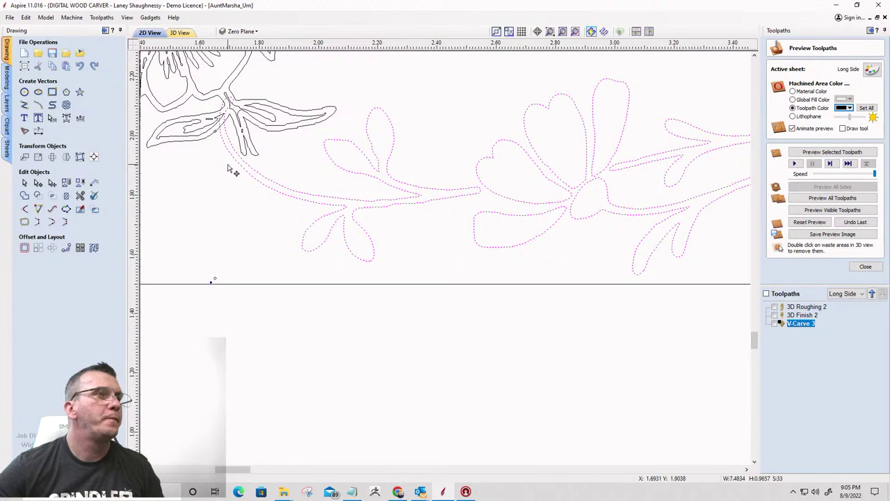
Nudge the vine border up two steps to line up with the flower stems
{"action": "key", "text": "Up"}
{"action": "key", "text": "Up"}
{"action": "key", "text": "Up"}
{"action": "key", "text": "Up"}
{"action": "key", "text": "Up"}
{"action": "key", "text": "Up"}
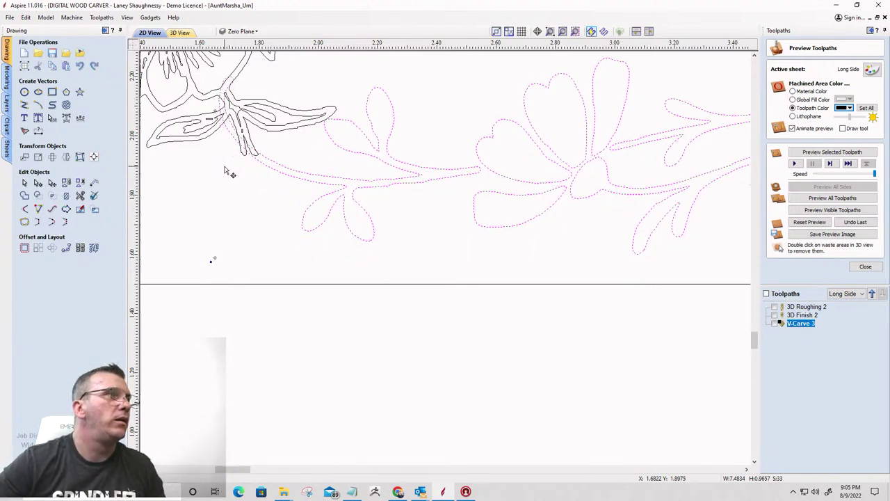
{"action": "key", "text": "Up"}
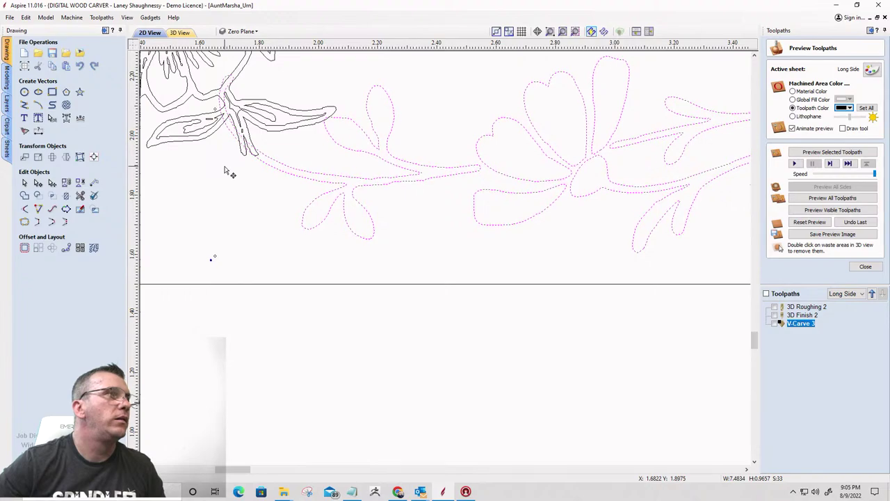
{"action": "scroll", "coordinate": [221, 169], "scroll_direction": "down", "scroll_amount": 5}
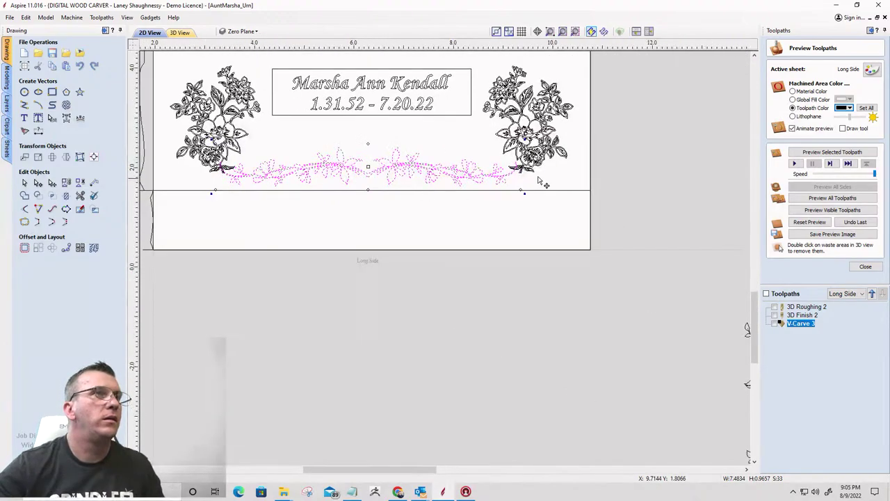
{"action": "scroll", "coordinate": [538, 183], "scroll_direction": "up", "scroll_amount": 5}
{"action": "scroll", "coordinate": [507, 172], "scroll_direction": "up", "scroll_amount": 1}
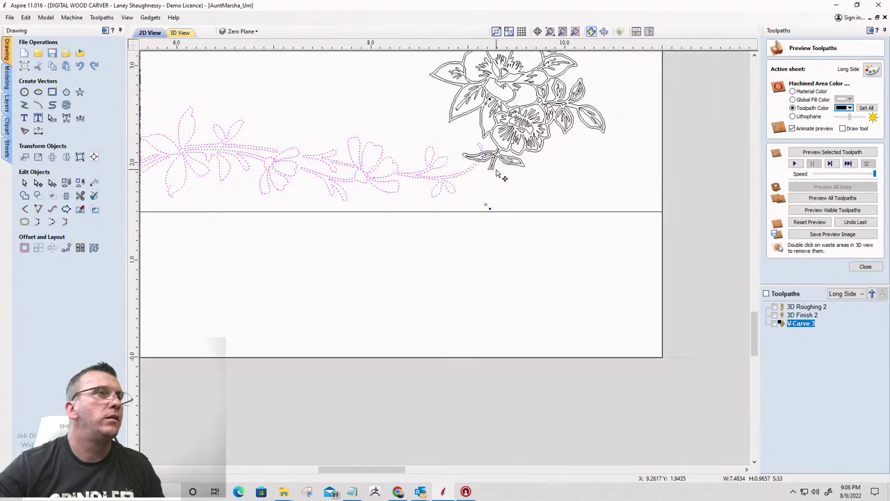
{"action": "scroll", "coordinate": [495, 172], "scroll_direction": "down", "scroll_amount": 5}
Center the vine horizontally on the material, then shift it slightly so it meets the stems
{"action": "left_click", "coordinate": [93, 158]}
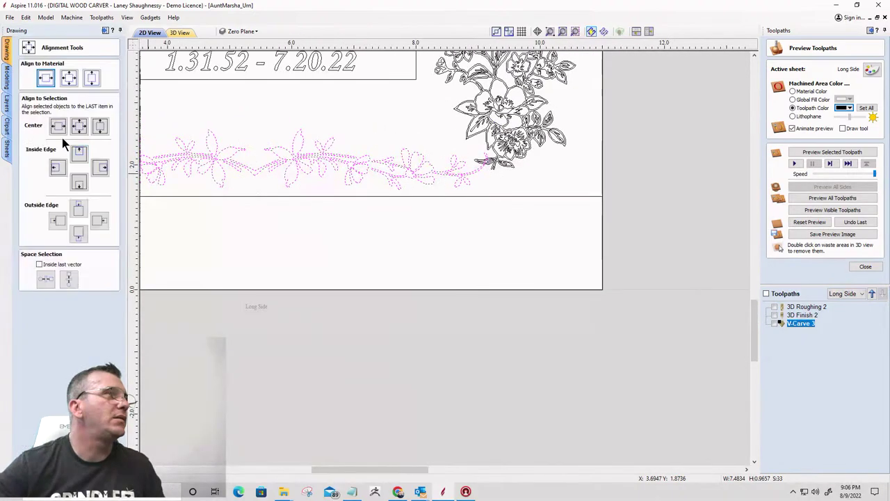
{"action": "left_click", "coordinate": [44, 78]}
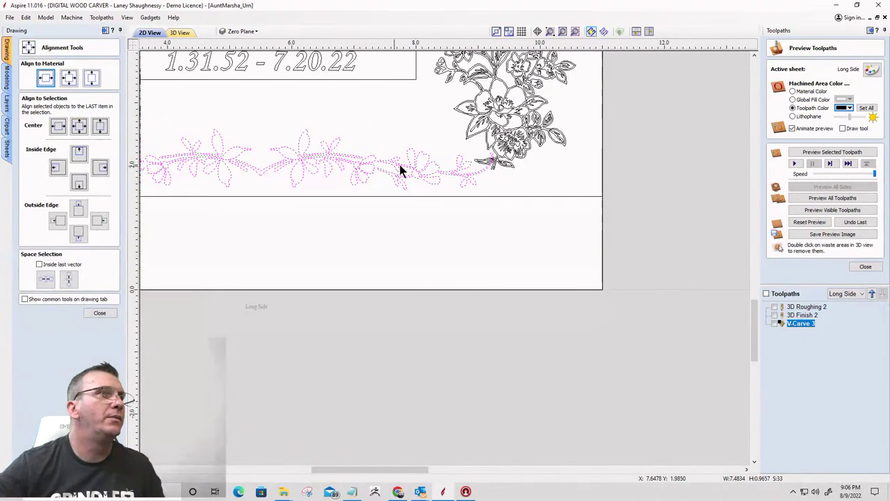
{"action": "scroll", "coordinate": [411, 167], "scroll_direction": "up", "scroll_amount": 4}
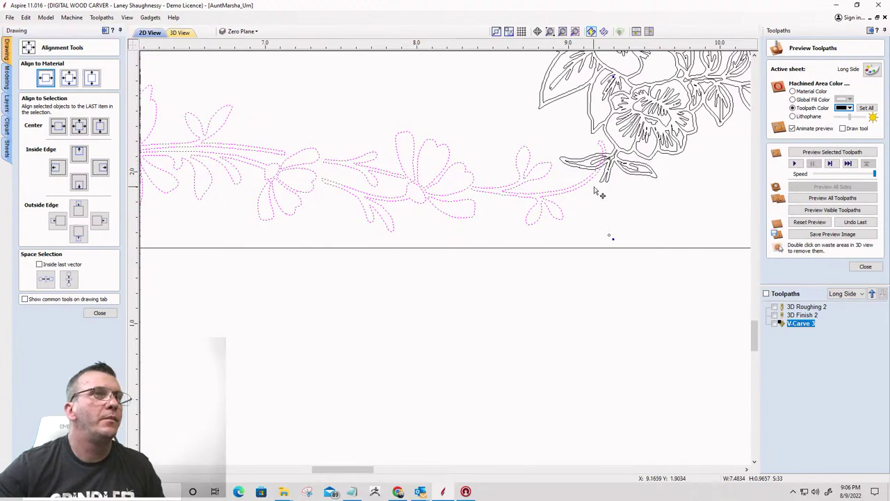
{"action": "left_click_drag", "start_coordinate": [608, 158], "coordinate": [616, 159]}
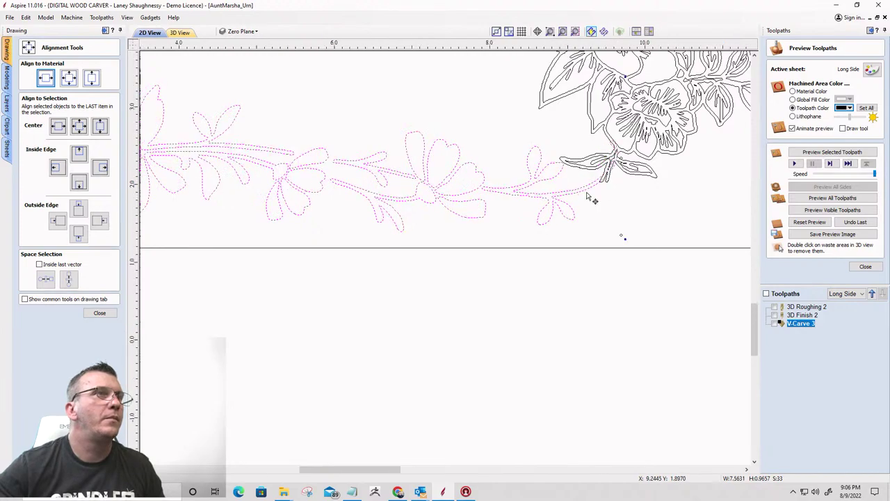
{"action": "scroll", "coordinate": [346, 196], "scroll_direction": "down", "scroll_amount": 5}
{"action": "scroll", "coordinate": [347, 199], "scroll_direction": "up", "scroll_amount": 5}
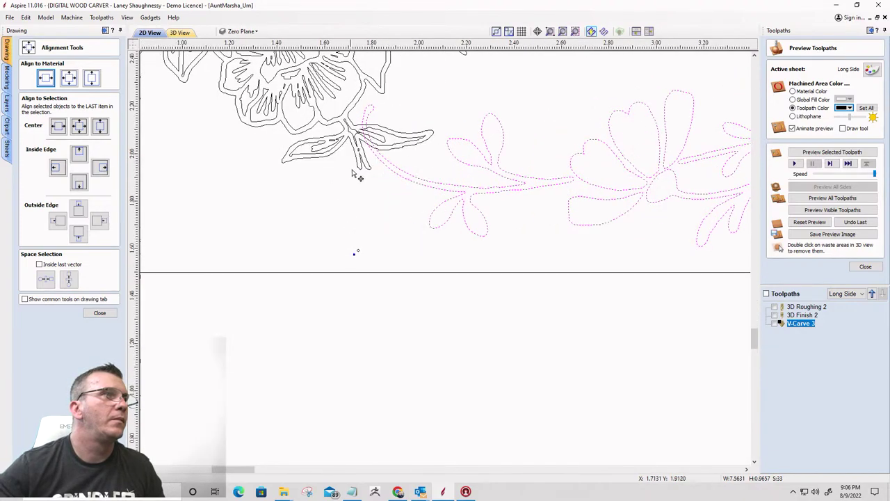
{"action": "left_click_drag", "start_coordinate": [357, 130], "coordinate": [341, 130]}
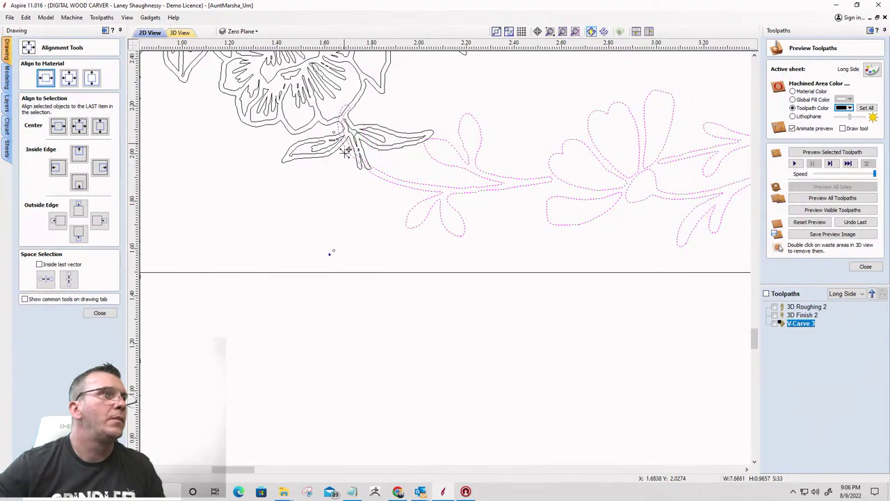
{"action": "left_click", "coordinate": [99, 313]}
Select the left corner flower, then the right corner flower
{"action": "left_click", "coordinate": [299, 145]}
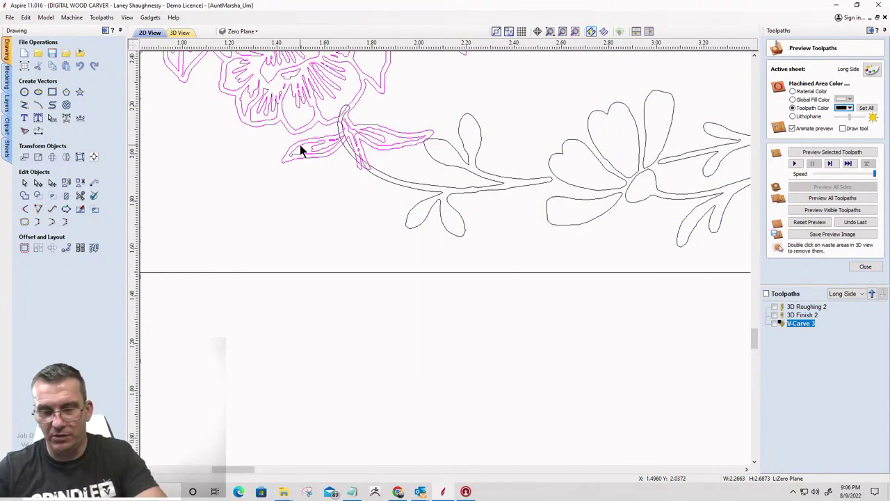
{"action": "scroll", "coordinate": [285, 157], "scroll_direction": "down", "scroll_amount": 5}
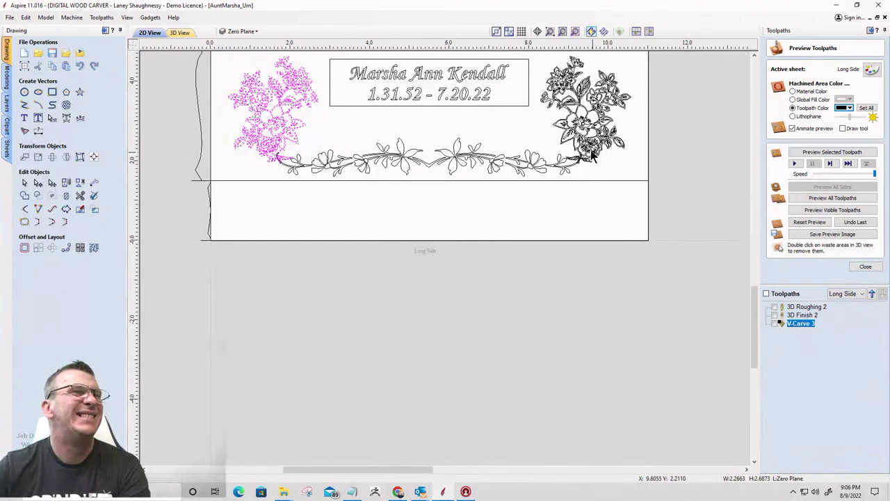
{"action": "scroll", "coordinate": [592, 157], "scroll_direction": "up", "scroll_amount": 3}
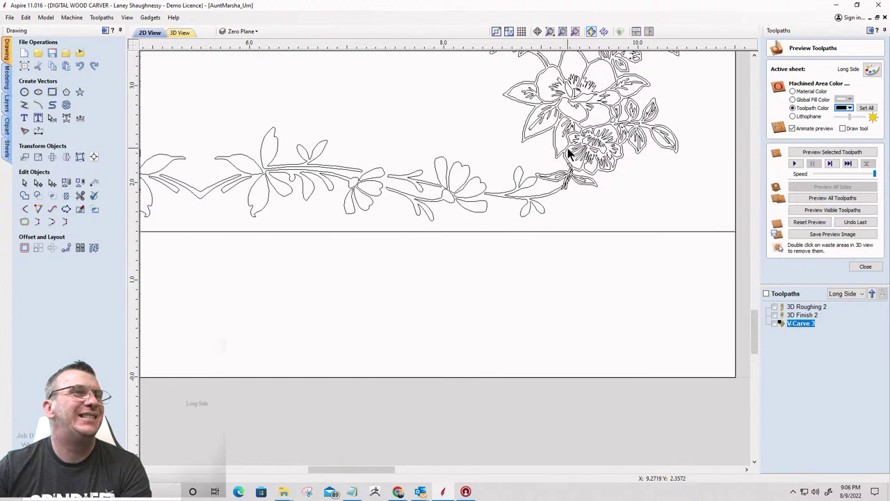
{"action": "left_click", "coordinate": [568, 150]}
{"action": "scroll", "coordinate": [562, 186], "scroll_direction": "up", "scroll_amount": 3}
{"action": "scroll", "coordinate": [613, 145], "scroll_direction": "up", "scroll_amount": 3}
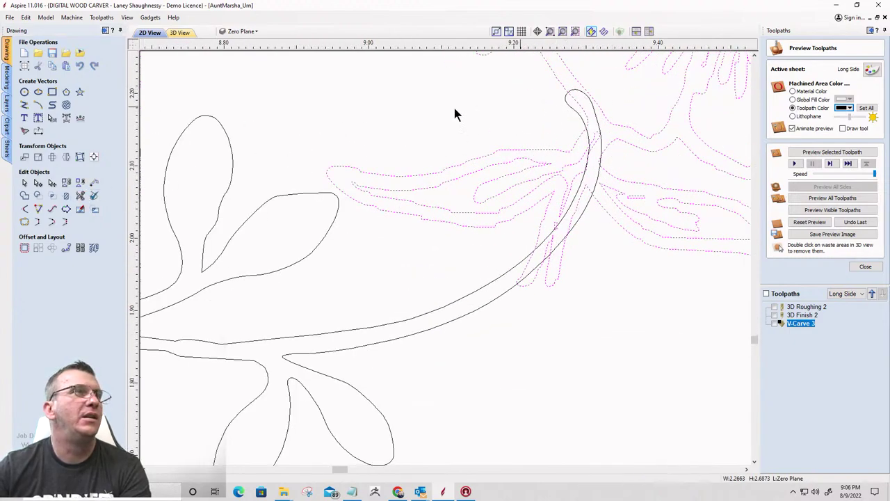
Trim the overlapping vine and stem pieces at the right flower junction
{"action": "left_click", "coordinate": [80, 195]}
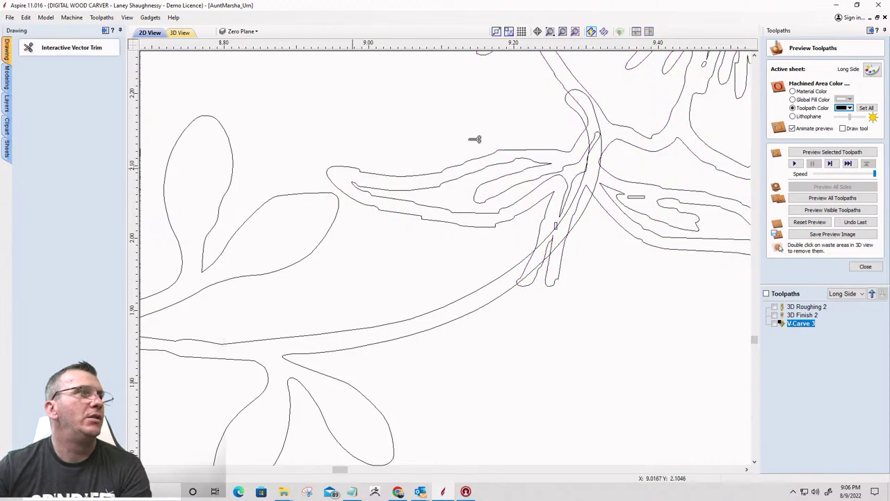
{"action": "left_click", "coordinate": [579, 109]}
{"action": "left_click", "coordinate": [596, 111]}
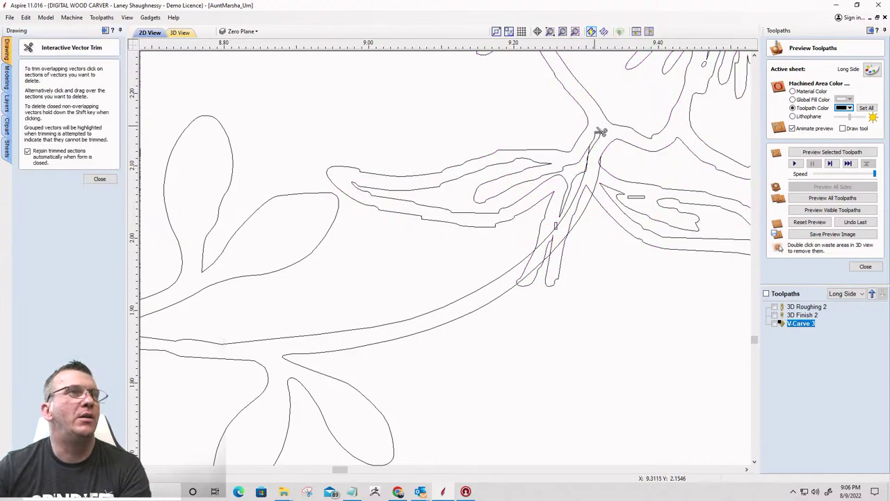
{"action": "scroll", "coordinate": [605, 164], "scroll_direction": "up", "scroll_amount": 5}
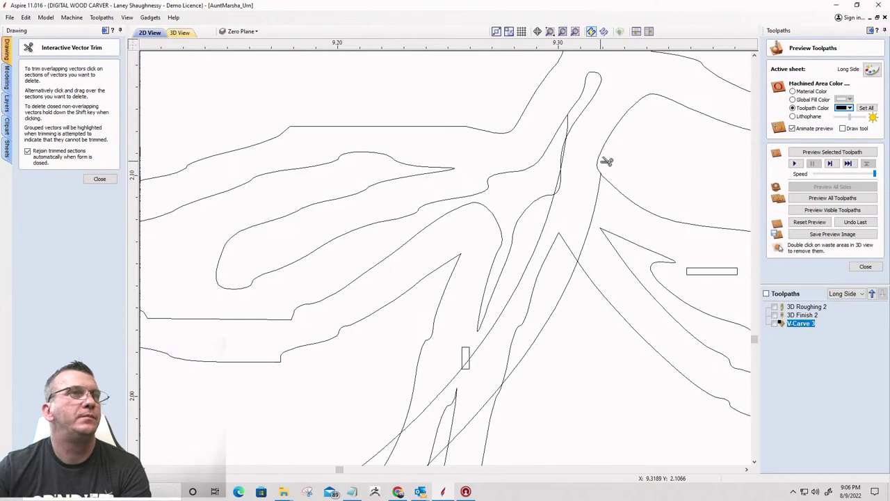
{"action": "left_click", "coordinate": [595, 213]}
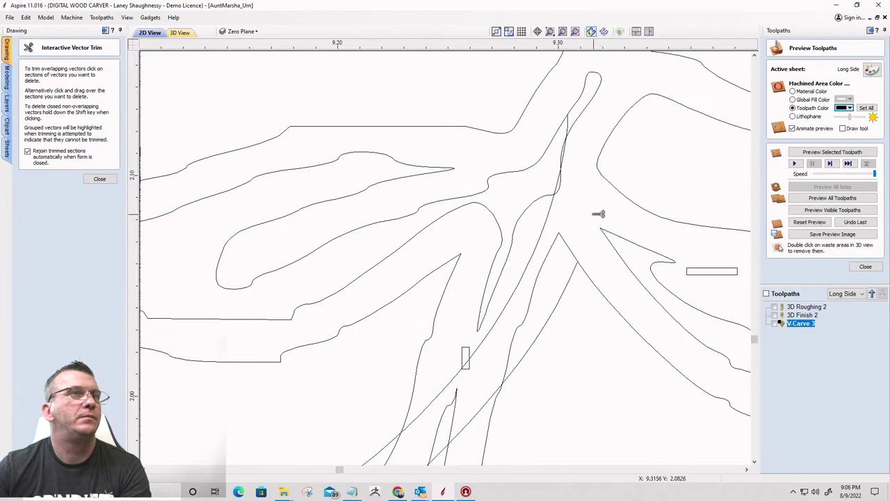
{"action": "left_click", "coordinate": [573, 144]}
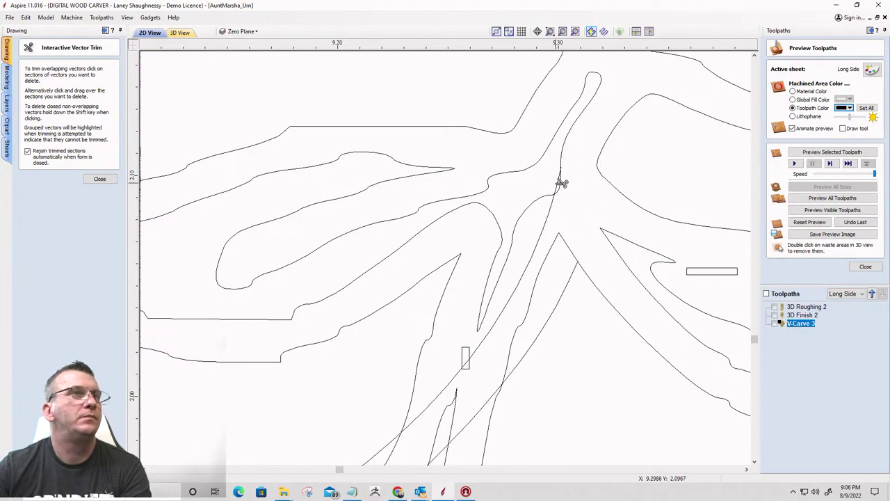
{"action": "left_click", "coordinate": [561, 183]}
{"action": "left_click", "coordinate": [551, 226]}
Trim the remaining stem and loop curves, then select the small stray rectangle
{"action": "scroll", "coordinate": [592, 221], "scroll_direction": "down", "scroll_amount": 2}
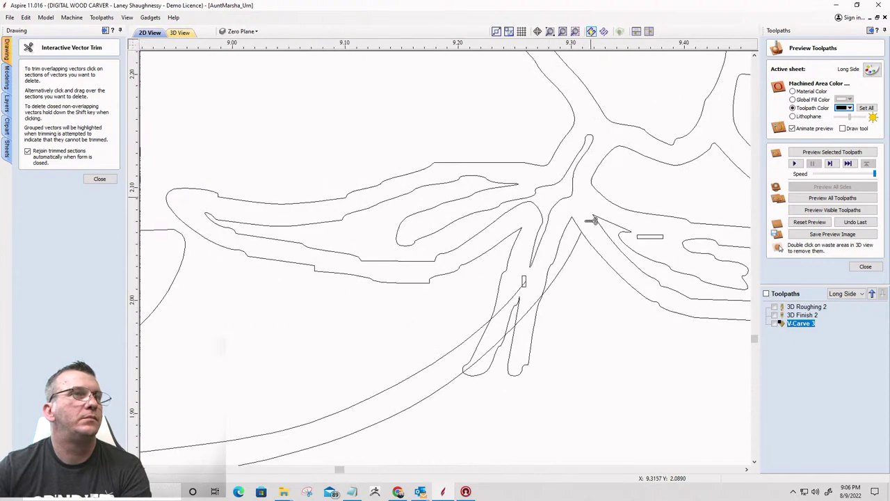
{"action": "left_click", "coordinate": [572, 264]}
{"action": "scroll", "coordinate": [528, 348], "scroll_direction": "up", "scroll_amount": 3}
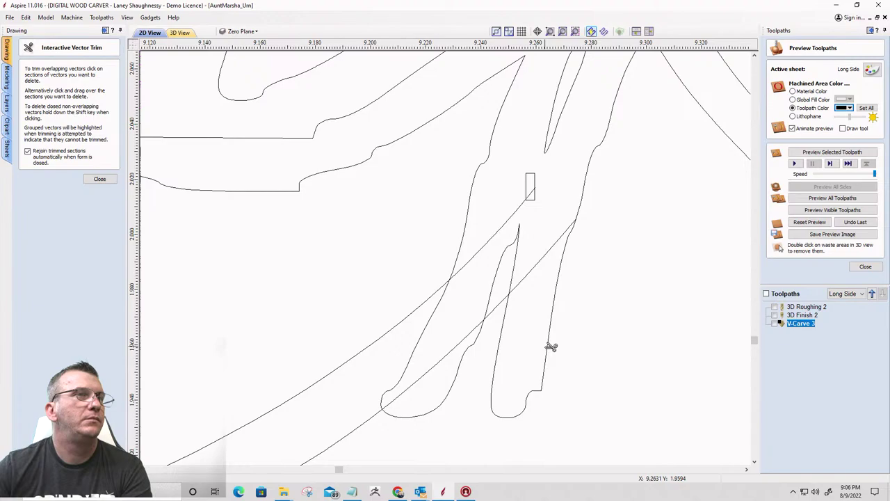
{"action": "left_click", "coordinate": [549, 346]}
{"action": "left_click", "coordinate": [469, 357]}
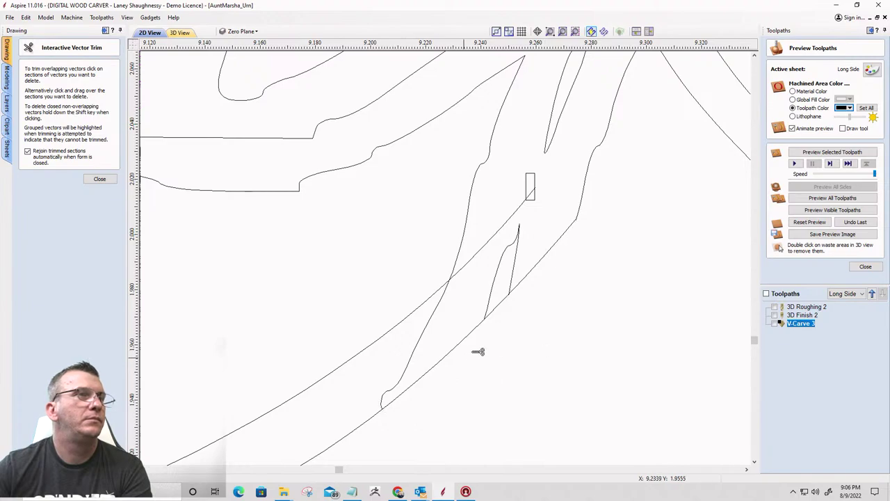
{"action": "left_click", "coordinate": [516, 268]}
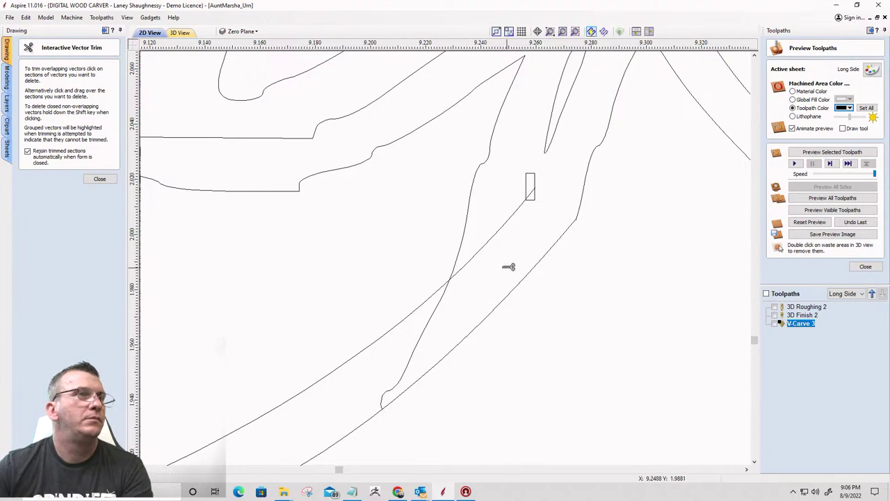
{"action": "left_click", "coordinate": [430, 336]}
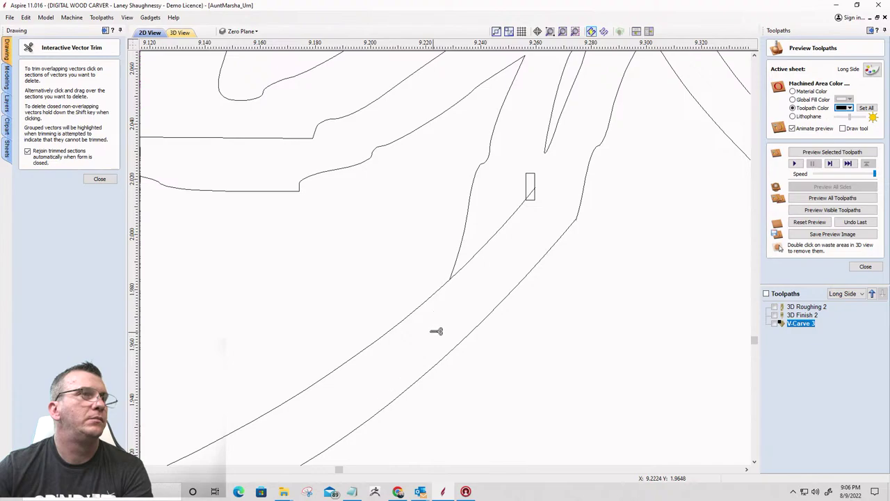
{"action": "left_click", "coordinate": [495, 238]}
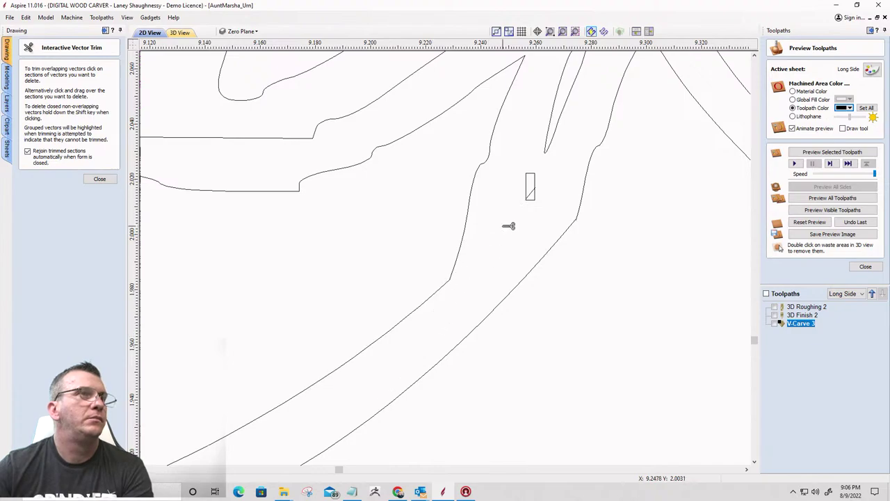
{"action": "left_click", "coordinate": [100, 180]}
{"action": "left_click_drag", "start_coordinate": [533, 199], "coordinate": [534, 202]}
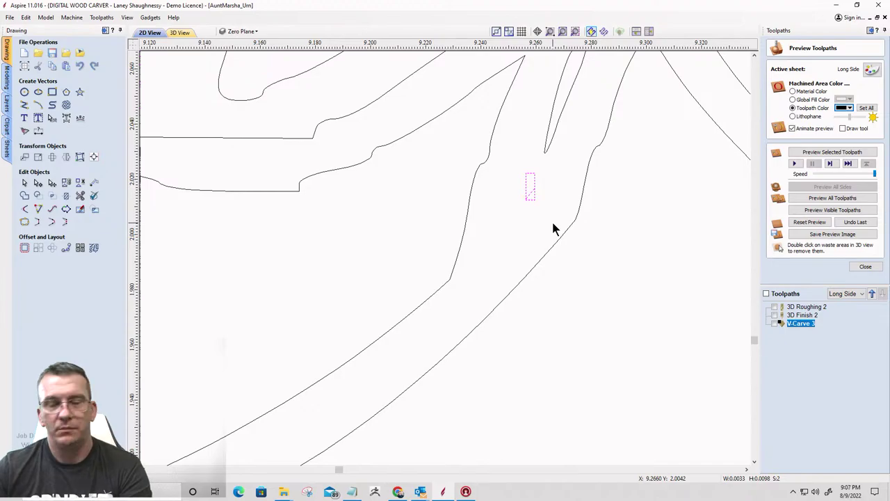
Delete the stray rectangle from the Long Side border
{"action": "key", "text": "Delete"}
{"action": "scroll", "coordinate": [566, 232], "scroll_direction": "down", "scroll_amount": 6}
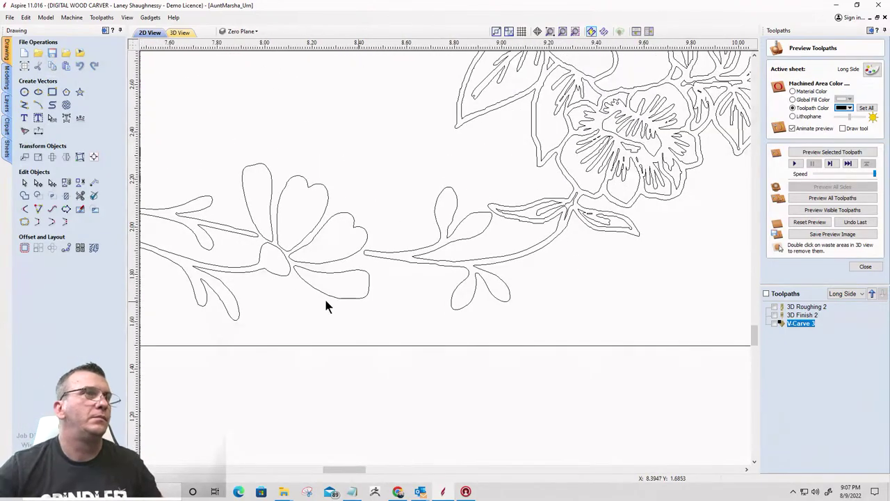
{"action": "scroll", "coordinate": [512, 248], "scroll_direction": "down", "scroll_amount": 4}
{"action": "scroll", "coordinate": [257, 260], "scroll_direction": "down", "scroll_amount": 4}
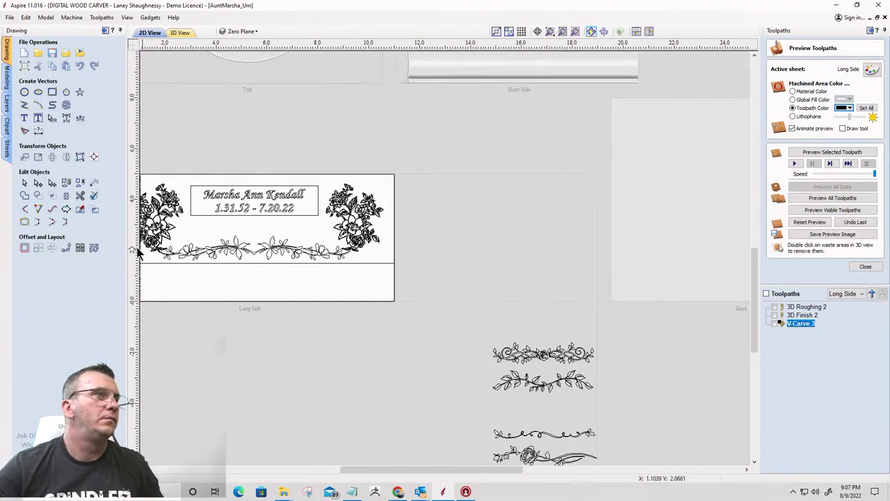
{"action": "scroll", "coordinate": [146, 254], "scroll_direction": "up", "scroll_amount": 8}
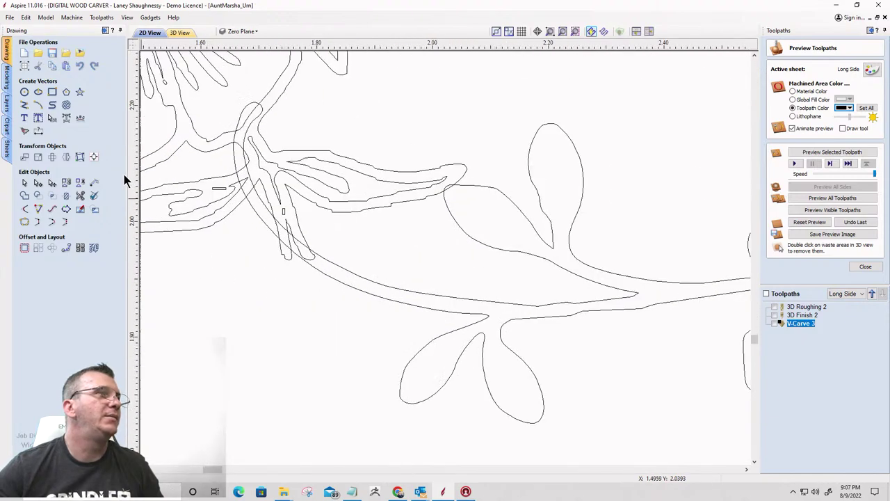
Trim the overlapping vine loops and the crossing stem segments with Interactive Vector Trim
{"action": "left_click", "coordinate": [80, 196]}
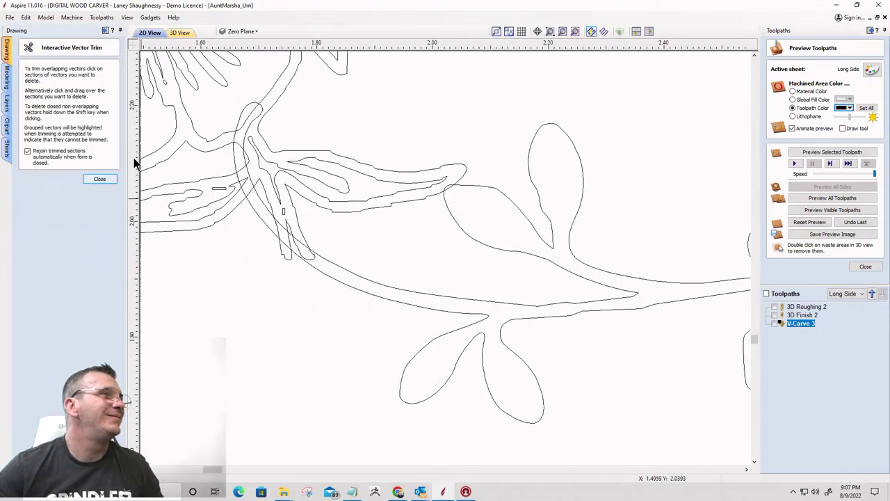
{"action": "scroll", "coordinate": [212, 113], "scroll_direction": "up", "scroll_amount": 3}
{"action": "left_click", "coordinate": [277, 118]}
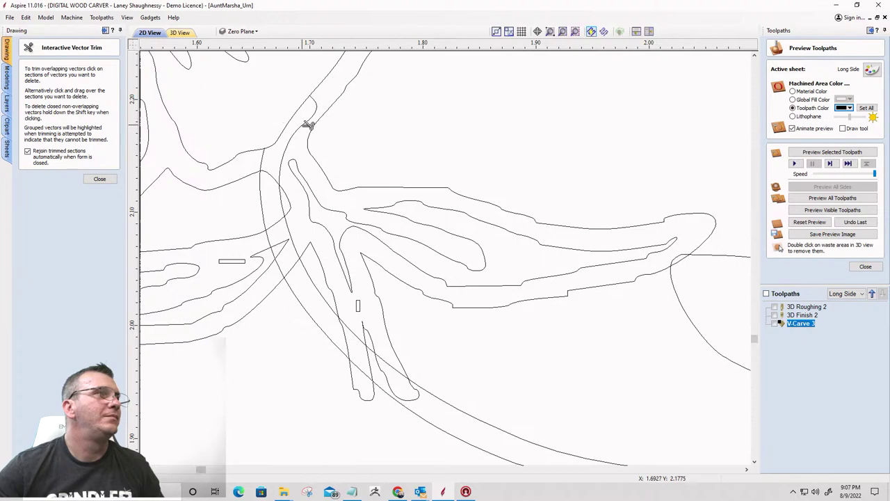
{"action": "left_click", "coordinate": [308, 125]}
{"action": "left_click", "coordinate": [265, 193]}
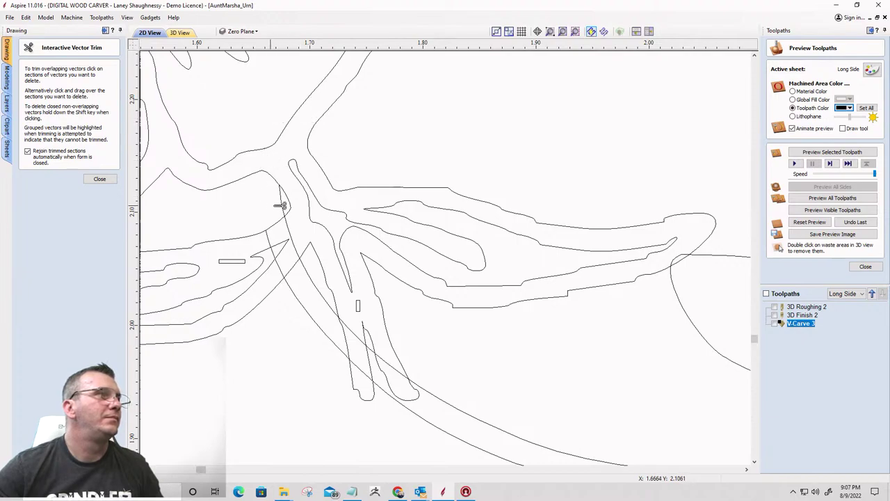
{"action": "left_click", "coordinate": [281, 213]}
{"action": "left_click", "coordinate": [290, 234]}
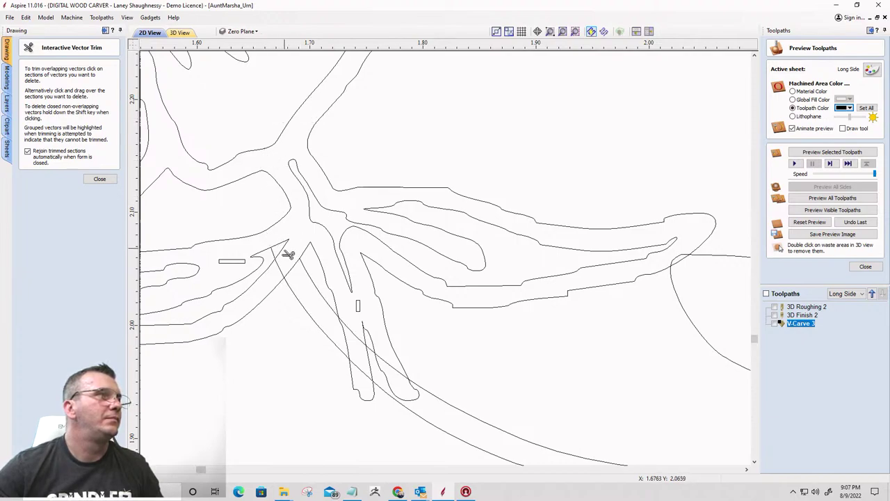
{"action": "left_click", "coordinate": [276, 255]}
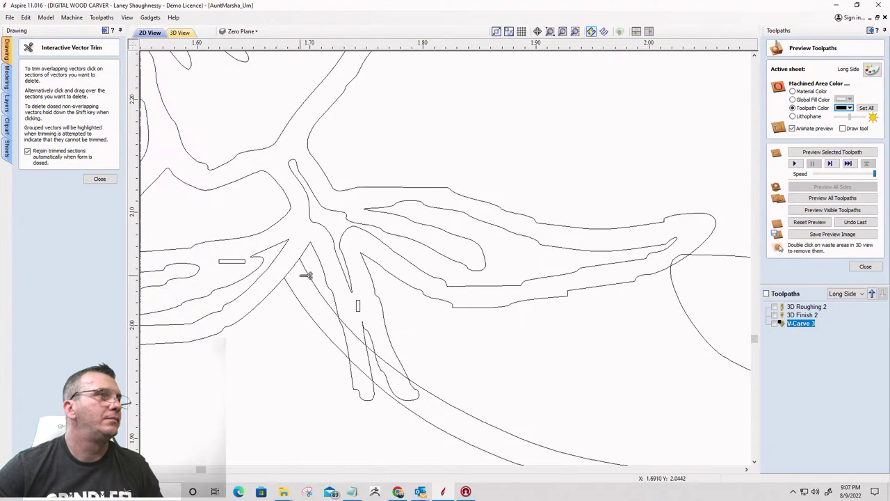
{"action": "left_click", "coordinate": [321, 287]}
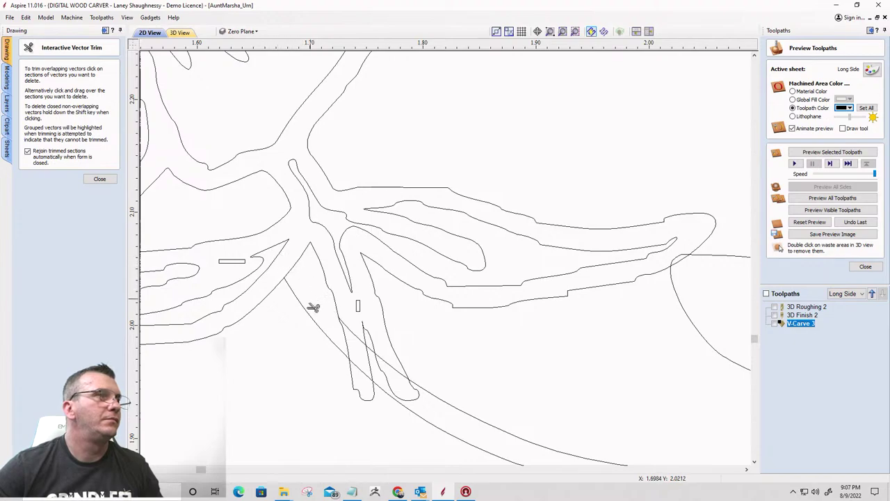
{"action": "left_click", "coordinate": [310, 310]}
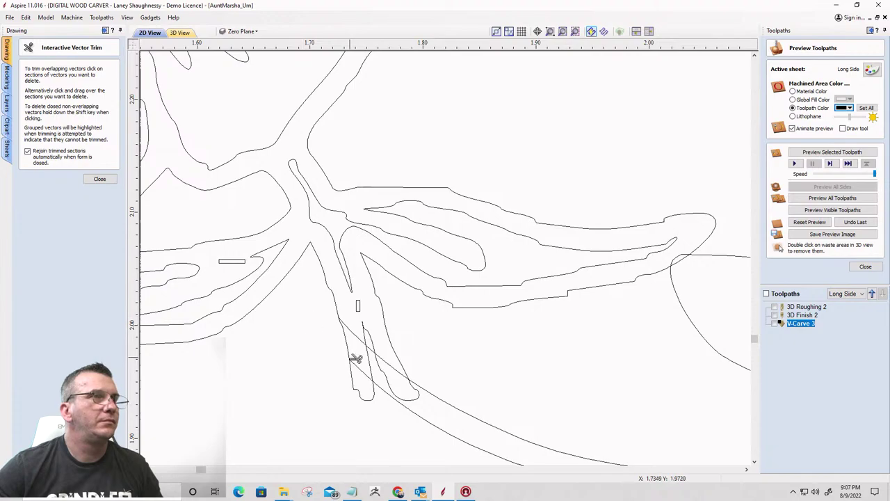
Trim the remaining lower loop and diagonal crossing segments at the next vine-to-stem junction
{"action": "scroll", "coordinate": [355, 358], "scroll_direction": "up", "scroll_amount": 3}
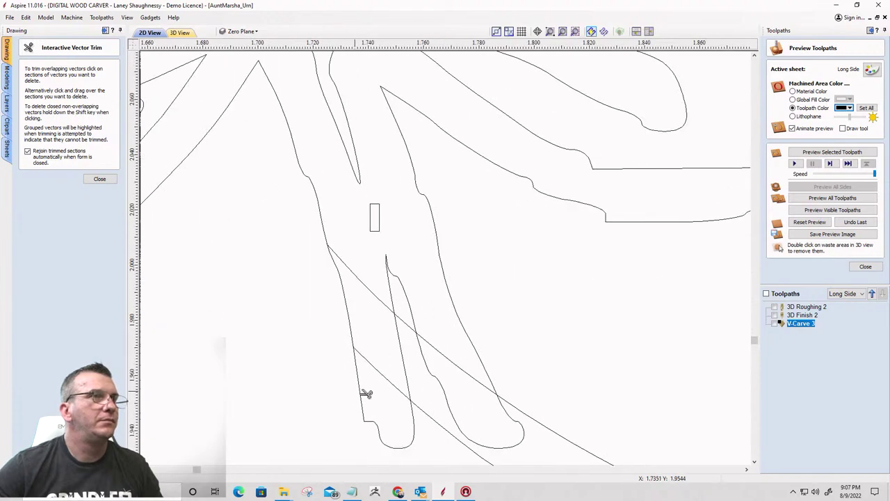
{"action": "left_click", "coordinate": [363, 394]}
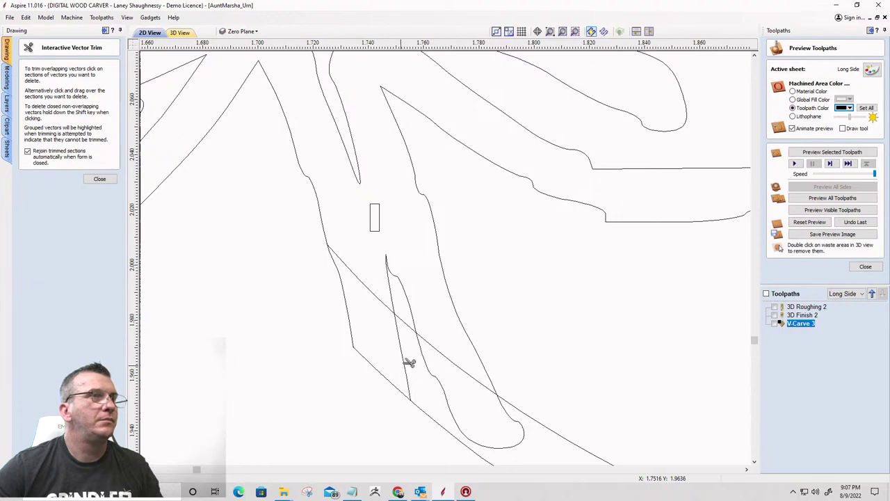
{"action": "left_click", "coordinate": [434, 376]}
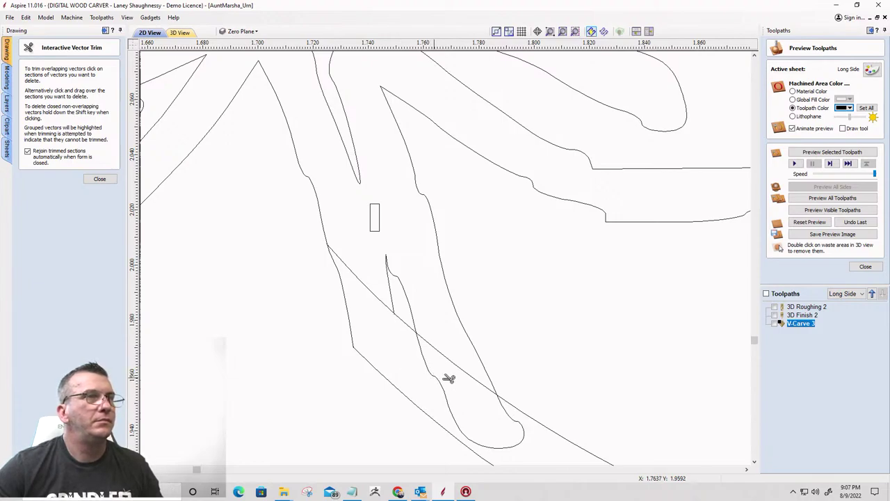
{"action": "left_click", "coordinate": [452, 364]}
{"action": "left_click", "coordinate": [452, 360]}
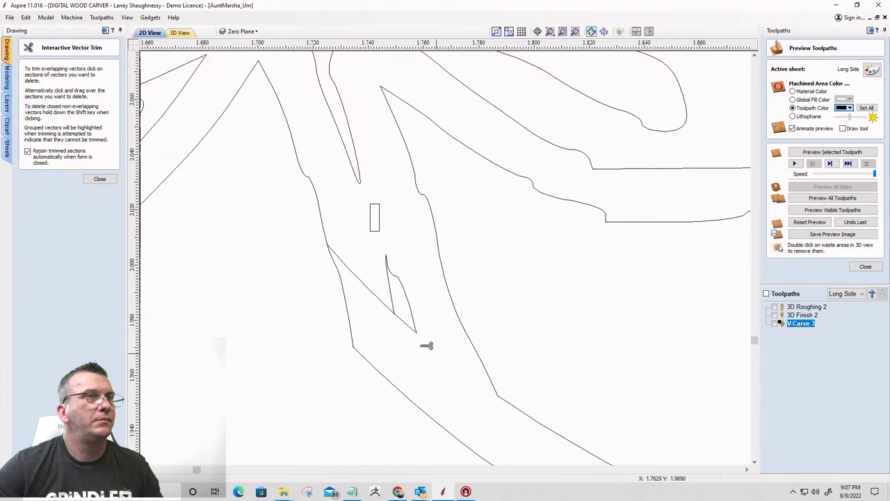
{"action": "left_click", "coordinate": [393, 308]}
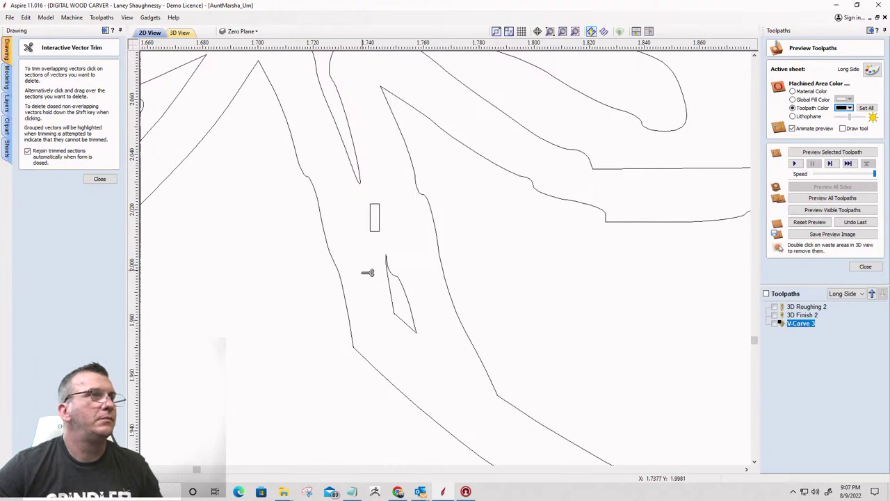
Close the trim tool and delete the leftover small rectangle and diamond shapes
{"action": "left_click", "coordinate": [101, 179]}
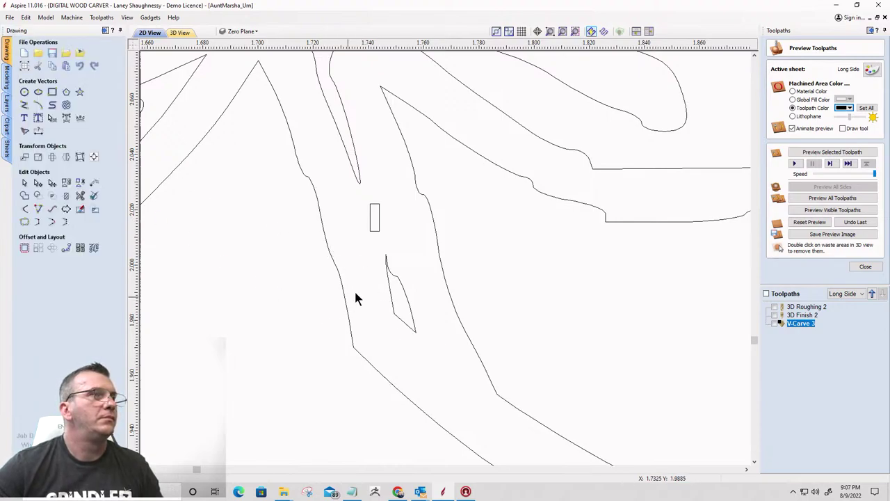
{"action": "left_click_drag", "start_coordinate": [351, 194], "coordinate": [419, 335]}
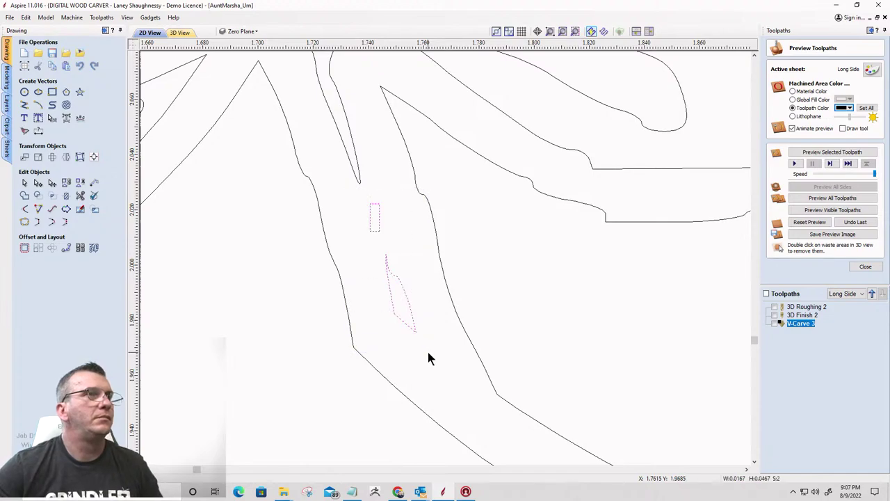
{"action": "key", "text": "Delete"}
{"action": "scroll", "coordinate": [417, 348], "scroll_direction": "down", "scroll_amount": 5}
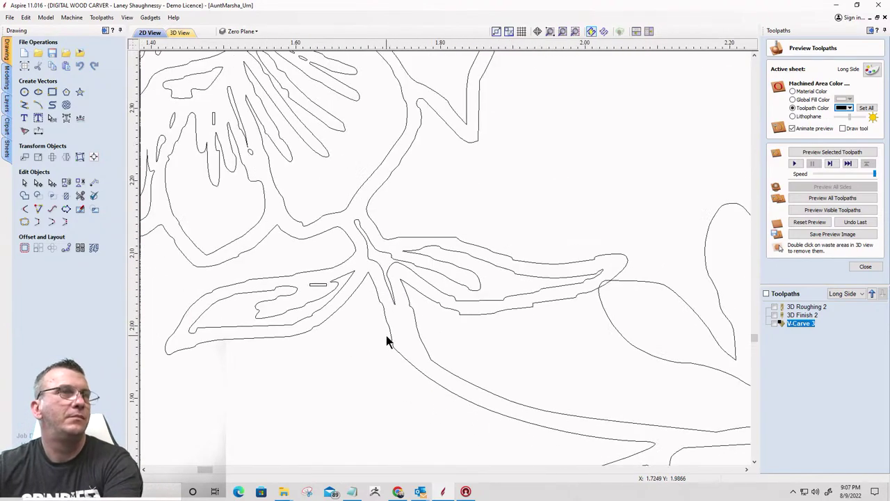
{"action": "scroll", "coordinate": [588, 278], "scroll_direction": "up", "scroll_amount": 5}
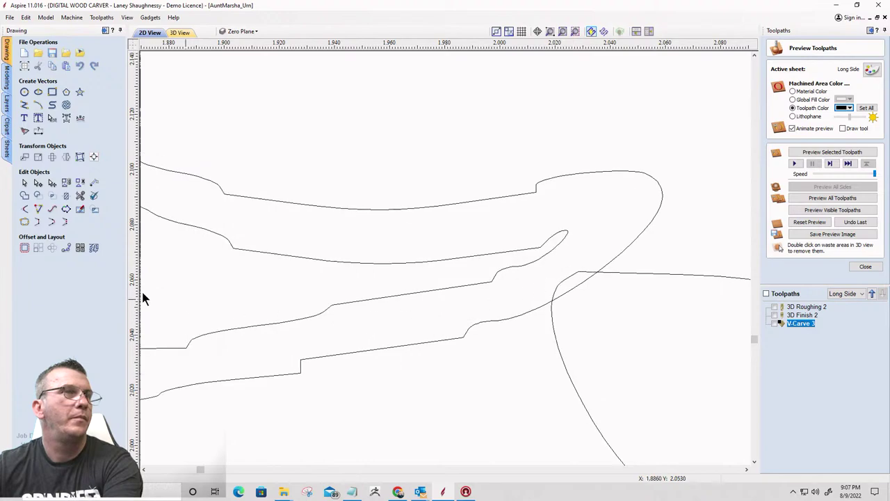
Reopen Interactive Vector Trim to recheck the junction, then close it without further cuts
{"action": "left_click", "coordinate": [81, 197]}
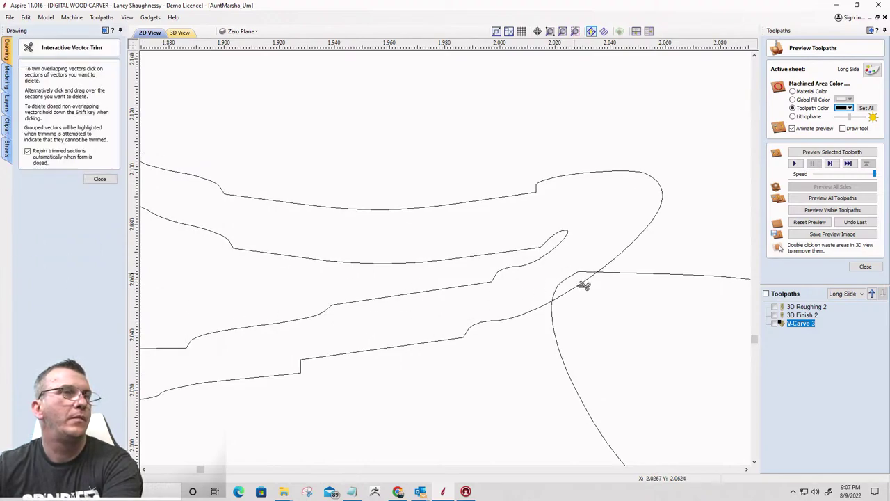
{"action": "scroll", "coordinate": [561, 285], "scroll_direction": "down", "scroll_amount": 3}
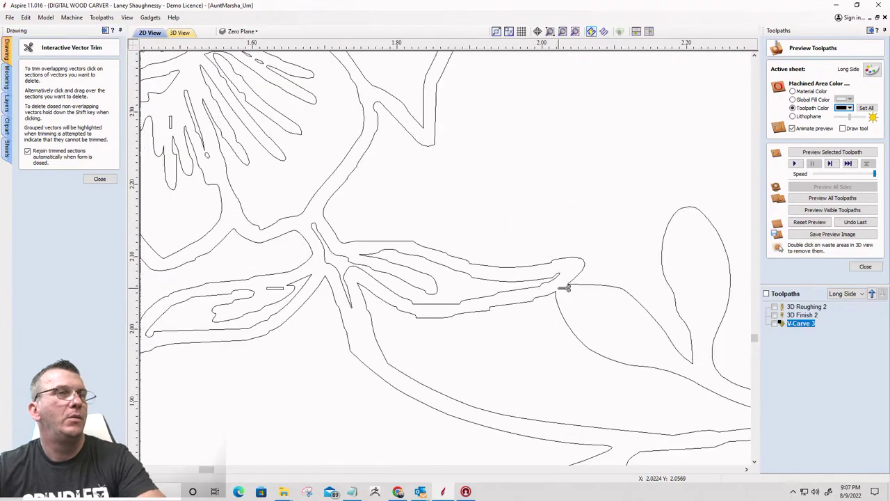
{"action": "scroll", "coordinate": [457, 314], "scroll_direction": "up", "scroll_amount": 2}
{"action": "left_click", "coordinate": [99, 178]}
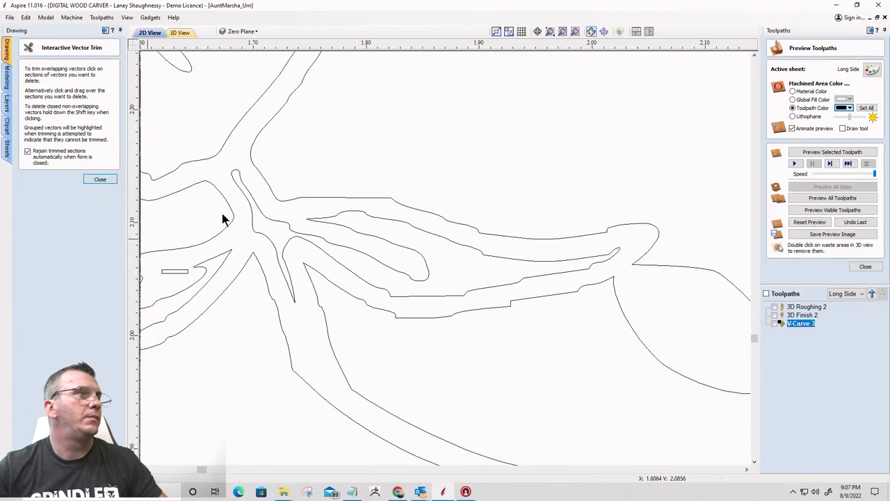
{"action": "scroll", "coordinate": [472, 114], "scroll_direction": "down", "scroll_amount": 8}
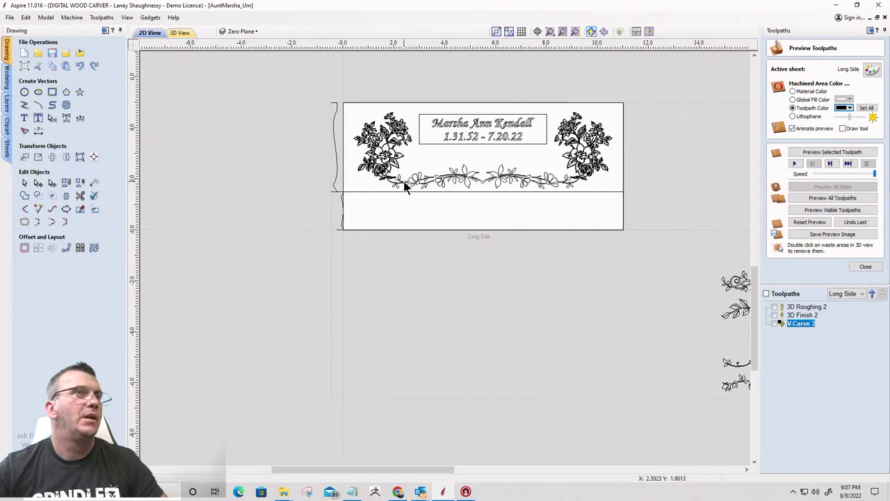
Zoom out to show the Base, Long Side, Short Side and Top panels, then open the Sheets list
{"action": "scroll", "coordinate": [405, 185], "scroll_direction": "up", "scroll_amount": 1}
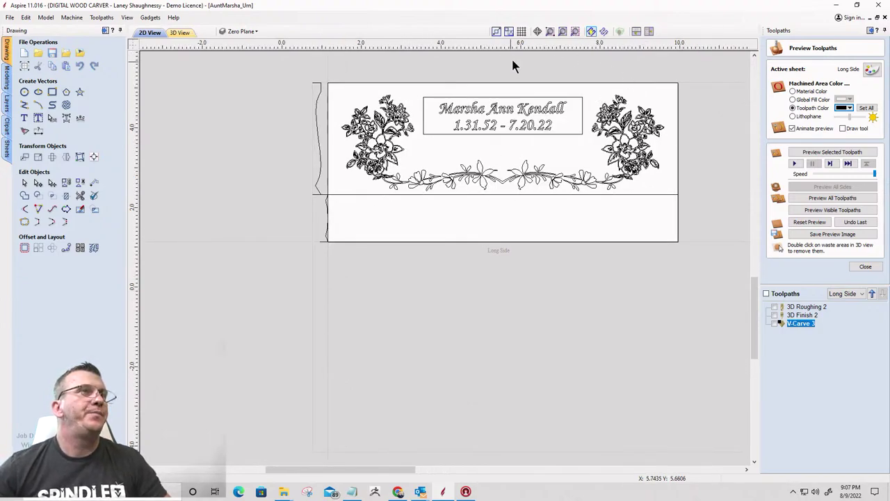
{"action": "scroll", "coordinate": [514, 68], "scroll_direction": "up", "scroll_amount": 1}
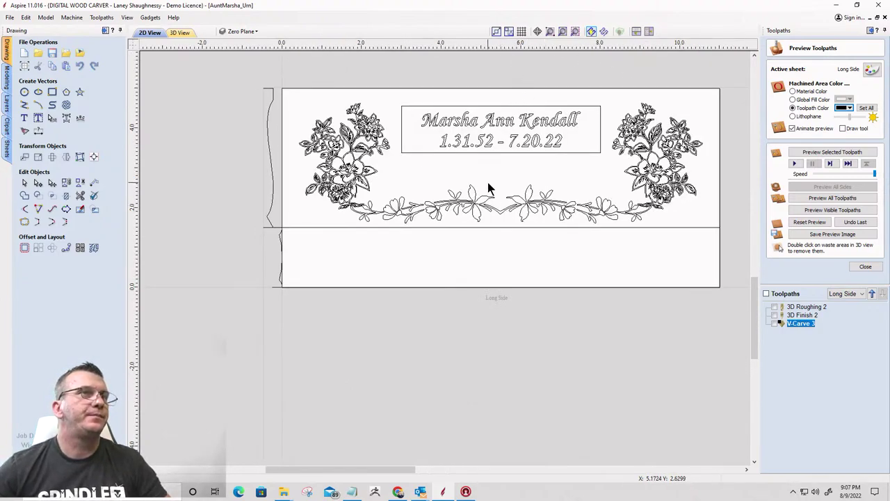
{"action": "scroll", "coordinate": [418, 180], "scroll_direction": "up", "scroll_amount": 1}
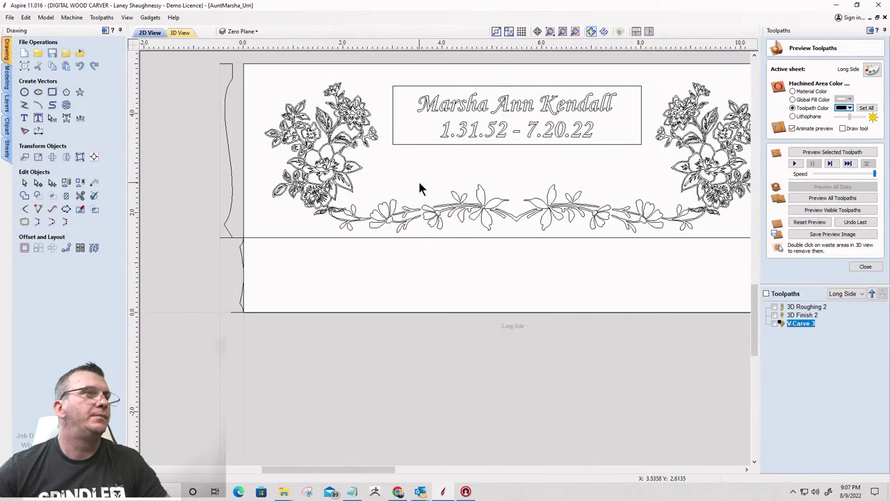
{"action": "scroll", "coordinate": [403, 184], "scroll_direction": "down", "scroll_amount": 2}
{"action": "scroll", "coordinate": [393, 185], "scroll_direction": "down", "scroll_amount": 5}
{"action": "scroll", "coordinate": [394, 184], "scroll_direction": "down", "scroll_amount": 2}
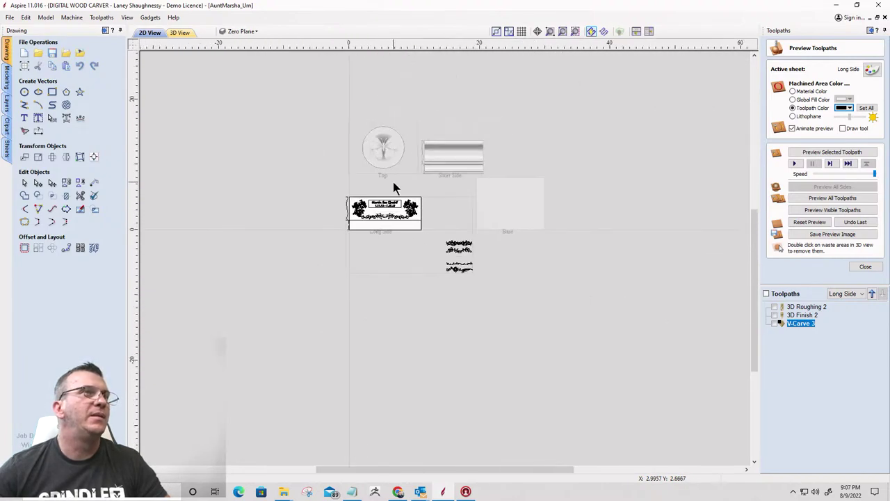
{"action": "left_click", "coordinate": [38, 209]}
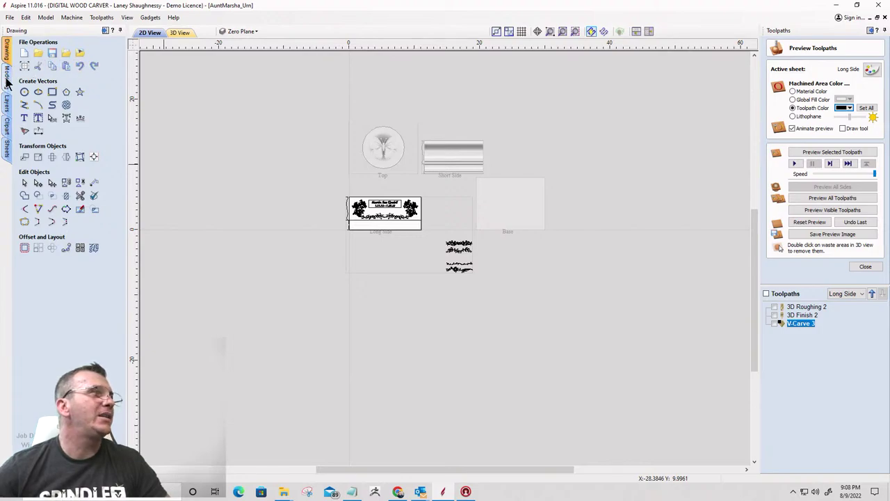
{"action": "left_click", "coordinate": [6, 156]}
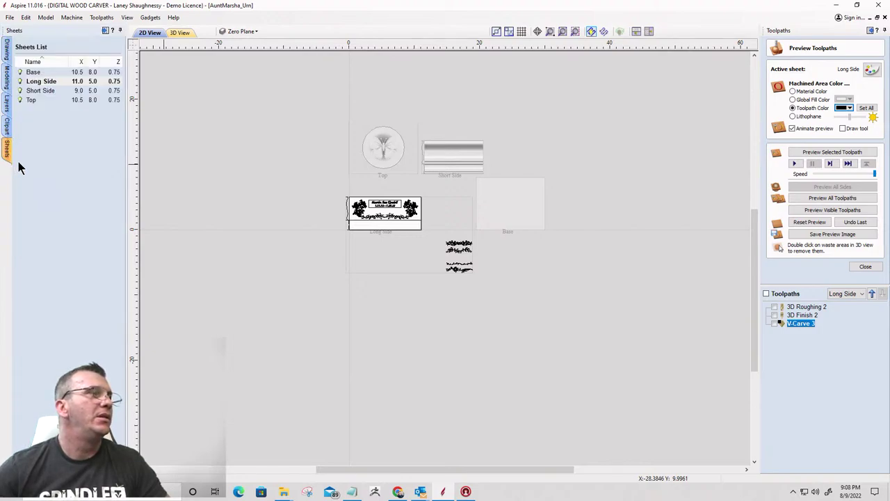
Activate the Short Side sheet, select both butterflies, and Copy to Sheet > Long Side
{"action": "left_click", "coordinate": [32, 92]}
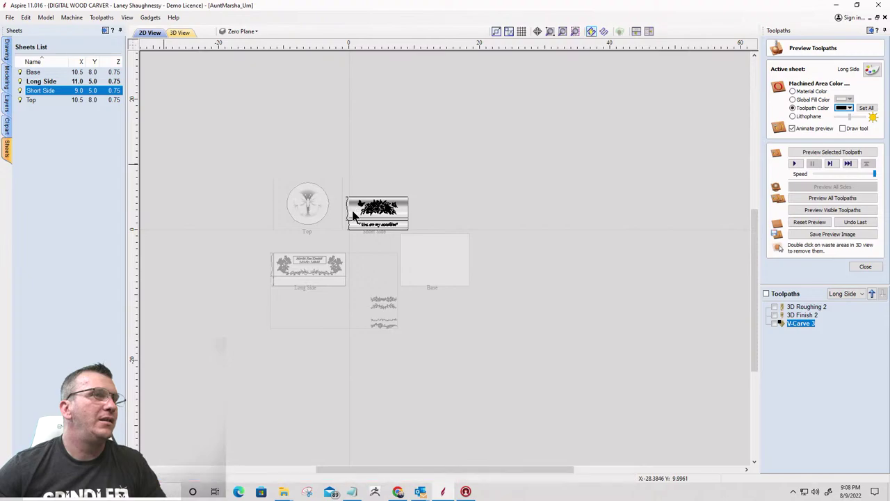
{"action": "left_click", "coordinate": [354, 212]}
{"action": "scroll", "coordinate": [465, 289], "scroll_direction": "up", "scroll_amount": 5}
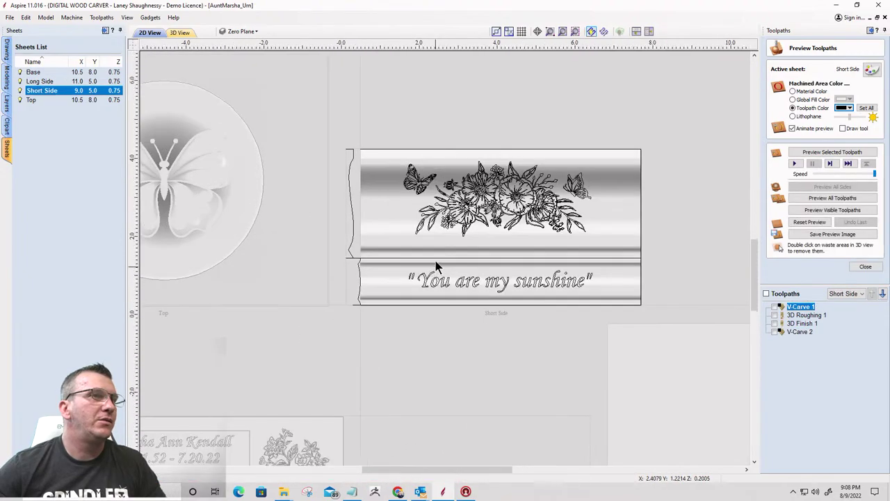
{"action": "left_click_drag", "start_coordinate": [389, 134], "coordinate": [438, 186]}
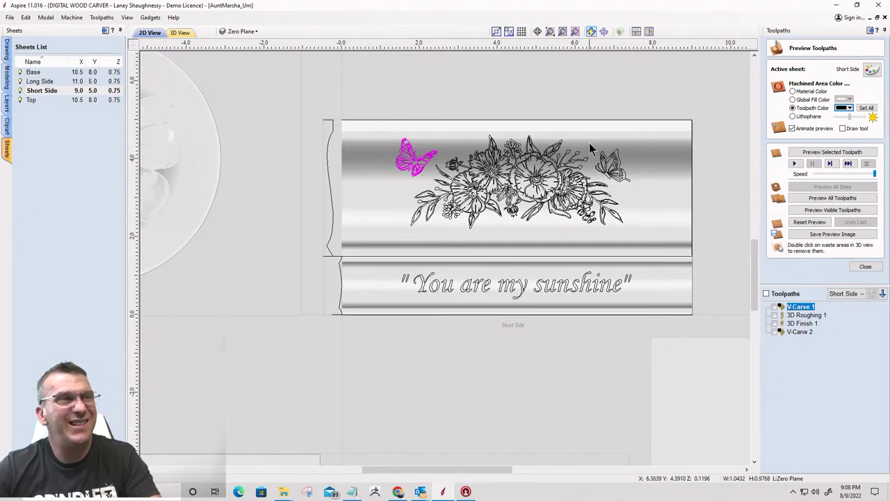
{"action": "left_click", "coordinate": [640, 188], "text": "shift"}
{"action": "right_click", "coordinate": [620, 171]}
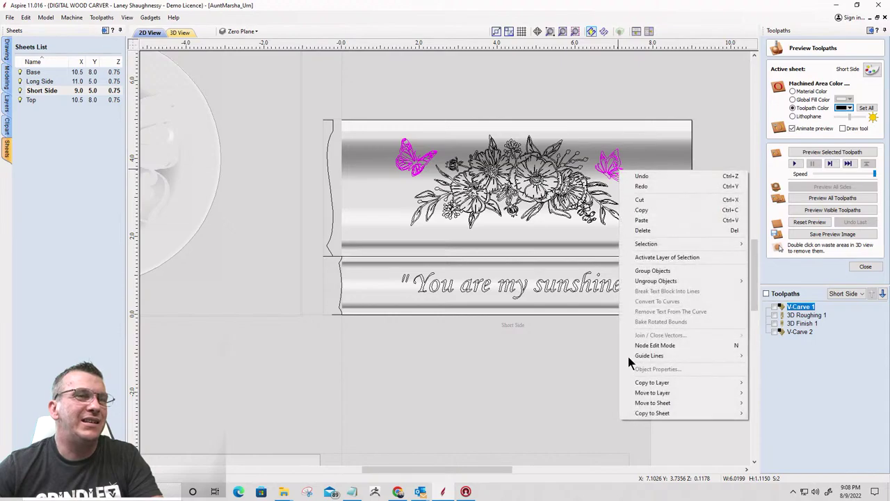
{"action": "mouse_move", "coordinate": [634, 415]}
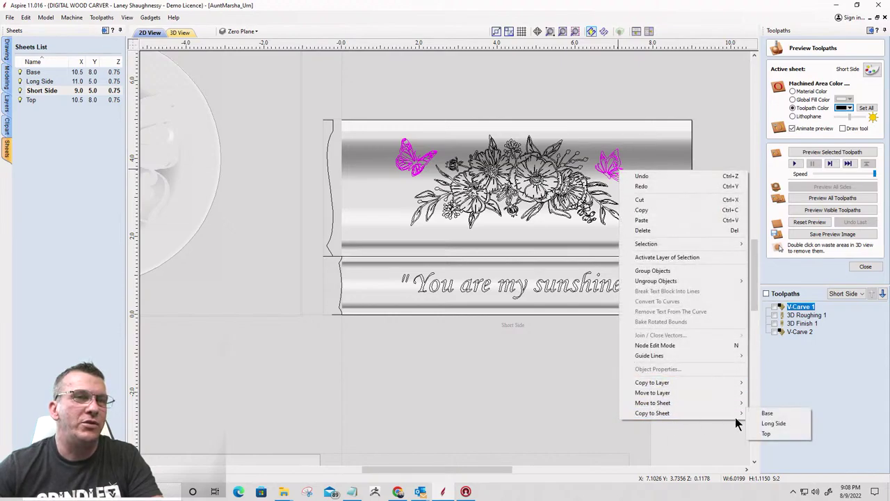
{"action": "left_click", "coordinate": [776, 423]}
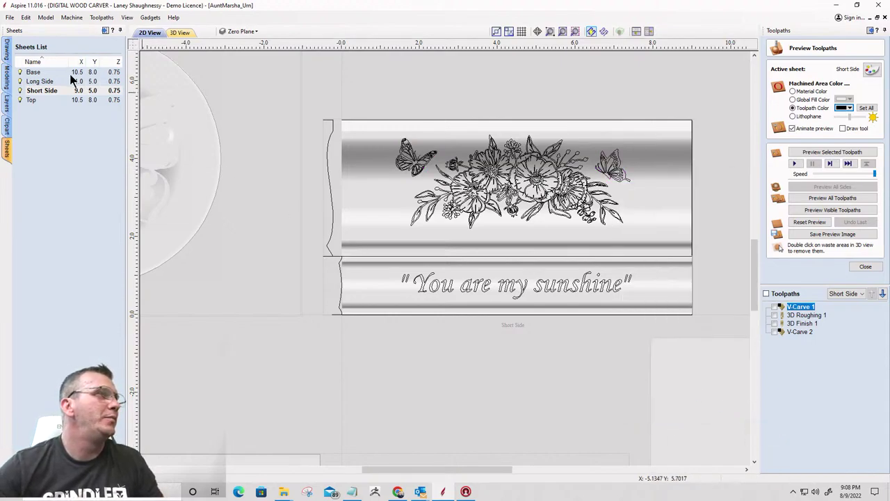
On the Long Side sheet, move one butterfly down beside the left flower cluster
{"action": "left_click", "coordinate": [38, 82]}
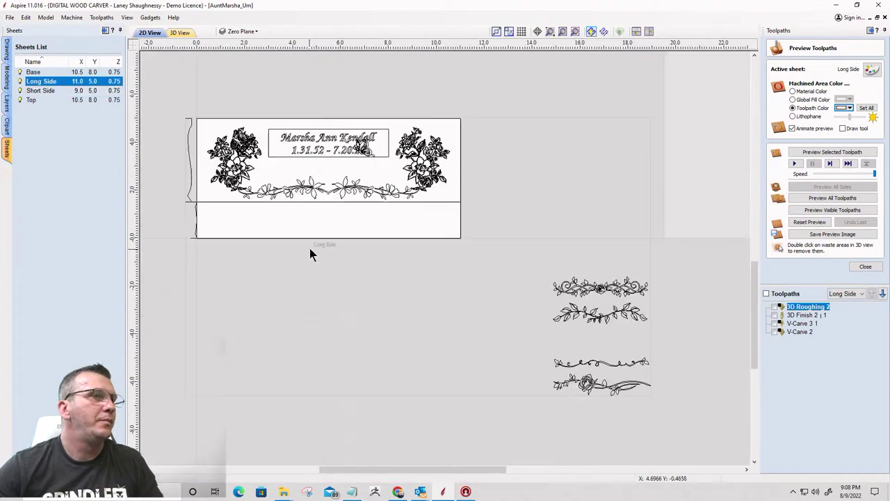
{"action": "scroll", "coordinate": [216, 122], "scroll_direction": "up", "scroll_amount": 3}
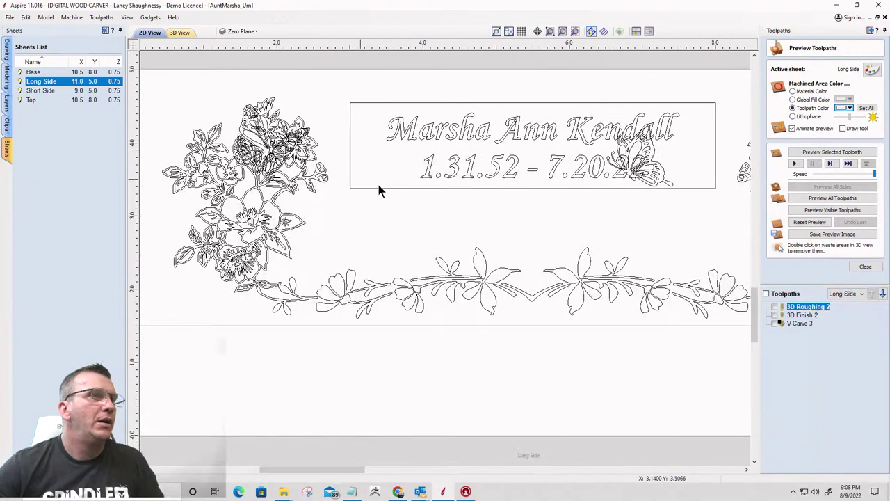
{"action": "left_click", "coordinate": [628, 150]}
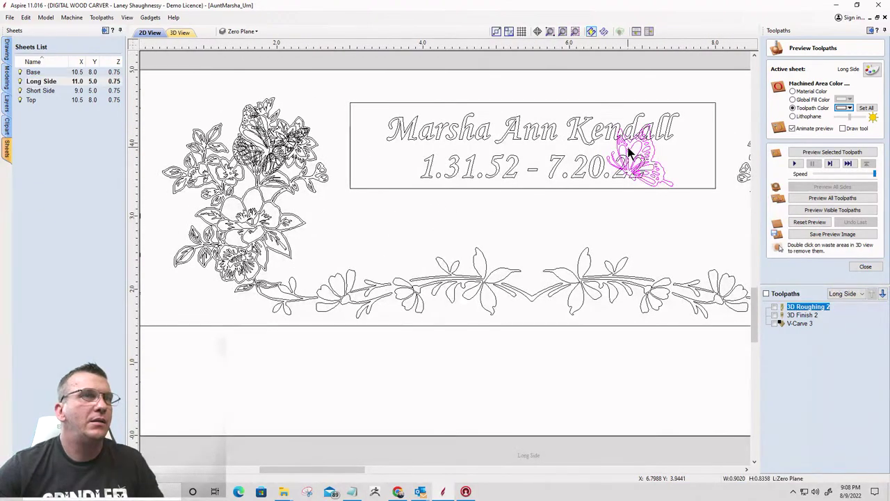
{"action": "left_click_drag", "start_coordinate": [628, 149], "coordinate": [331, 219]}
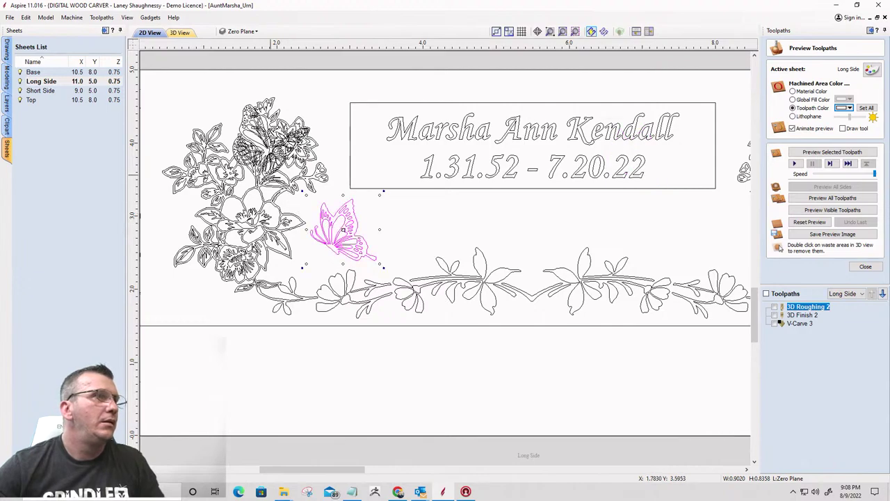
Move the other butterfly beside the right flower cluster and nudge it into place
{"action": "left_click", "coordinate": [235, 149]}
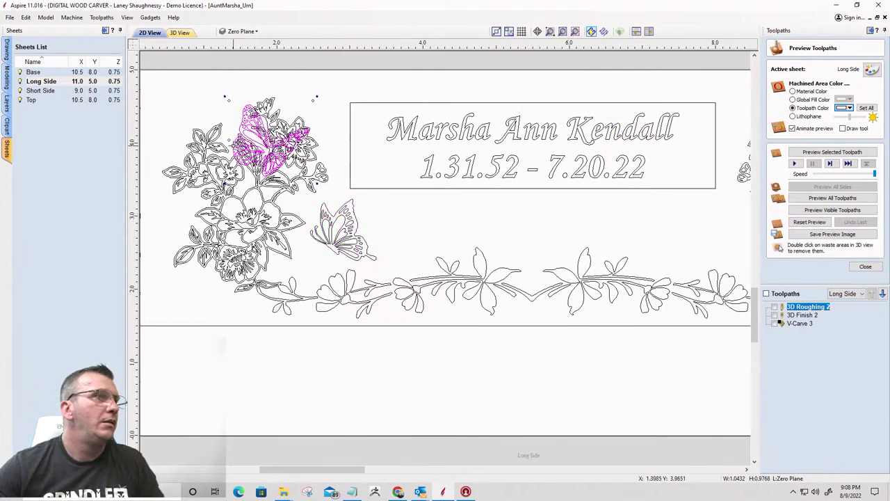
{"action": "left_click_drag", "start_coordinate": [235, 149], "coordinate": [656, 234]}
{"action": "scroll", "coordinate": [483, 247], "scroll_direction": "down", "scroll_amount": 3}
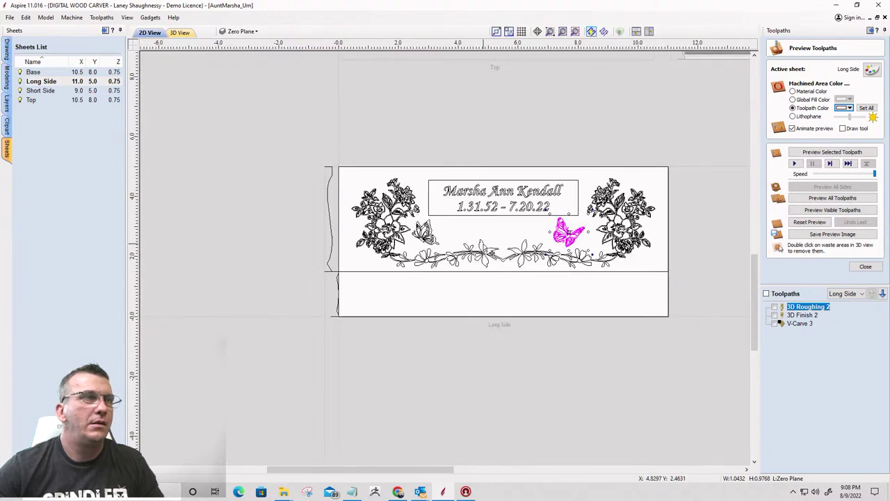
{"action": "scroll", "coordinate": [567, 237], "scroll_direction": "up", "scroll_amount": 3}
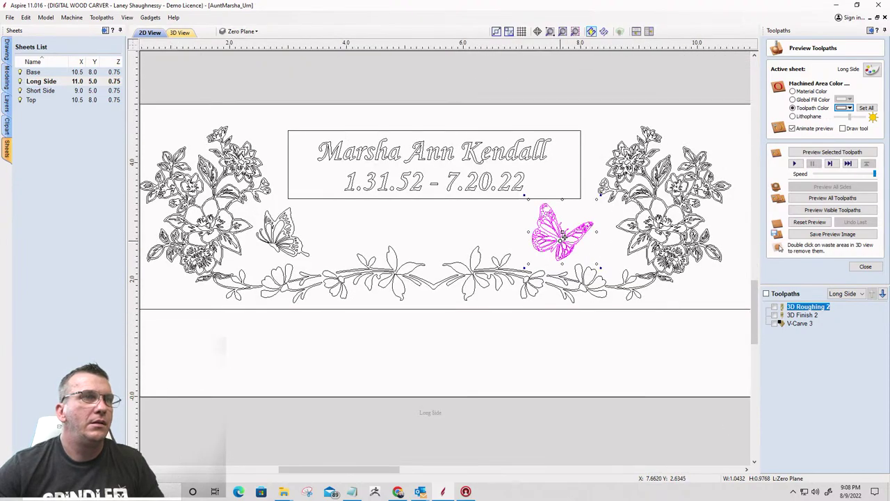
{"action": "left_click_drag", "start_coordinate": [562, 237], "coordinate": [585, 243]}
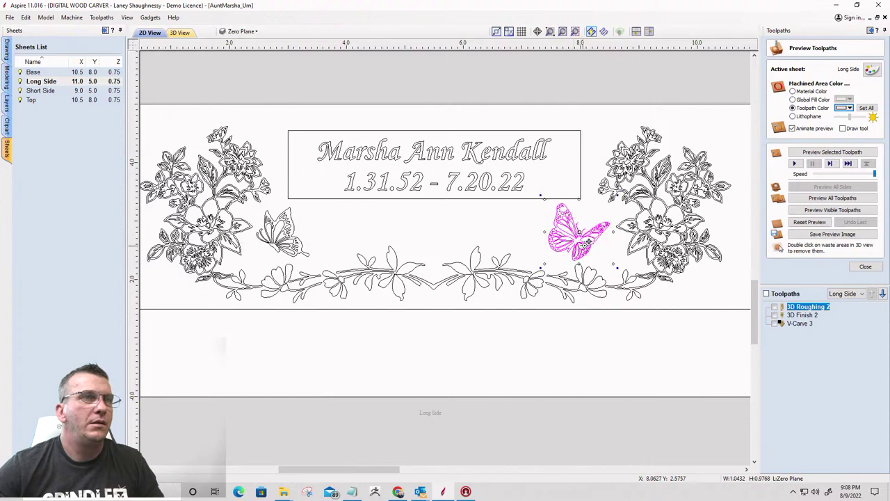
{"action": "left_click", "coordinate": [363, 243]}
{"action": "scroll", "coordinate": [449, 221], "scroll_direction": "down", "scroll_amount": 2}
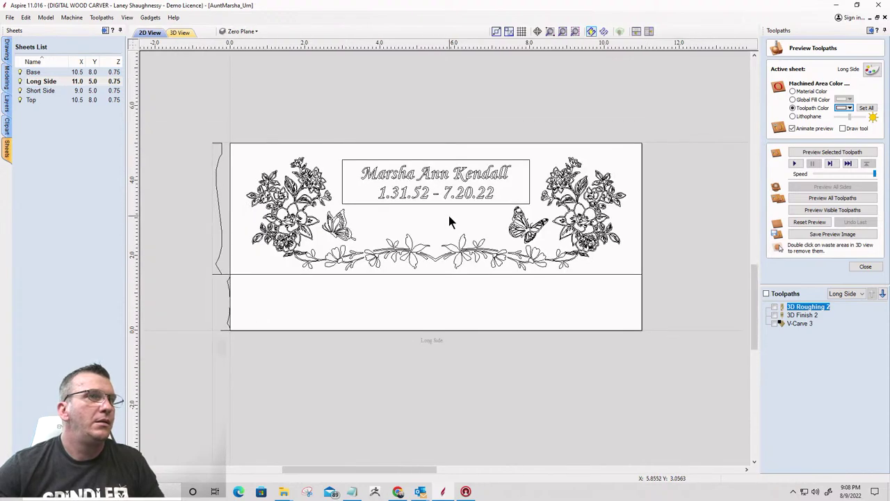
{"action": "scroll", "coordinate": [420, 208], "scroll_direction": "down", "scroll_amount": 1}
{"action": "scroll", "coordinate": [418, 257], "scroll_direction": "up", "scroll_amount": 2}
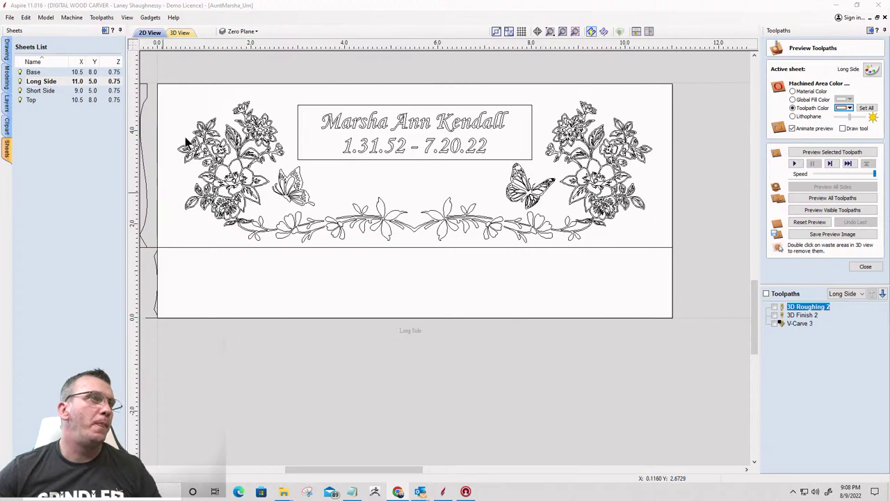
Select all Long Side vectors except the name plate text
{"action": "left_click", "coordinate": [206, 132]}
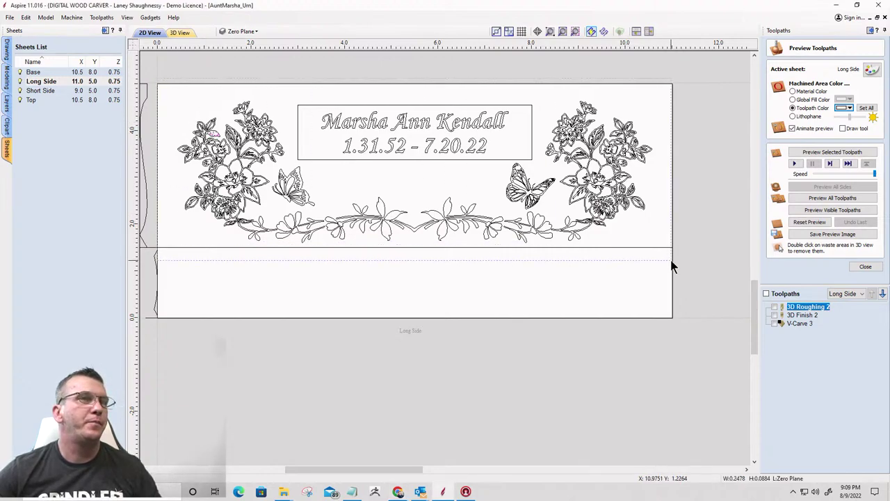
{"action": "key", "text": "ctrl+a"}
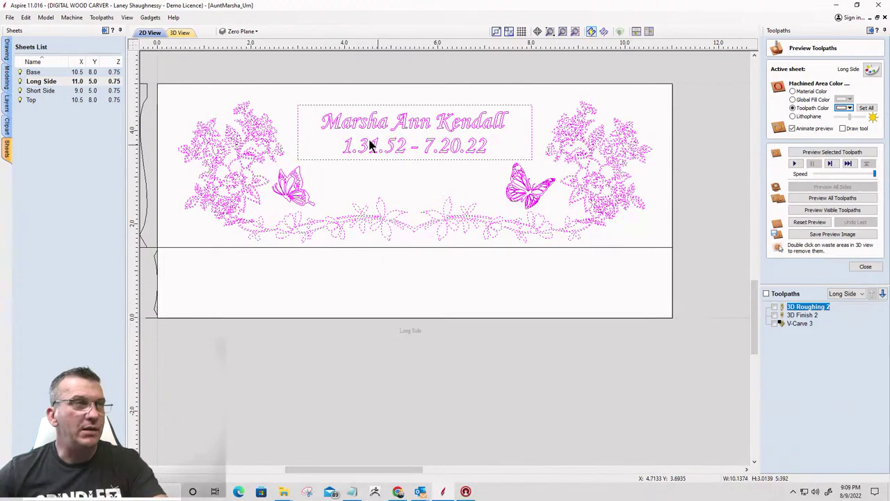
{"action": "left_click_drag", "start_coordinate": [282, 86], "coordinate": [535, 165]}
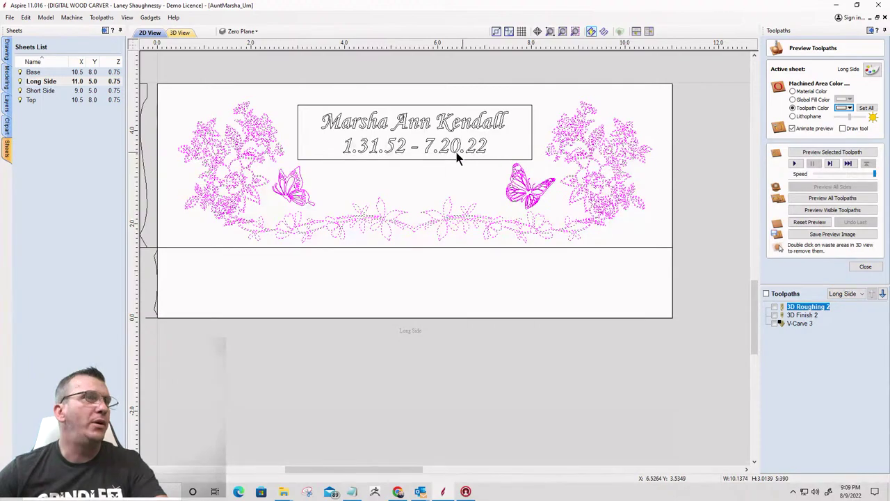
Start a V-Carve toolpath with Use Clearance Tools off, calculate, then cancel over open vectors
{"action": "left_click", "coordinate": [865, 268]}
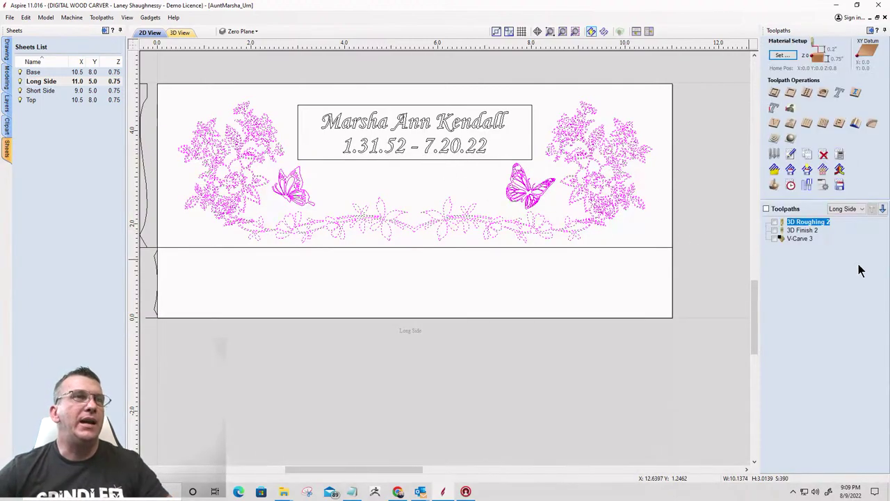
{"action": "left_click", "coordinate": [774, 125]}
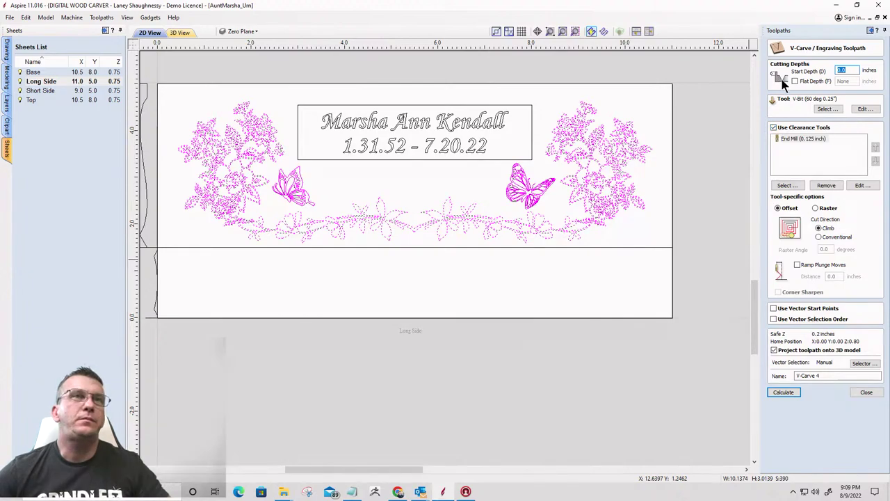
{"action": "left_click", "coordinate": [772, 127]}
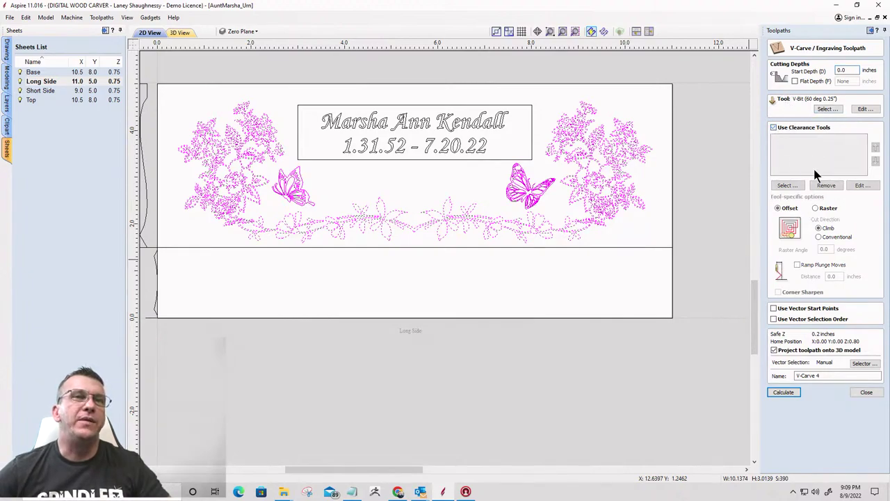
{"action": "left_click", "coordinate": [783, 393]}
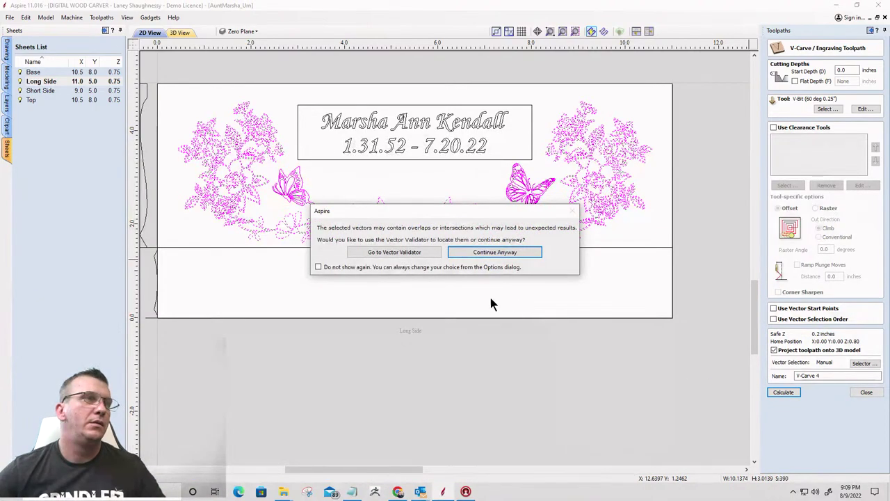
{"action": "left_click", "coordinate": [485, 254]}
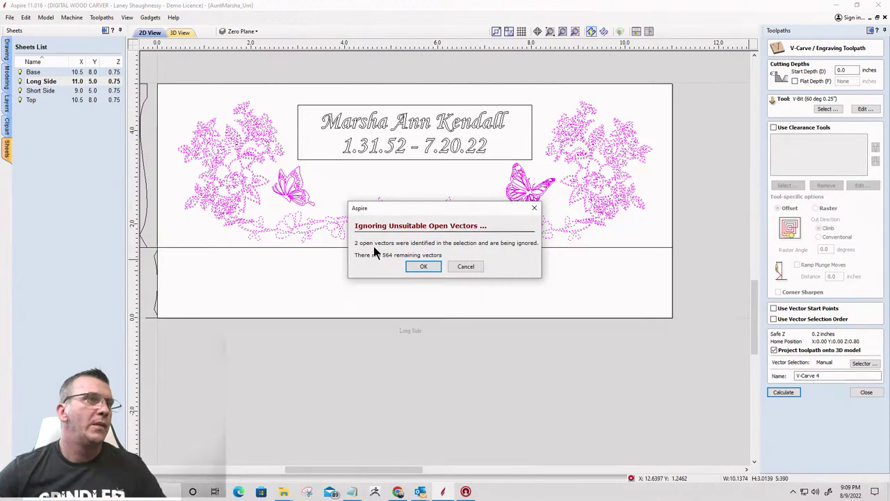
{"action": "left_click", "coordinate": [466, 267]}
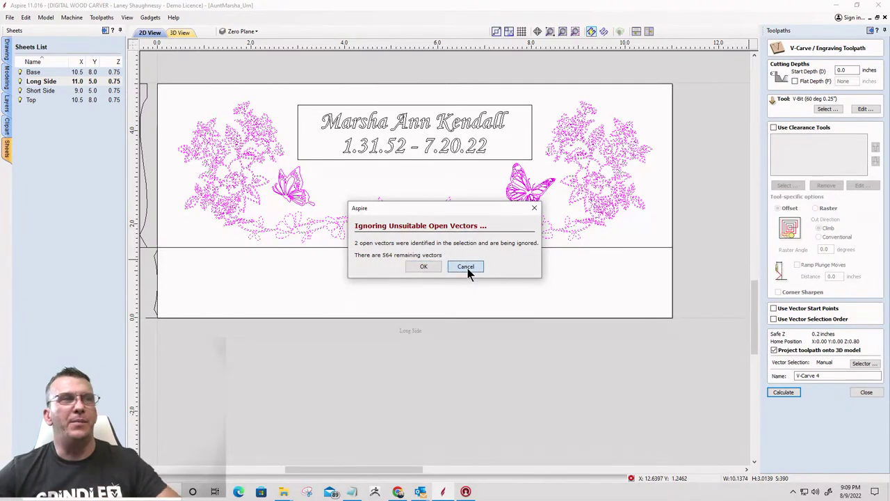
Select All Open Vectors on the Long Side sheet and zoom to see they are the border lines
{"action": "left_click", "coordinate": [495, 281]}
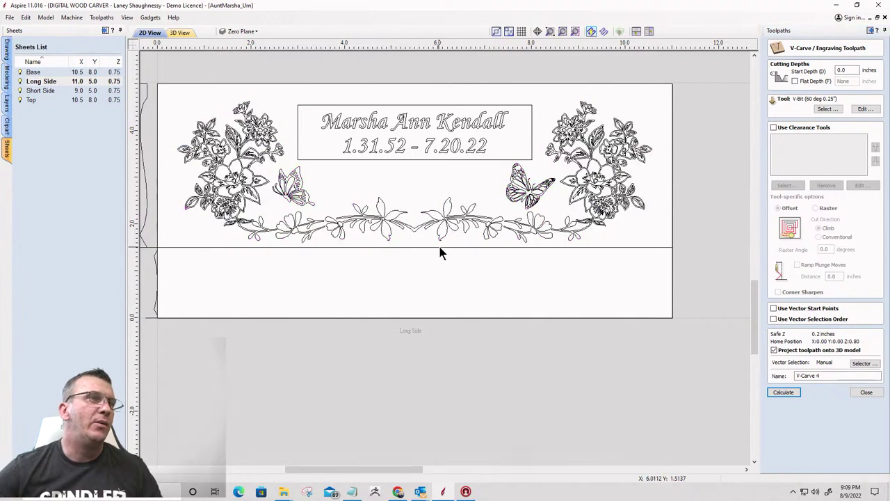
{"action": "right_click", "coordinate": [427, 194]}
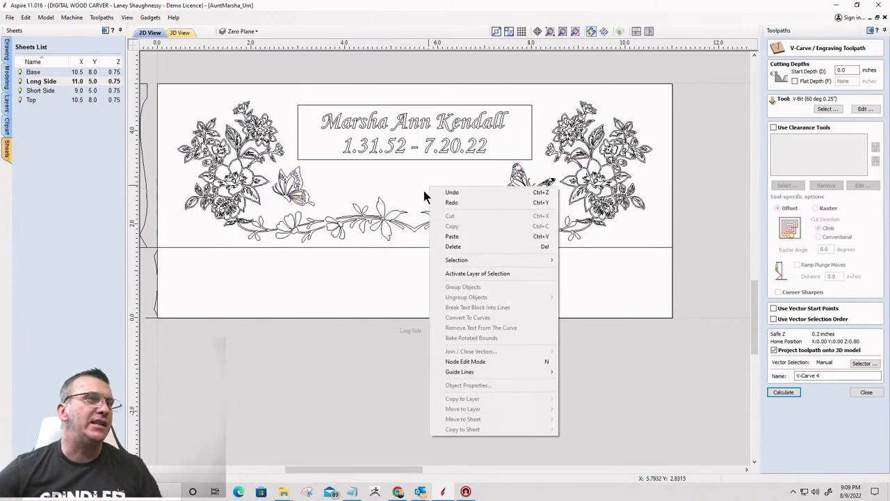
{"action": "mouse_move", "coordinate": [447, 263]}
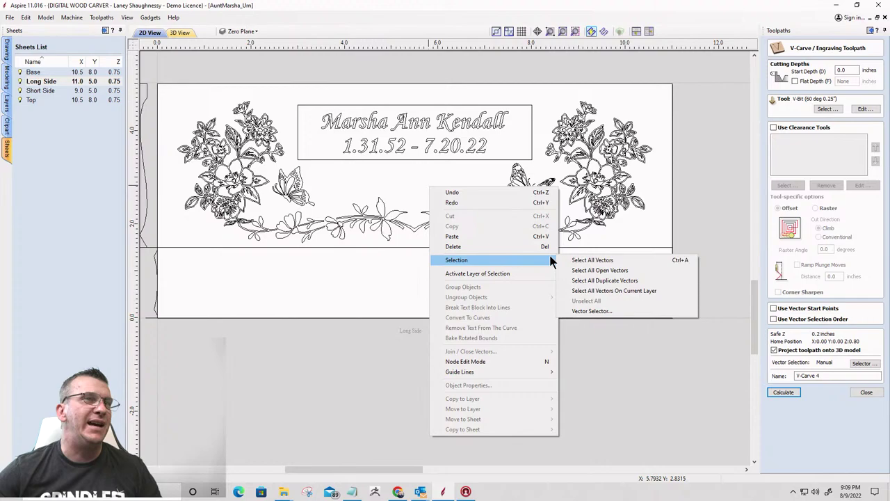
{"action": "left_click", "coordinate": [586, 270]}
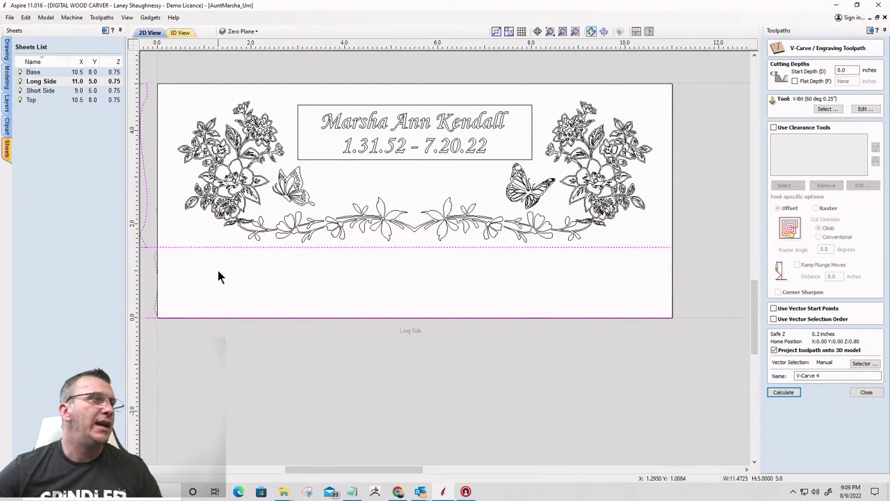
{"action": "scroll", "coordinate": [268, 276], "scroll_direction": "down", "scroll_amount": 4}
{"action": "scroll", "coordinate": [317, 299], "scroll_direction": "up", "scroll_amount": 3}
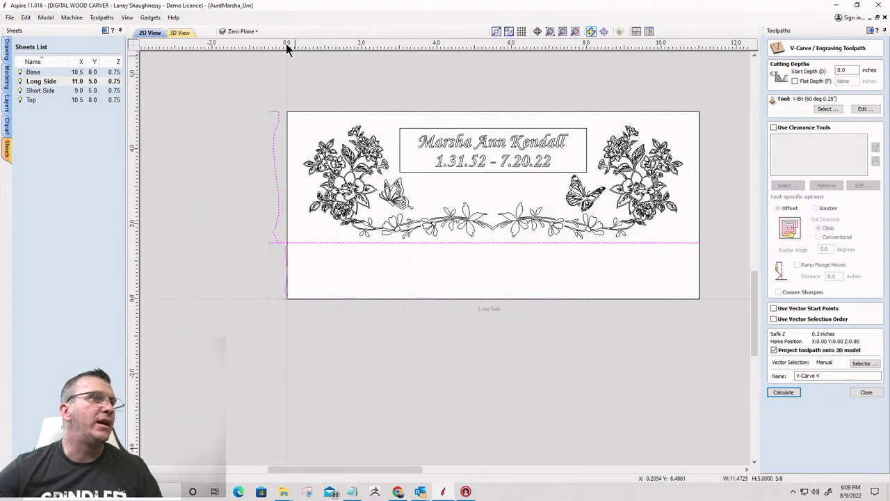
{"action": "scroll", "coordinate": [602, 205], "scroll_direction": "up", "scroll_amount": 3}
{"action": "scroll", "coordinate": [618, 194], "scroll_direction": "down", "scroll_amount": 2}
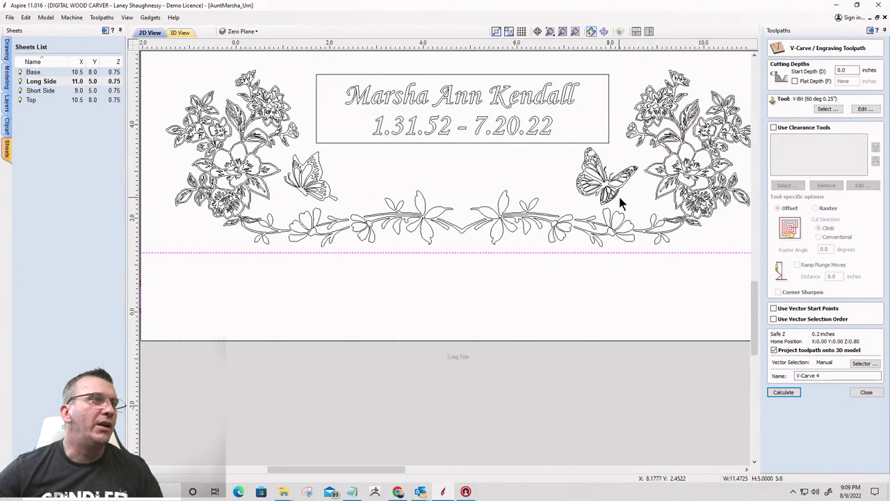
{"action": "scroll", "coordinate": [619, 194], "scroll_direction": "down", "scroll_amount": 1}
{"action": "scroll", "coordinate": [234, 191], "scroll_direction": "down", "scroll_amount": 2}
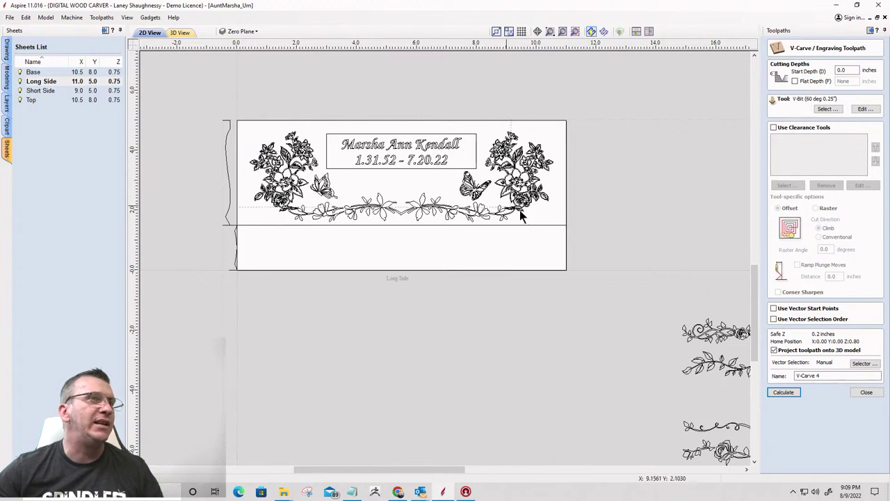
Select all vectors except the memorial name text, calculate the V-carve, and choose Go to Vector Validator
{"action": "key", "text": "ctrl+a"}
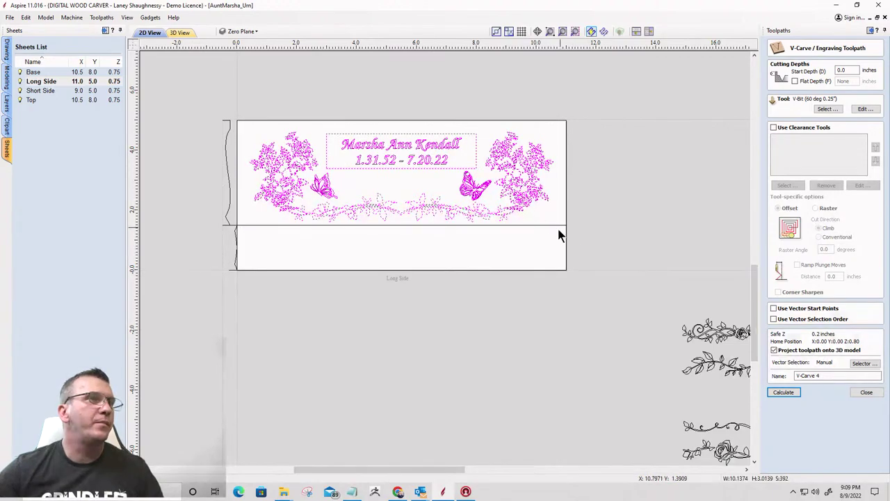
{"action": "scroll", "coordinate": [351, 240], "scroll_direction": "up", "scroll_amount": 3}
{"action": "scroll", "coordinate": [341, 193], "scroll_direction": "down", "scroll_amount": 3}
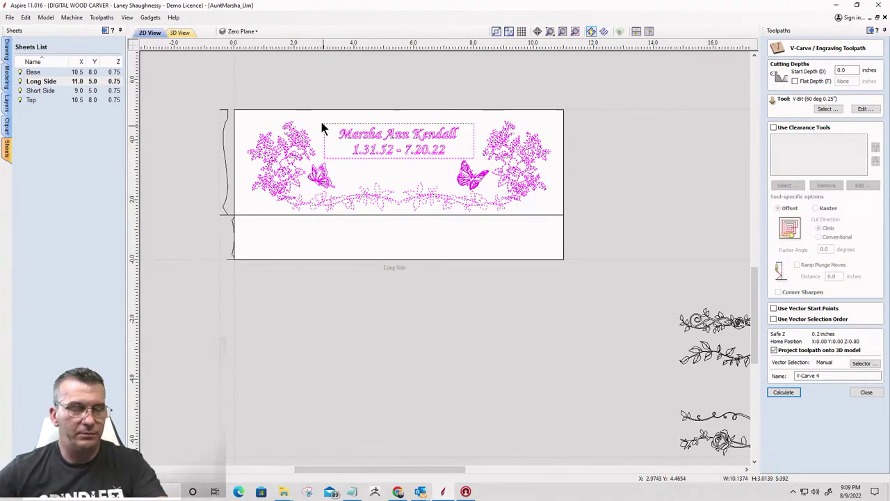
{"action": "left_click", "coordinate": [479, 158], "text": "shift"}
{"action": "scroll", "coordinate": [308, 151], "scroll_direction": "up", "scroll_amount": 8}
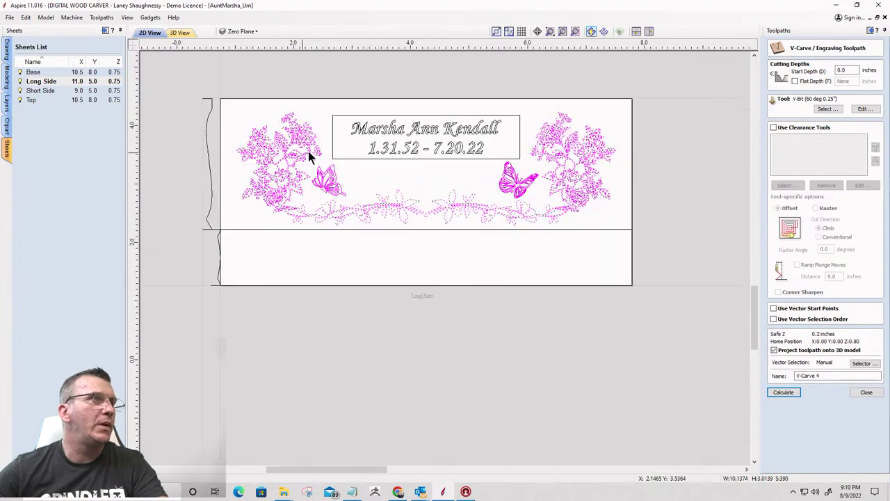
{"action": "scroll", "coordinate": [368, 129], "scroll_direction": "down", "scroll_amount": 5}
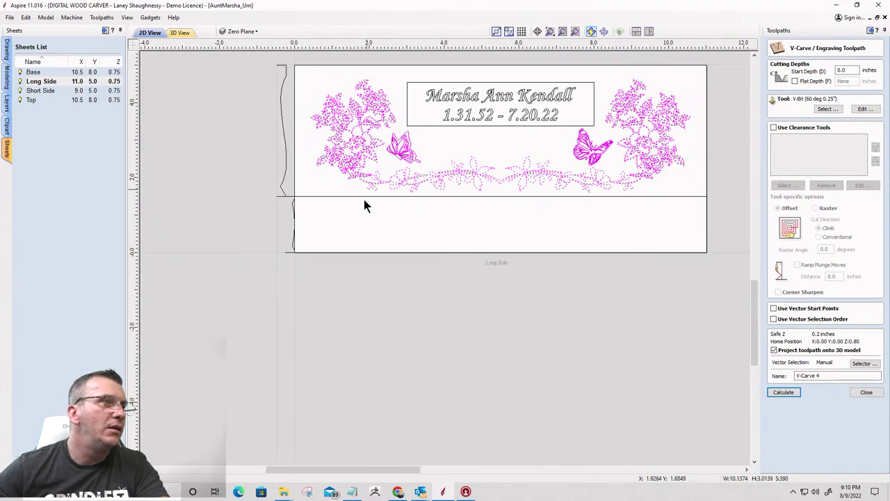
{"action": "scroll", "coordinate": [354, 206], "scroll_direction": "up", "scroll_amount": 4}
{"action": "scroll", "coordinate": [209, 316], "scroll_direction": "down", "scroll_amount": 4}
{"action": "scroll", "coordinate": [690, 187], "scroll_direction": "up", "scroll_amount": 4}
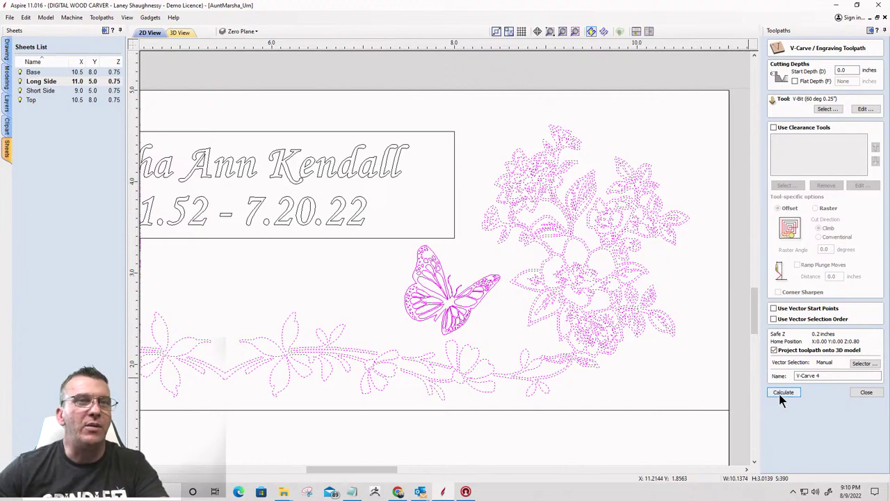
{"action": "left_click", "coordinate": [781, 393]}
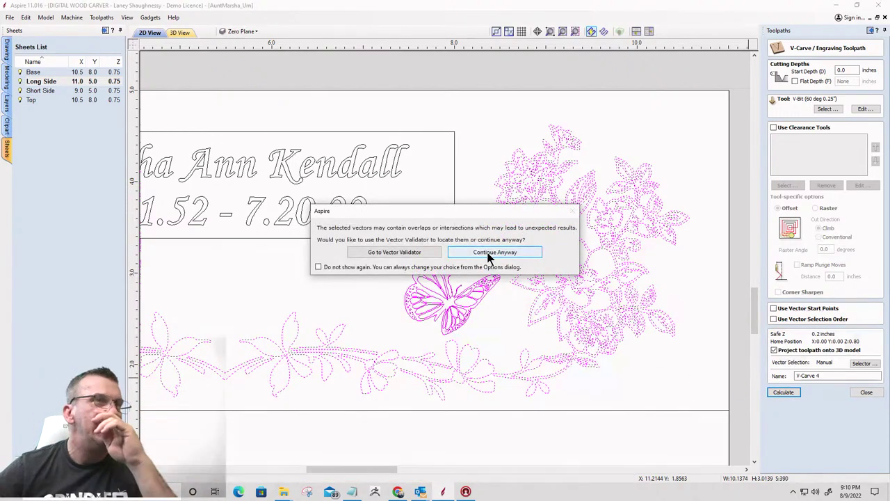
{"action": "left_click", "coordinate": [394, 253]}
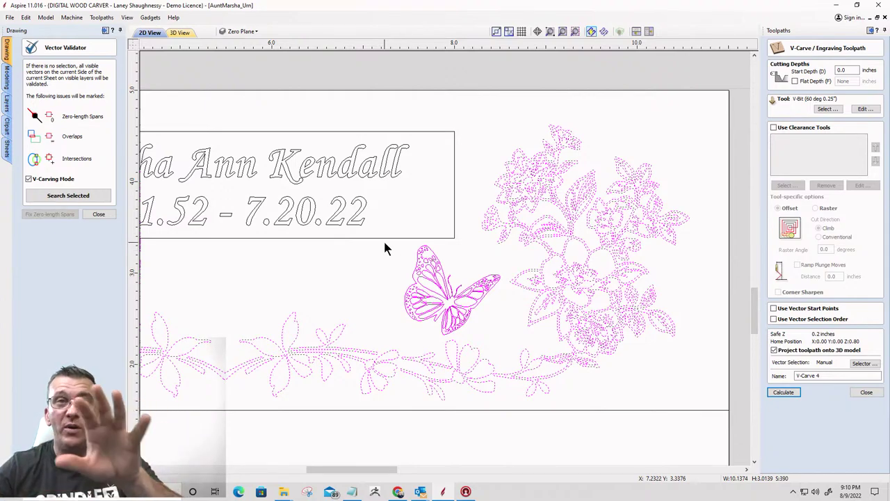
Search the selected vectors for overlaps and intersections and zoom in on the flagged markers
{"action": "left_click", "coordinate": [61, 197]}
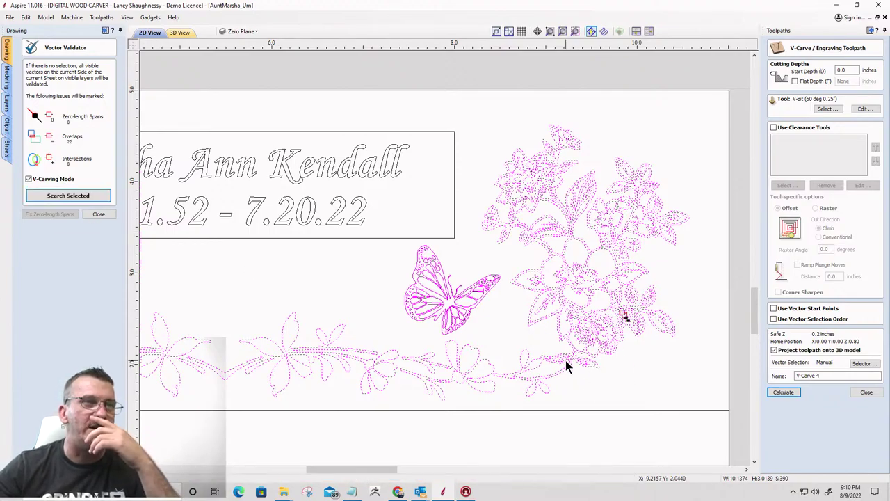
{"action": "scroll", "coordinate": [619, 320], "scroll_direction": "up", "scroll_amount": 5}
{"action": "scroll", "coordinate": [614, 320], "scroll_direction": "up", "scroll_amount": 8}
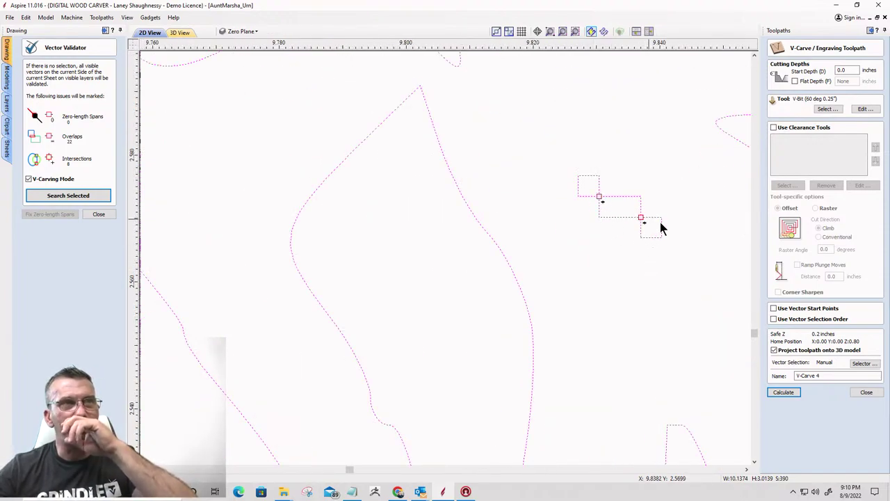
{"action": "scroll", "coordinate": [580, 205], "scroll_direction": "down", "scroll_amount": 3}
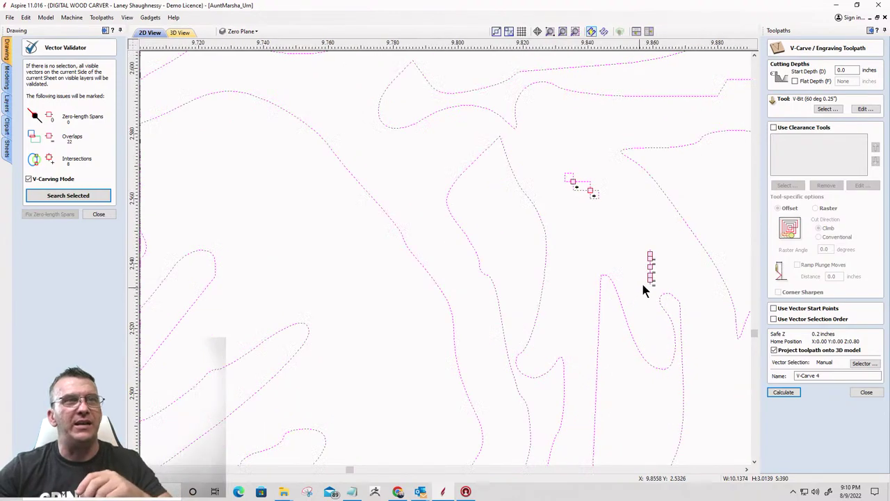
{"action": "scroll", "coordinate": [659, 272], "scroll_direction": "up", "scroll_amount": 3}
{"action": "scroll", "coordinate": [535, 149], "scroll_direction": "down", "scroll_amount": 2}
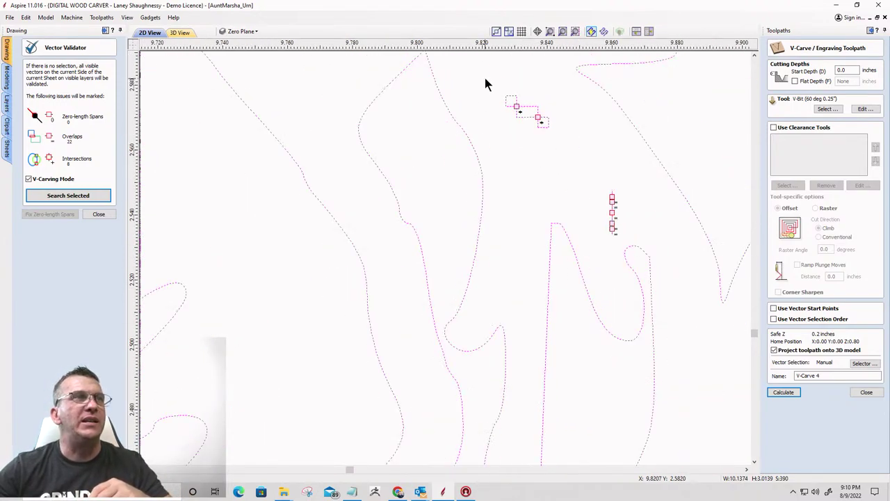
{"action": "left_click", "coordinate": [569, 141]}
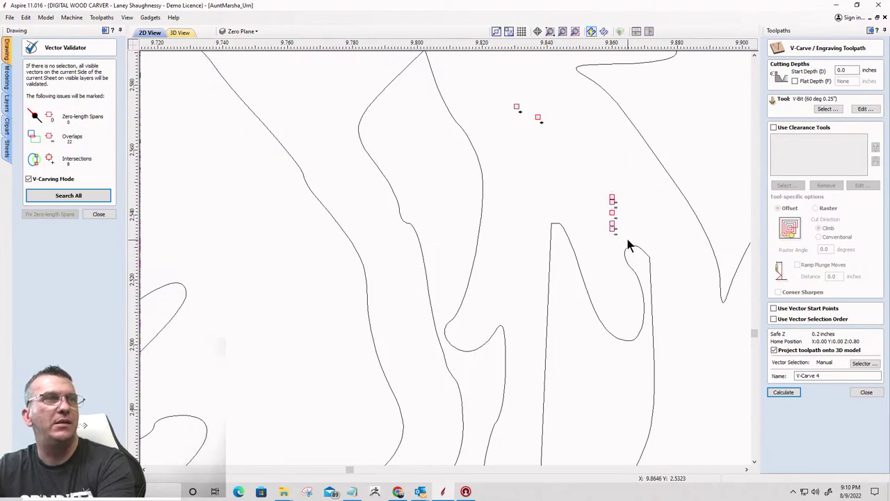
{"action": "scroll", "coordinate": [654, 236], "scroll_direction": "down", "scroll_amount": 5}
{"action": "scroll", "coordinate": [658, 235], "scroll_direction": "down", "scroll_amount": 6}
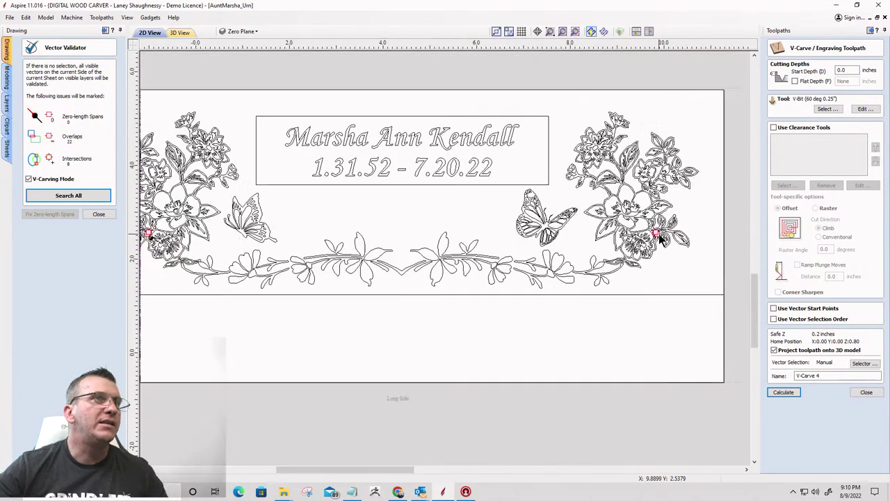
{"action": "scroll", "coordinate": [212, 237], "scroll_direction": "up", "scroll_amount": 5}
{"action": "scroll", "coordinate": [229, 237], "scroll_direction": "up", "scroll_amount": 7}
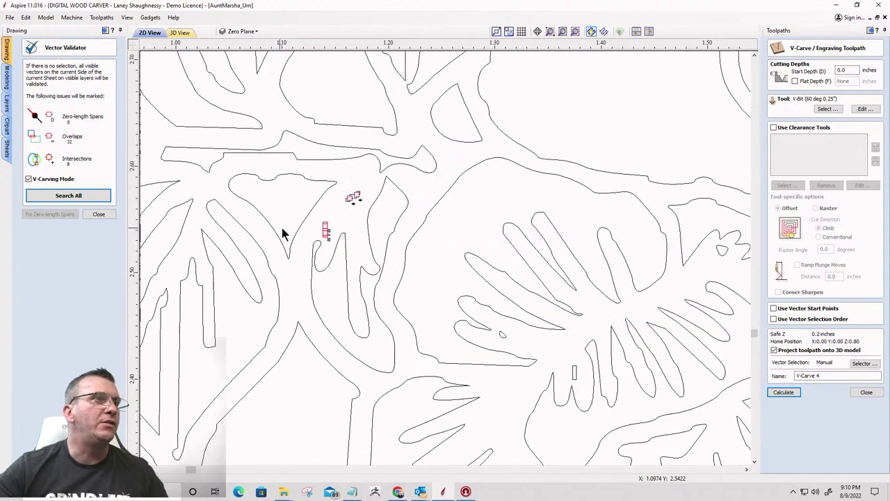
Inspect the flagged spots in the flowers, run Search All, then close the validator
{"action": "left_click_drag", "start_coordinate": [383, 256], "coordinate": [382, 252]}
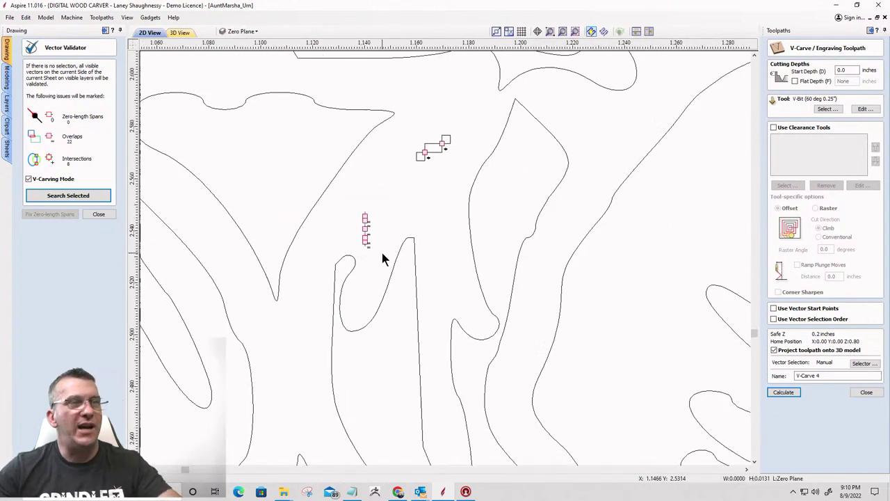
{"action": "left_click_drag", "start_coordinate": [408, 114], "coordinate": [469, 176]}
{"action": "left_click", "coordinate": [284, 174]}
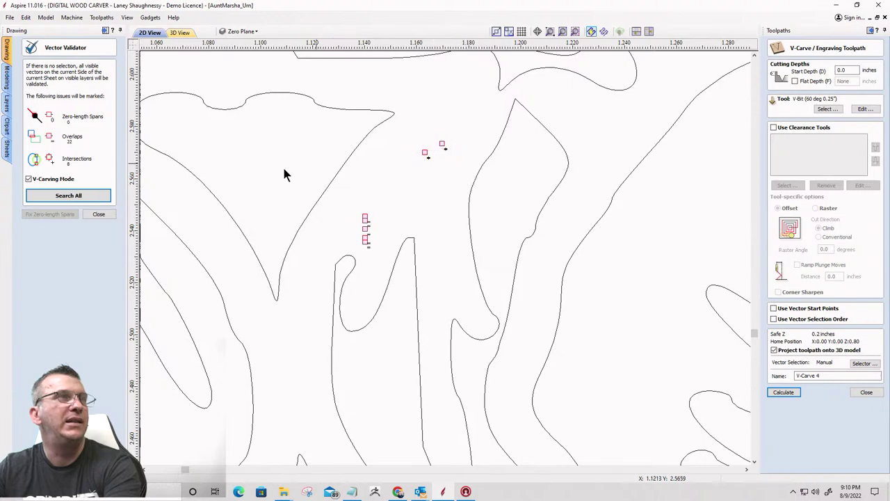
{"action": "left_click", "coordinate": [66, 196]}
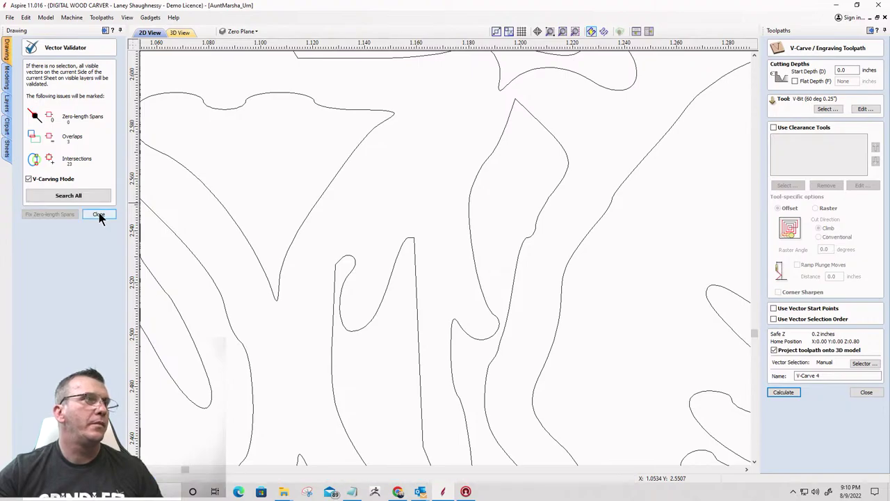
{"action": "left_click", "coordinate": [98, 216]}
Select the floral and butterfly vectors, excluding the memorial name text
{"action": "scroll", "coordinate": [404, 236], "scroll_direction": "down", "scroll_amount": 6}
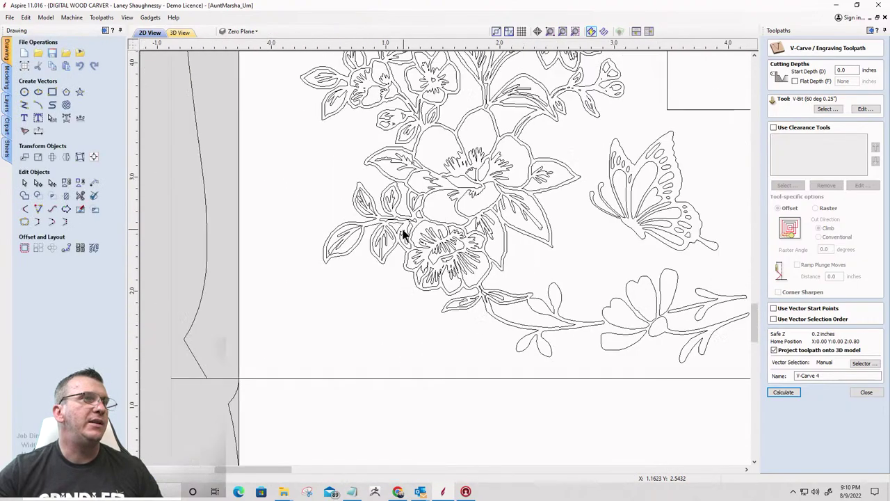
{"action": "scroll", "coordinate": [403, 235], "scroll_direction": "down", "scroll_amount": 5}
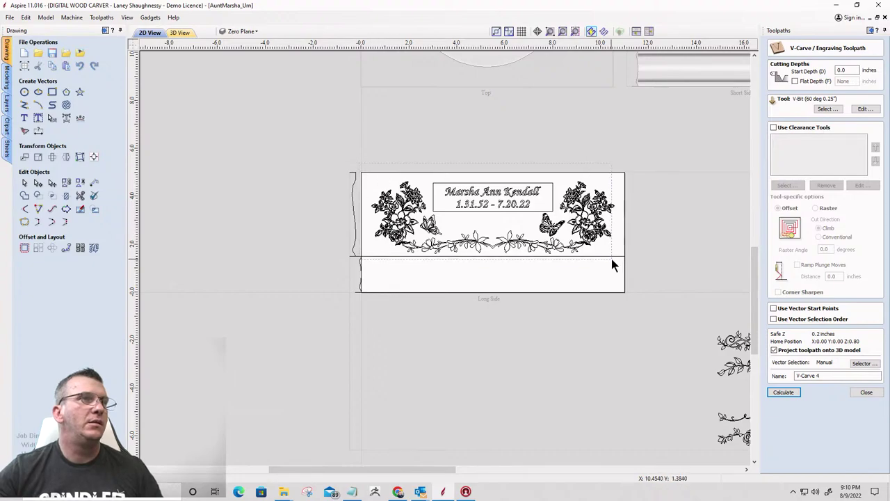
{"action": "left_click_drag", "start_coordinate": [623, 268], "coordinate": [621, 265]}
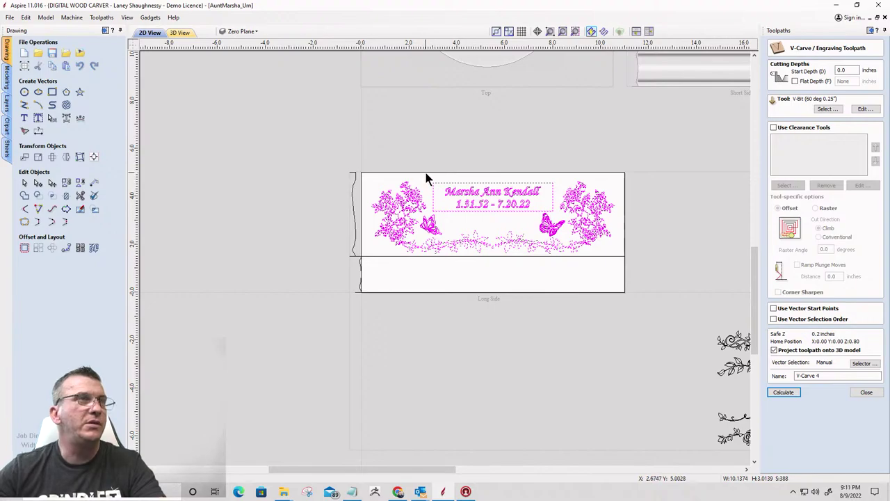
{"action": "left_click_drag", "start_coordinate": [428, 177], "coordinate": [563, 213]}
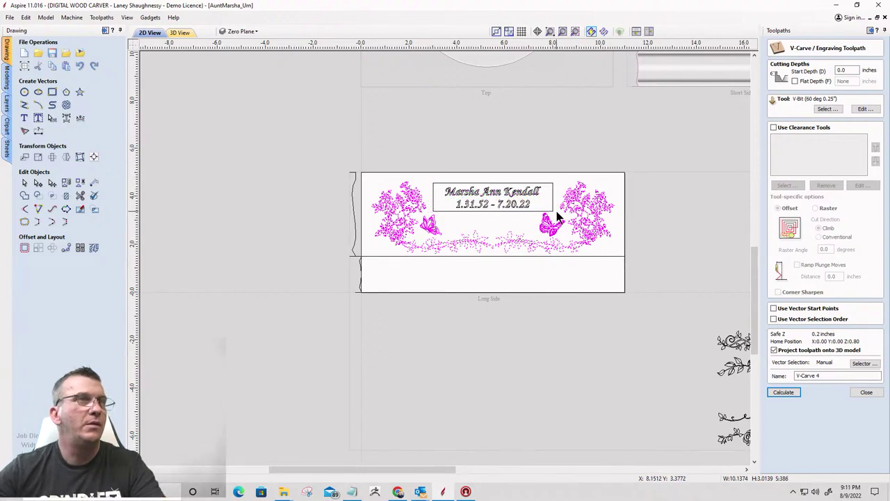
Validate the selection in V-Carving Mode, confirming 0 overlaps and intersections, then close the validator
{"action": "left_click", "coordinate": [94, 195]}
{"action": "left_click", "coordinate": [29, 180]}
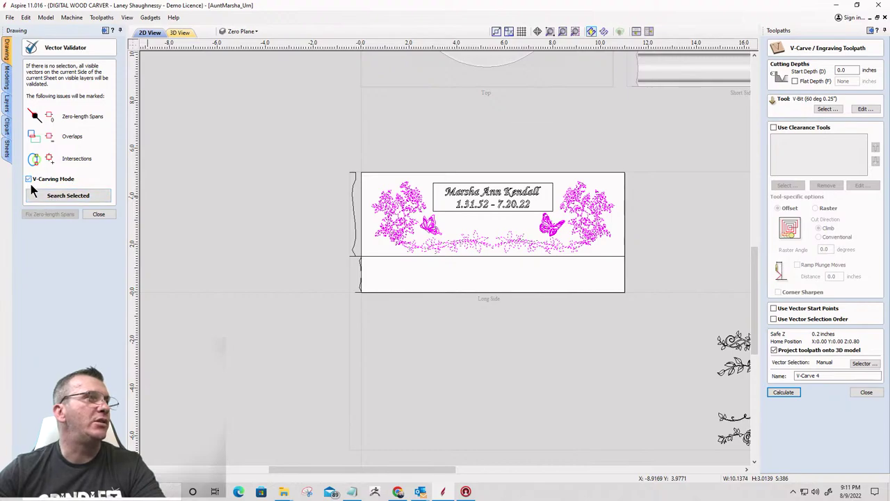
{"action": "left_click", "coordinate": [44, 196]}
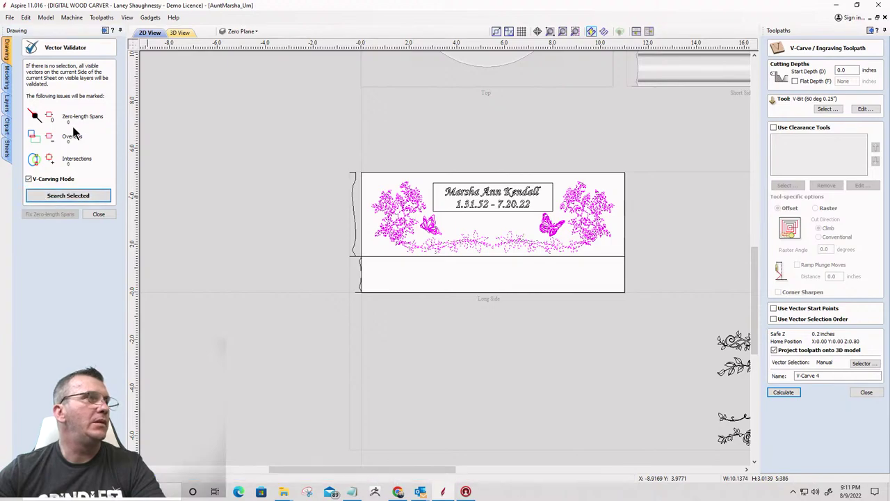
{"action": "left_click", "coordinate": [99, 214]}
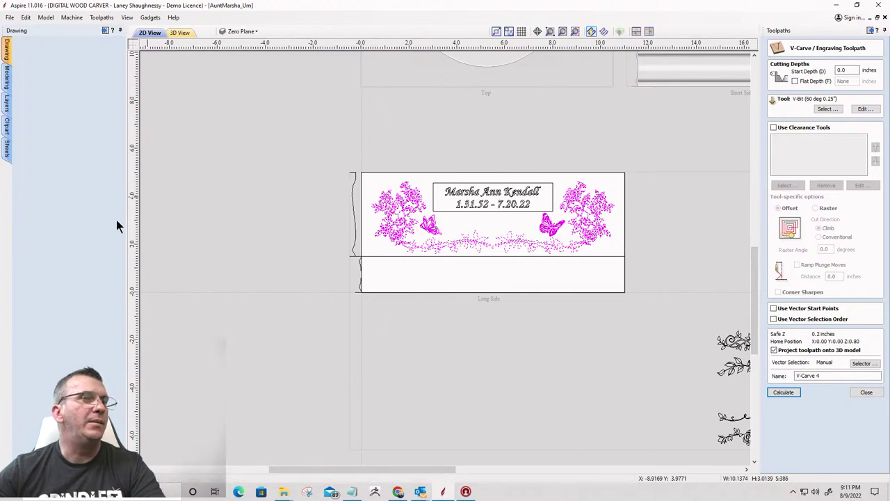
Calculate the V-Carve 4 toolpath and preview all Long Side toolpaths carved in 3D
{"action": "left_click", "coordinate": [784, 392]}
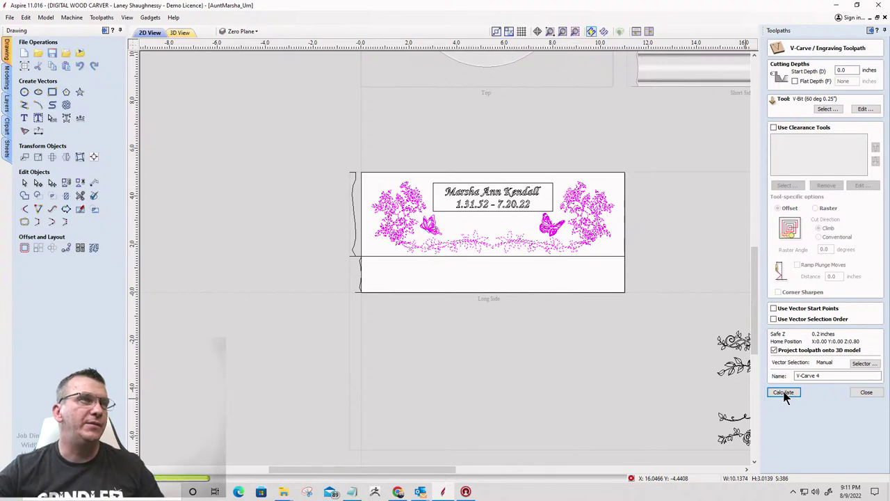
{"action": "left_click", "coordinate": [783, 393]}
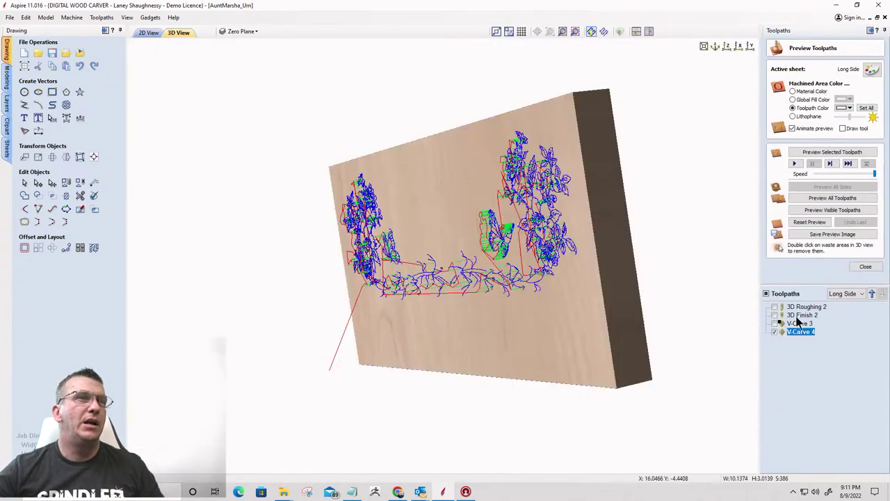
{"action": "left_click", "coordinate": [822, 199]}
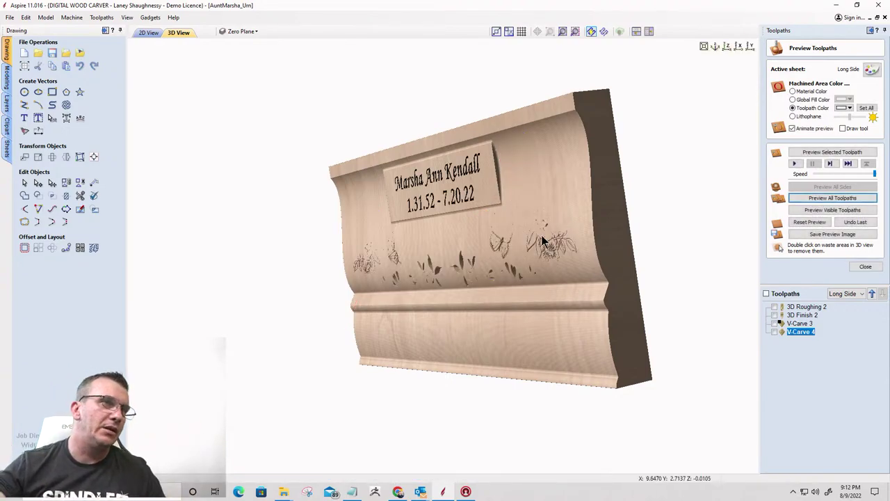
Orbit the carved Long Side panel, then recalculate the V-Carve 4 toolpath
{"action": "left_click_drag", "start_coordinate": [561, 218], "coordinate": [621, 184]}
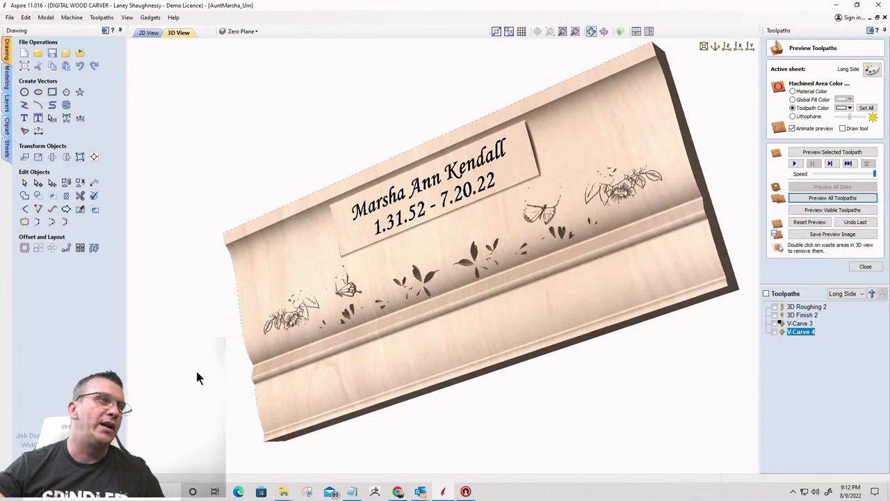
{"action": "left_click_drag", "start_coordinate": [340, 325], "coordinate": [514, 283]}
{"action": "scroll", "coordinate": [530, 343], "scroll_direction": "up", "scroll_amount": 3}
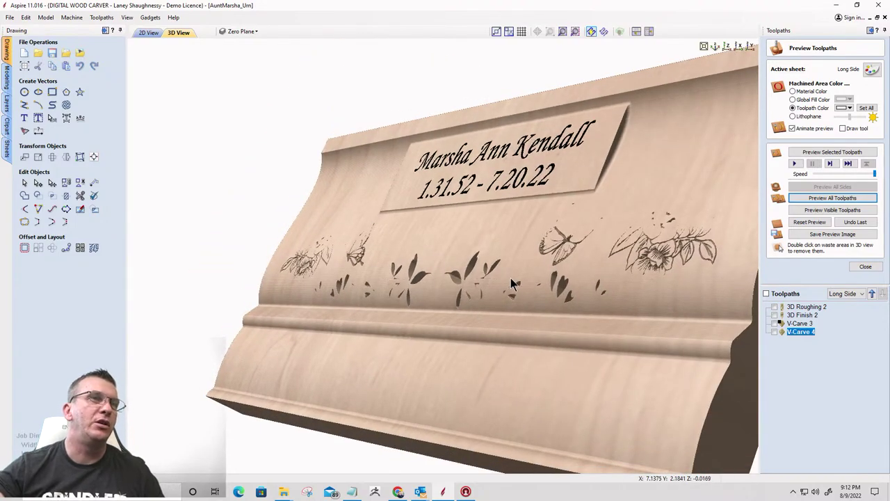
{"action": "double_click", "coordinate": [802, 334]}
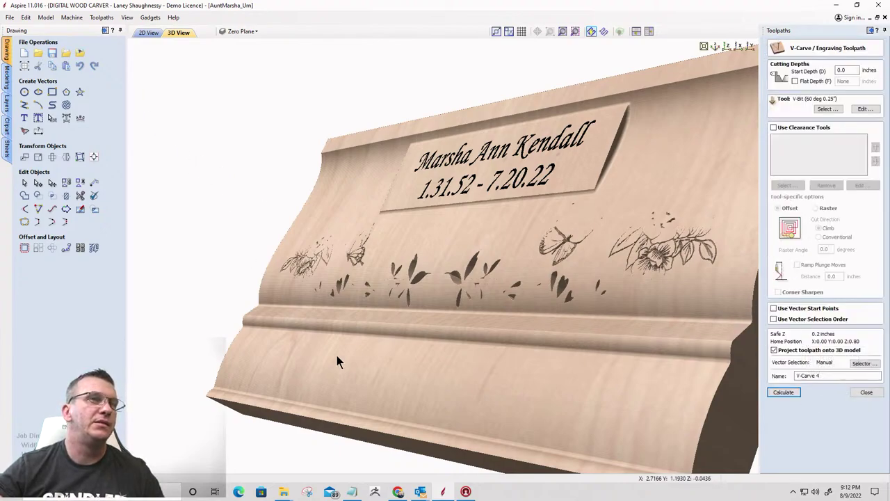
{"action": "left_click", "coordinate": [785, 393]}
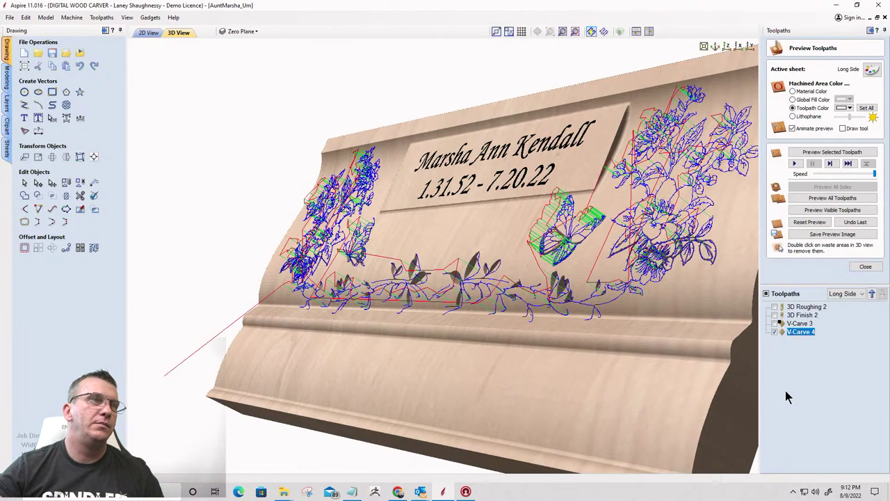
Preview the checked toolpaths, view the model along its length, and close the preview
{"action": "left_click", "coordinate": [827, 209]}
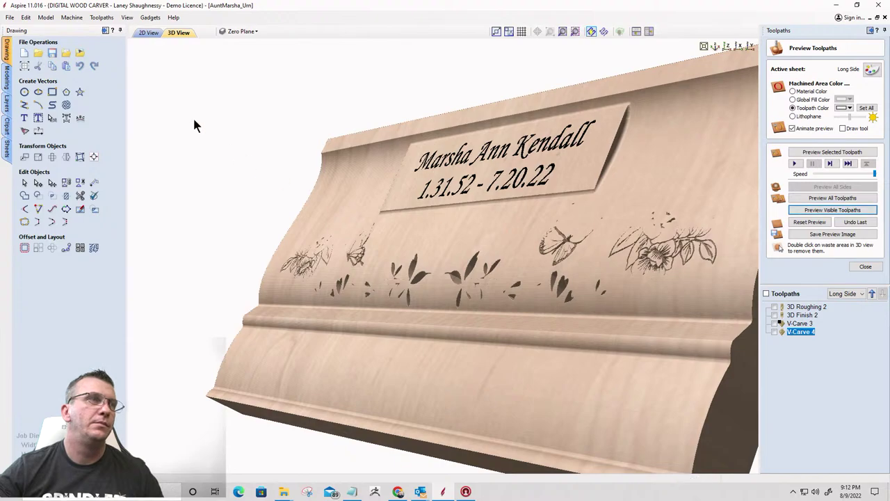
{"action": "left_click_drag", "start_coordinate": [422, 361], "coordinate": [726, 138]}
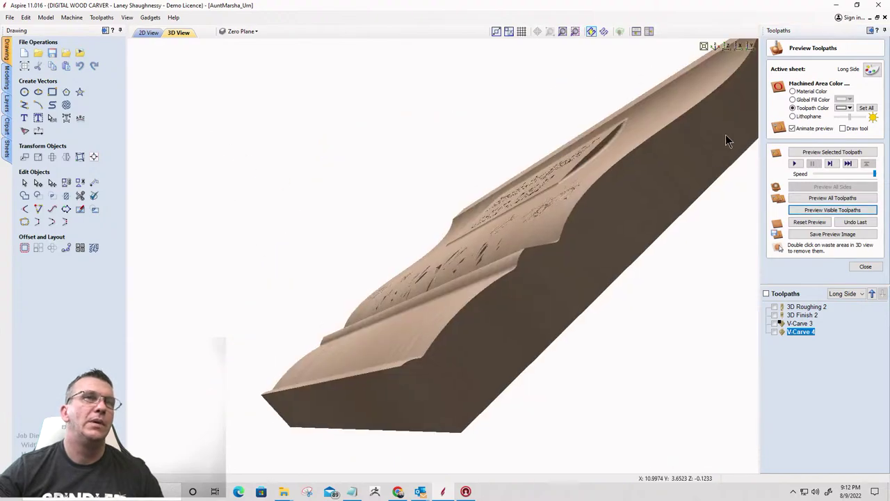
{"action": "left_click", "coordinate": [865, 267]}
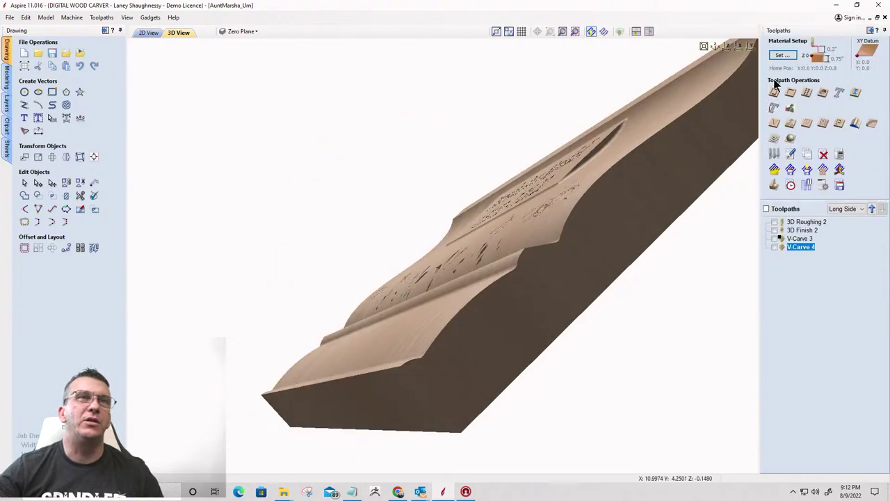
In Material Setup, show the Level 1 components and set Gap Above Model to 0.0
{"action": "left_click", "coordinate": [783, 57]}
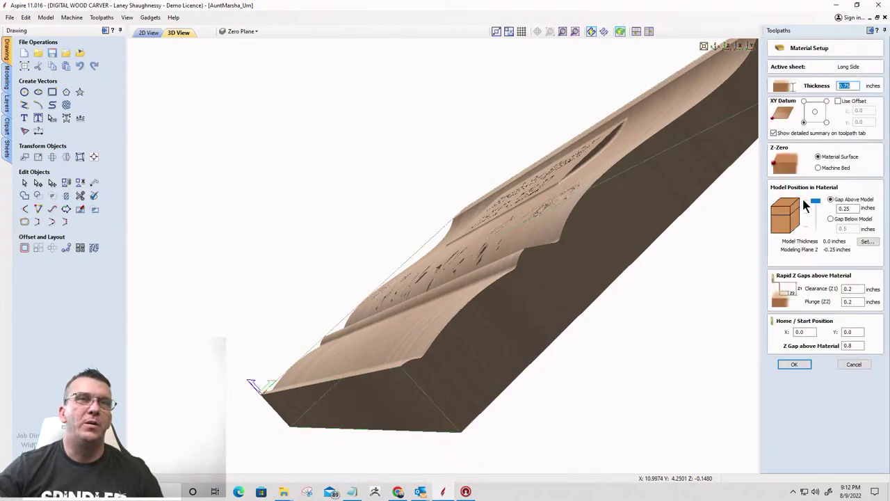
{"action": "left_click", "coordinate": [146, 35]}
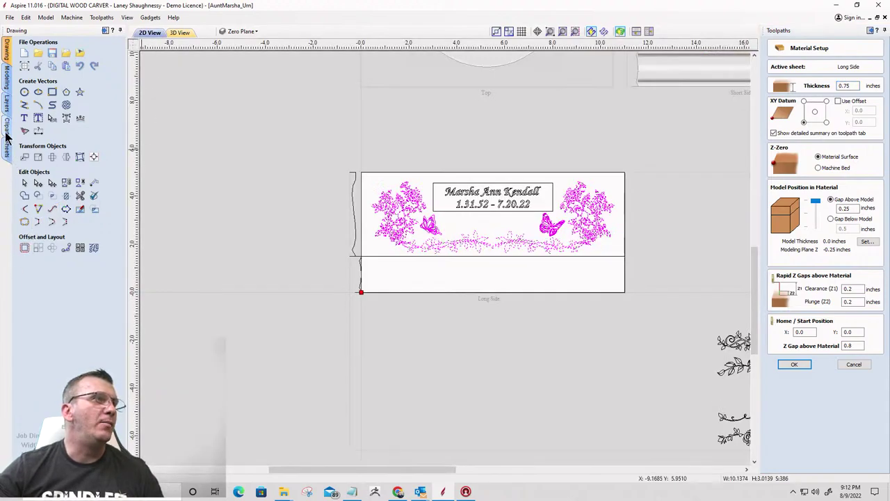
{"action": "left_click", "coordinate": [7, 73]}
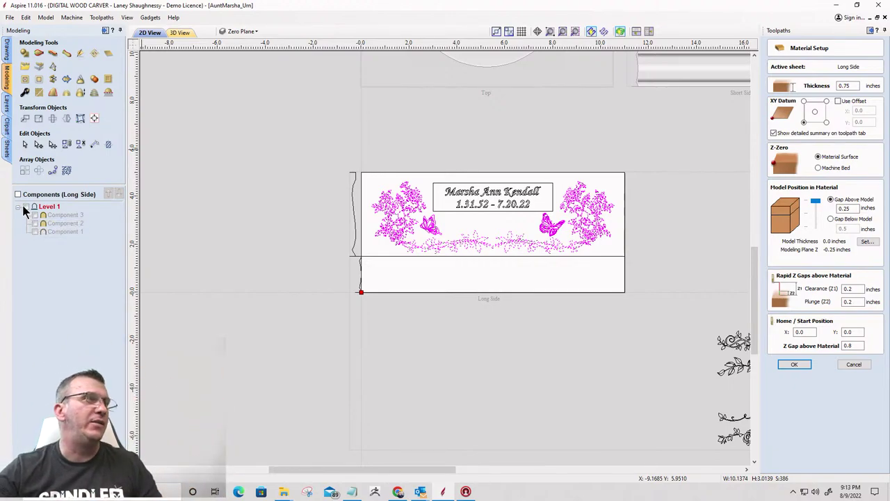
{"action": "left_click", "coordinate": [27, 208]}
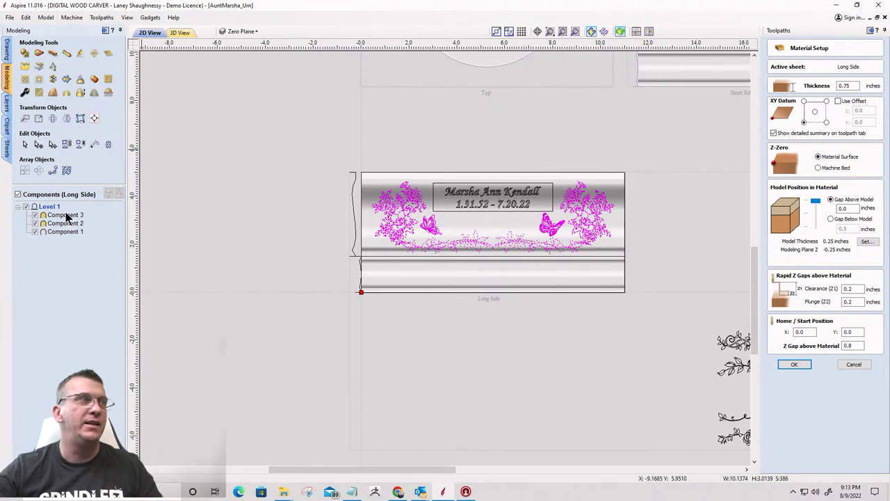
{"action": "left_click", "coordinate": [799, 365]}
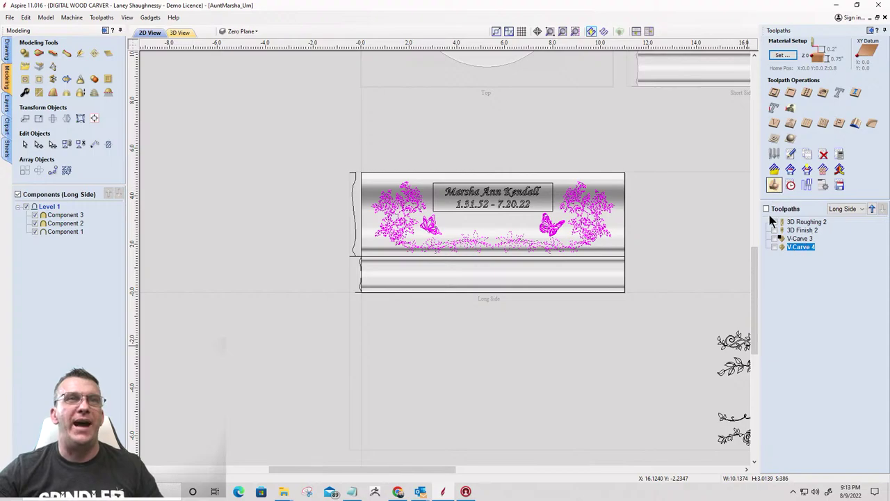
Recalculate V-Carve 4 projected onto the 3D model, then reset and preview all Long Side toolpaths
{"action": "double_click", "coordinate": [797, 247]}
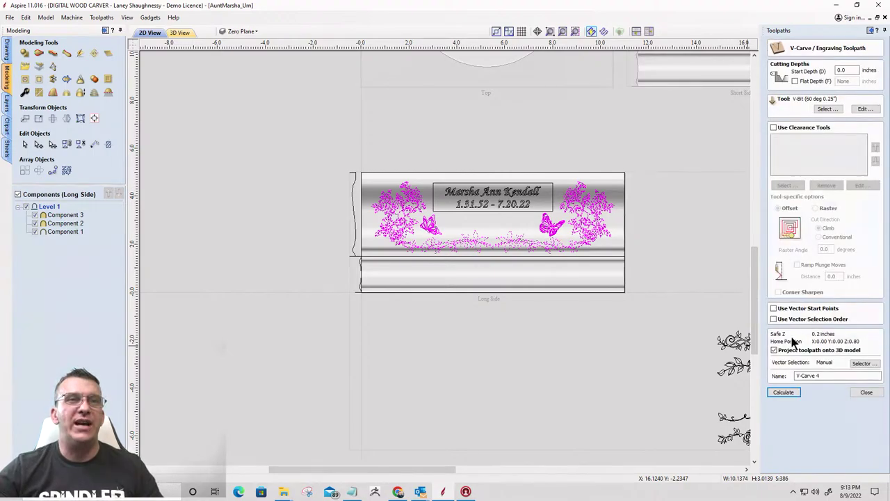
{"action": "left_click", "coordinate": [783, 392]}
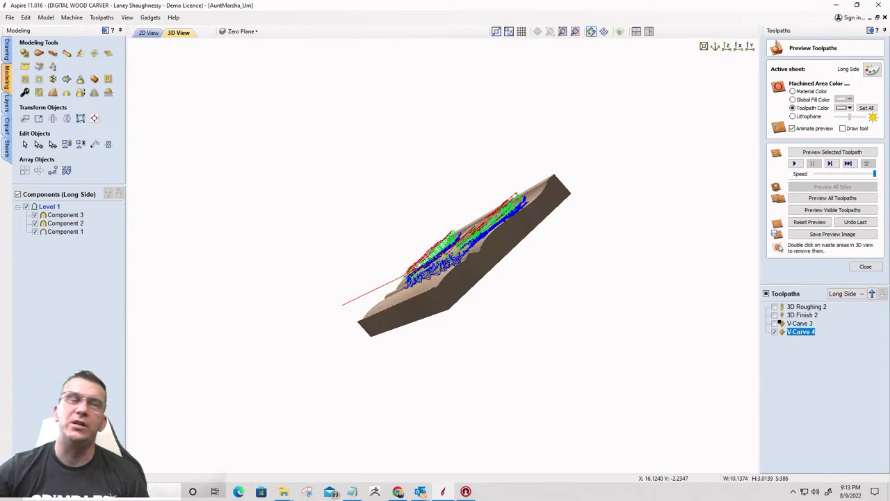
{"action": "left_click_drag", "start_coordinate": [473, 268], "coordinate": [431, 336]}
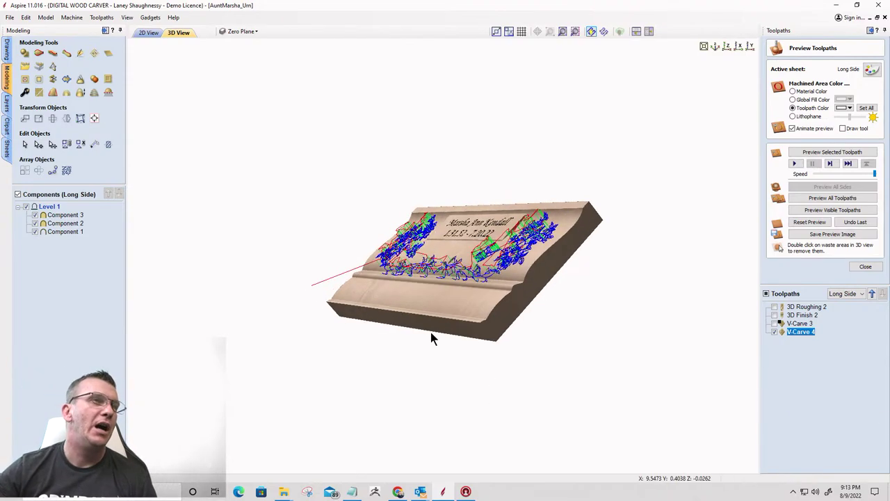
{"action": "scroll", "coordinate": [438, 334], "scroll_direction": "up", "scroll_amount": 2}
{"action": "scroll", "coordinate": [452, 325], "scroll_direction": "up", "scroll_amount": 2}
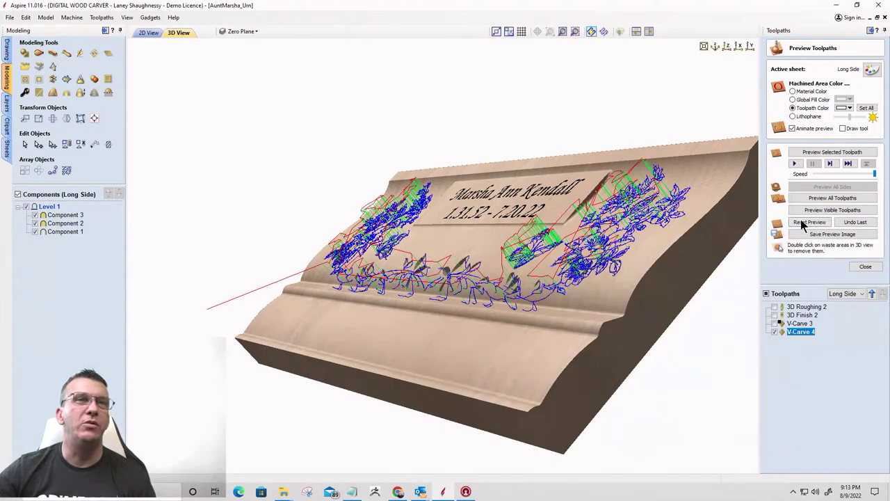
{"action": "left_click", "coordinate": [801, 221]}
{"action": "left_click", "coordinate": [818, 197]}
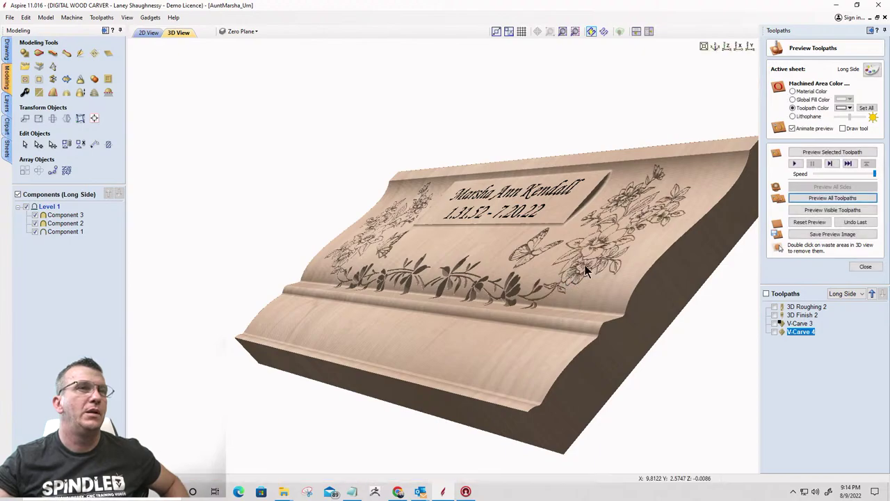
Turn the carved Long Side toward the front and colour the carved areas black
{"action": "left_click_drag", "start_coordinate": [589, 270], "coordinate": [380, 327]}
{"action": "left_click_drag", "start_coordinate": [427, 279], "coordinate": [442, 274]}
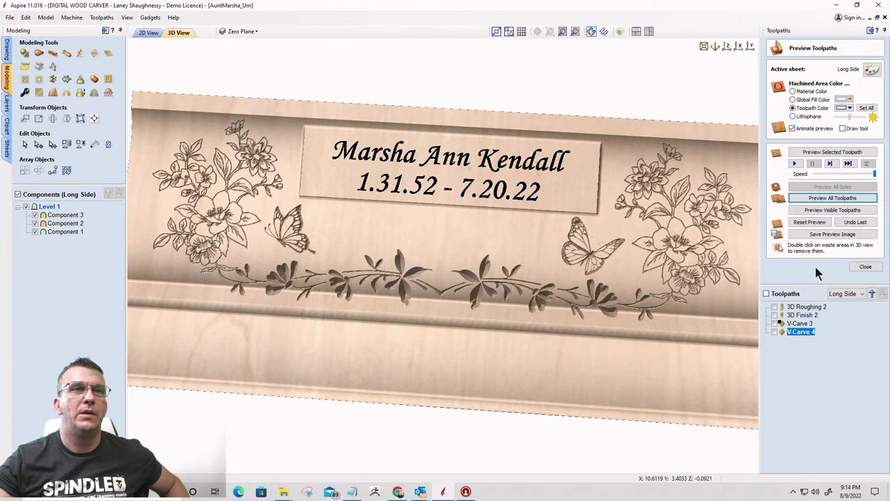
{"action": "left_click", "coordinate": [849, 109]}
{"action": "left_click", "coordinate": [824, 132]}
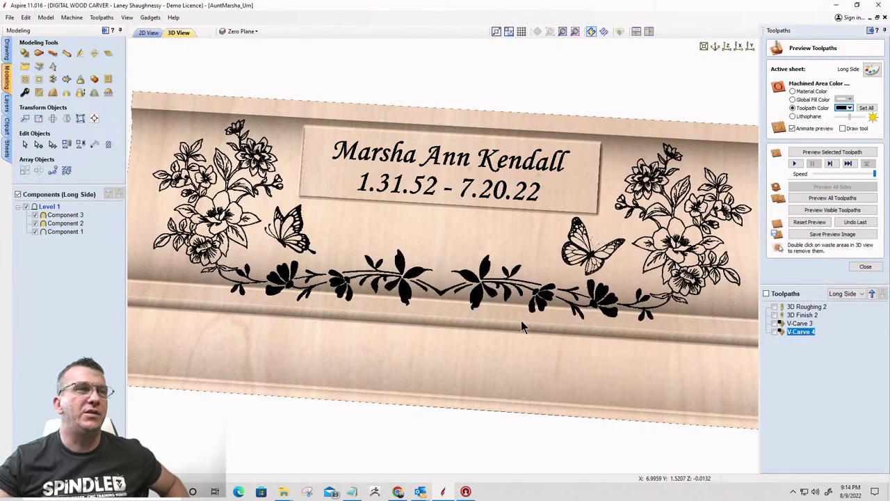
{"action": "key", "text": "2"}
Orbit and zoom around the black-carved Long Side board to inspect the carving
{"action": "left_click_drag", "start_coordinate": [428, 322], "coordinate": [362, 306]}
{"action": "scroll", "coordinate": [429, 311], "scroll_direction": "up", "scroll_amount": 4}
{"action": "scroll", "coordinate": [478, 299], "scroll_direction": "up", "scroll_amount": 3}
{"action": "scroll", "coordinate": [395, 309], "scroll_direction": "down", "scroll_amount": 3}
{"action": "scroll", "coordinate": [516, 327], "scroll_direction": "up", "scroll_amount": 3}
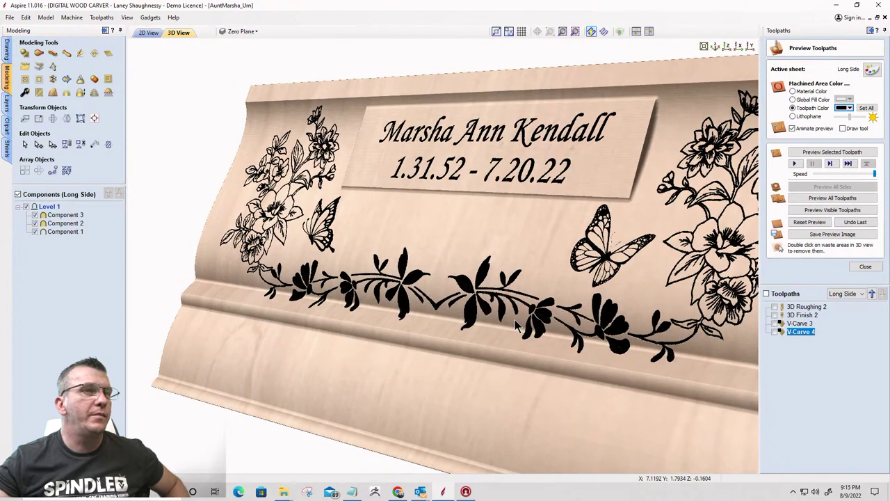
{"action": "left_click_drag", "start_coordinate": [506, 324], "coordinate": [682, 275]}
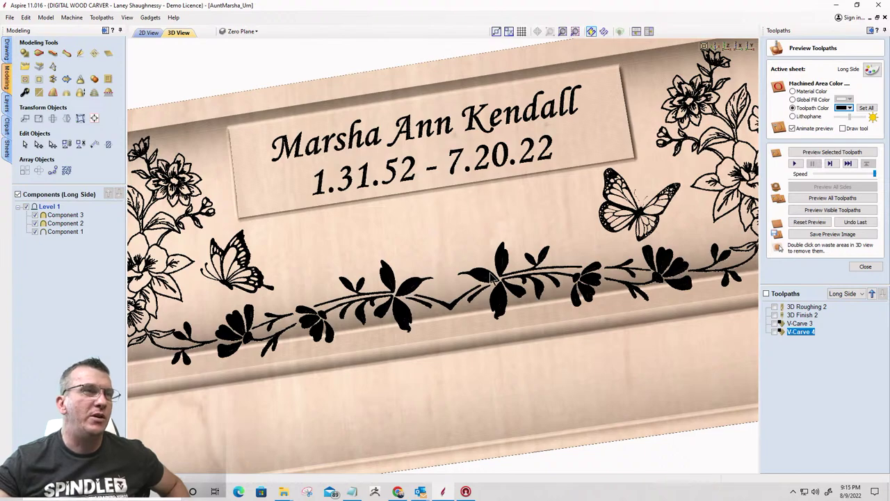
{"action": "scroll", "coordinate": [504, 287], "scroll_direction": "down", "scroll_amount": 5}
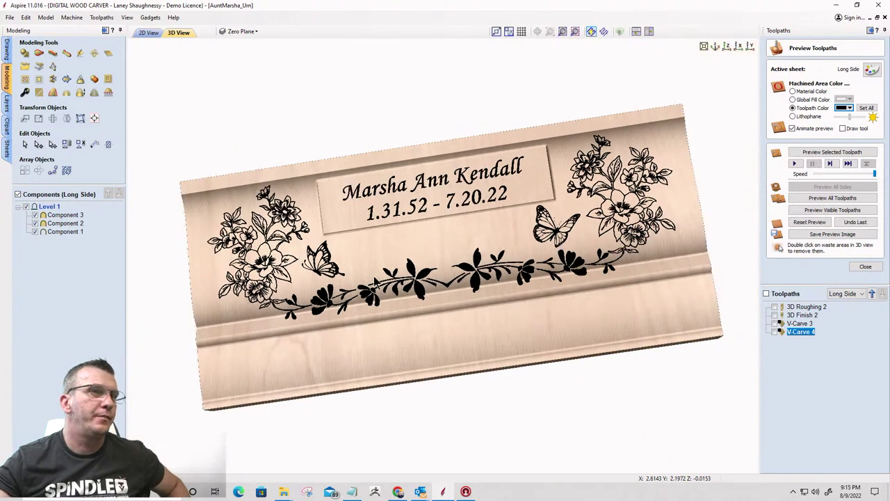
{"action": "mouse_move", "coordinate": [376, 283]}
{"action": "left_mouse_down"}
{"action": "mouse_move", "coordinate": [475, 278]}
{"action": "mouse_move", "coordinate": [325, 338]}
{"action": "mouse_move", "coordinate": [375, 302]}
{"action": "mouse_move", "coordinate": [388, 276]}
{"action": "left_mouse_up"}
{"action": "scroll", "coordinate": [324, 338], "scroll_direction": "up", "scroll_amount": 3}
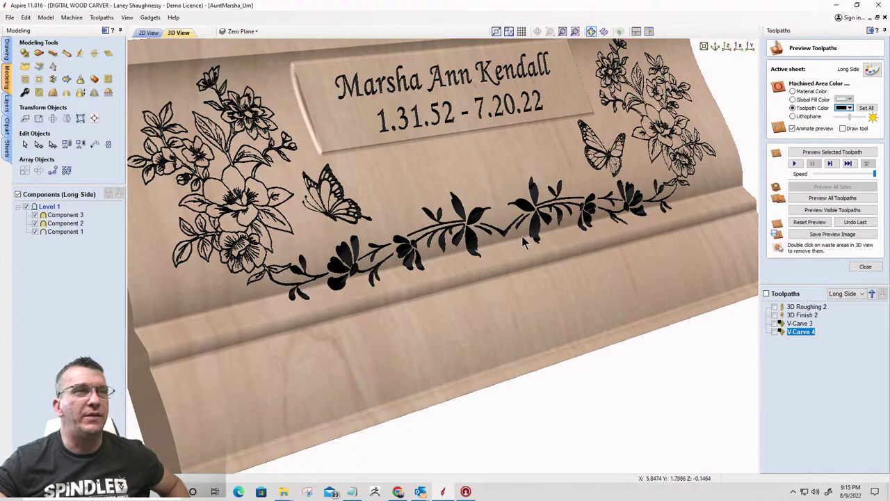
{"action": "scroll", "coordinate": [539, 231], "scroll_direction": "up", "scroll_amount": 5}
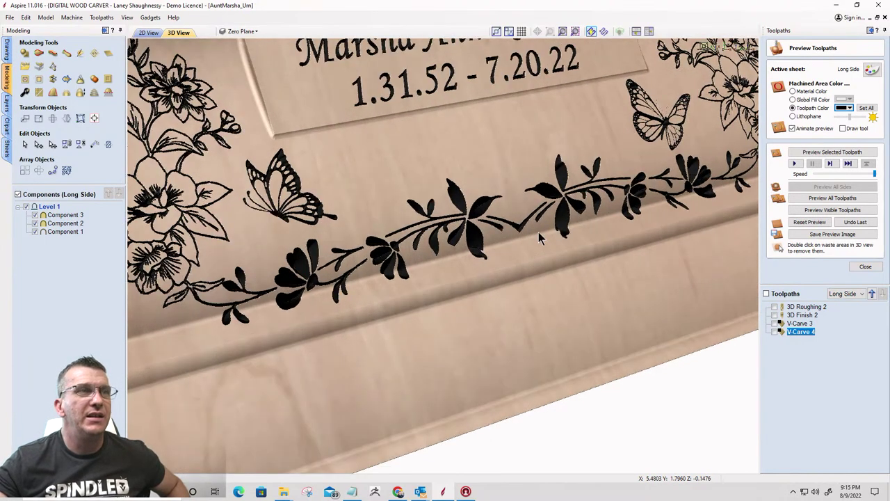
{"action": "scroll", "coordinate": [479, 226], "scroll_direction": "up", "scroll_amount": 3}
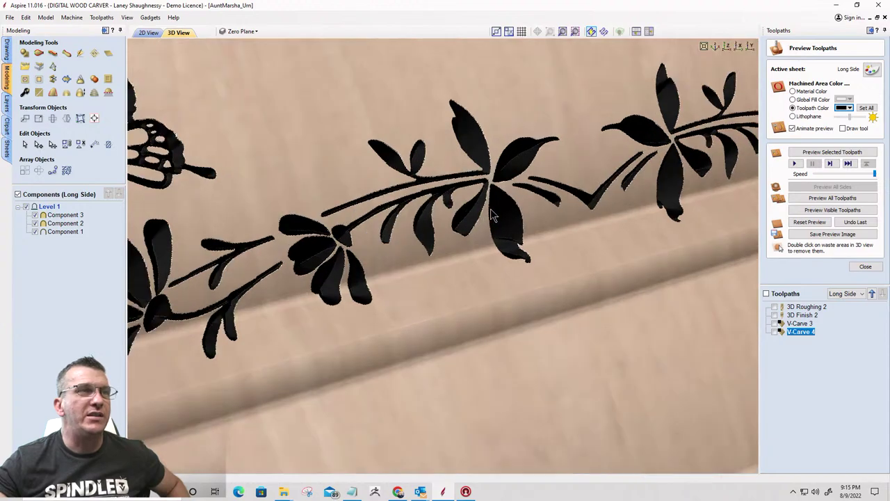
Change the carved-area colour to dark grey and snap to a straight front view
{"action": "left_click", "coordinate": [850, 111]}
{"action": "left_click", "coordinate": [880, 139]}
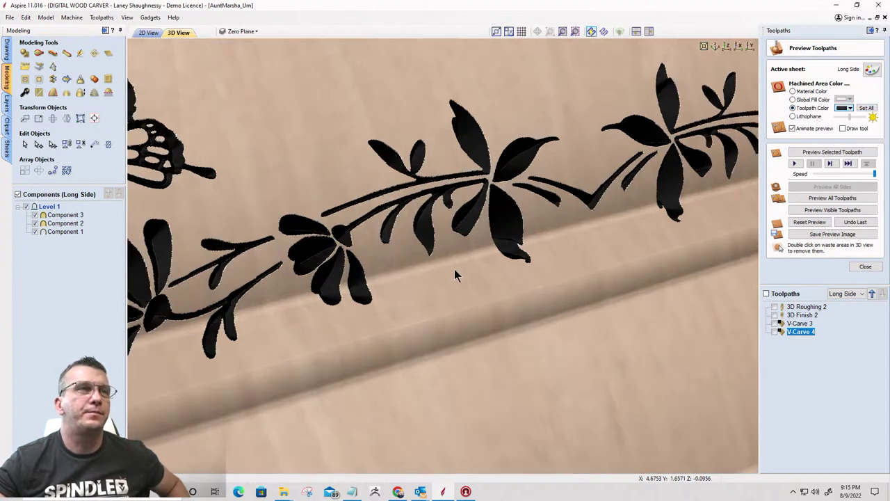
{"action": "scroll", "coordinate": [457, 266], "scroll_direction": "down", "scroll_amount": 6}
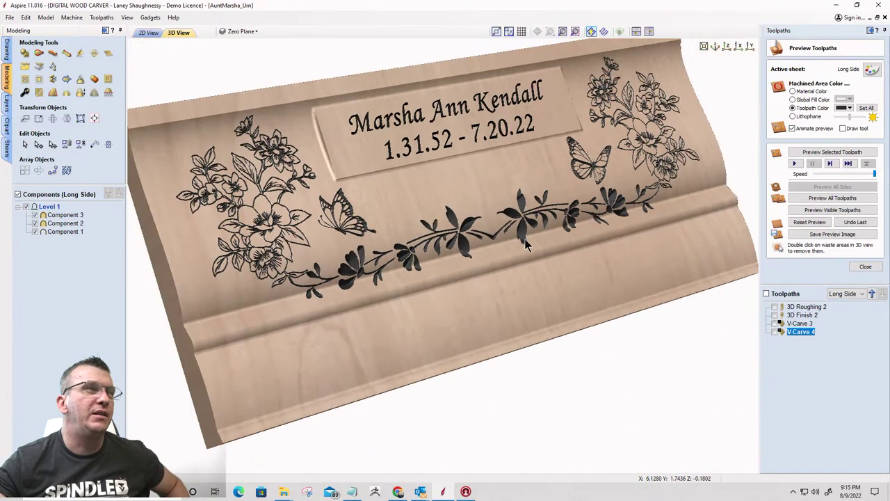
{"action": "left_click_drag", "start_coordinate": [525, 243], "coordinate": [389, 306]}
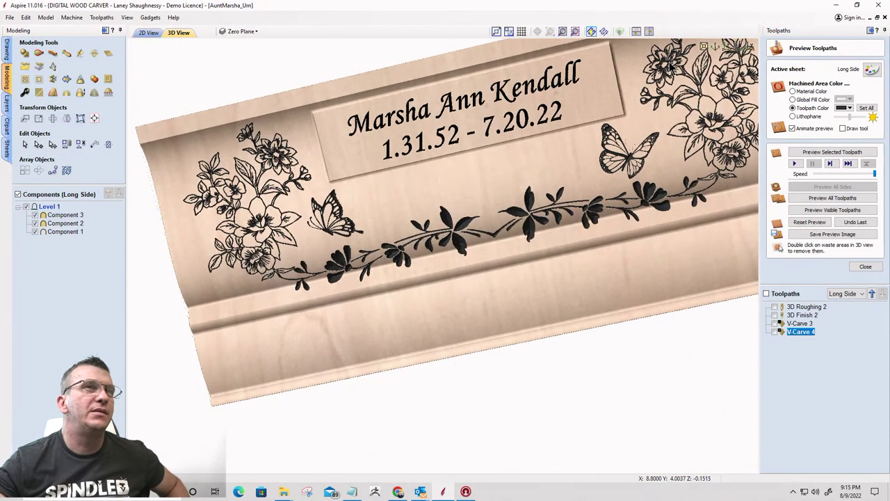
{"action": "left_click", "coordinate": [726, 47]}
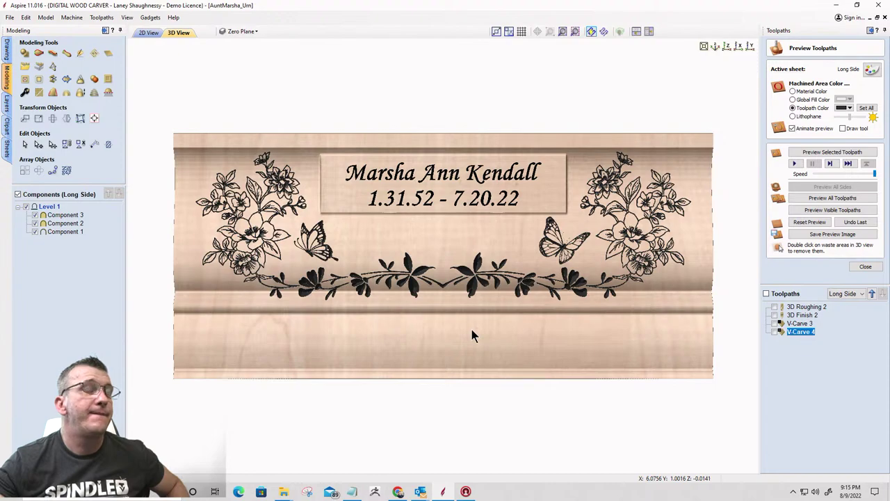
{"action": "left_click_drag", "start_coordinate": [564, 314], "coordinate": [550, 275]}
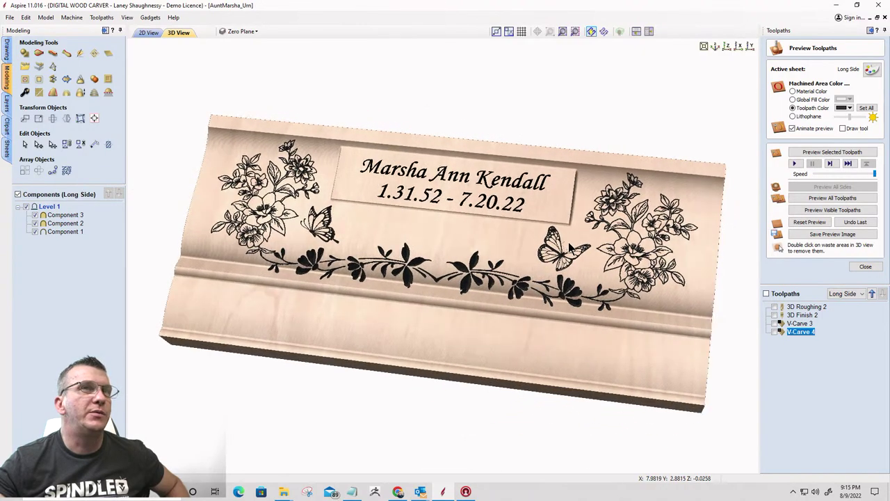
{"action": "left_click", "coordinate": [724, 48]}
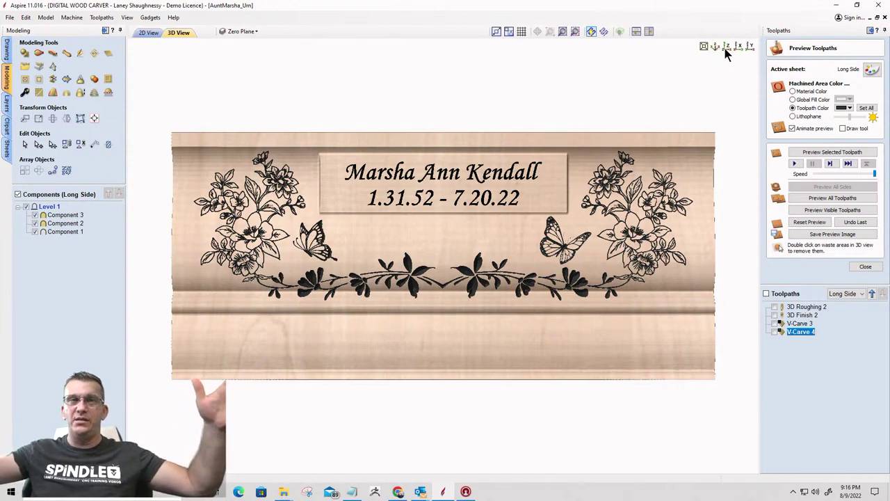
Make the Top sheet active from the Sheets list and close the toolpath preview
{"action": "left_click", "coordinate": [147, 34]}
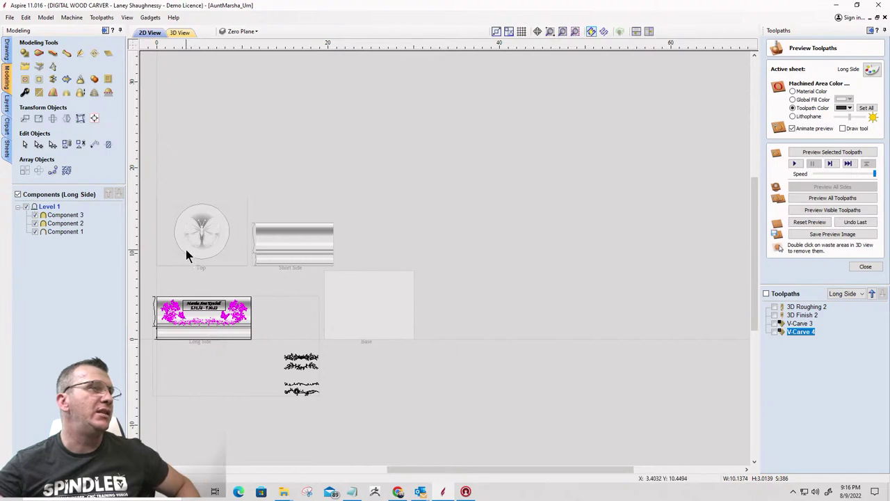
{"action": "left_click", "coordinate": [9, 148]}
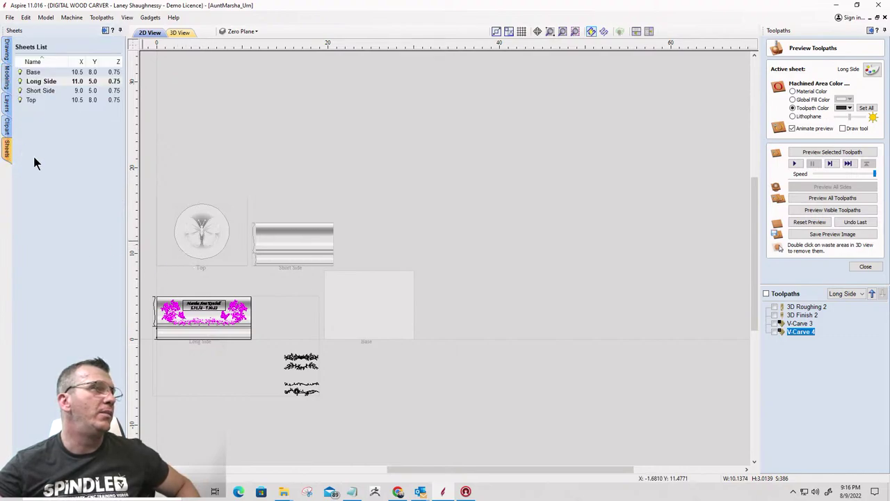
{"action": "left_click", "coordinate": [31, 100]}
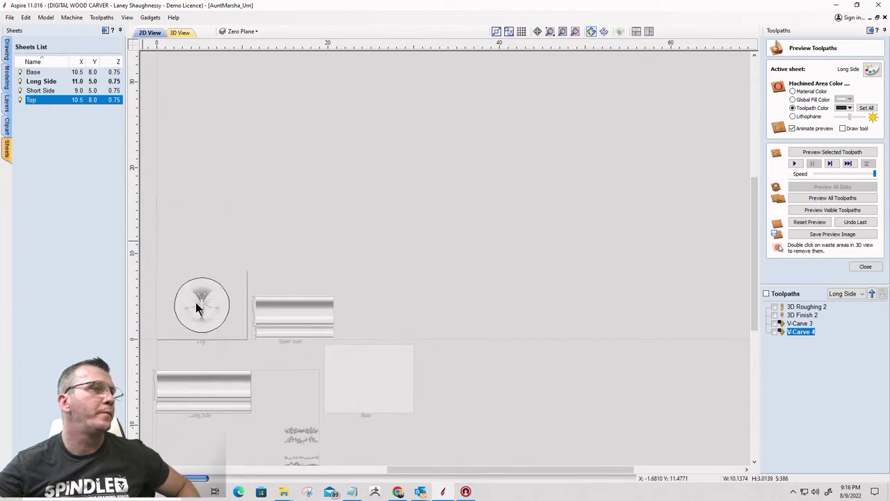
{"action": "left_click", "coordinate": [865, 267]}
Show the Top sheet's butterfly relief in an isometric 3D view
{"action": "left_click", "coordinate": [179, 32]}
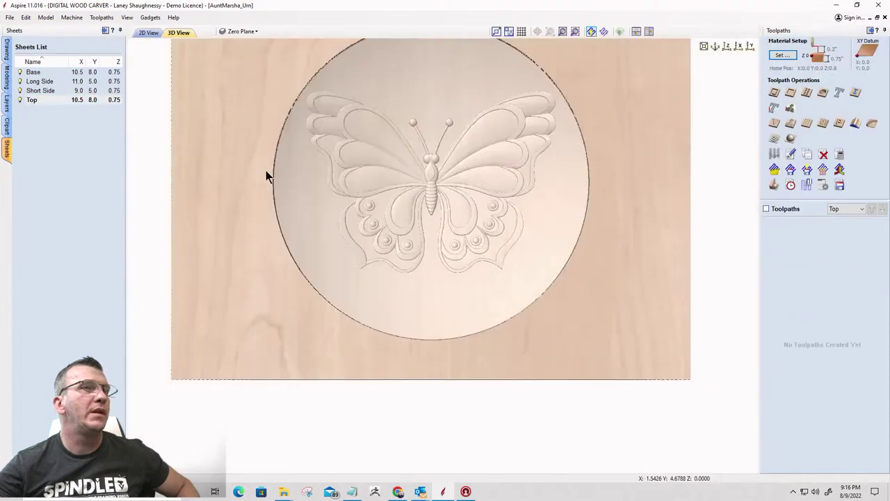
{"action": "key", "text": "0"}
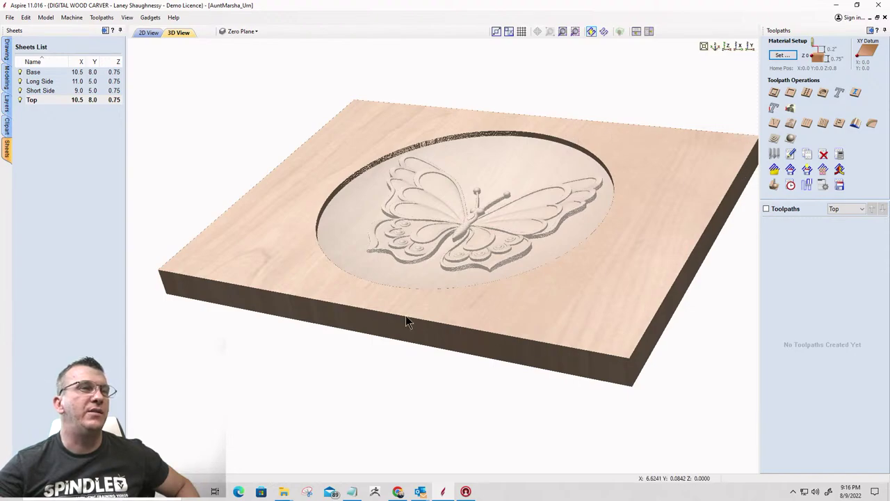
{"action": "left_click_drag", "start_coordinate": [351, 250], "coordinate": [447, 273]}
{"action": "scroll", "coordinate": [447, 274], "scroll_direction": "up", "scroll_amount": 3}
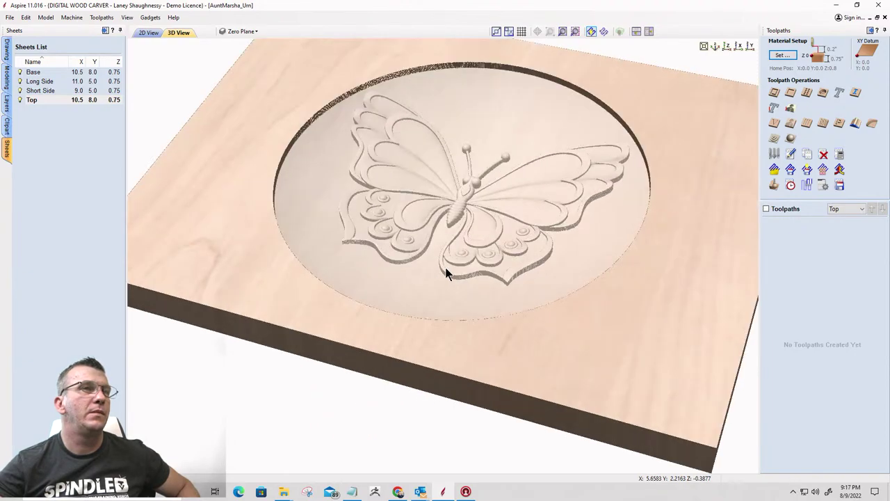
{"action": "scroll", "coordinate": [446, 273], "scroll_direction": "down", "scroll_amount": 3}
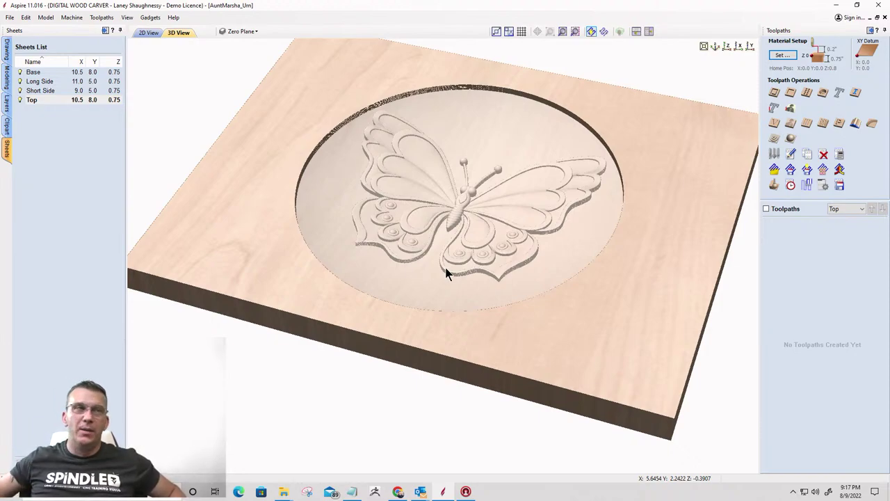
Orbit the Top board through several angles to view its edges
{"action": "left_click_drag", "start_coordinate": [369, 276], "coordinate": [488, 267]}
{"action": "left_click_drag", "start_coordinate": [342, 170], "coordinate": [255, 237]}
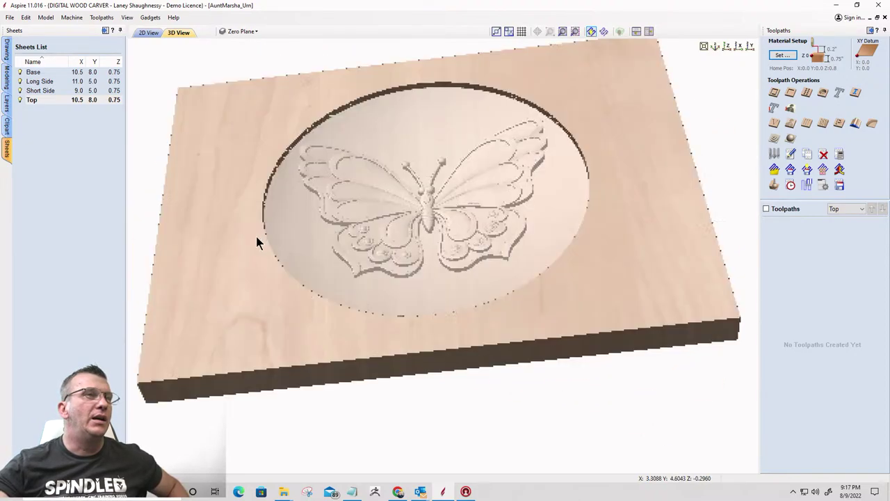
{"action": "left_click_drag", "start_coordinate": [426, 313], "coordinate": [438, 219]}
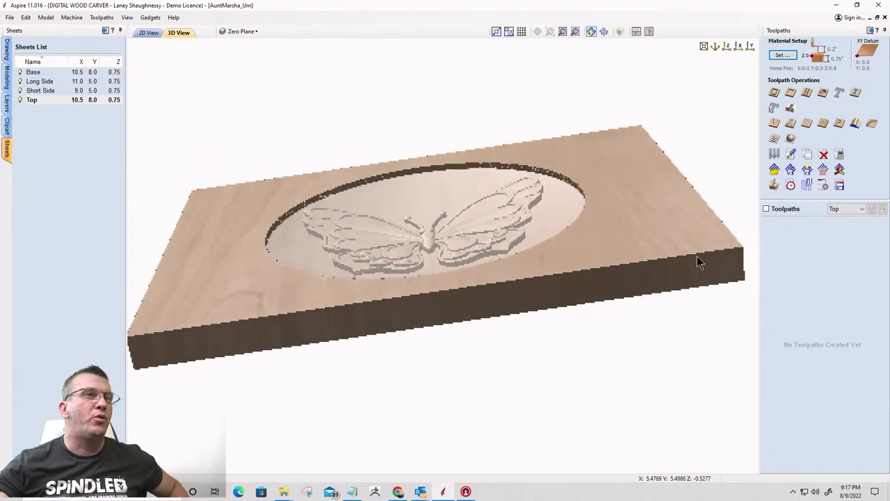
{"action": "left_click_drag", "start_coordinate": [275, 304], "coordinate": [249, 300]}
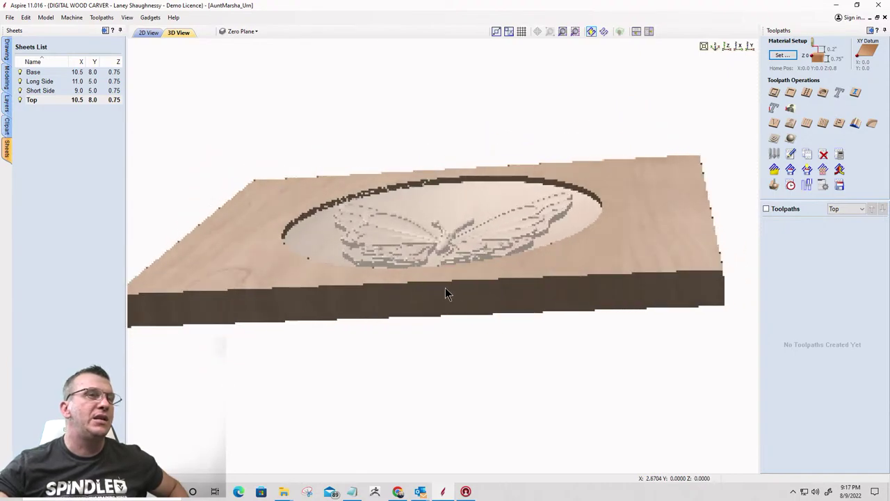
{"action": "left_click_drag", "start_coordinate": [514, 292], "coordinate": [320, 330]}
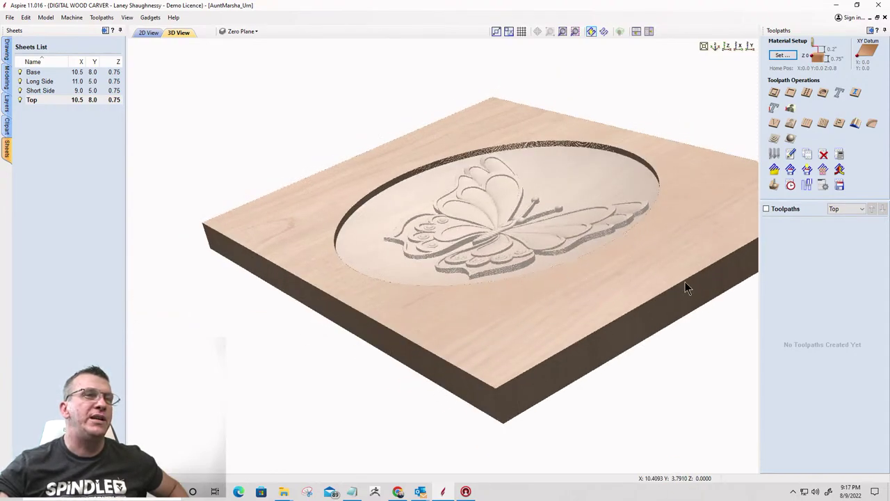
{"action": "left_click_drag", "start_coordinate": [685, 286], "coordinate": [660, 260]}
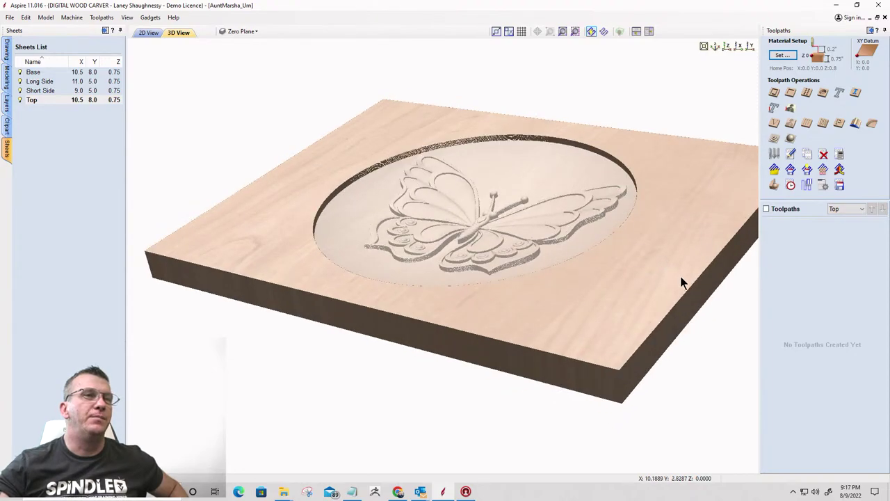
{"action": "left_click_drag", "start_coordinate": [645, 300], "coordinate": [460, 322]}
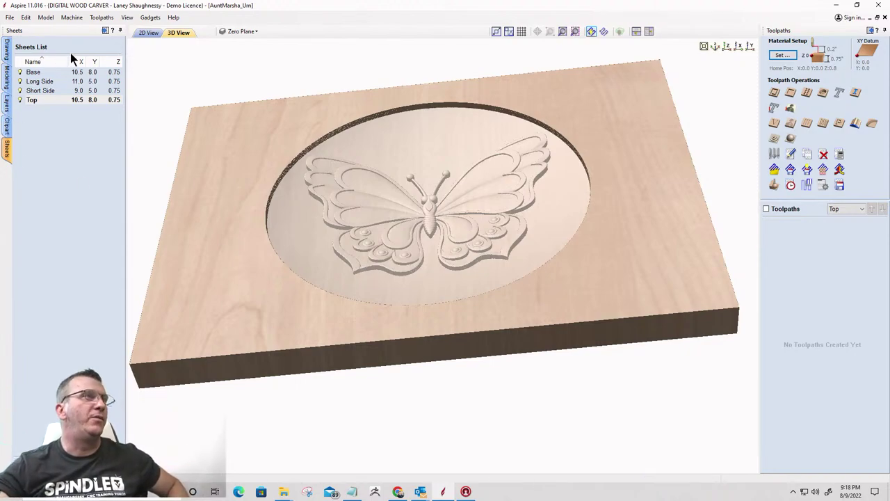
View the butterfly from top-down and angled views, then make Short Side the active sheet
{"action": "mouse_move", "coordinate": [219, 285]}
{"action": "left_mouse_down"}
{"action": "mouse_move", "coordinate": [272, 238]}
{"action": "mouse_move", "coordinate": [104, 228]}
{"action": "mouse_move", "coordinate": [222, 278]}
{"action": "left_mouse_up"}
{"action": "left_click_drag", "start_coordinate": [507, 332], "coordinate": [672, 378]}
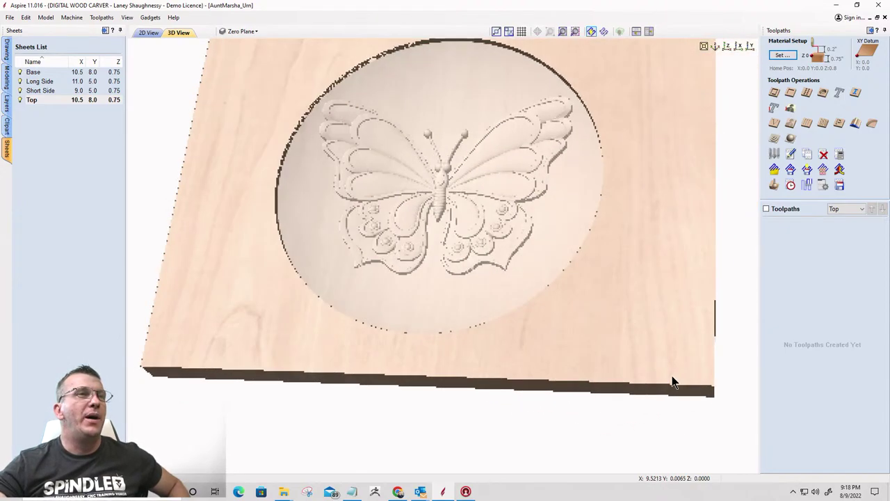
{"action": "left_click_drag", "start_coordinate": [479, 312], "coordinate": [445, 250]}
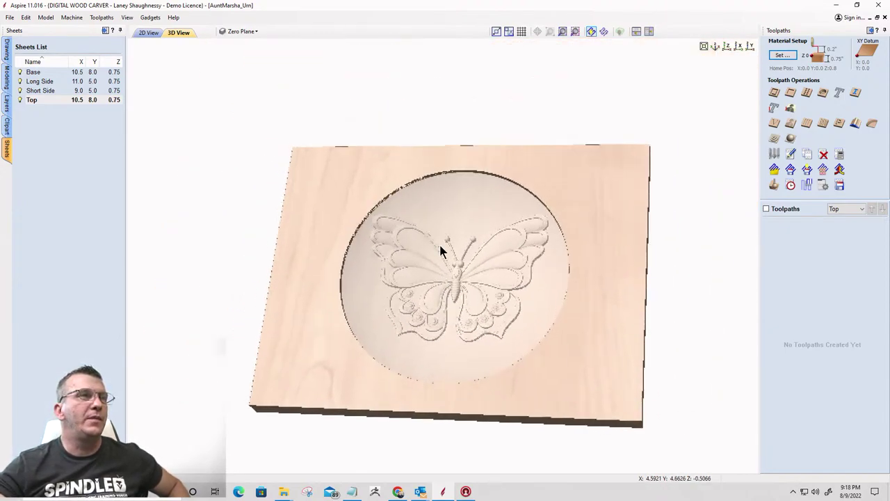
{"action": "scroll", "coordinate": [474, 302], "scroll_direction": "up", "scroll_amount": 3}
{"action": "left_click_drag", "start_coordinate": [474, 281], "coordinate": [425, 319]}
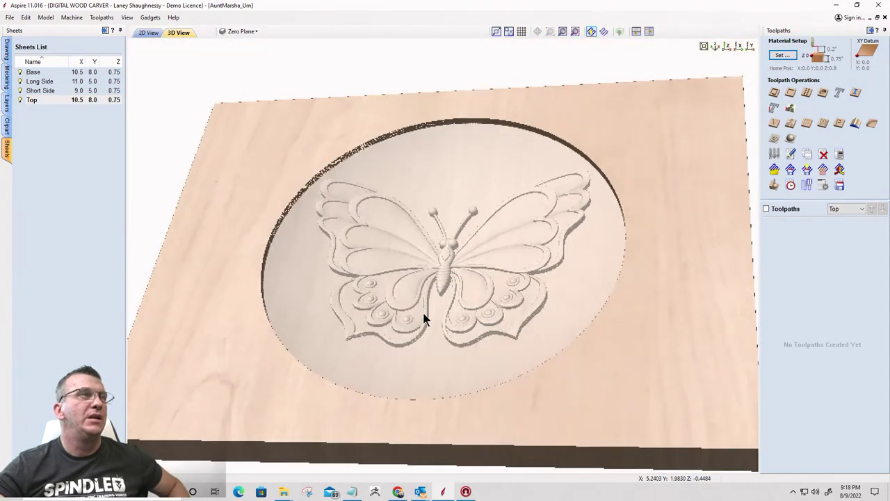
{"action": "left_click", "coordinate": [31, 90]}
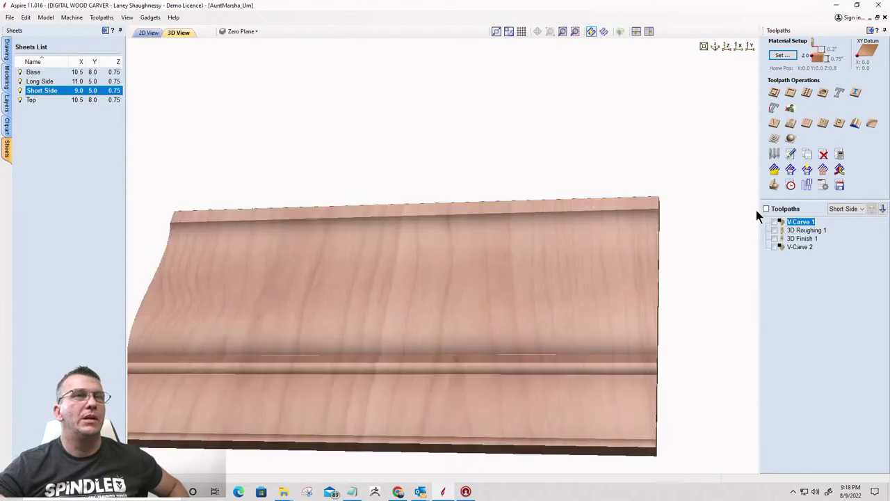
Preview all of the Short Side toolpaths
{"action": "left_click_drag", "start_coordinate": [533, 352], "coordinate": [471, 302]}
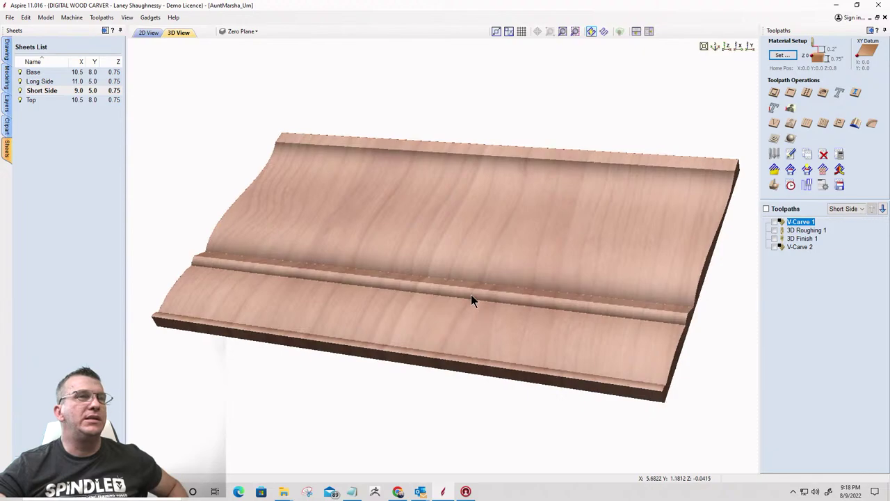
{"action": "left_click", "coordinate": [774, 185]}
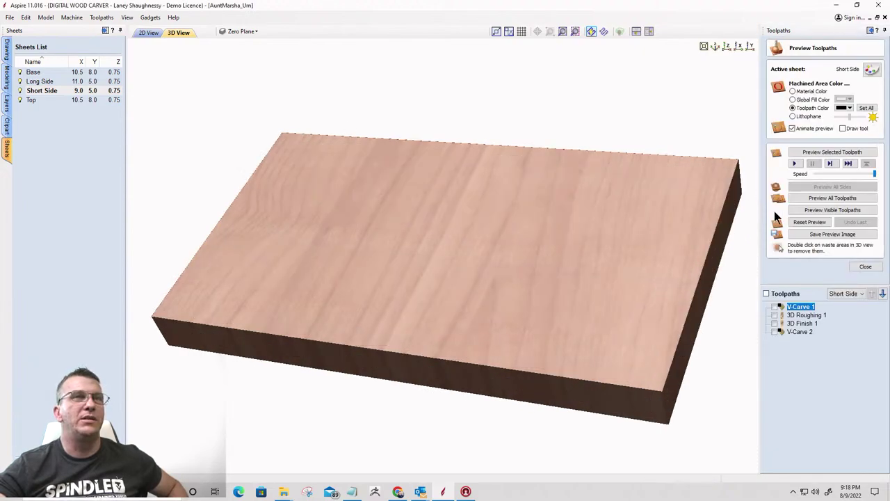
{"action": "left_click", "coordinate": [818, 198]}
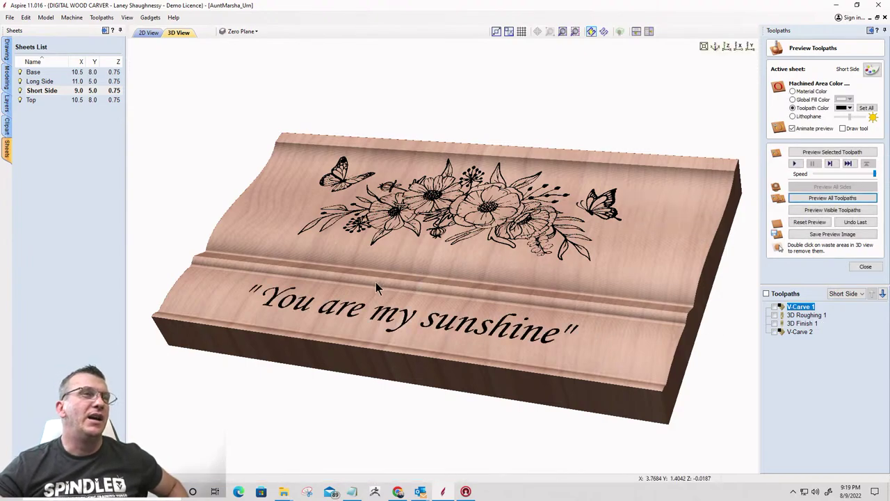
Turn the carved Short Side face-on to view 'You are my sunshine', then select Long Side
{"action": "left_click_drag", "start_coordinate": [376, 287], "coordinate": [302, 336]}
{"action": "left_click_drag", "start_coordinate": [487, 329], "coordinate": [342, 285]}
{"action": "left_click_drag", "start_coordinate": [340, 249], "coordinate": [354, 244]}
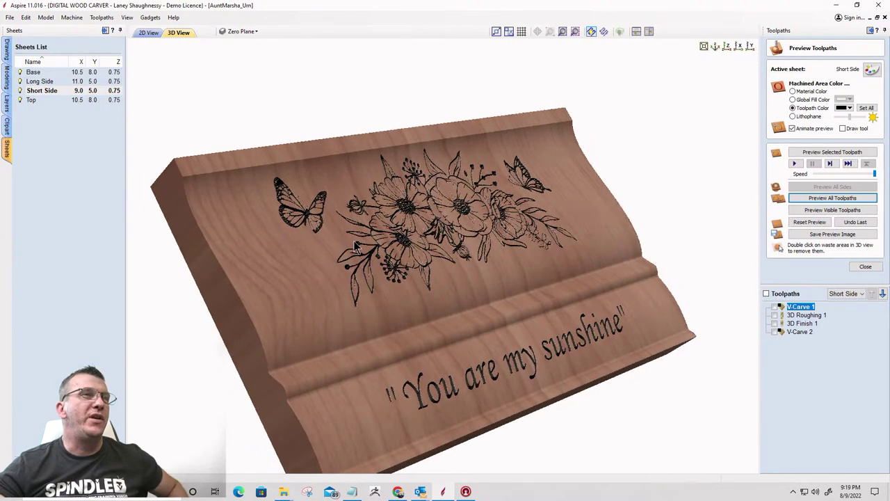
{"action": "left_click_drag", "start_coordinate": [468, 226], "coordinate": [438, 179]}
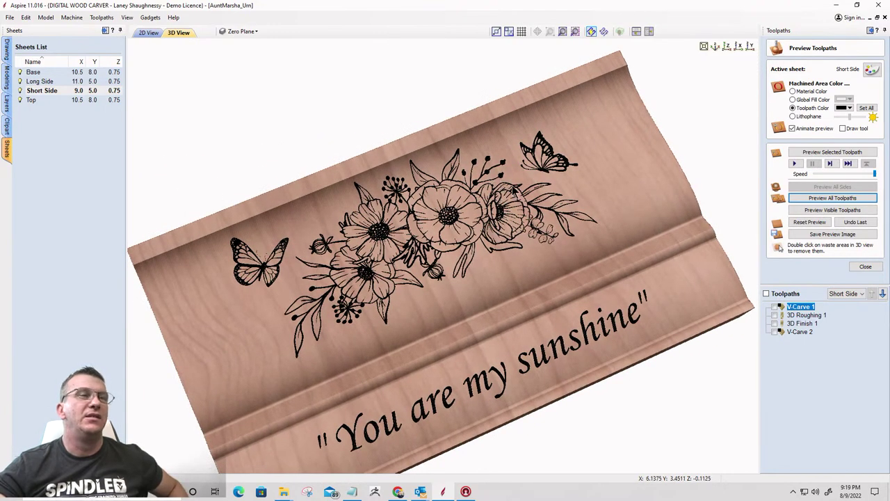
{"action": "left_click_drag", "start_coordinate": [384, 275], "coordinate": [355, 226]}
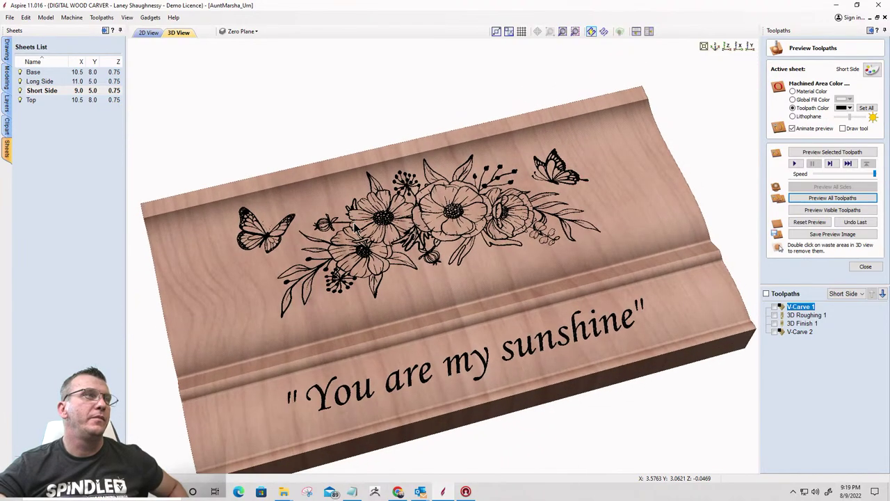
{"action": "left_click", "coordinate": [36, 82]}
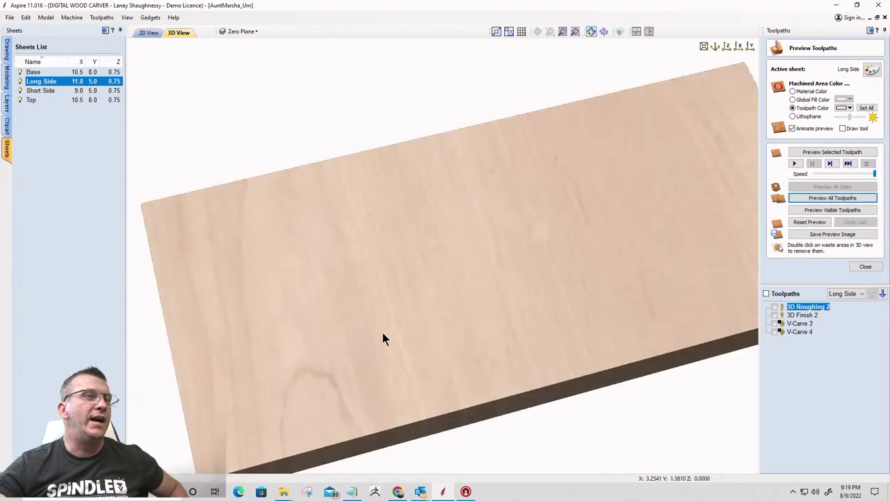
Preview all Long Side toolpaths and view the name plate, flowers and vine face-on
{"action": "left_click", "coordinate": [817, 199]}
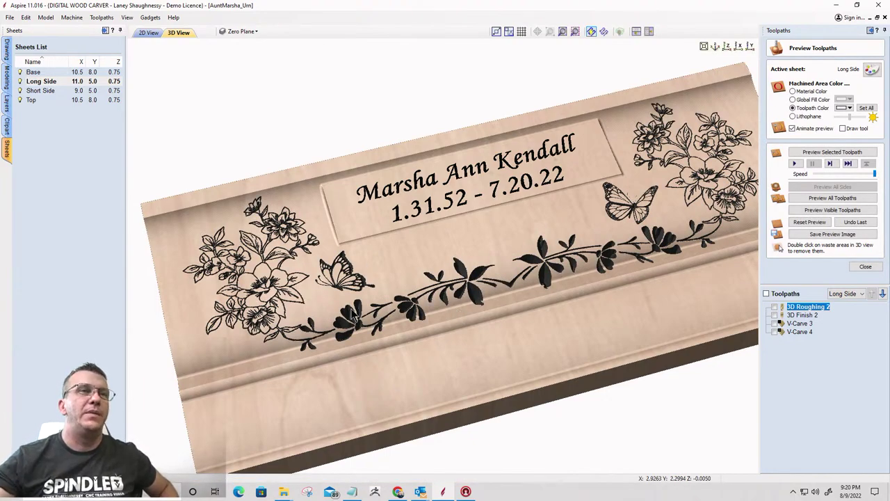
{"action": "scroll", "coordinate": [439, 239], "scroll_direction": "down", "scroll_amount": 3}
{"action": "left_click_drag", "start_coordinate": [536, 274], "coordinate": [492, 265]}
{"action": "scroll", "coordinate": [517, 313], "scroll_direction": "up", "scroll_amount": 2}
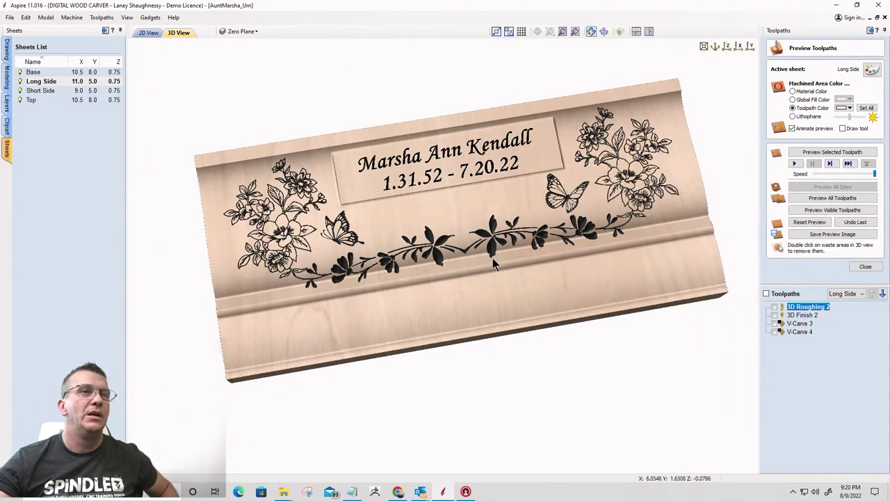